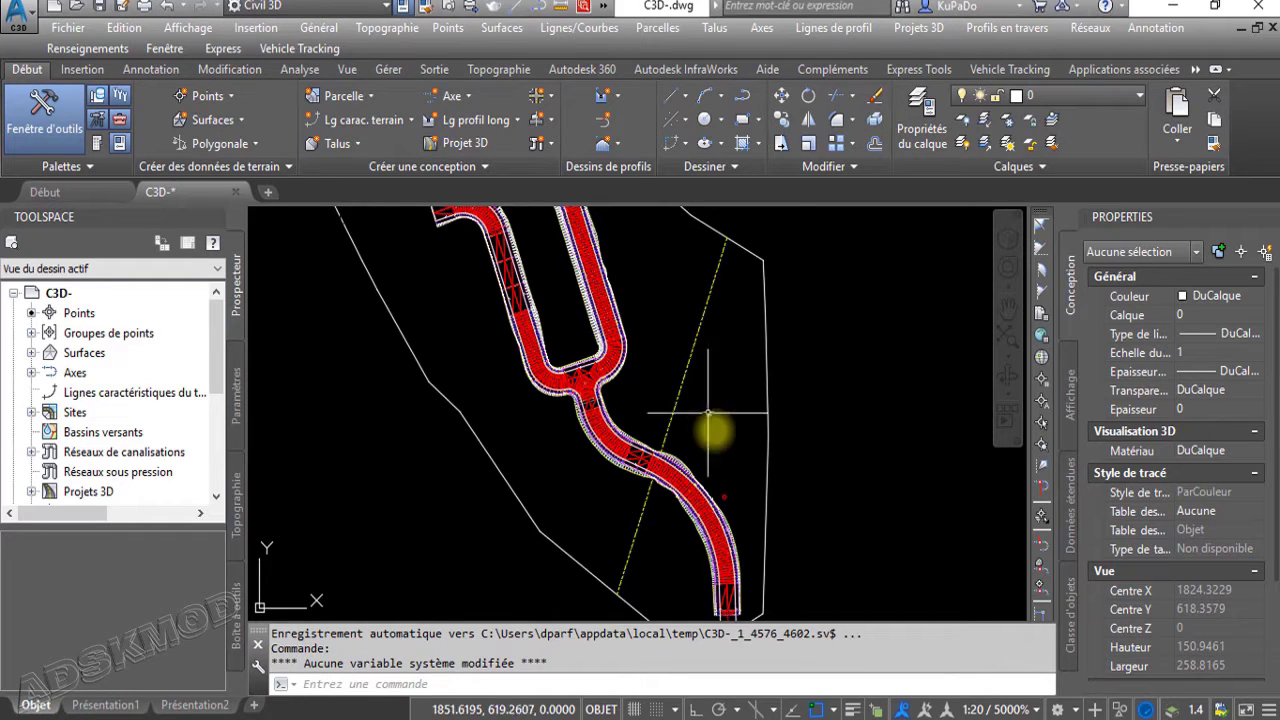
Examine the road corridor from its southern end up to the junction at the northern end of the loop
scroll(714, 434, "up", 6)
scroll(686, 445, "up", 4)
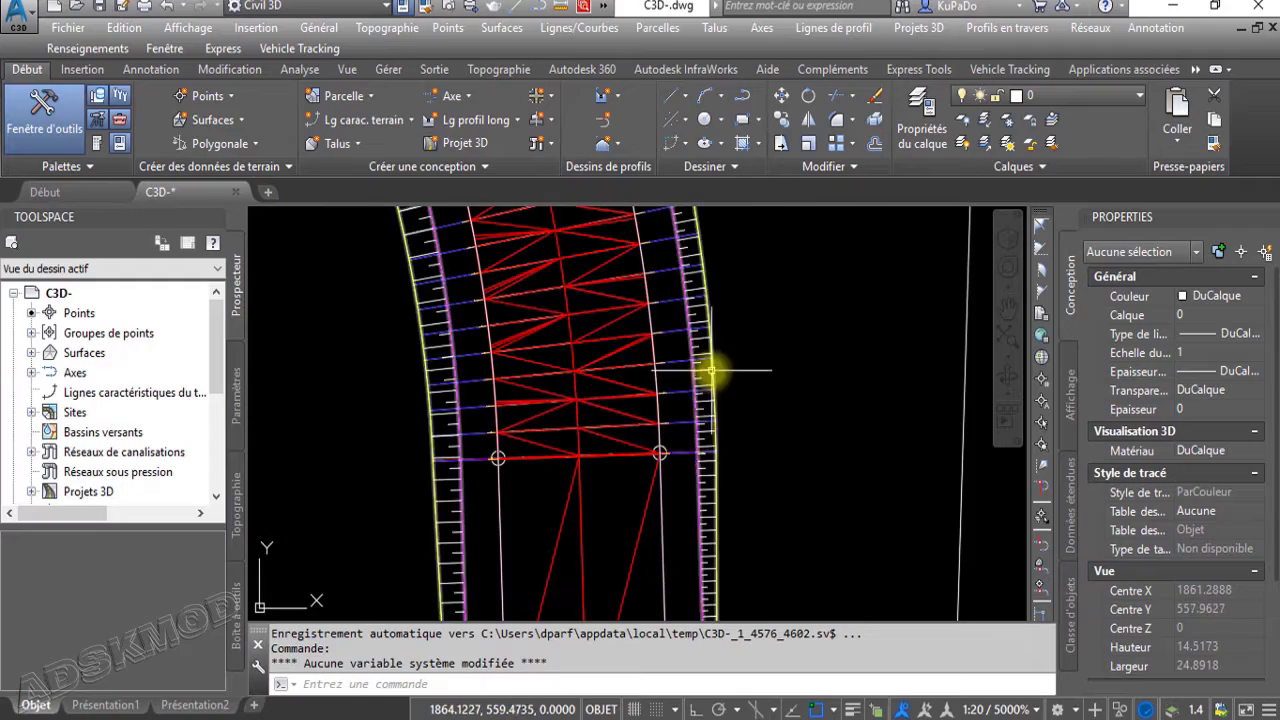
middle_click_drag(712, 362, 721, 502)
middle_click_drag(726, 417, 738, 597)
scroll(730, 472, "down", 8)
middle_click_drag(677, 338, 814, 529)
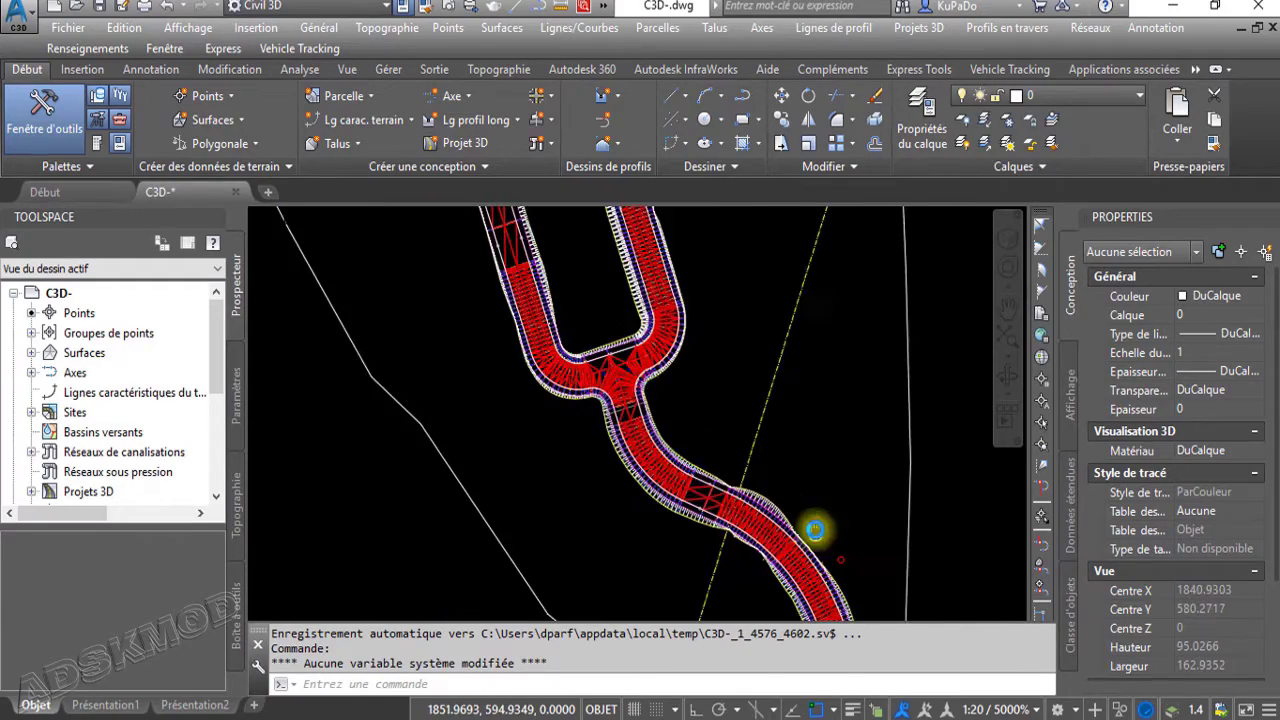
scroll(571, 354, "up", 4)
middle_click_drag(572, 357, 722, 550)
middle_click_drag(709, 323, 740, 574)
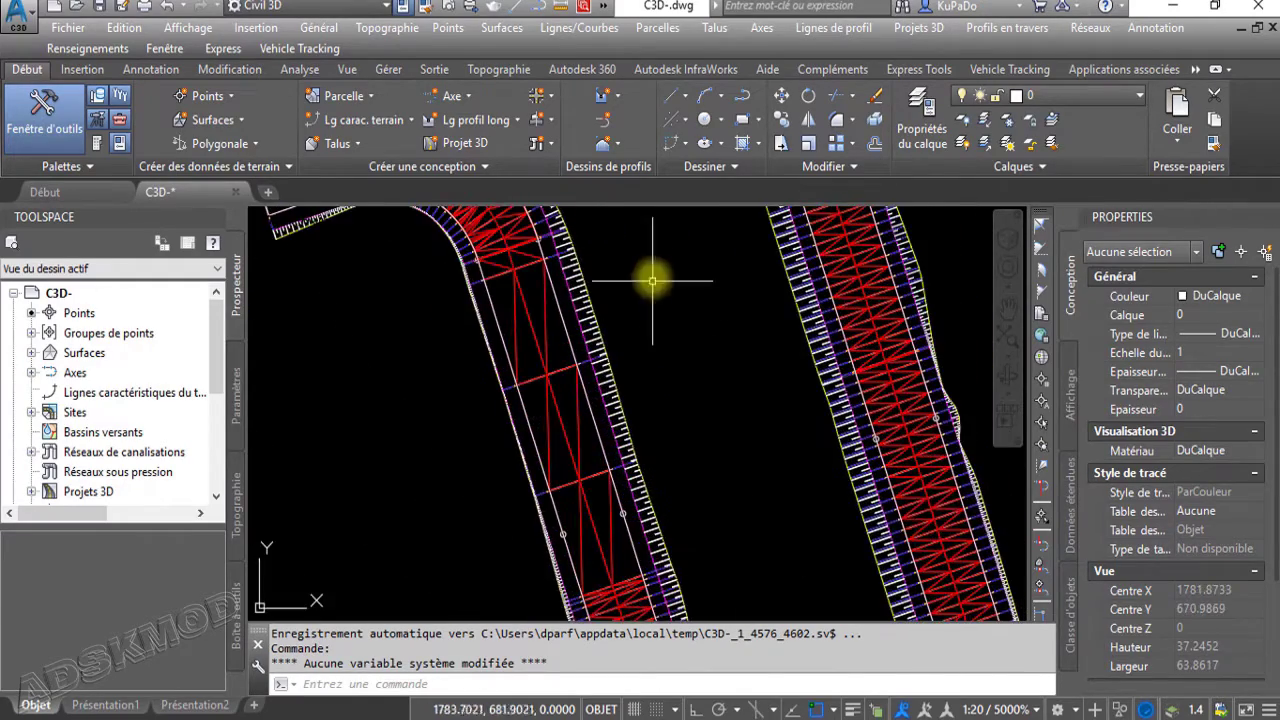
middle_click_drag(654, 277, 714, 529)
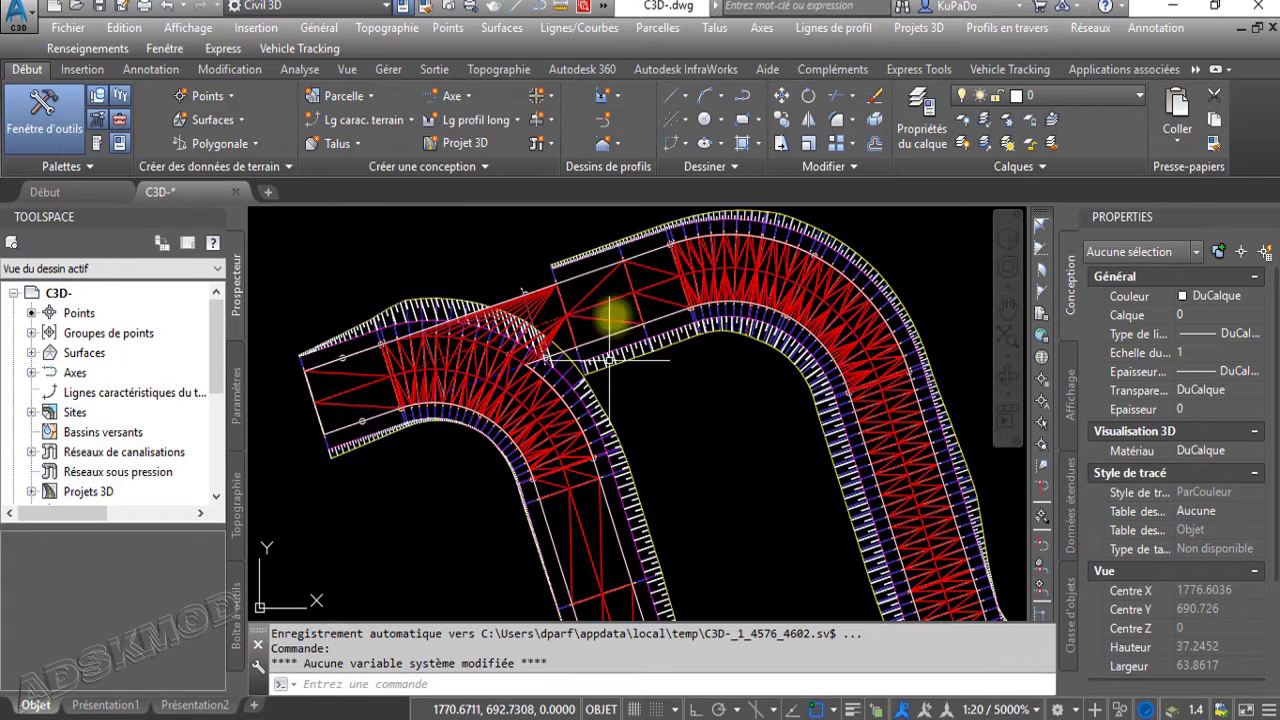
middle_click_drag(625, 414, 533, 296)
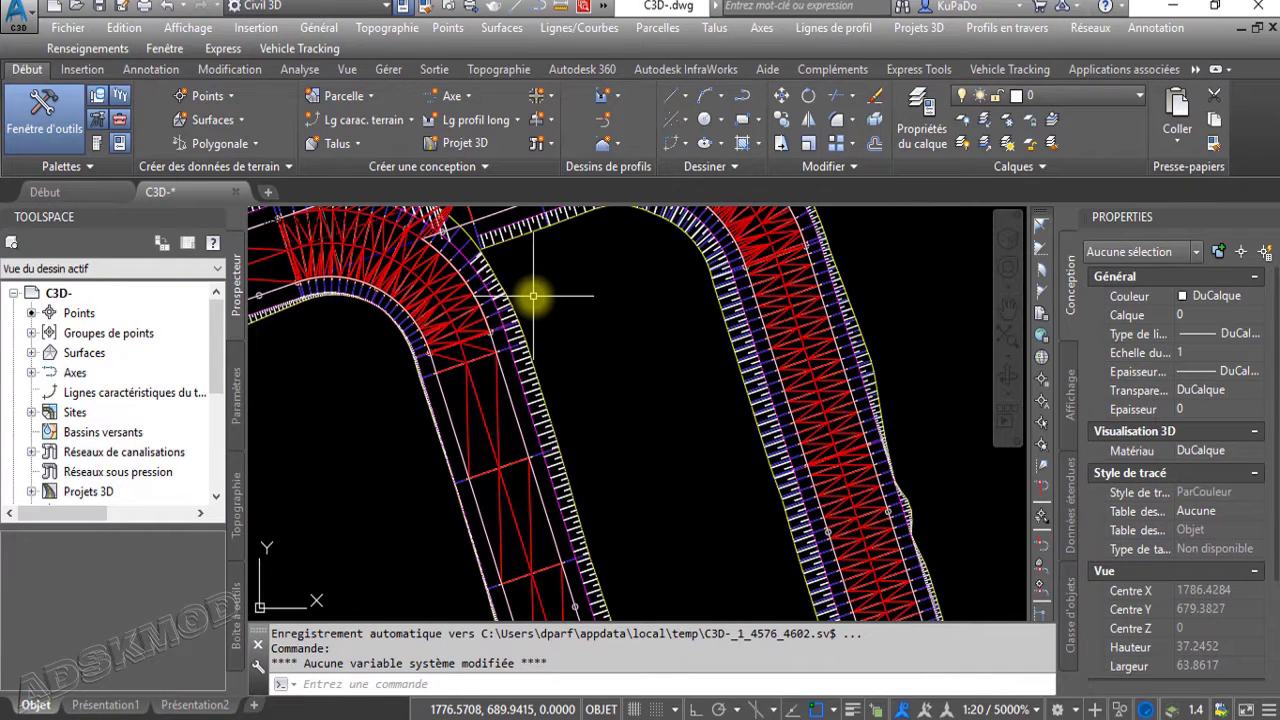
scroll(636, 335, "down", 8)
middle_click_drag(643, 385, 582, 332)
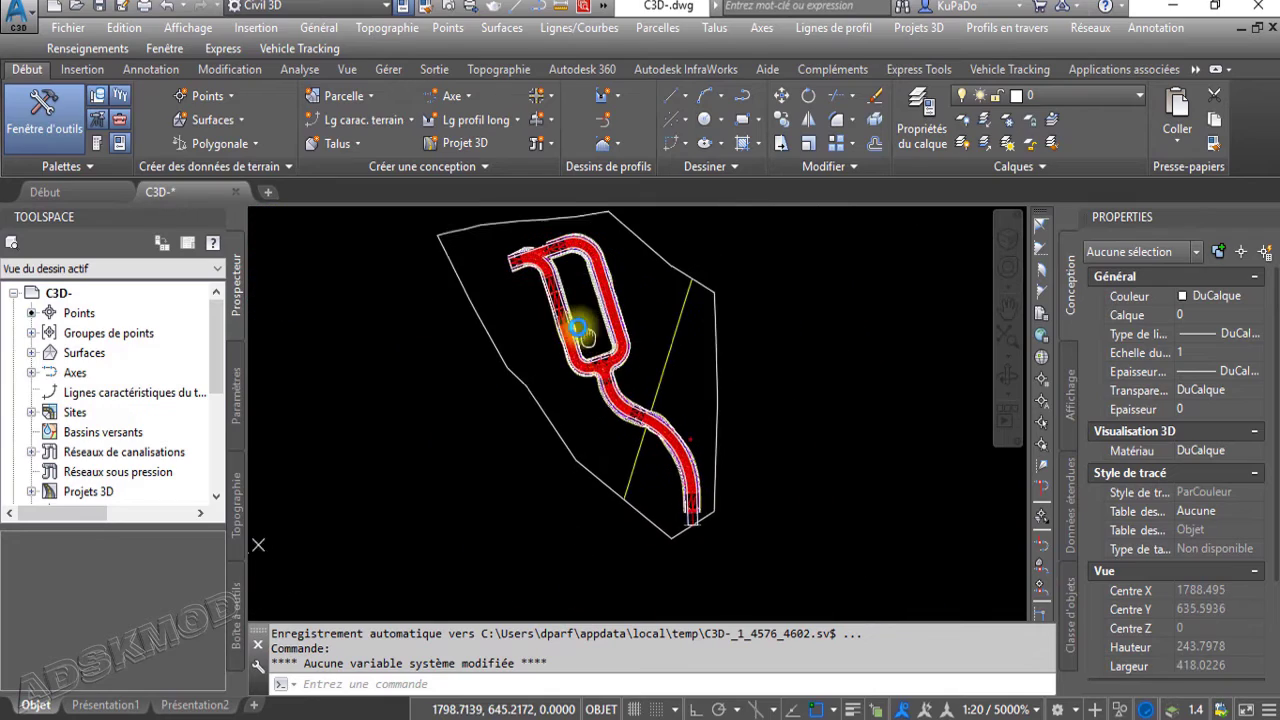
Inspect the corridor junction where the two loop branches meet the southern road
scroll(620, 378, "up", 4)
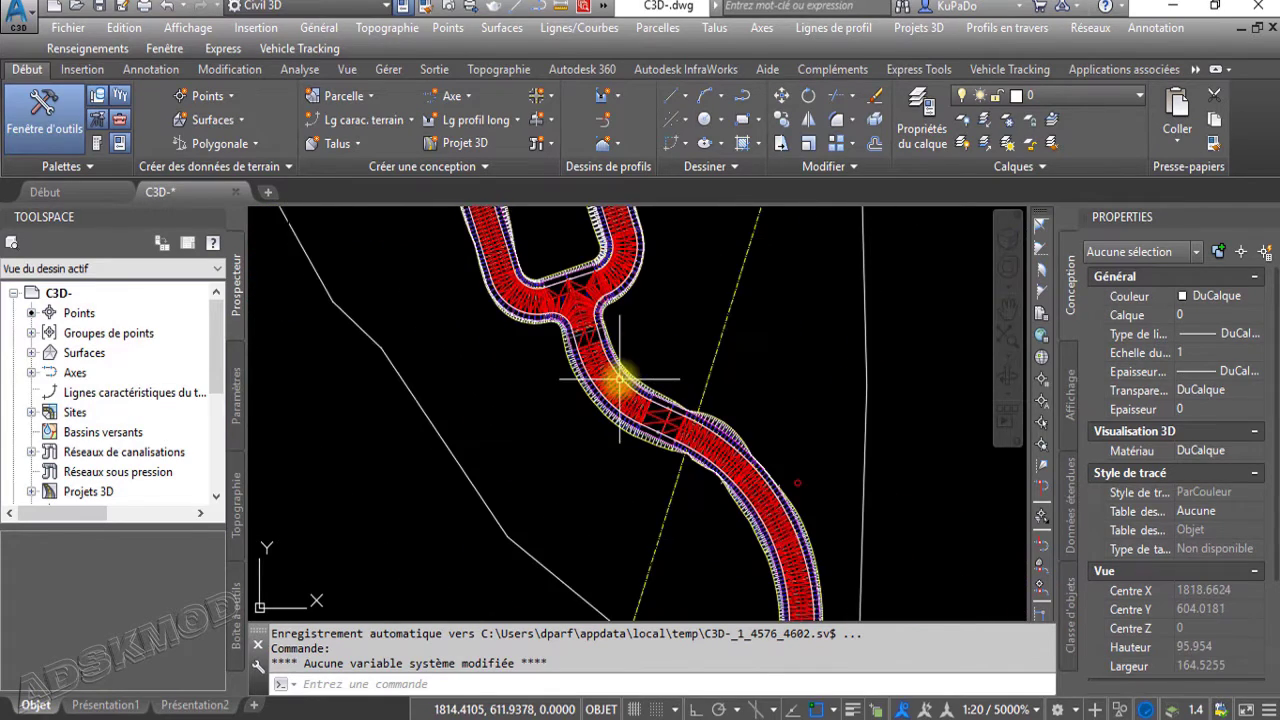
middle_click_drag(654, 307, 629, 454)
scroll(495, 447, "up", 4)
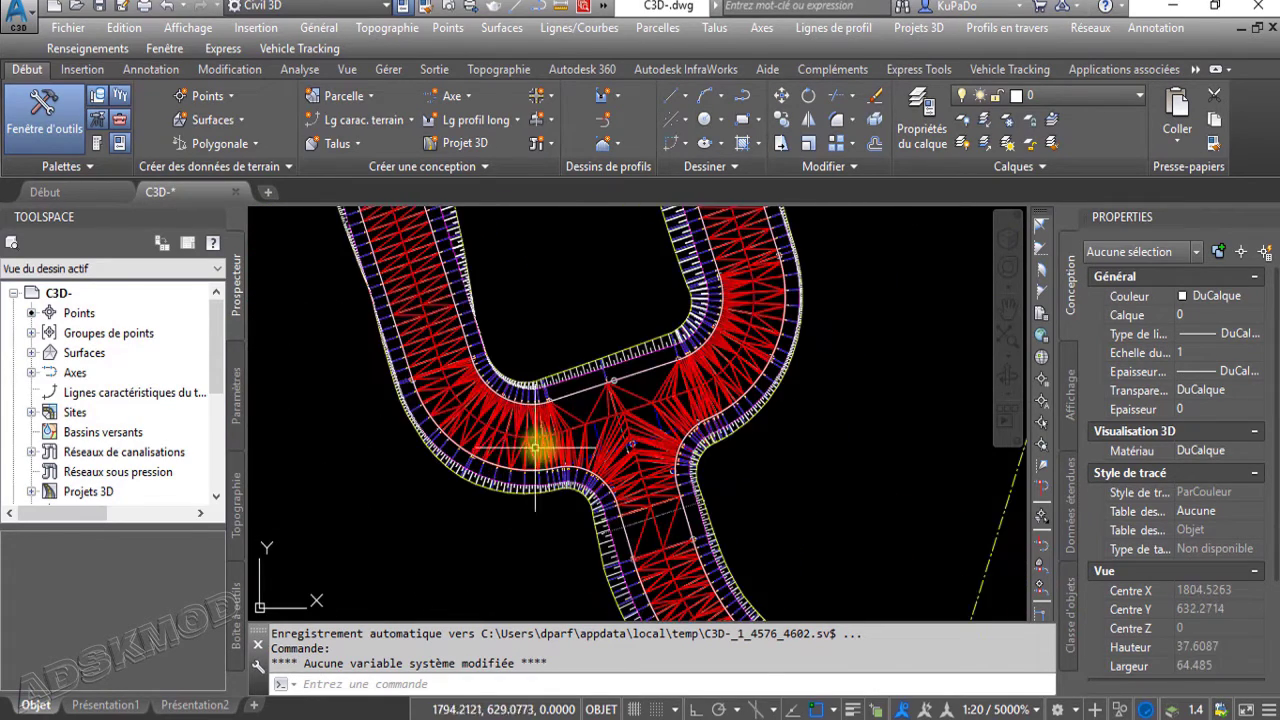
scroll(558, 434, "down", 1)
middle_click_drag(506, 386, 535, 448)
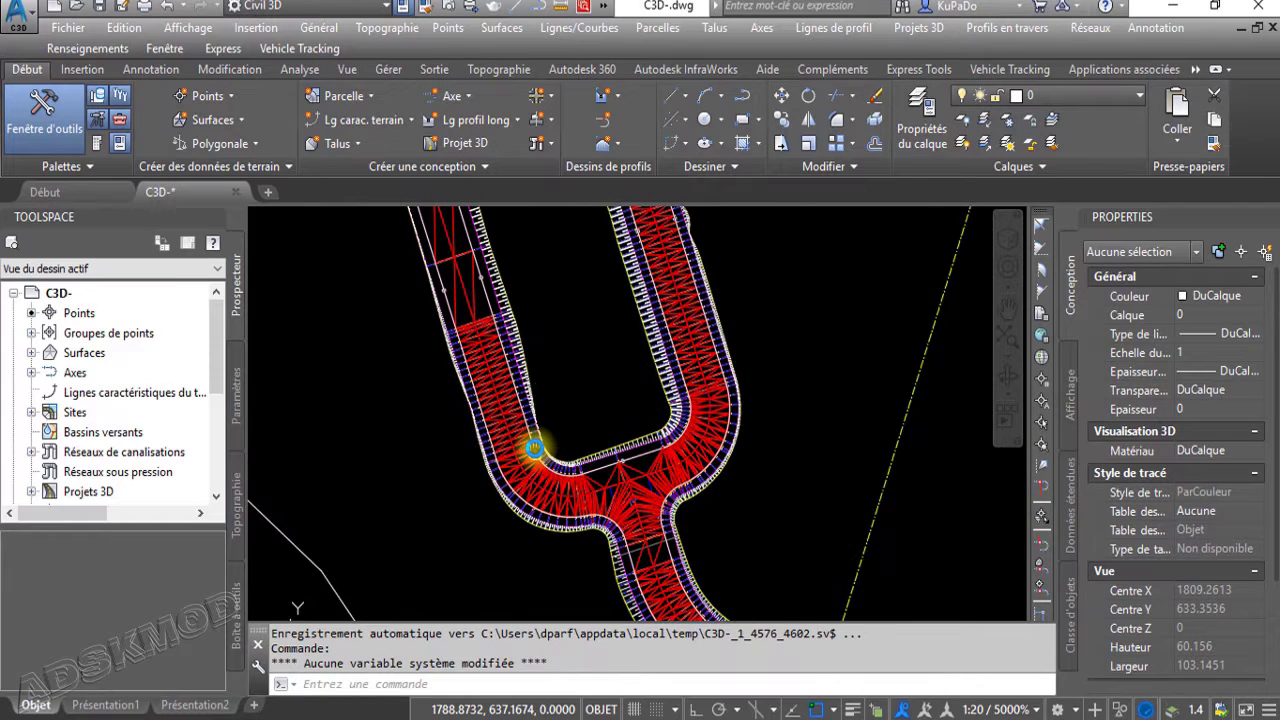
scroll(500, 457, "up", 3)
scroll(508, 457, "down", 5)
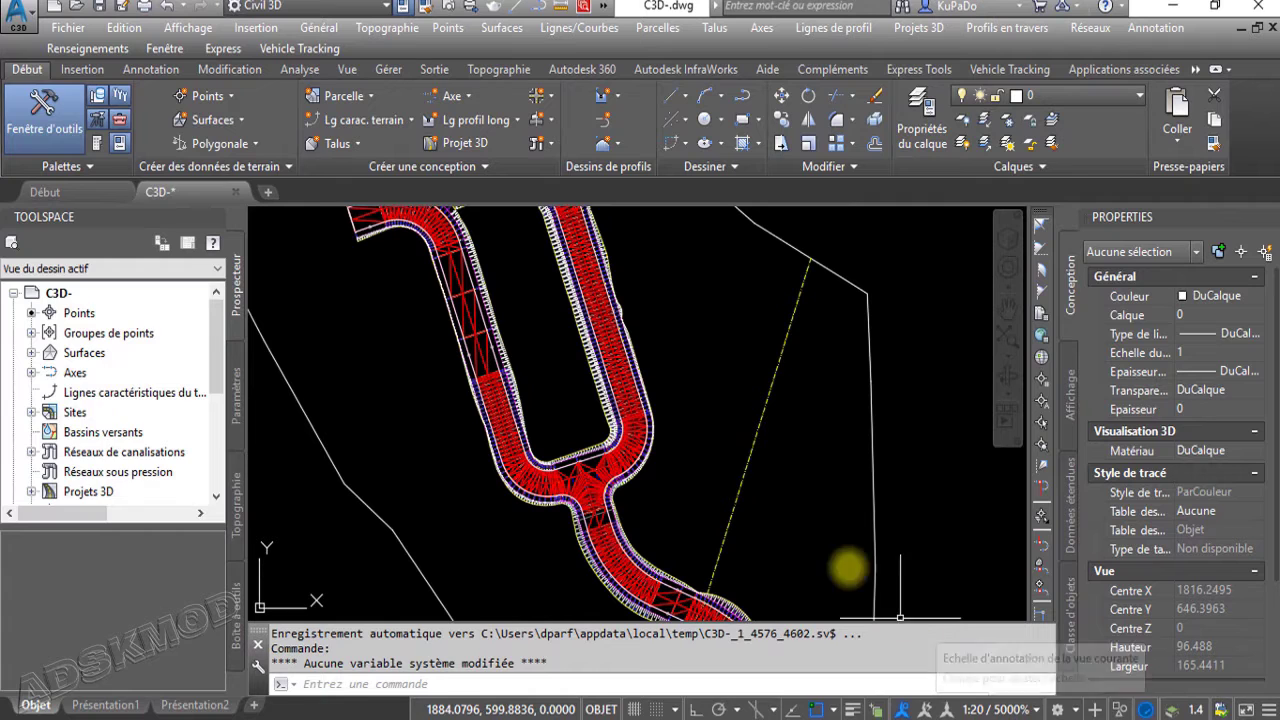
scroll(740, 509, "down", 4)
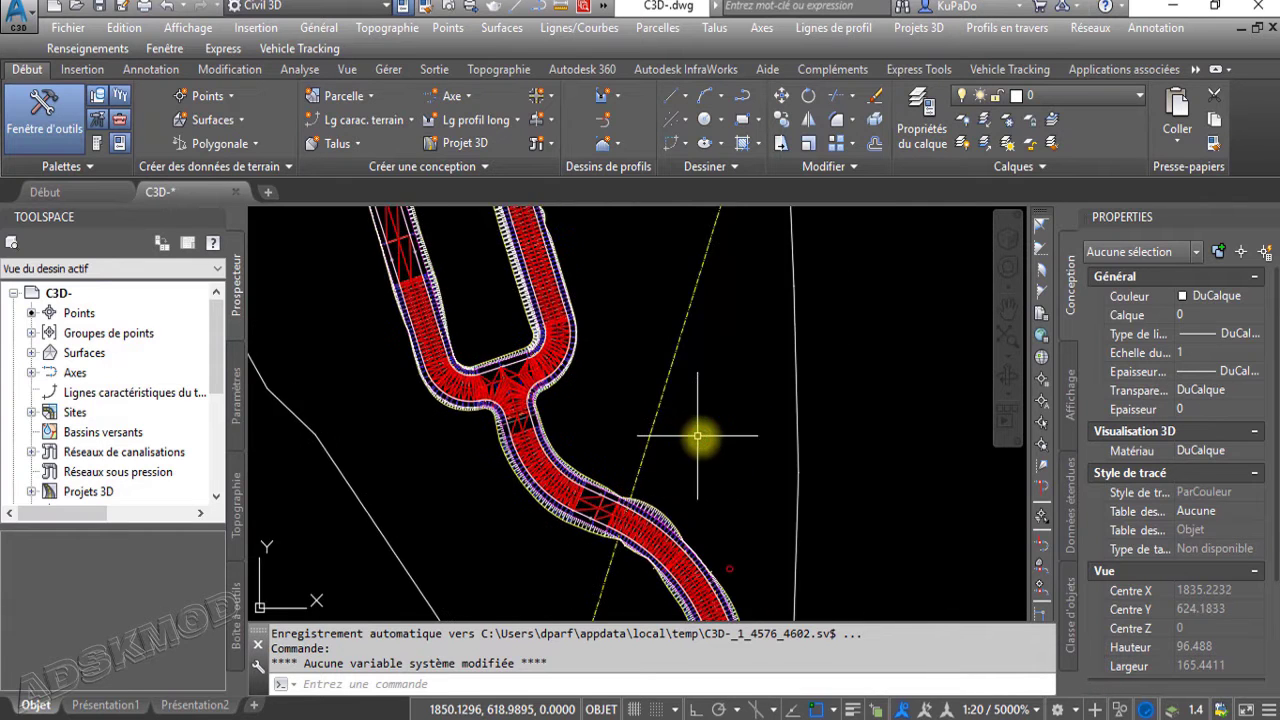
Examine the three typical cross-section assemblies east of the site plan, including the lowest one's pavement layers and kerb
scroll(703, 430, "down", 6)
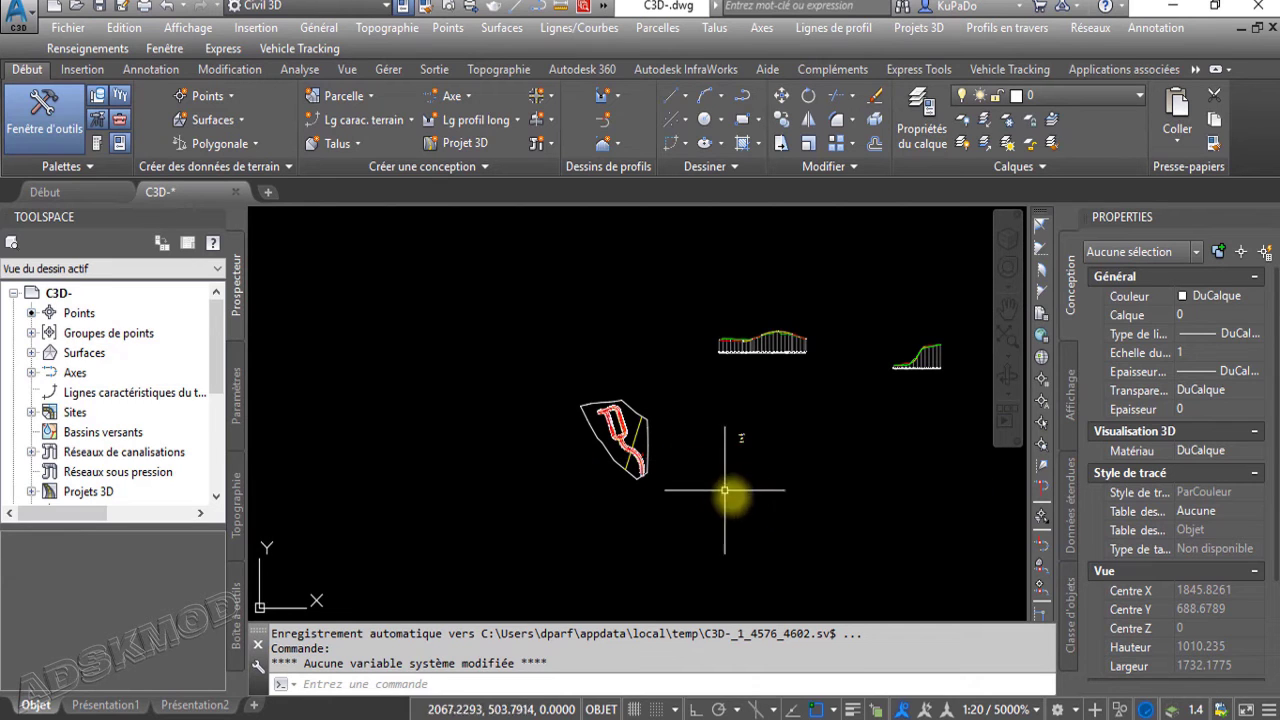
middle_click_drag(735, 486, 697, 465)
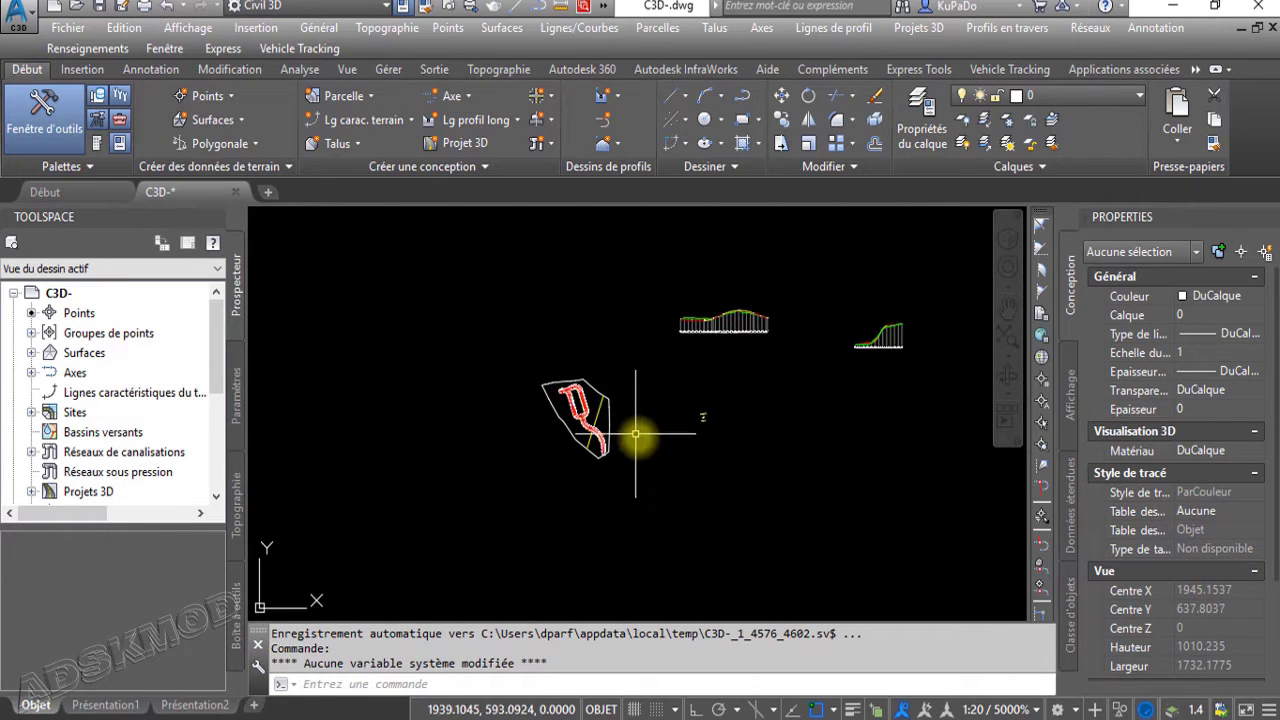
scroll(707, 418, "up", 5)
scroll(707, 418, "up", 8)
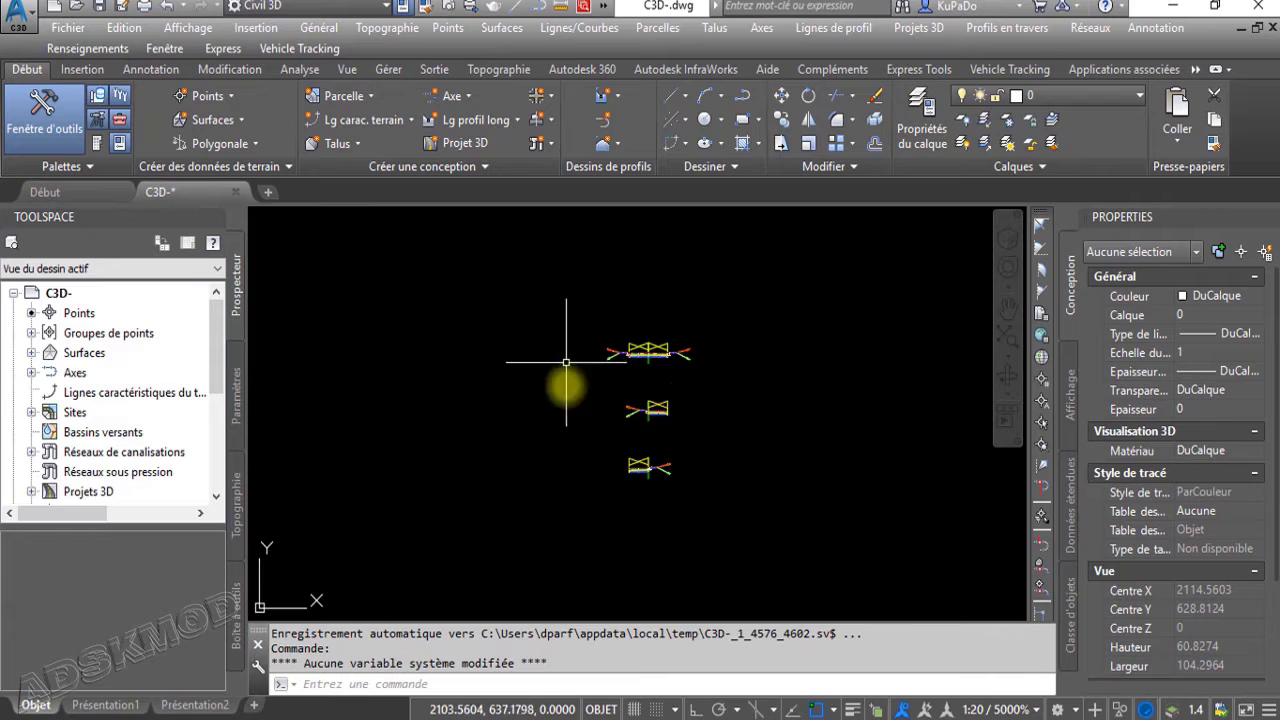
scroll(640, 440, "up", 3)
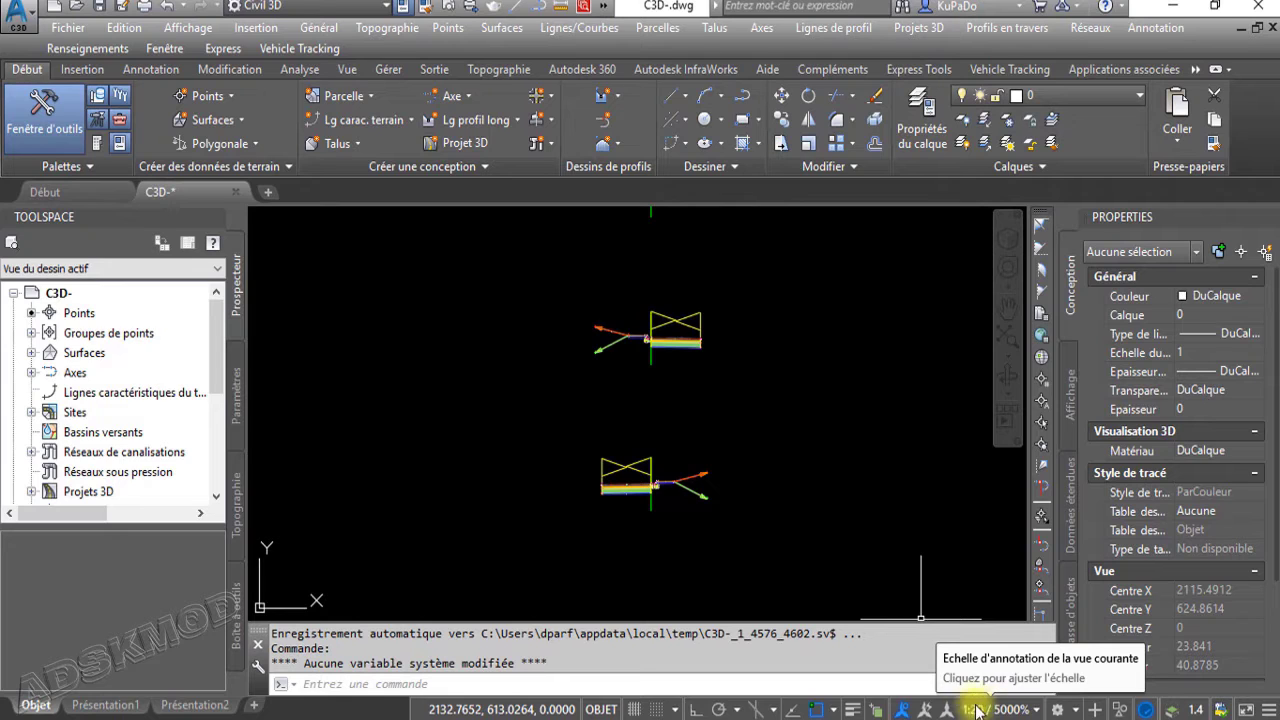
scroll(603, 594, "up", 6)
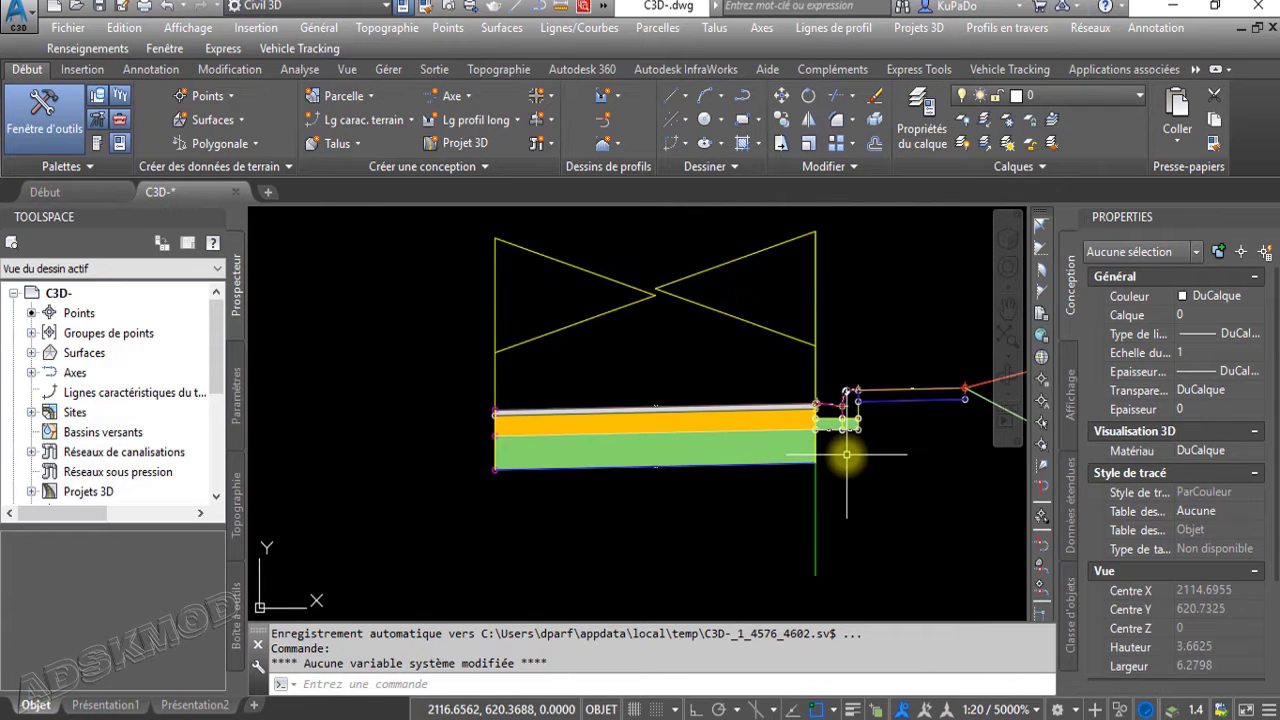
scroll(846, 455, "down", 7)
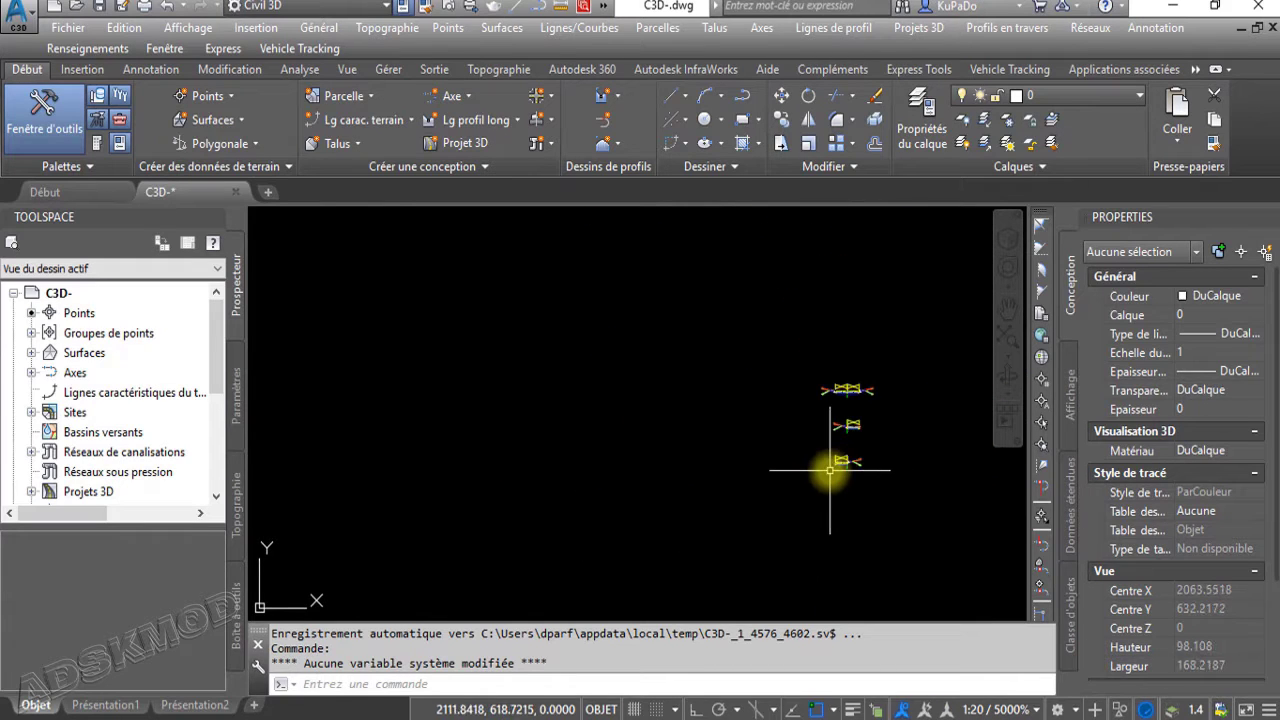
scroll(830, 470, "down", 3)
middle_click_drag(713, 515, 696, 569)
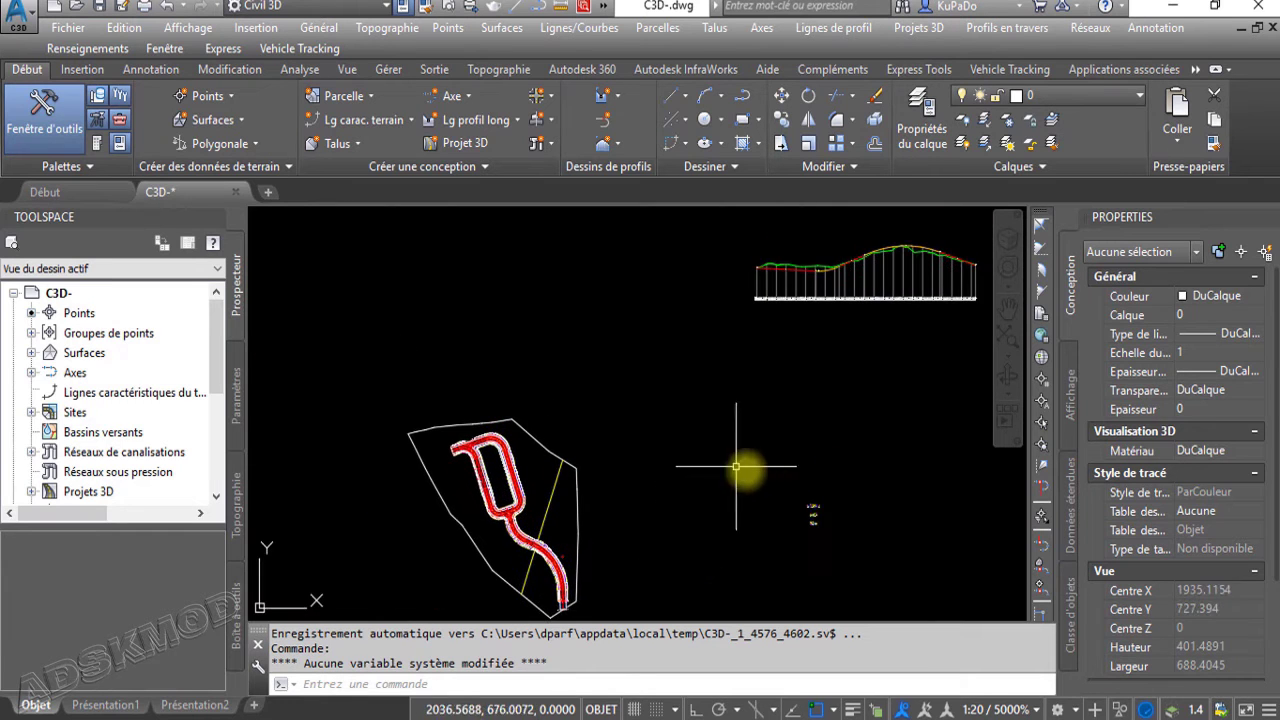
middle_click_drag(642, 475, 657, 441)
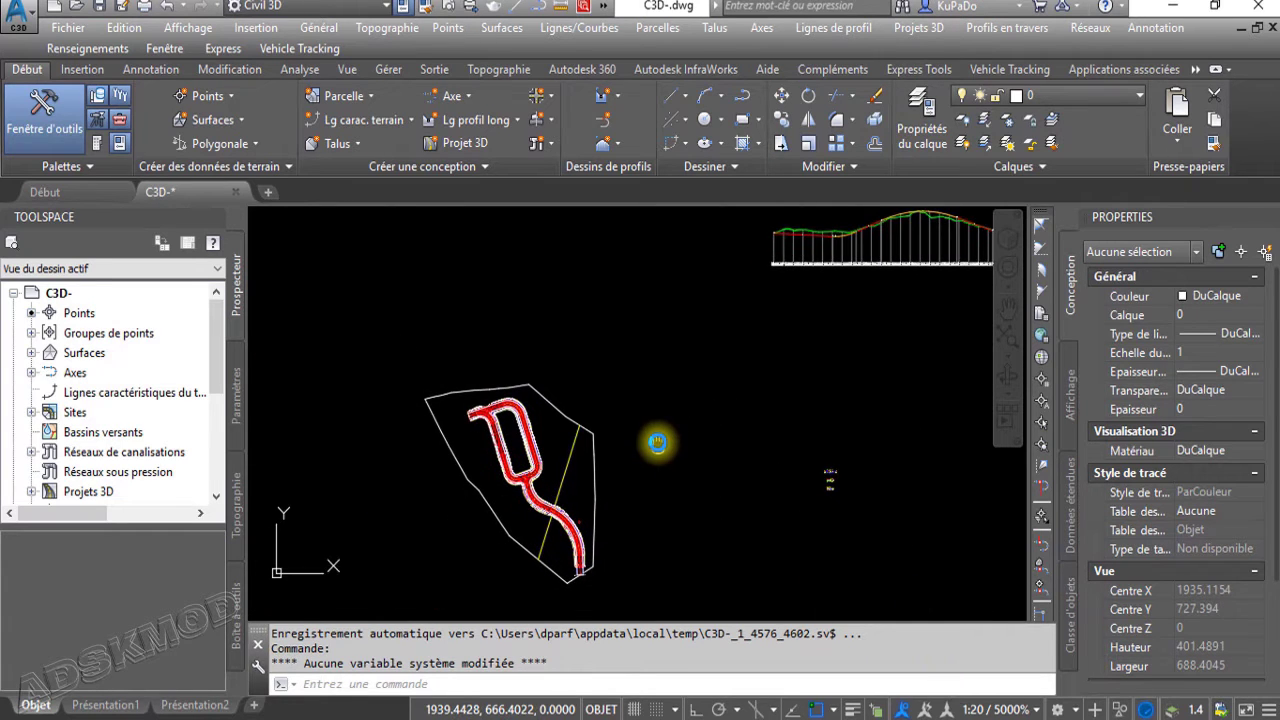
Review the overall site plan and the overlapping corridors at the loop's northern junction
mouse_move(658, 441)
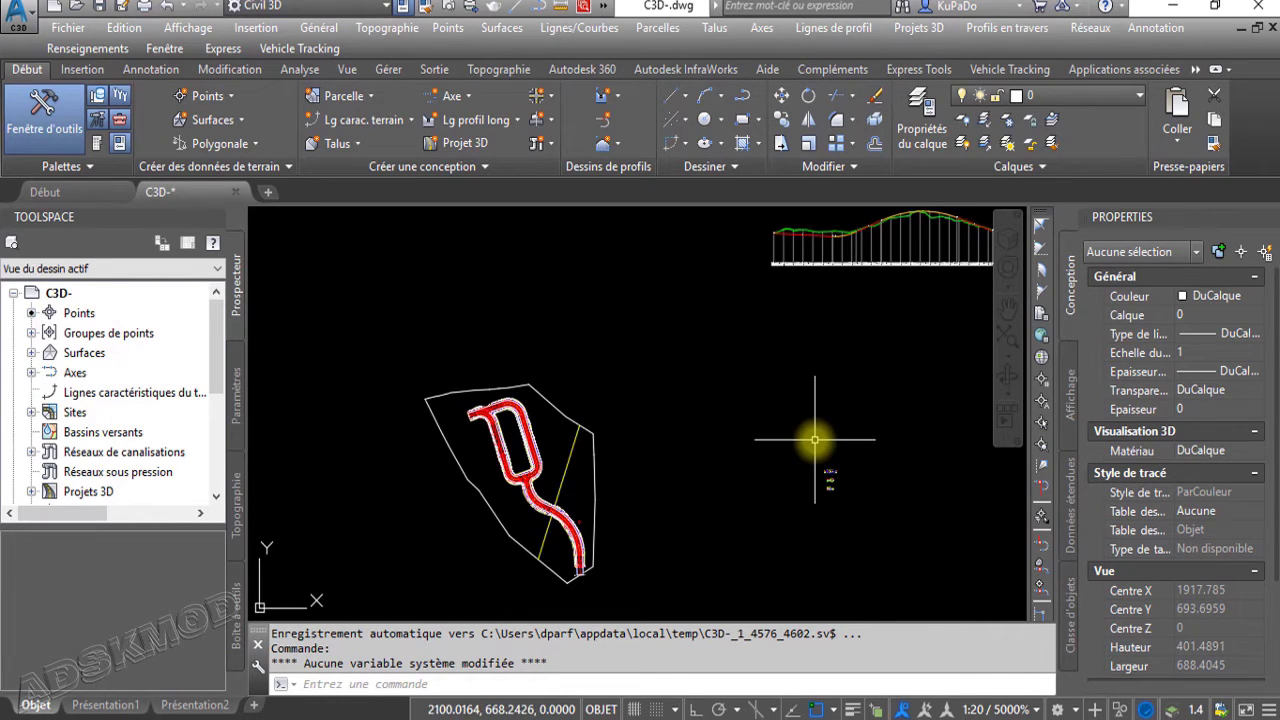
mouse_move(851, 481)
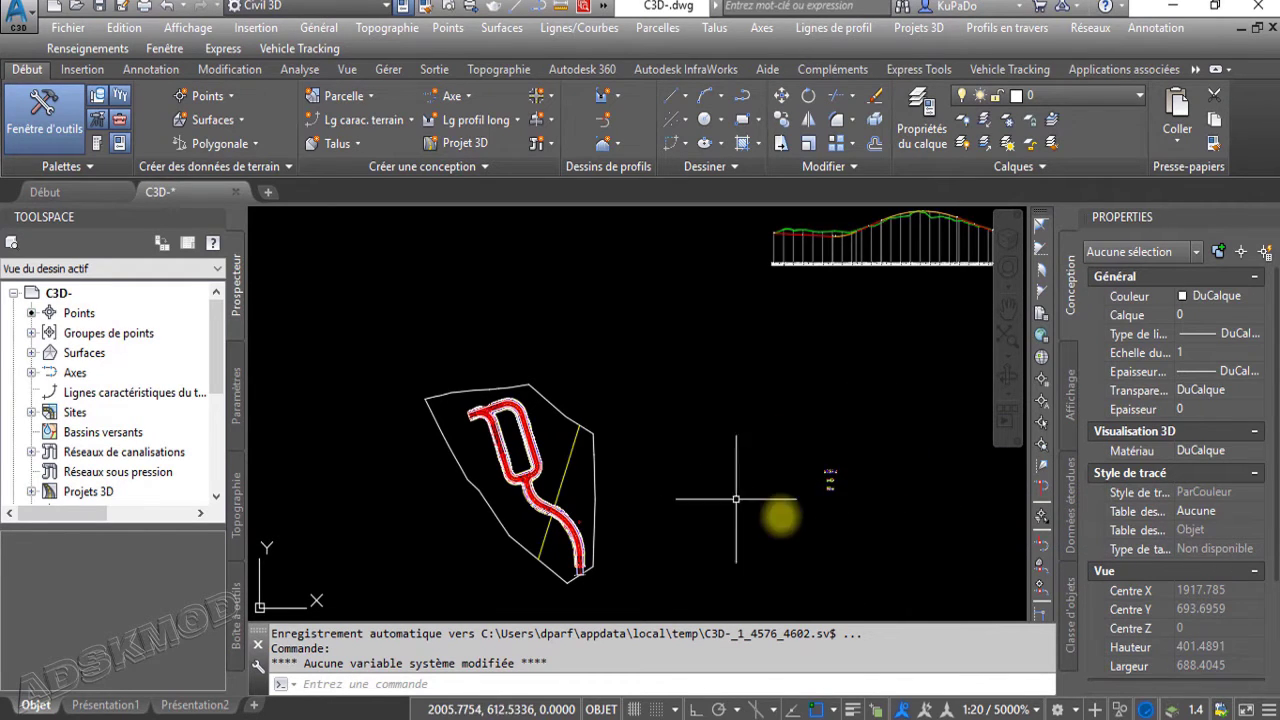
mouse_move(763, 495)
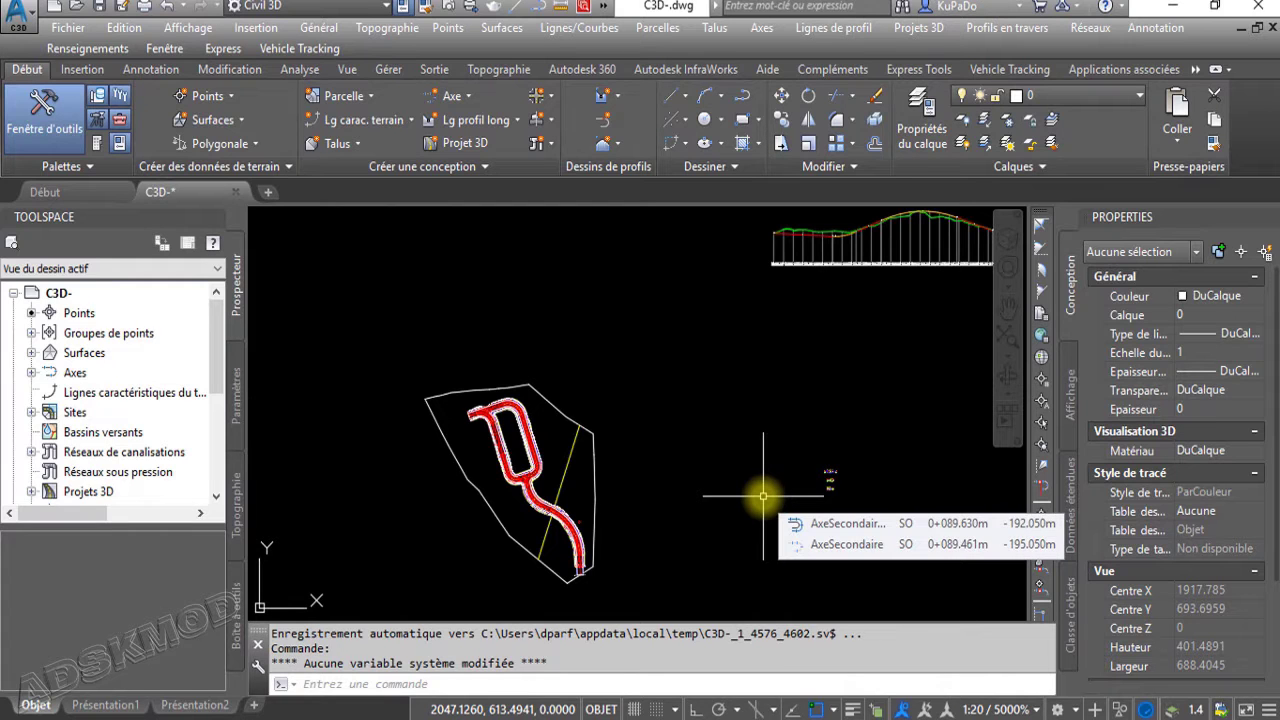
scroll(525, 477, "up", 2)
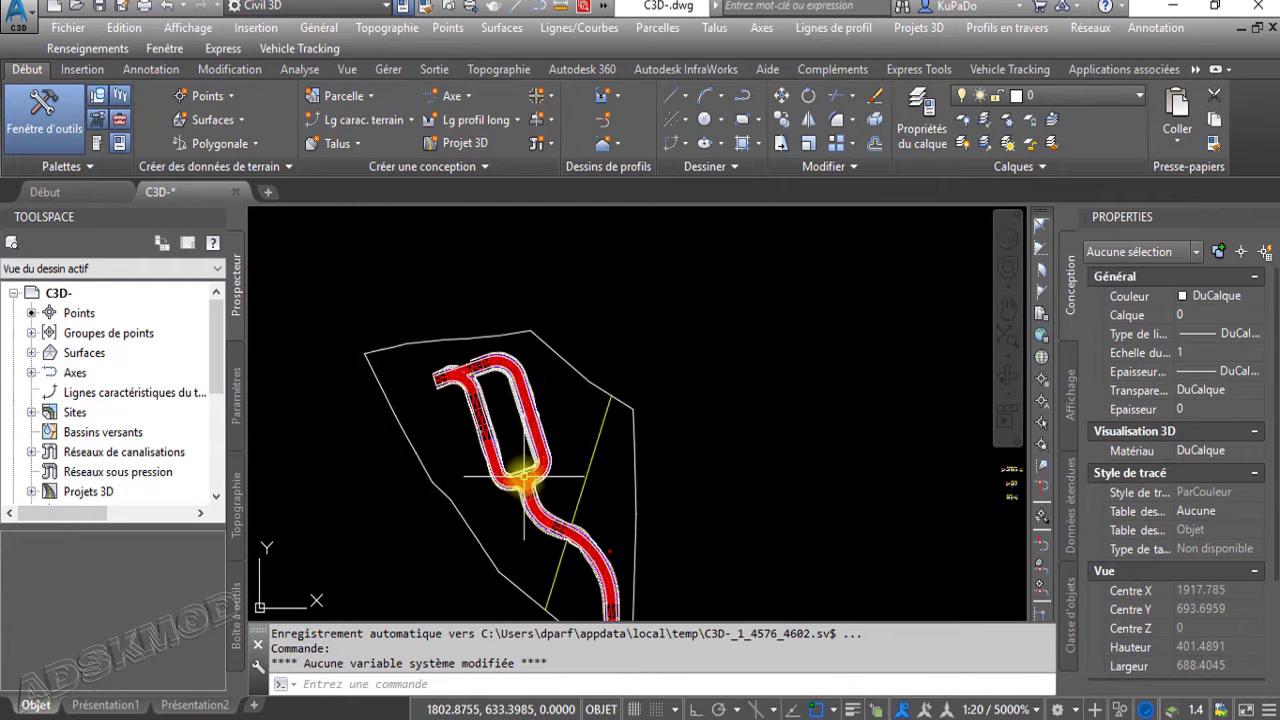
scroll(525, 477, "up", 2)
scroll(606, 475, "up", 2)
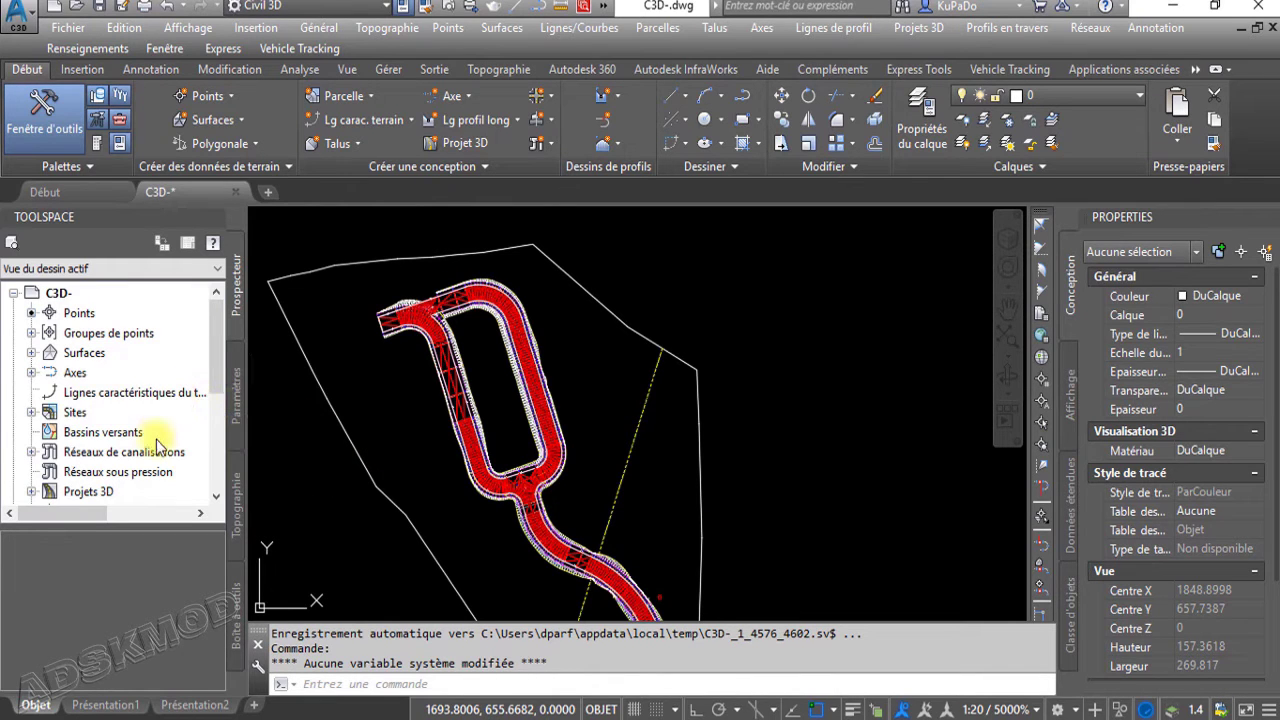
left_click_drag(217, 428, 503, 426)
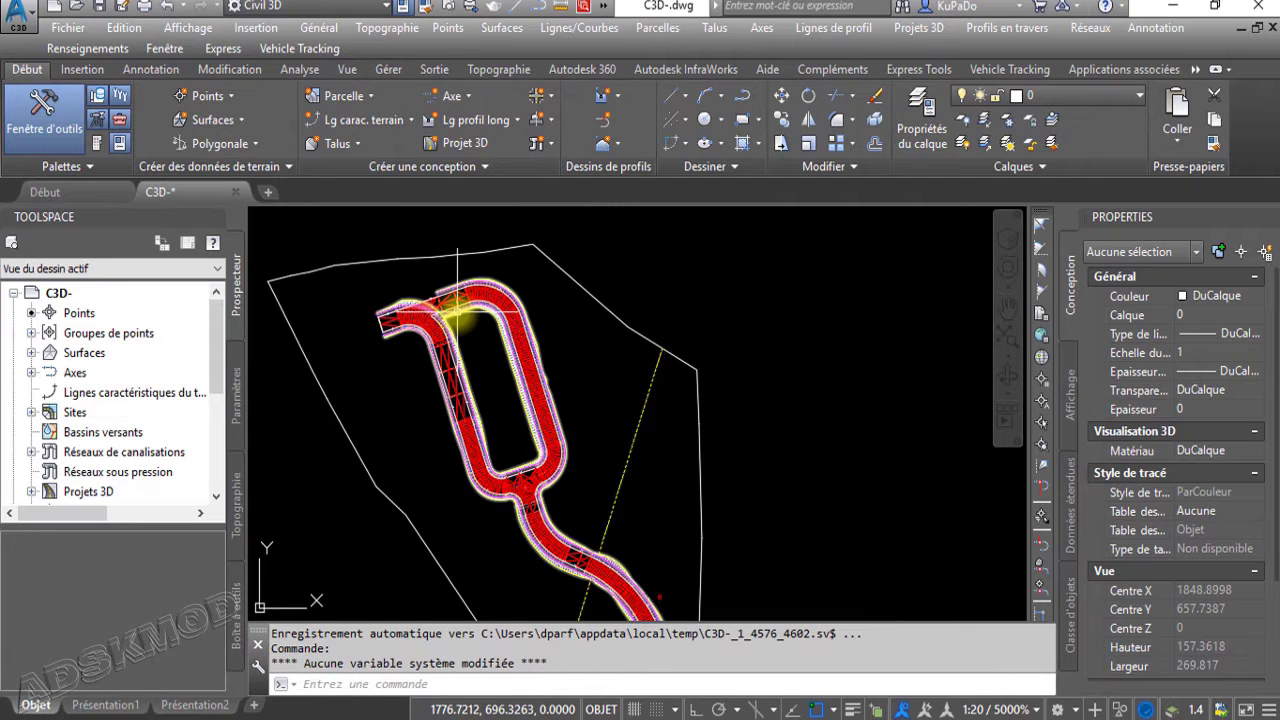
scroll(457, 320, "up", 2)
mouse_move(457, 323)
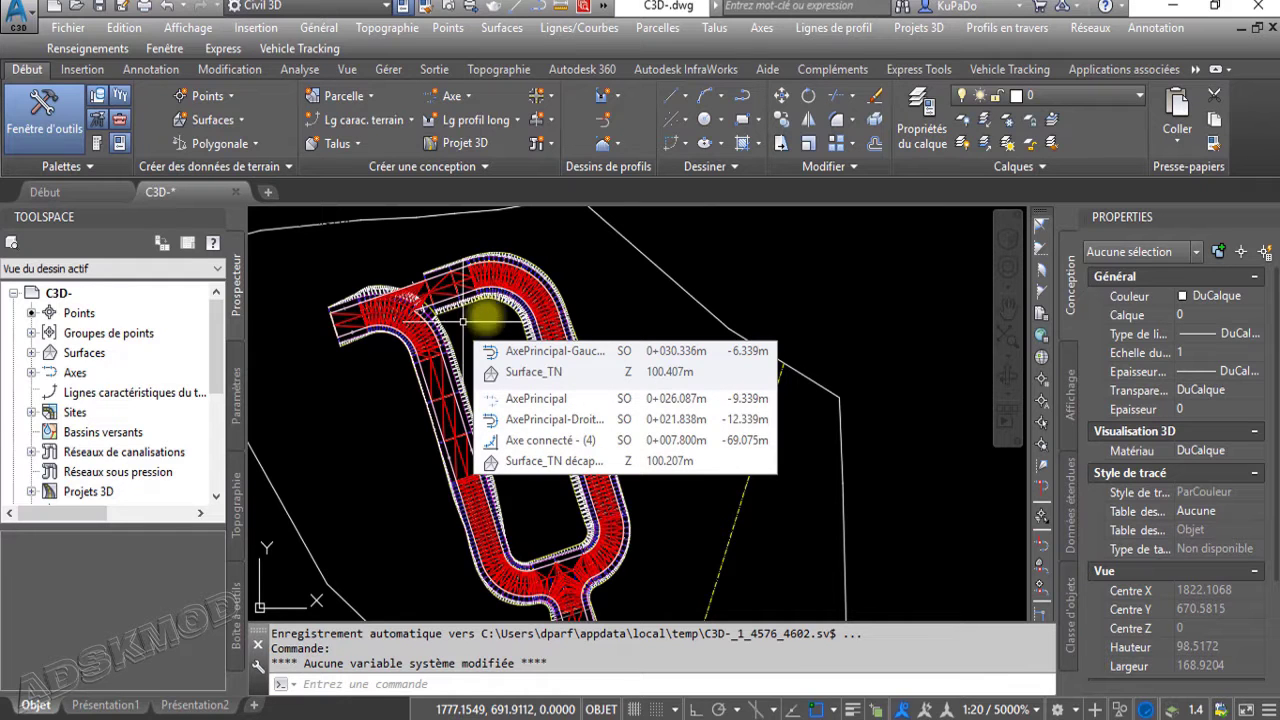
Check the inner edge of the loop's southern junction and its position within the overall plan
middle_click_drag(643, 351, 660, 246)
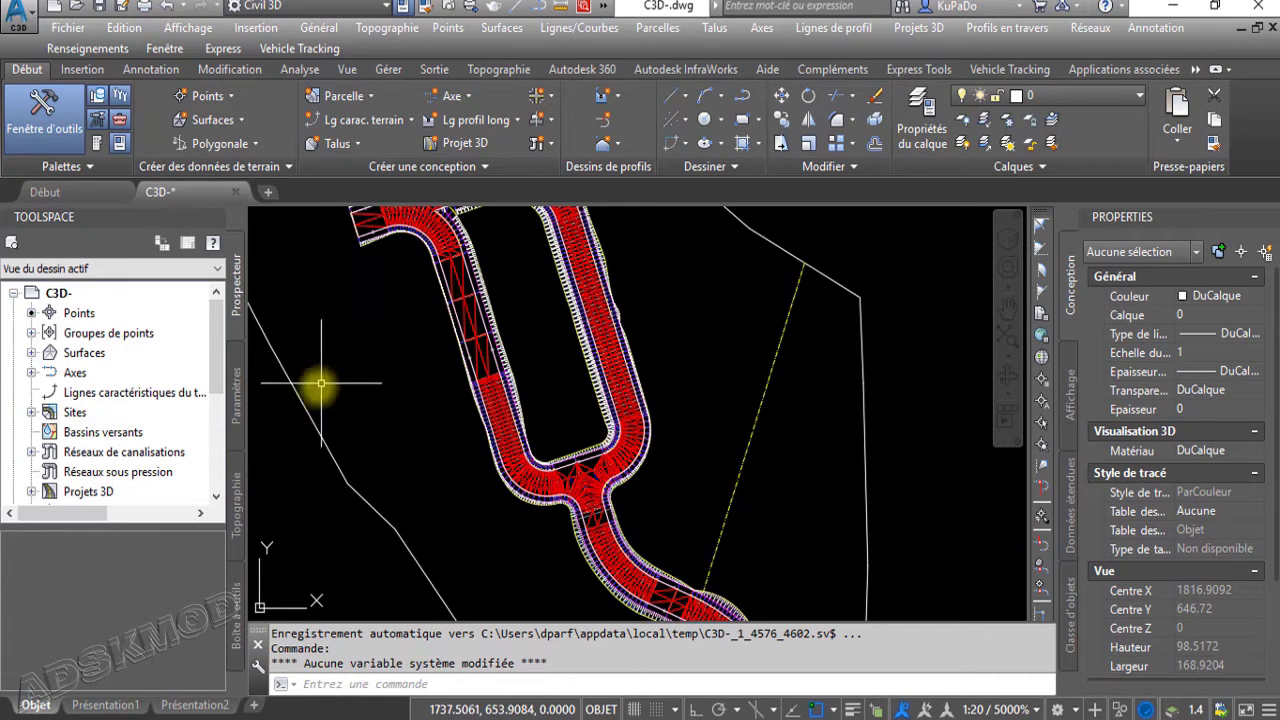
middle_click_drag(545, 445, 607, 387)
scroll(600, 392, "up", 1)
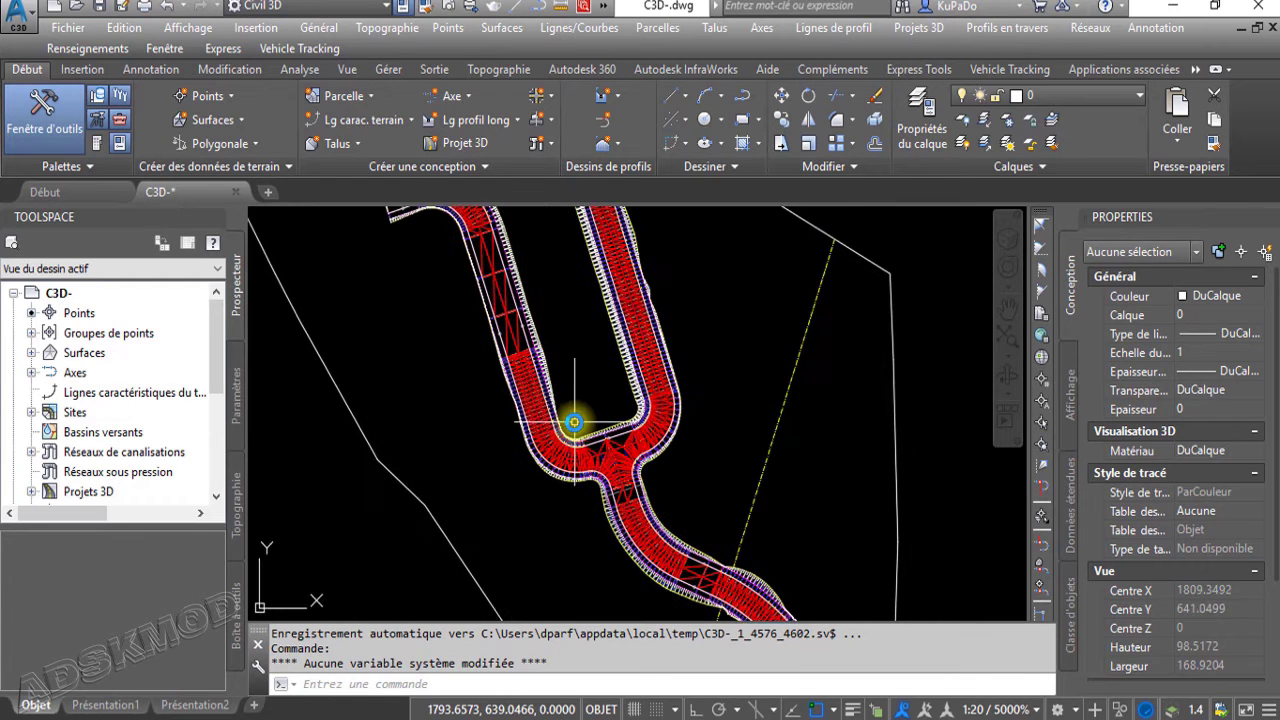
scroll(573, 422, "up", 1)
mouse_move(574, 422)
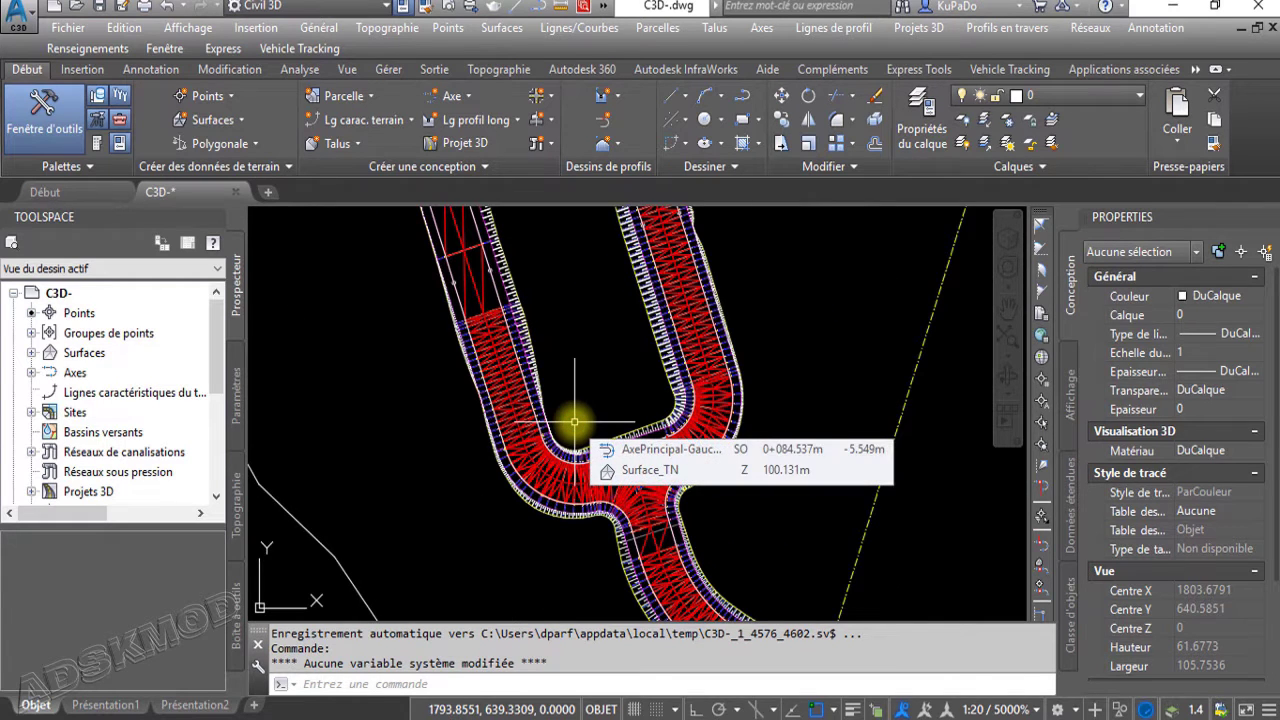
scroll(574, 422, "down", 2)
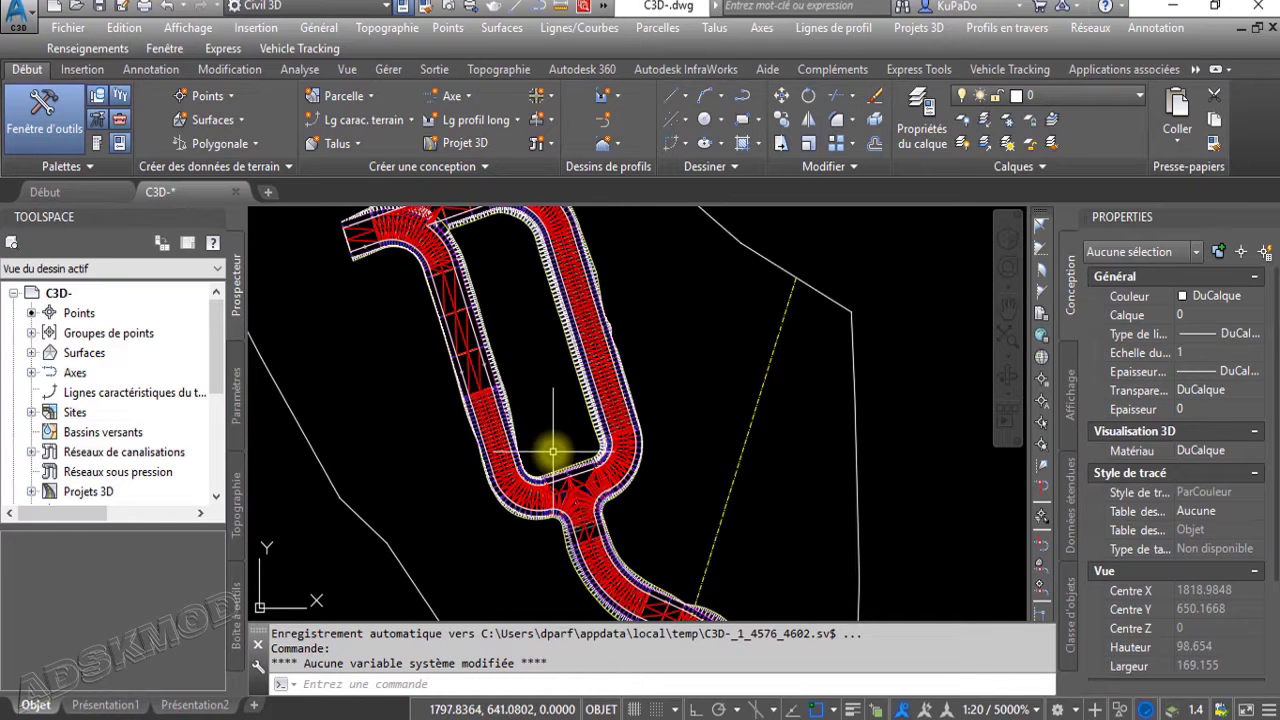
scroll(553, 451, "down", 2)
middle_click_drag(698, 478, 659, 354)
mouse_move(674, 452)
middle_mouse_down()
mouse_move(672, 382)
mouse_move(526, 427)
middle_mouse_up()
scroll(566, 409, "down", 4)
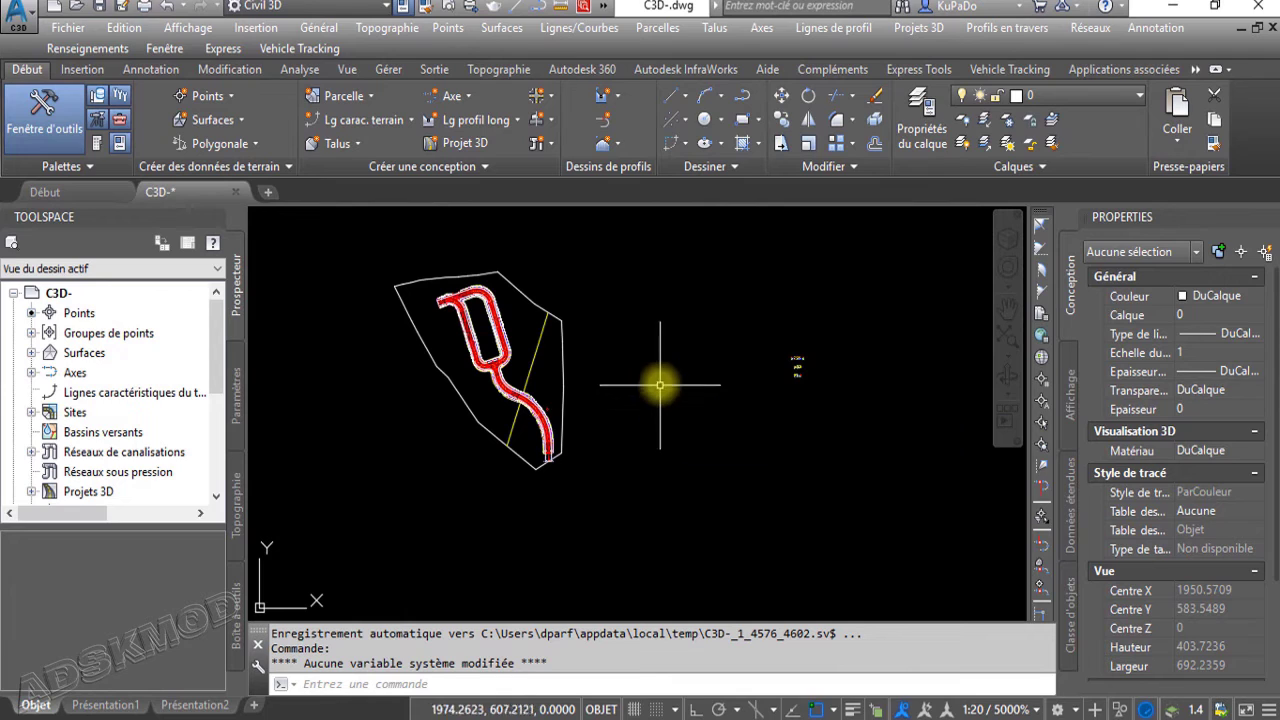
Set the annotation scale of the current view to 1:100
left_click(978, 709)
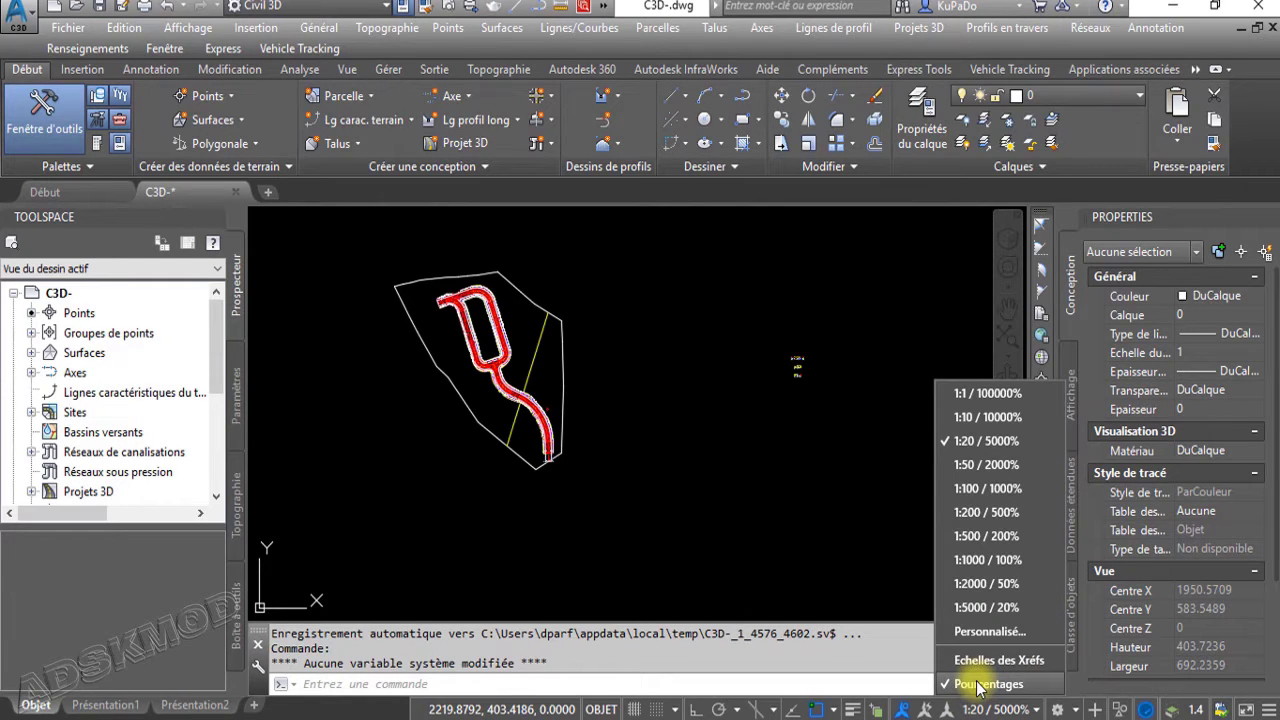
left_click(992, 495)
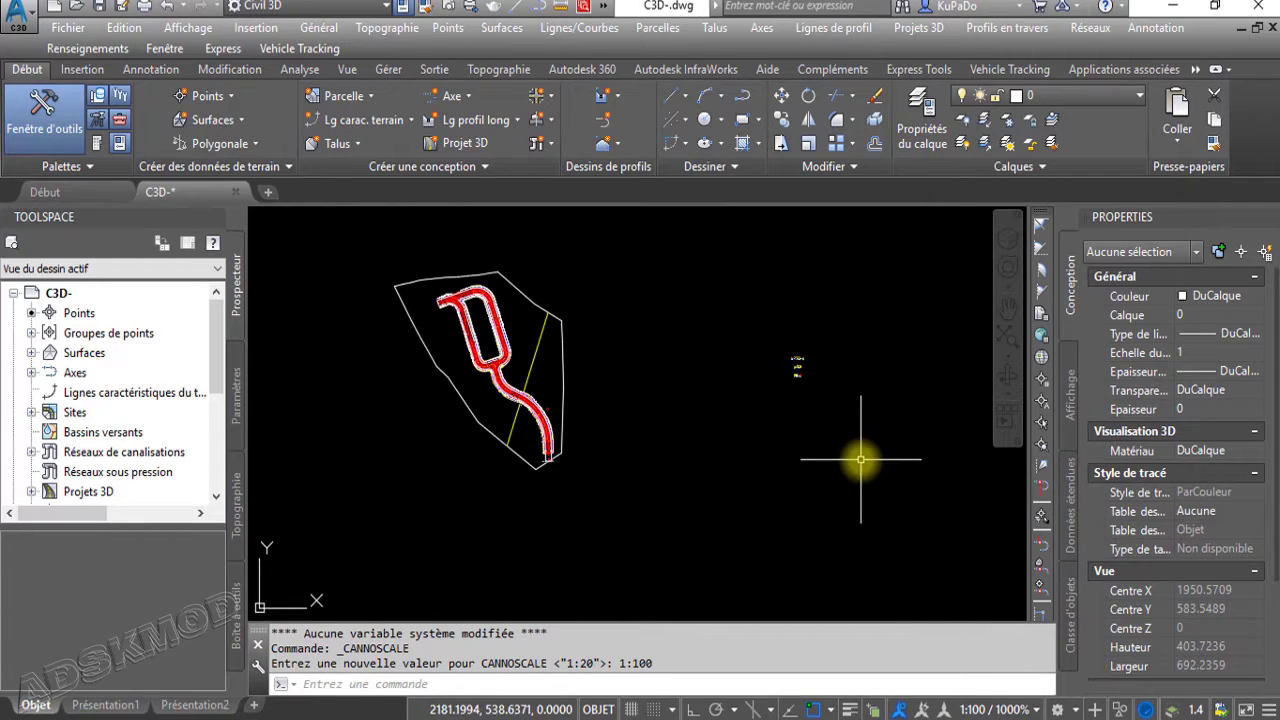
middle_click_drag(863, 451, 850, 480)
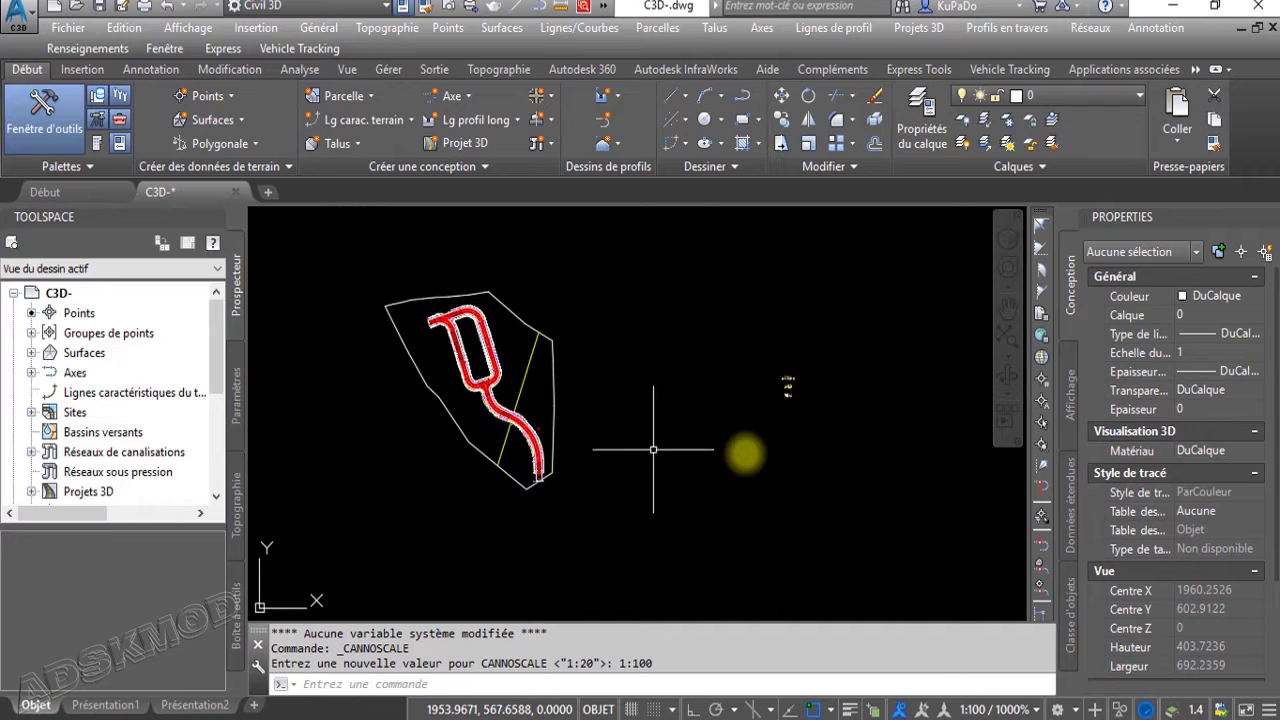
scroll(773, 406, "up", 1)
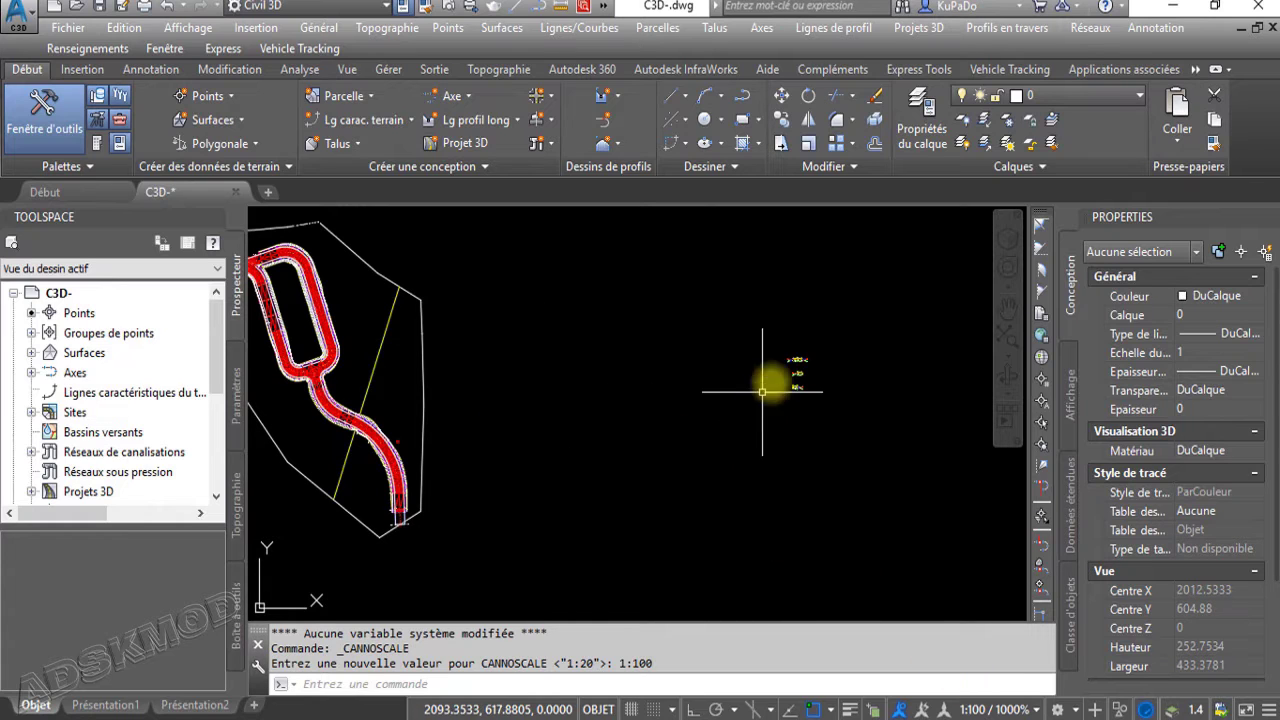
Examine the pavement layers and side slopes of the uppermost typical cross-section assembly east of the site plan
scroll(834, 343, "up", 3)
scroll(640, 330, "up", 10)
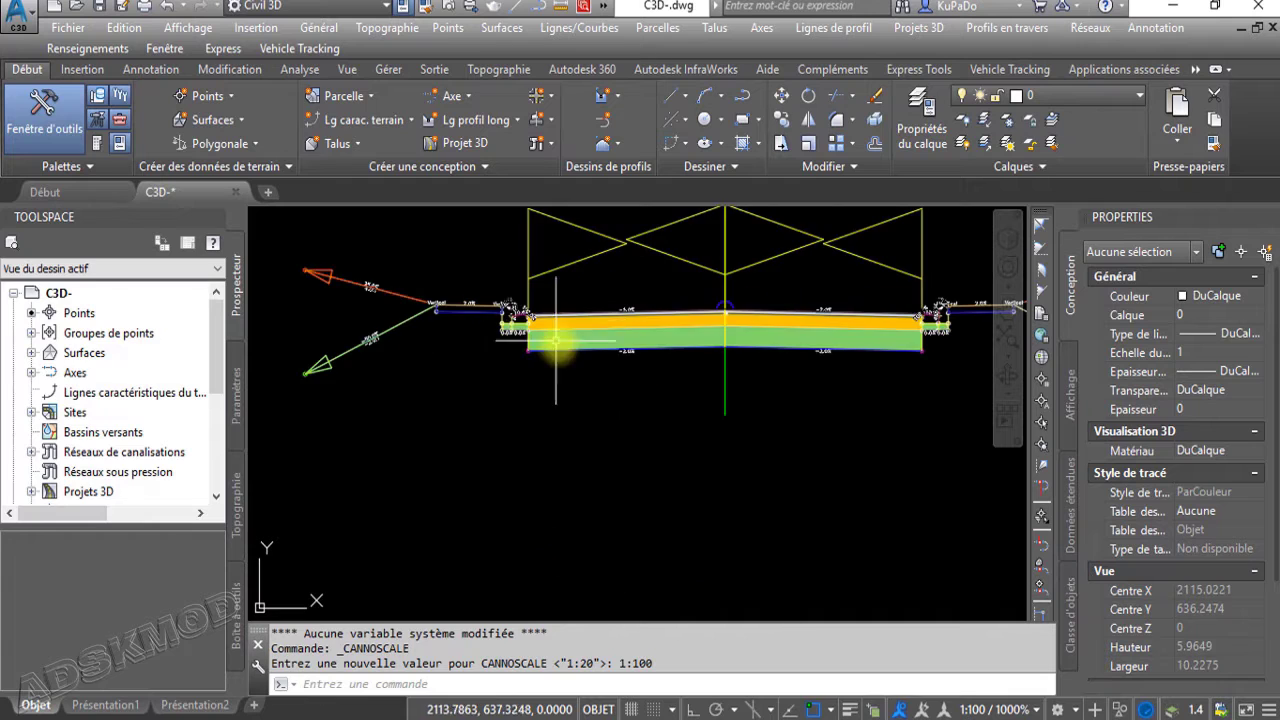
scroll(606, 292, "up", 1)
scroll(909, 604, "down", 5)
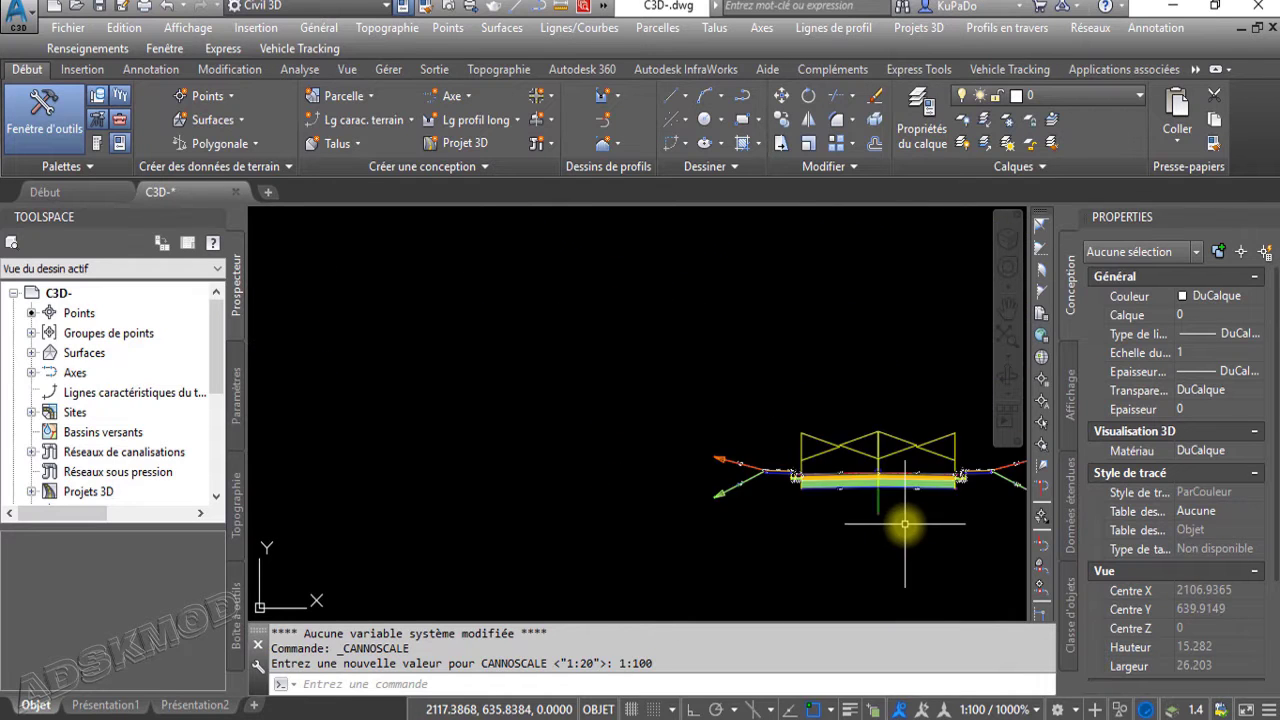
scroll(784, 524, "down", 3)
mouse_move(784, 524)
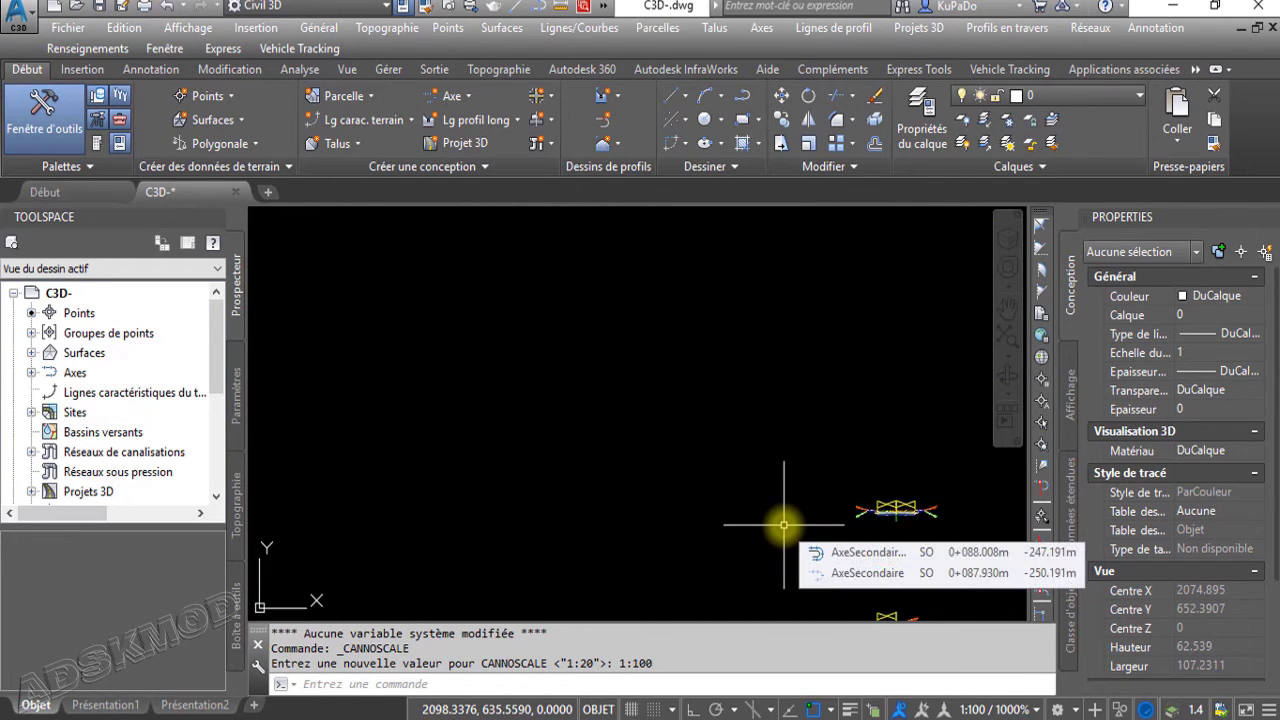
mouse_move(731, 520)
middle_mouse_down()
mouse_move(747, 477)
mouse_move(848, 355)
middle_mouse_up()
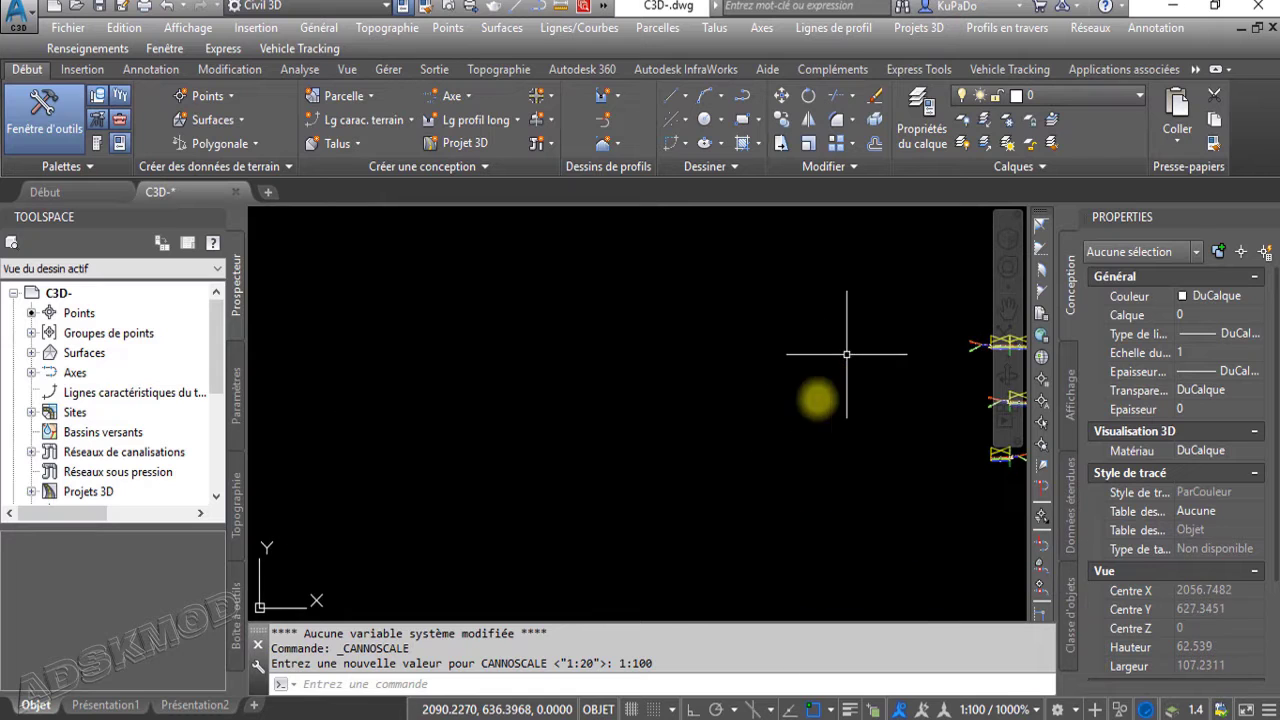
middle_click_drag(594, 507, 804, 389)
middle_click_drag(564, 401, 697, 386)
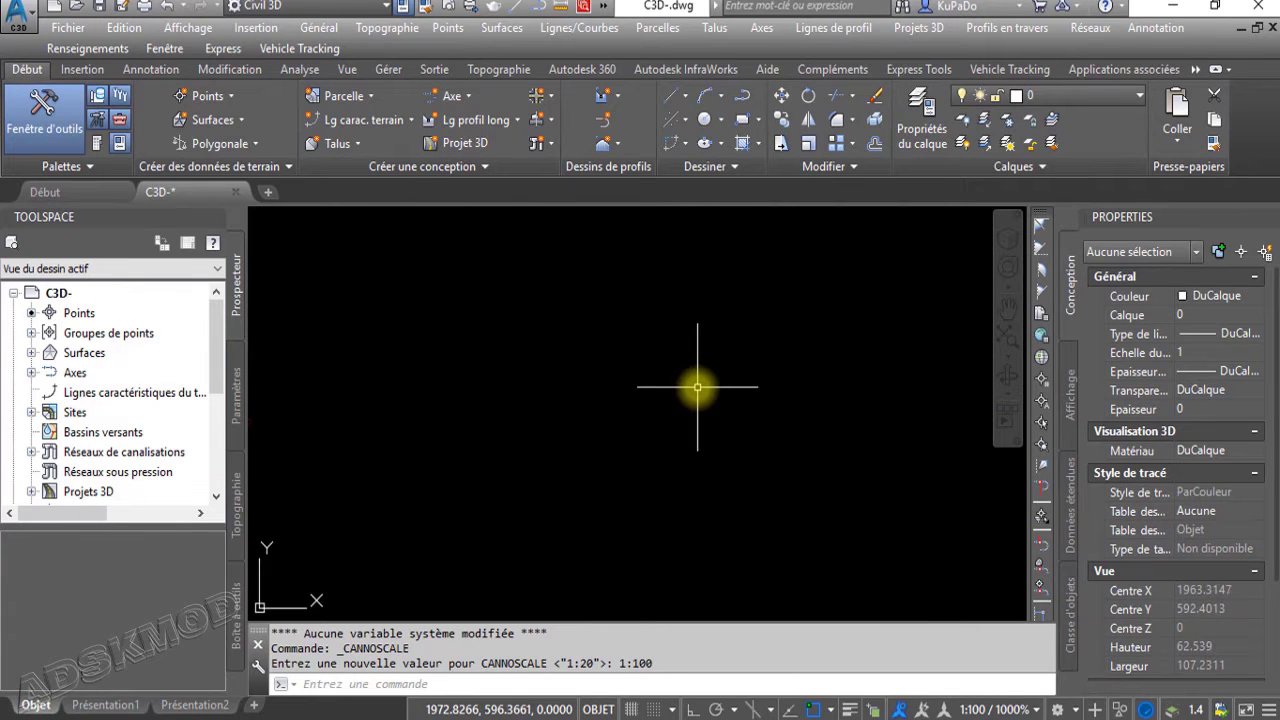
Change the code set style of the corridor P3D to 6_Projet
scroll(697, 386, "down", 3)
scroll(475, 373, "up", 3)
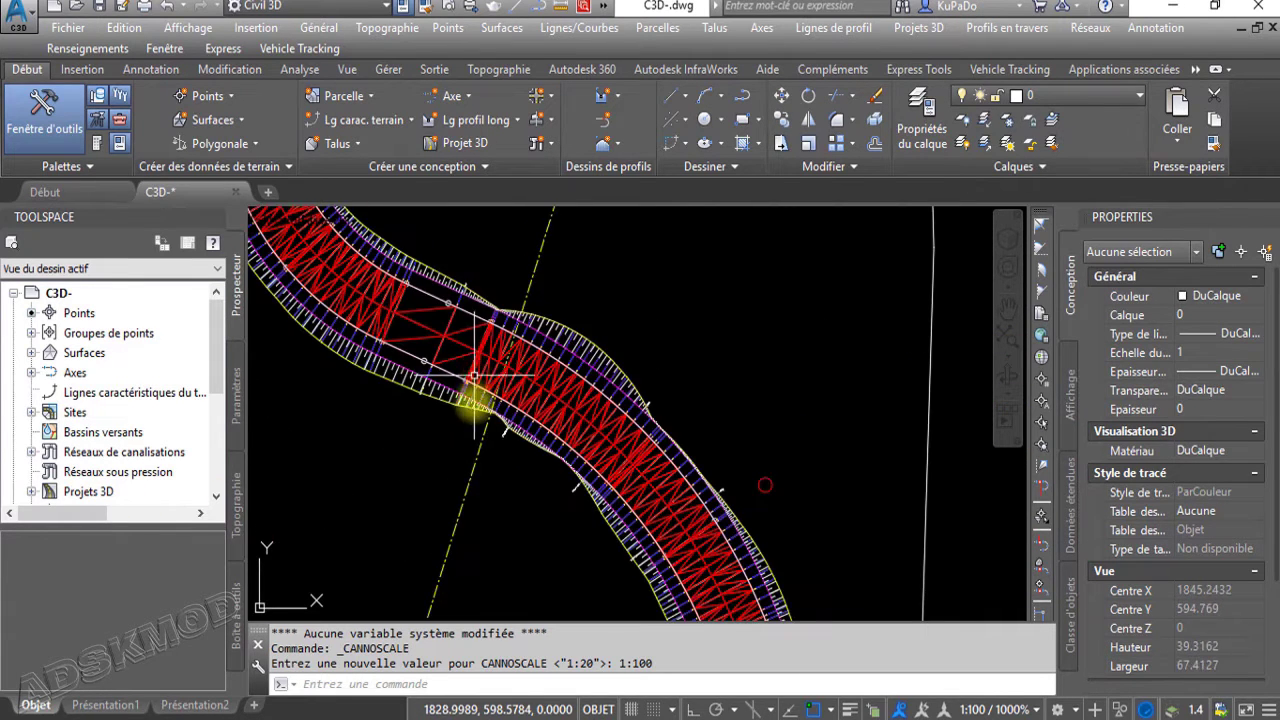
scroll(500, 432, "up", 12)
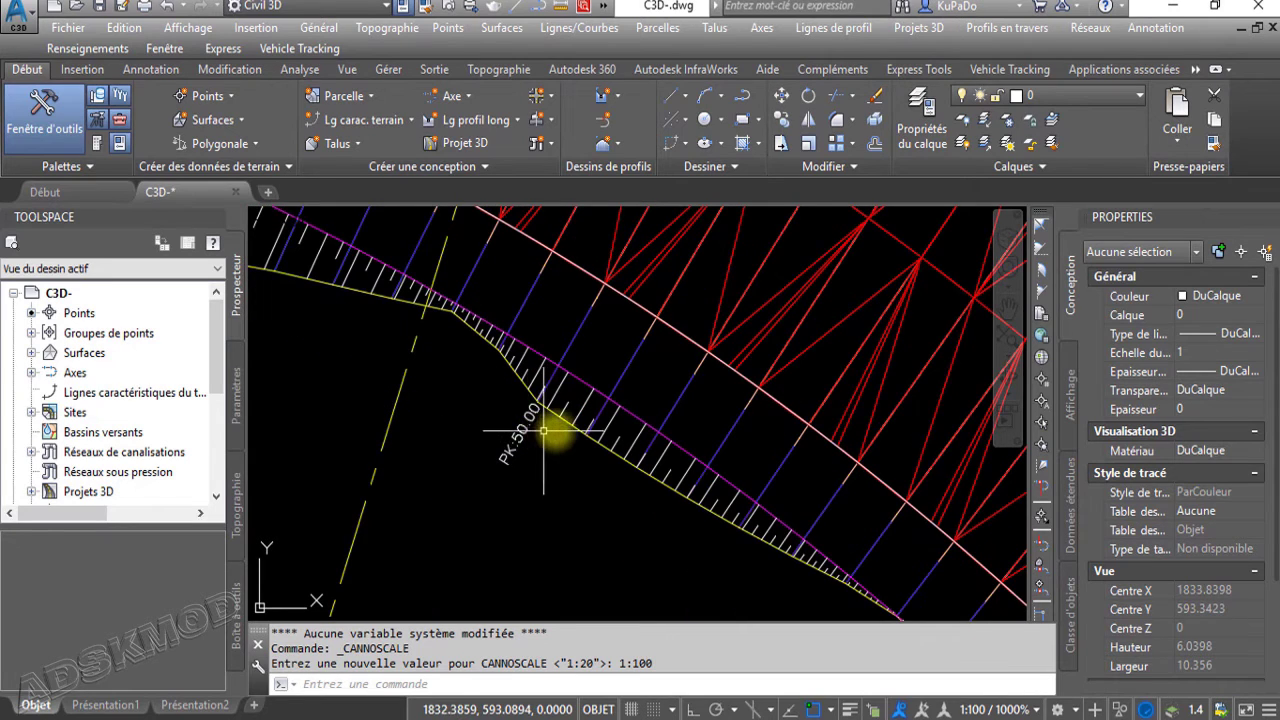
scroll(578, 430, "down", 2)
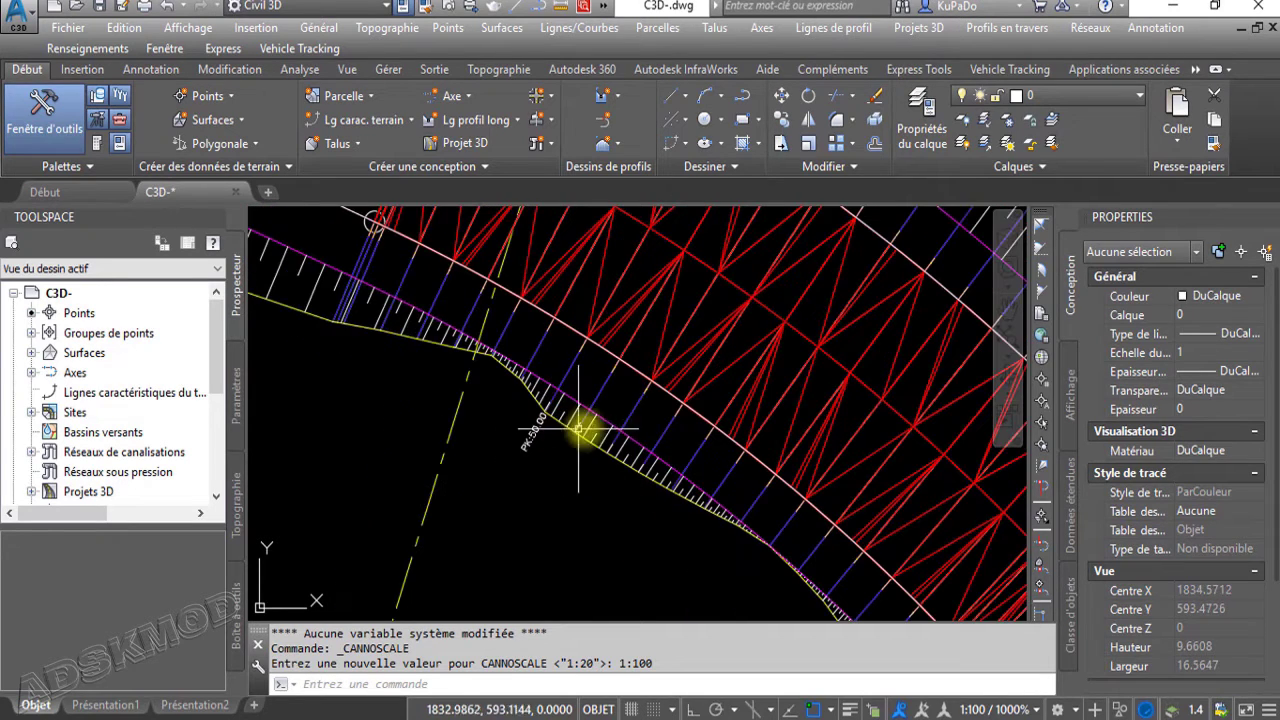
left_click(634, 408)
left_click(267, 167)
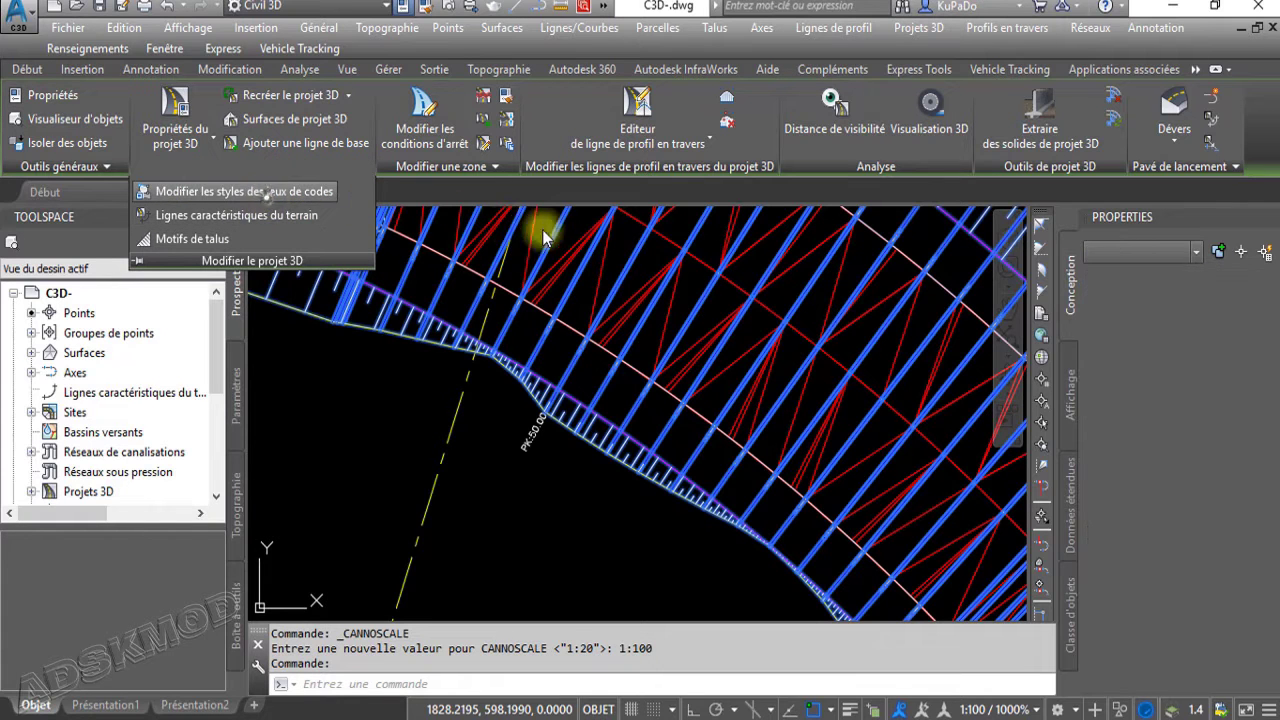
left_click(267, 193)
left_click(596, 117)
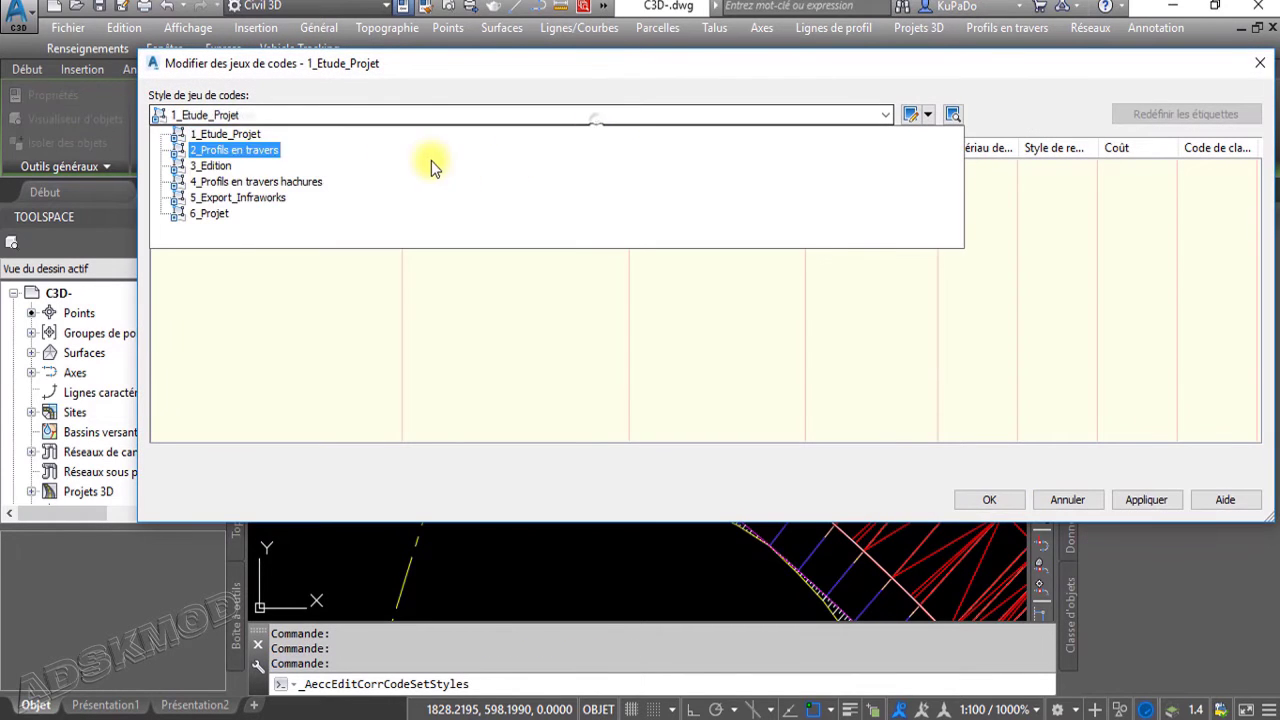
left_click(217, 214)
left_click(989, 500)
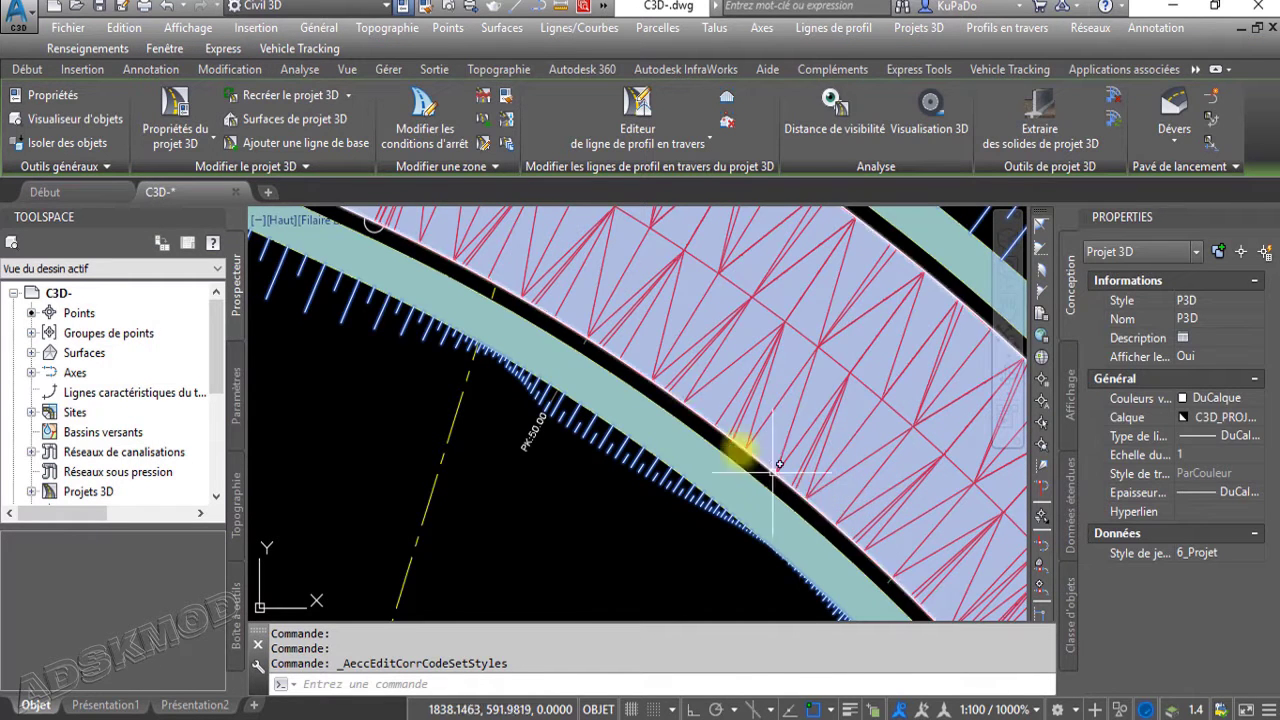
Assign the LC_EET feature line style to the corridor's "Entrée en terre" code
left_click(262, 166)
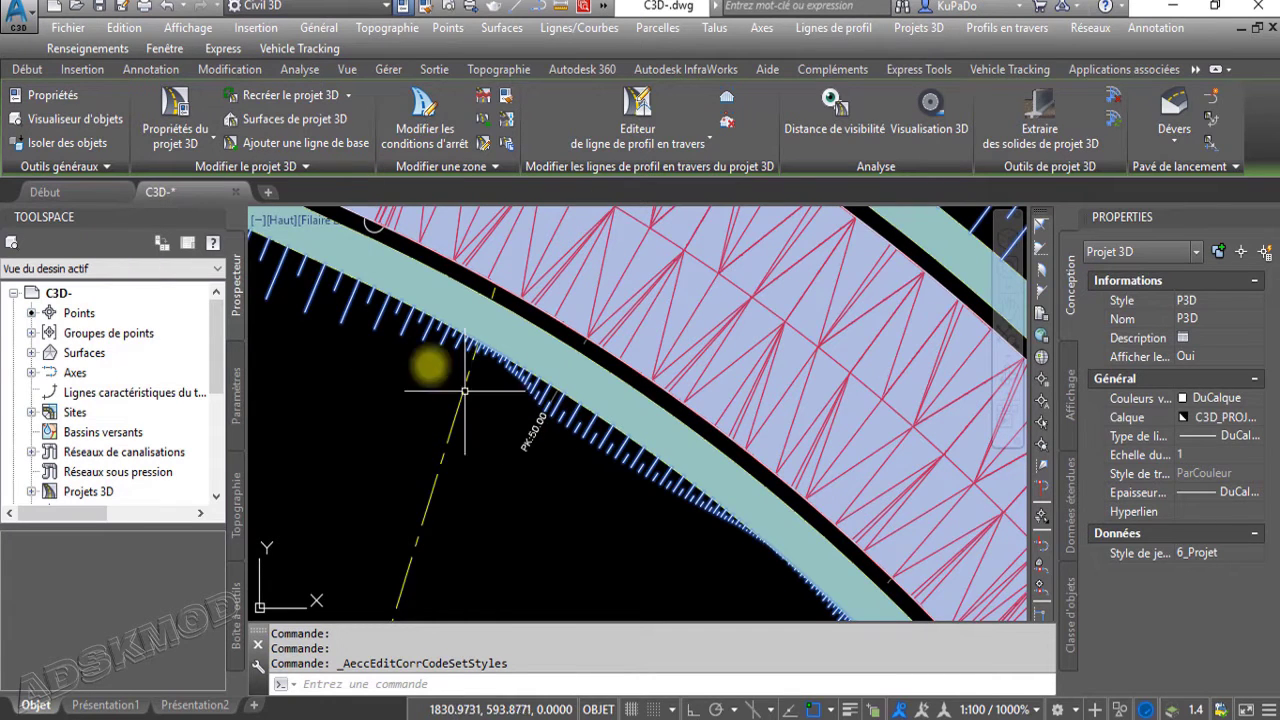
left_click(300, 166)
left_click(260, 216)
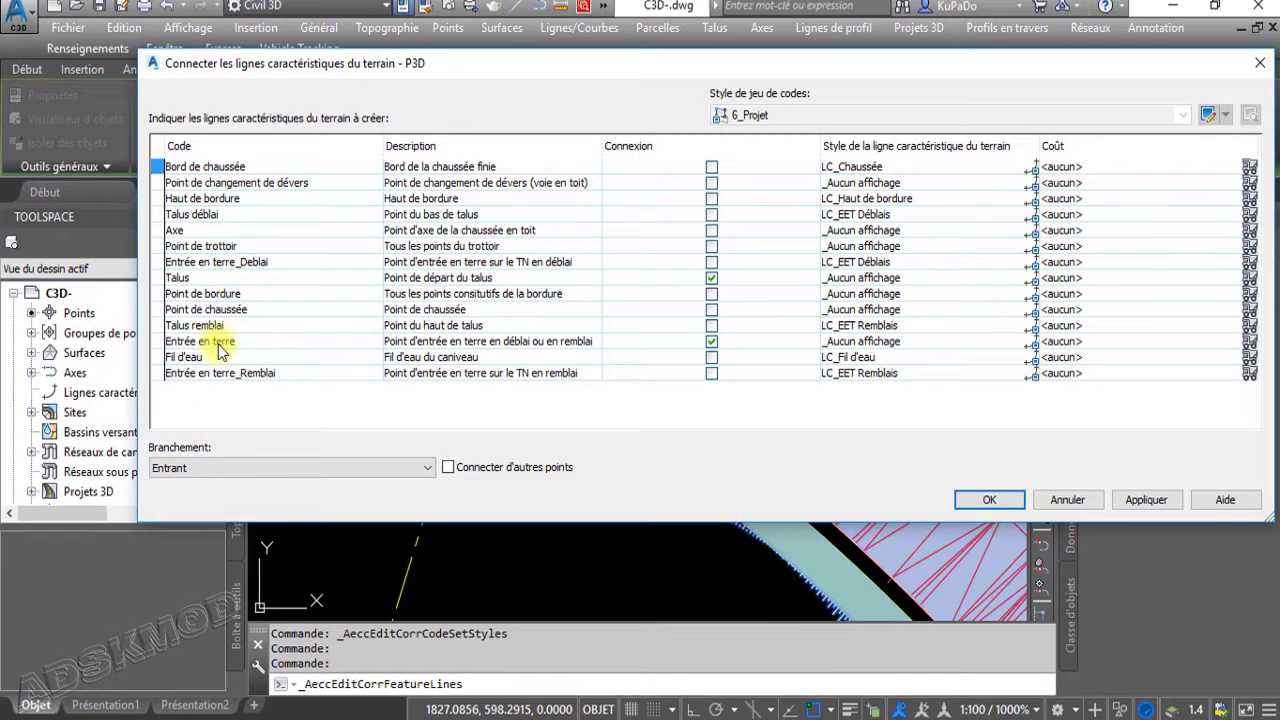
left_click(1026, 343)
left_click(1030, 343)
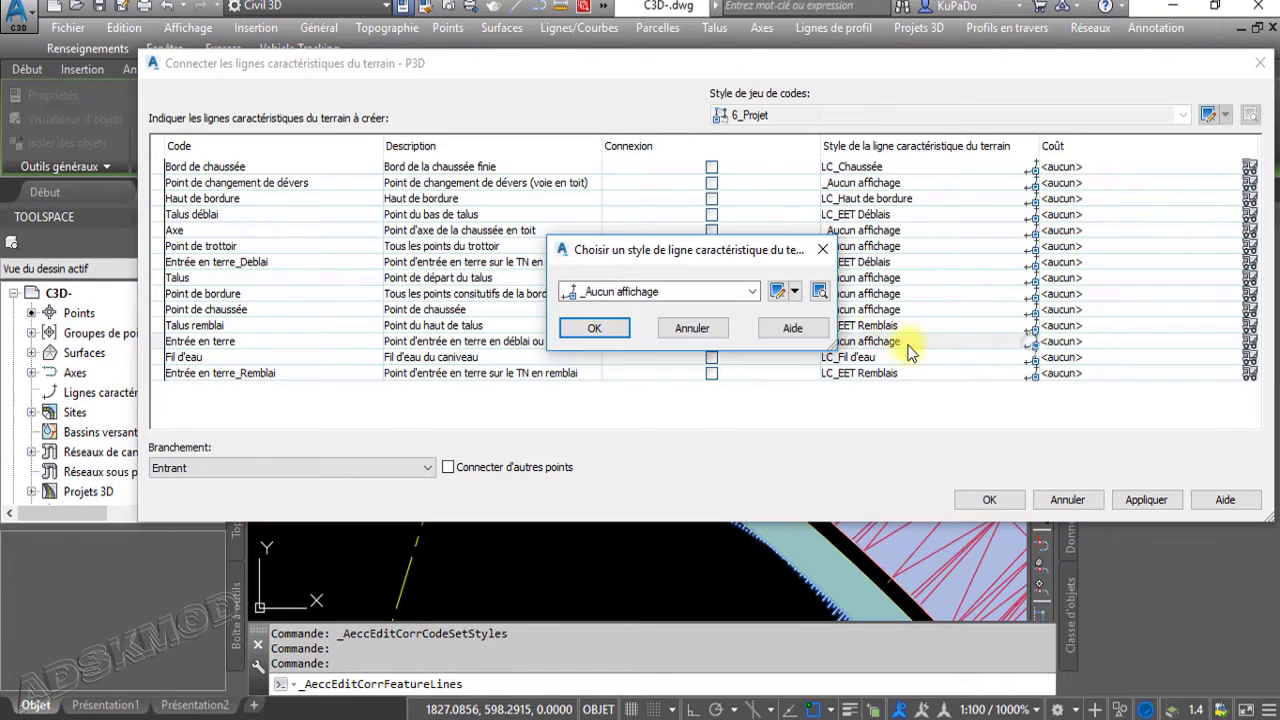
left_click(748, 293)
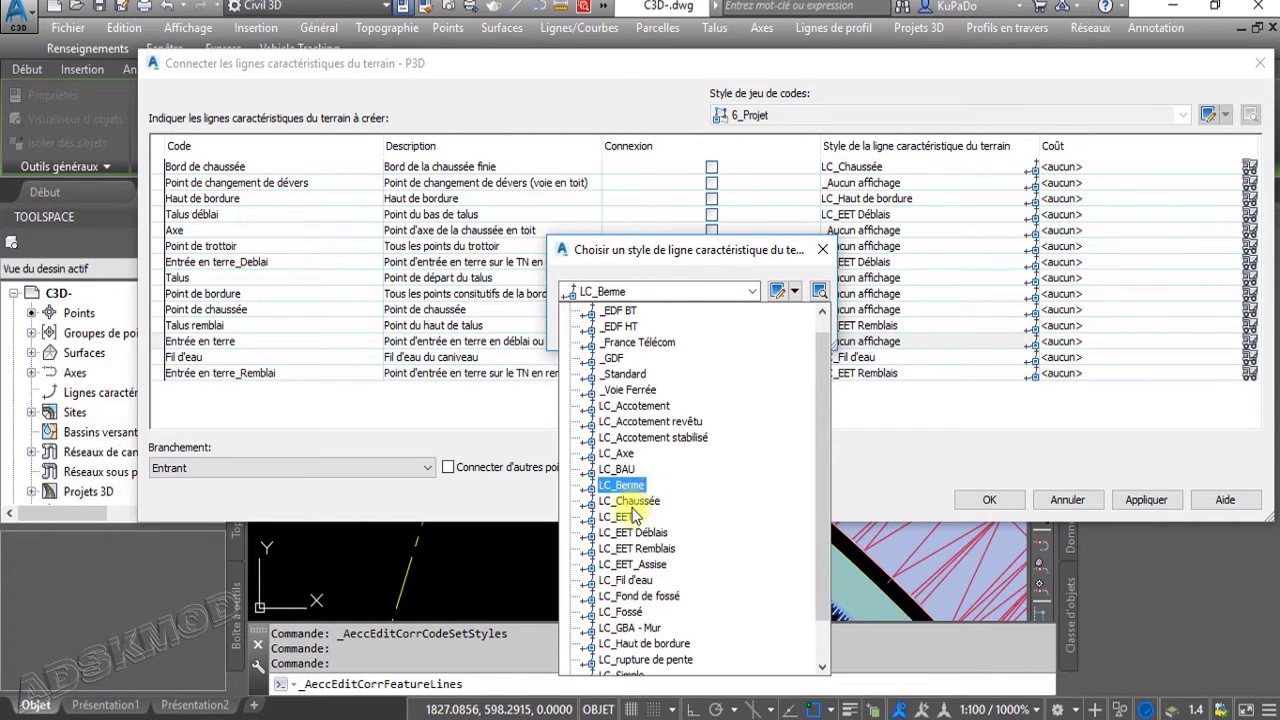
left_click(628, 515)
left_click(617, 341)
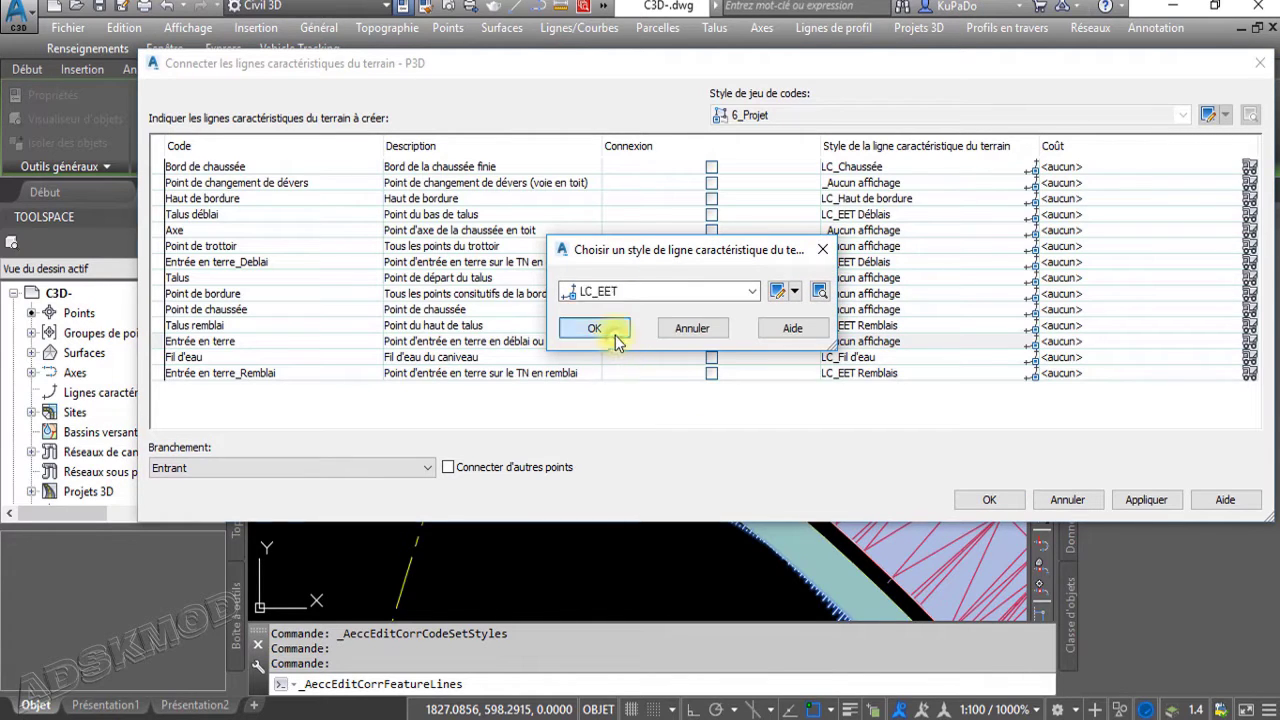
left_click(990, 500)
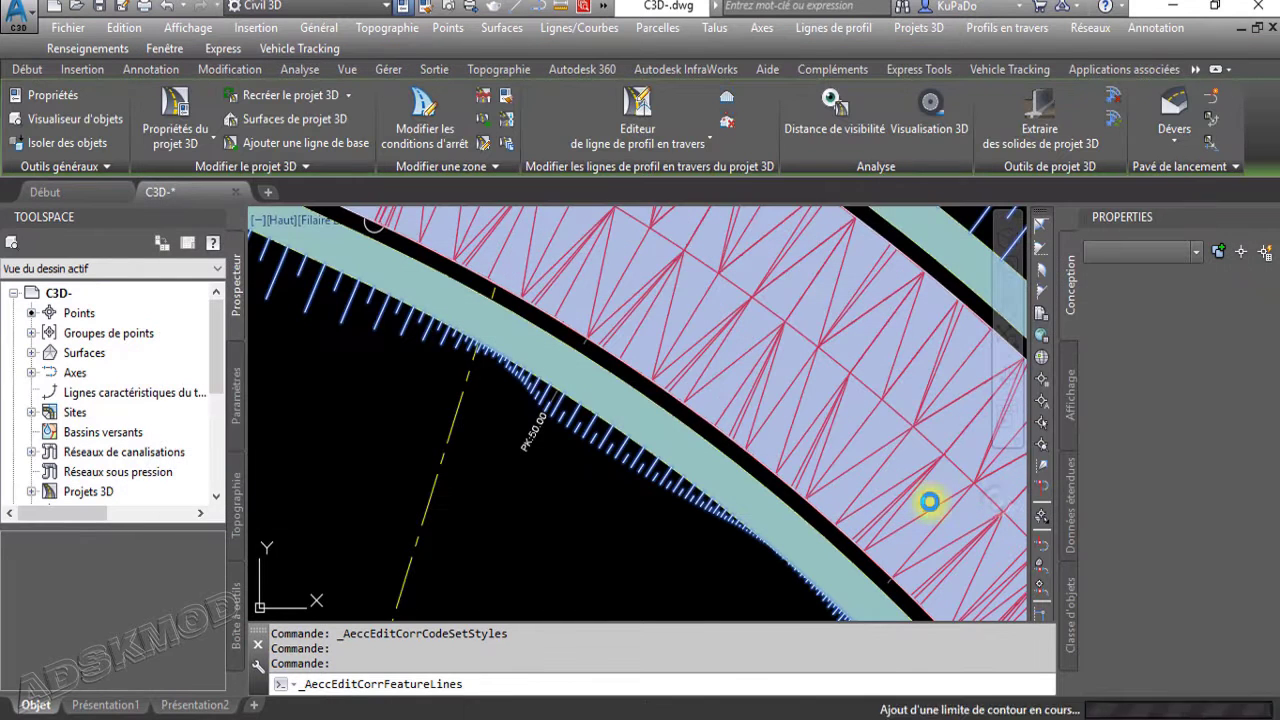
middle_click_drag(670, 565, 720, 556)
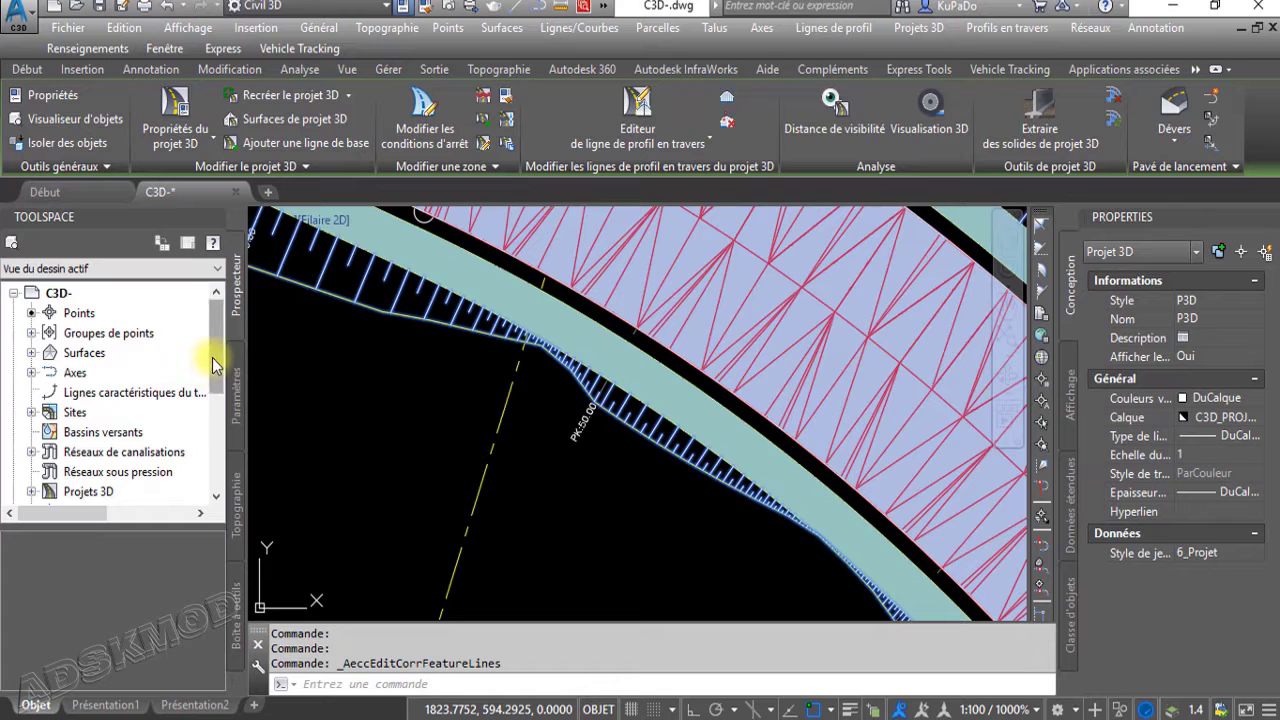
Set the style of the surface "Surface - Chaussée" to _Aucun Affichage
scroll(213, 365, "down", 2)
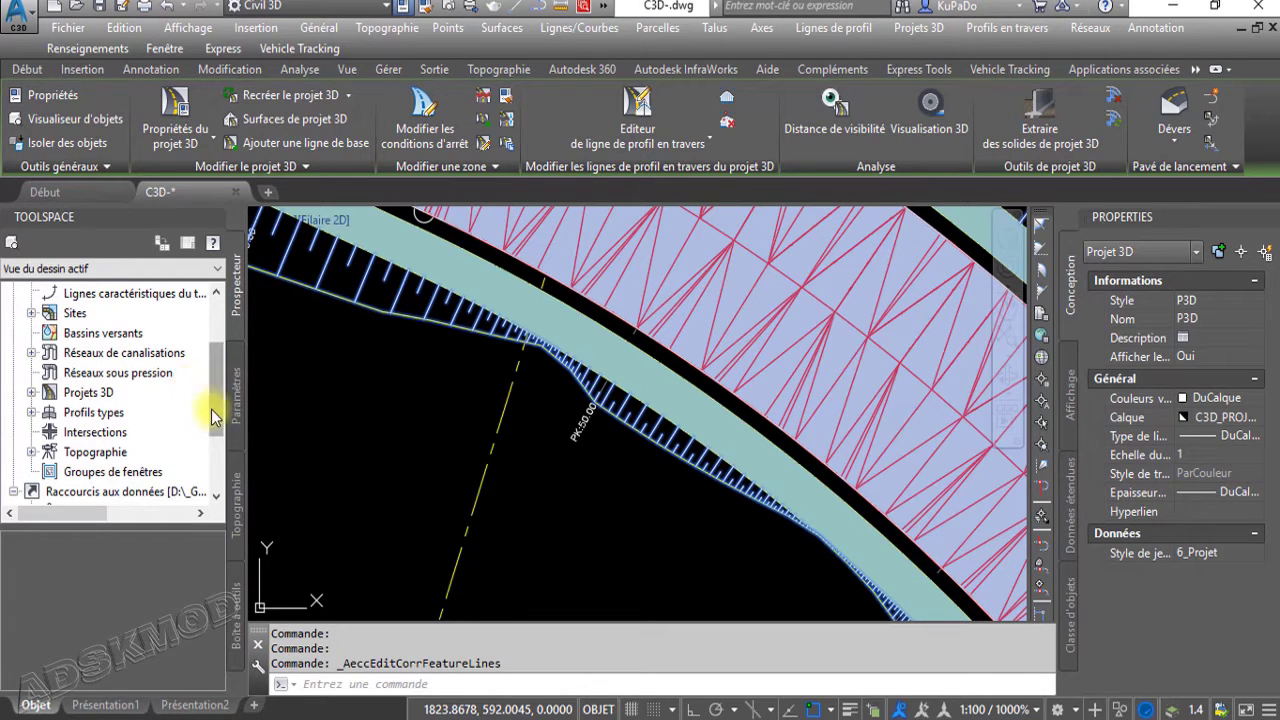
scroll(213, 415, "up", 3)
left_click(95, 353)
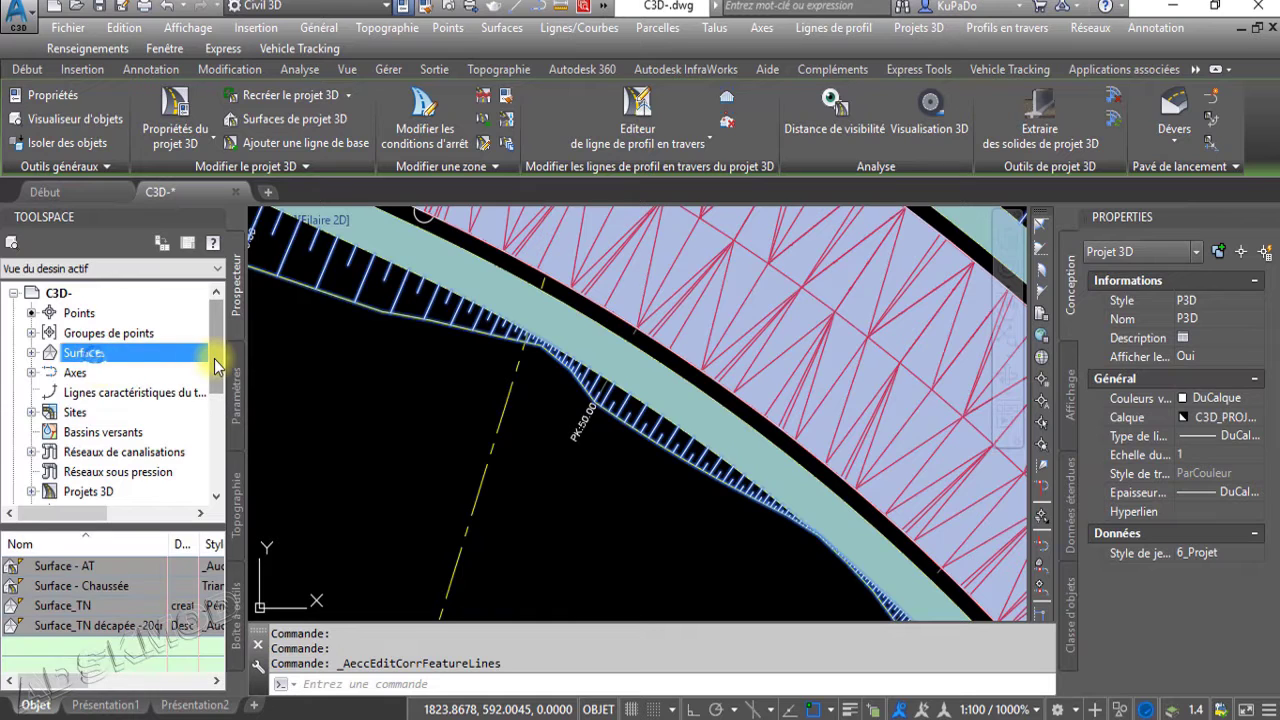
scroll(216, 365, "down", 2)
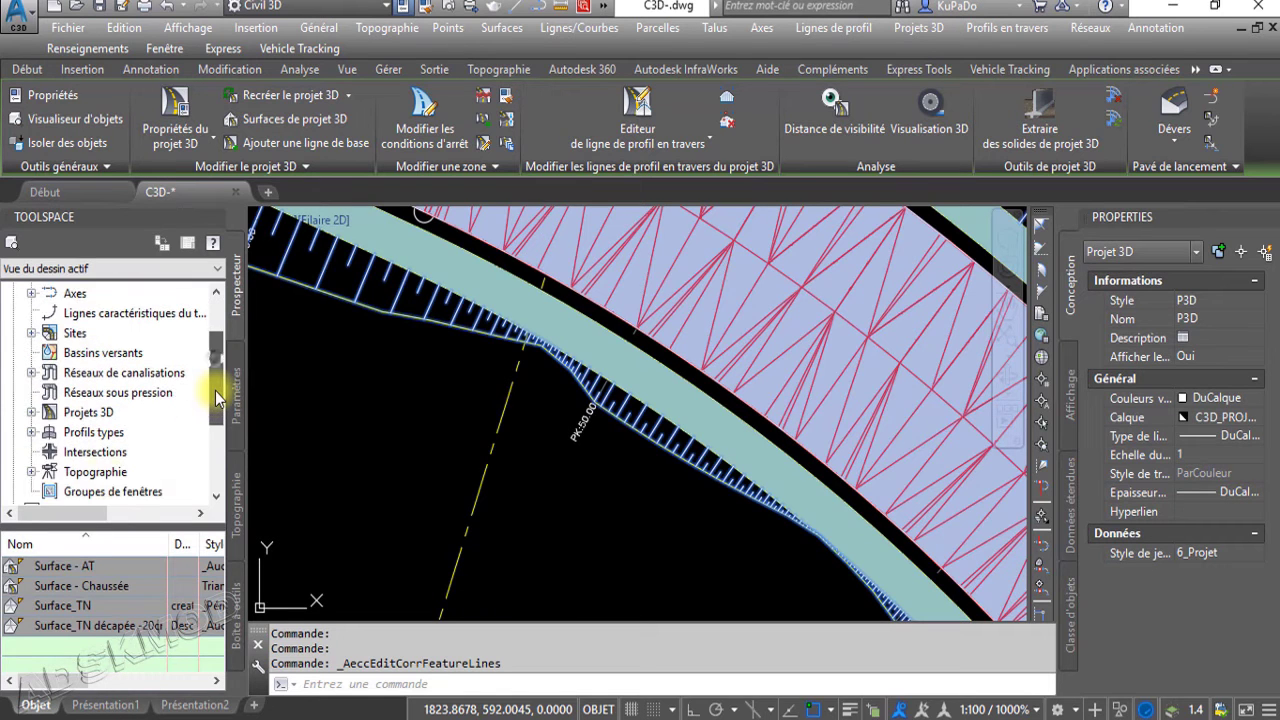
double_click(214, 590)
left_click(659, 291)
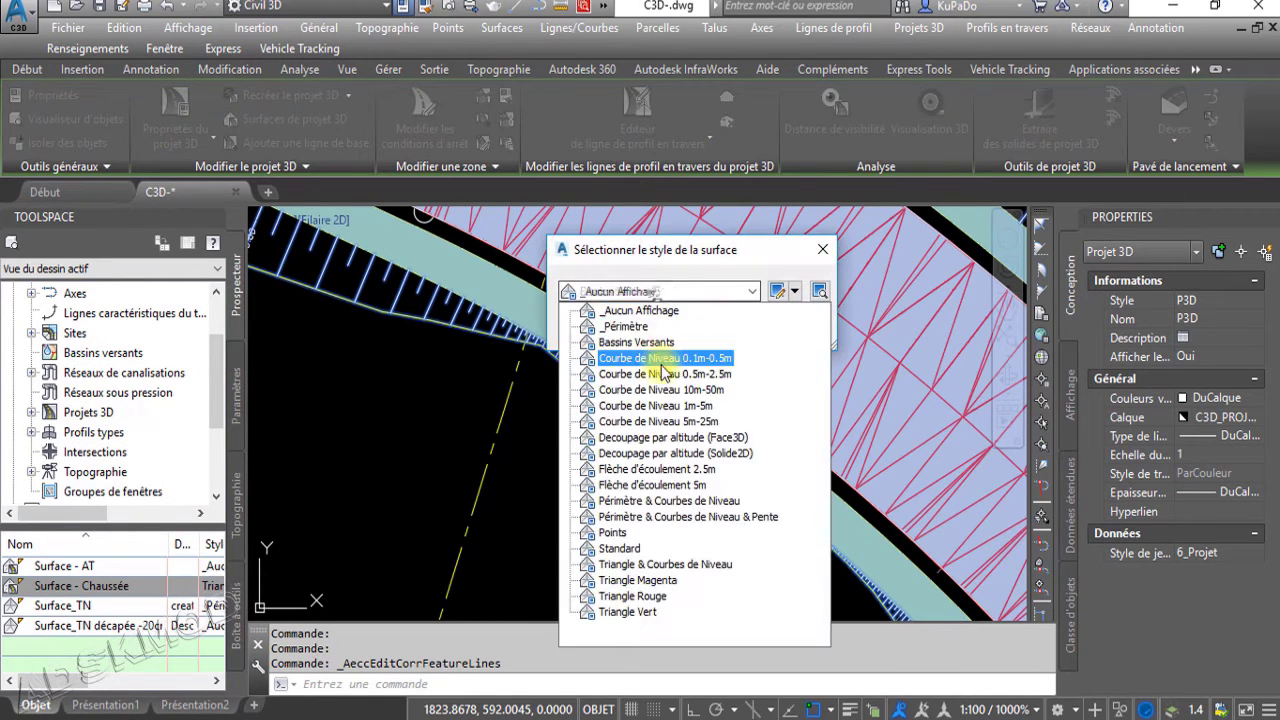
left_click(600, 303)
left_click(614, 336)
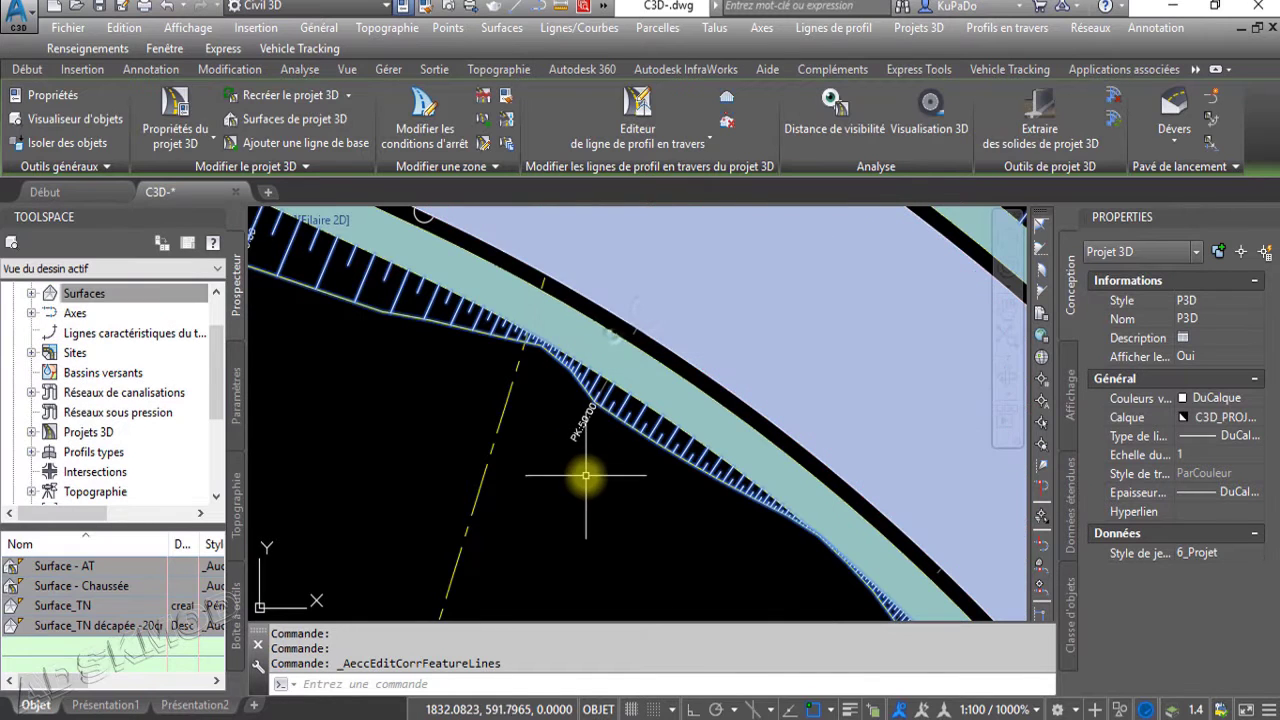
Send the corridor to the back of the display order and clear the selection
scroll(586, 500, "down", 3)
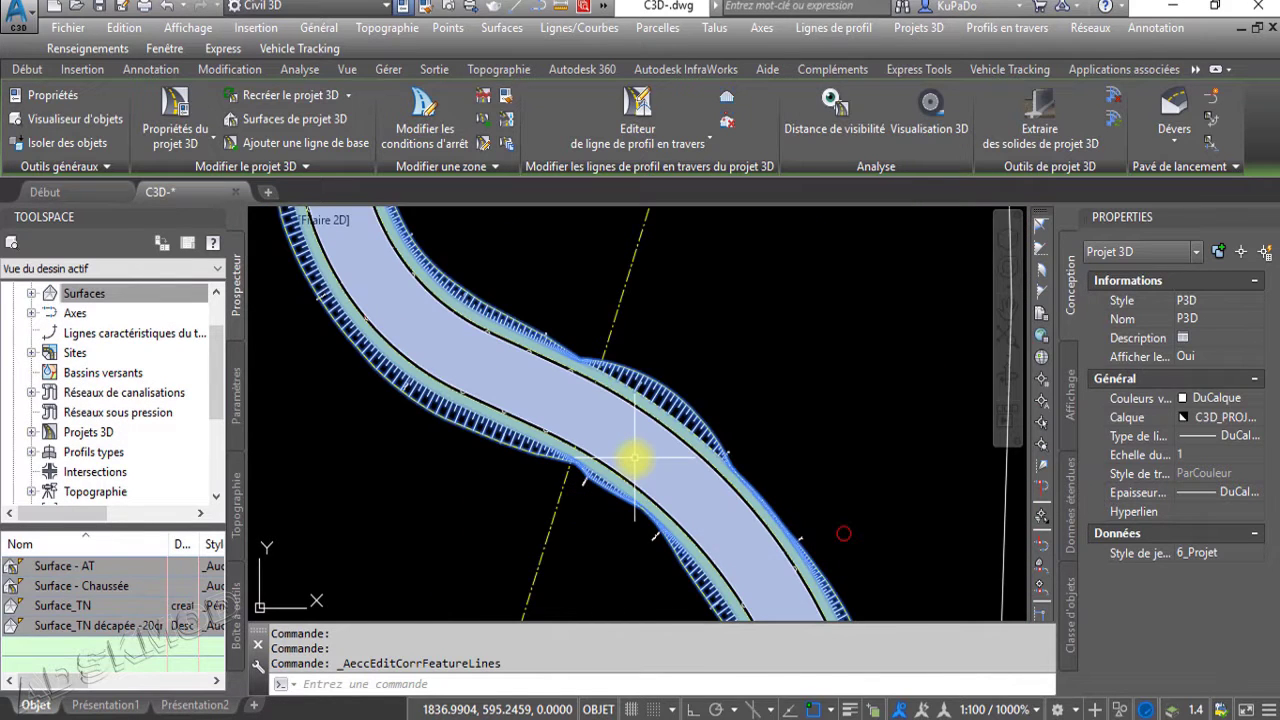
left_click(655, 430)
right_click(655, 430)
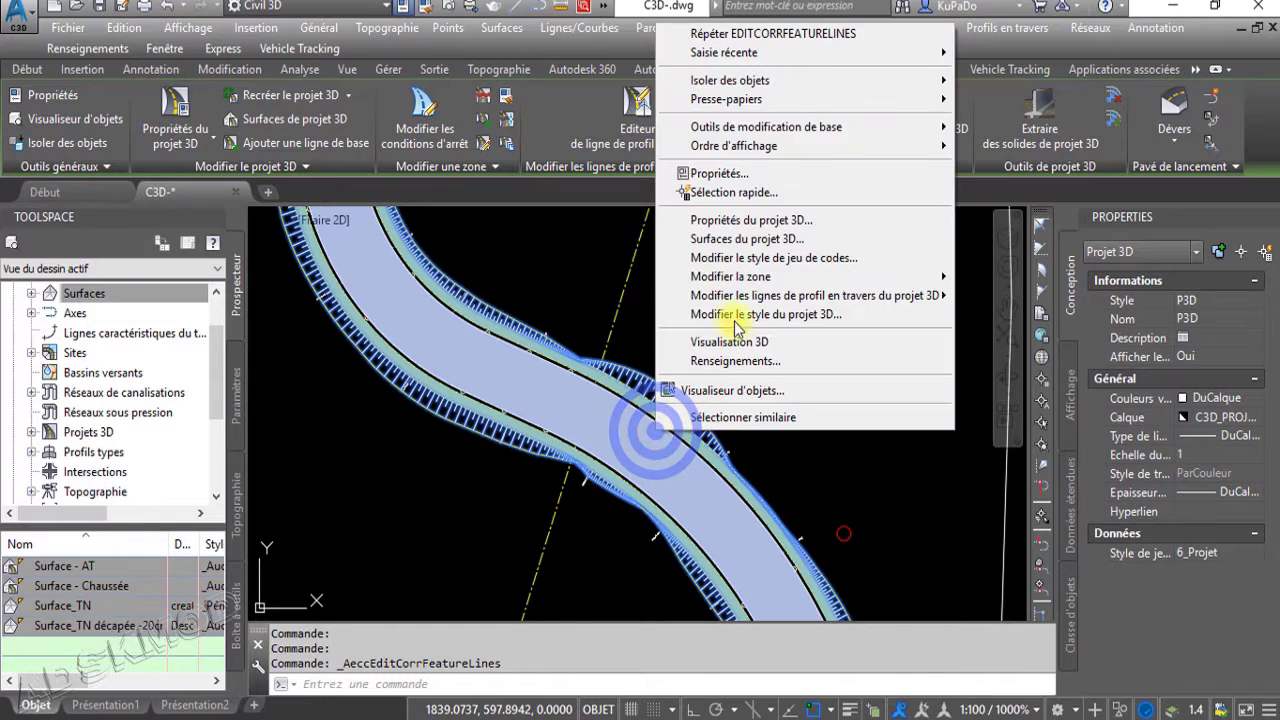
mouse_move(834, 148)
left_click(1018, 170)
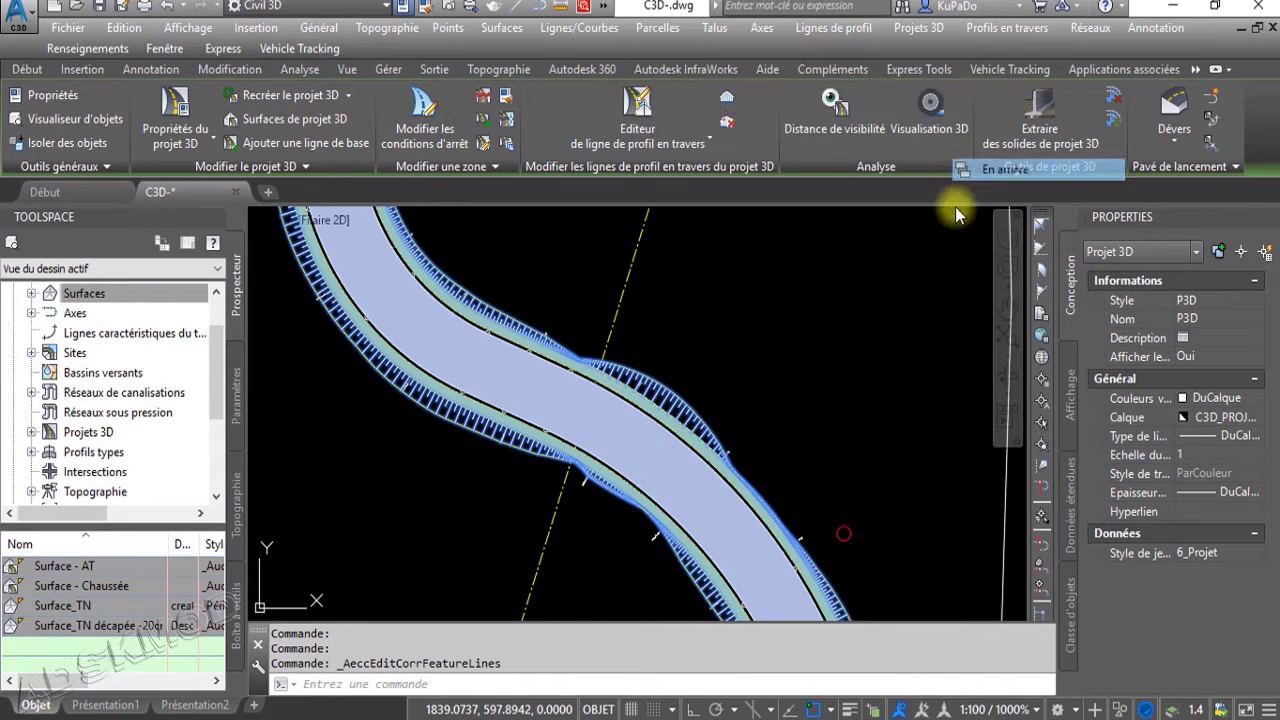
key("Escape")
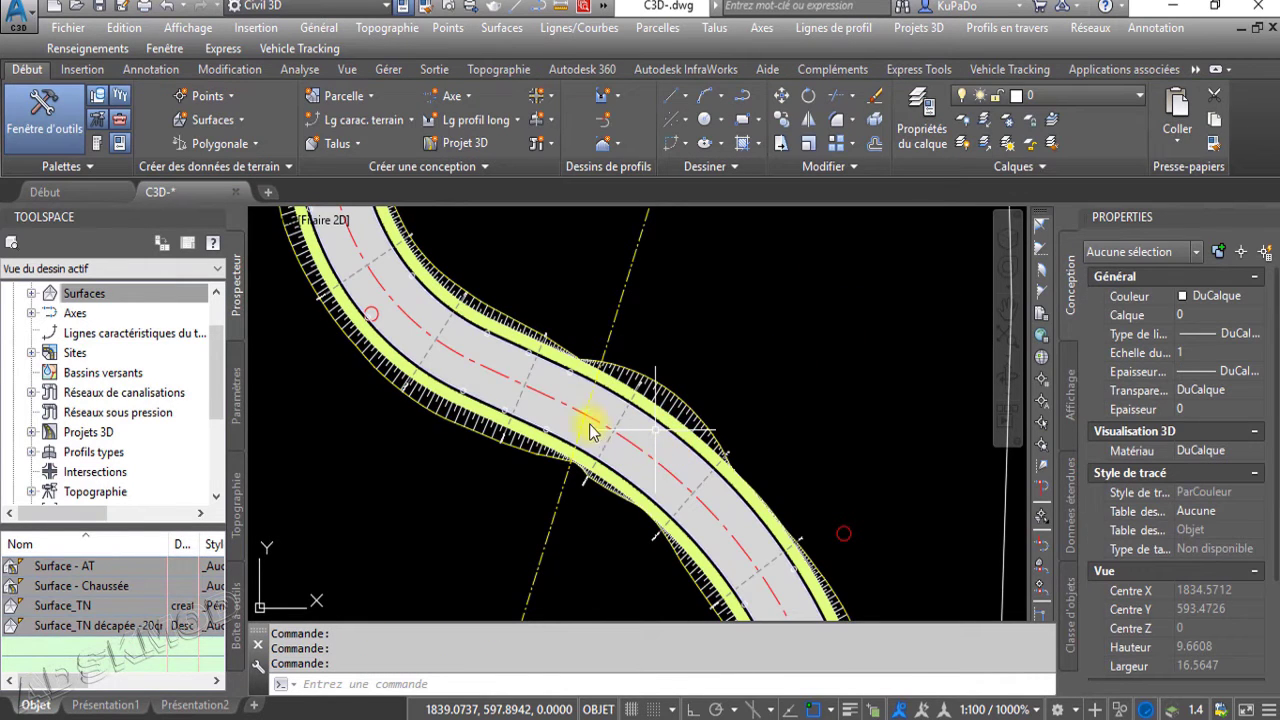
Inspect the slope hatching, daylight line and sample line end at station PK 50.00 on the secondary road
left_click(783, 391)
scroll(608, 480, "up", 6)
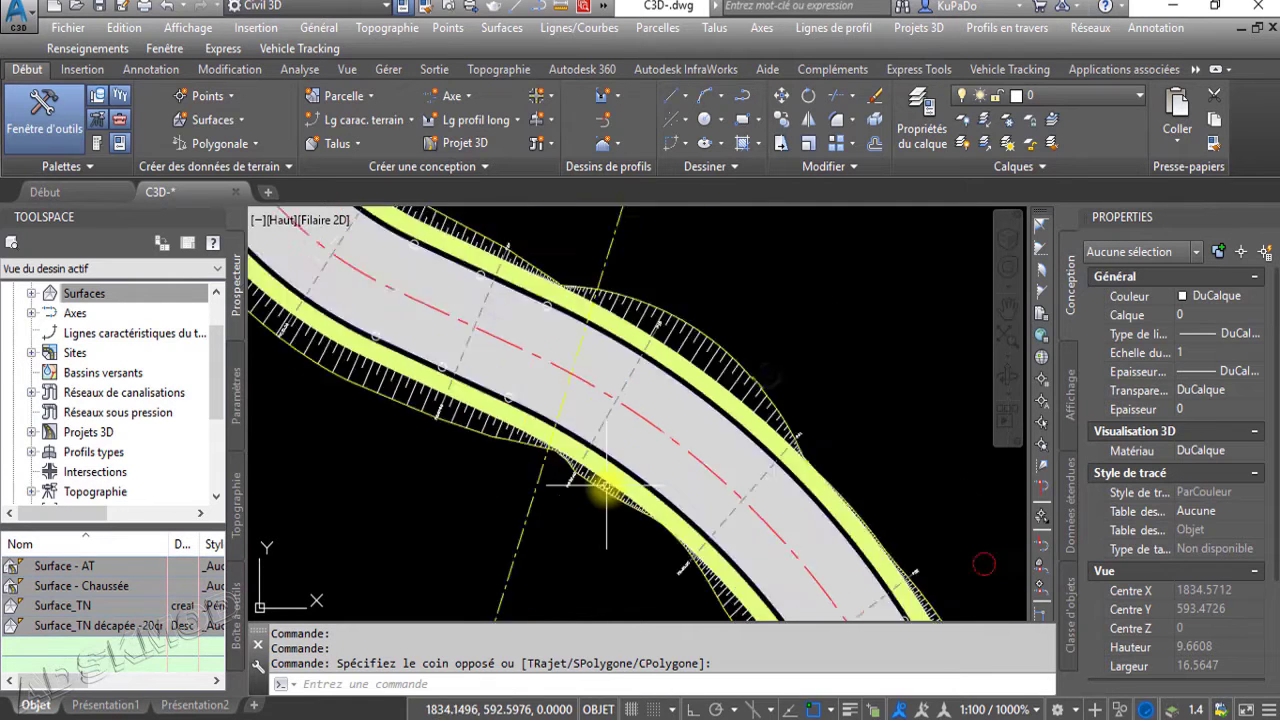
scroll(537, 440, "down", 6)
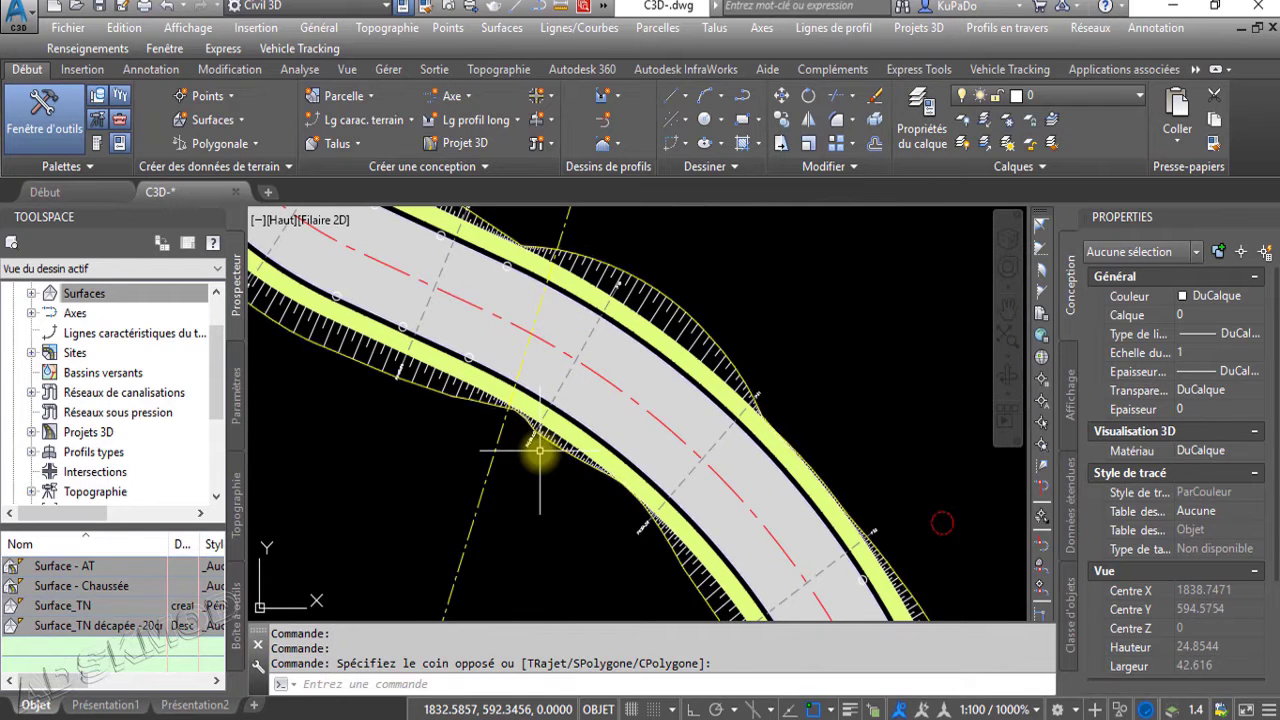
scroll(525, 445, "up", 7)
scroll(530, 380, "down", 7)
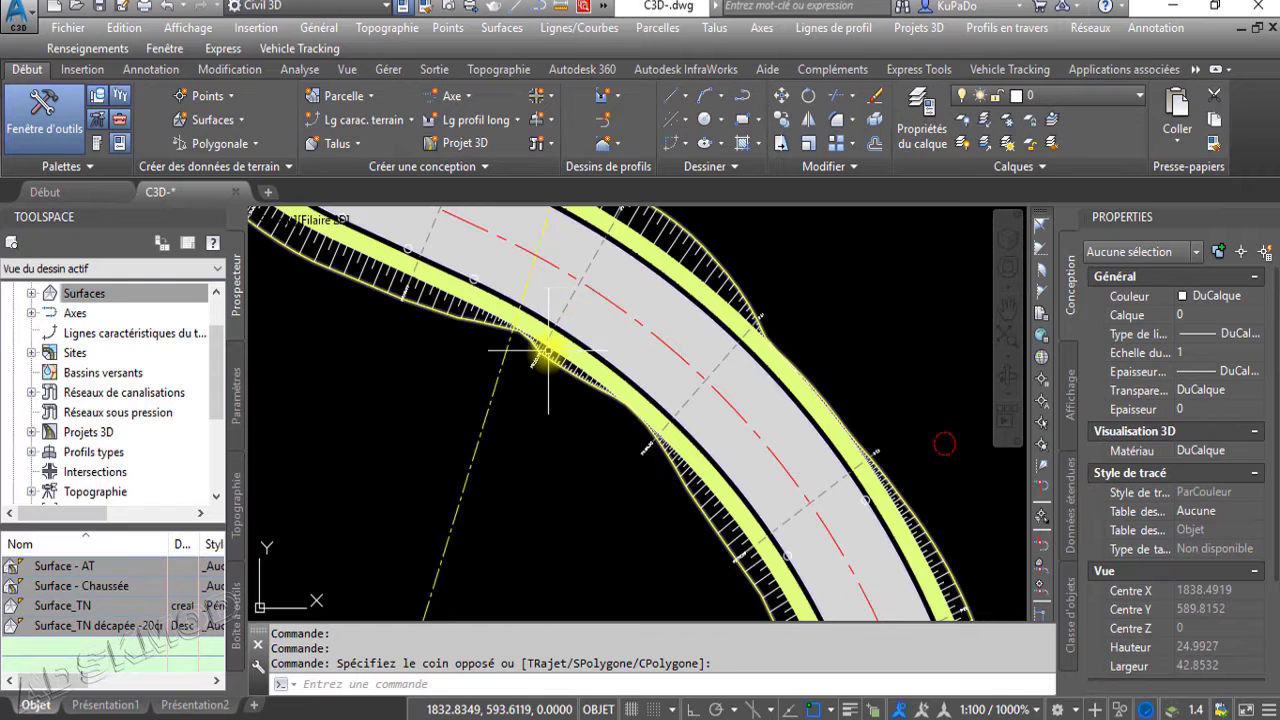
scroll(528, 366, "up", 7)
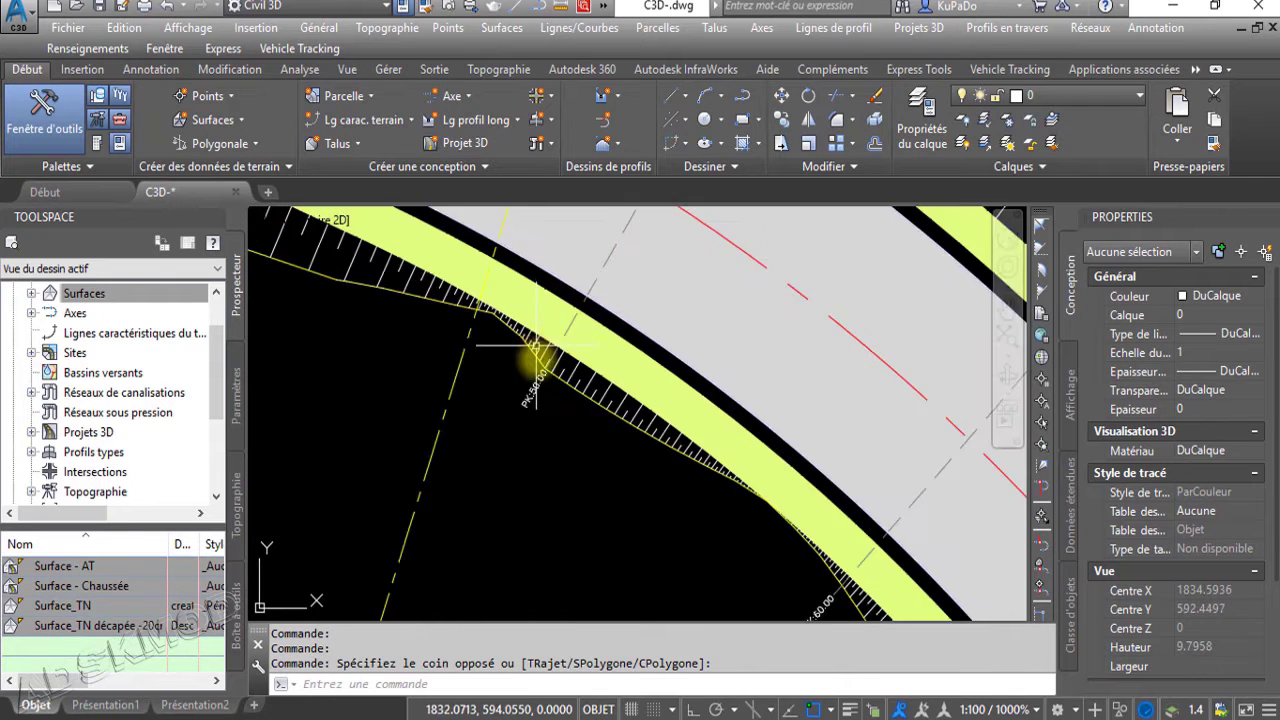
middle_click_drag(652, 211, 607, 366)
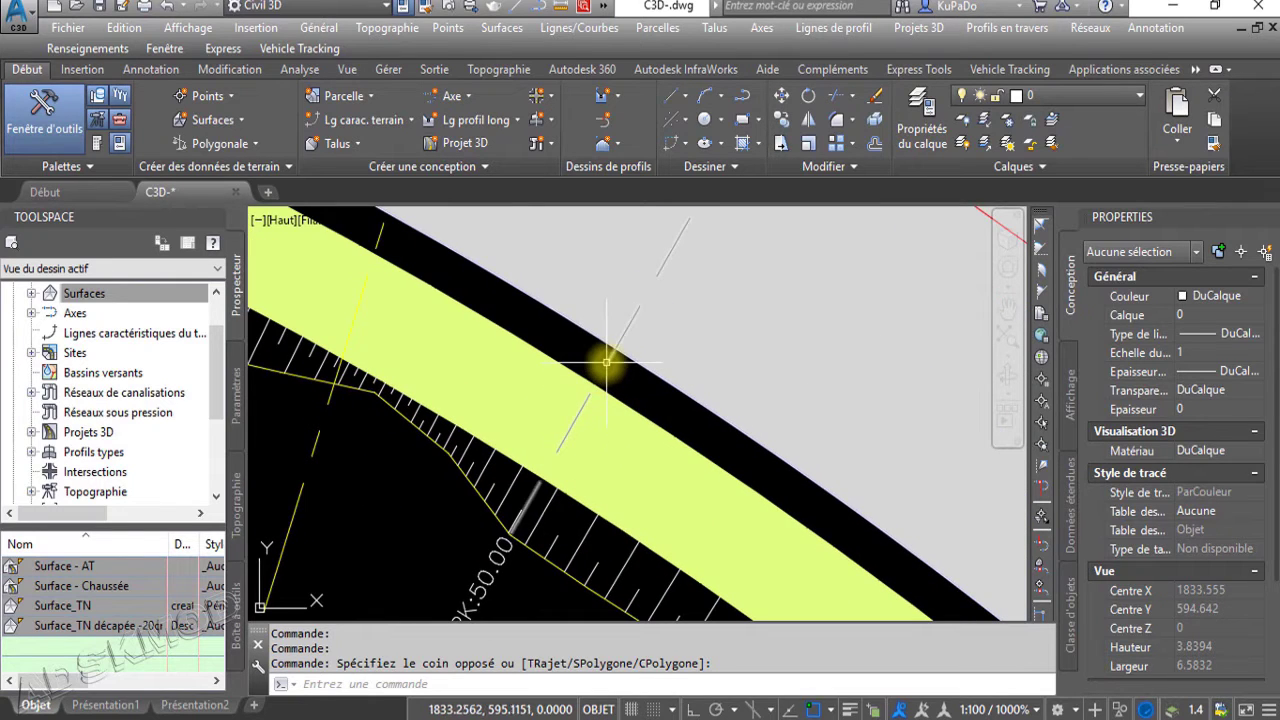
Open the group properties of TAB_AxeS from the secondary road's sample line at PK 50.00 and show its list of sample lines
left_click(606, 362)
scroll(606, 362, "down", 5)
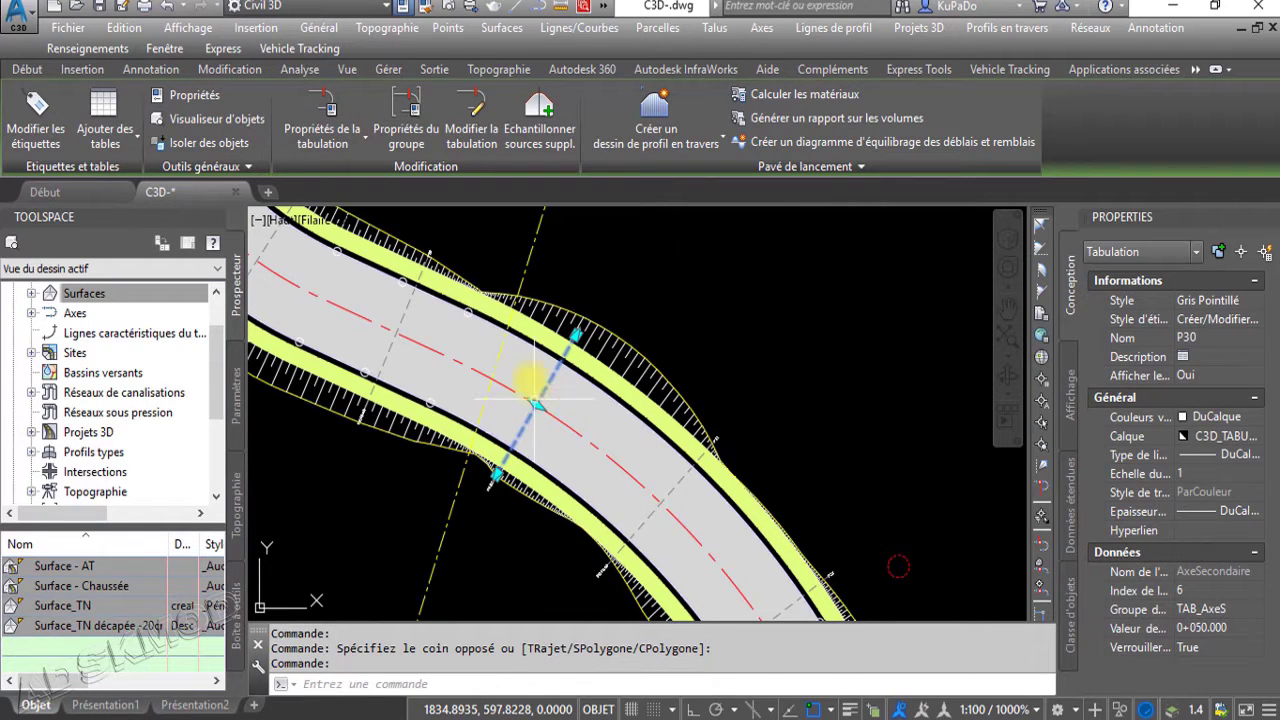
left_click(406, 133)
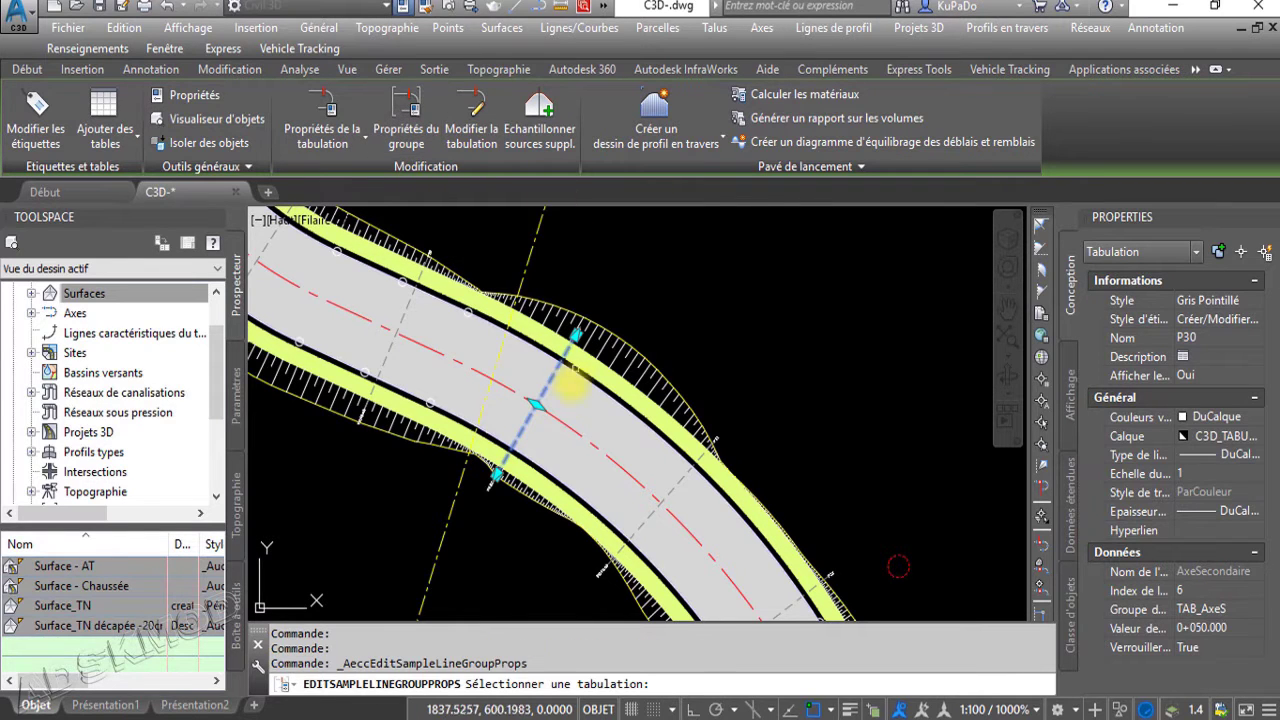
scroll(498, 481, "up", 3)
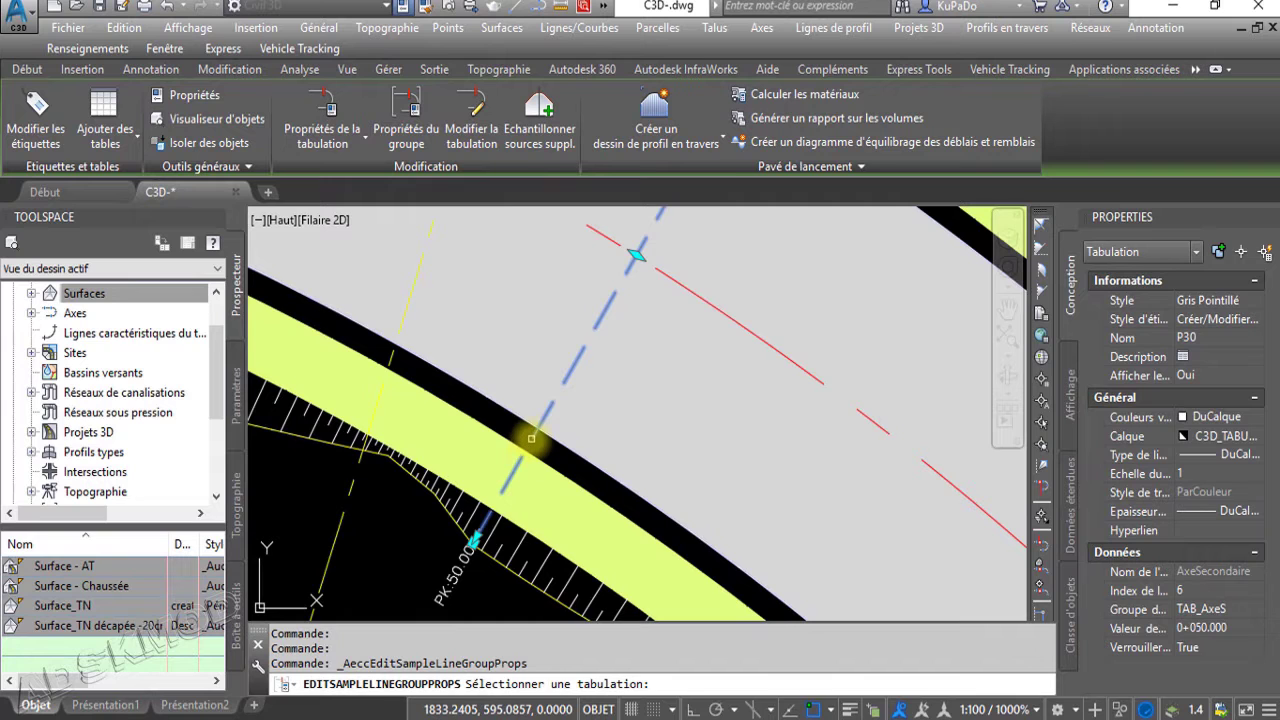
left_click(533, 436)
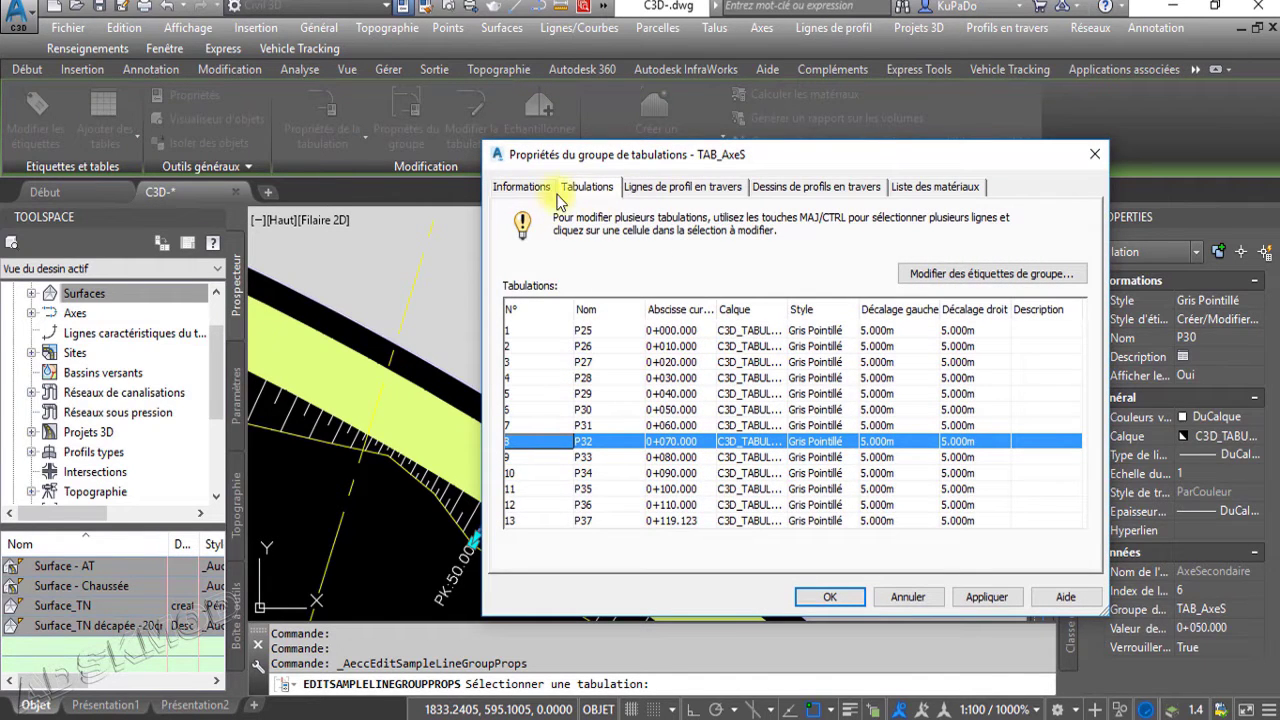
left_click(525, 188)
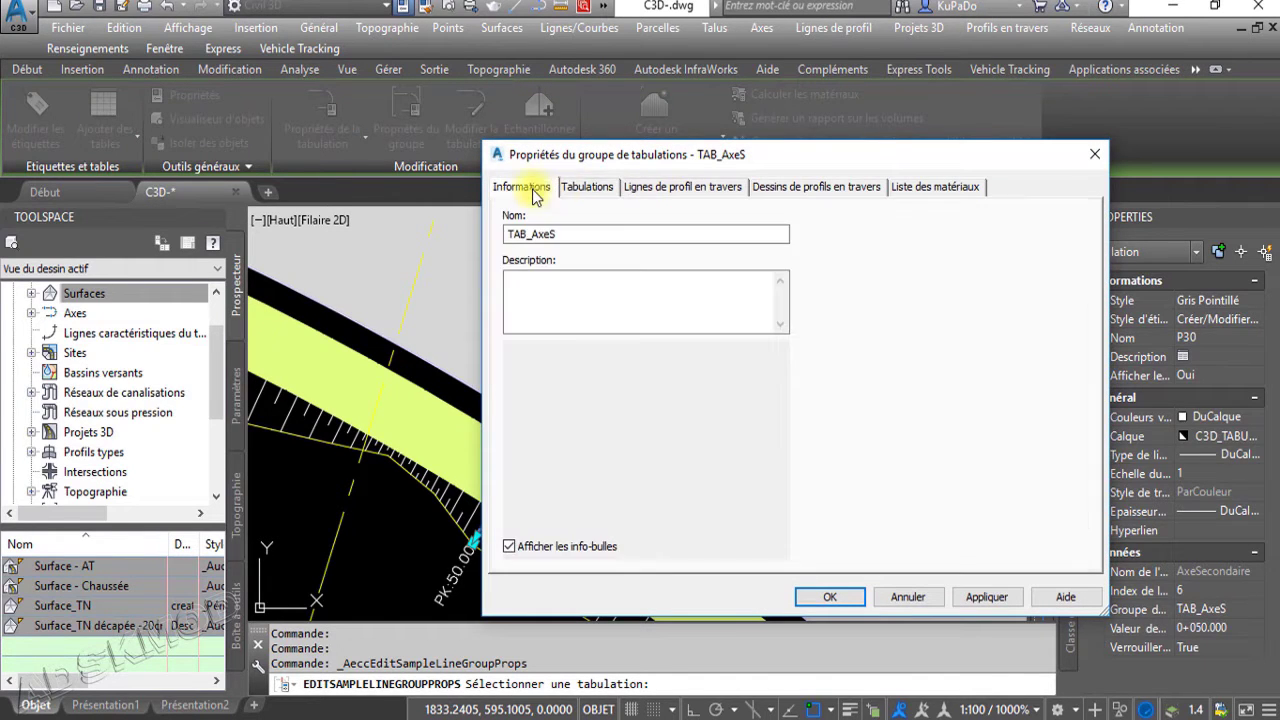
left_click(592, 190)
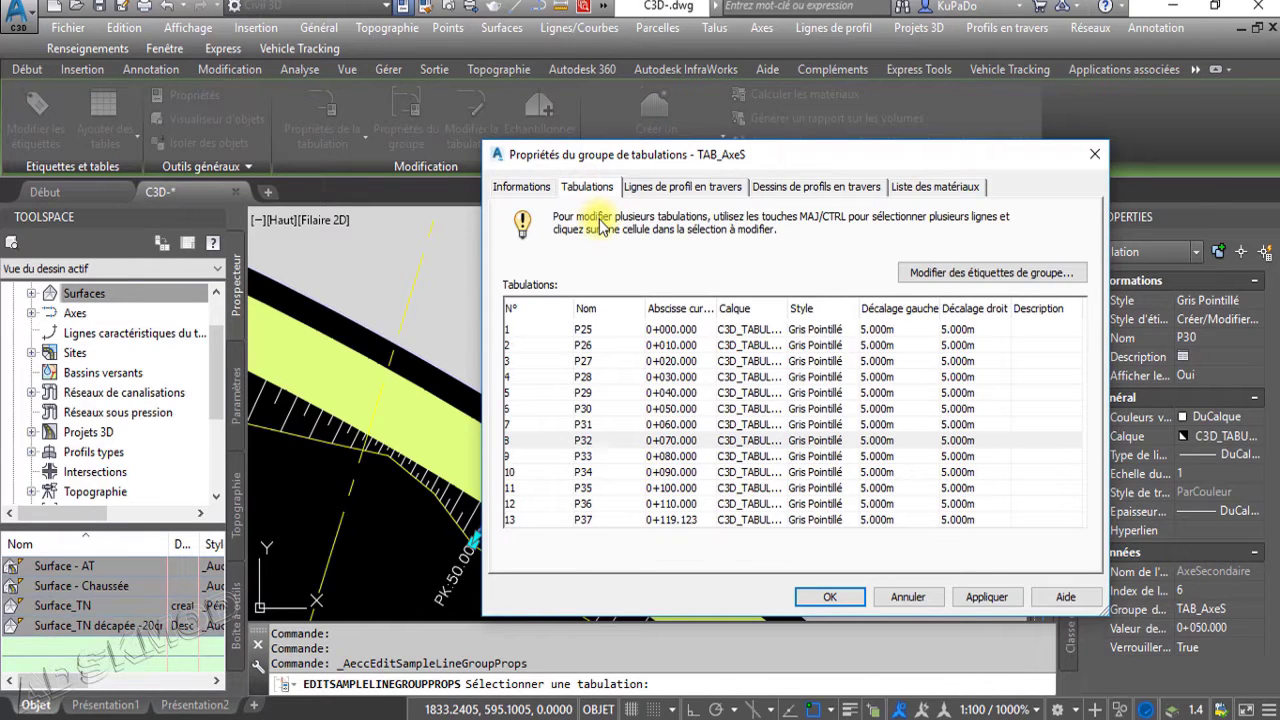
Set the left and right offsets of all sample lines P25 to P37 in TAB_AxeS to 7 m and confirm
left_click(541, 333)
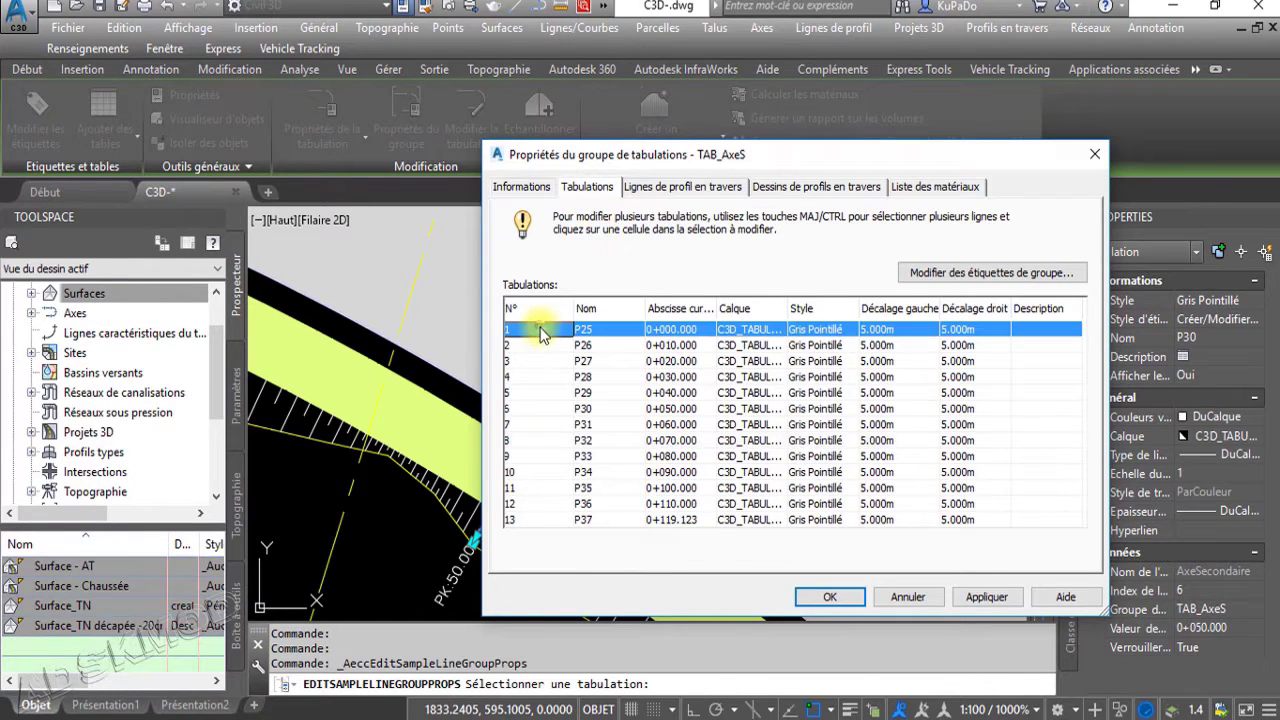
left_click(546, 520, "shift")
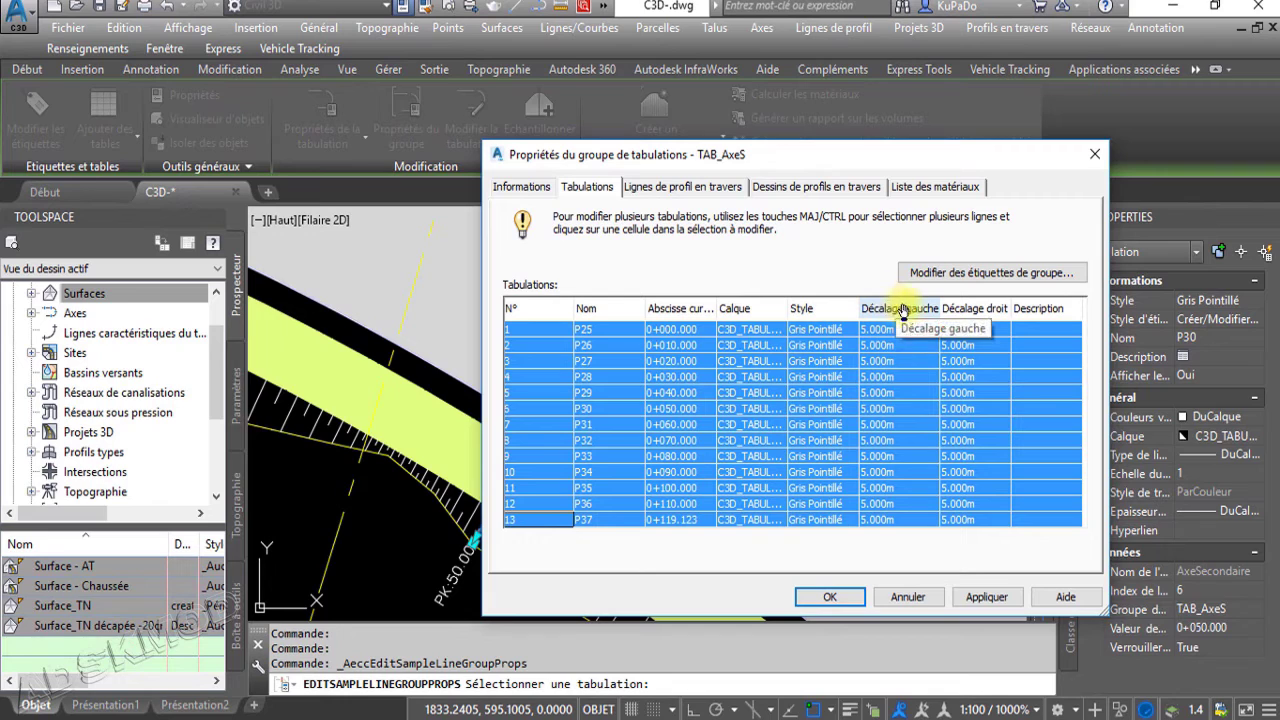
left_click(898, 364)
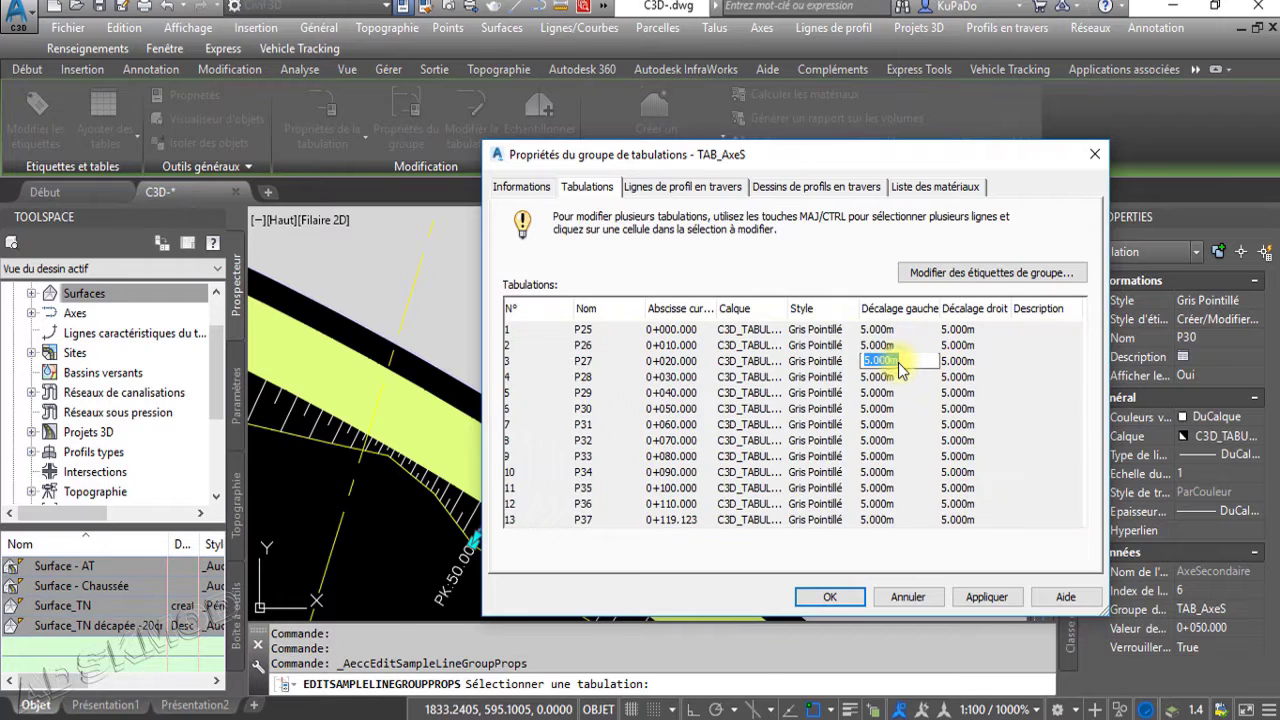
left_click(985, 366)
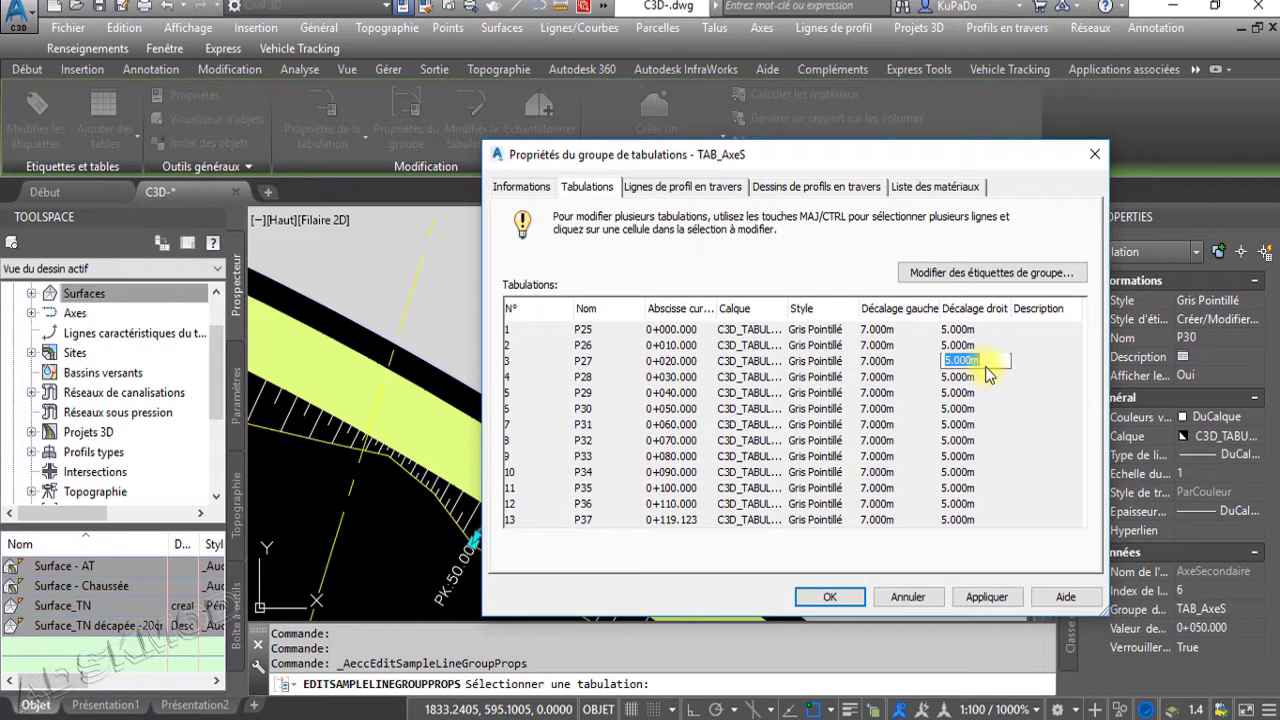
type("7")
key("Return")
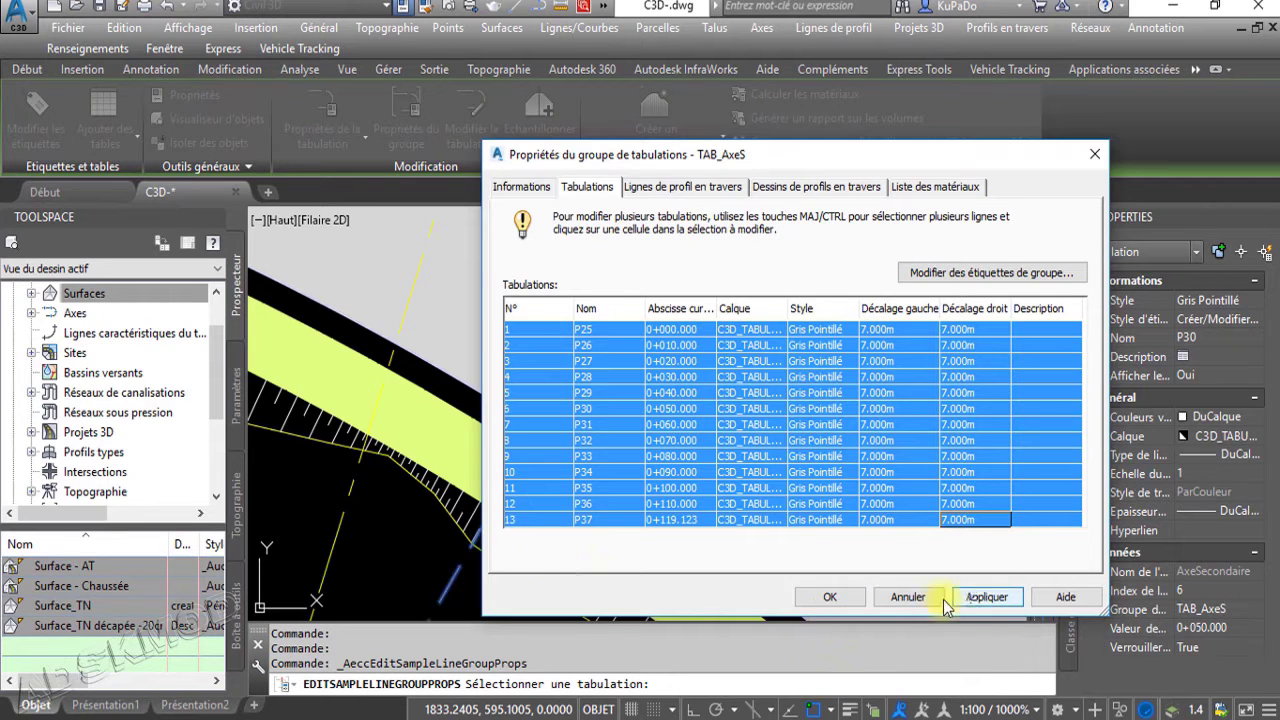
left_click(830, 597)
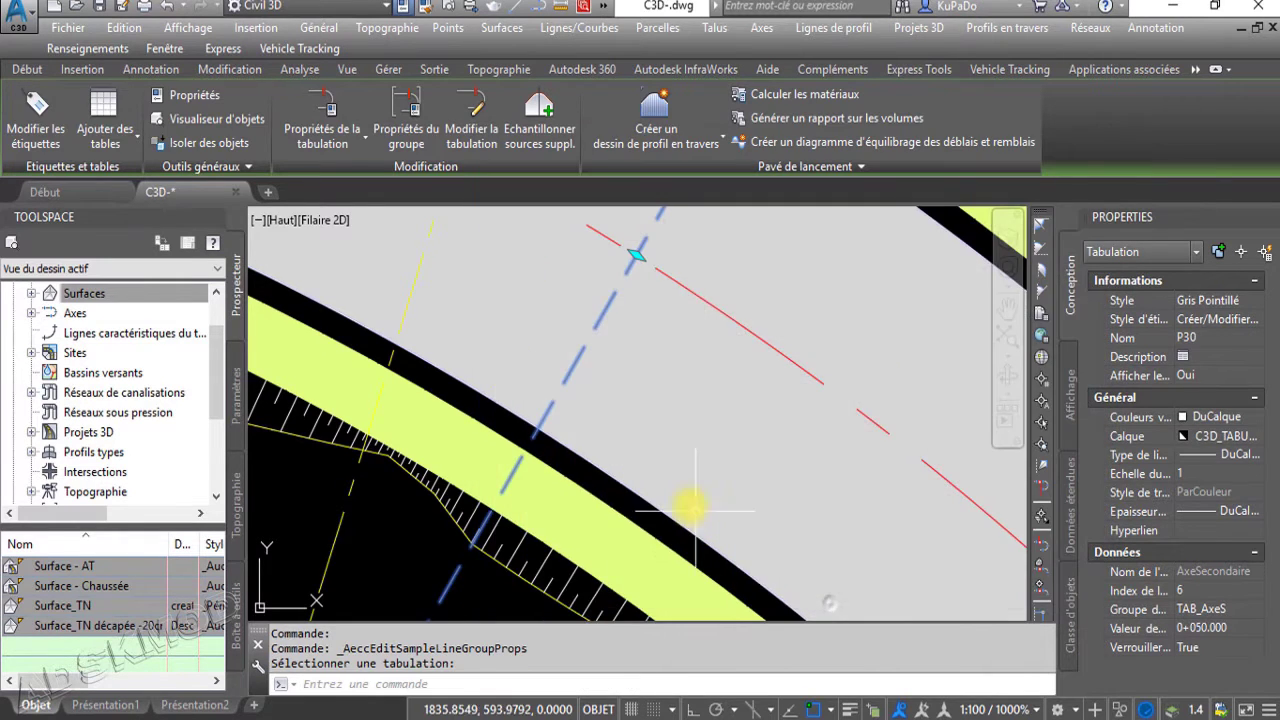
Clear the selection and open the group properties of TAB_AxeP from the main road's sample line at station 0+070
scroll(686, 527, "down", 4)
middle_click_drag(670, 580, 747, 468)
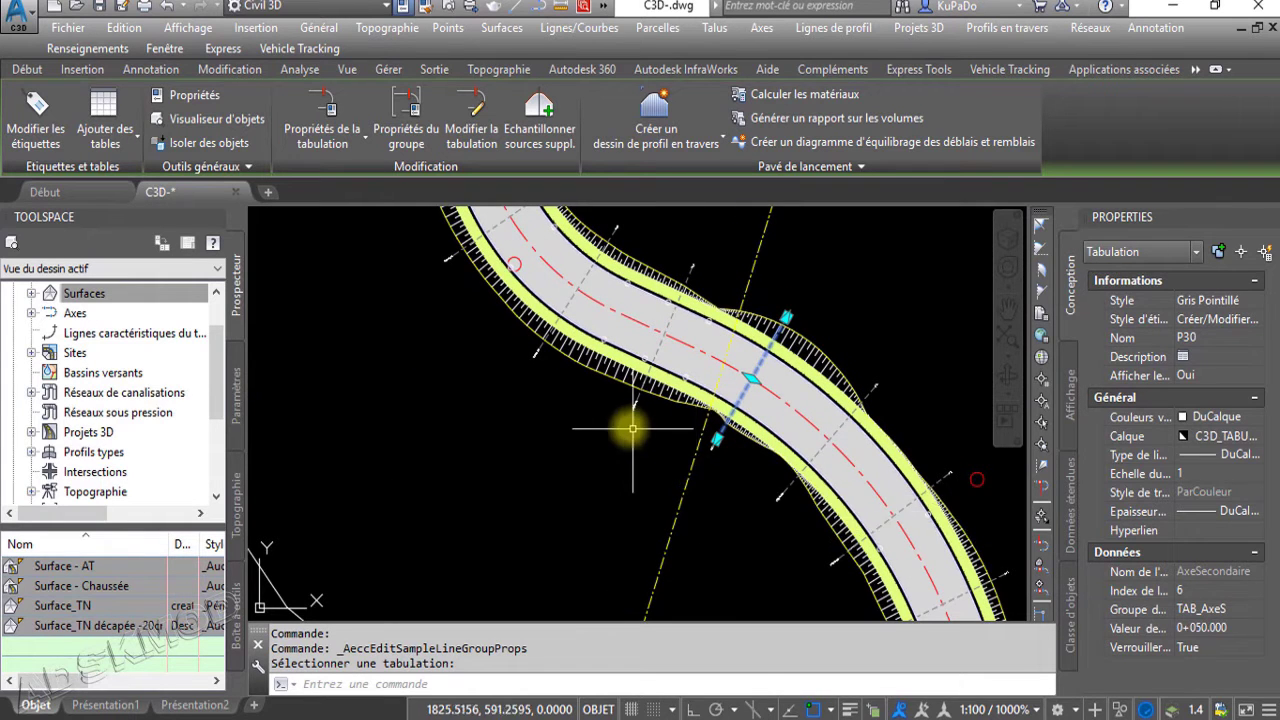
middle_click_drag(602, 405, 872, 702)
middle_click_drag(678, 435, 700, 624)
key("Escape")
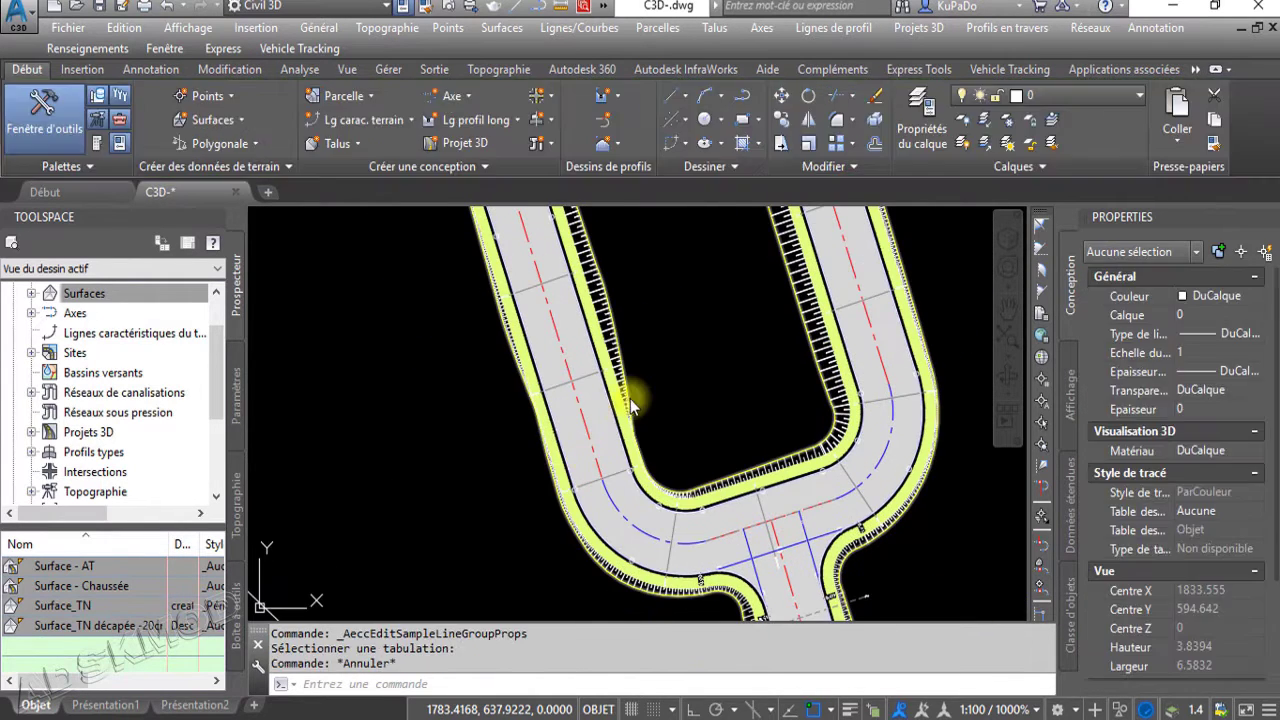
left_click(657, 394)
scroll(547, 400, "up", 5)
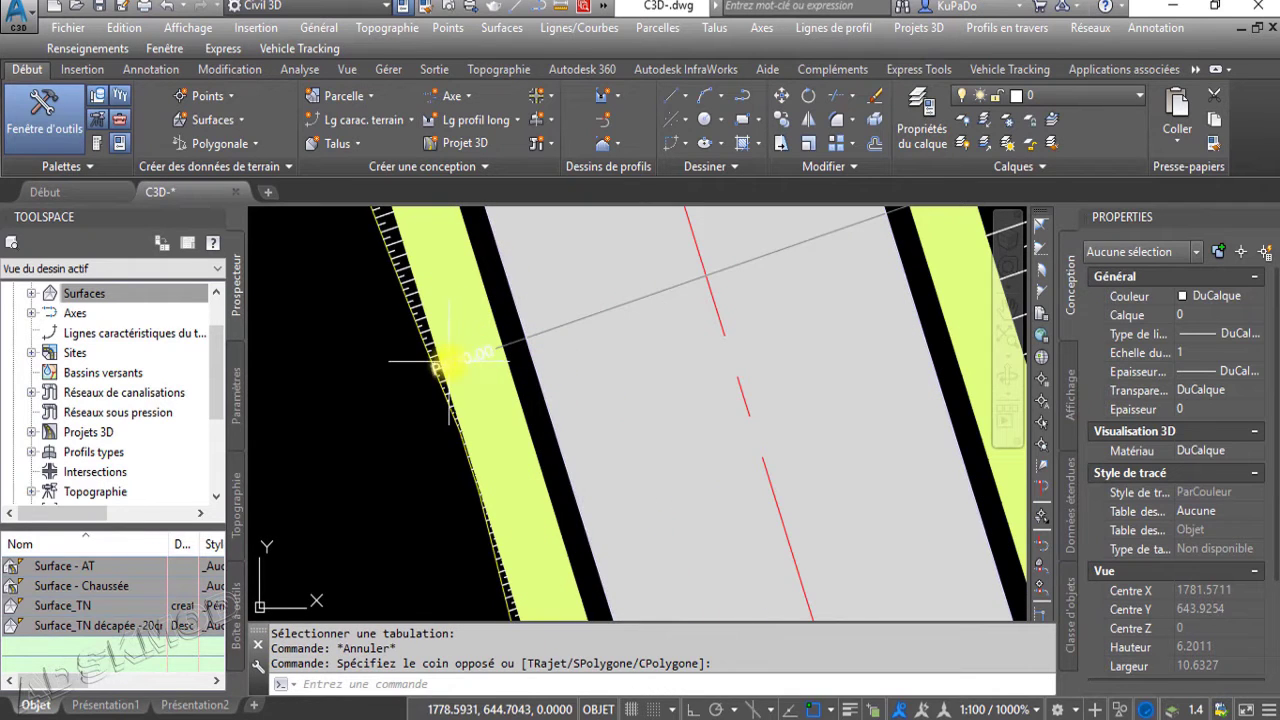
left_click(507, 340)
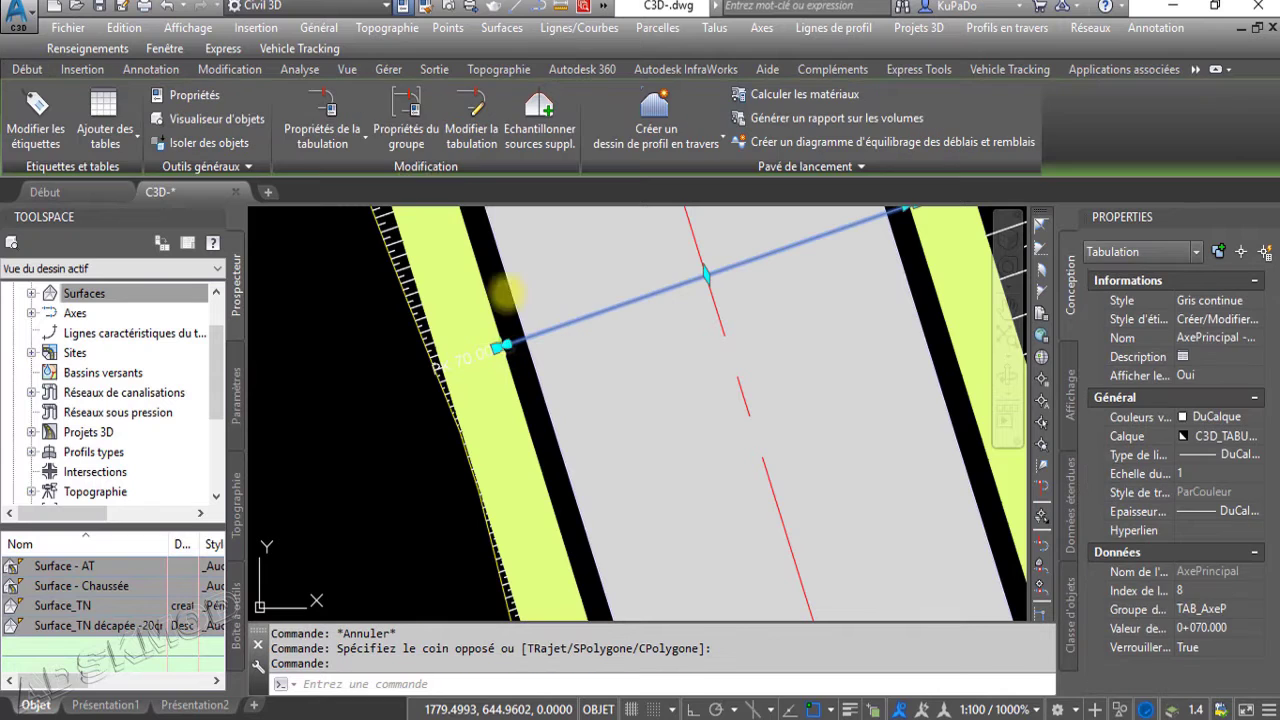
left_click(410, 120)
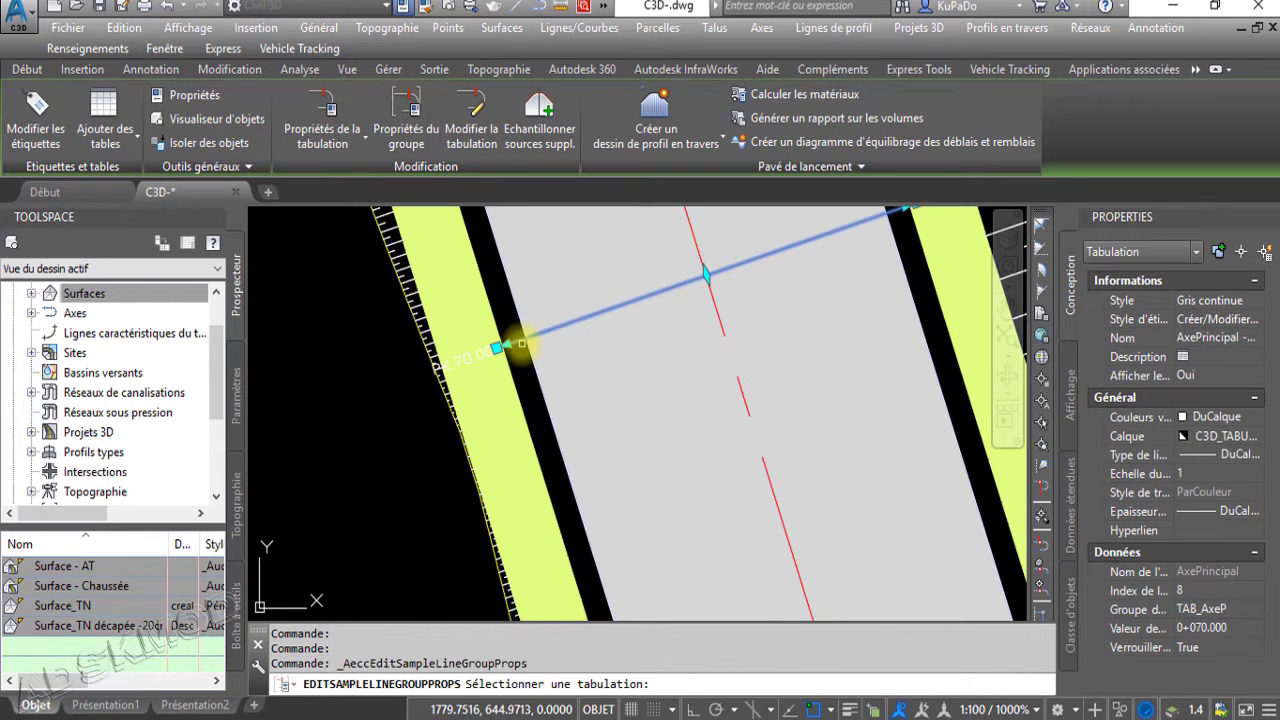
left_click(512, 341)
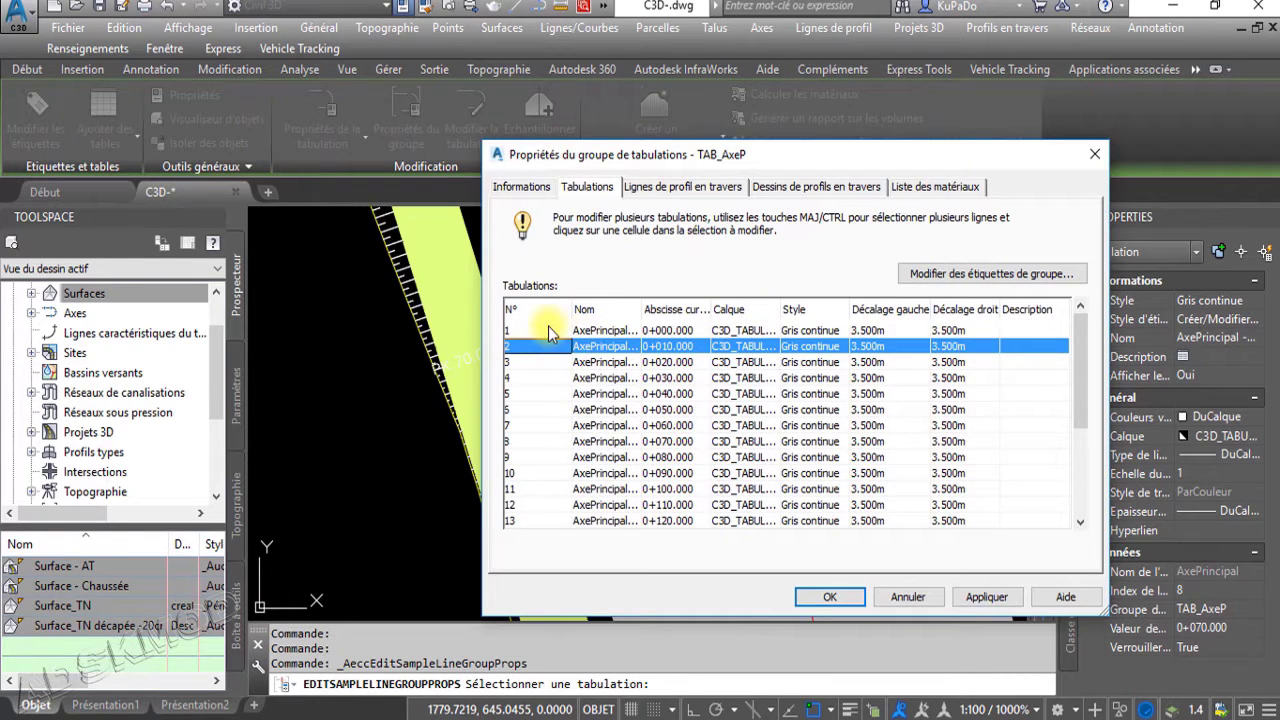
Set the left offset of all 24 sample lines in the TAB_AxeP group to 7 m
left_click(549, 333)
scroll(543, 400, "down", 4)
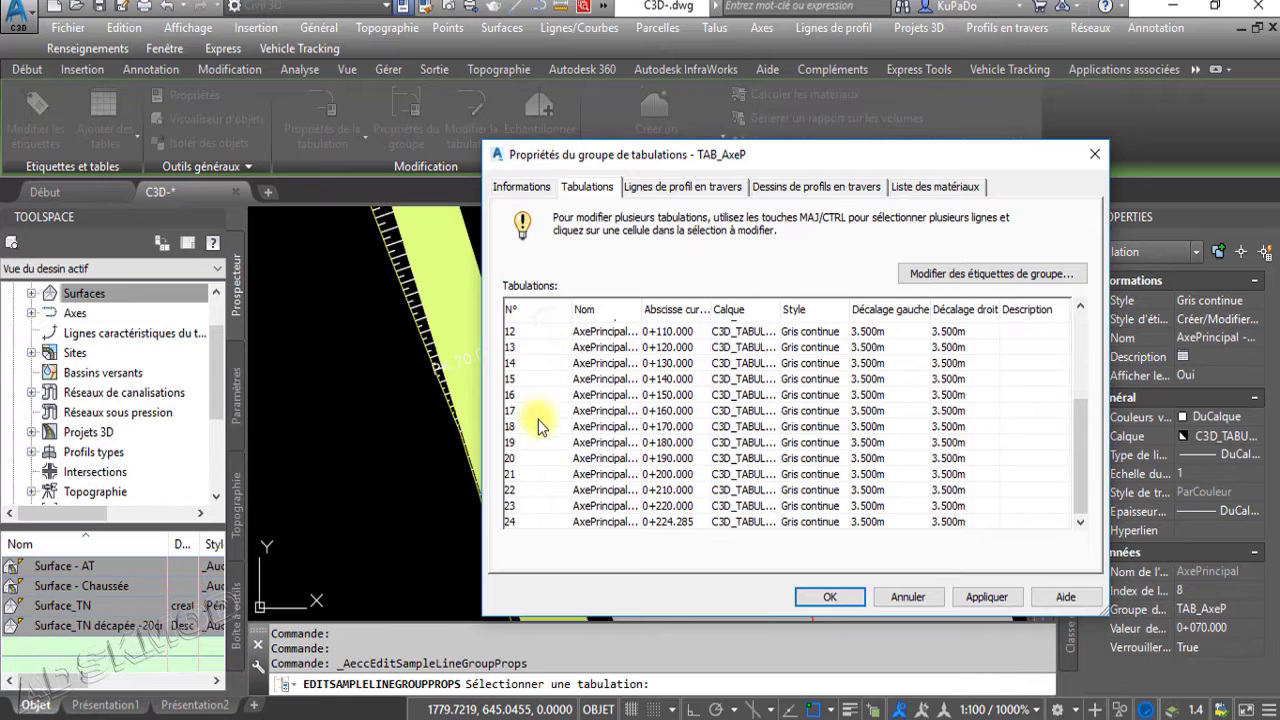
left_click(537, 522, "shift")
left_click(906, 491)
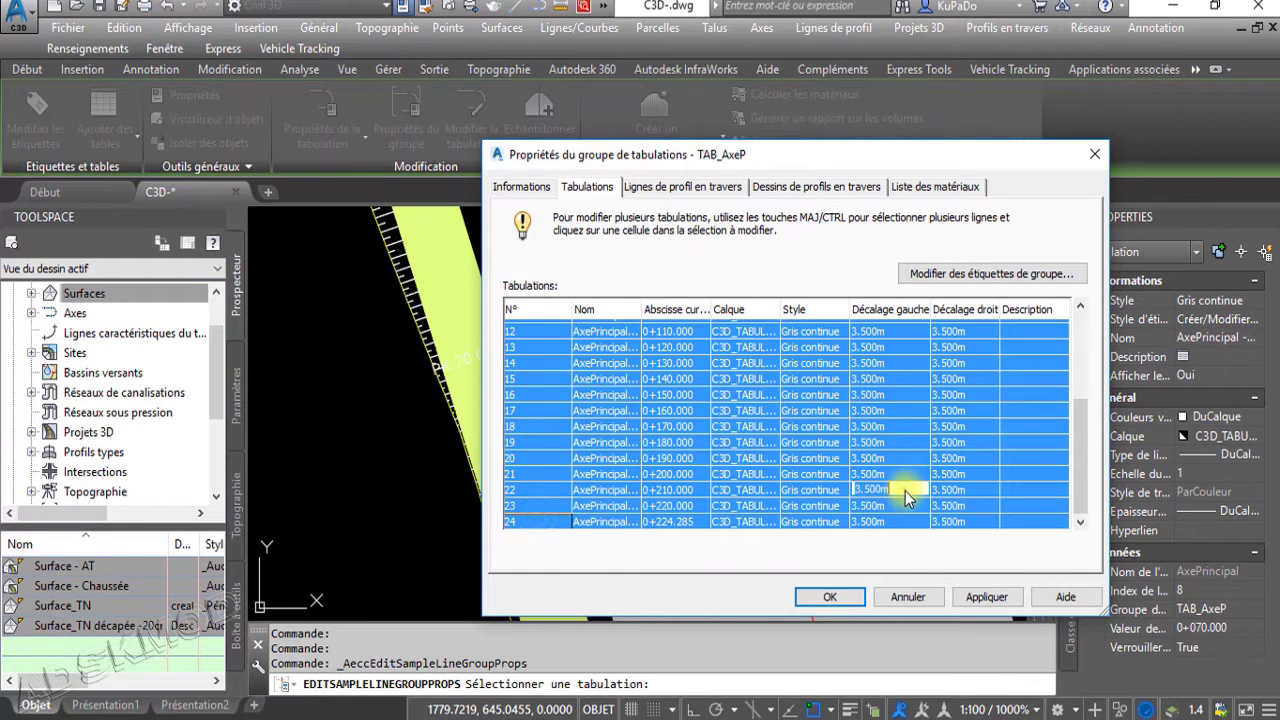
type("7")
key("Return")
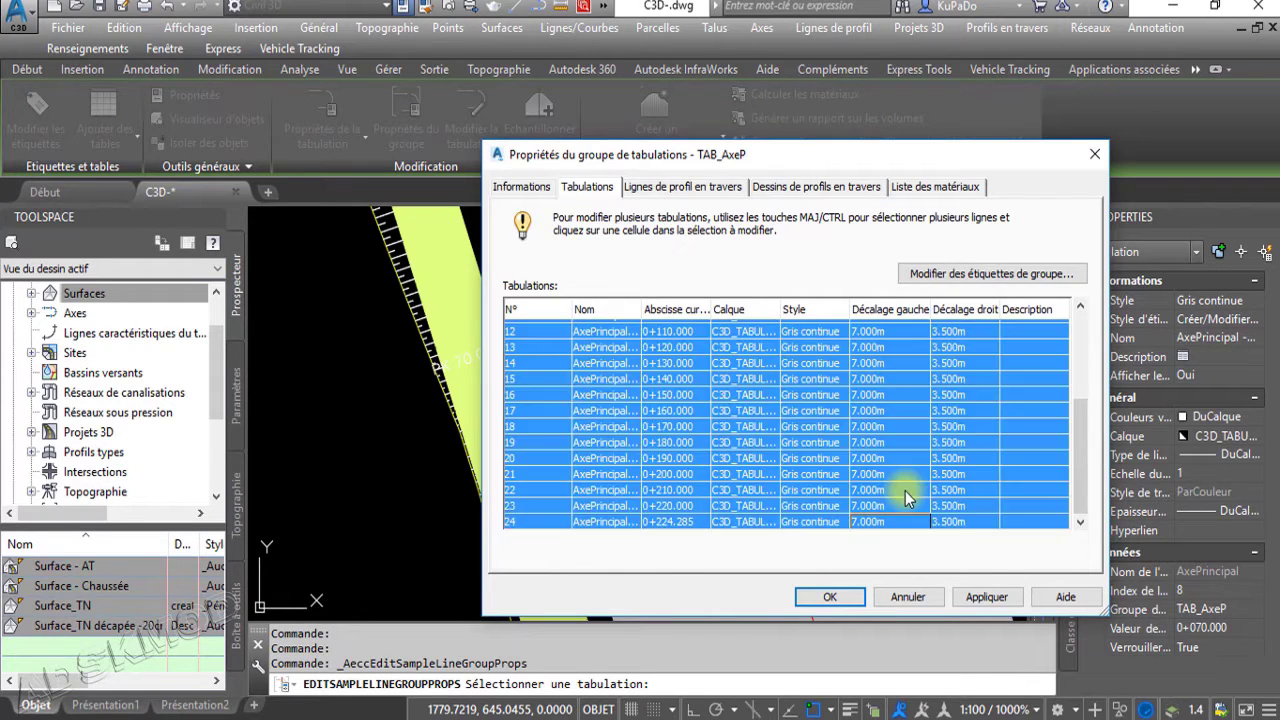
Set the right offset of all TAB_AxeP sample lines to 7 m, confirm the group properties and clear the selection
left_click(963, 491)
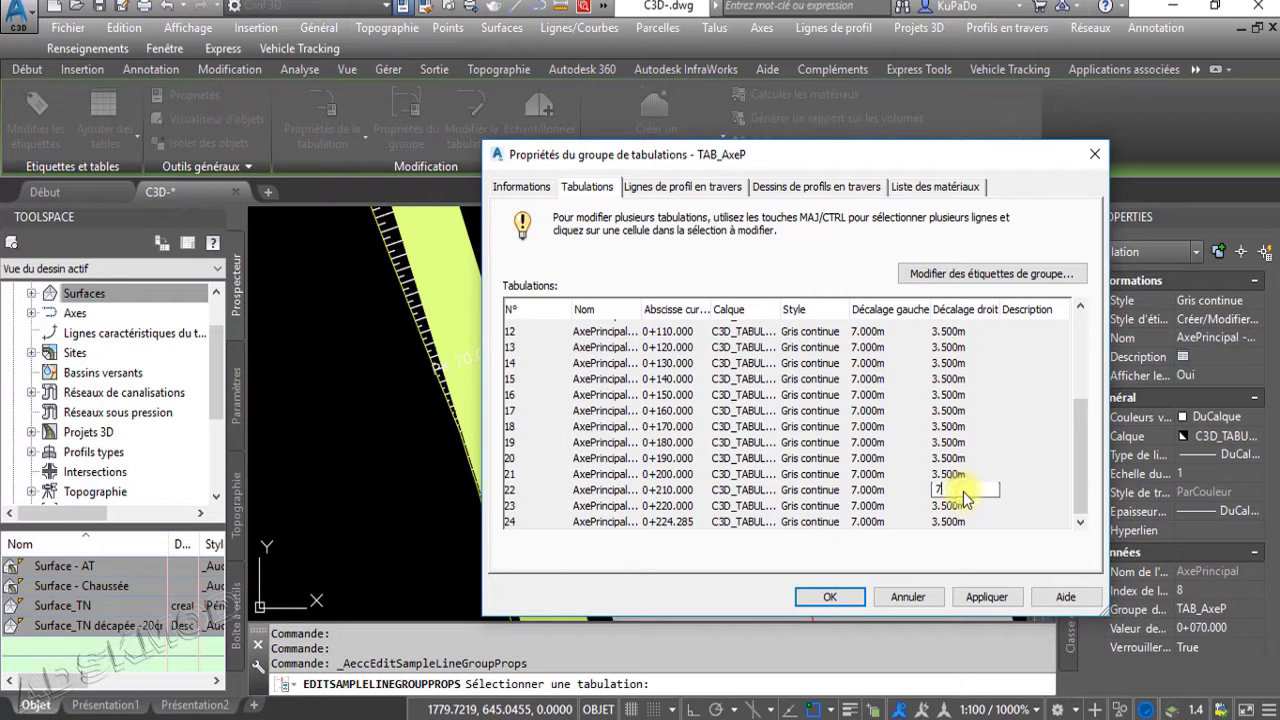
key("Return")
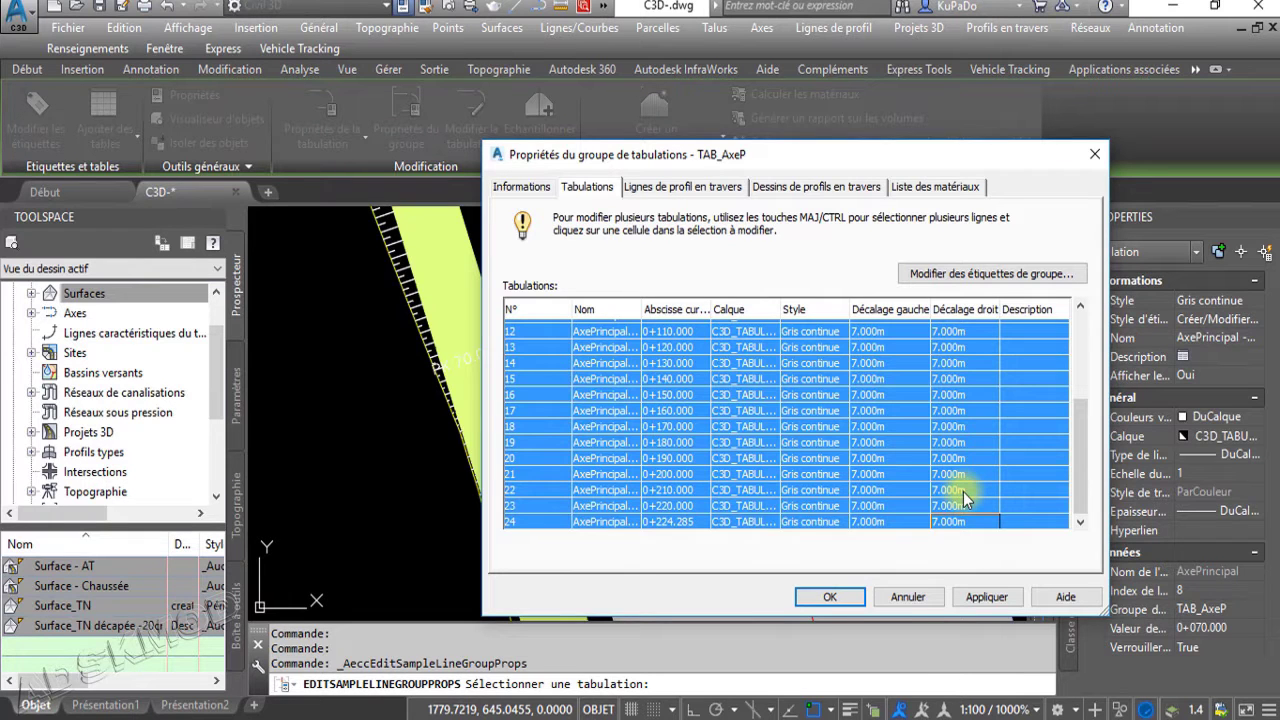
left_click(830, 597)
scroll(557, 572, "down", 5)
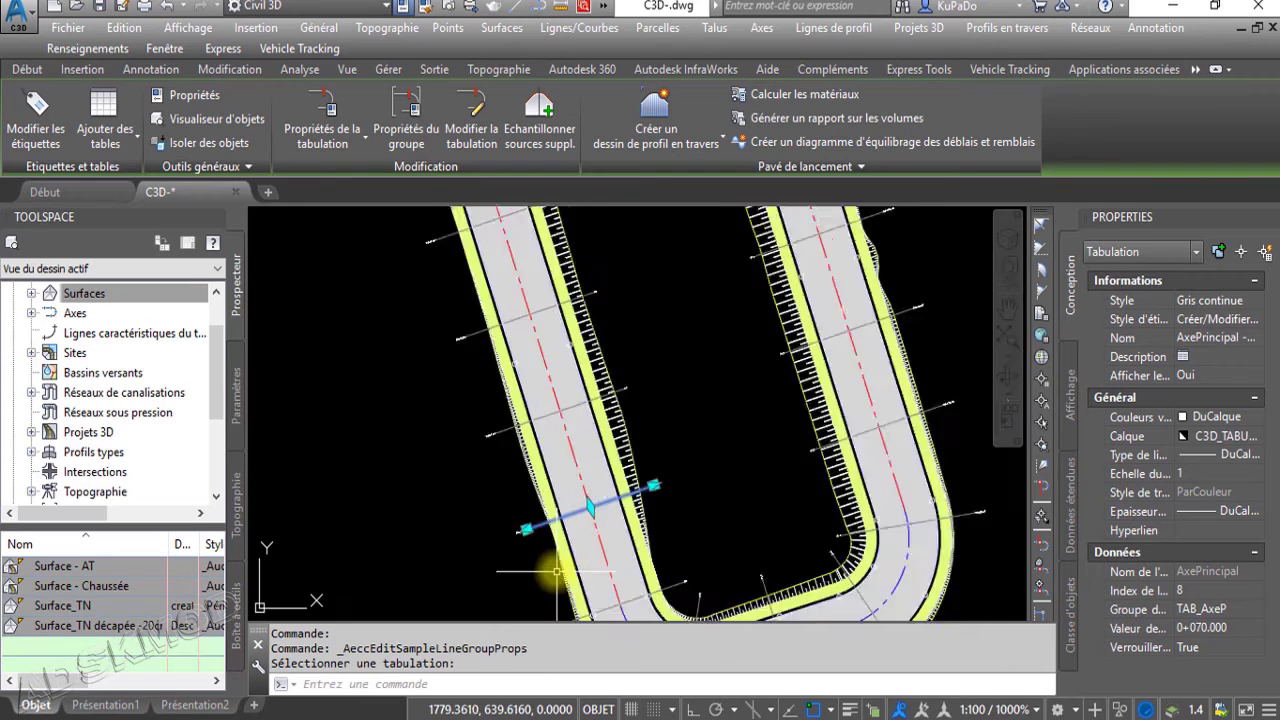
scroll(601, 522, "up", 4)
key("Escape")
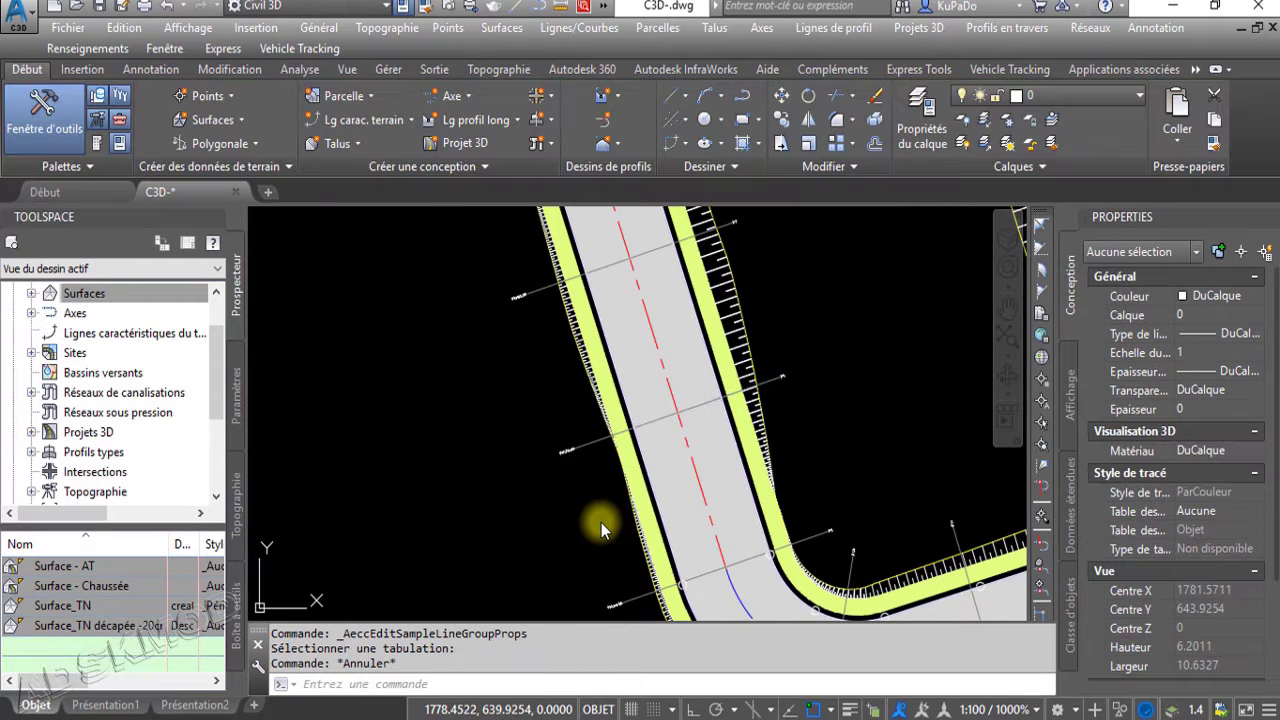
Examine the sample lines along the main and secondary roads, the intersection between them and the profile views beside the plan
left_click(840, 450)
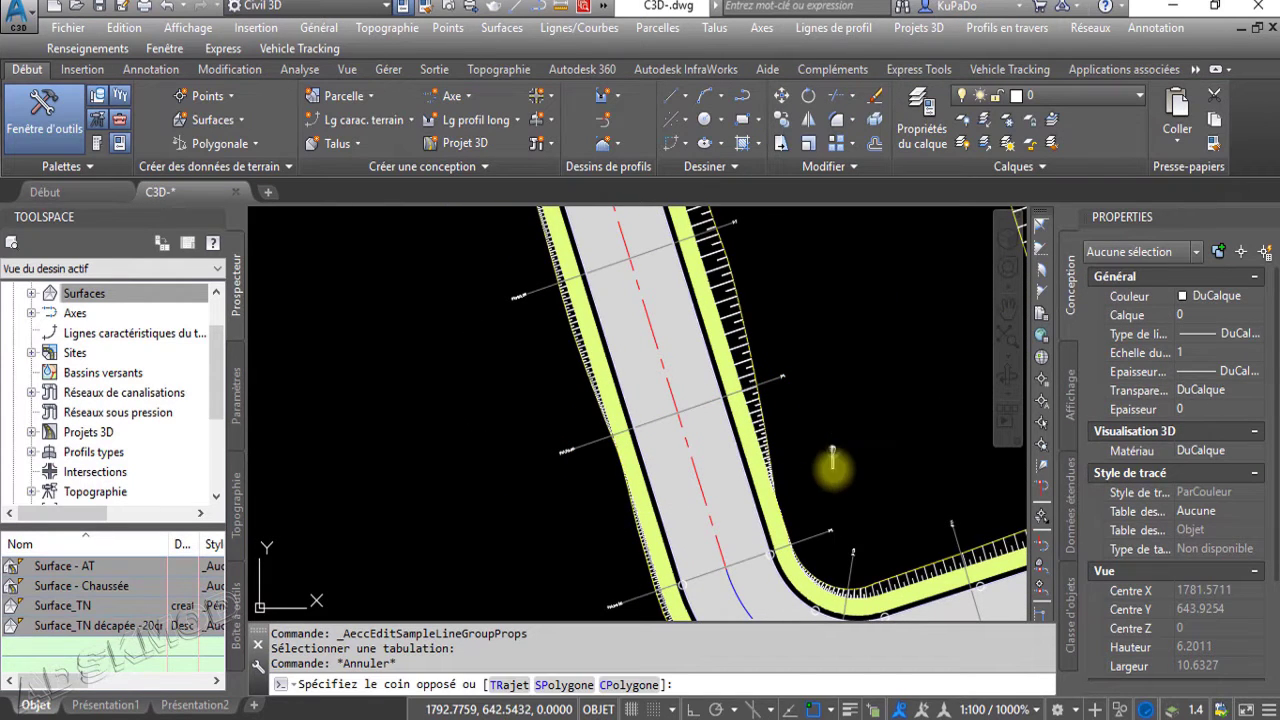
scroll(808, 442, "down", 8)
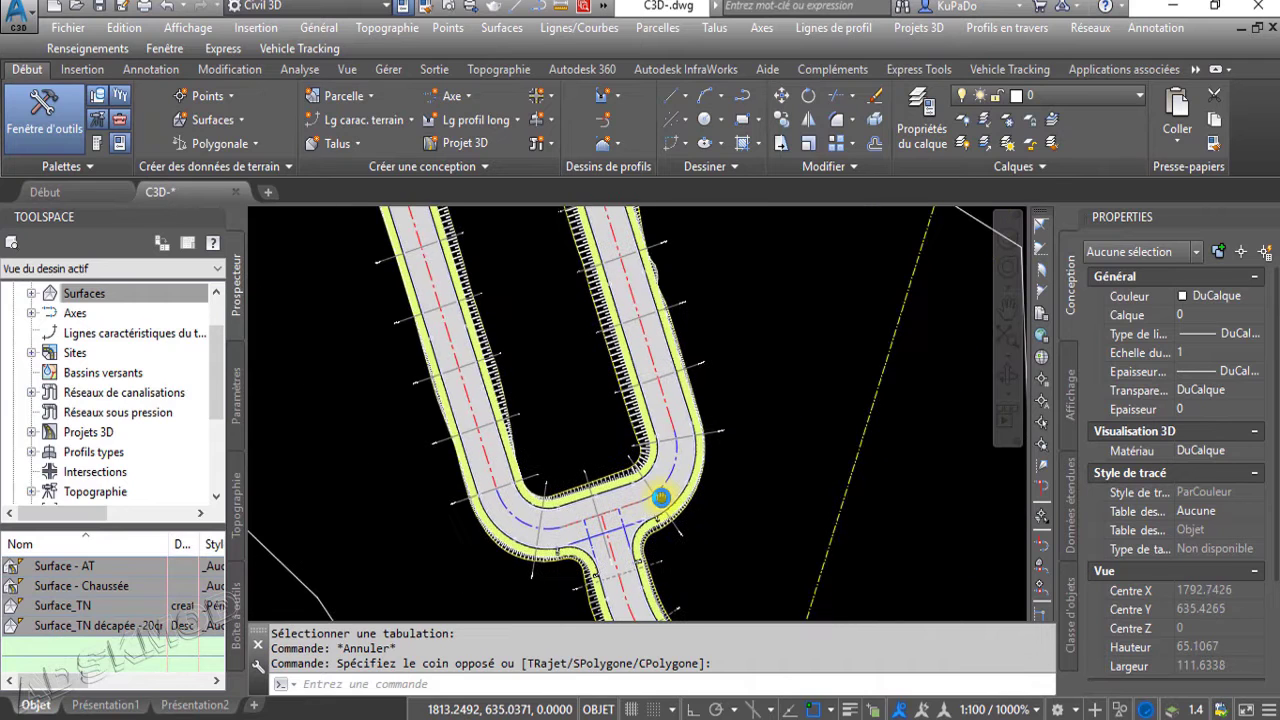
scroll(594, 514, "down", 6)
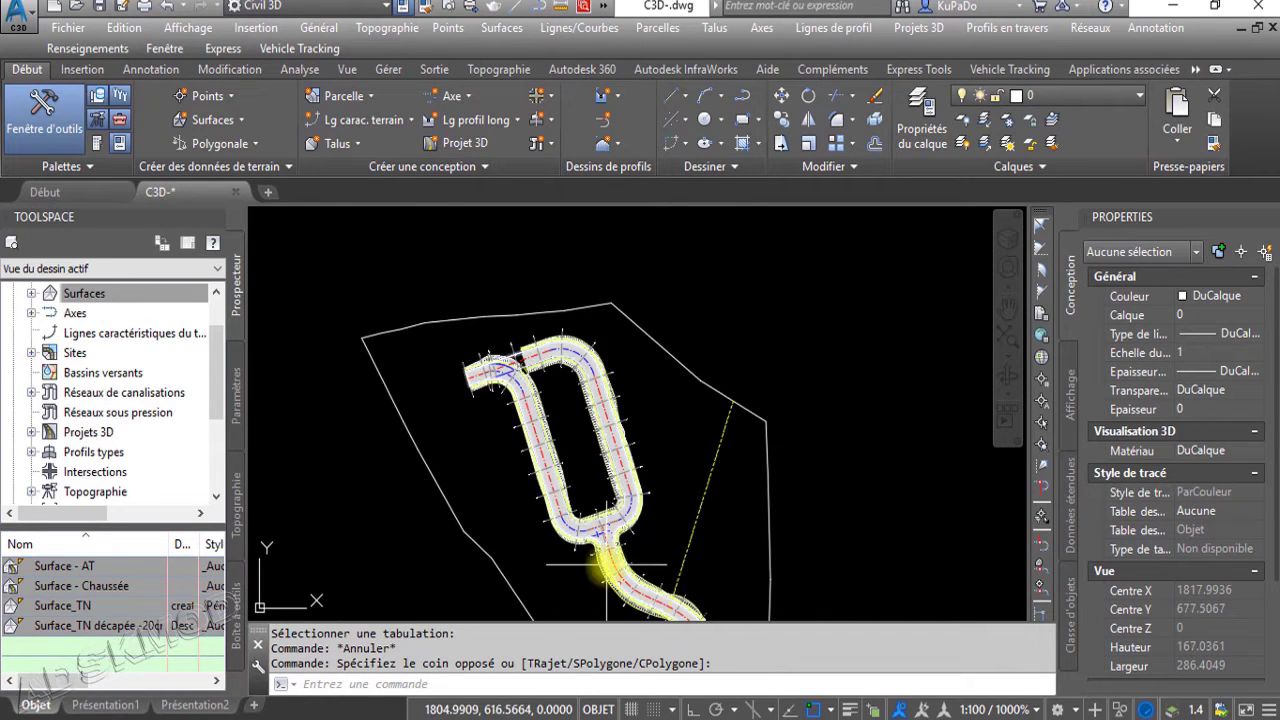
middle_click_drag(645, 574, 639, 550)
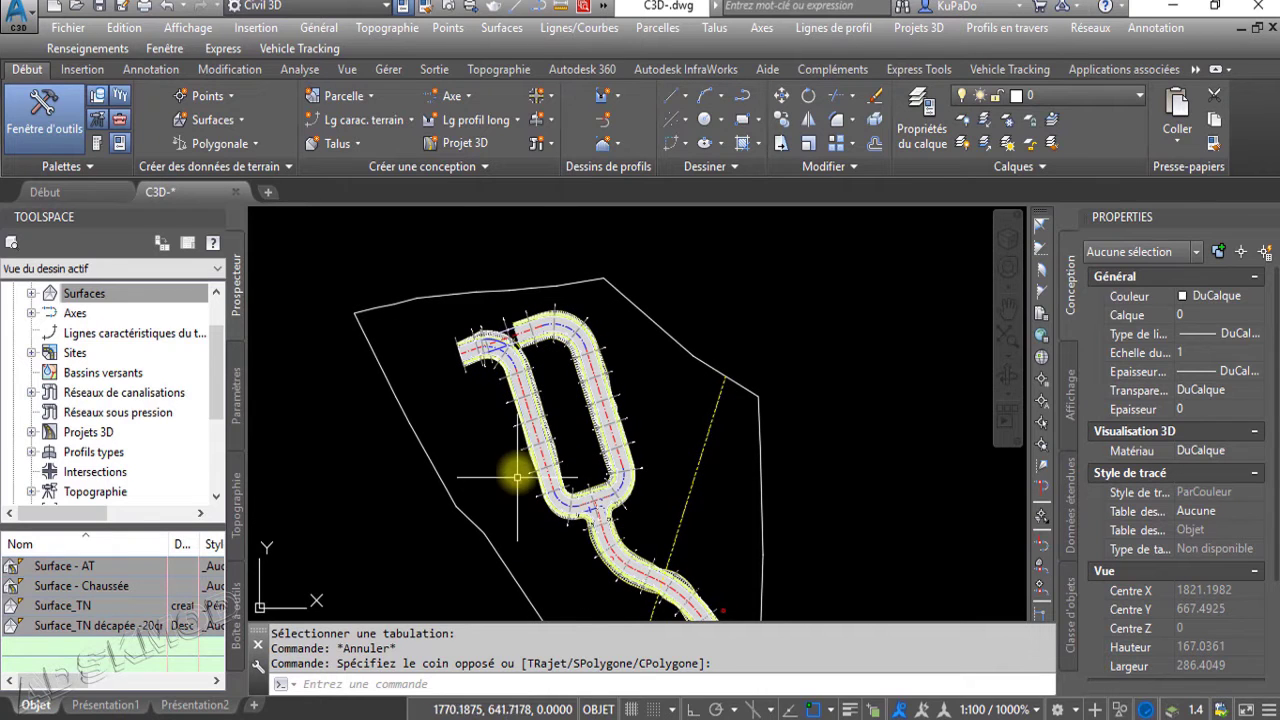
scroll(540, 470, "down", 6)
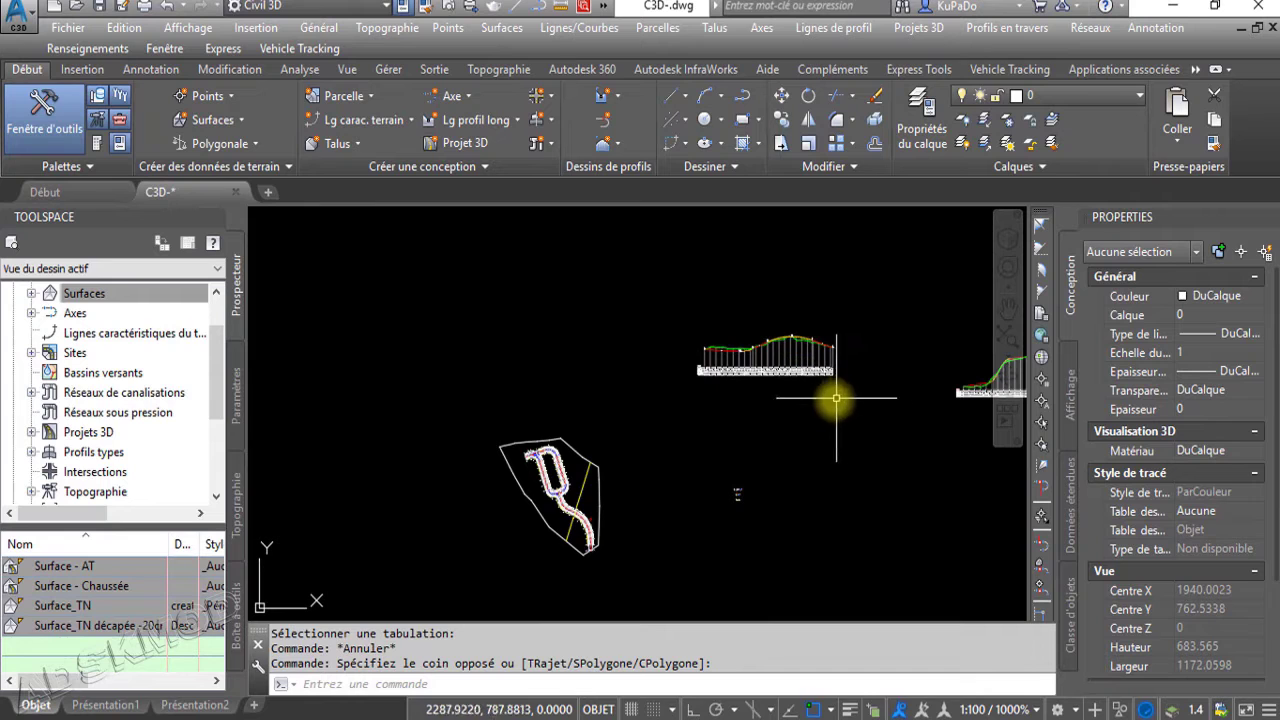
scroll(614, 497, "up", 6)
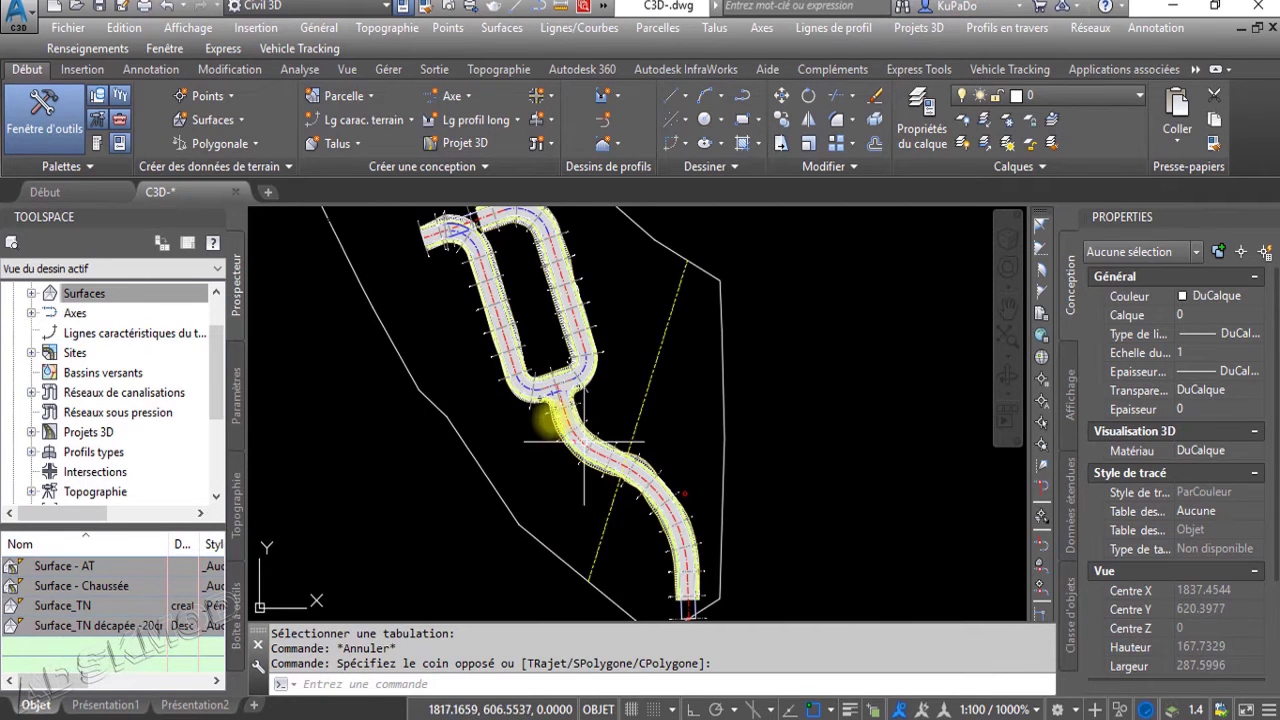
scroll(529, 412, "up", 4)
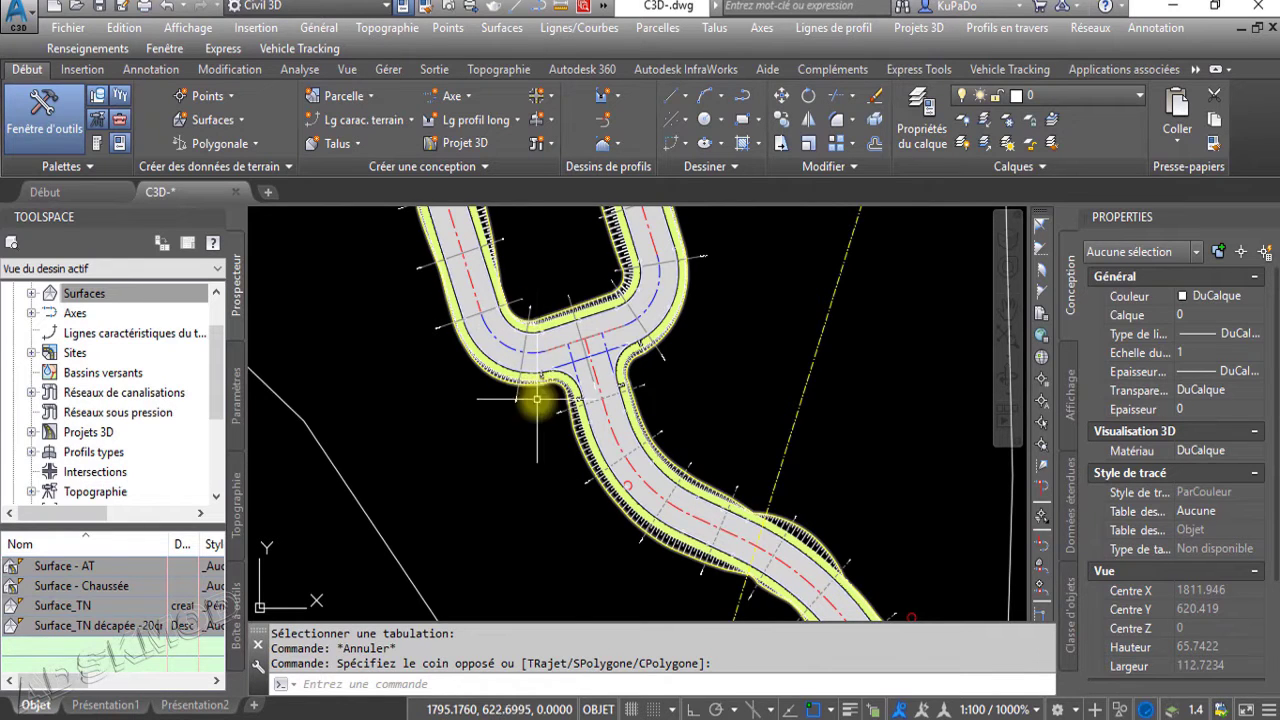
mouse_move(581, 425)
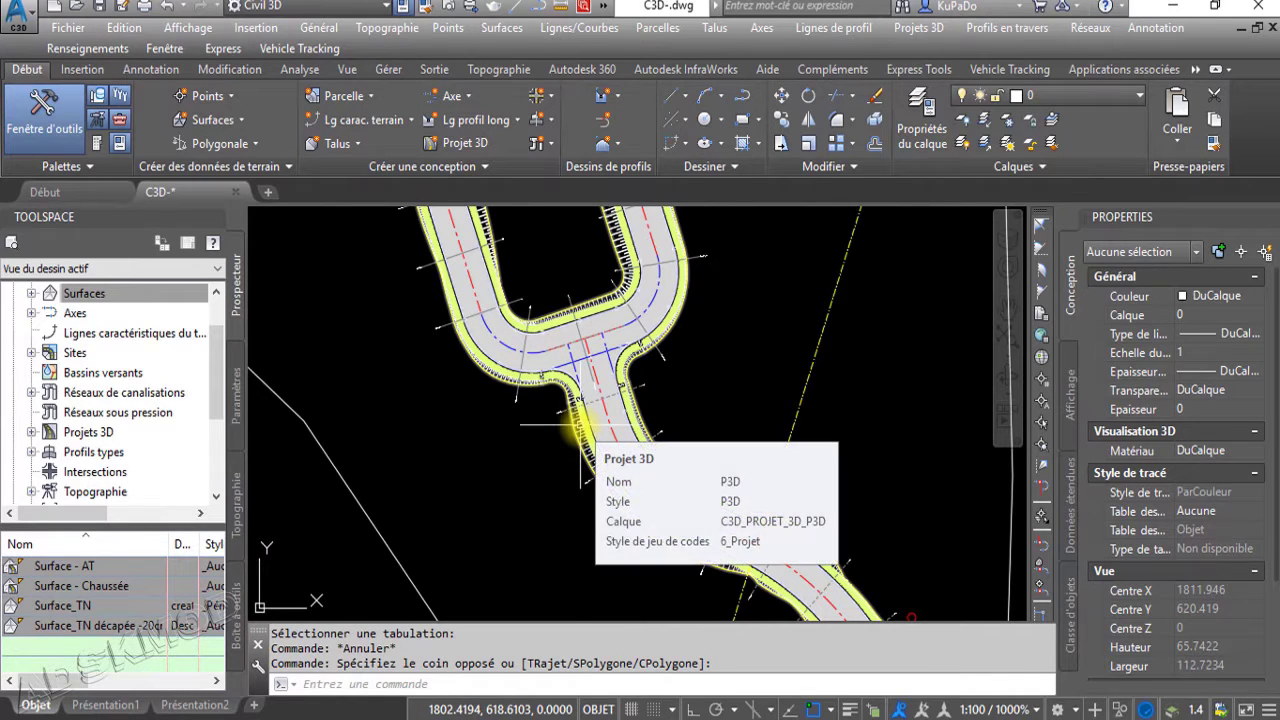
scroll(514, 466, "down", 4)
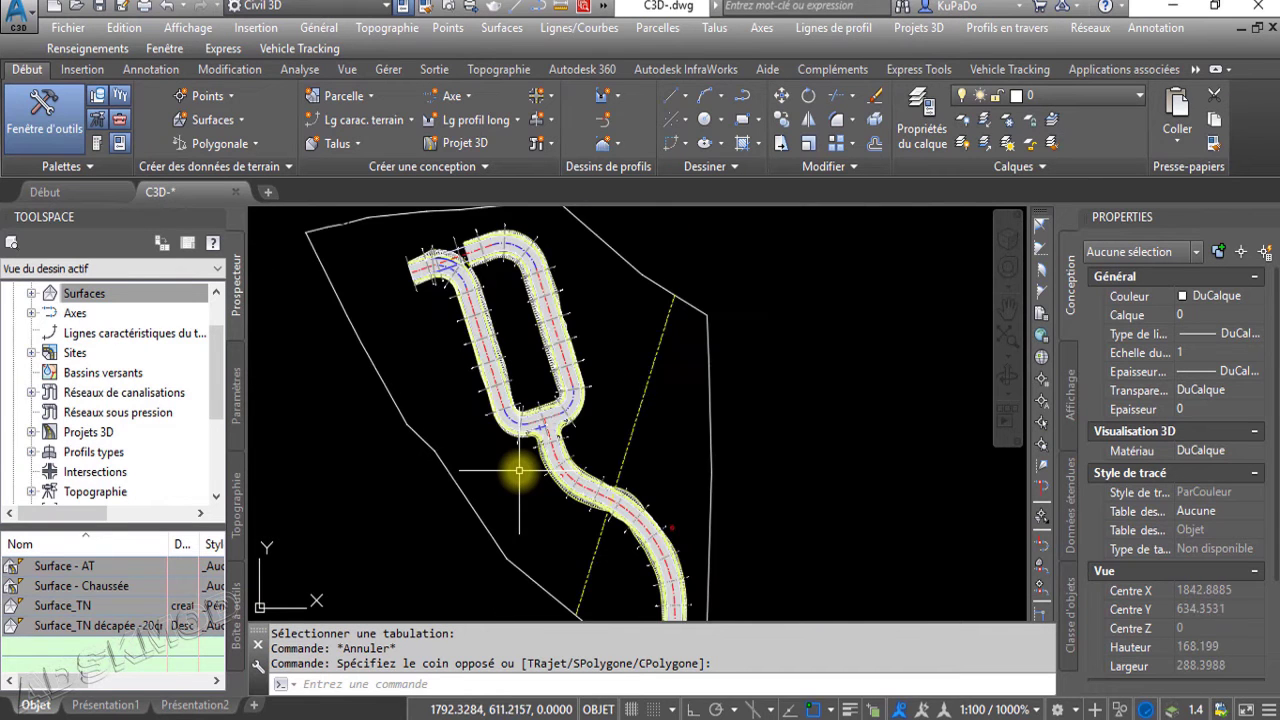
mouse_move(710, 343)
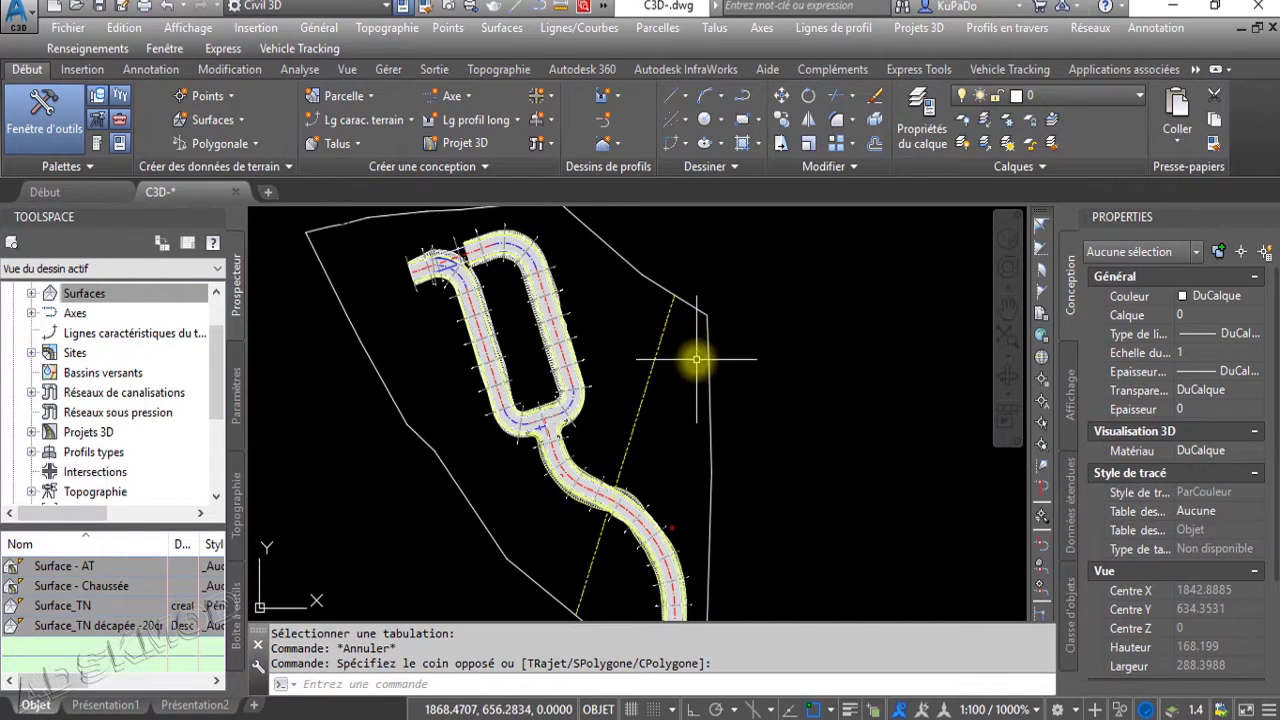
Open the section sources of TAB_AxeP from the main road's sample line at station 0+090 and add P3D to the sampled sources
scroll(495, 434, "up", 6)
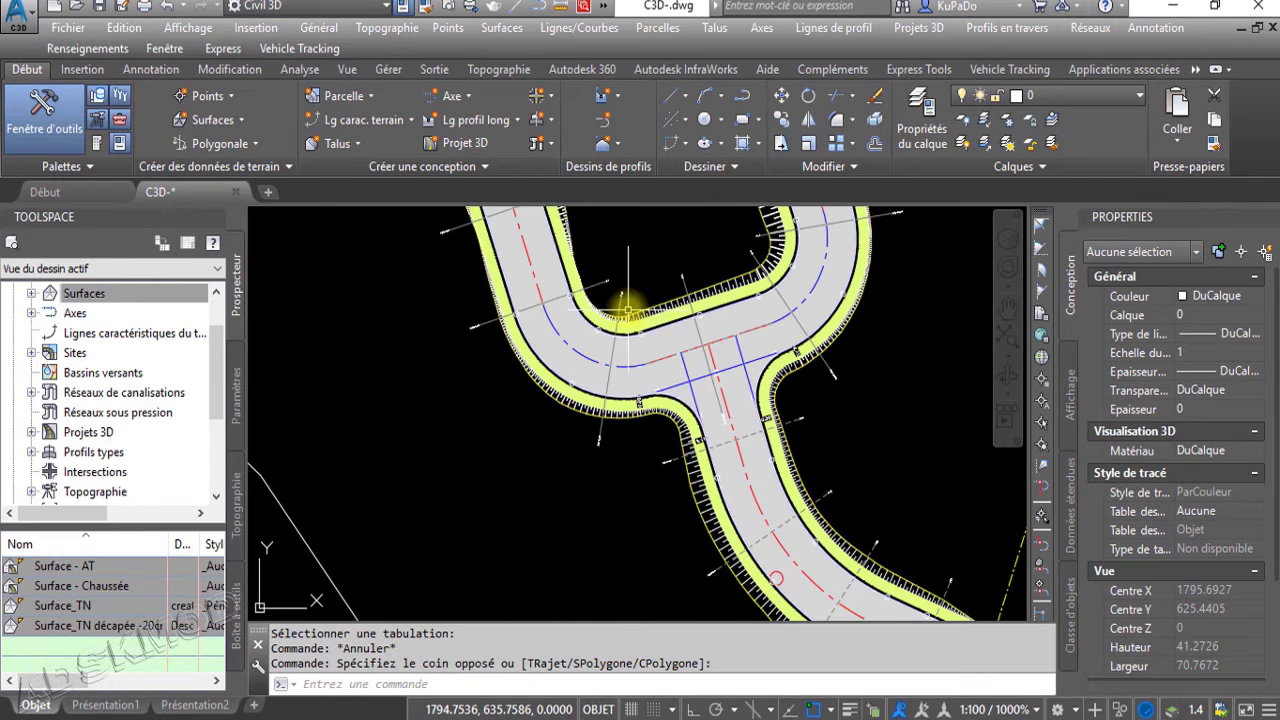
left_click(620, 305)
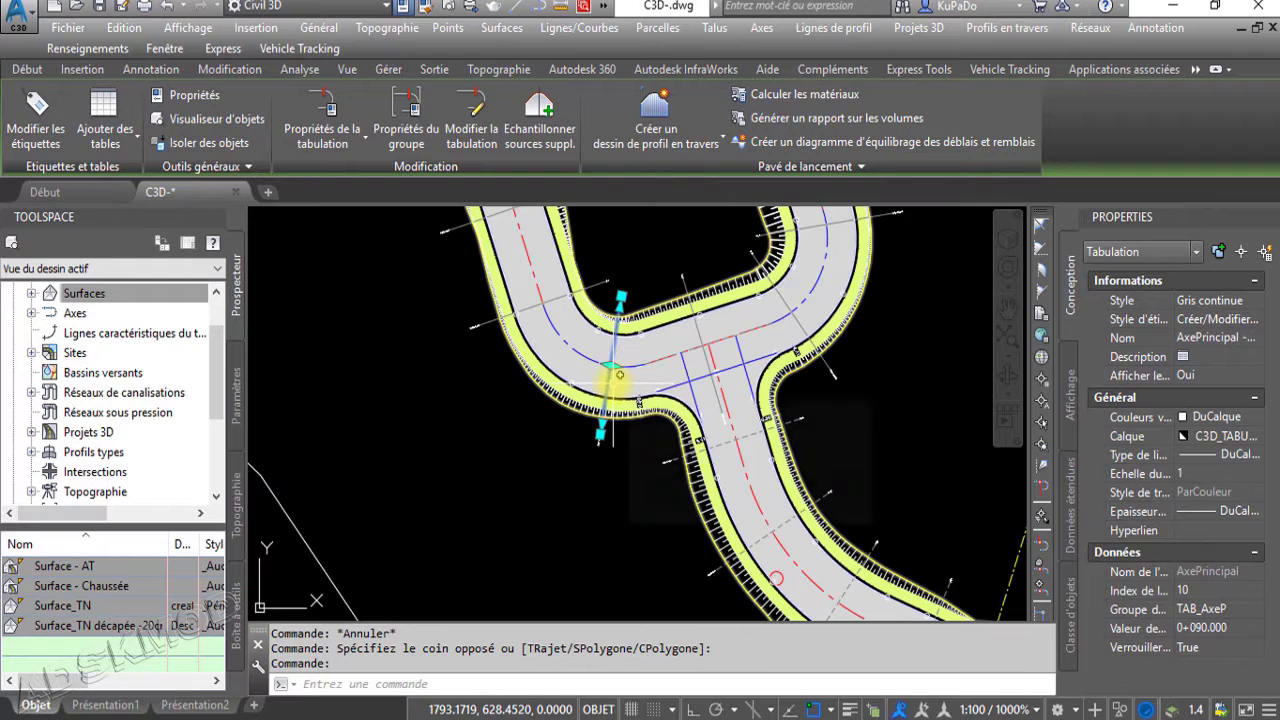
left_click(540, 135)
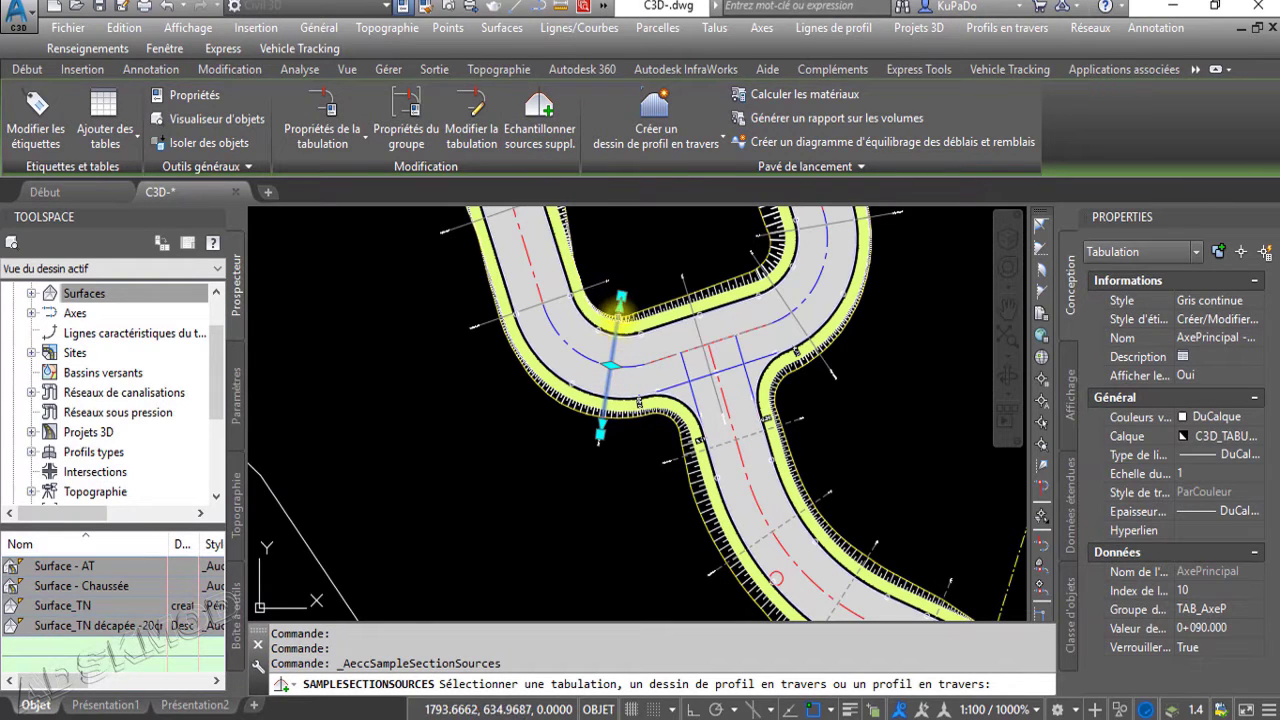
left_click(618, 316)
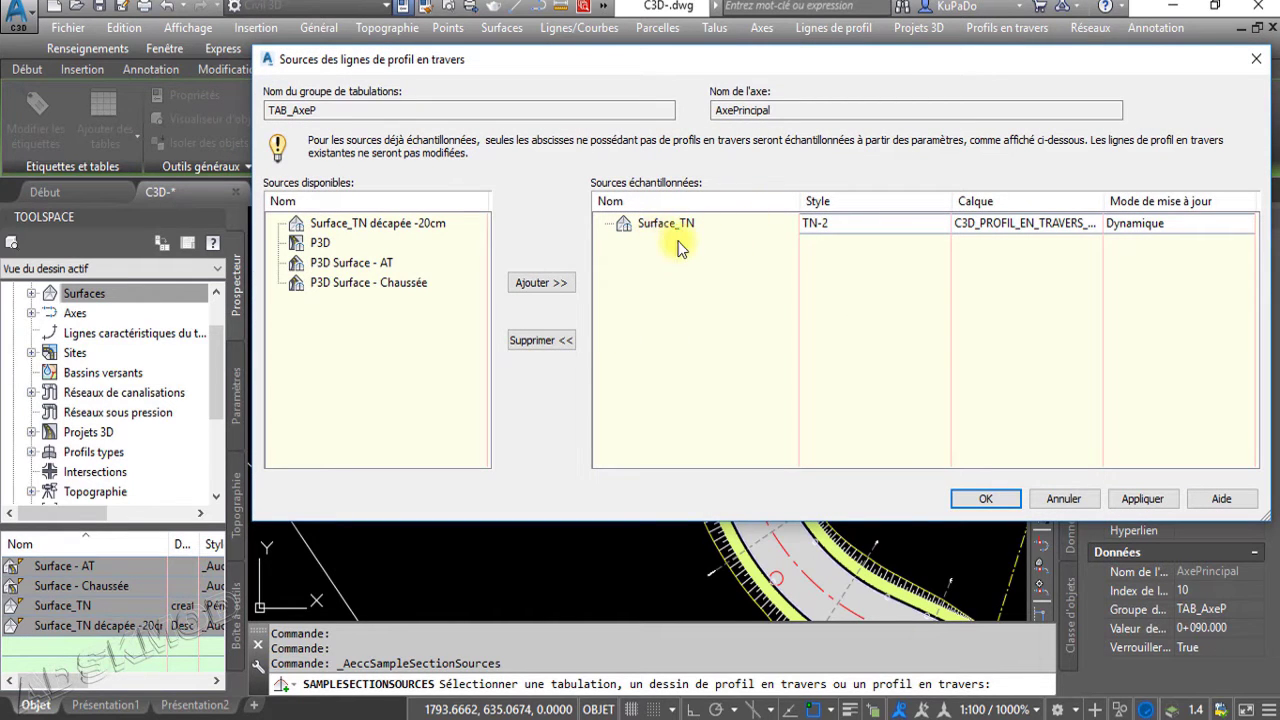
left_click(320, 243)
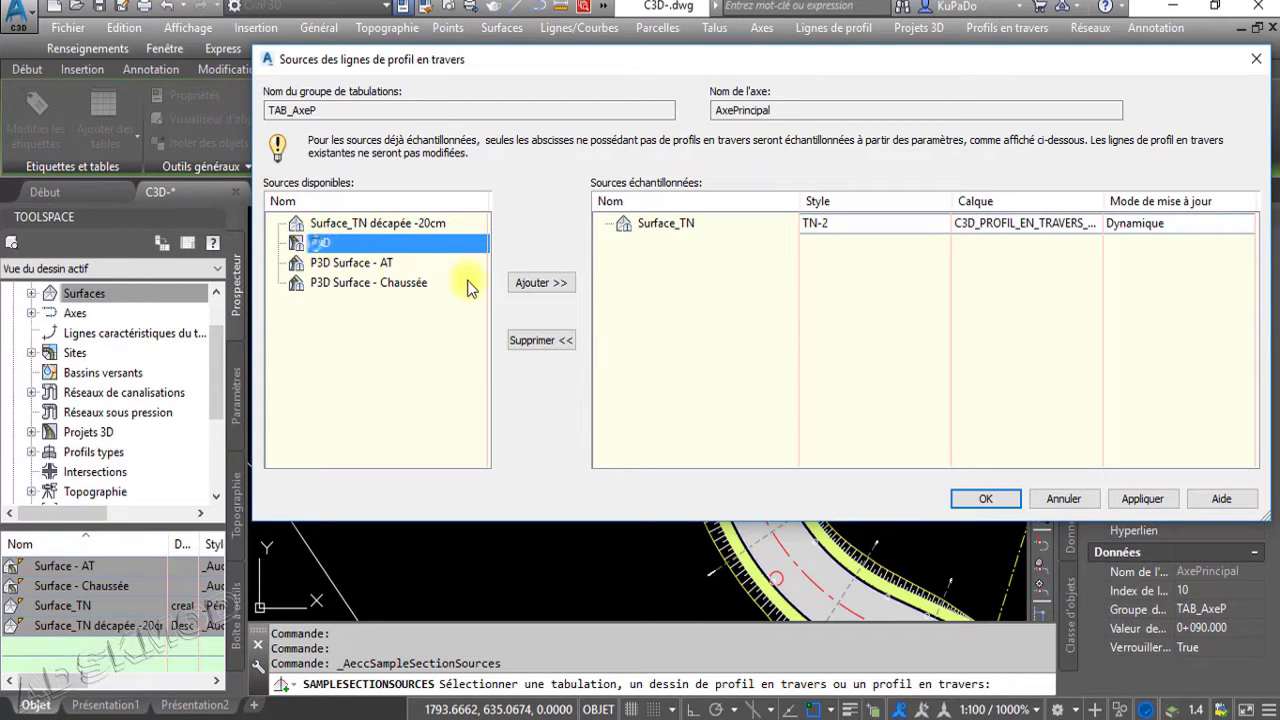
left_click(541, 285)
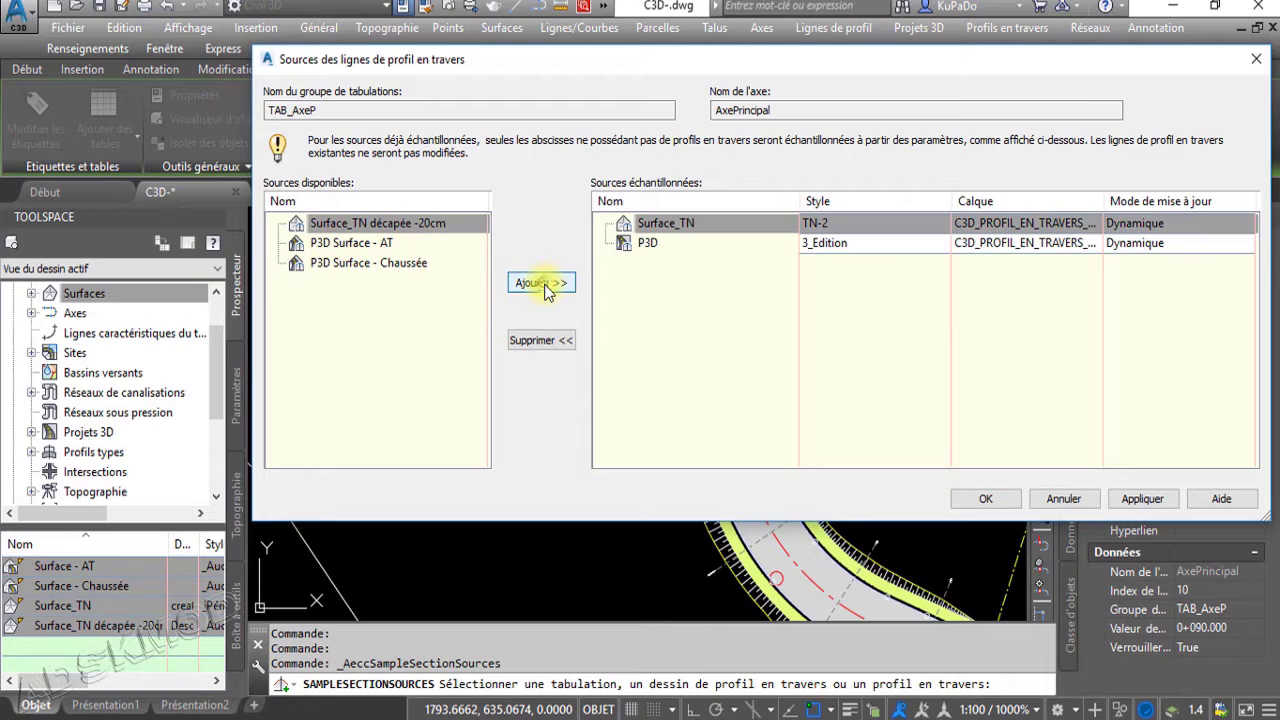
Remove P3D from the sampled sources and cancel the section sources dialog
left_click(683, 279)
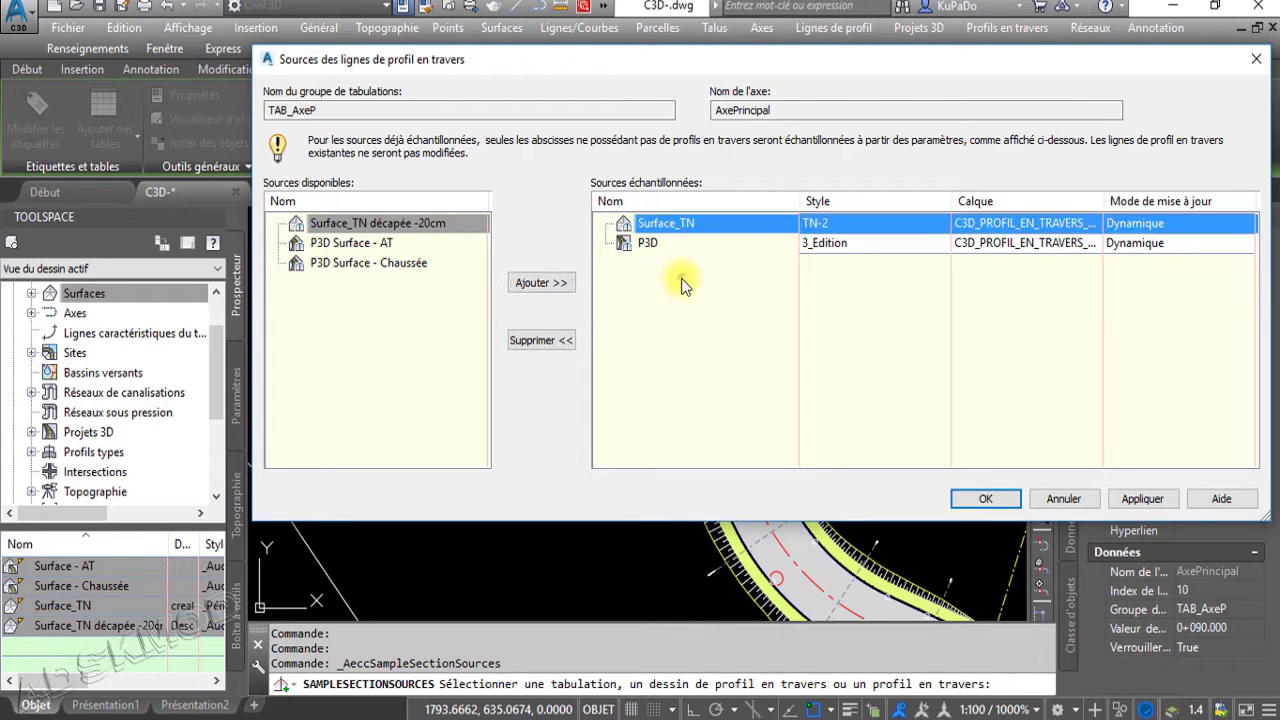
left_click(641, 247)
left_click(558, 341)
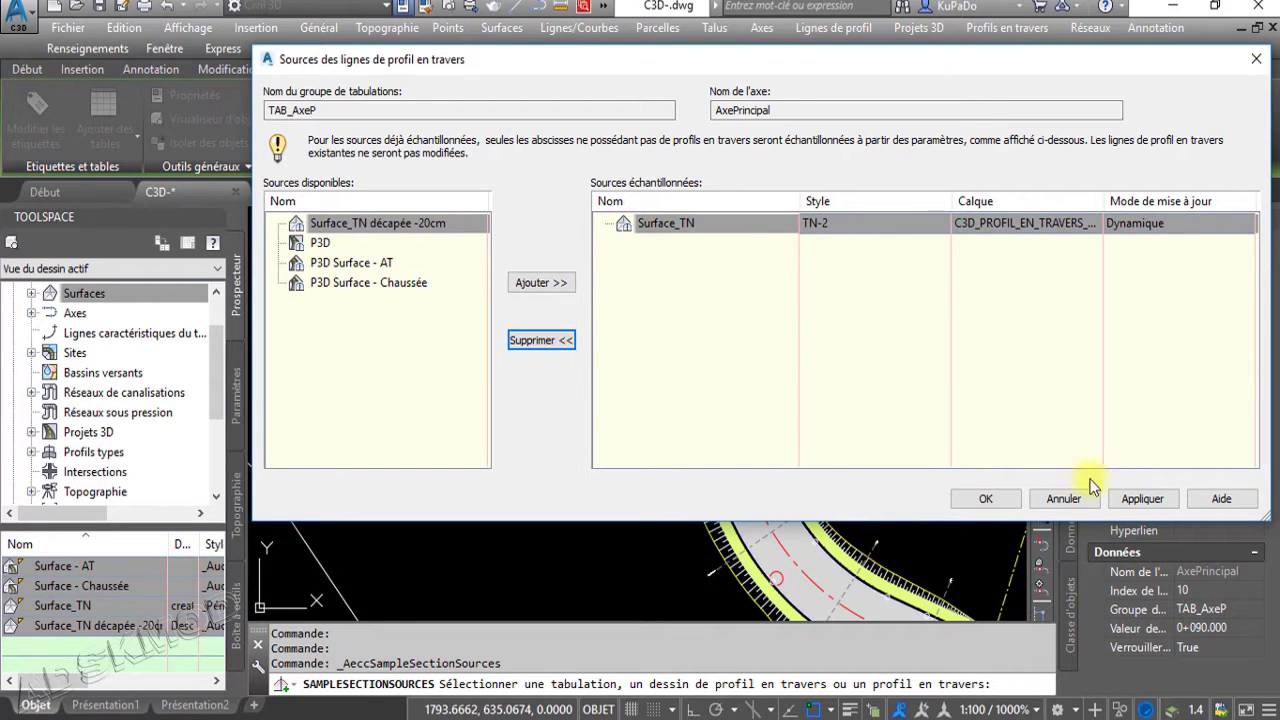
left_click(1064, 498)
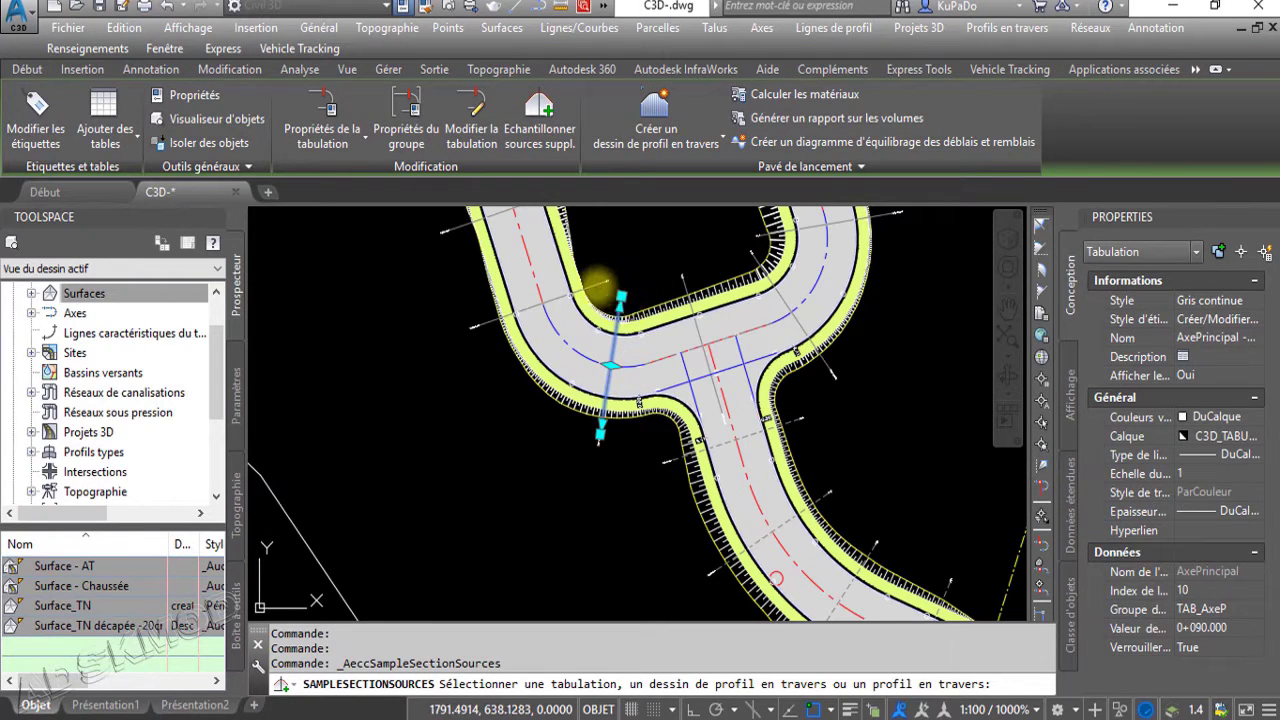
Review the section sources of TAB_AxeP once more, close the dialog and clear the sample line selection
left_click(610, 305)
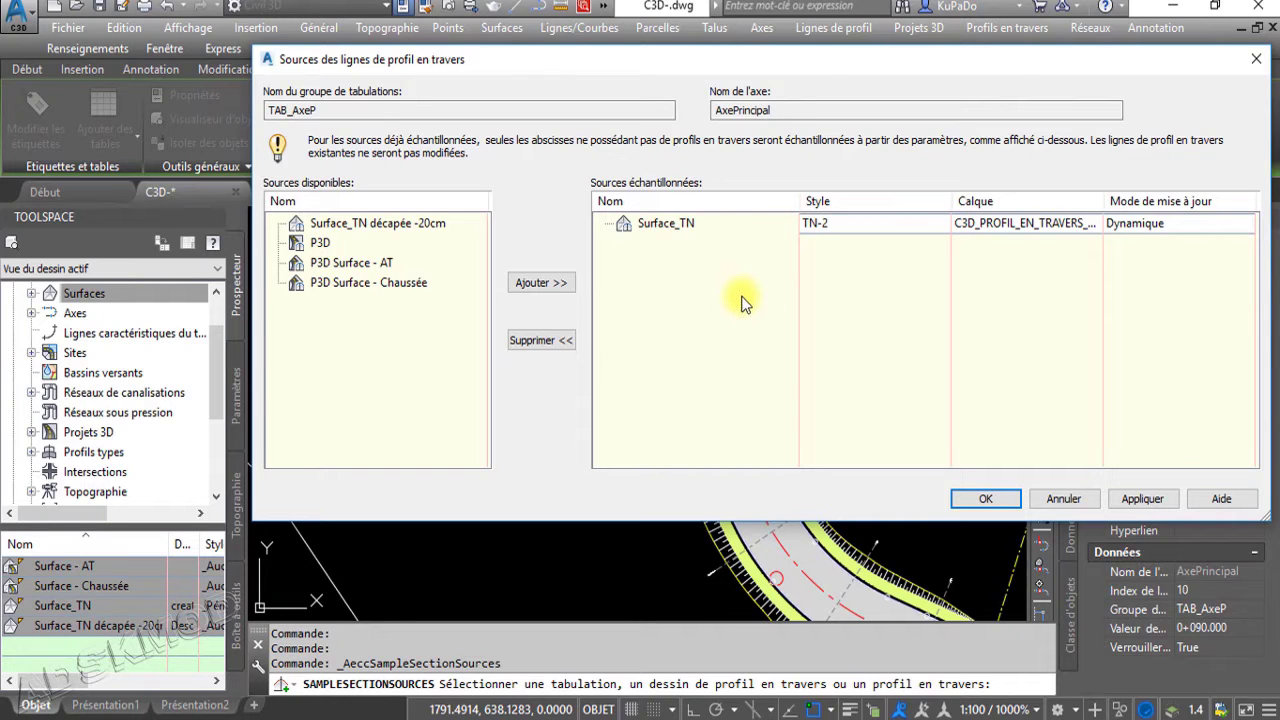
left_click(984, 498)
scroll(672, 420, "down", 3)
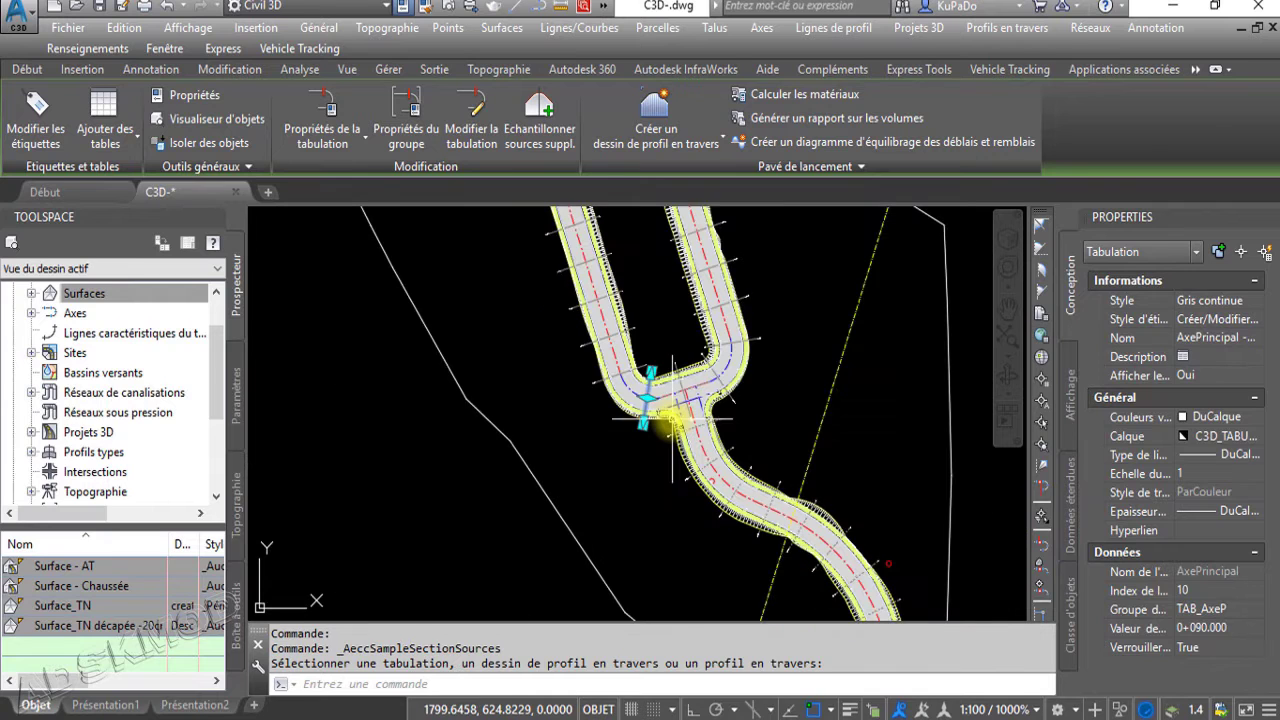
key("Escape")
Start creating multiple section views for the AxePrincipal alignment and its TAB_AxeP sample line group
scroll(827, 388, "down", 3)
mouse_move(849, 394)
middle_mouse_down()
mouse_move(747, 402)
mouse_move(543, 361)
middle_mouse_up()
scroll(548, 369, "down", 4)
middle_click_drag(733, 393, 648, 387)
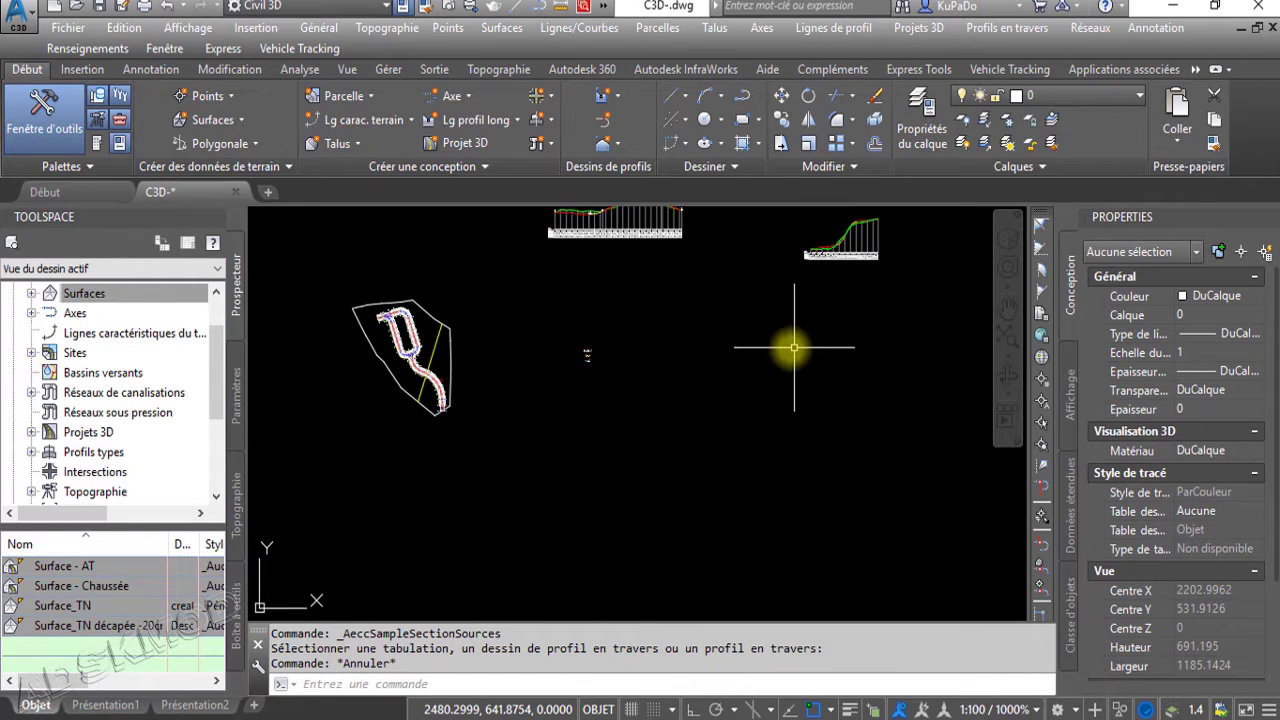
scroll(632, 350, "up", 2)
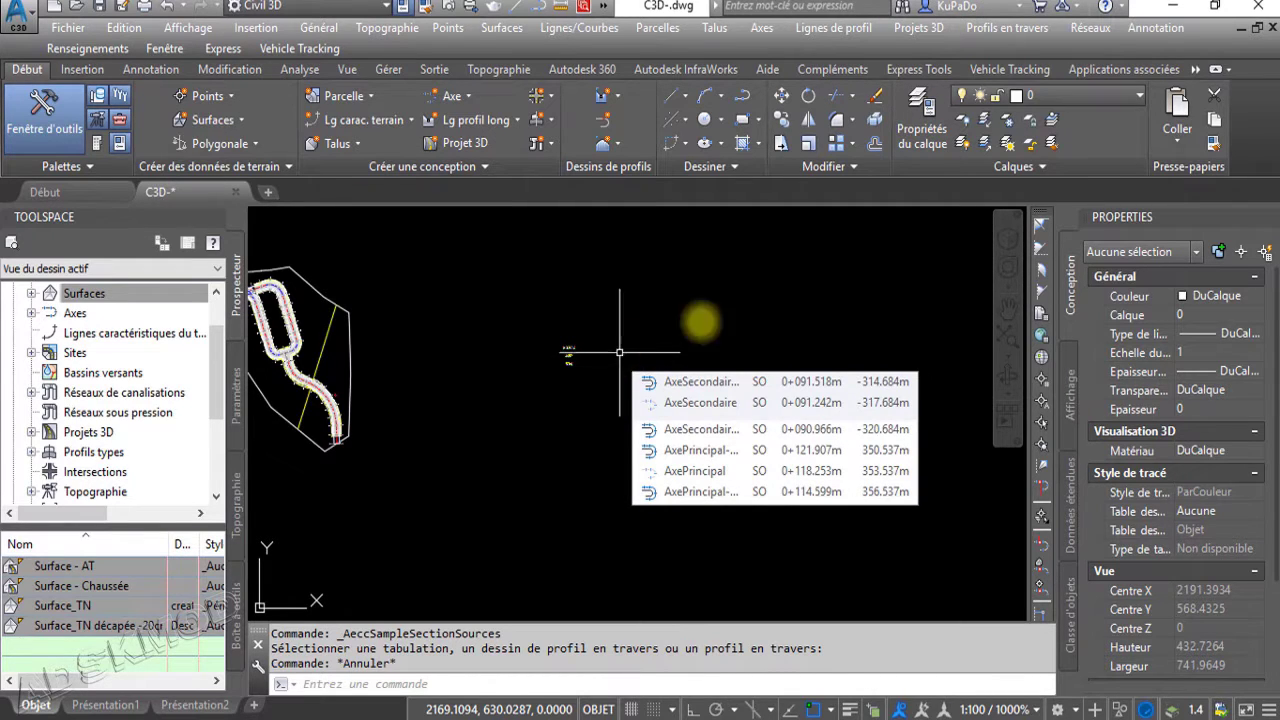
scroll(830, 374, "down", 2)
scroll(826, 374, "down", 2)
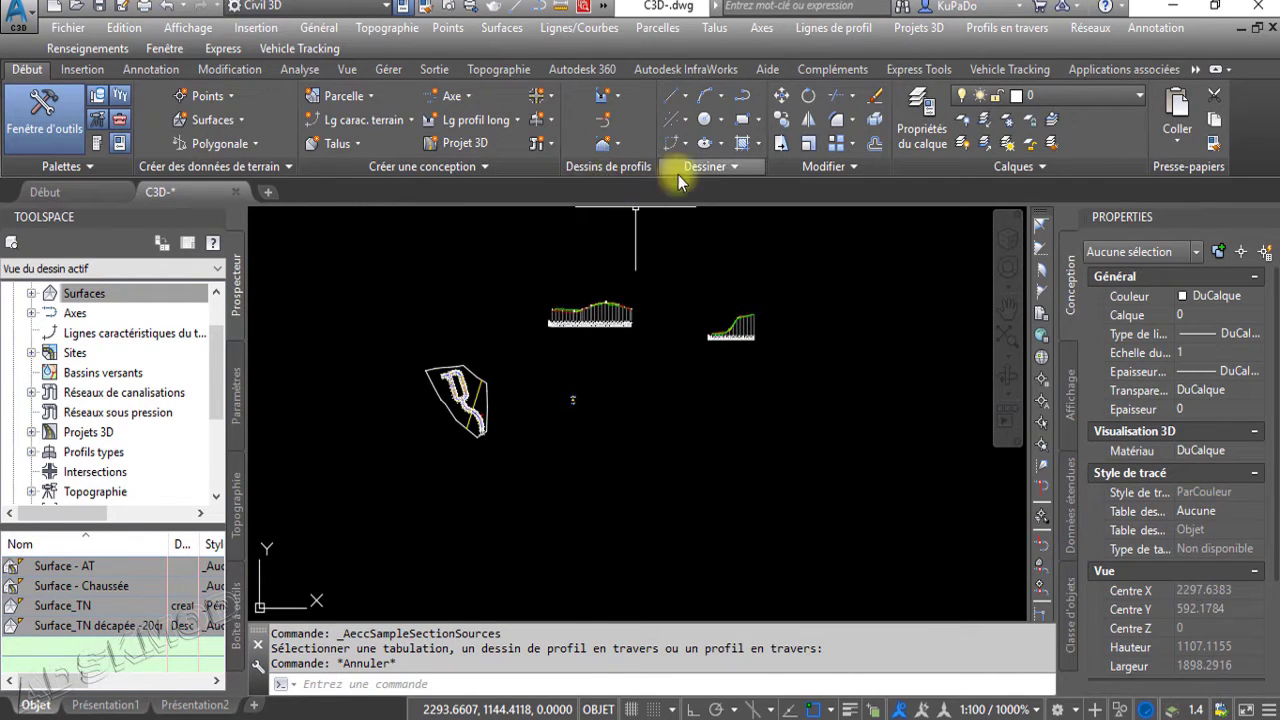
left_click(608, 148)
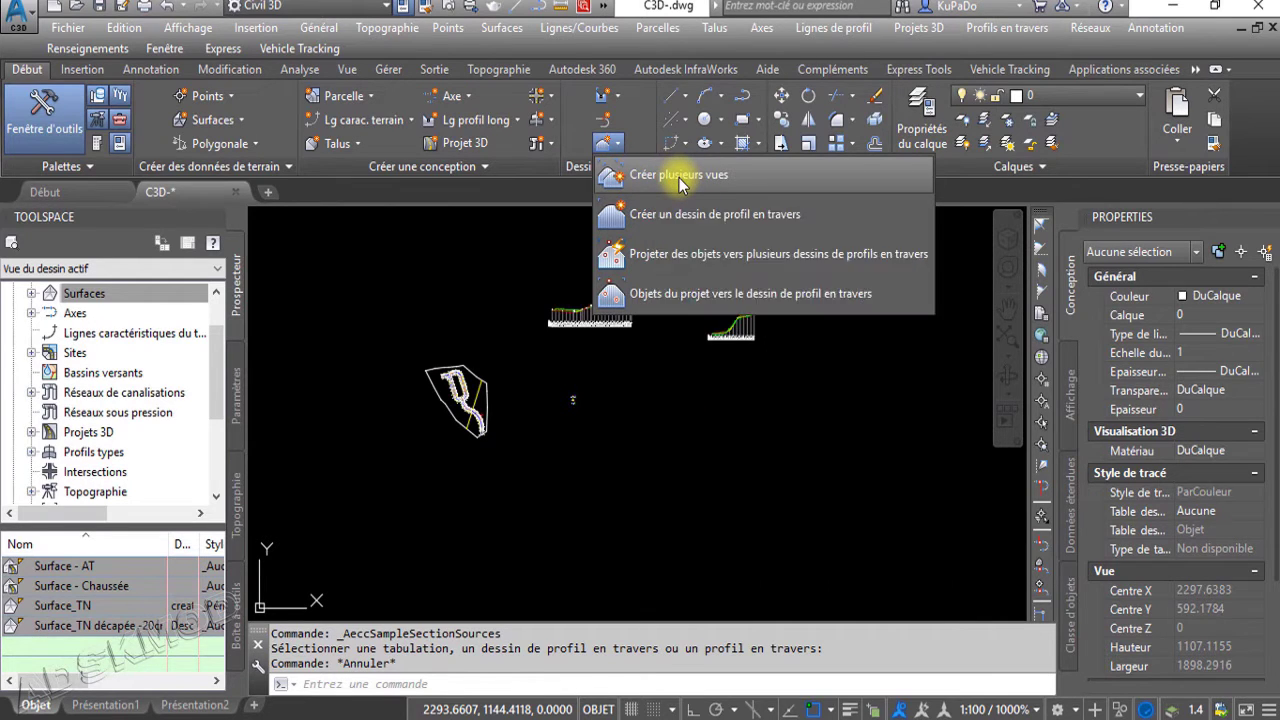
left_click(679, 180)
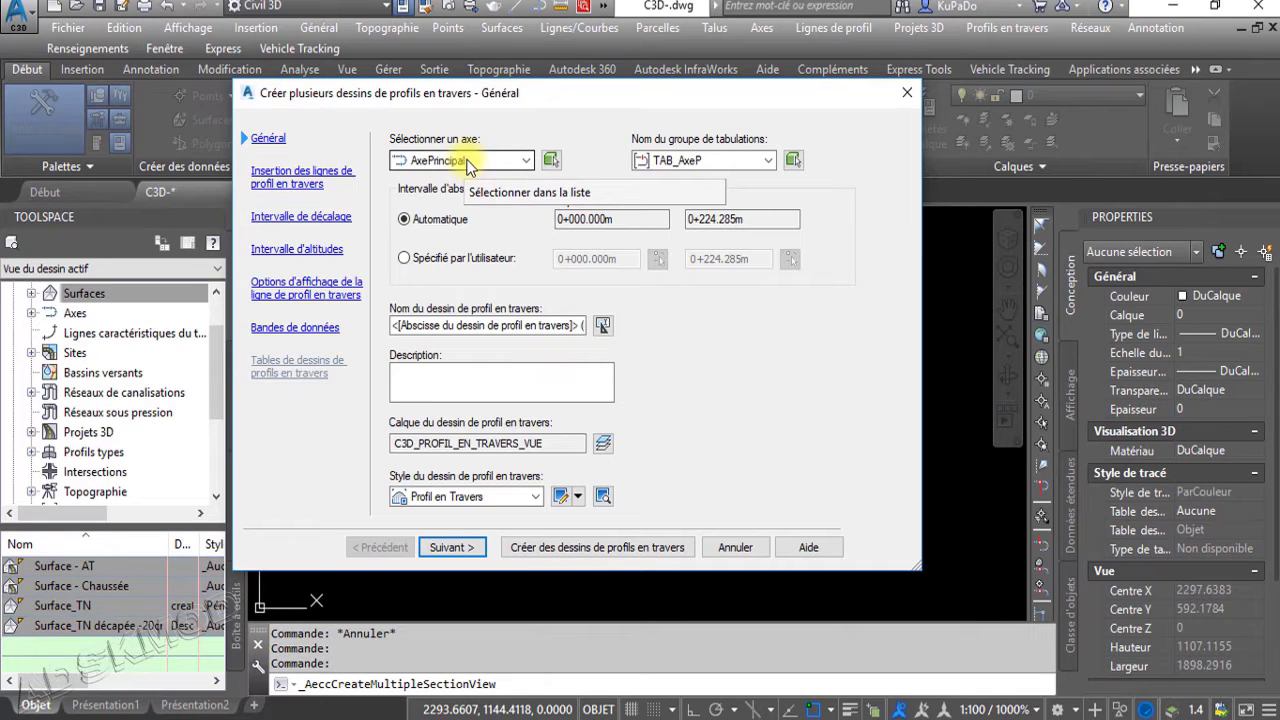
Look through the available section view styles, choose Profil en Travers and close the wizard without creating views
left_click(532, 496)
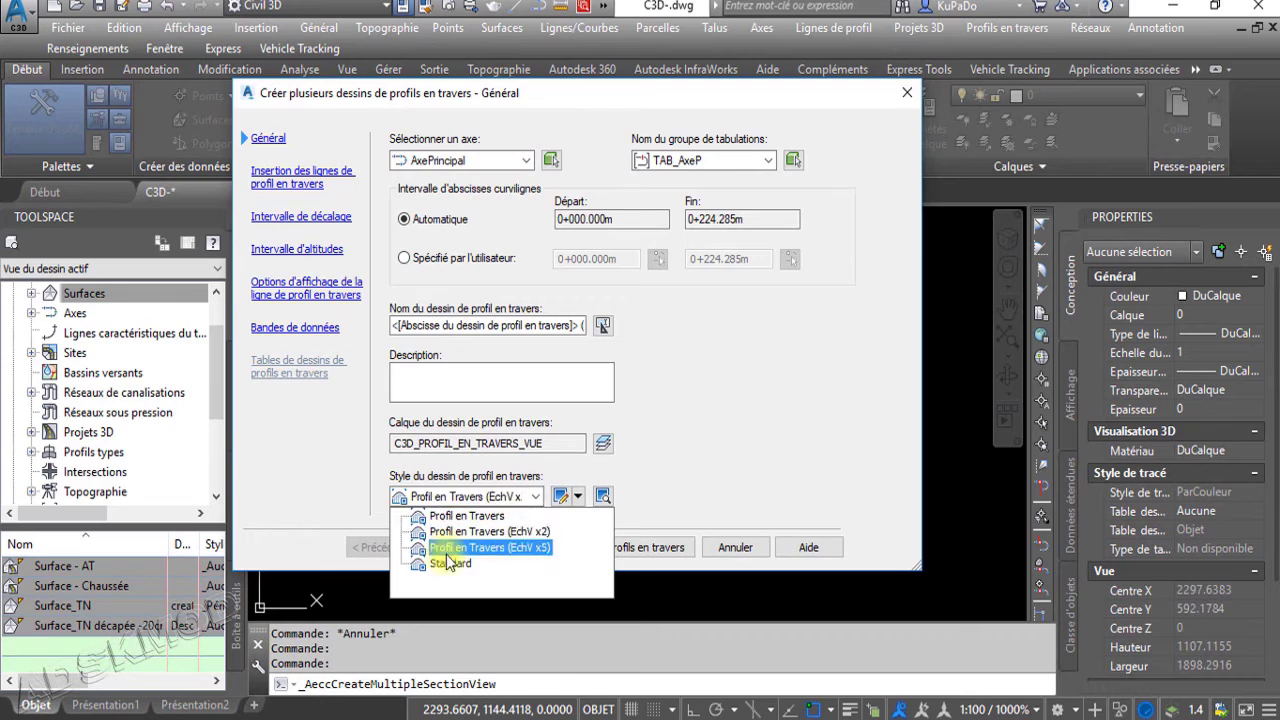
key("Down")
key("Down")
key("Down")
key("Up")
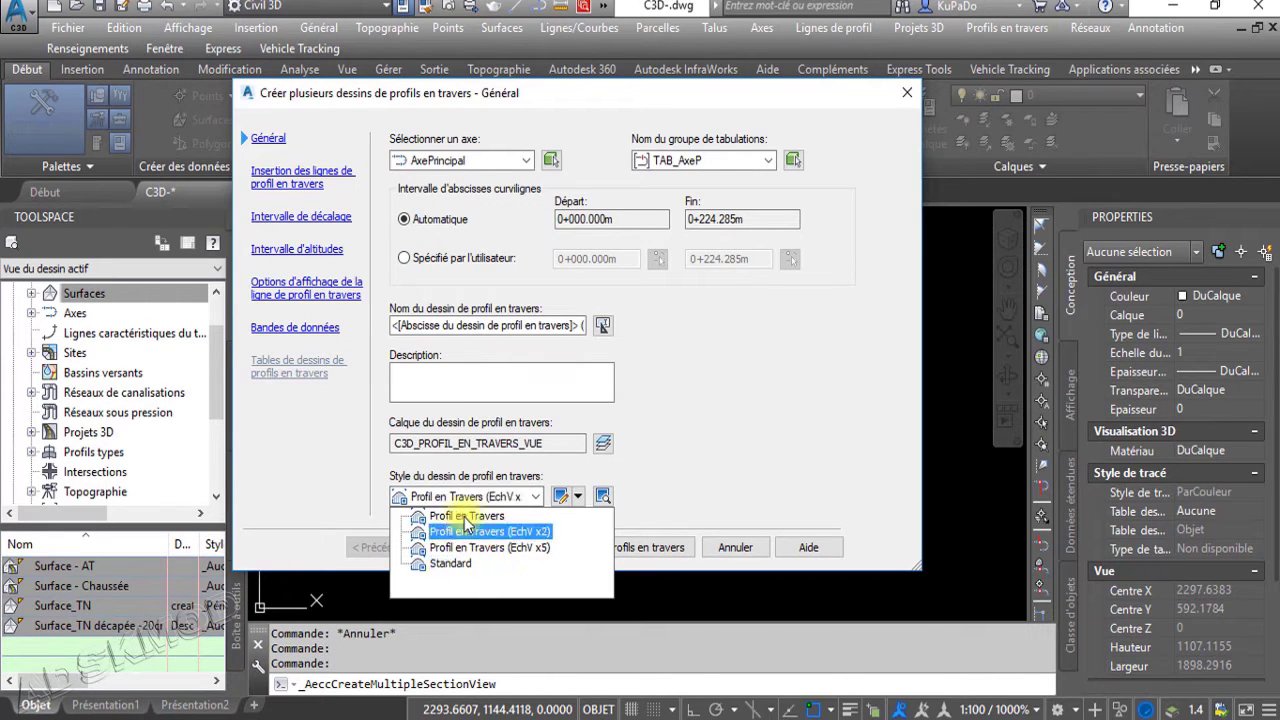
key("Down")
key("Down")
key("Up")
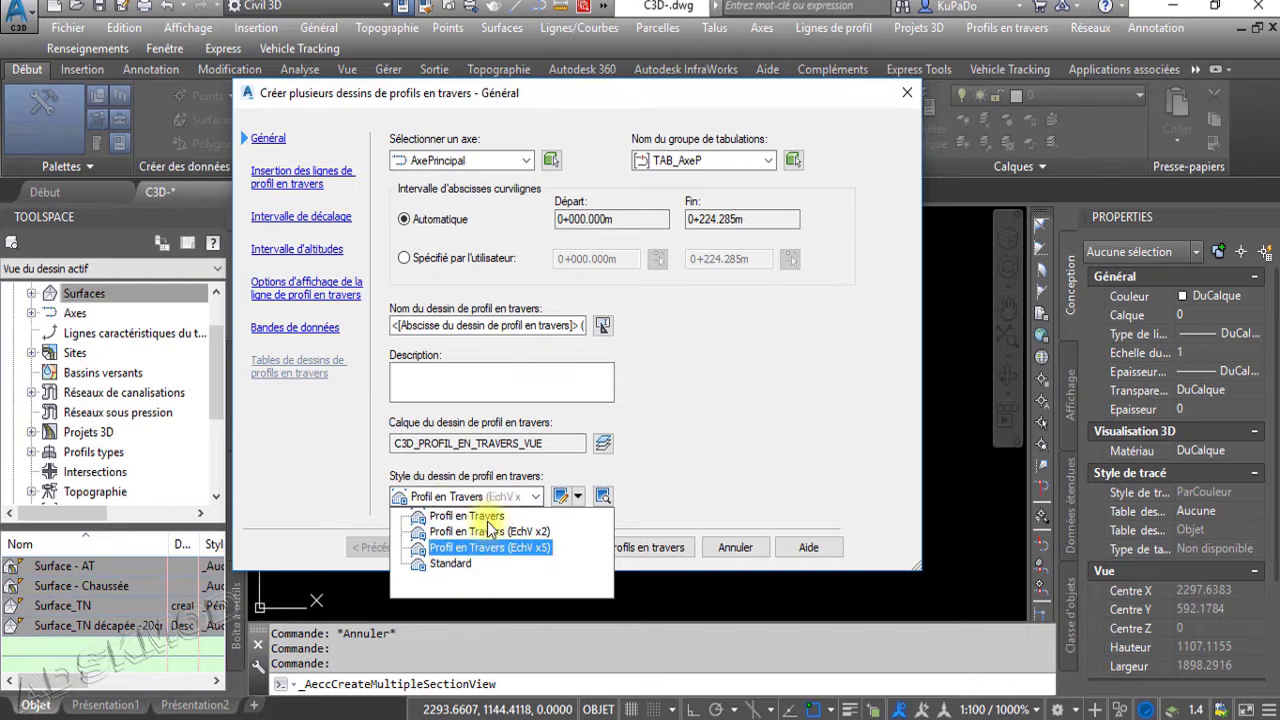
key("Down")
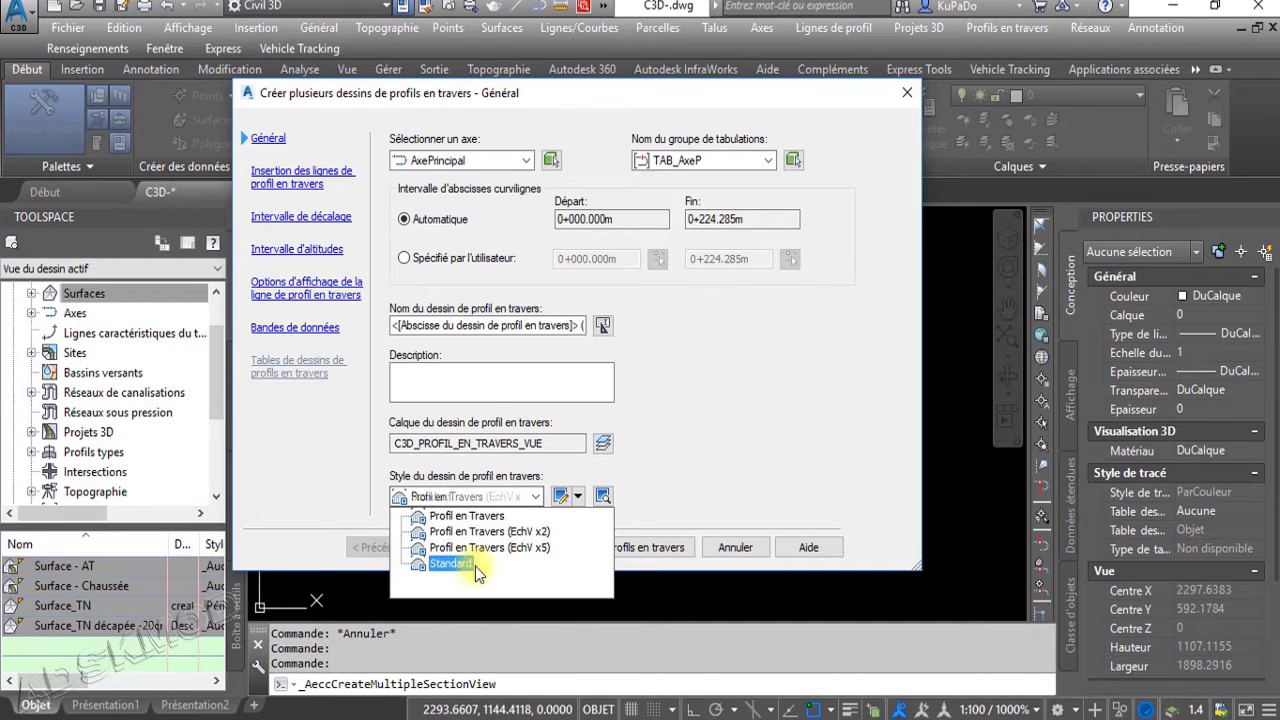
left_click(466, 515)
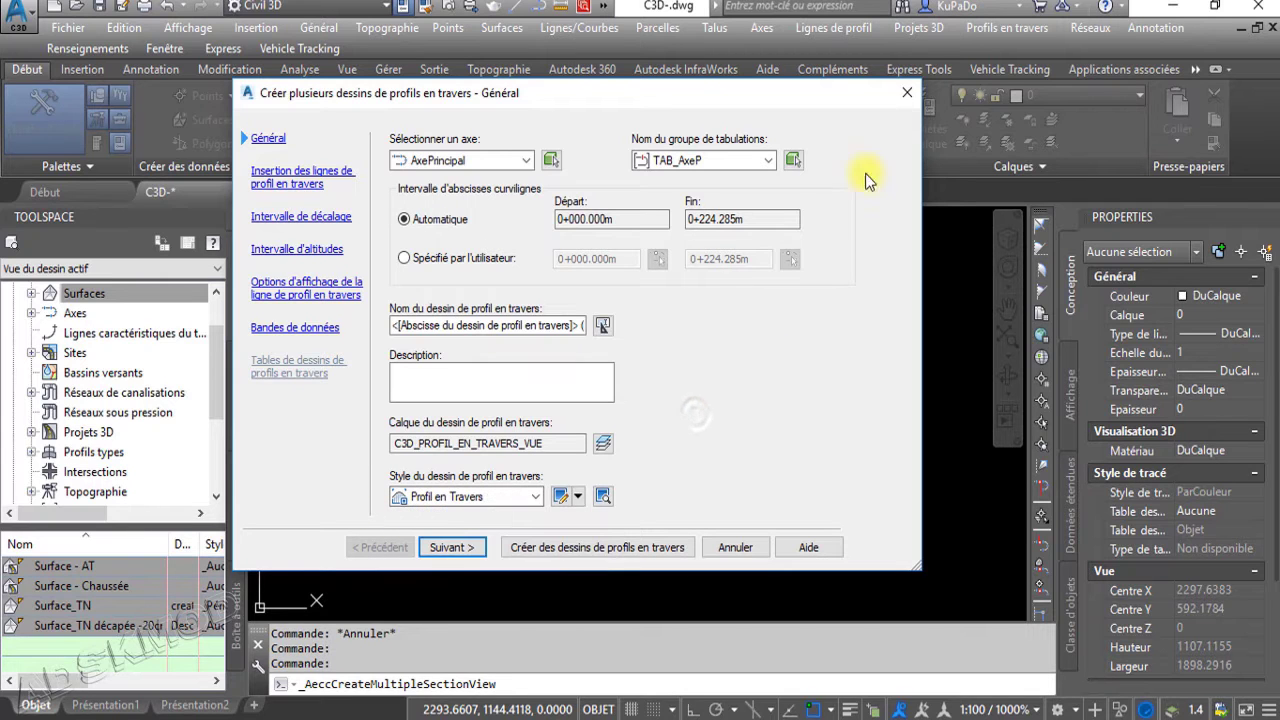
left_click(907, 92)
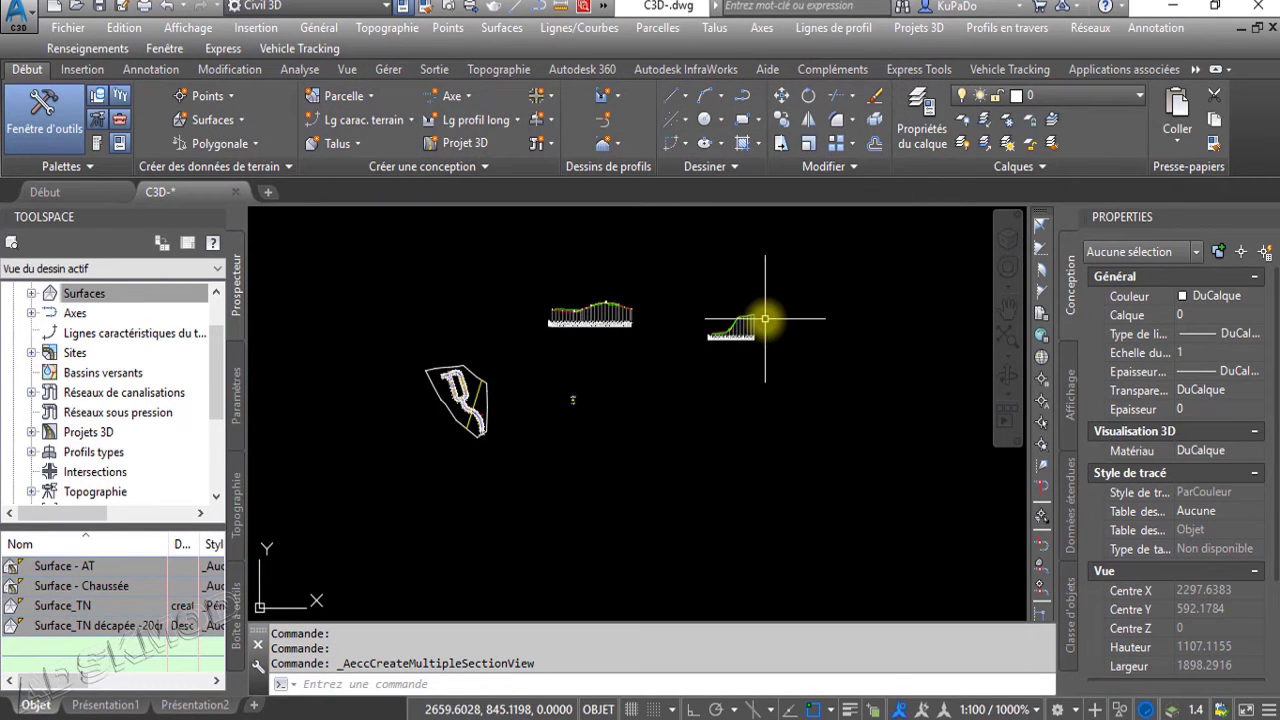
left_click(765, 319)
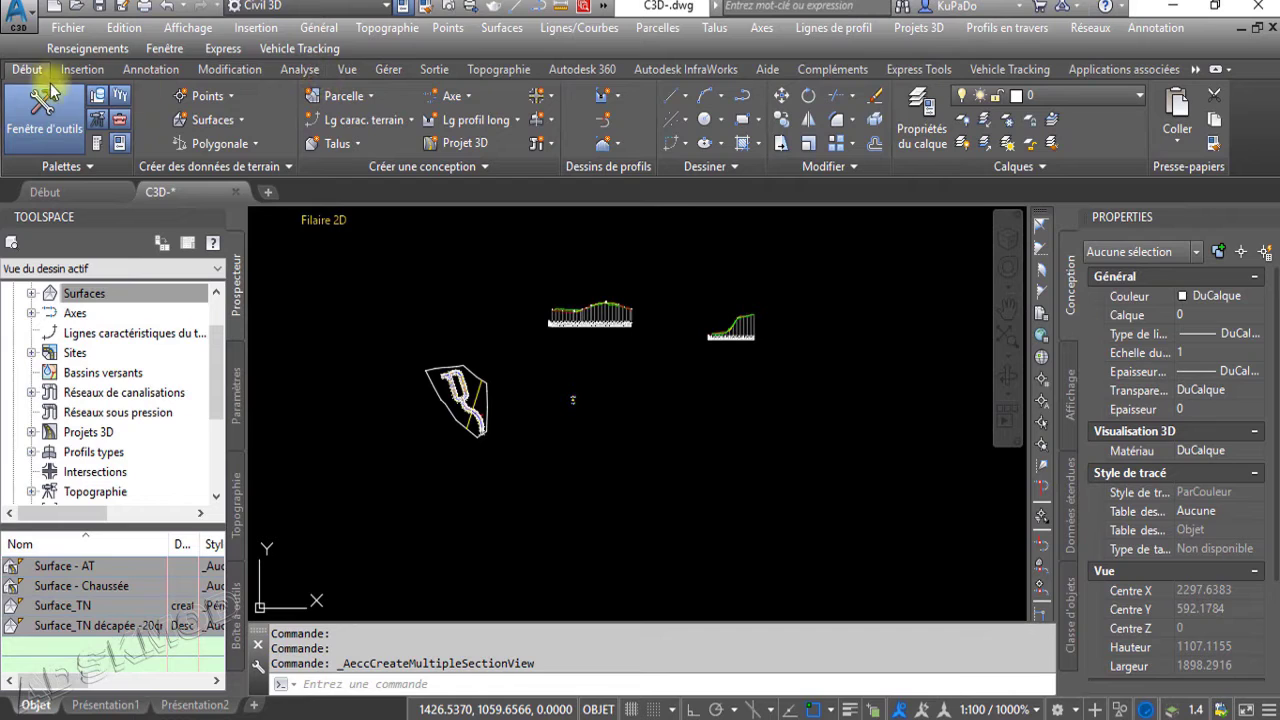
Try to import styles into the drawing and dismiss the warning
left_click(389, 69)
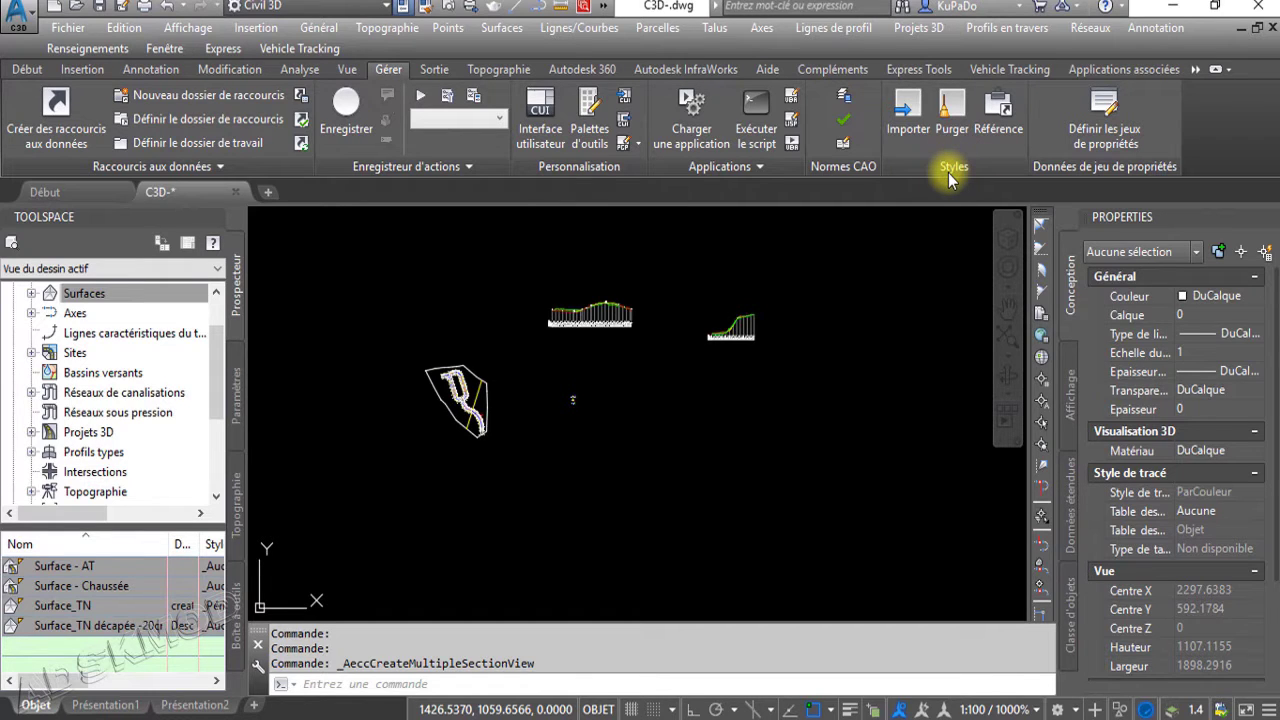
left_click(908, 115)
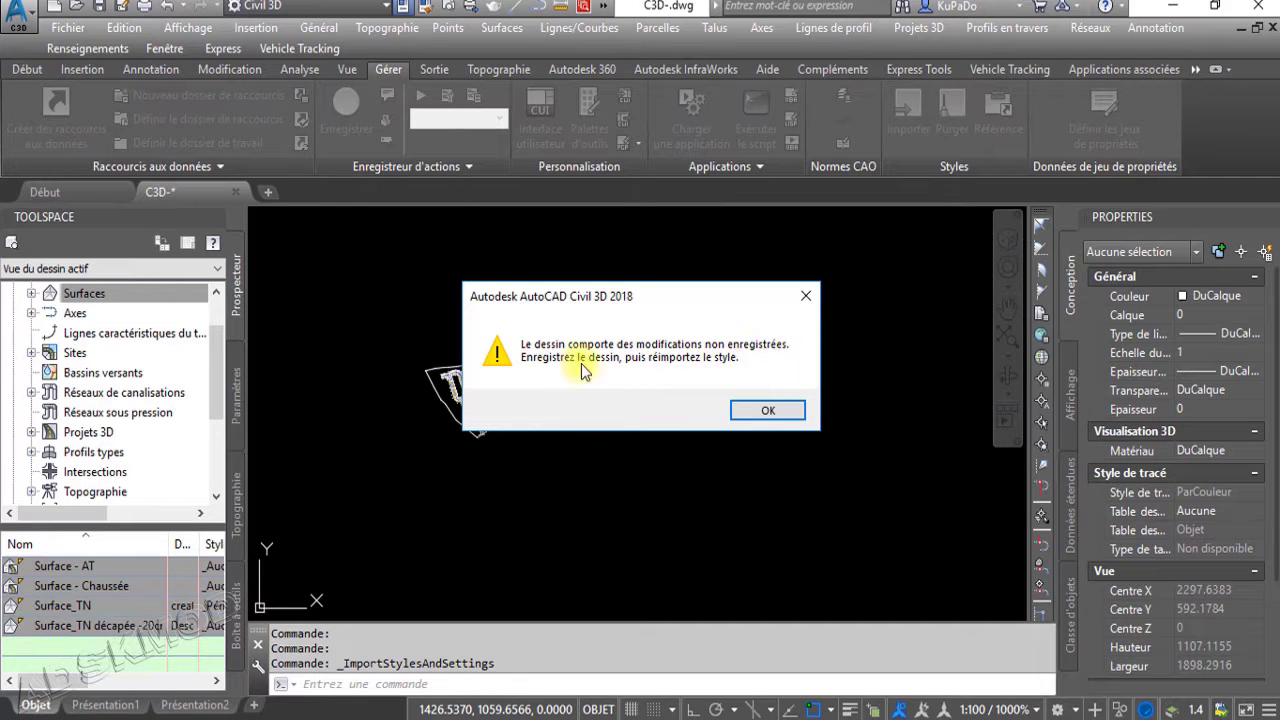
left_click(768, 411)
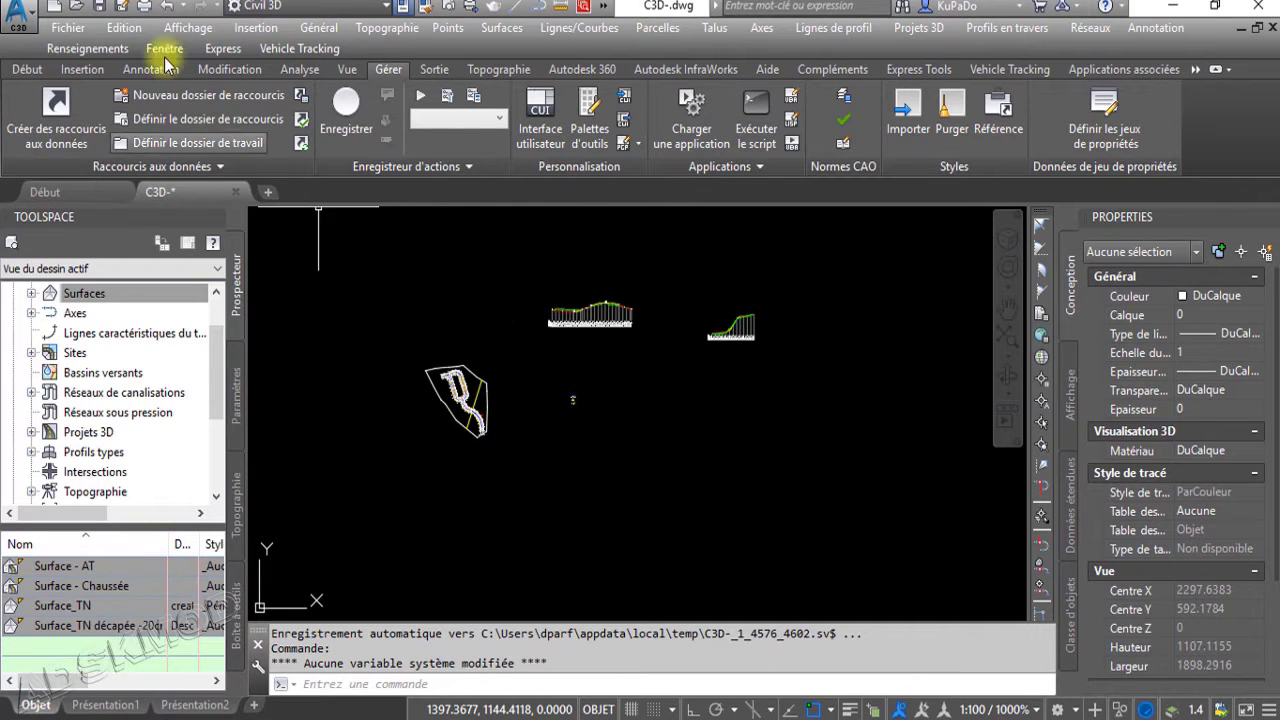
Save the drawing and restart the style import
left_click(99, 8)
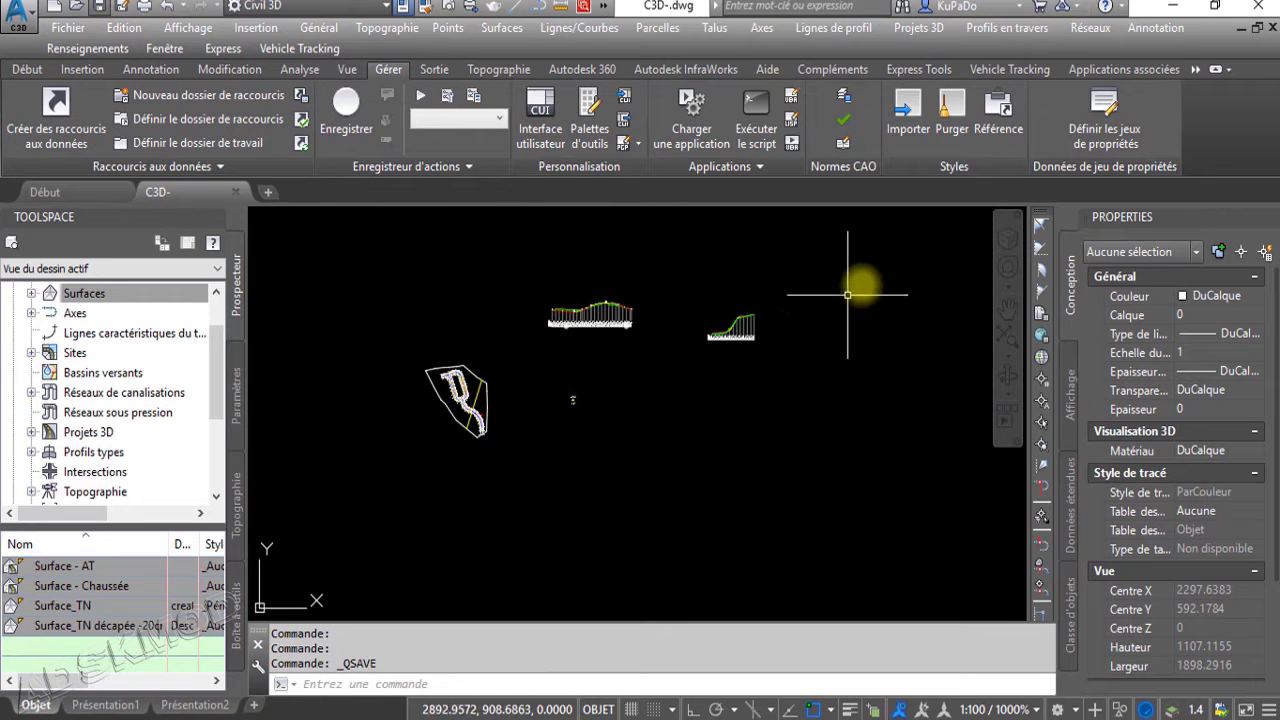
left_click(907, 112)
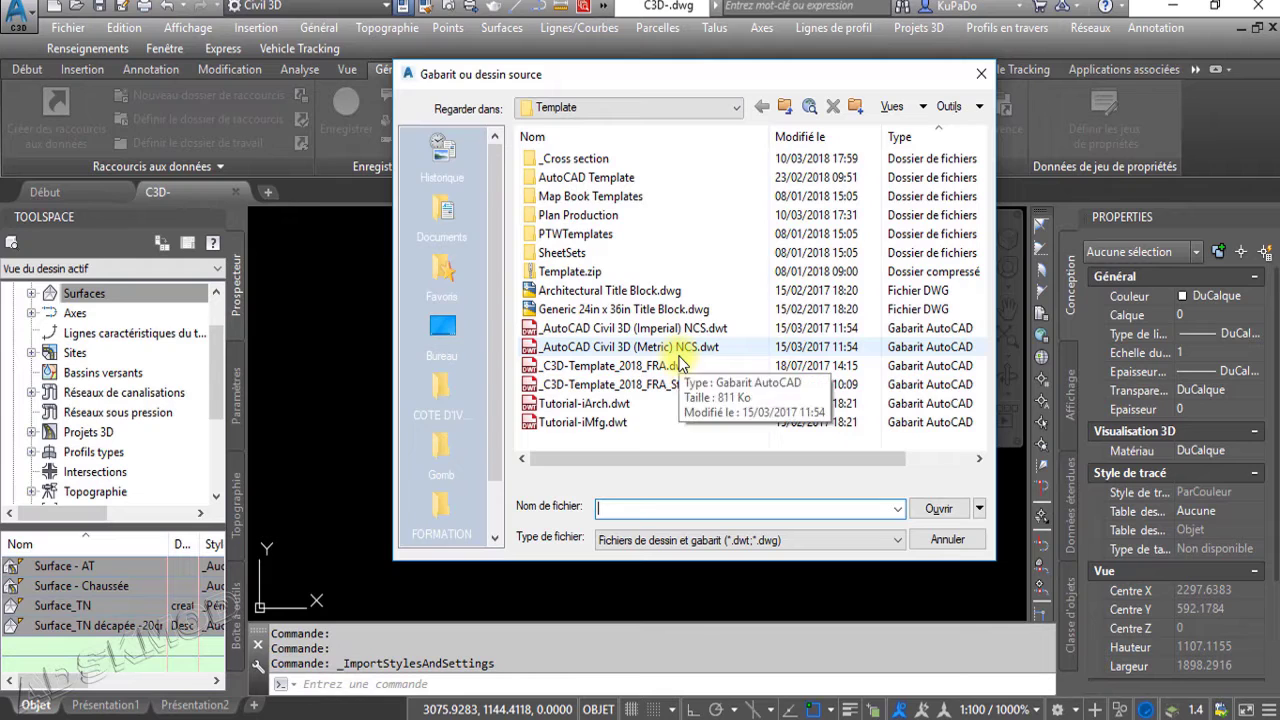
In the template selection, browse from drive C: through Utilisateurs and the user's profile folder to its appdata folder
left_click(714, 108)
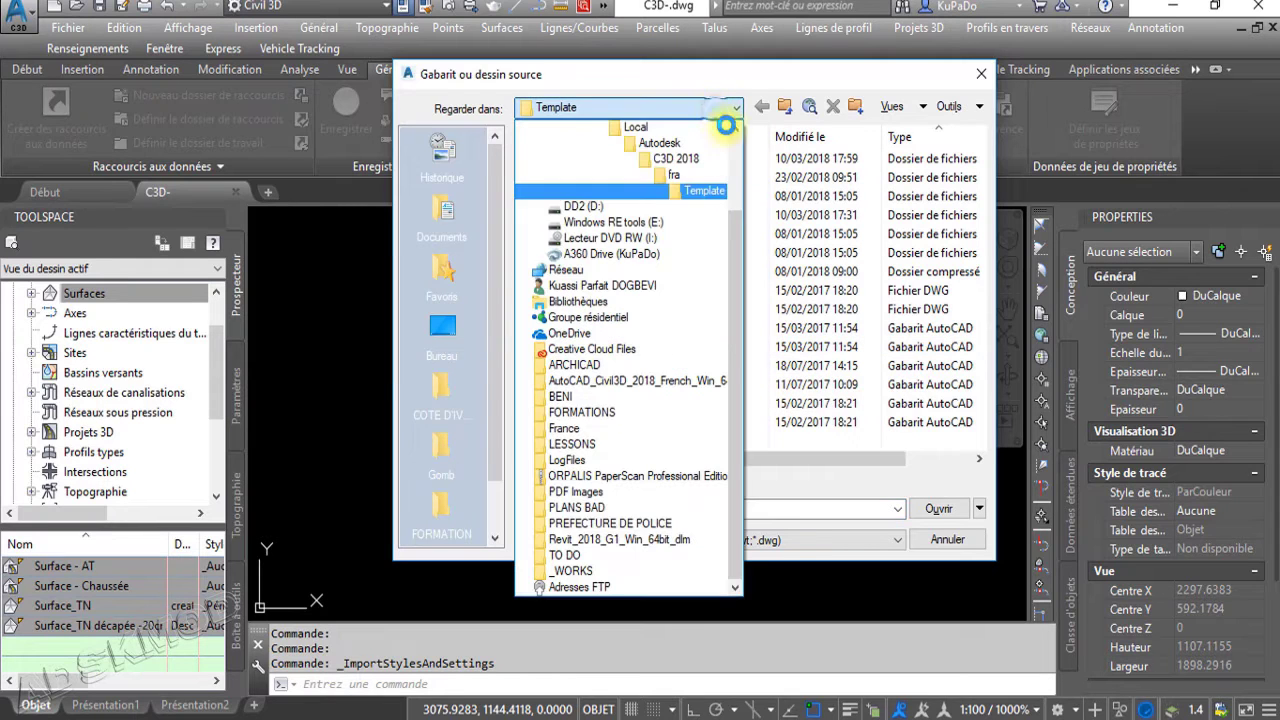
left_click_drag(737, 266, 740, 163)
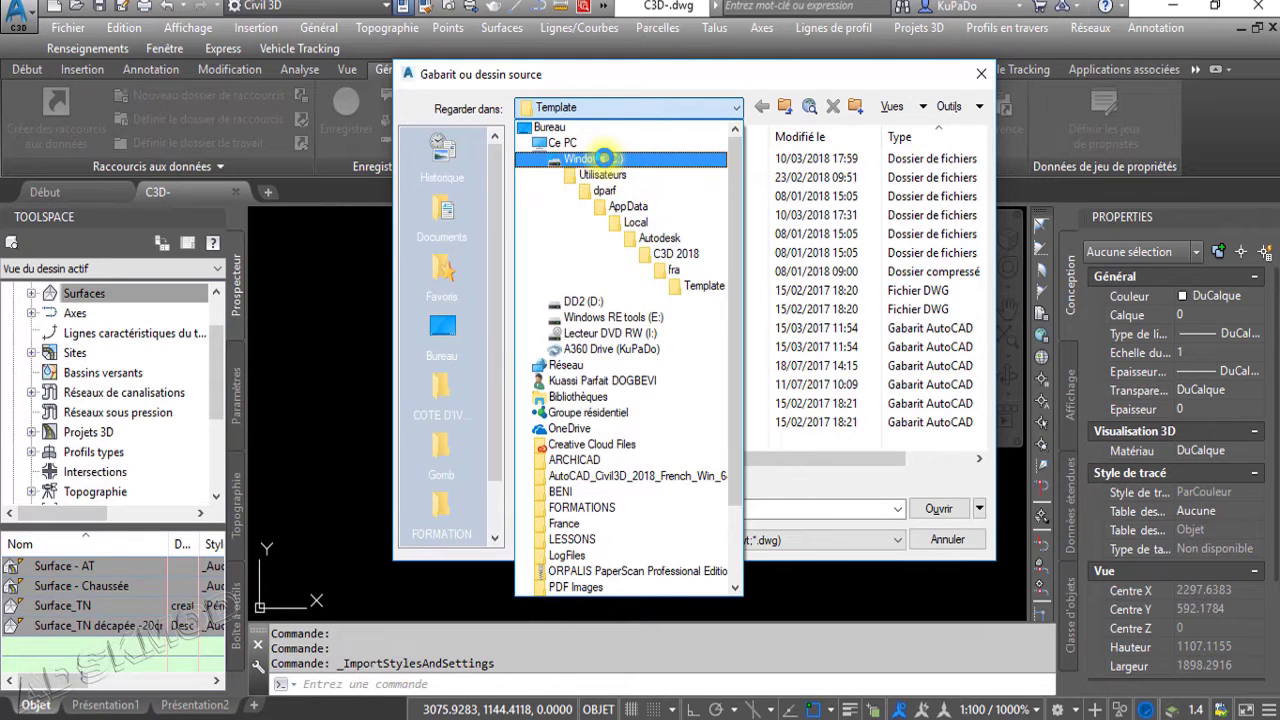
left_click(606, 158)
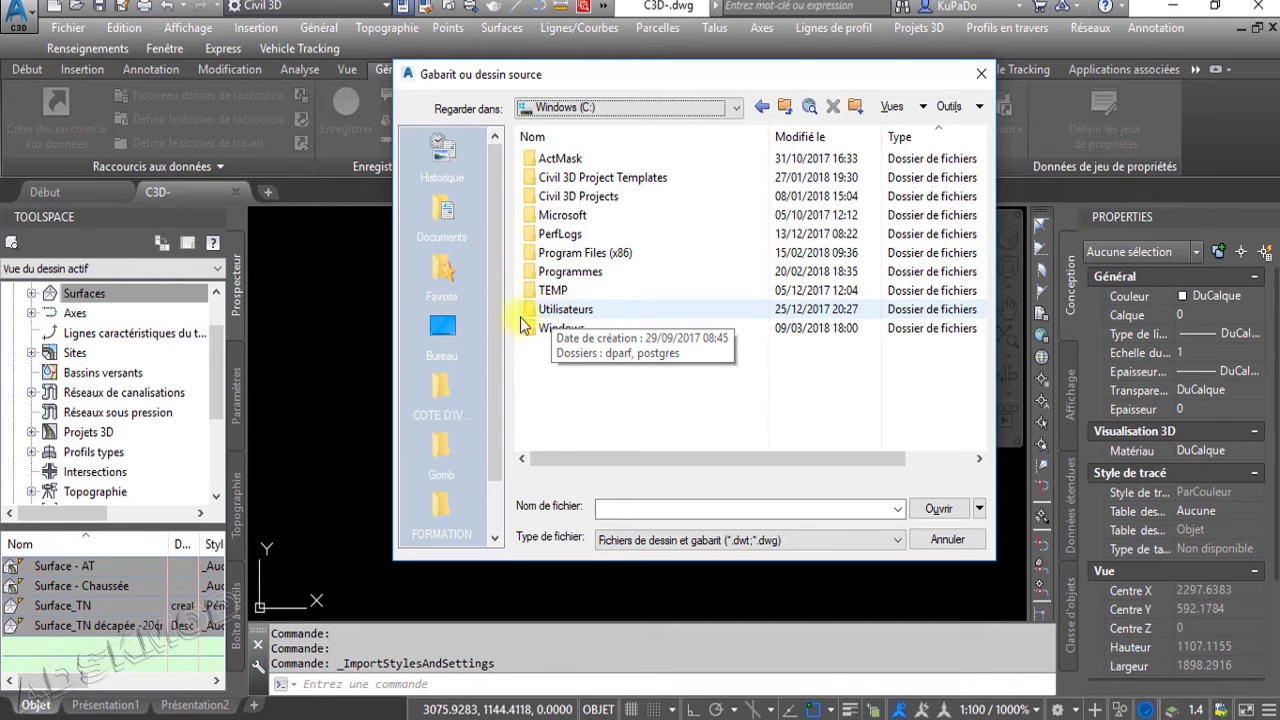
double_click(583, 312)
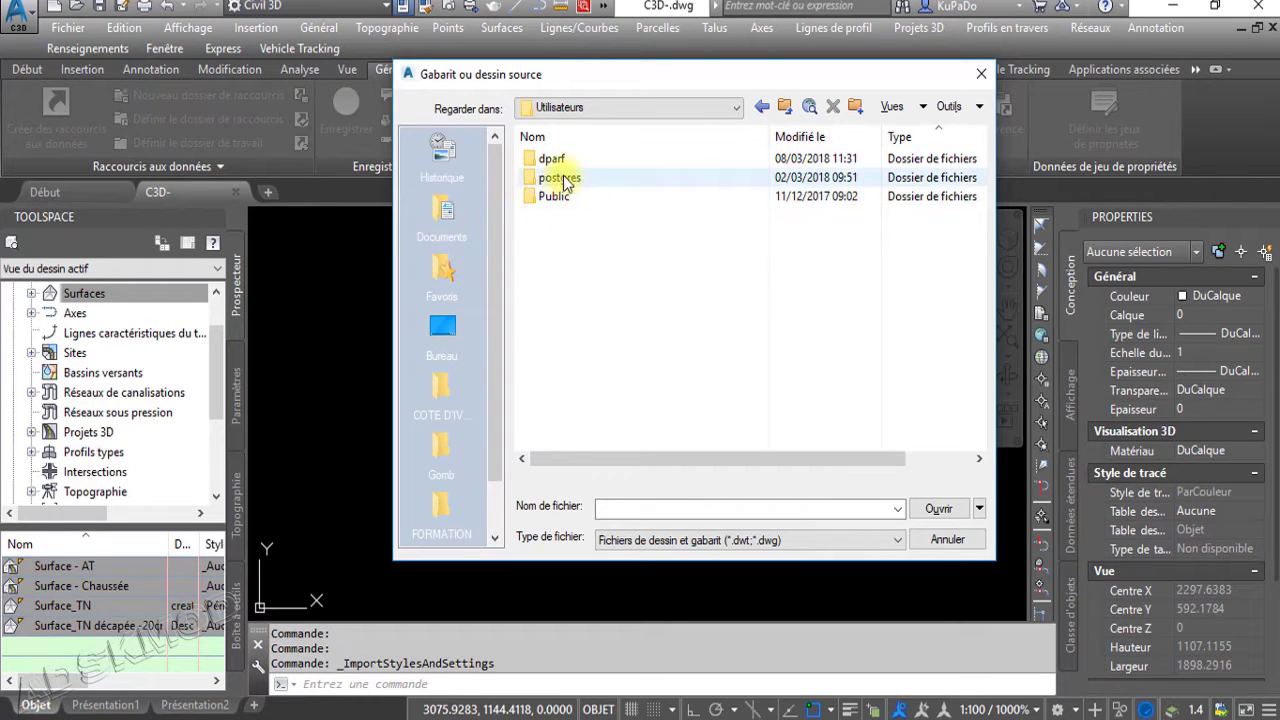
mouse_move(576, 197)
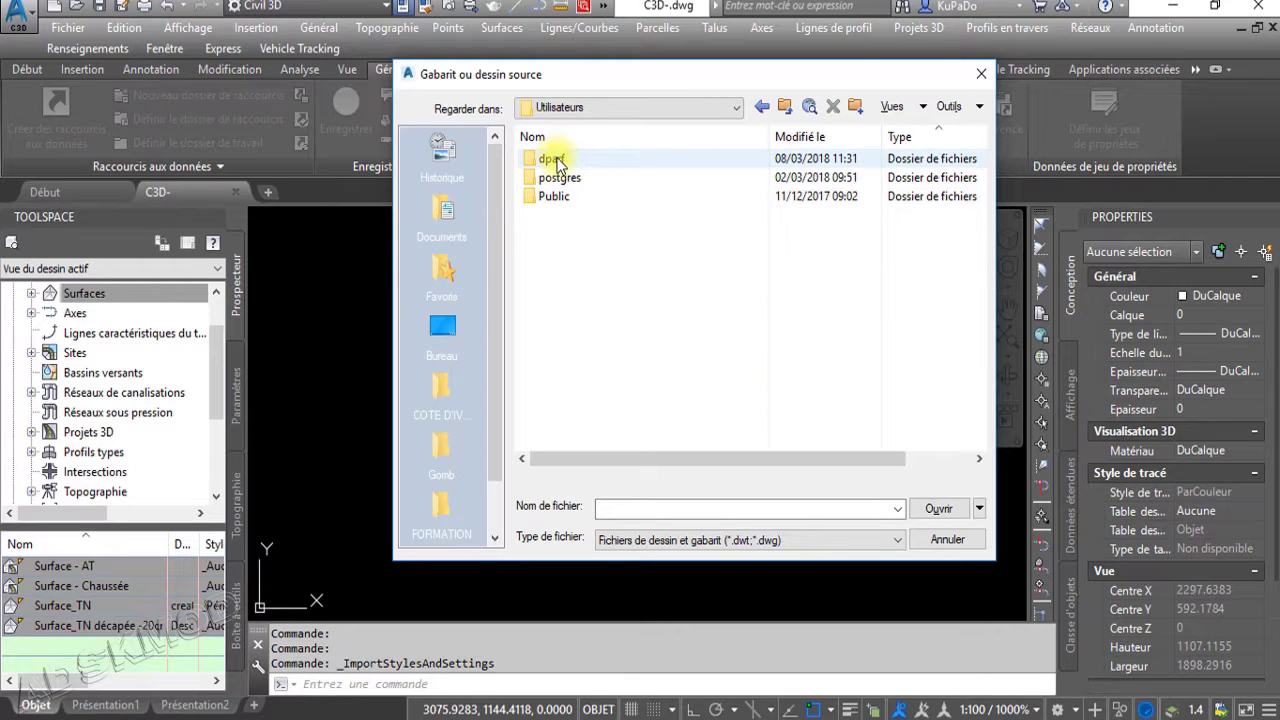
double_click(556, 162)
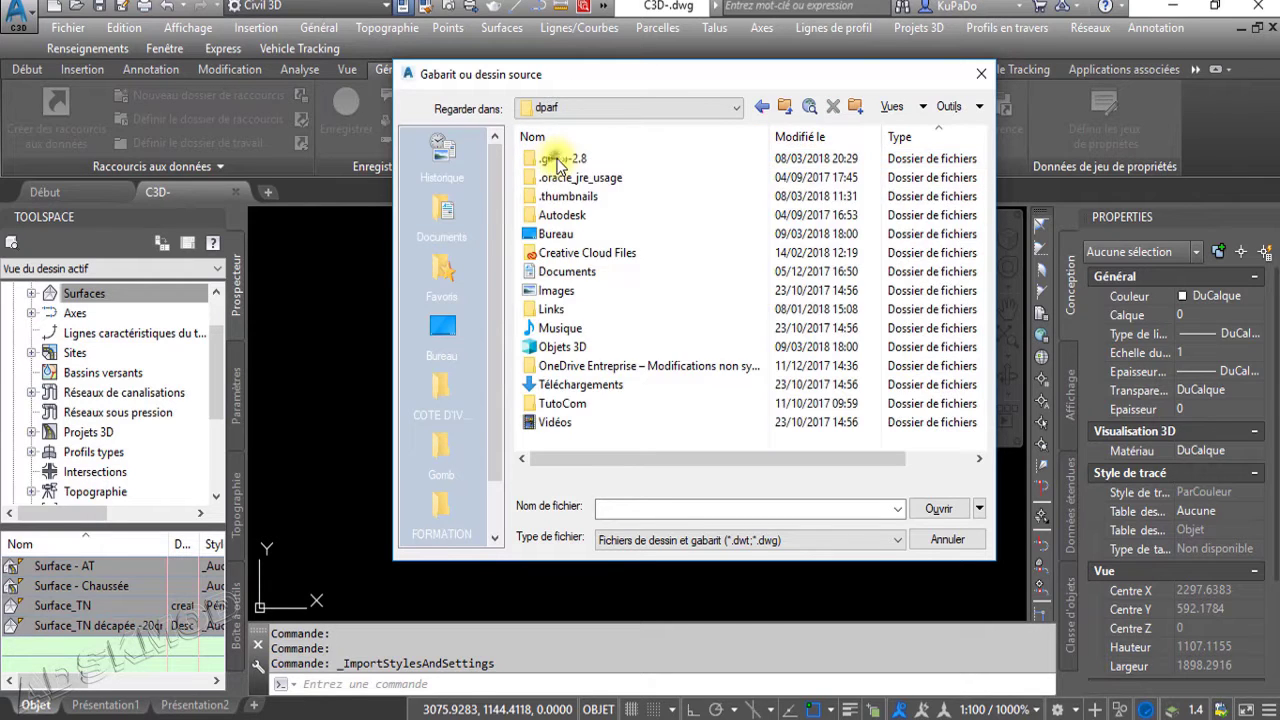
mouse_move(645, 241)
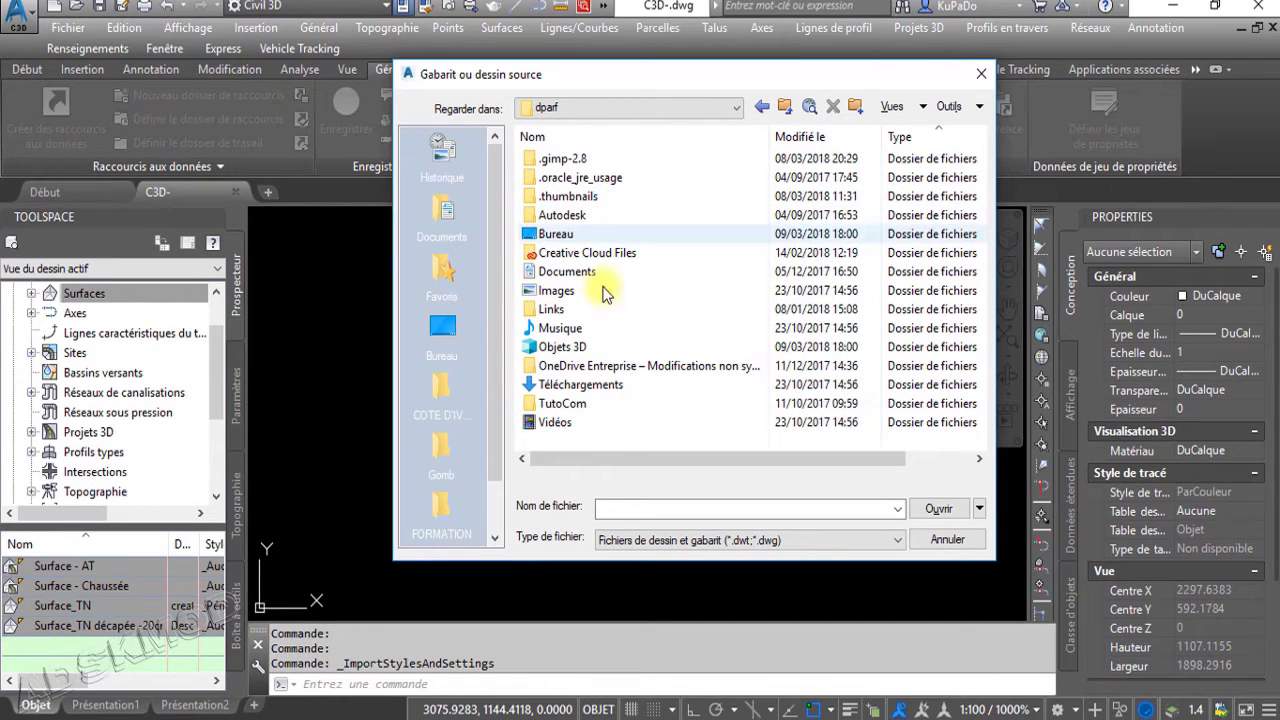
left_click(664, 511)
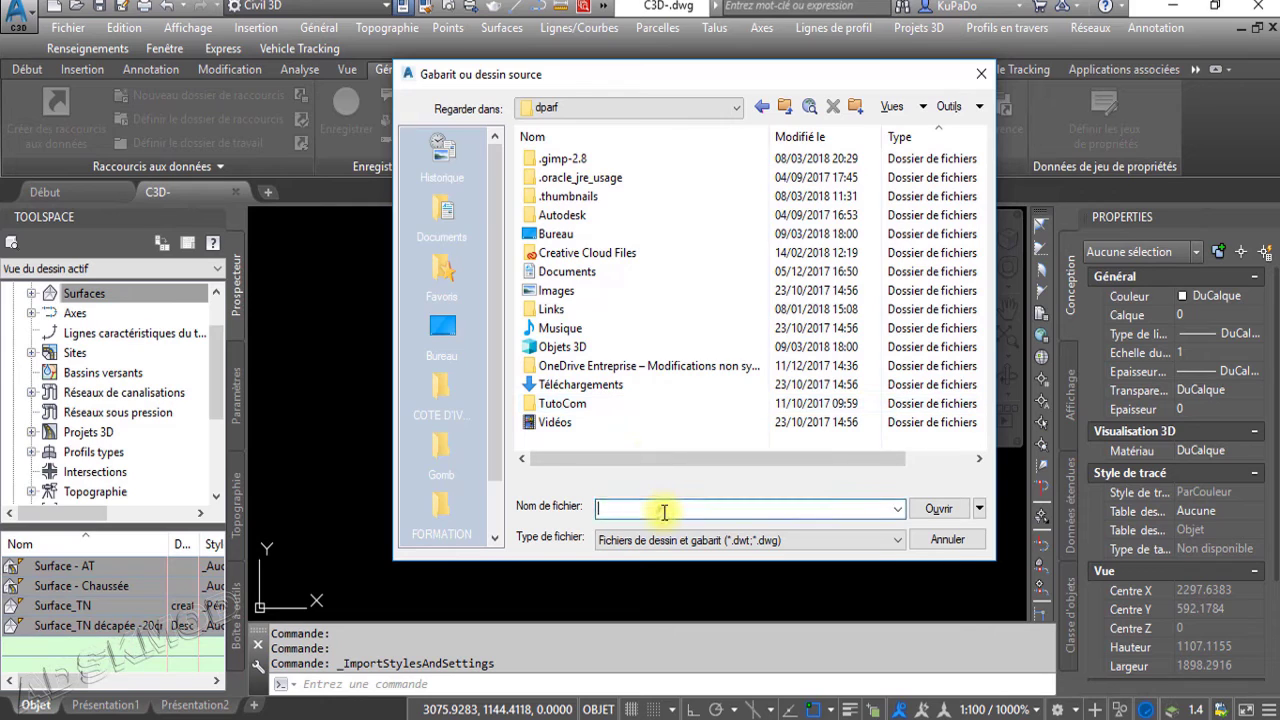
type("appdata")
key("Return")
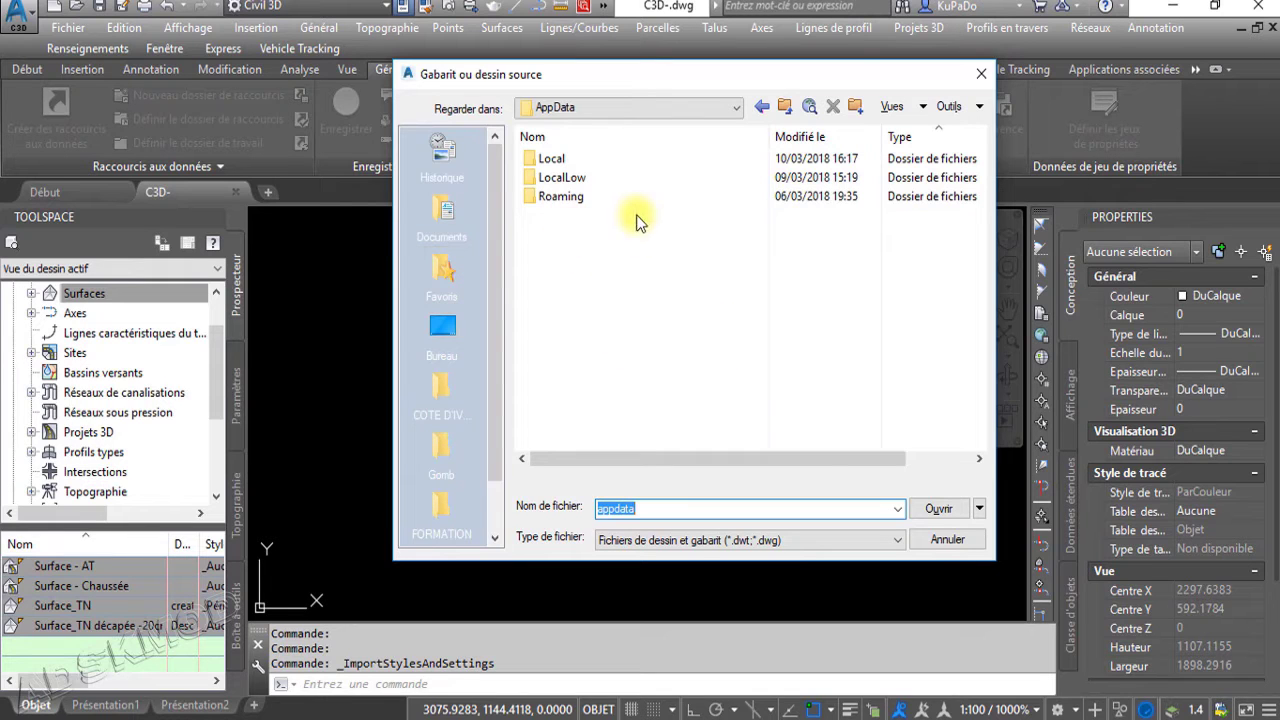
Browse from Local through Autodesk, C3D 2018 and fra to the Template folder, and cancel the template selection
double_click(552, 159)
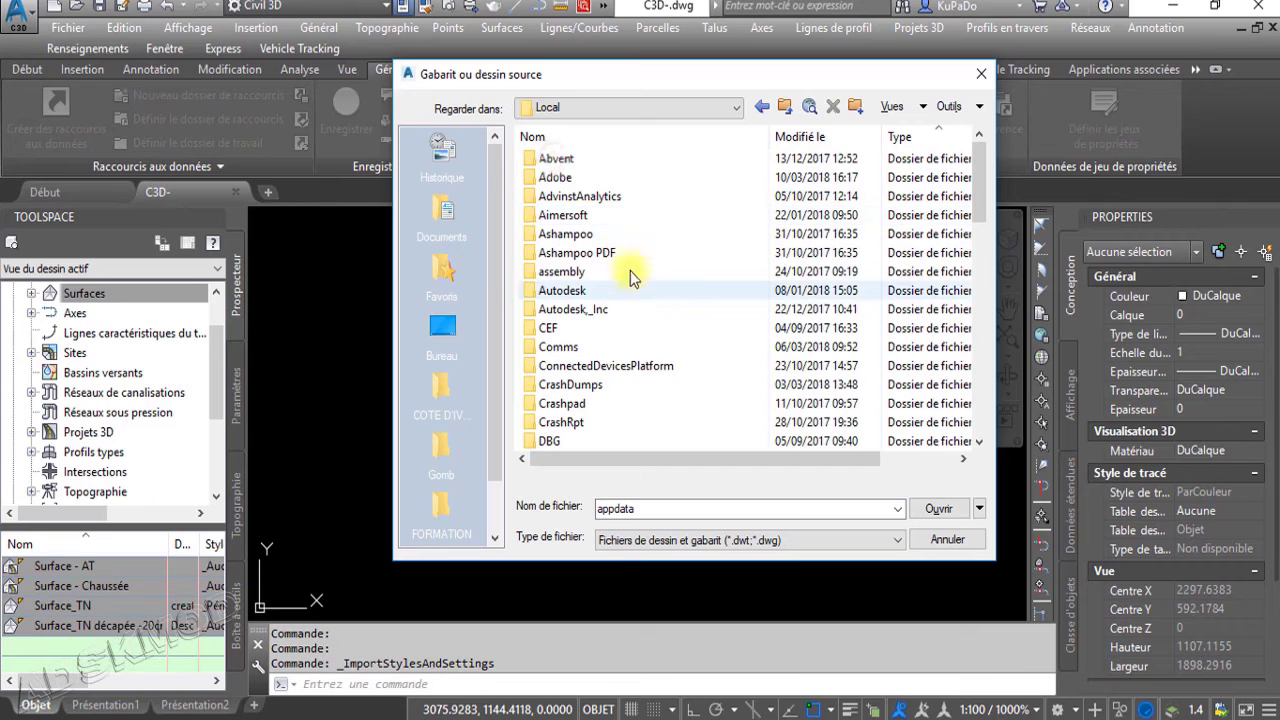
double_click(578, 290)
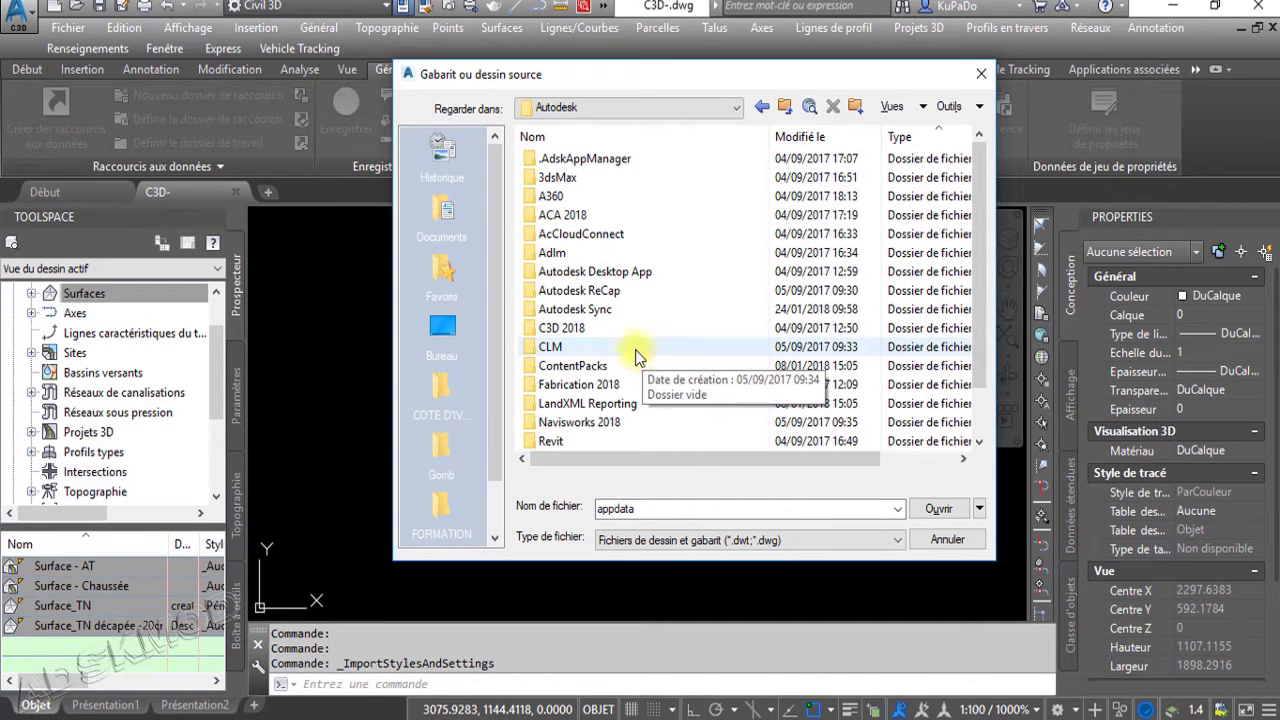
double_click(566, 326)
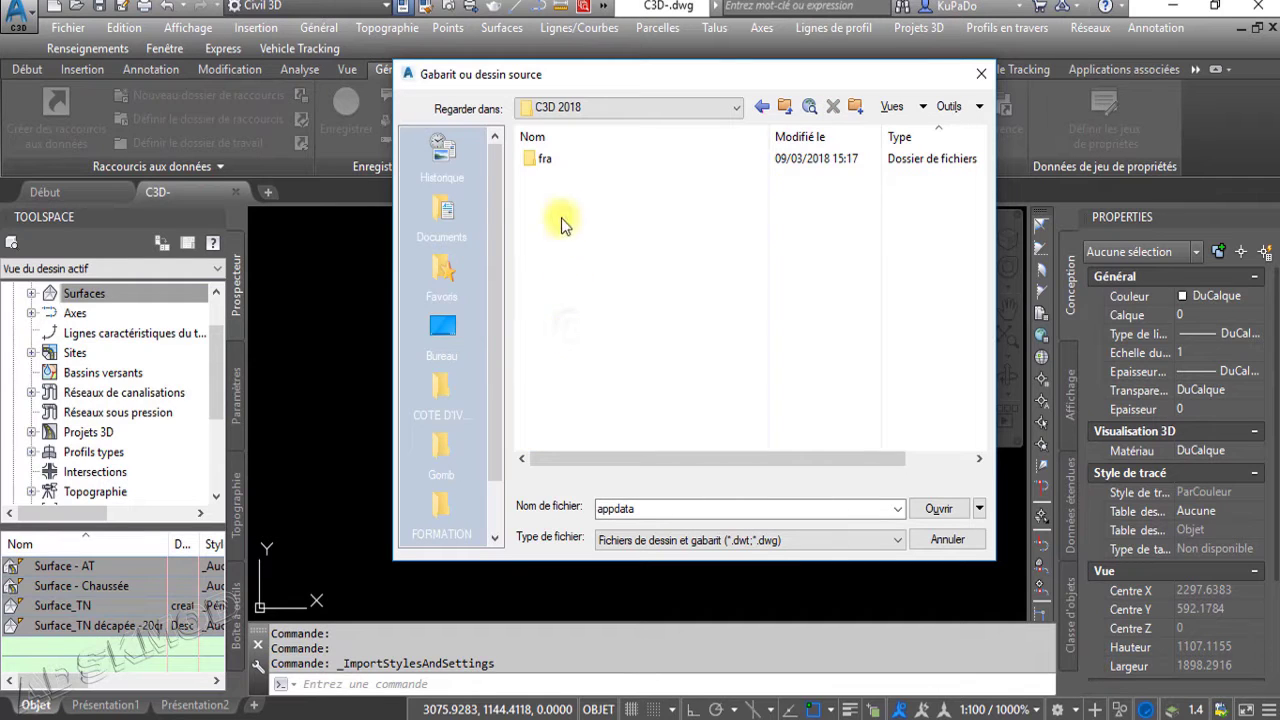
double_click(544, 160)
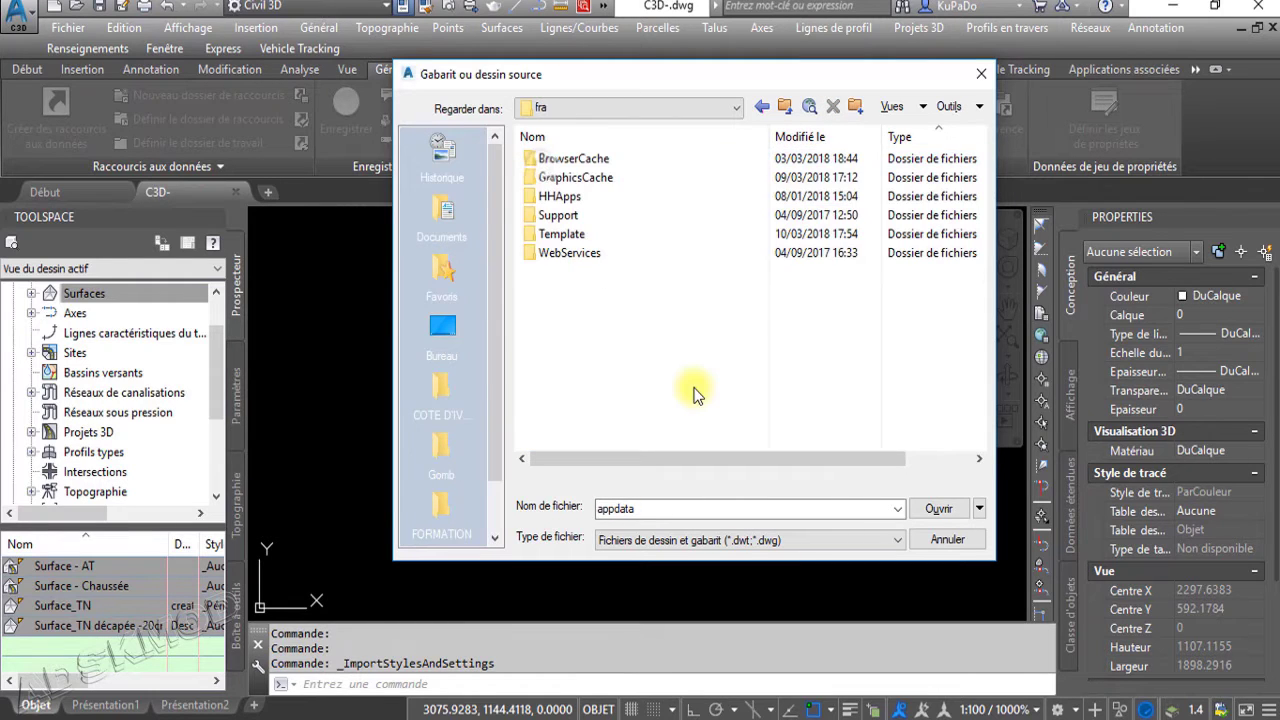
double_click(565, 234)
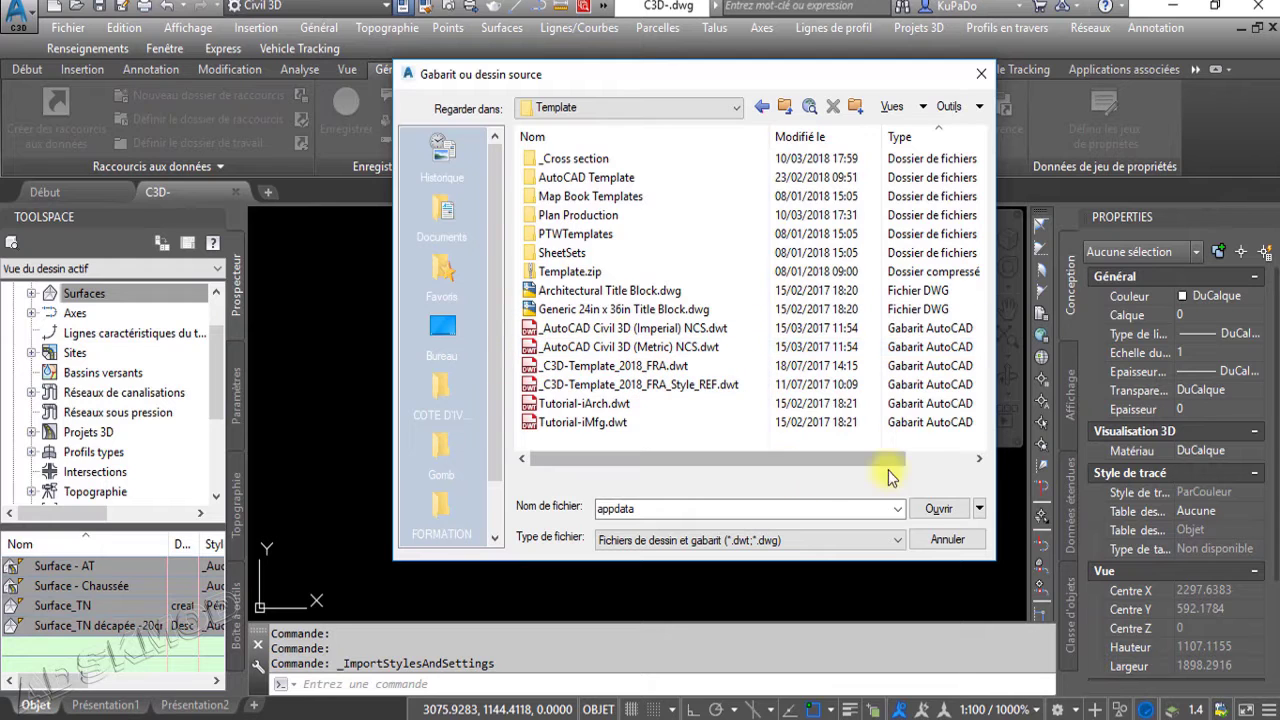
left_click_drag(852, 80, 700, 142)
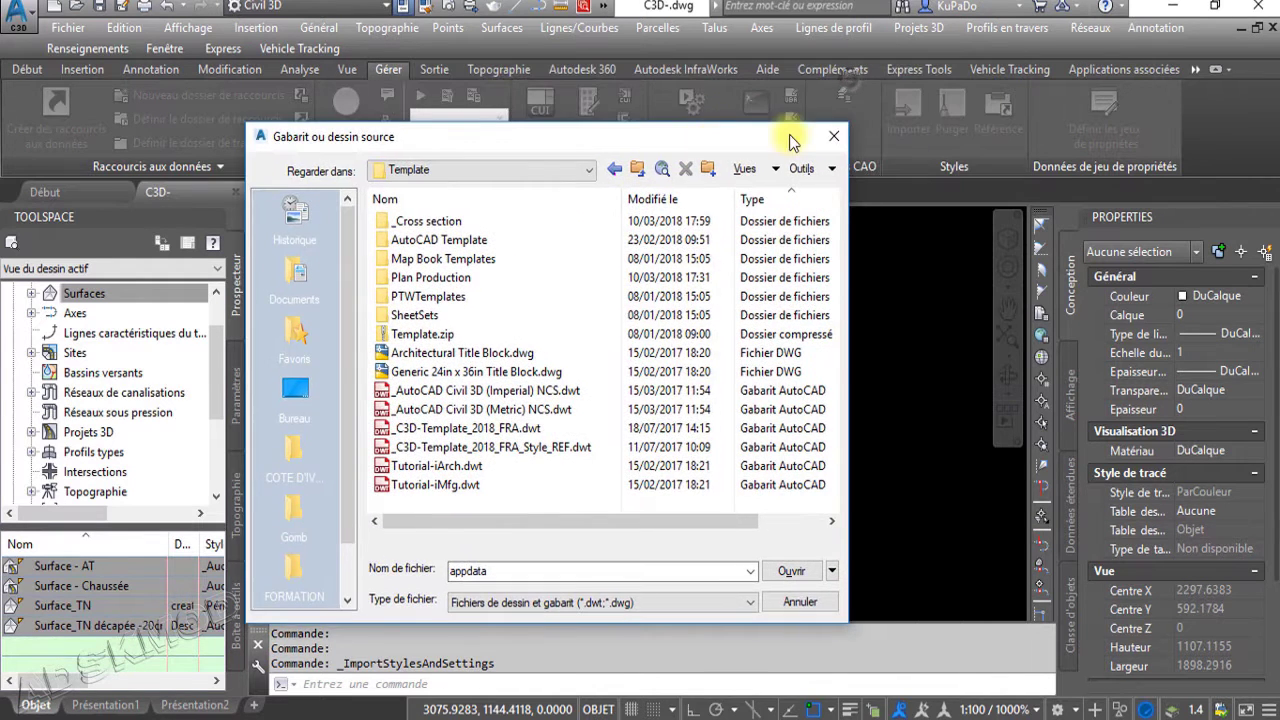
left_click(829, 138)
Restart the style import and browse from drive C: through the user's profile folder to appdata again
left_click(910, 115)
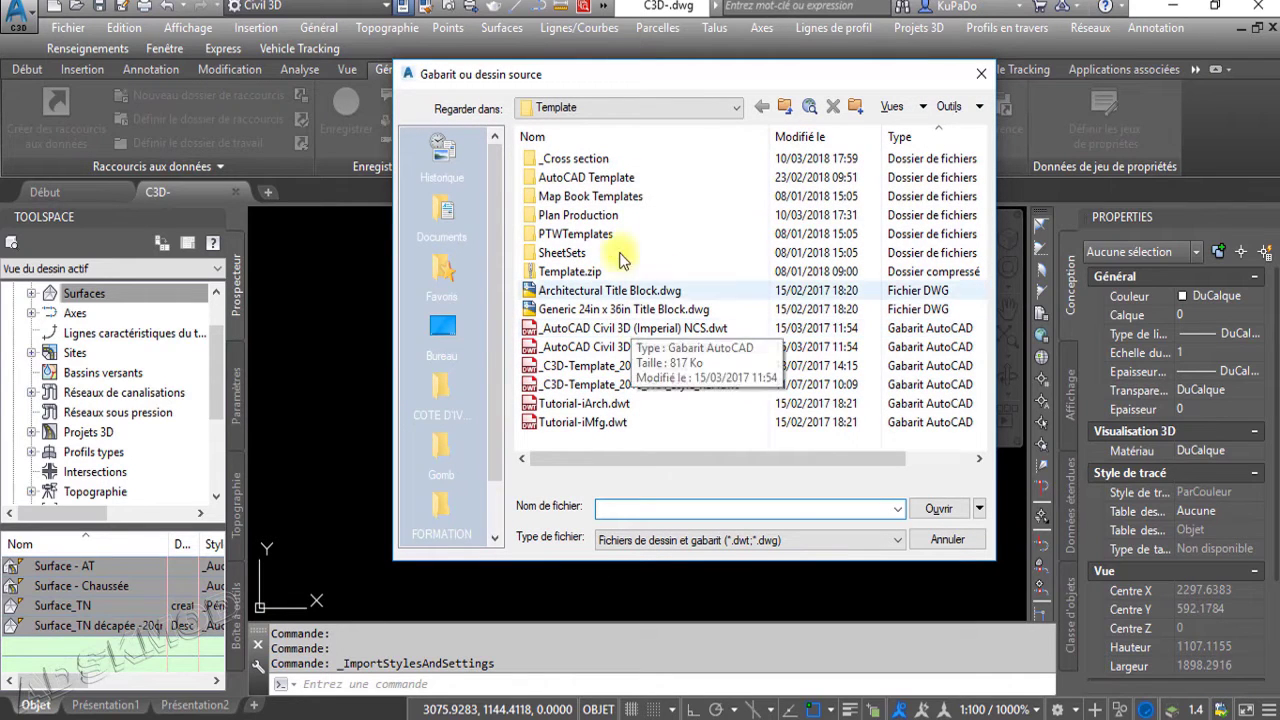
left_click(644, 109)
scroll(620, 250, "up", 2)
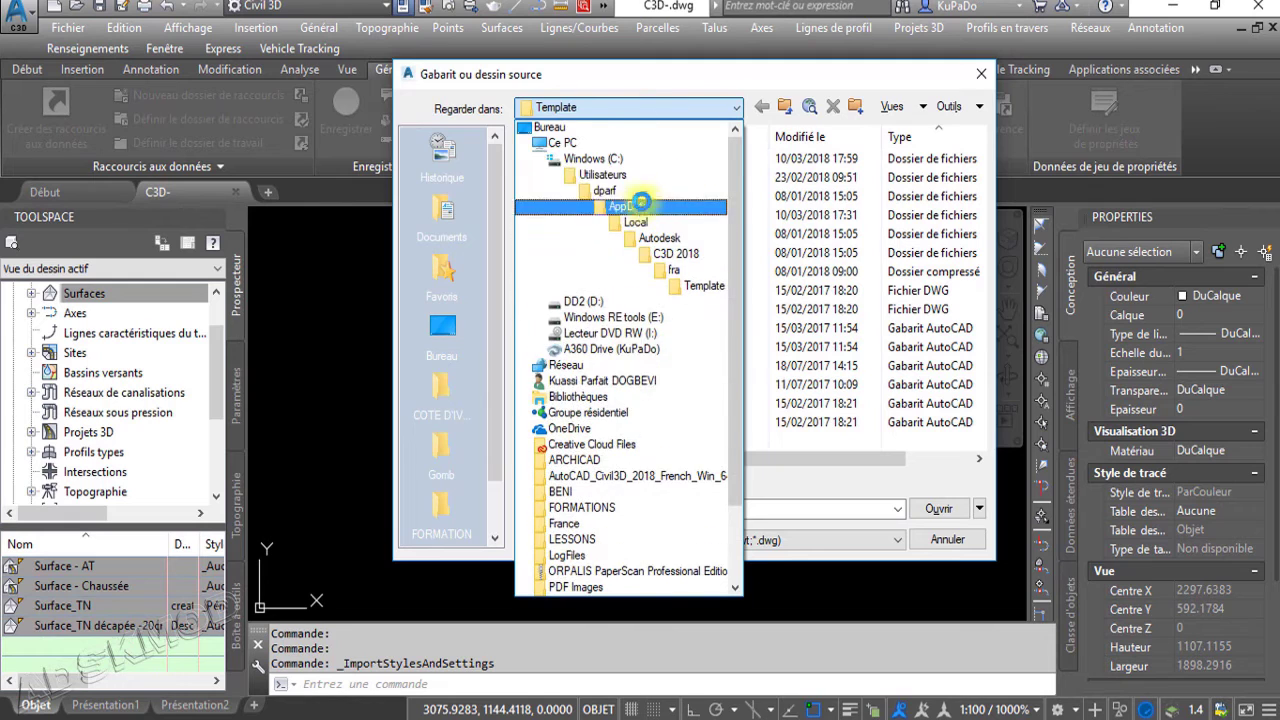
left_click(588, 163)
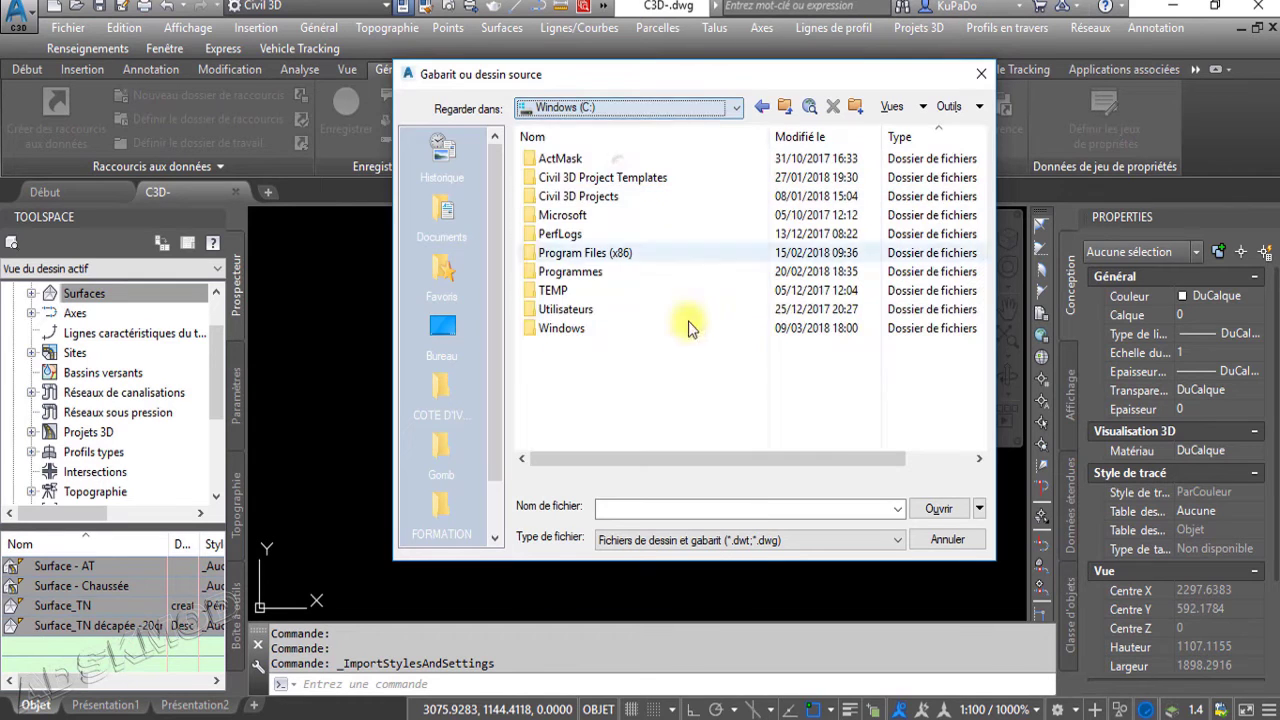
double_click(562, 309)
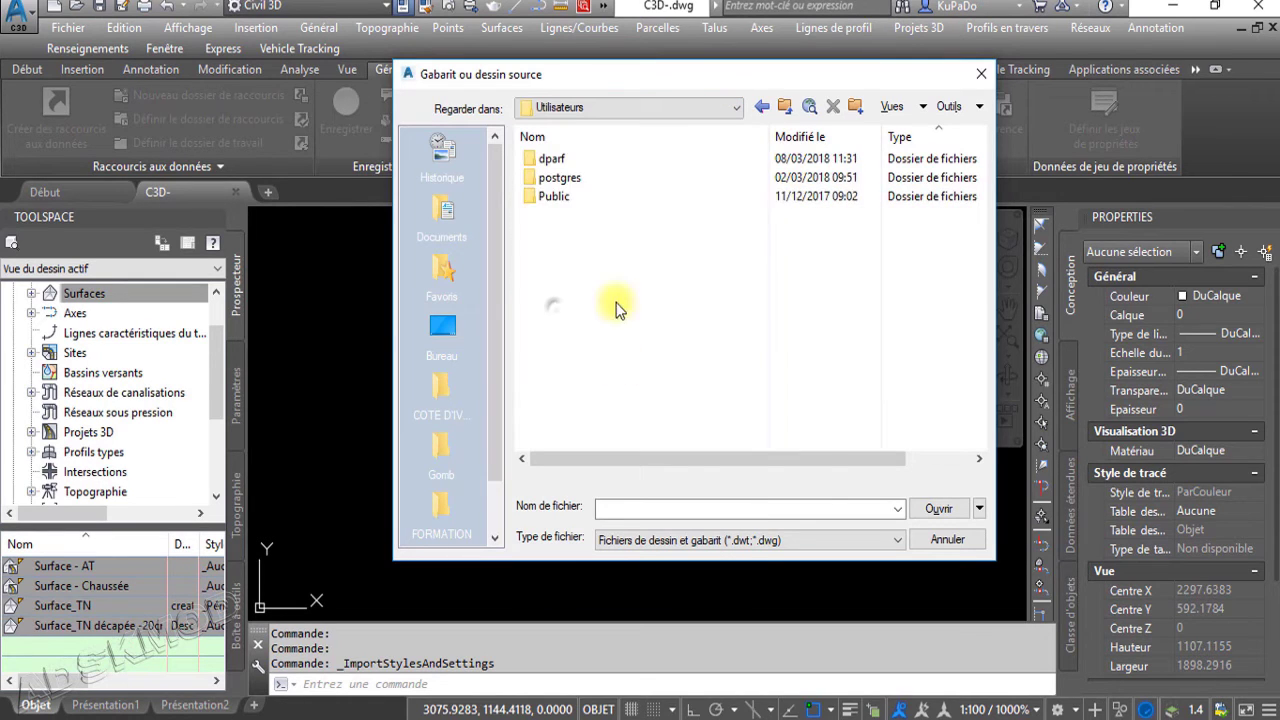
double_click(553, 160)
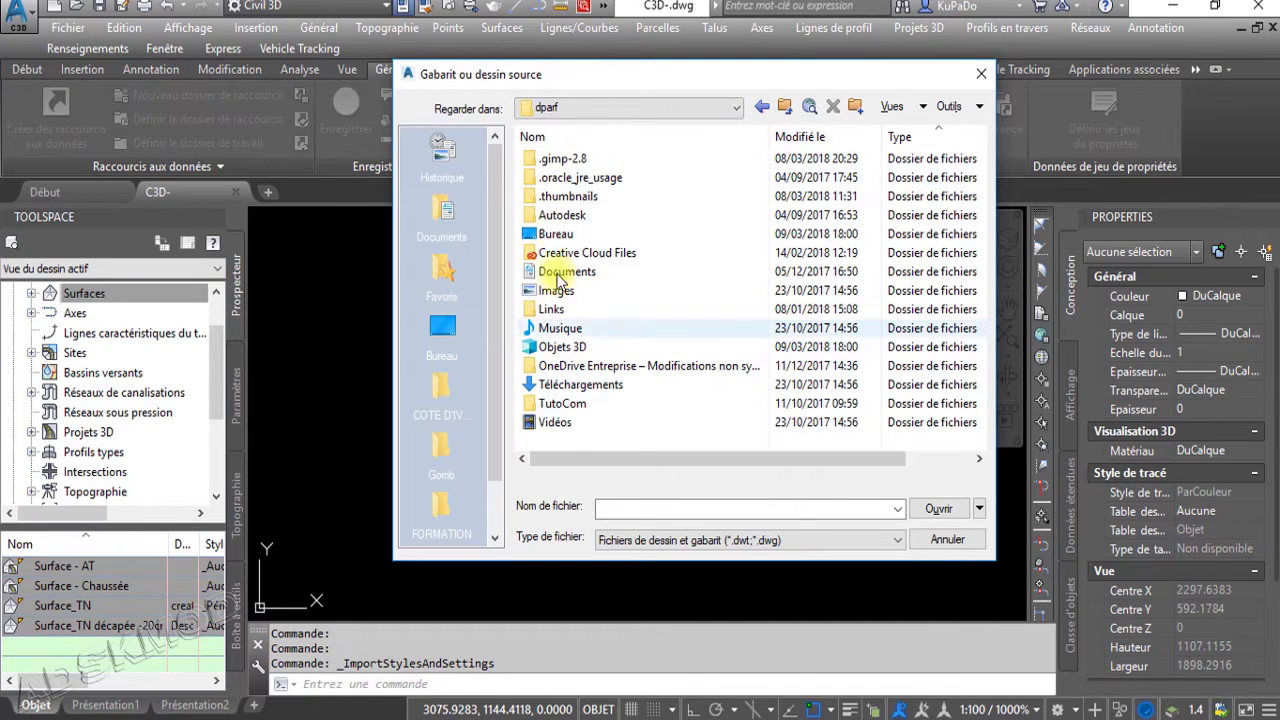
left_click(632, 510)
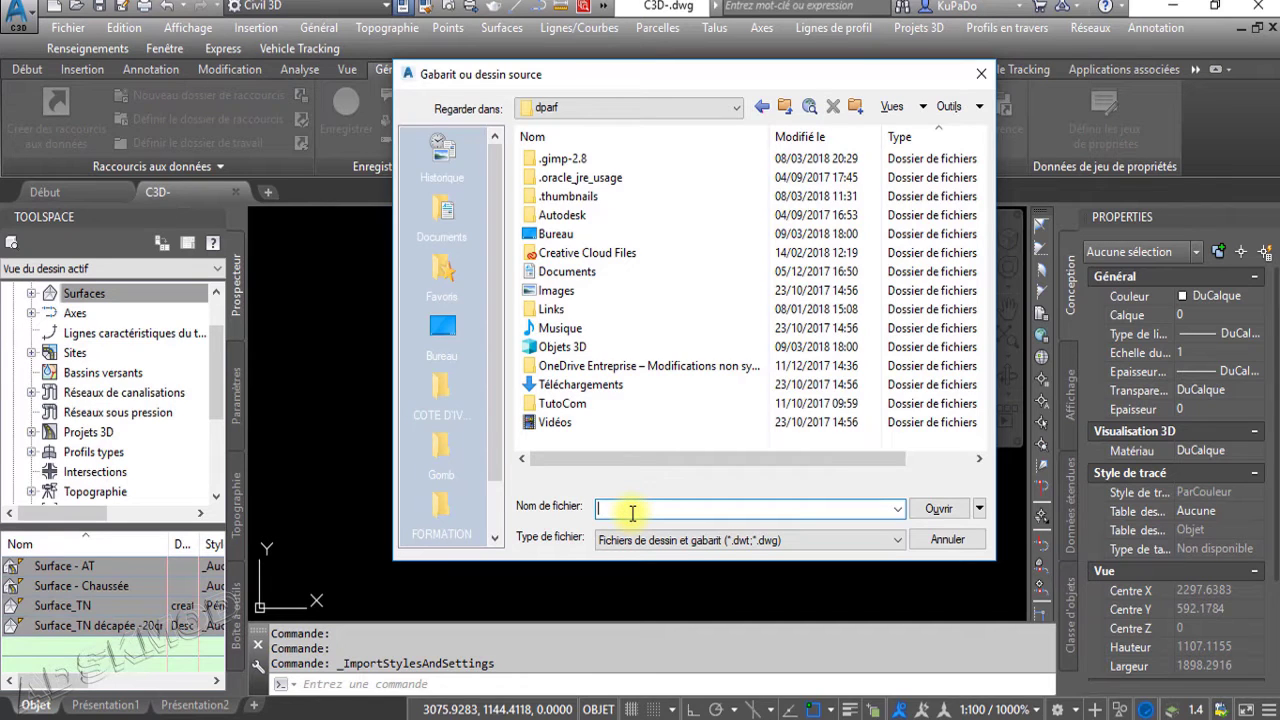
type("a")
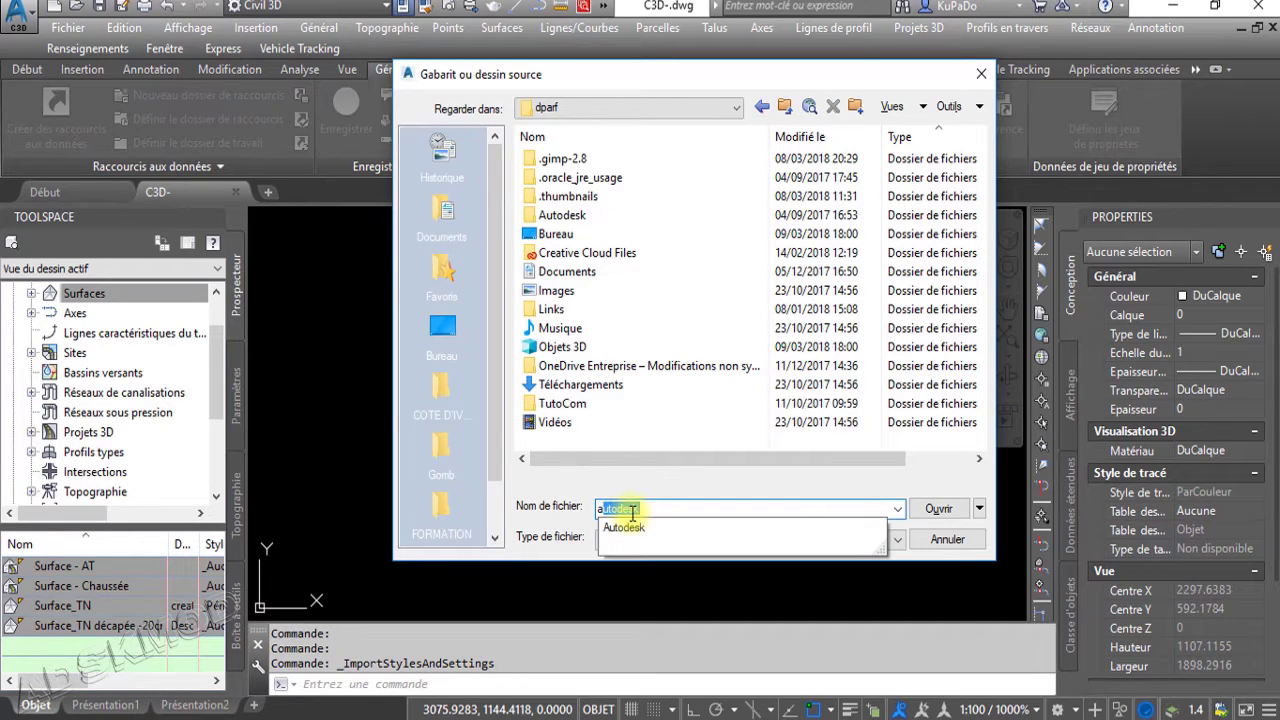
type("ppd")
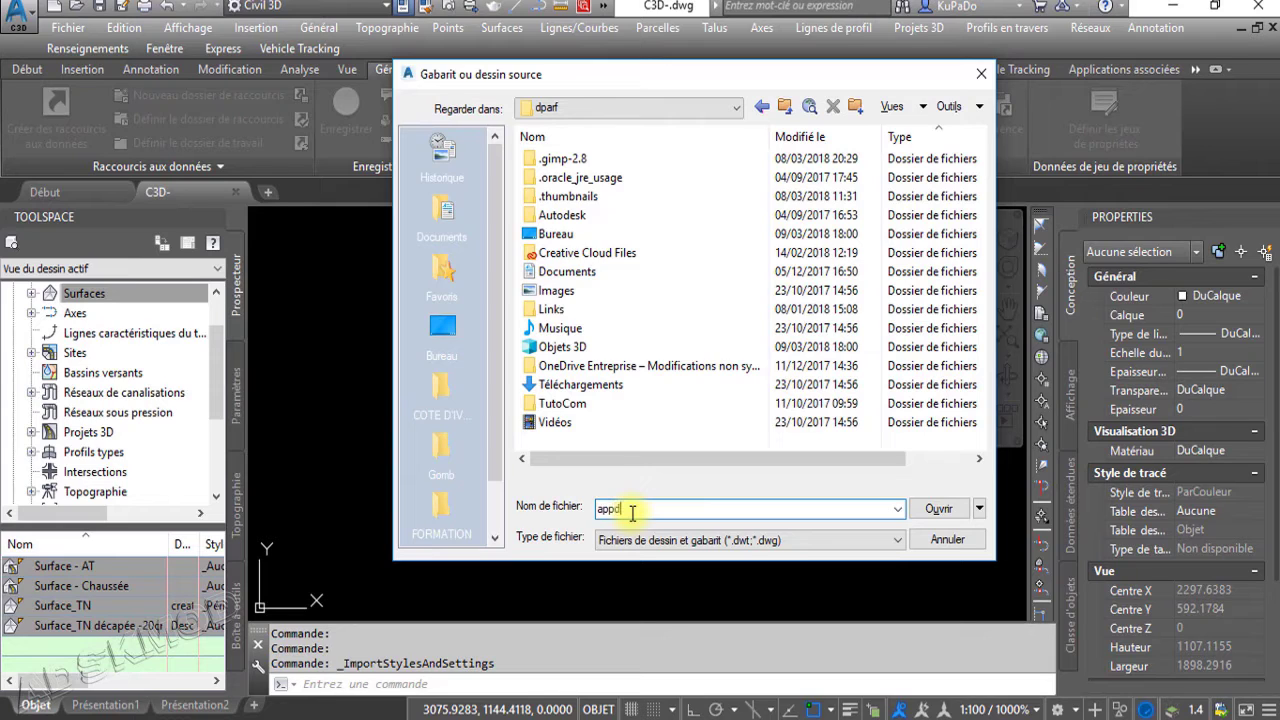
type("ata")
key("Return")
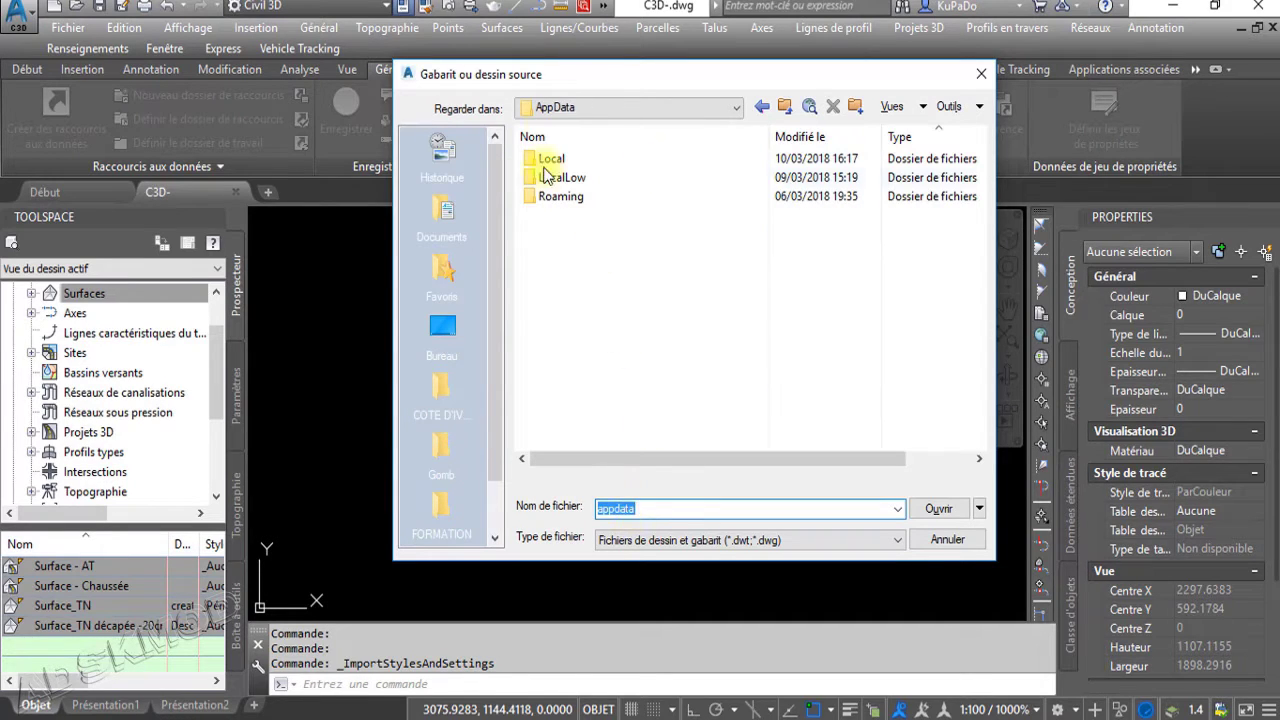
Show the path Local, Autodesk, C3D 2018, fra, Template inside AppData, view its template files and cancel the style import
left_click(720, 107)
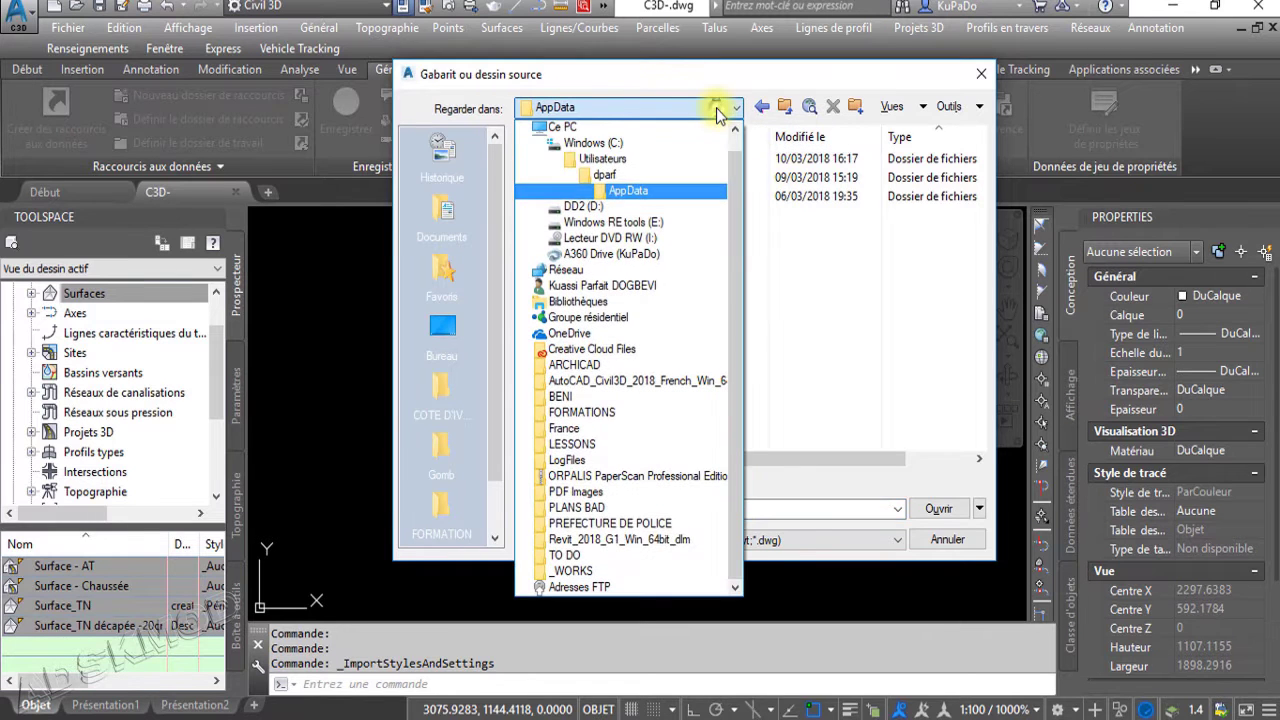
left_click(638, 192)
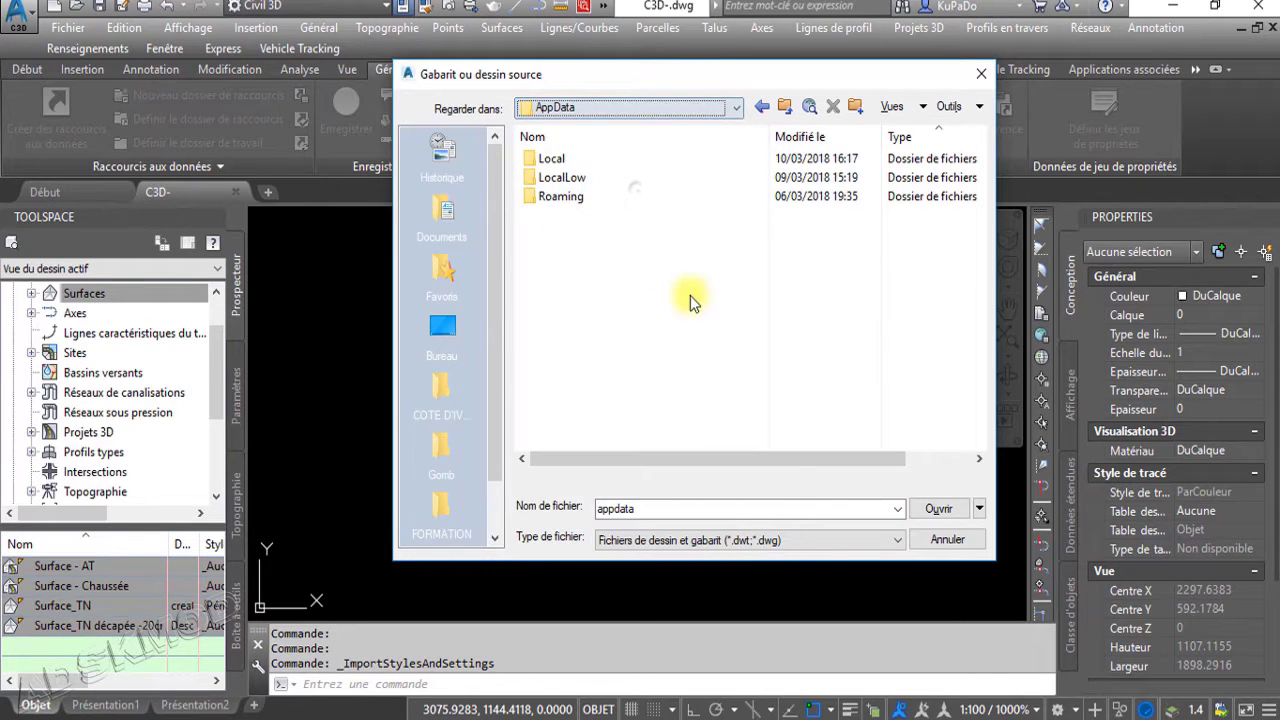
double_click(560, 160)
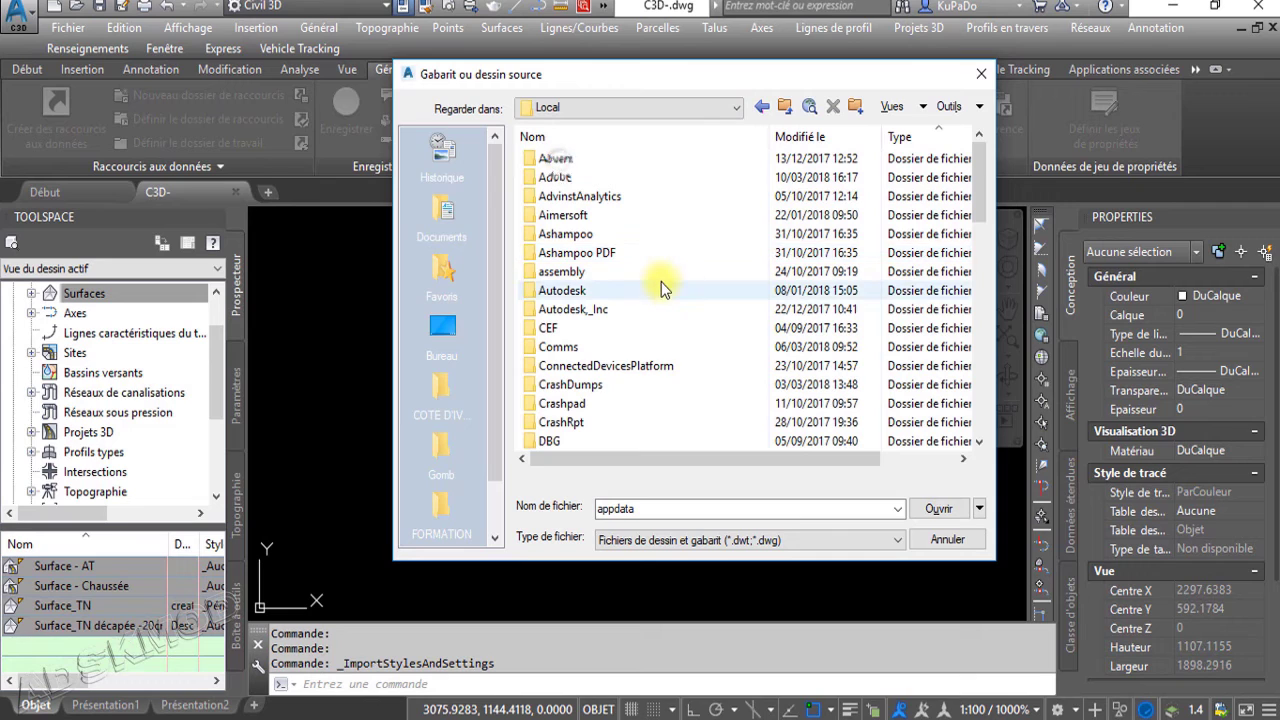
double_click(565, 290)
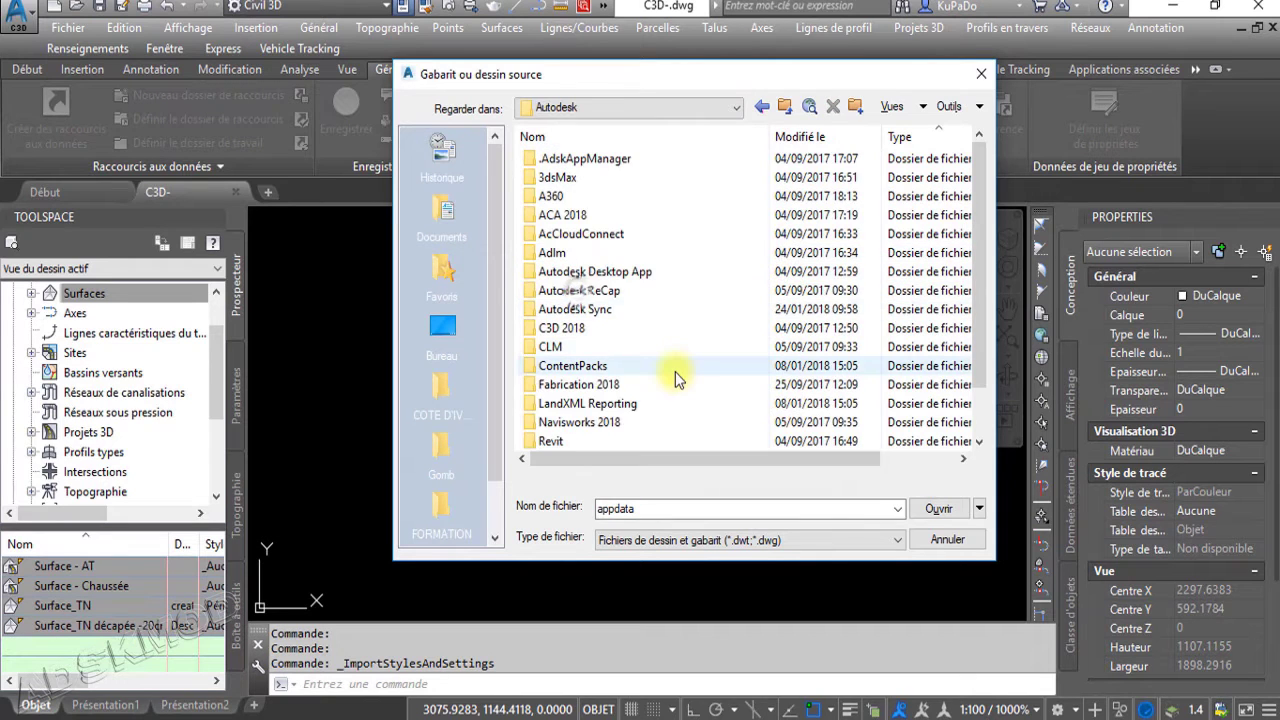
double_click(560, 328)
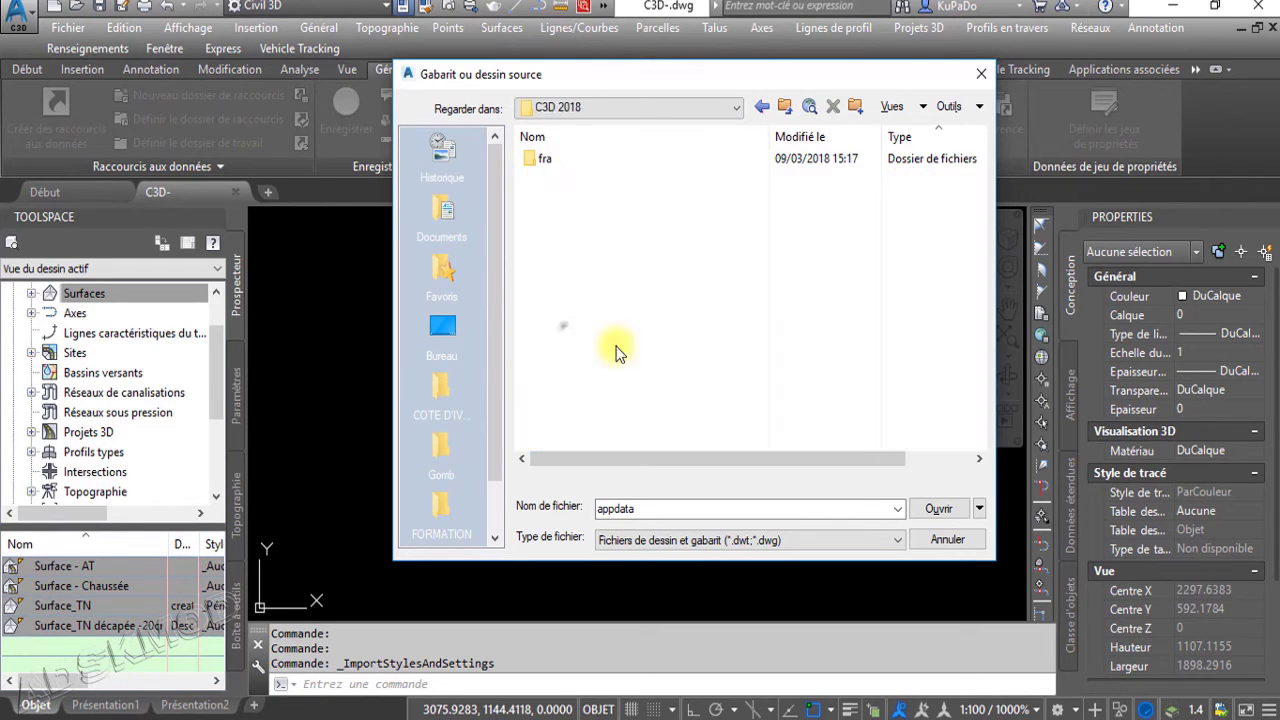
double_click(545, 162)
double_click(565, 236)
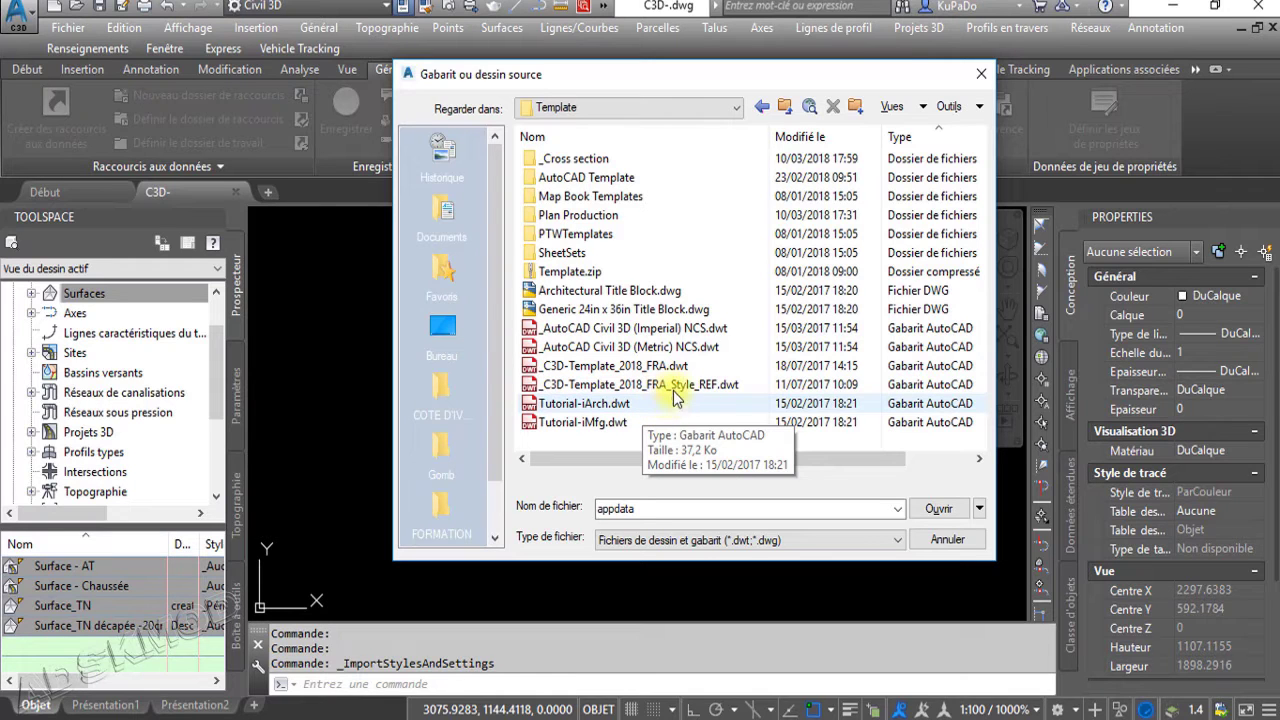
left_click(981, 73)
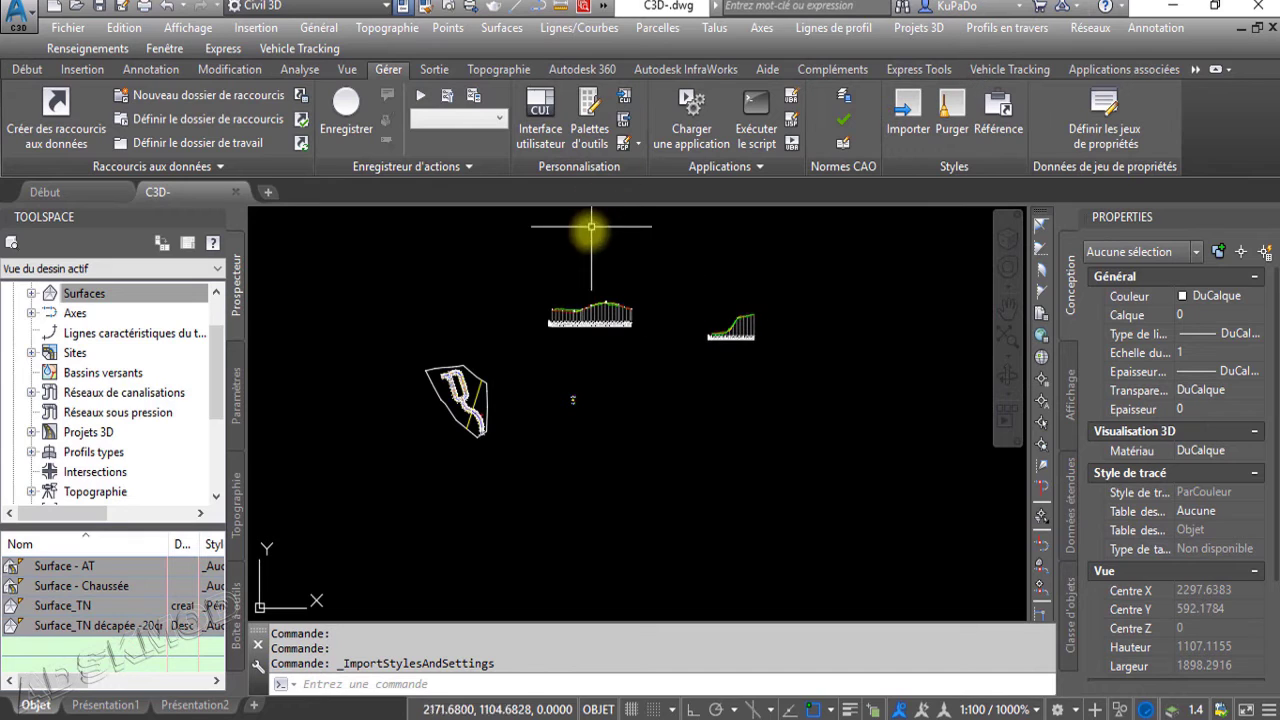
Start creating multiple section views, check the available section view styles and go to the data band settings
left_click(28, 69)
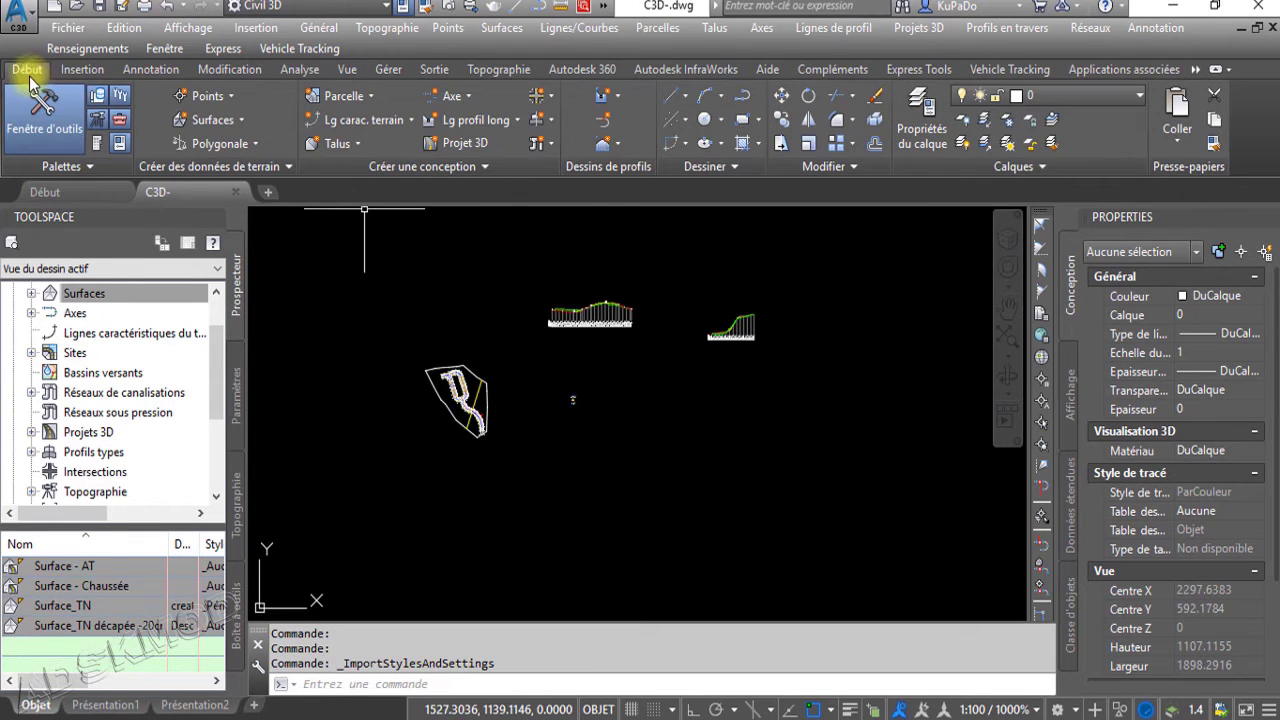
left_click(597, 148)
left_click(609, 175)
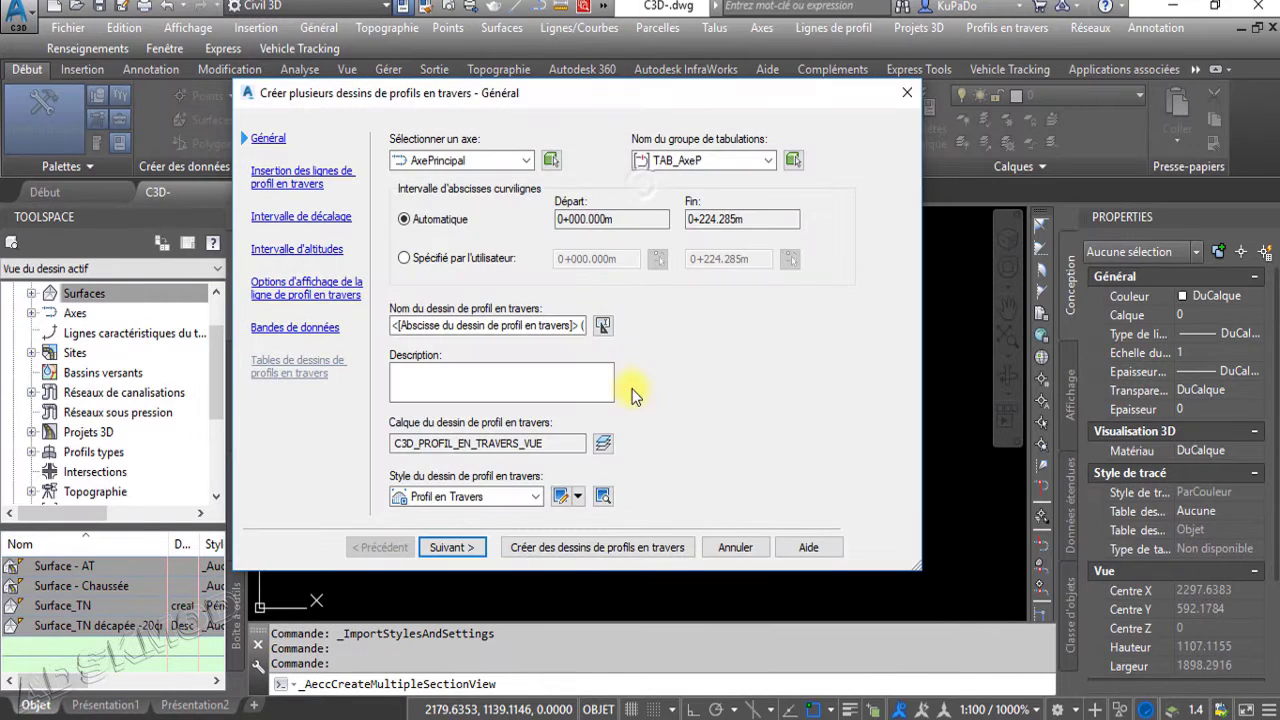
left_click(533, 498)
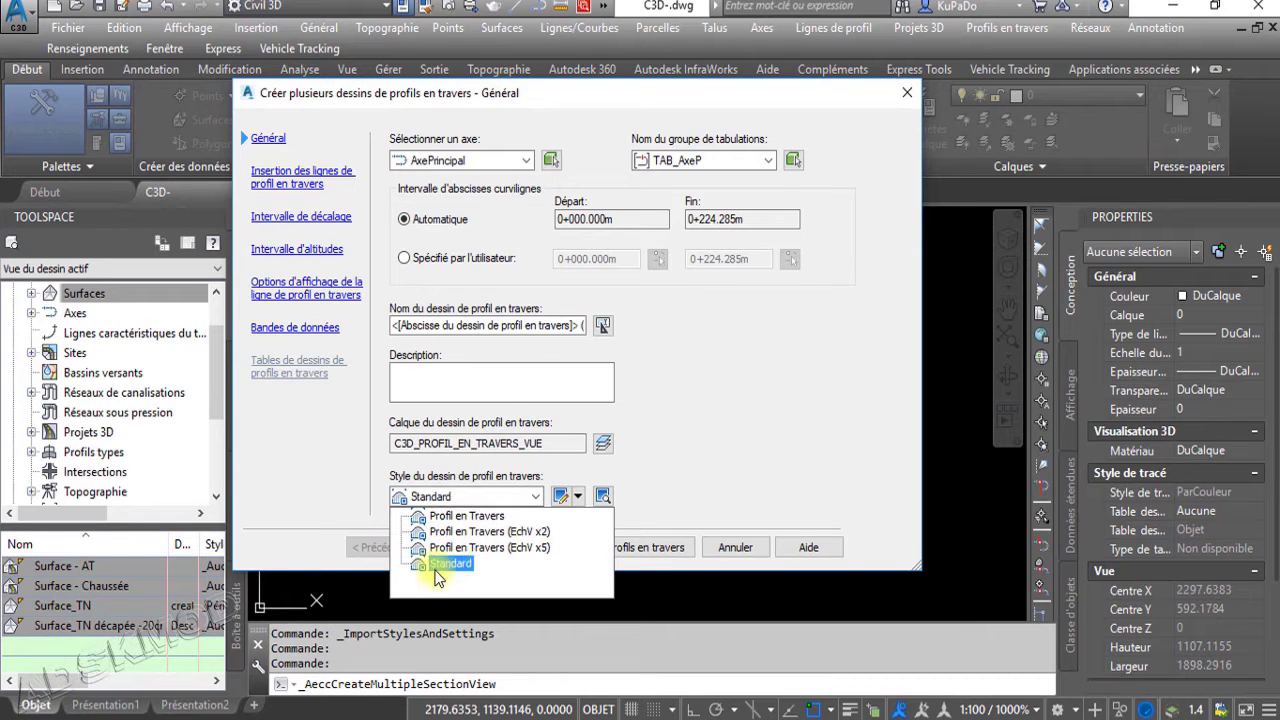
left_click(766, 456)
left_click(292, 328)
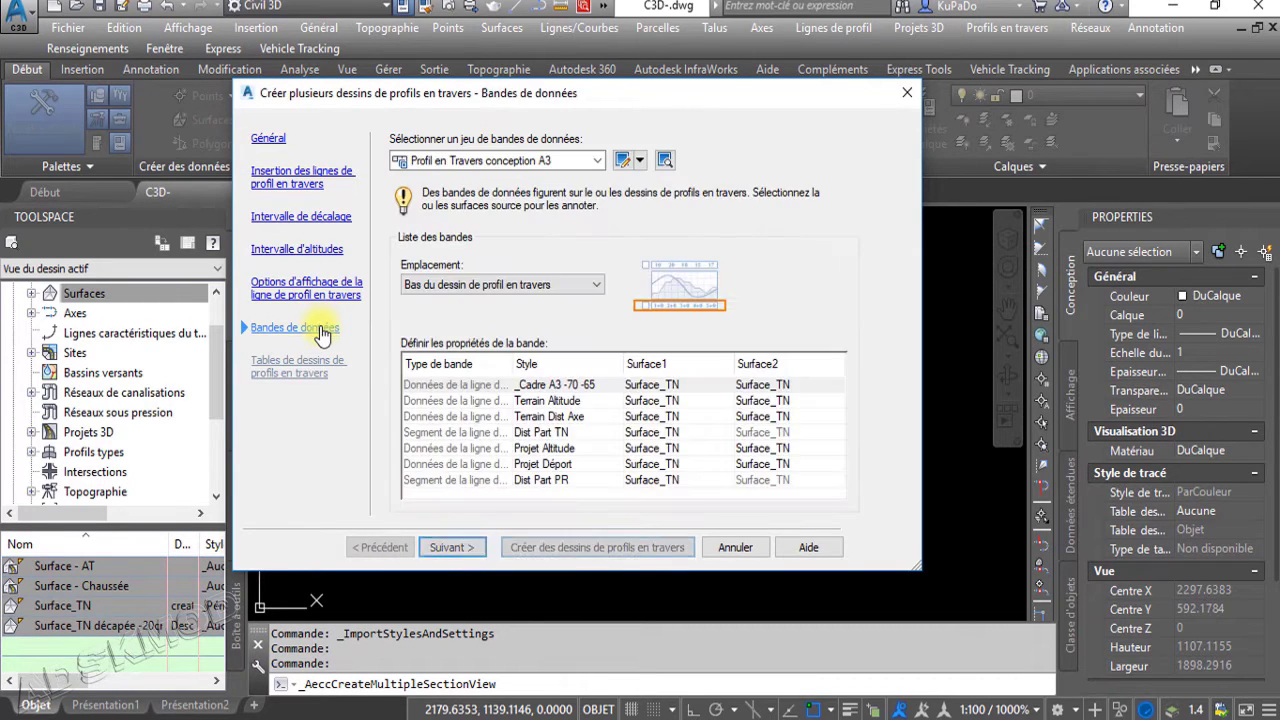
Check the available data band sets and the section view style for multiple section views, and cancel the creation
left_click(510, 162)
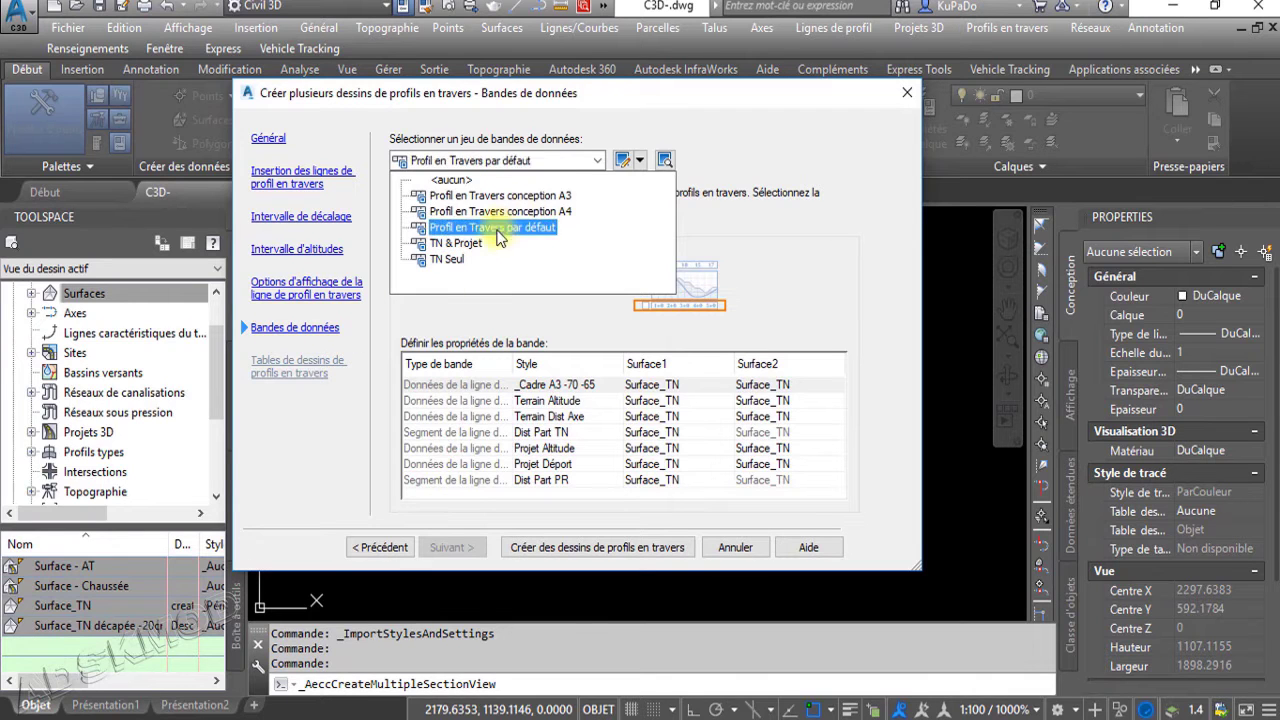
left_click(266, 138)
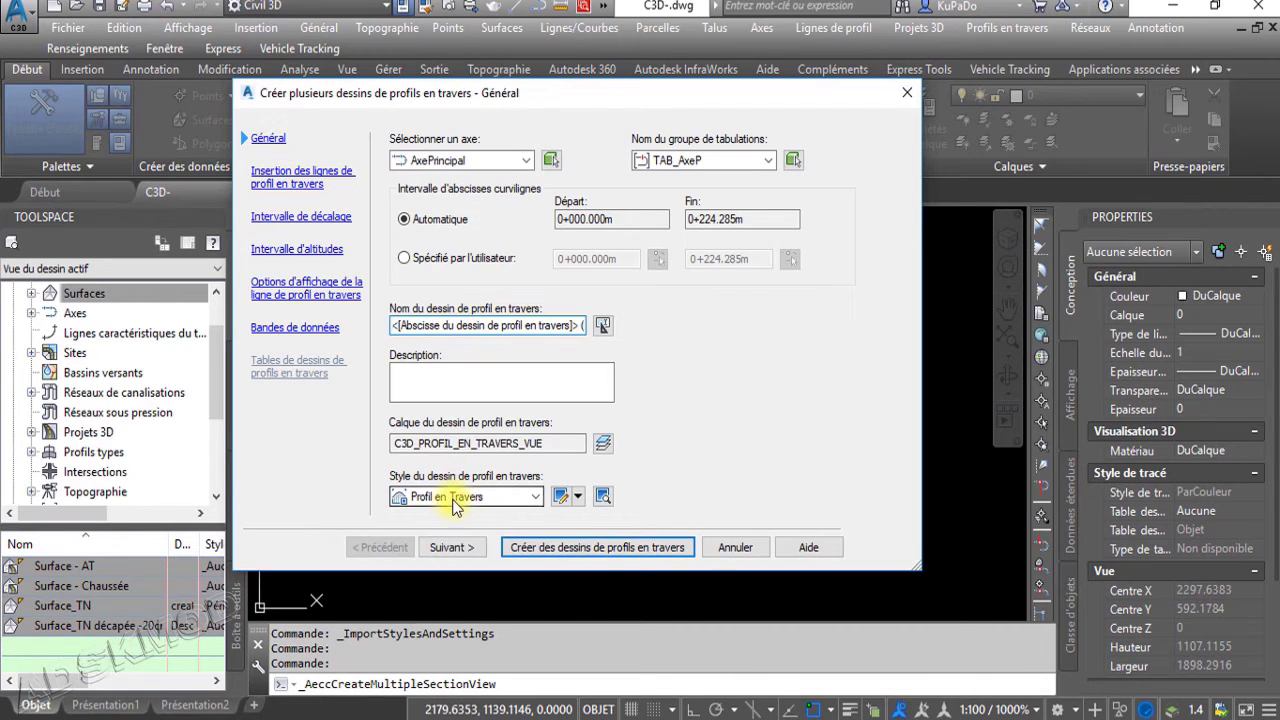
left_click(533, 496)
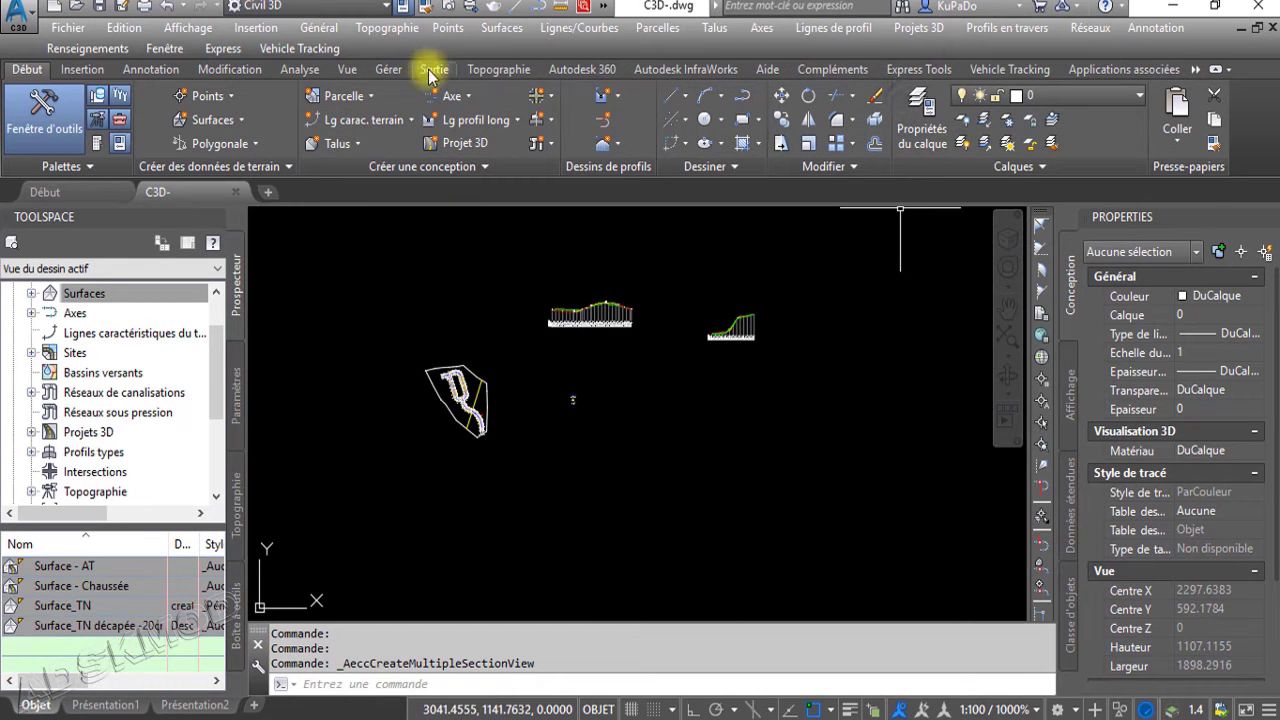
Start importing Civil 3D styles from the template _C3D-Template_2018_FRA_Style_REF.dwt
left_click(388, 69)
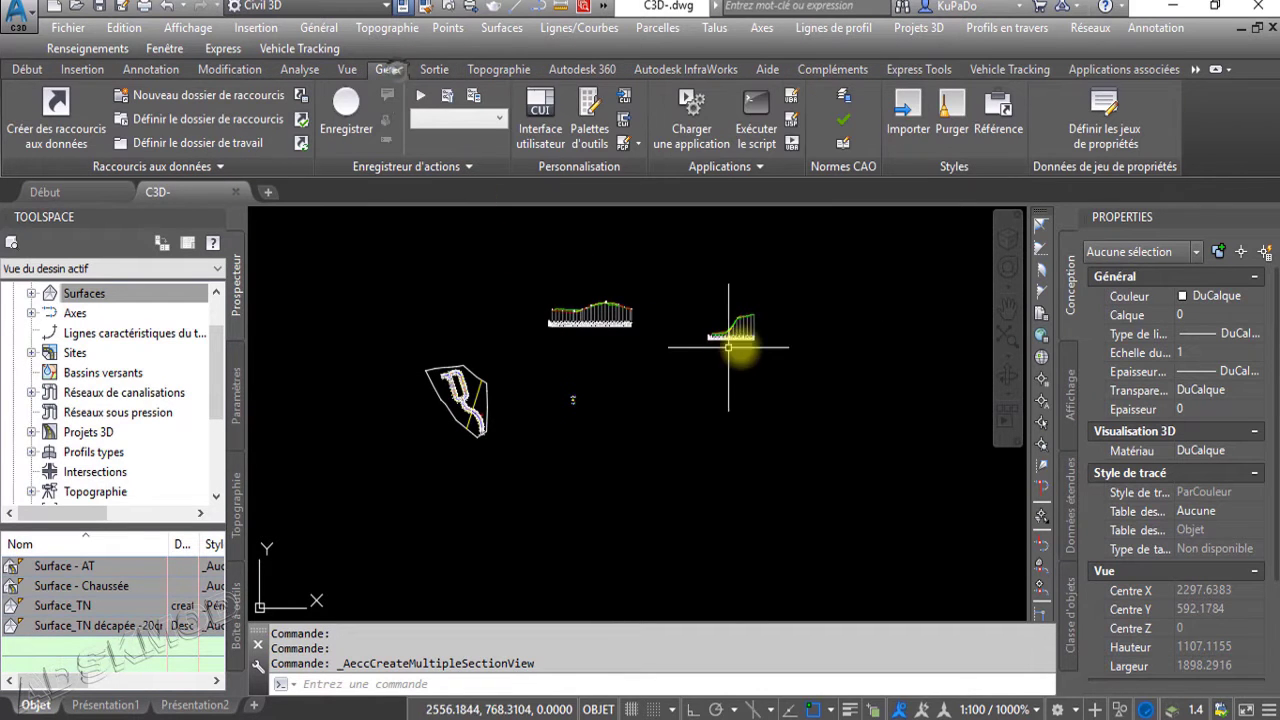
left_click(910, 145)
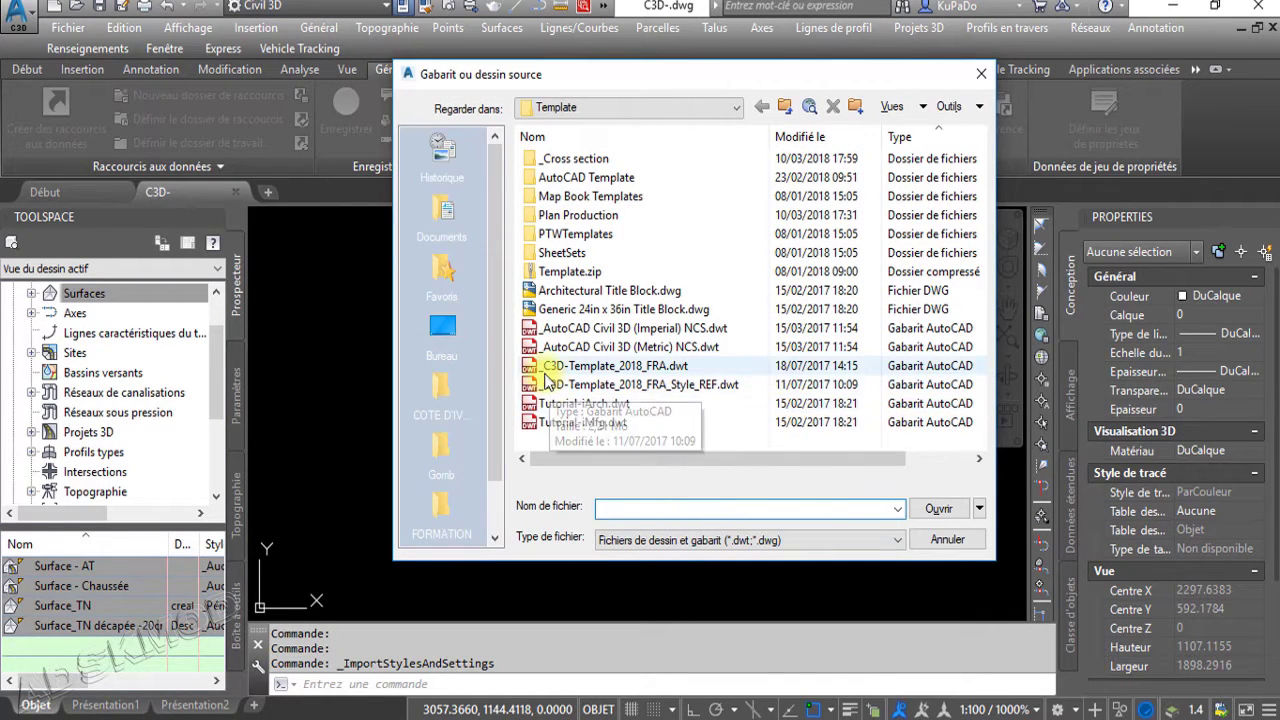
left_click(622, 387)
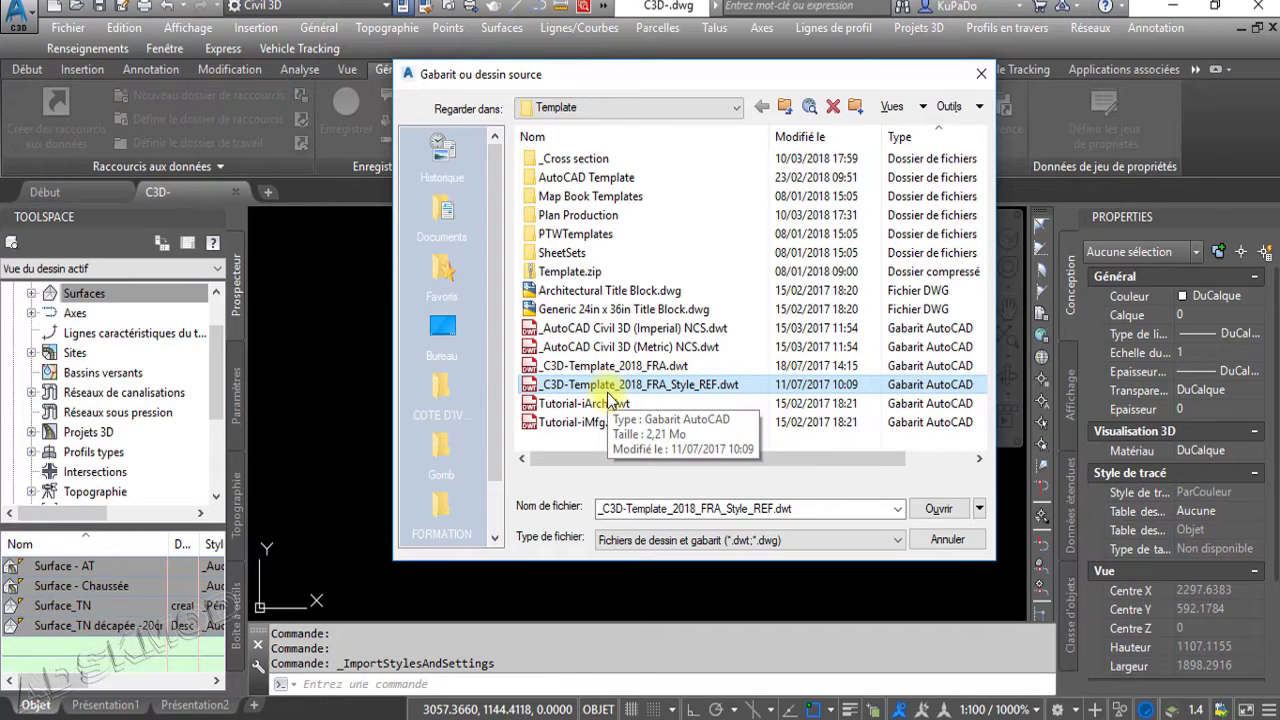
left_click(930, 511)
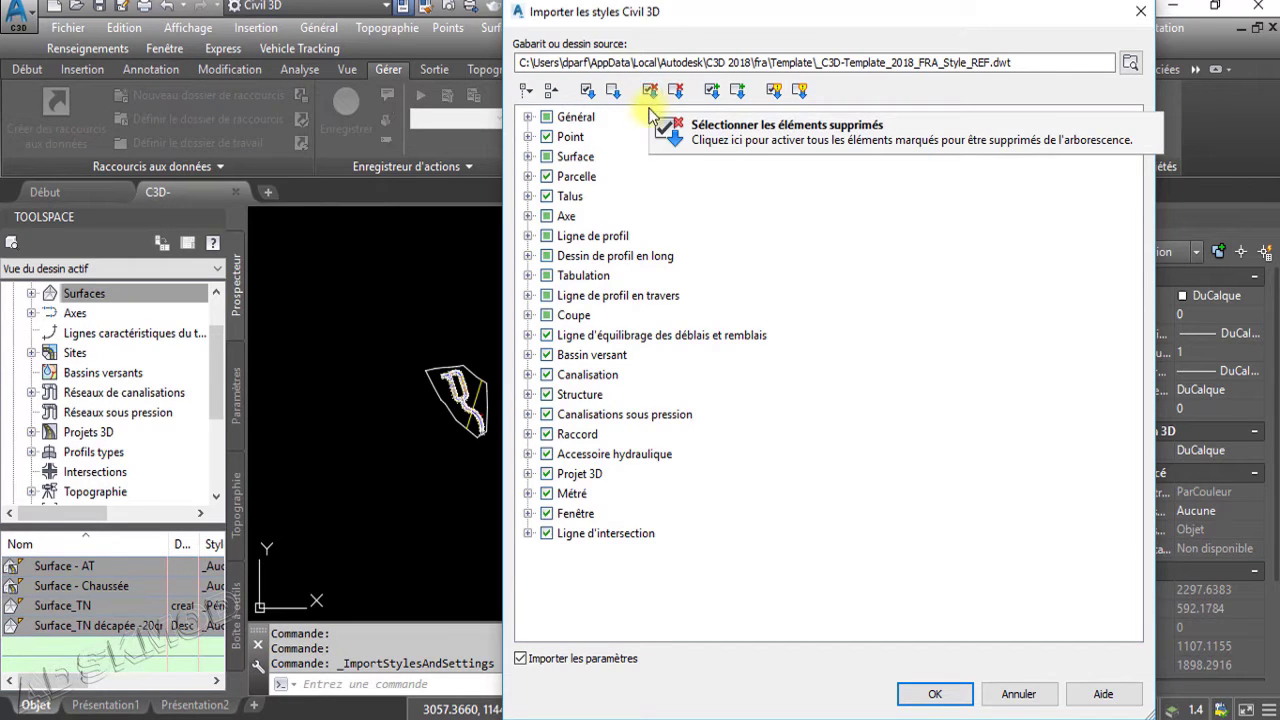
Examine the band sets marked "A ajouter" under the band styles of Dessin de profil en long
left_click(650, 92)
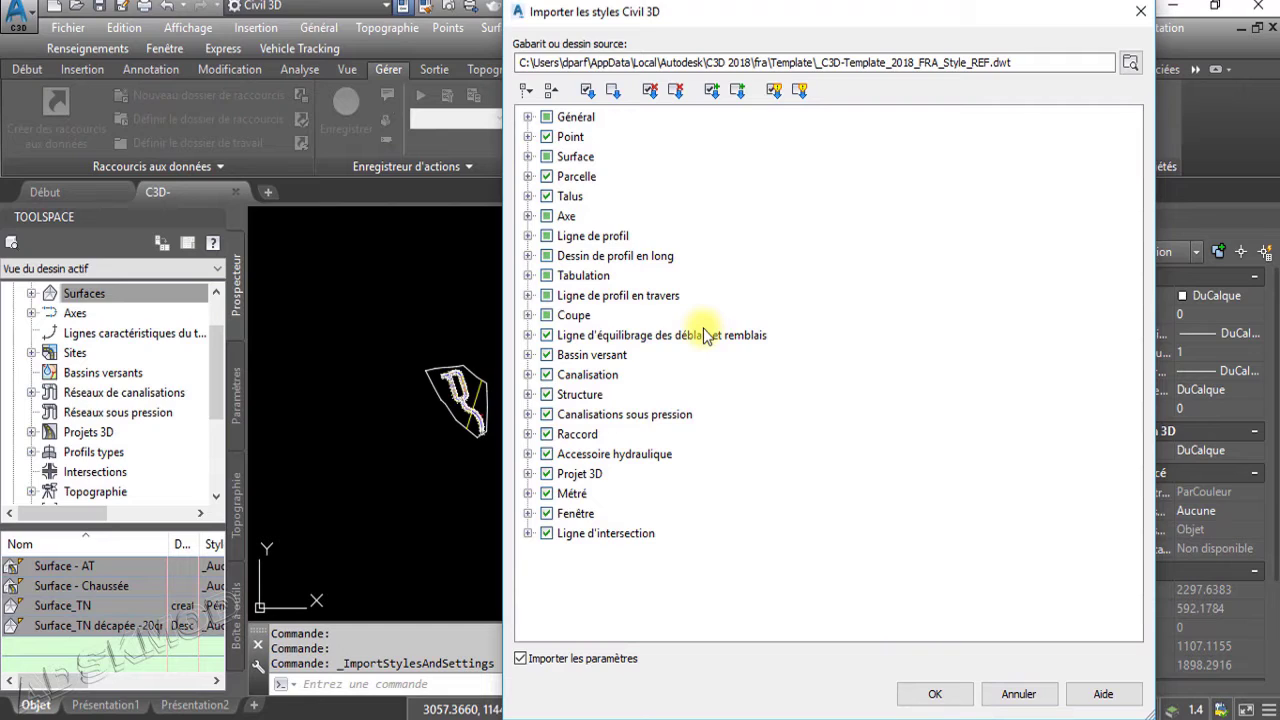
left_click(528, 256)
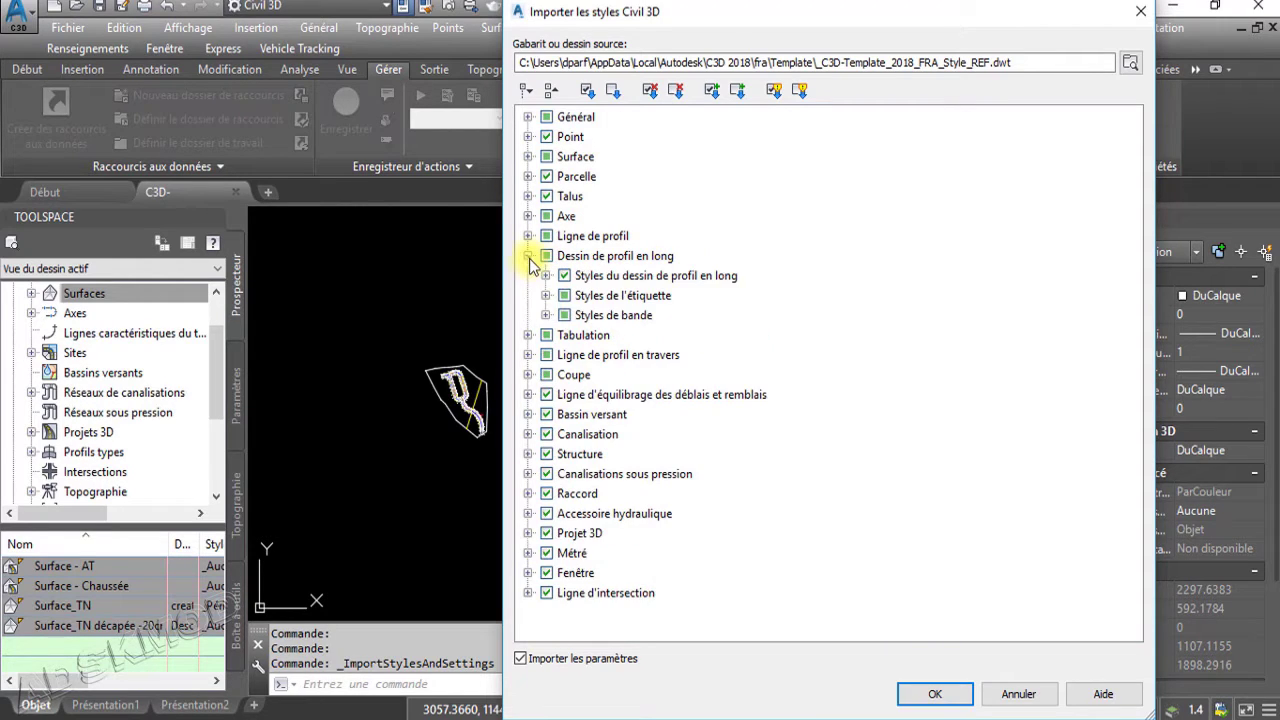
left_click(545, 315)
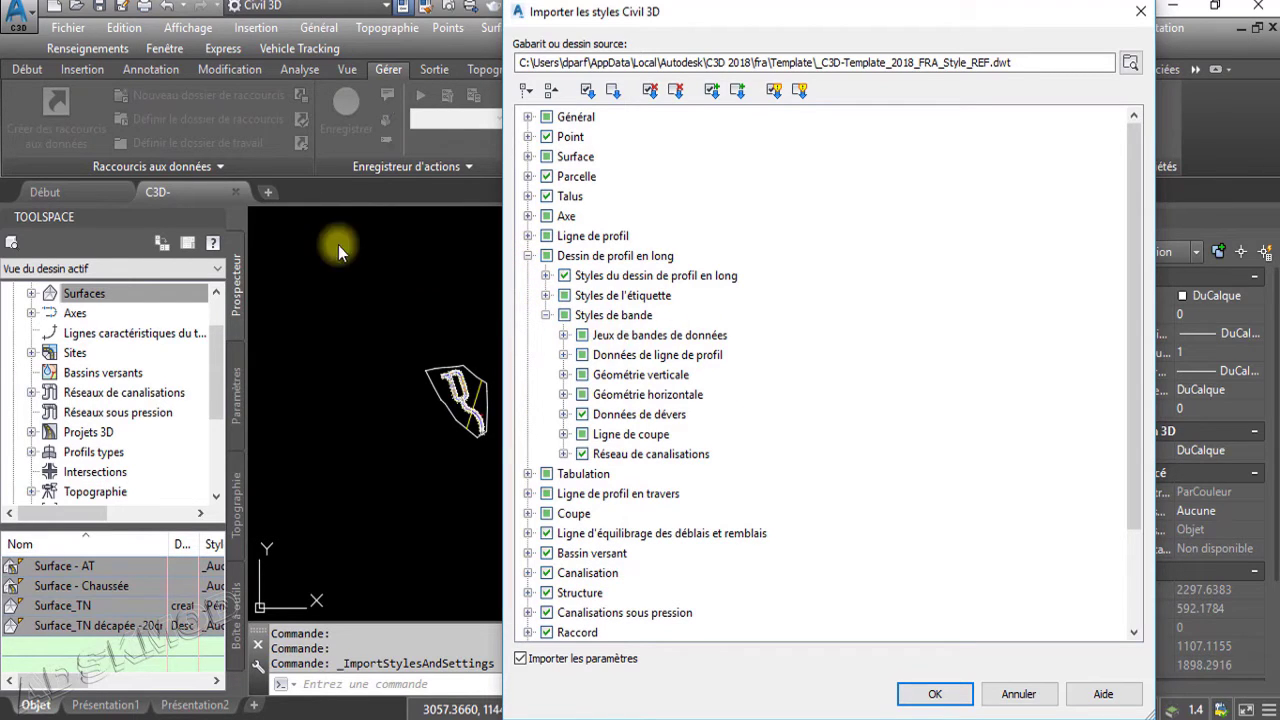
left_click(563, 335)
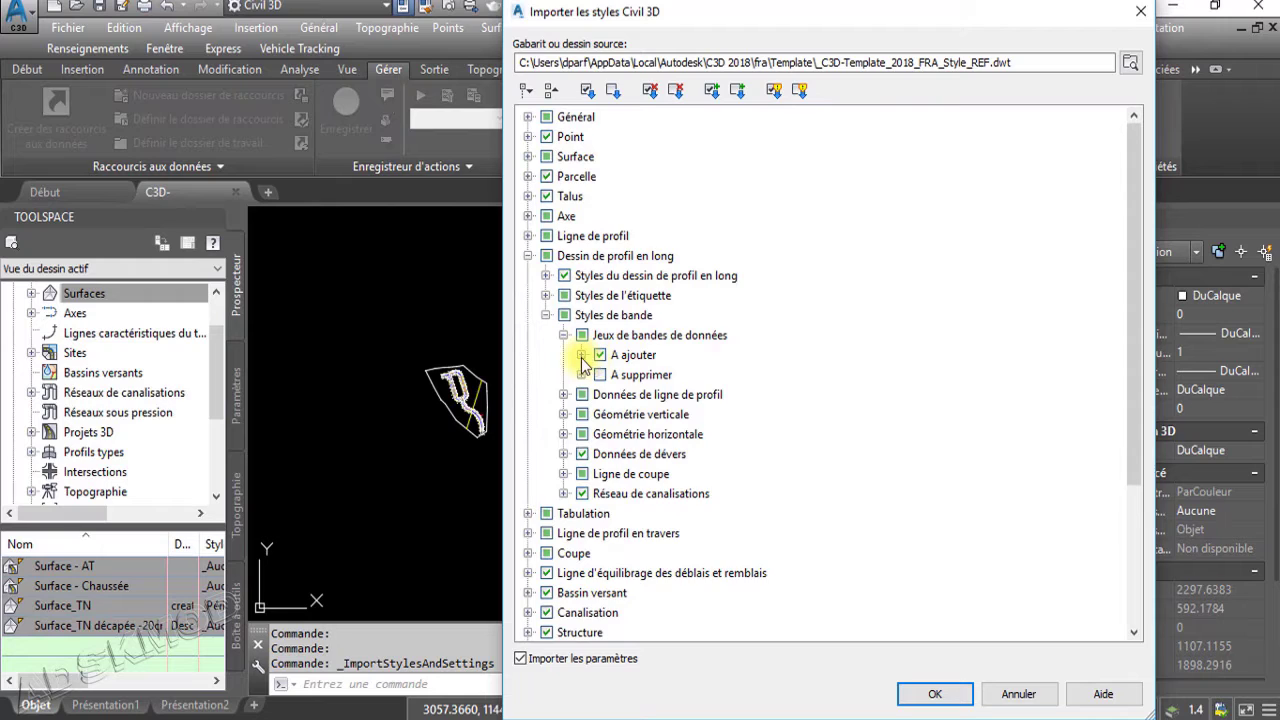
left_click(581, 356)
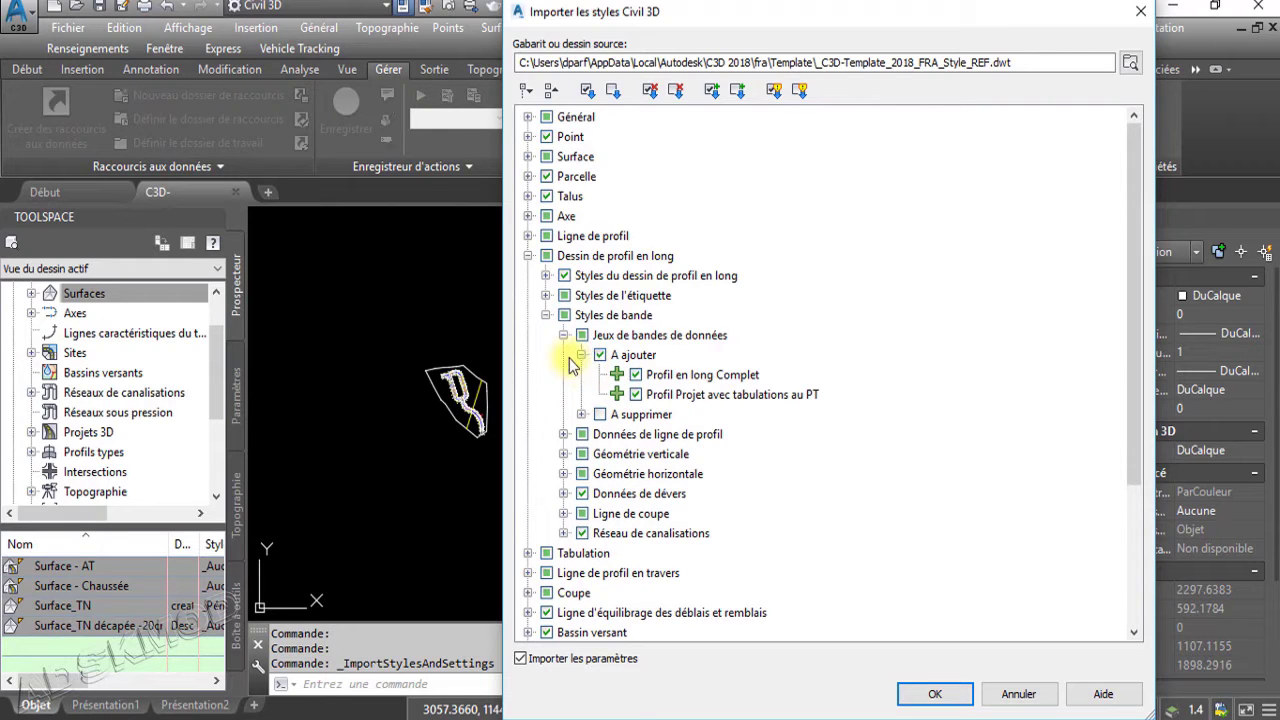
left_click(581, 356)
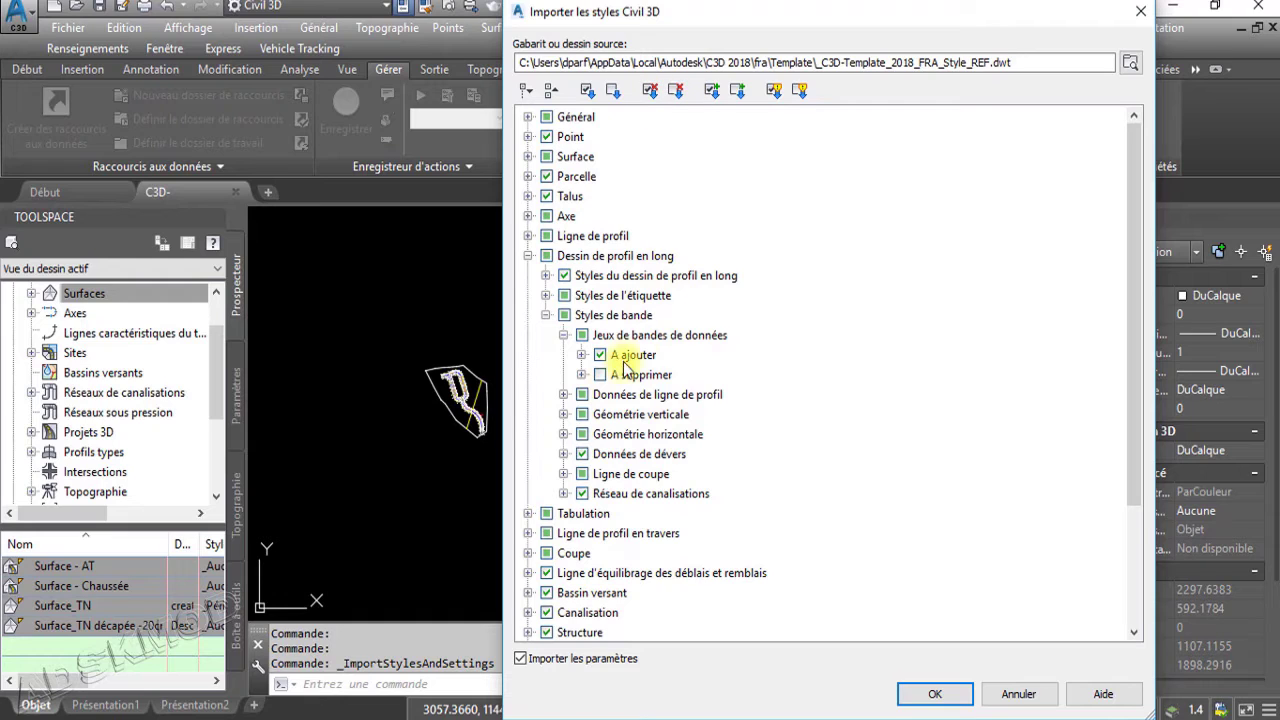
Select all styles marked for deletion, check the affected profile view band sets, and clear the deletion selection again
left_click(647, 95)
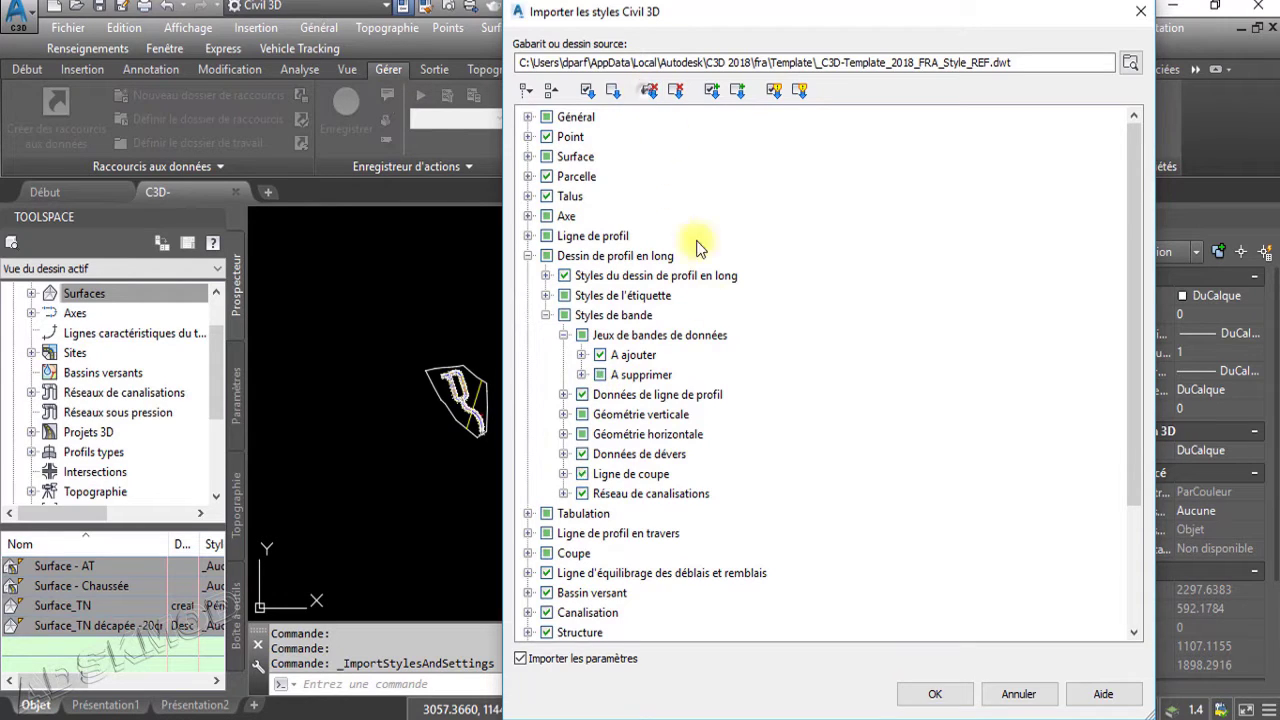
left_click(581, 375)
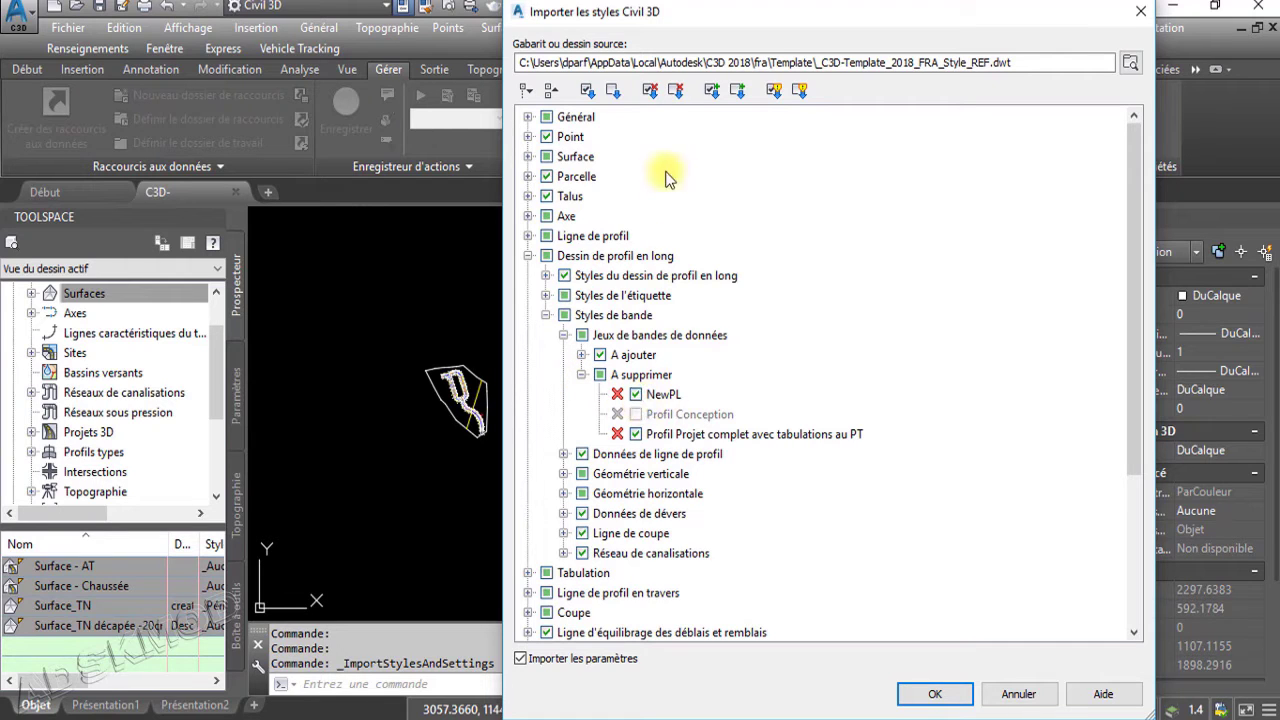
left_click(669, 91)
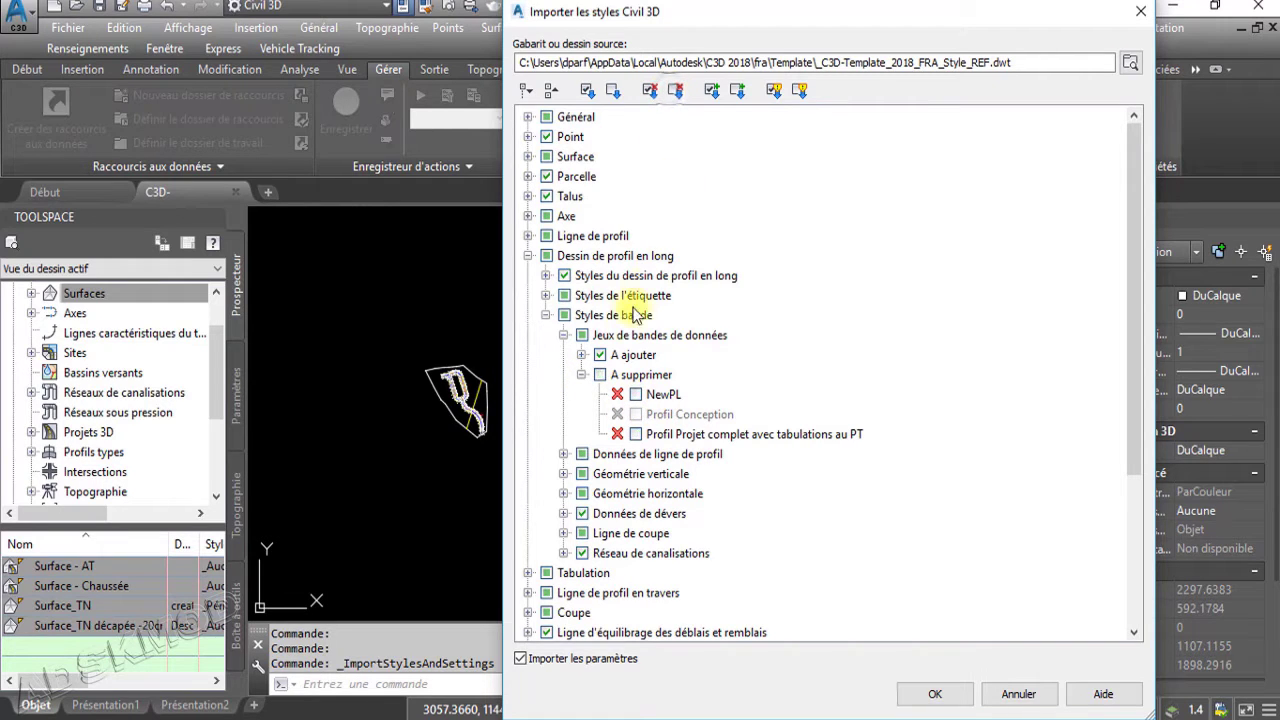
left_click(581, 375)
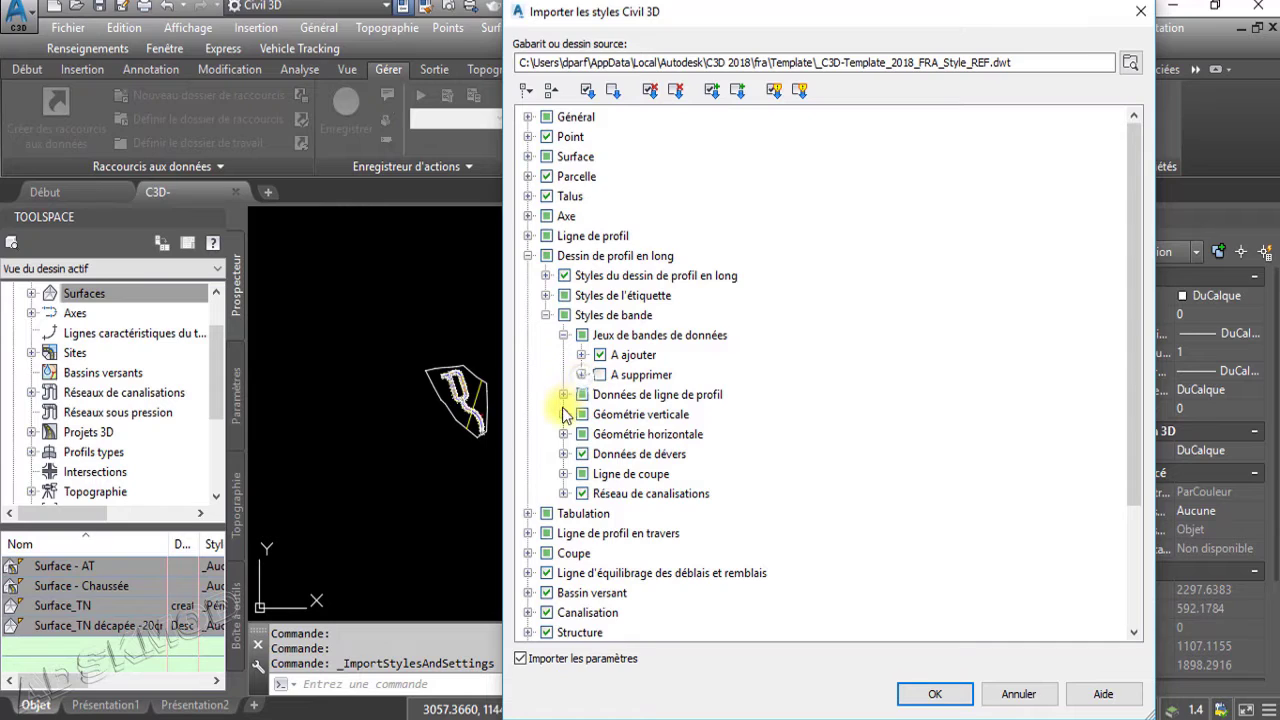
Exclude all "A mettre à jour" styles of the Données de ligne de profil bands from the import
left_click(564, 395)
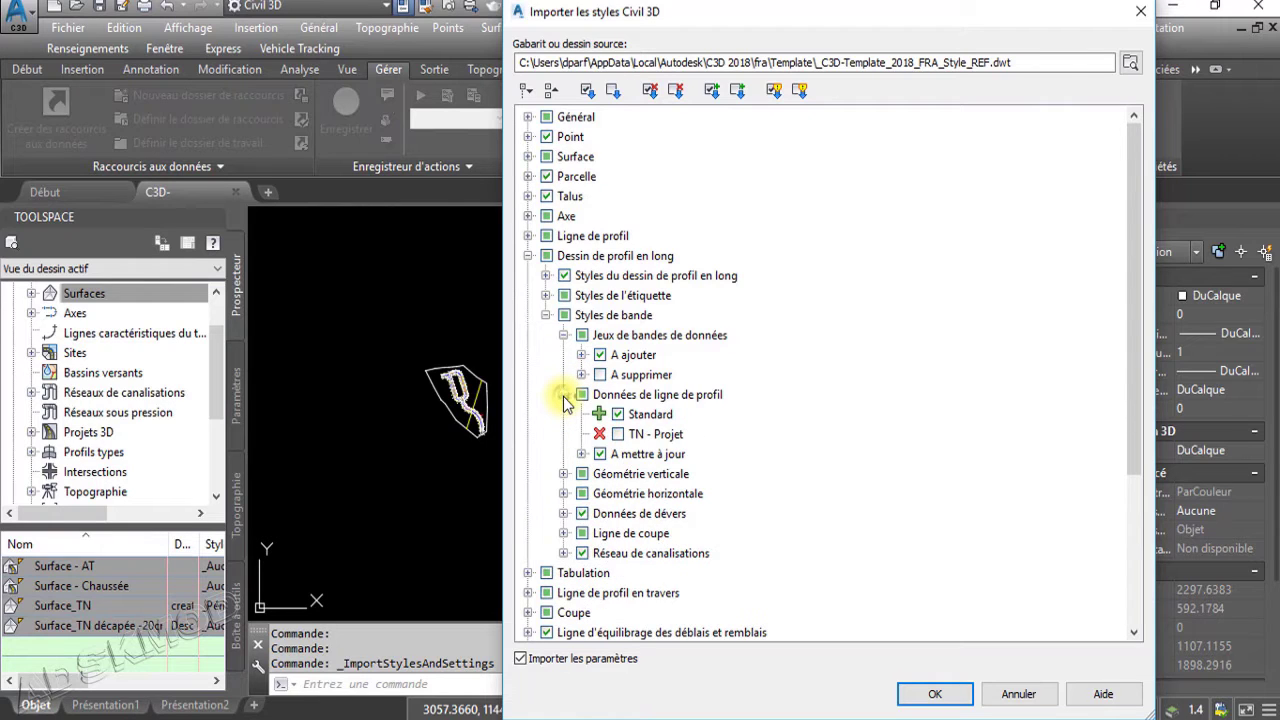
left_click(581, 454)
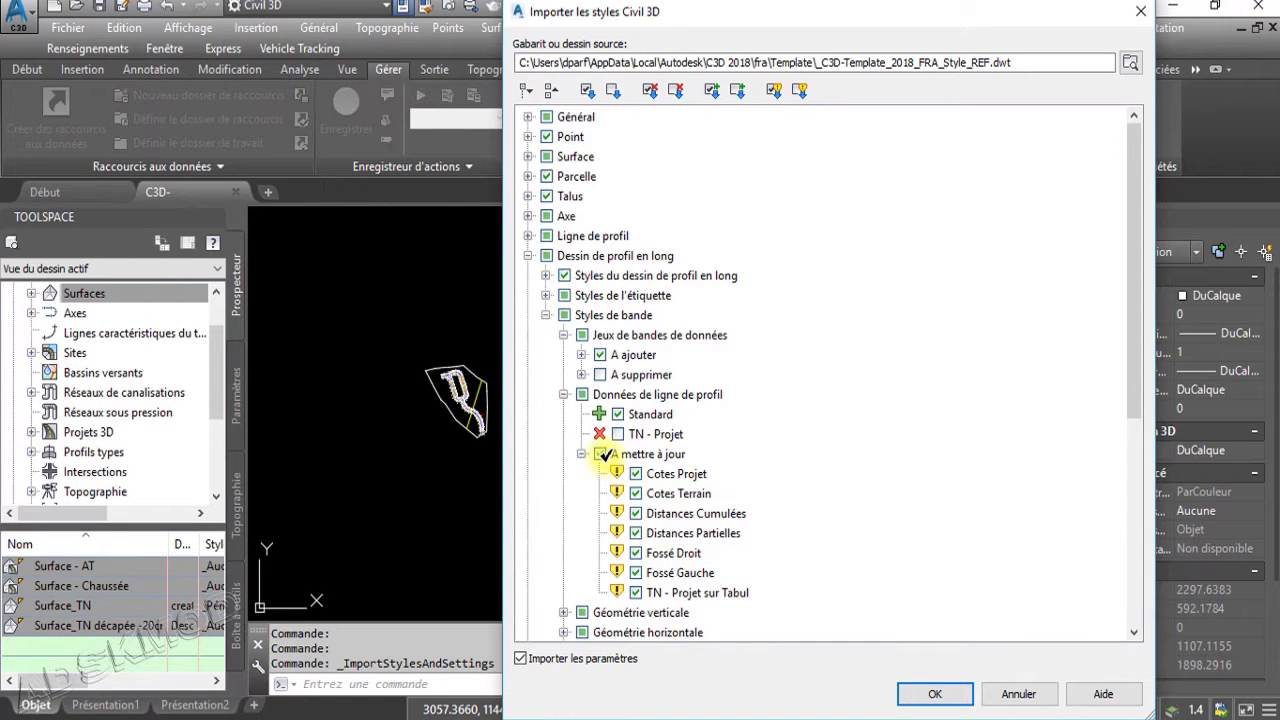
left_click(601, 454)
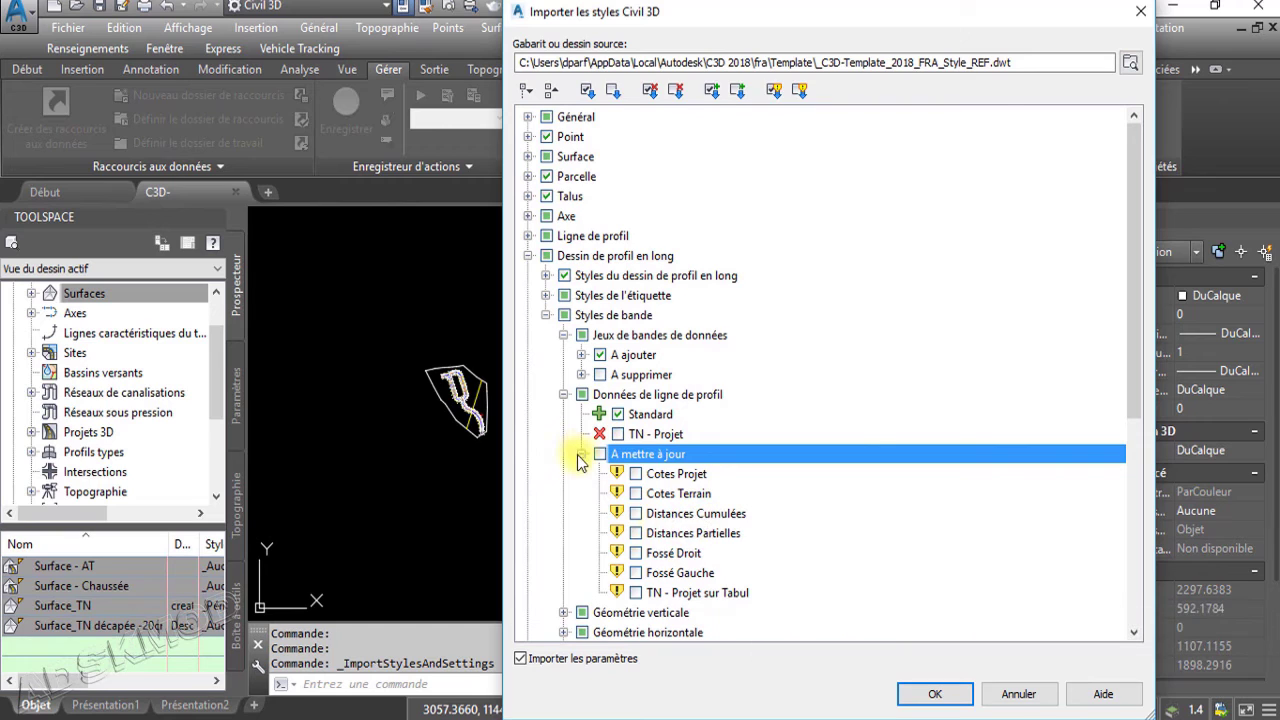
left_click(582, 455)
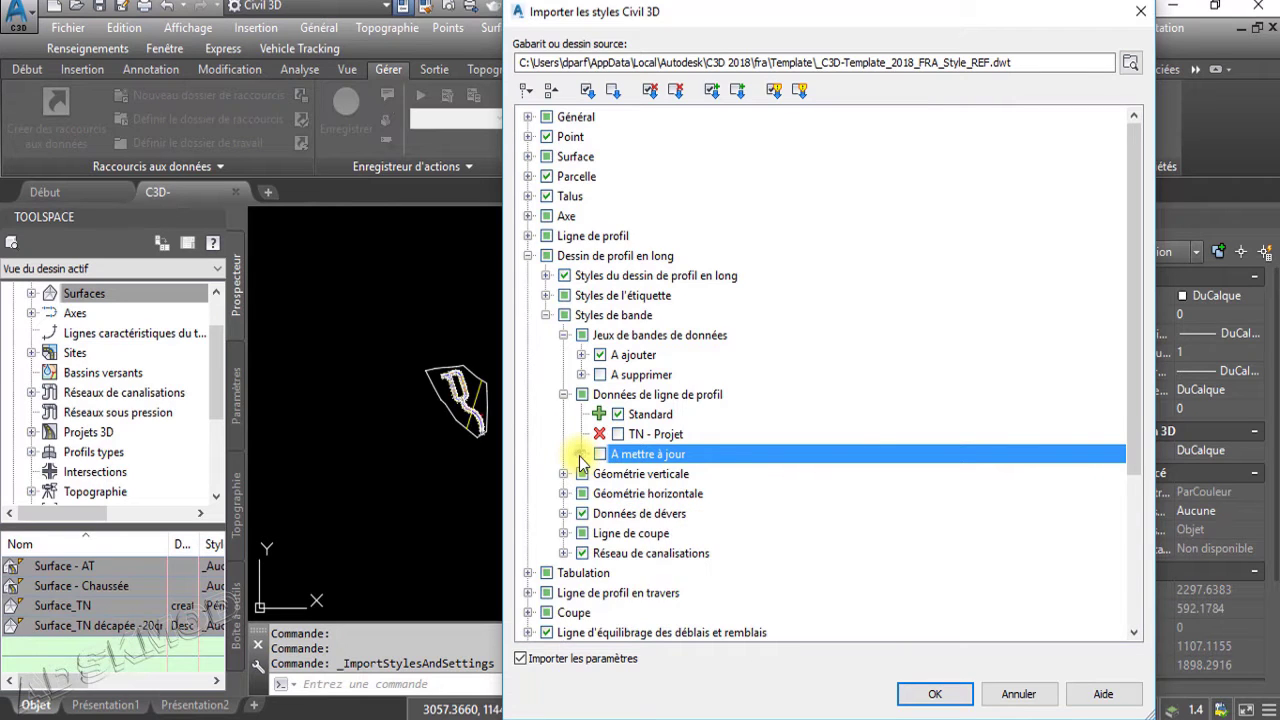
left_click(565, 395)
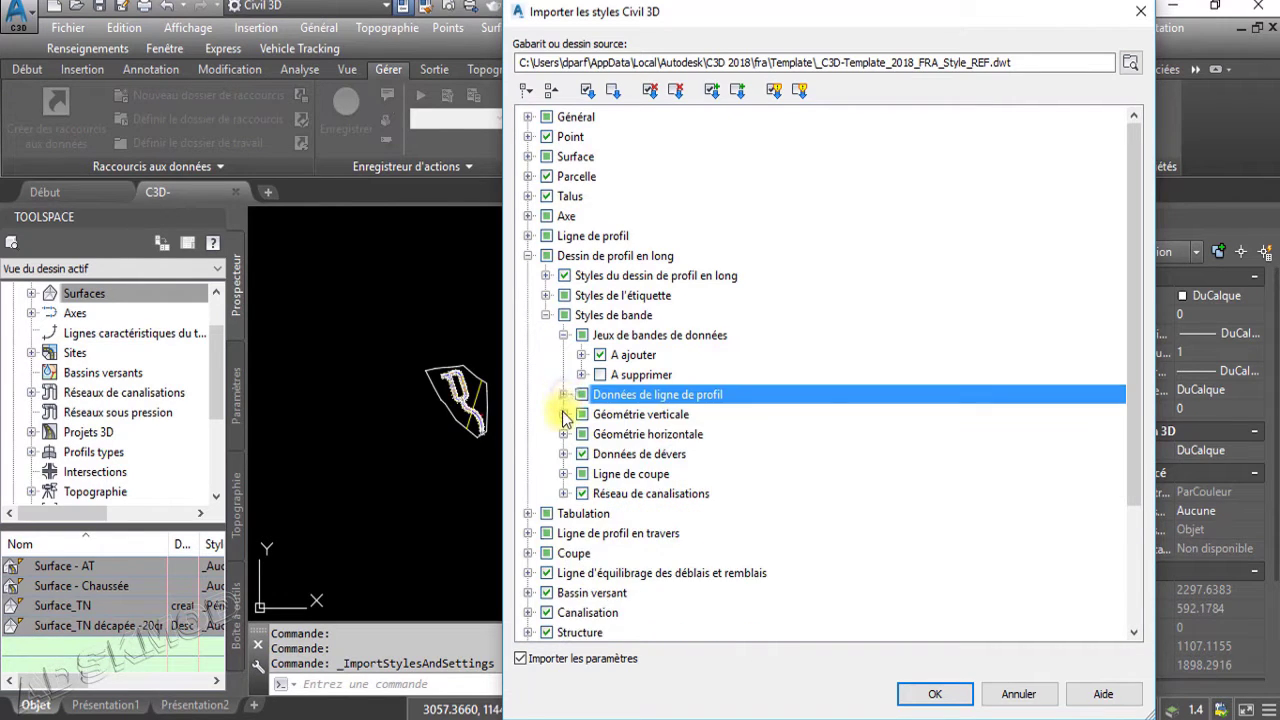
Exclude the band style updates Déclivités Projet, Alignements et Courbes and Diagramme de Pente from the import
left_click(564, 414)
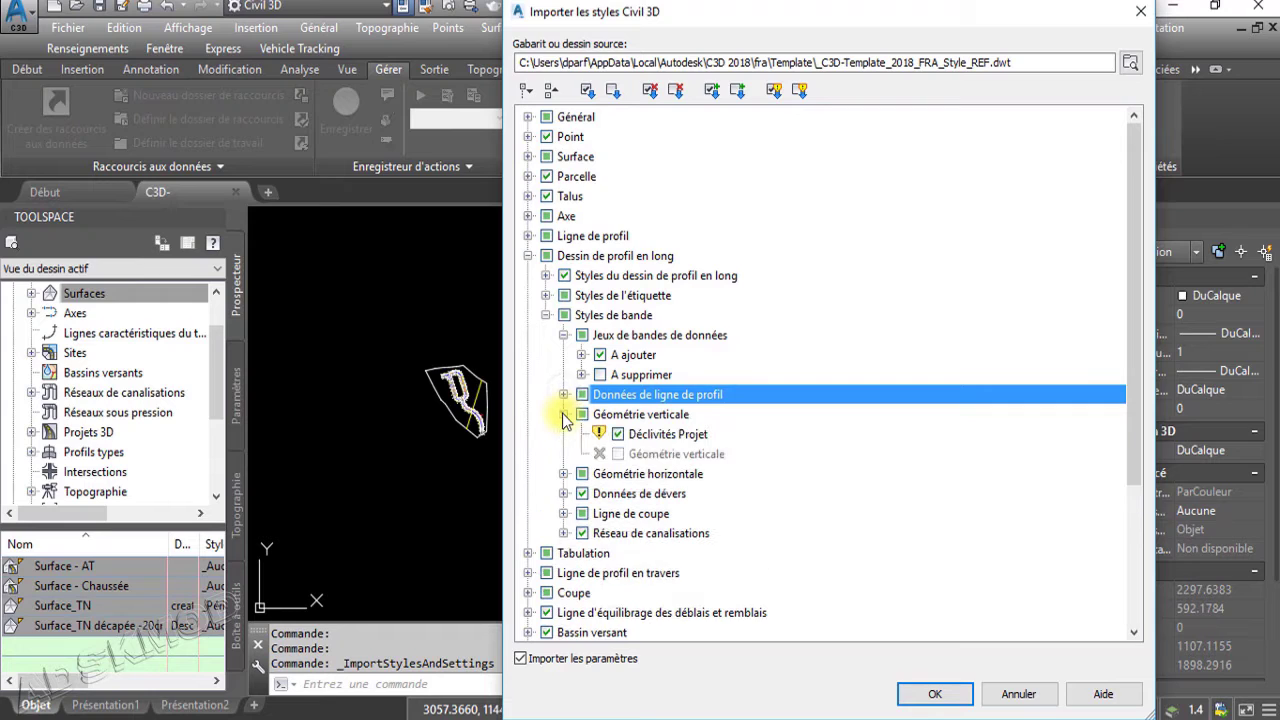
left_click(618, 434)
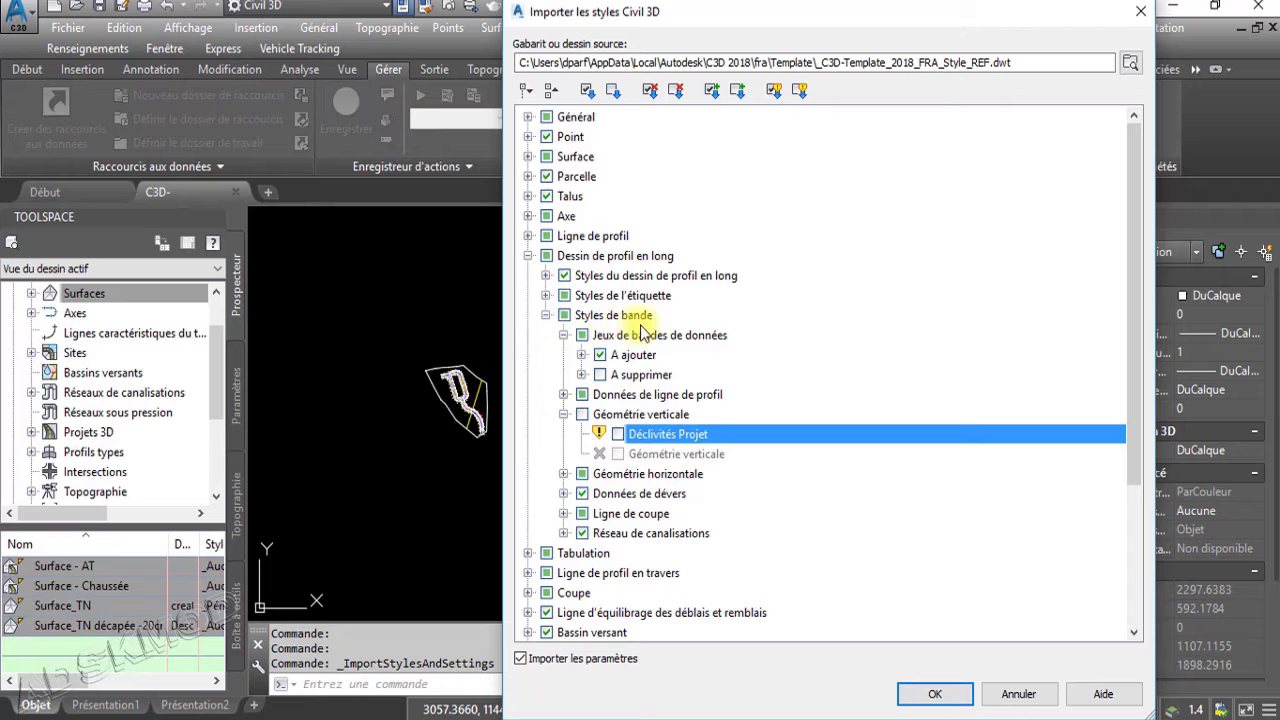
left_click(564, 475)
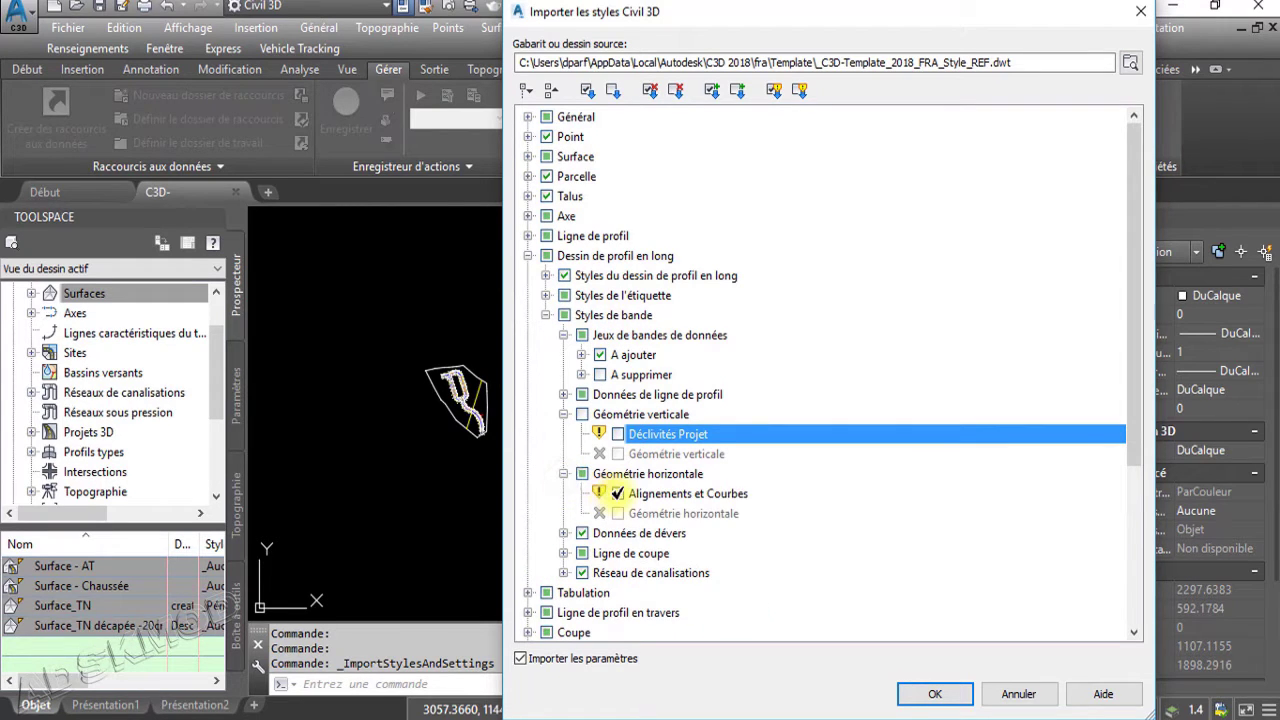
left_click(617, 493)
left_click(564, 533)
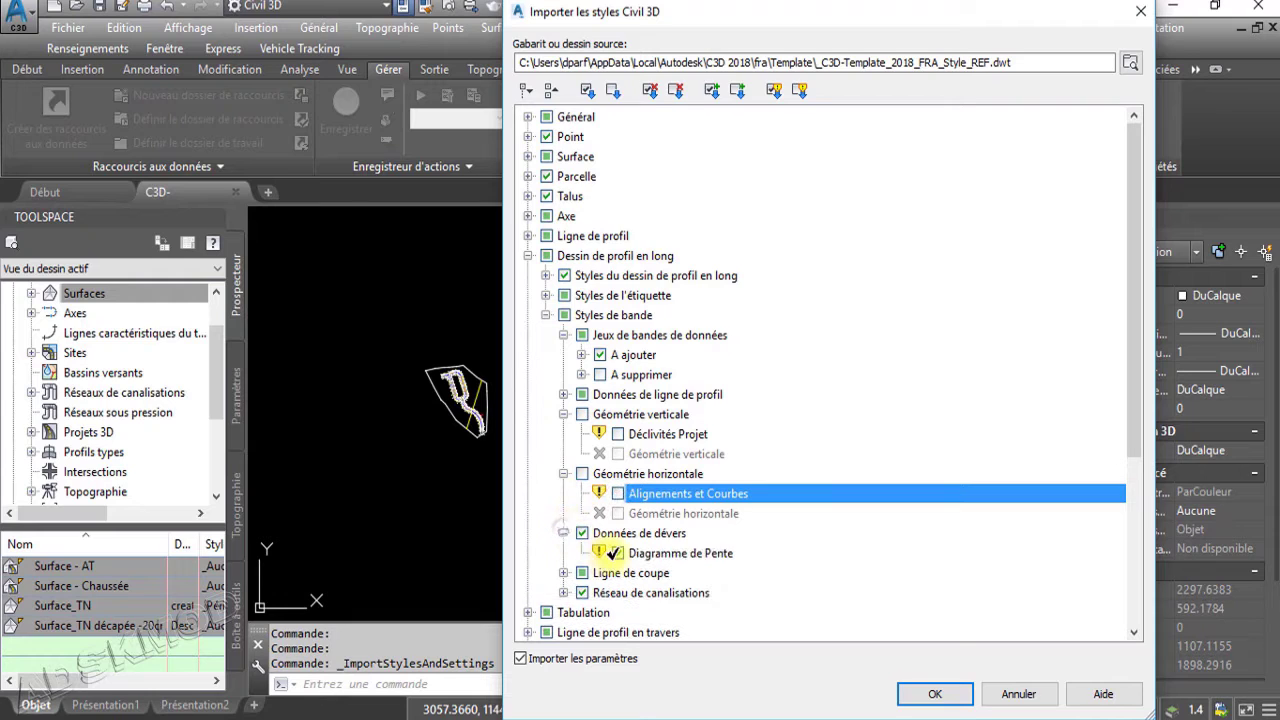
left_click(620, 553)
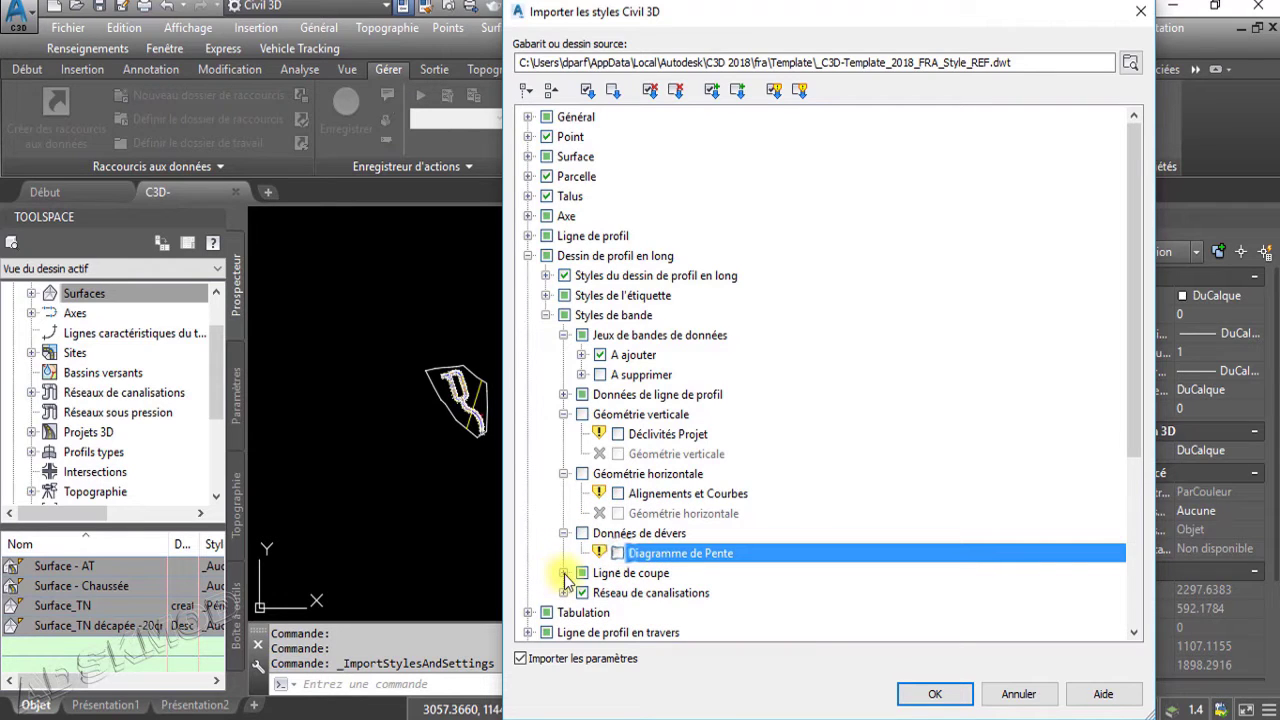
Exclude all "A mettre à jour" styles of the Ligne de coupe bands from the import
left_click(564, 573)
scroll(633, 560, "down", 1)
left_click(582, 553)
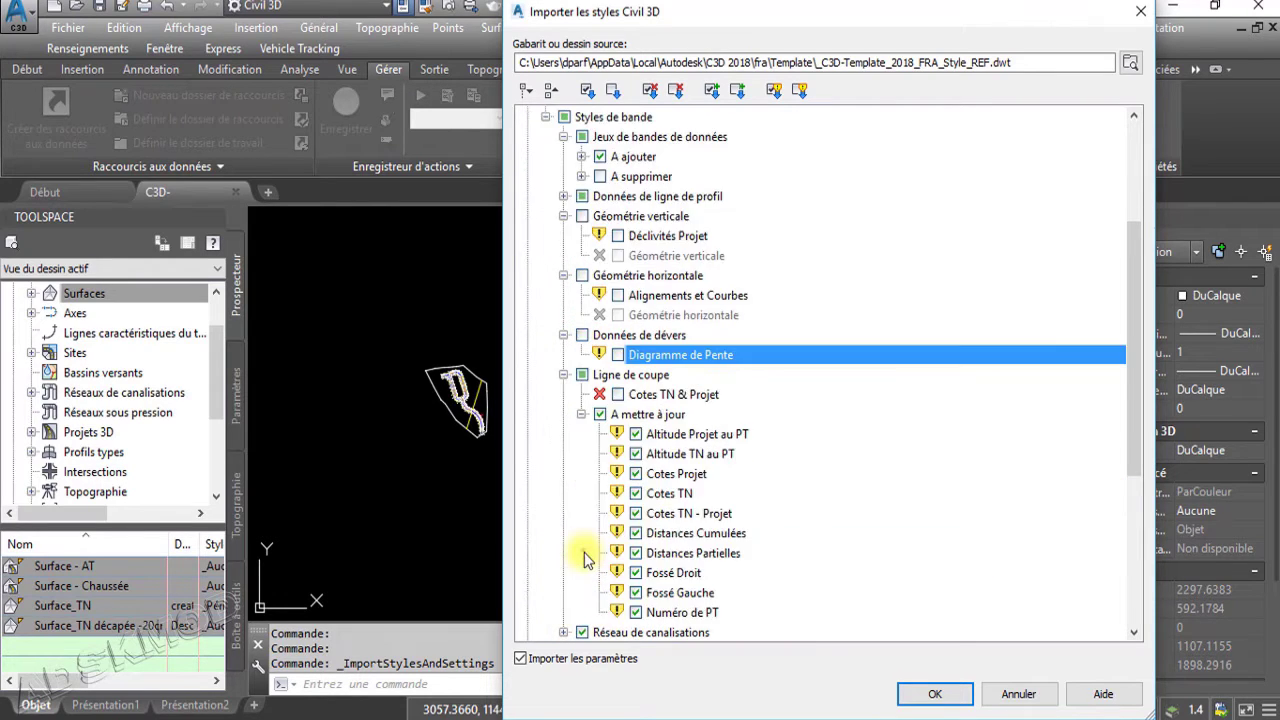
left_click(600, 414)
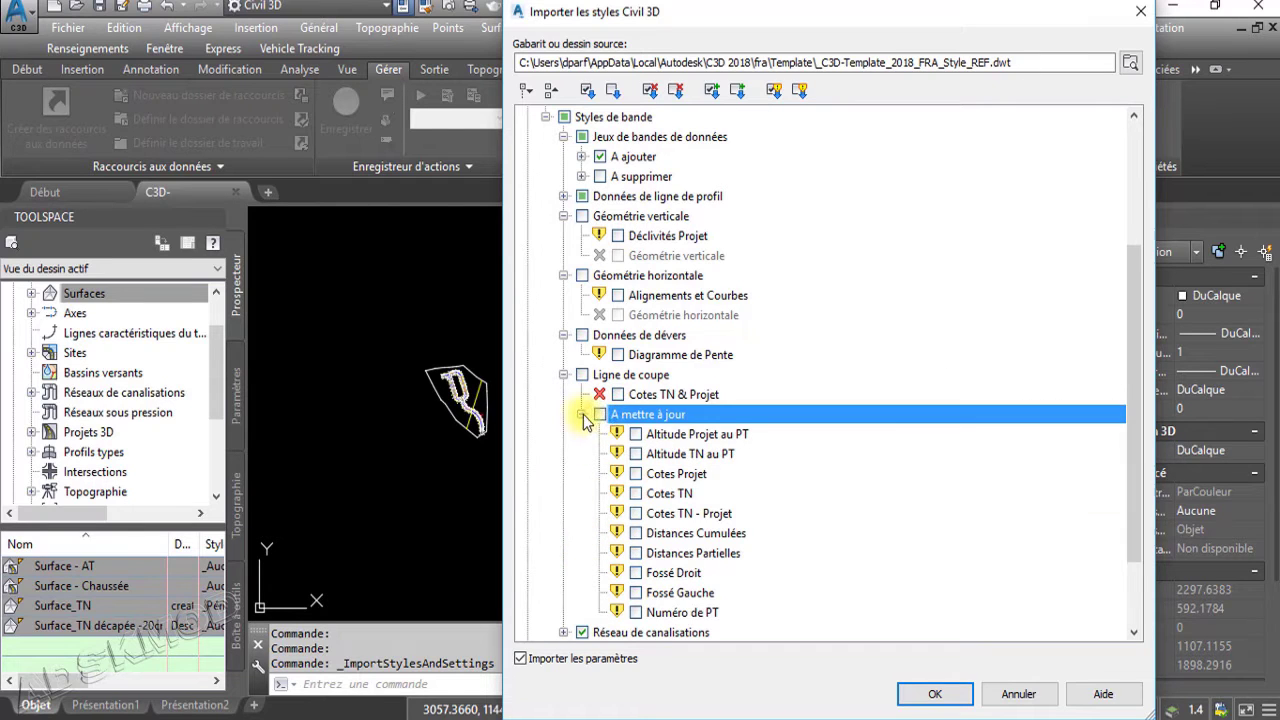
left_click(581, 414)
Exclude all "A mettre à jour" styles of the Réseau de canalisations bands and collapse the band styles
left_click(564, 434)
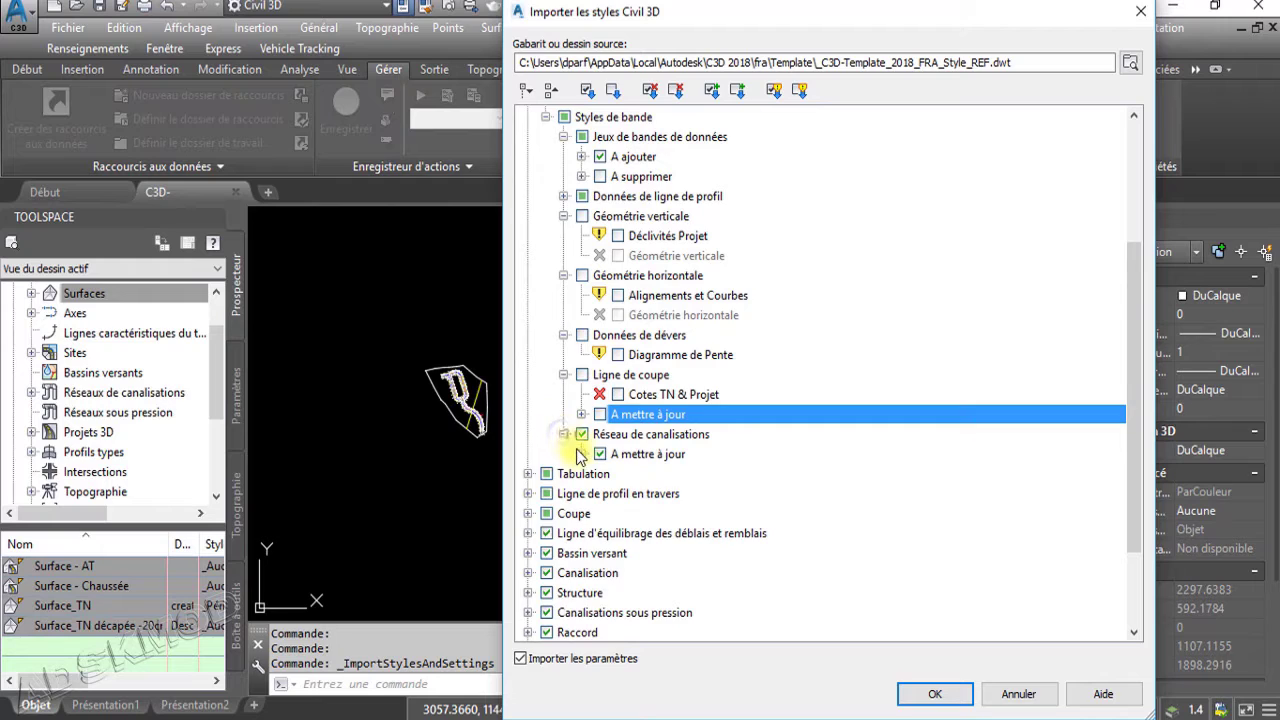
left_click(581, 454)
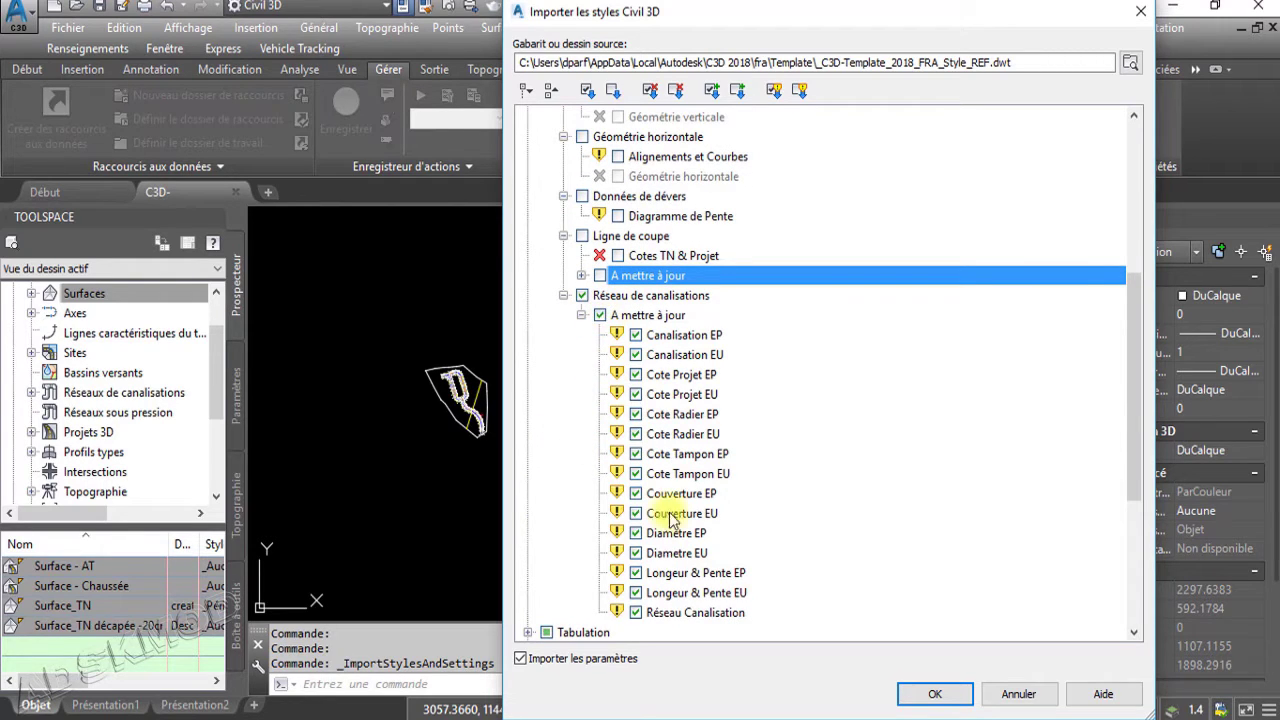
left_click(601, 315)
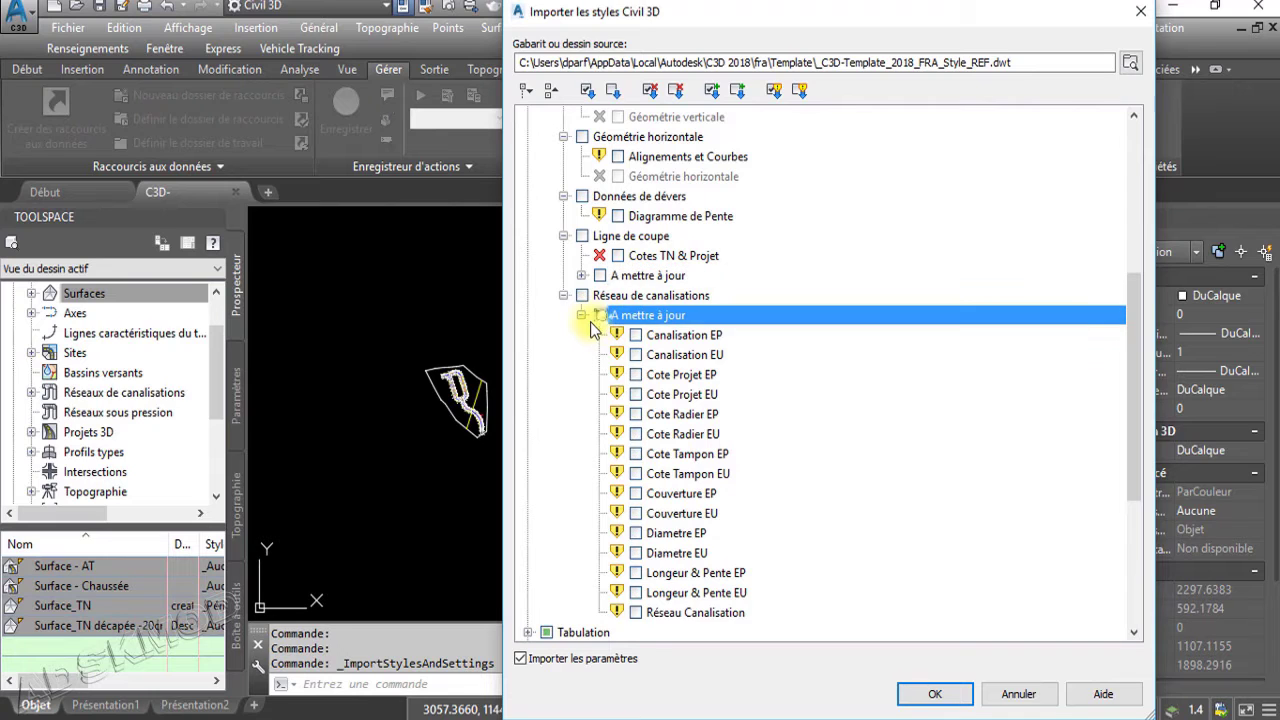
left_click(582, 316)
scroll(580, 333, "up", 3)
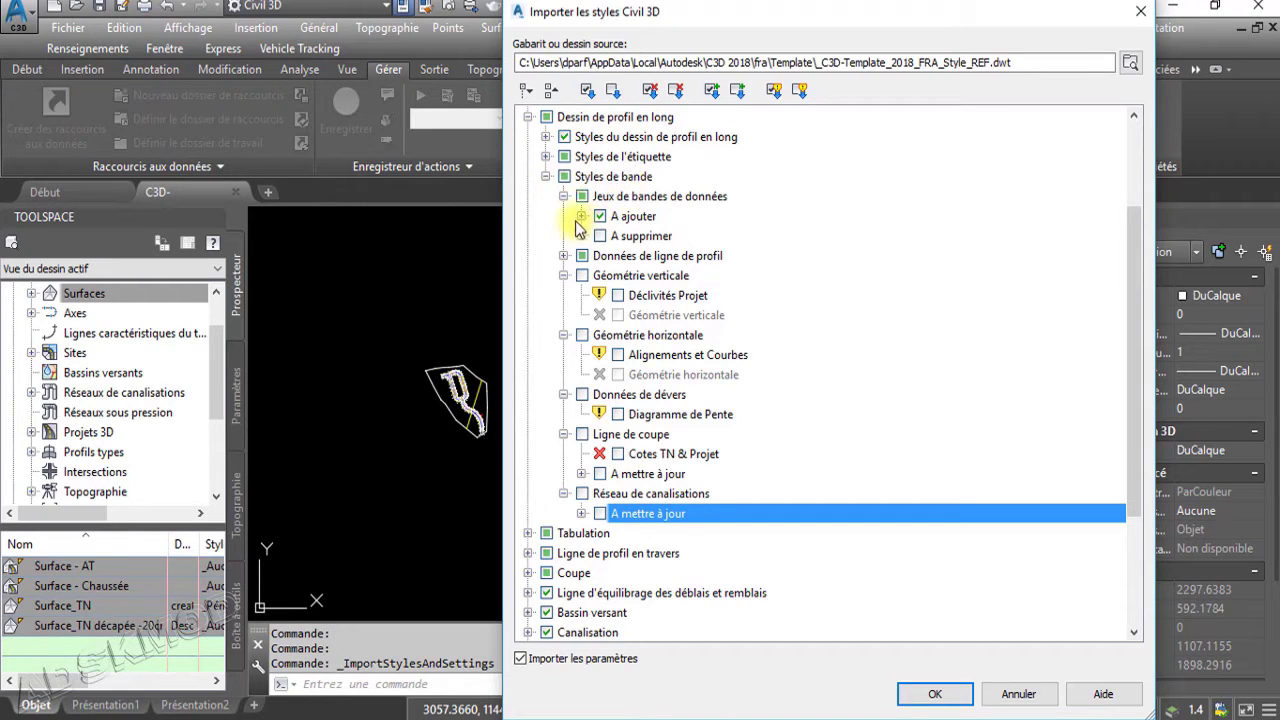
left_click(546, 177)
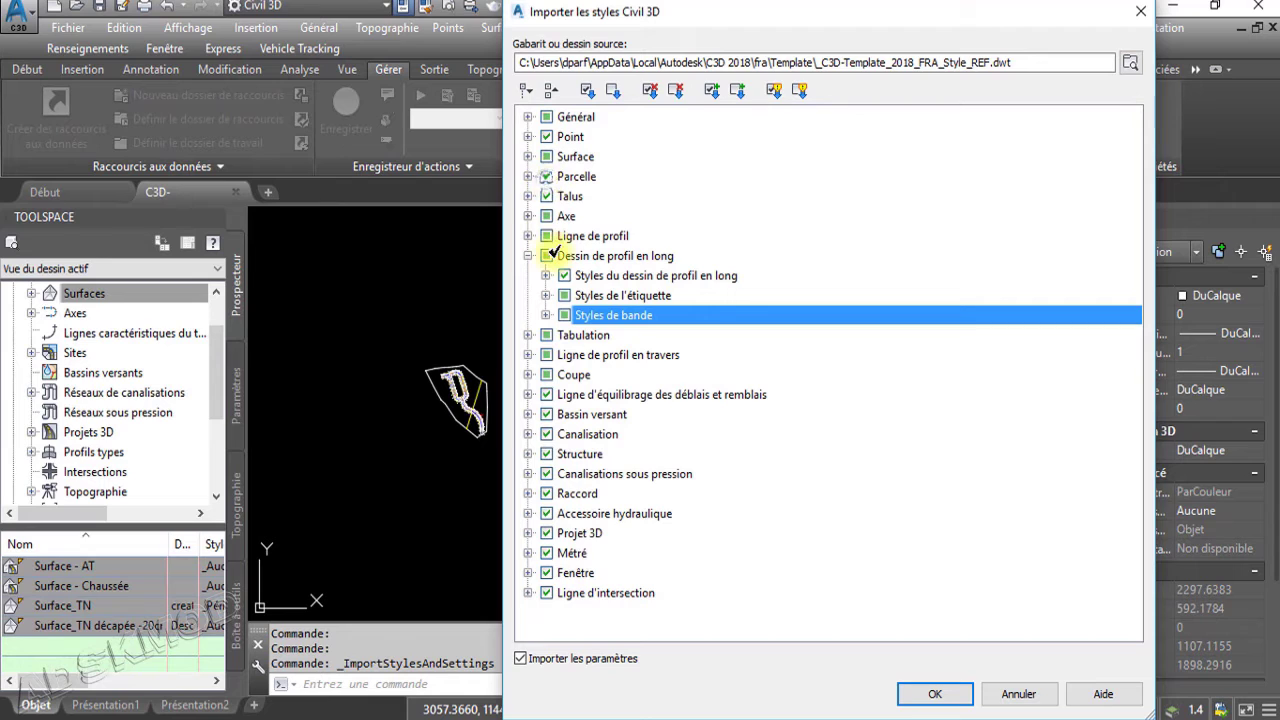
Examine the Altitude de l'abscisse curviligne, Profondeur and Projection label styles of Dessin de profil en long for styles that would be updated
left_click(546, 296)
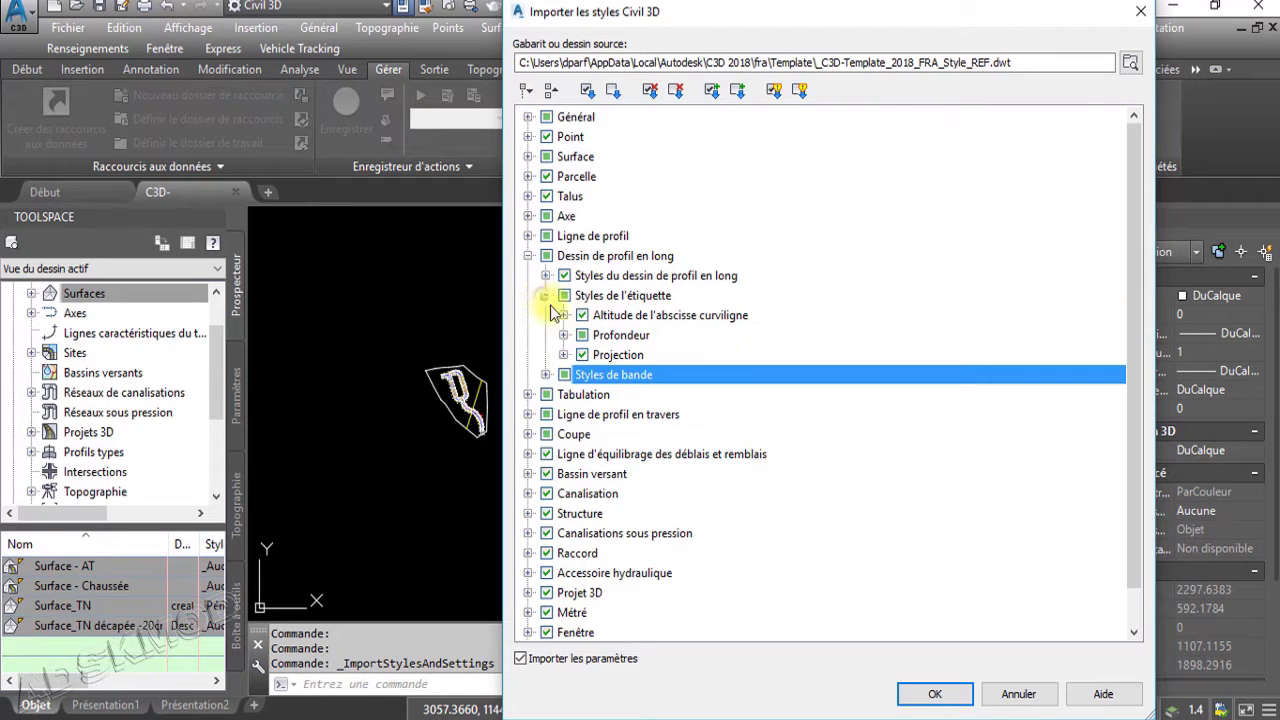
left_click(564, 355)
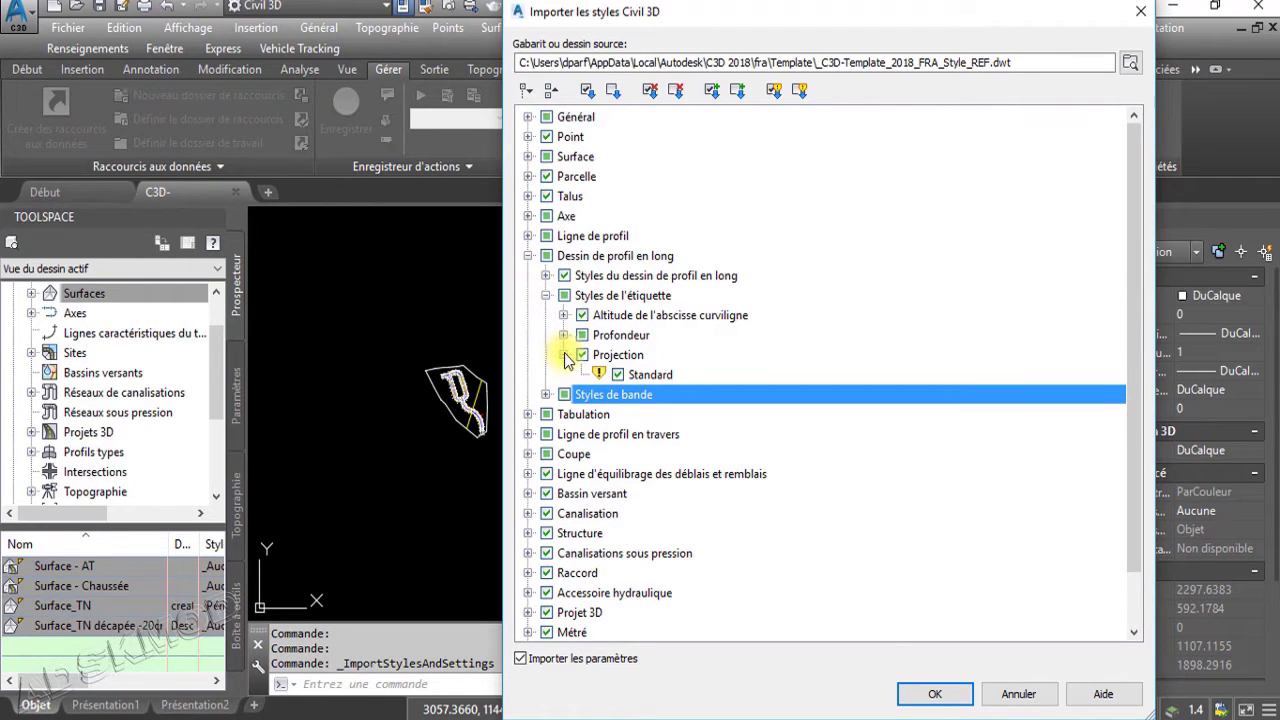
left_click(564, 355)
left_click(563, 335)
left_click(563, 335)
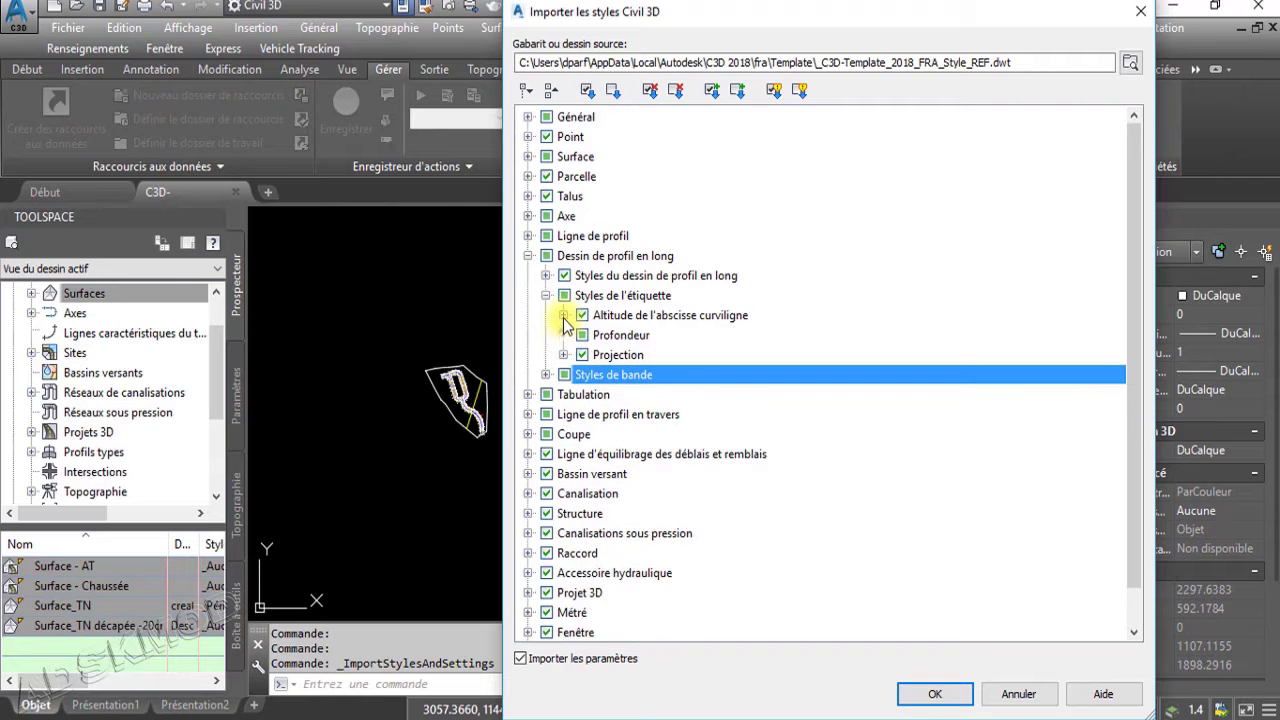
left_click(563, 316)
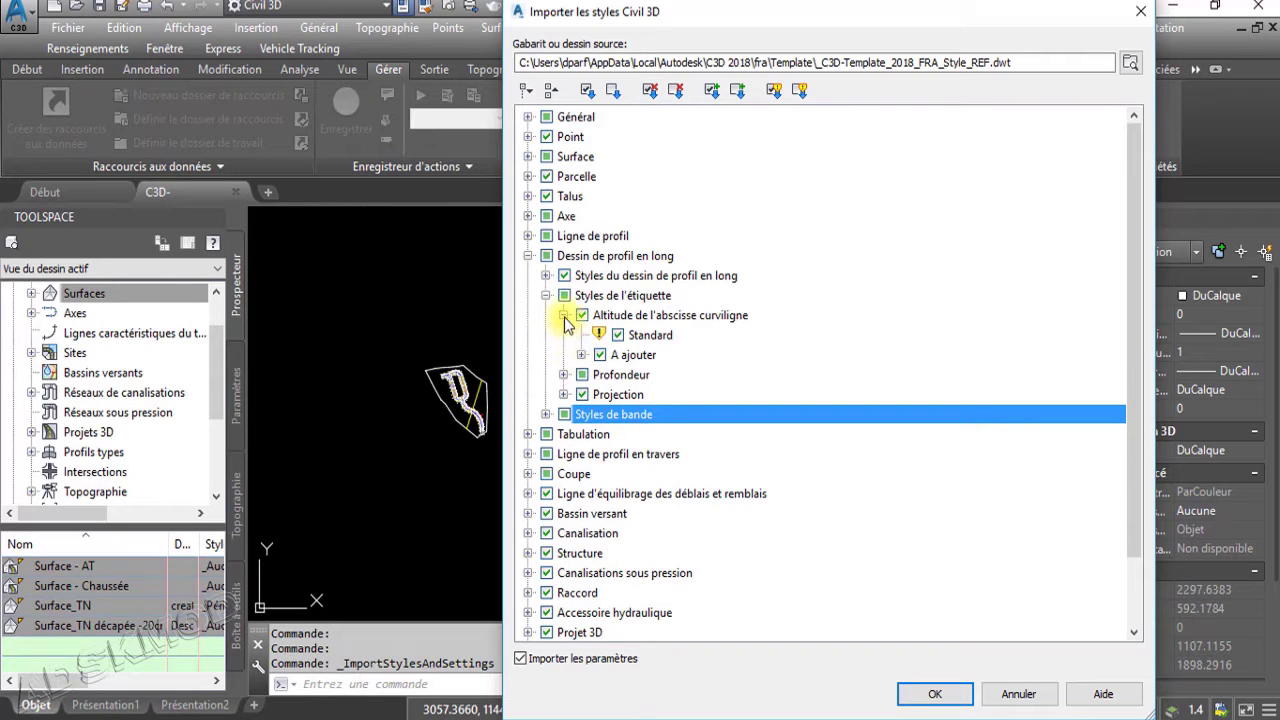
left_click(563, 316)
left_click(546, 295)
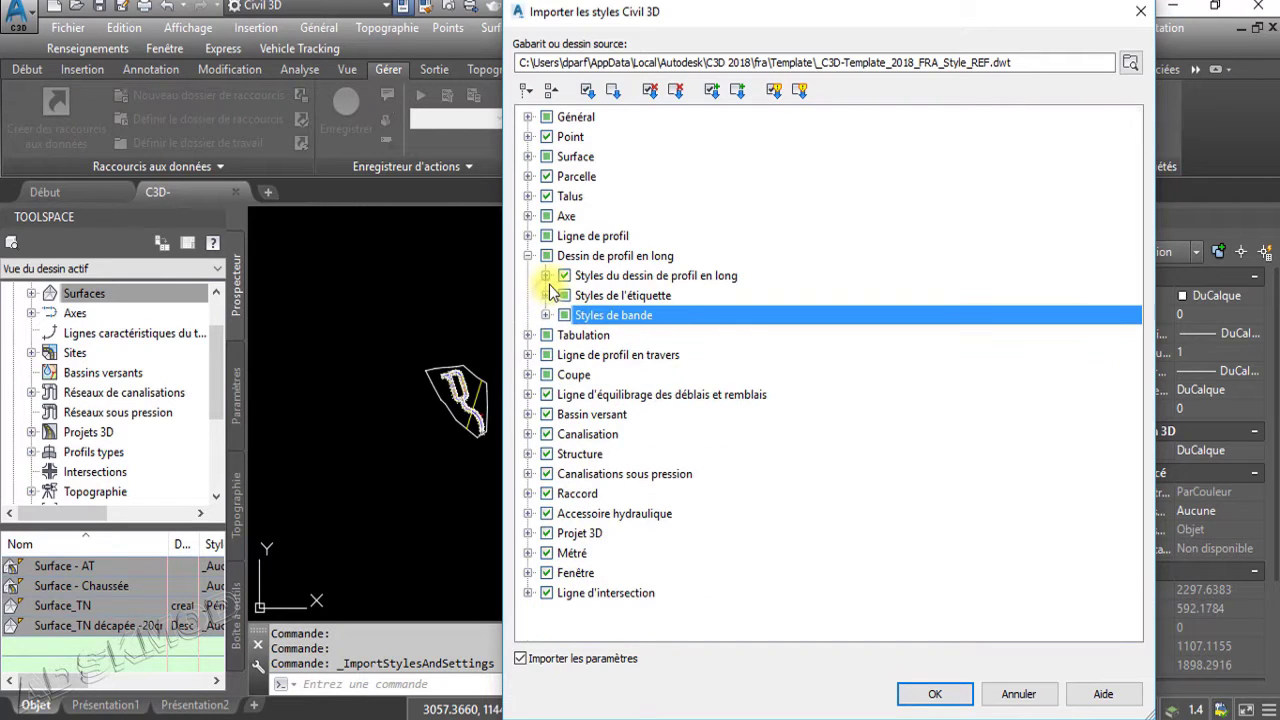
Exclude the Tabulation (EchV x10) profile view style update from the import and collapse the Dessin de profil en long category
left_click(547, 276)
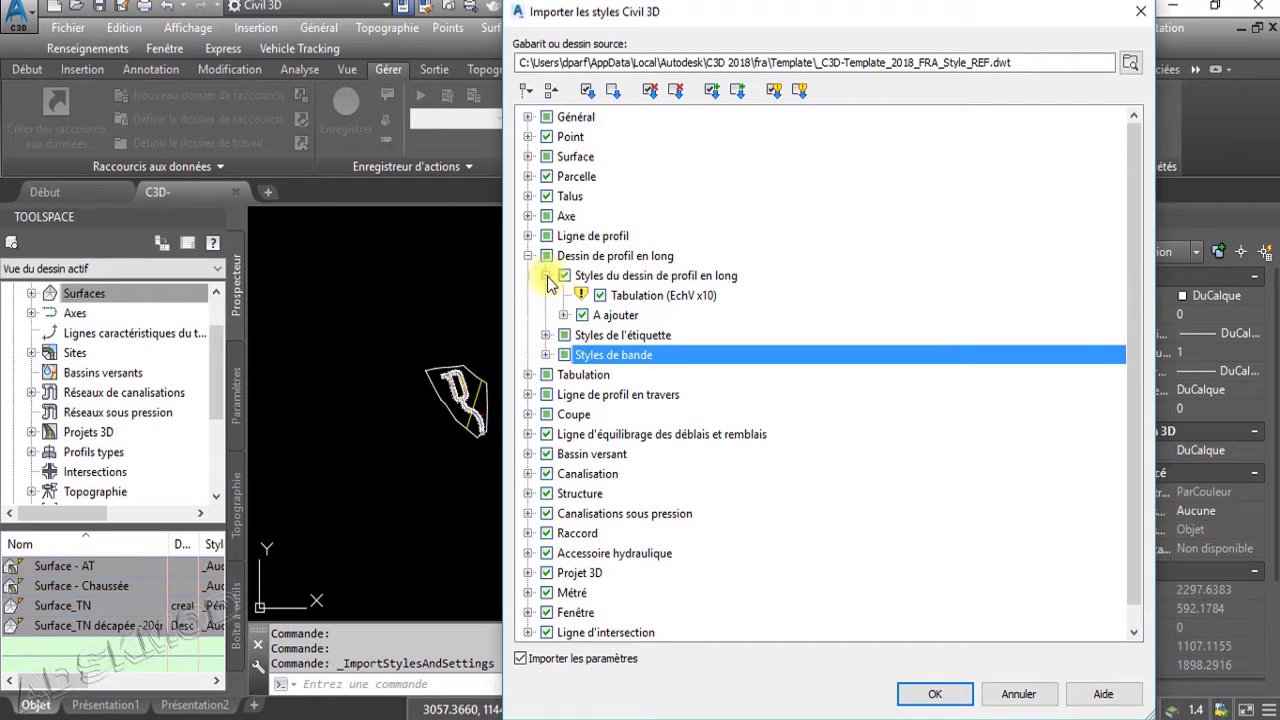
mouse_move(602, 297)
left_click(600, 295)
left_click(564, 315)
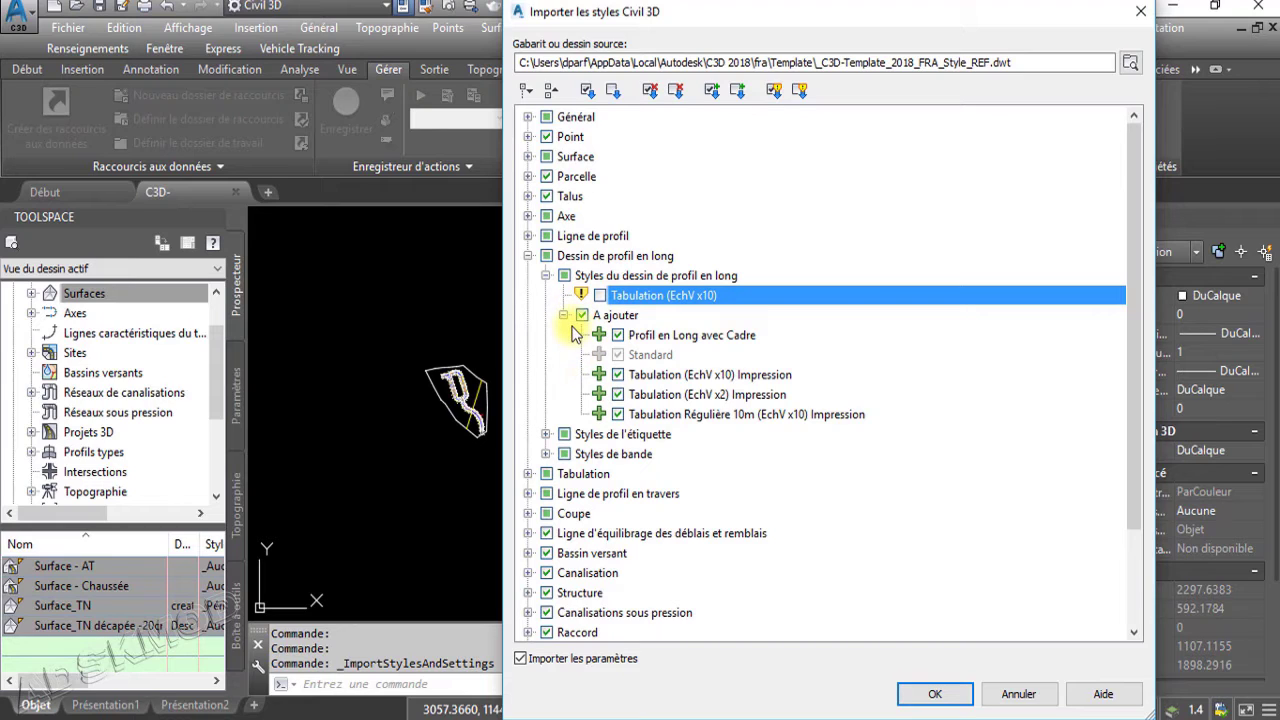
left_click(564, 315)
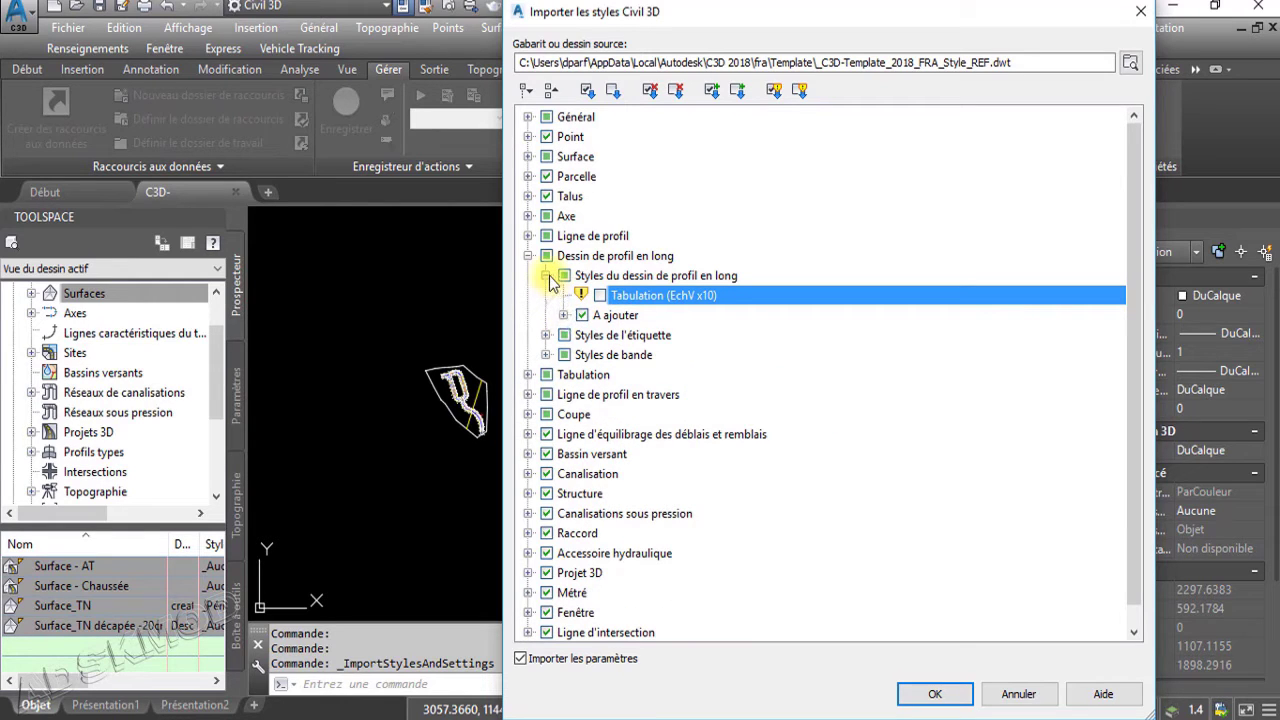
left_click(547, 276)
left_click(530, 257)
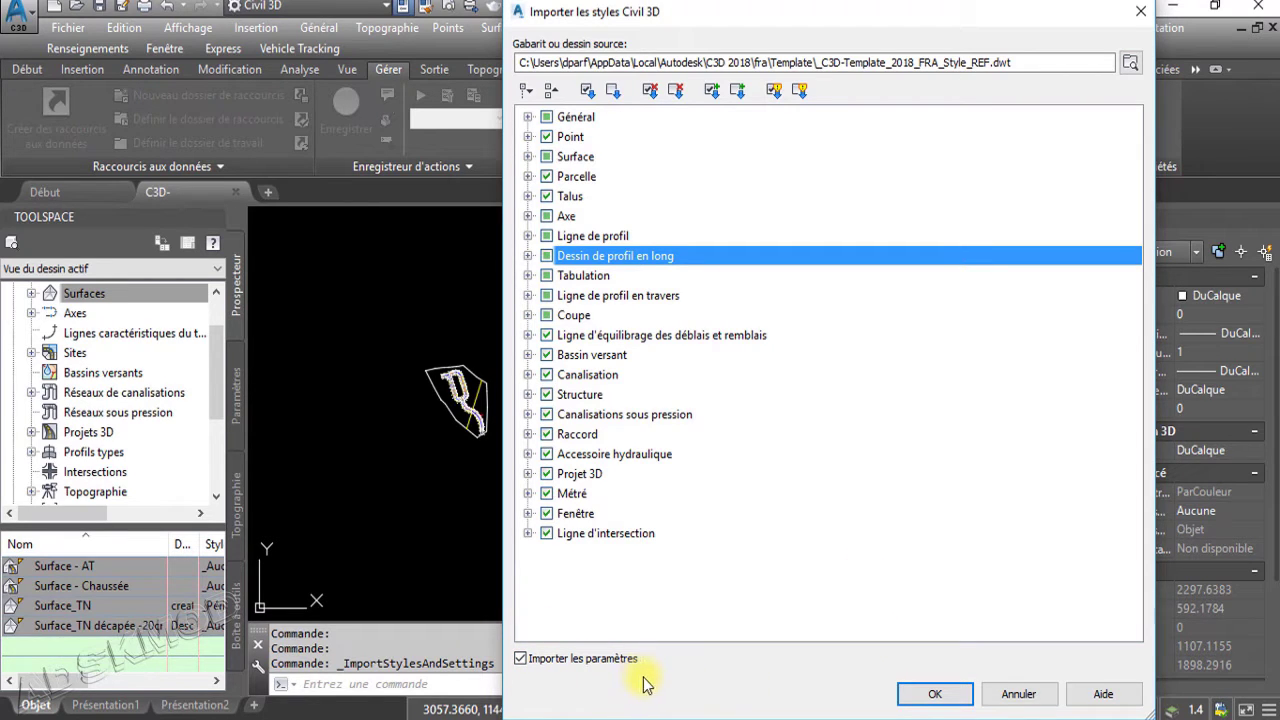
Import the selected styles and settings from the reference template, accepting the overwriting of duplicate styles
left_click(922, 694)
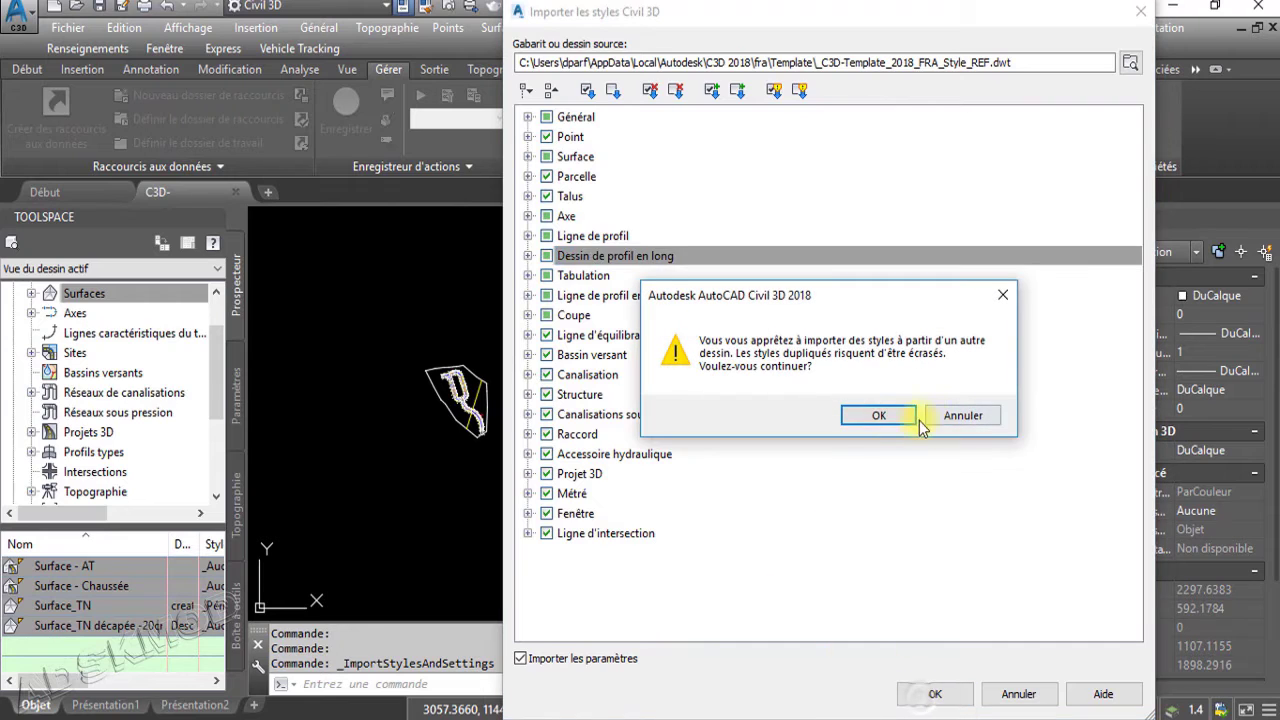
left_click(868, 420)
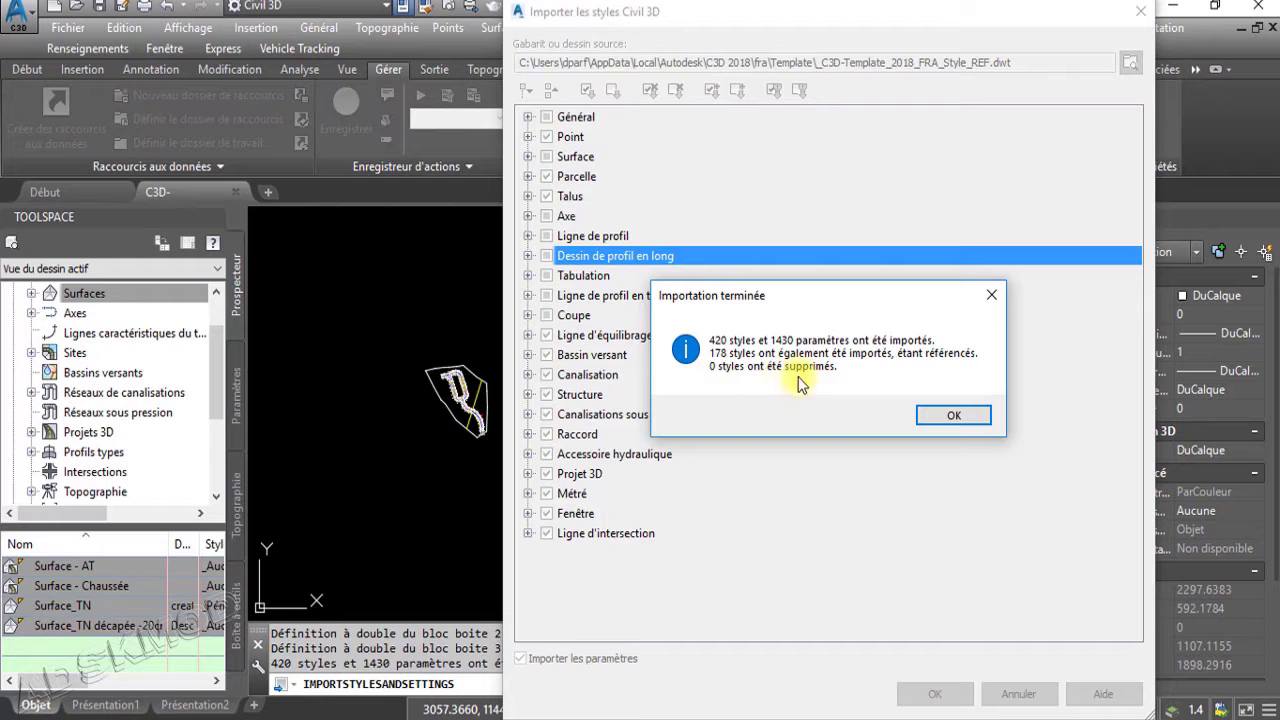
left_click(935, 416)
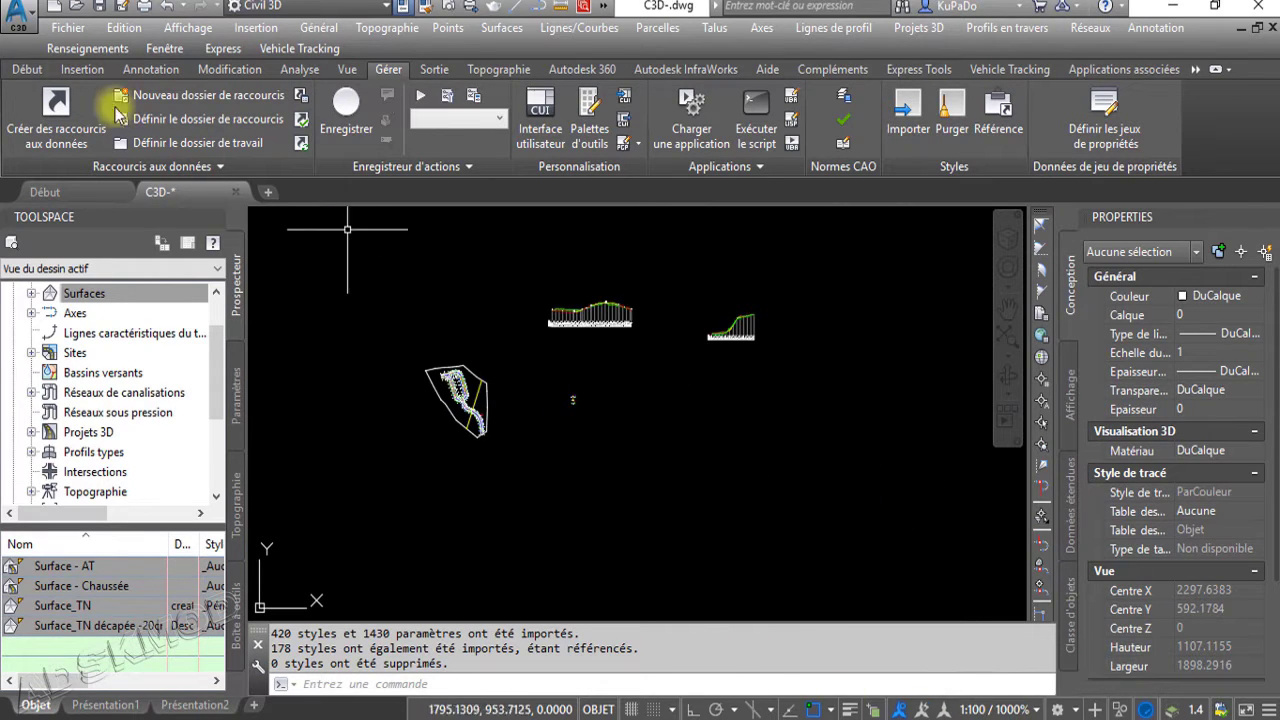
Start creating multiple section views for the AxePrincipal alignment with the TAB_AxeP sample line group
left_click(170, 193)
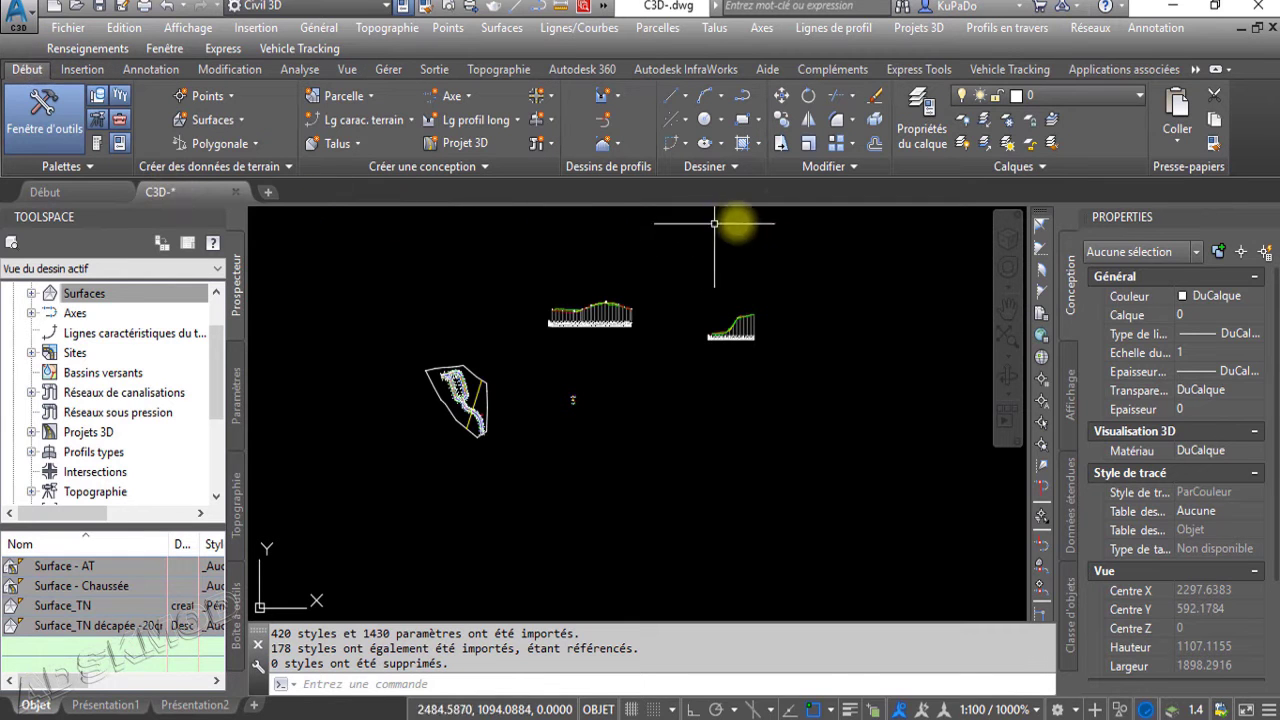
left_click(614, 150)
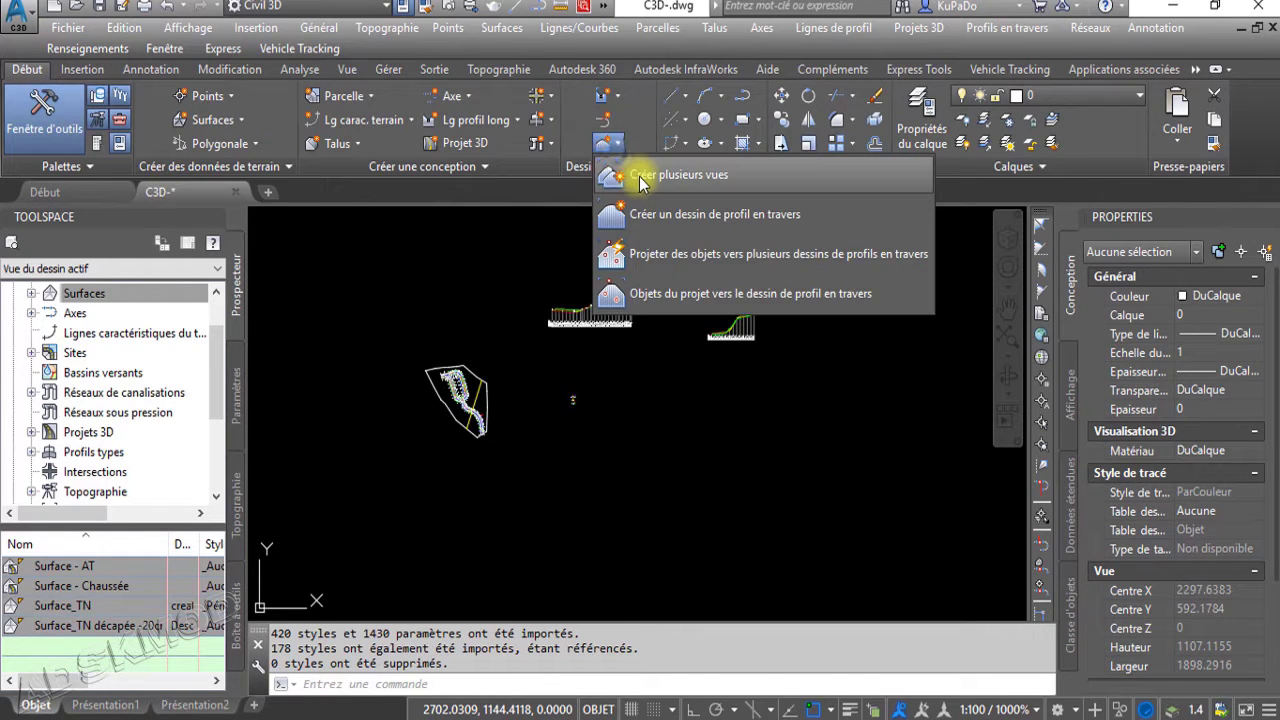
left_click(639, 176)
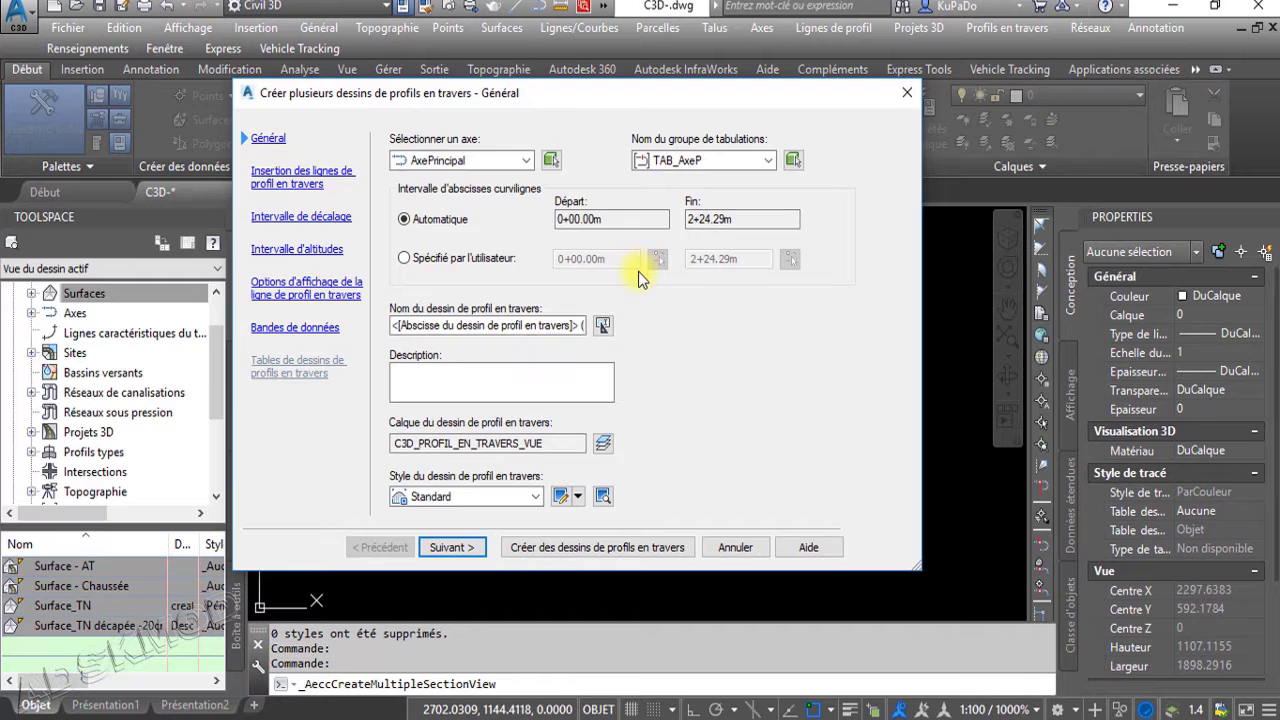
left_click(477, 167)
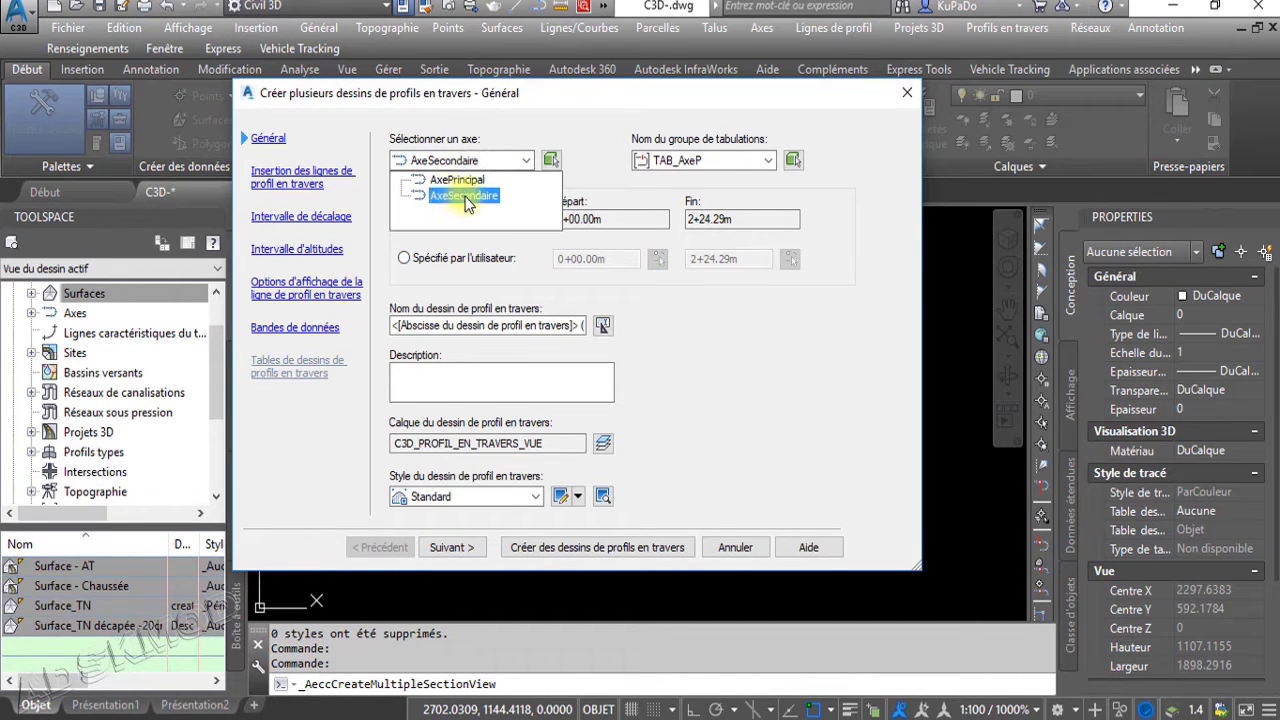
left_click(457, 179)
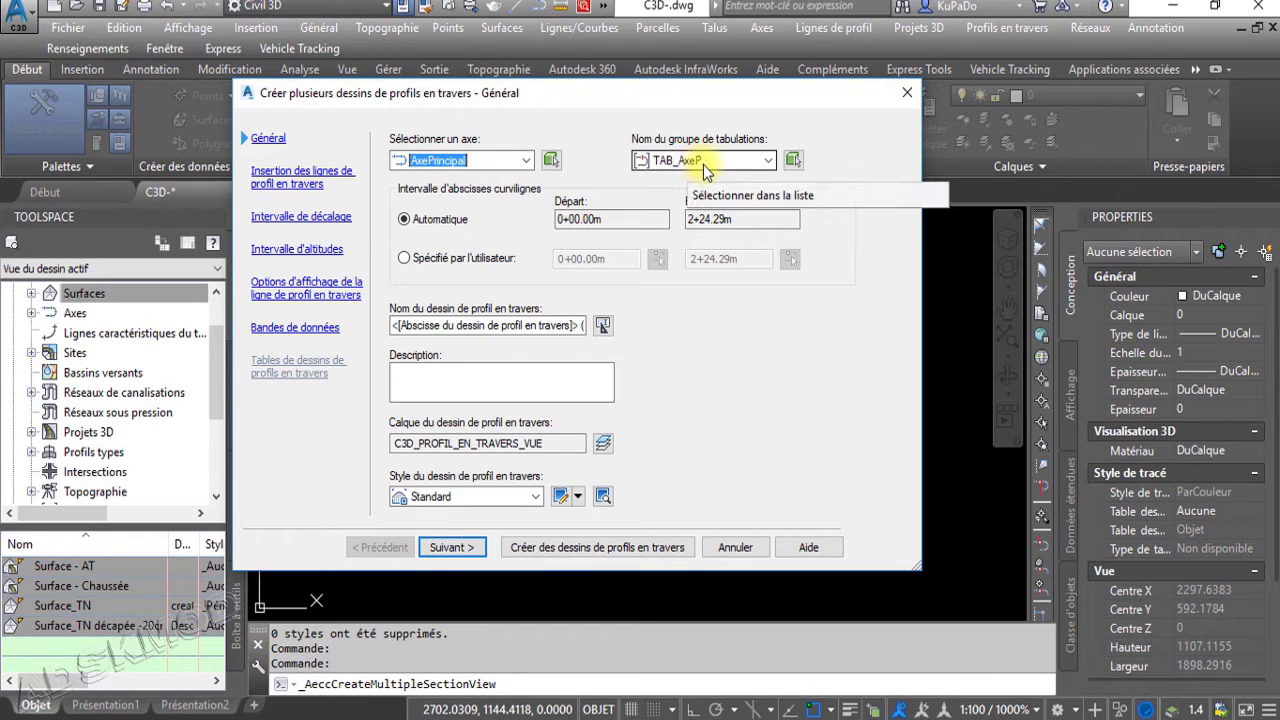
left_click(500, 161)
left_click(450, 195)
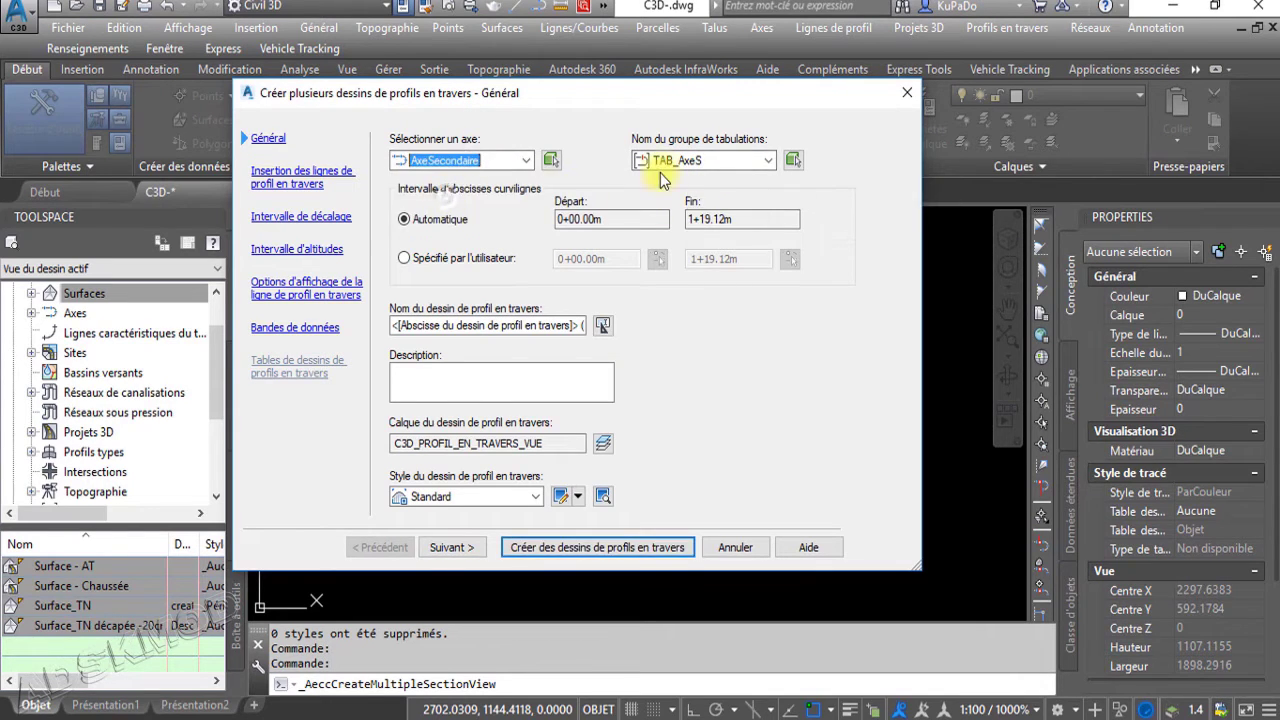
left_click(500, 161)
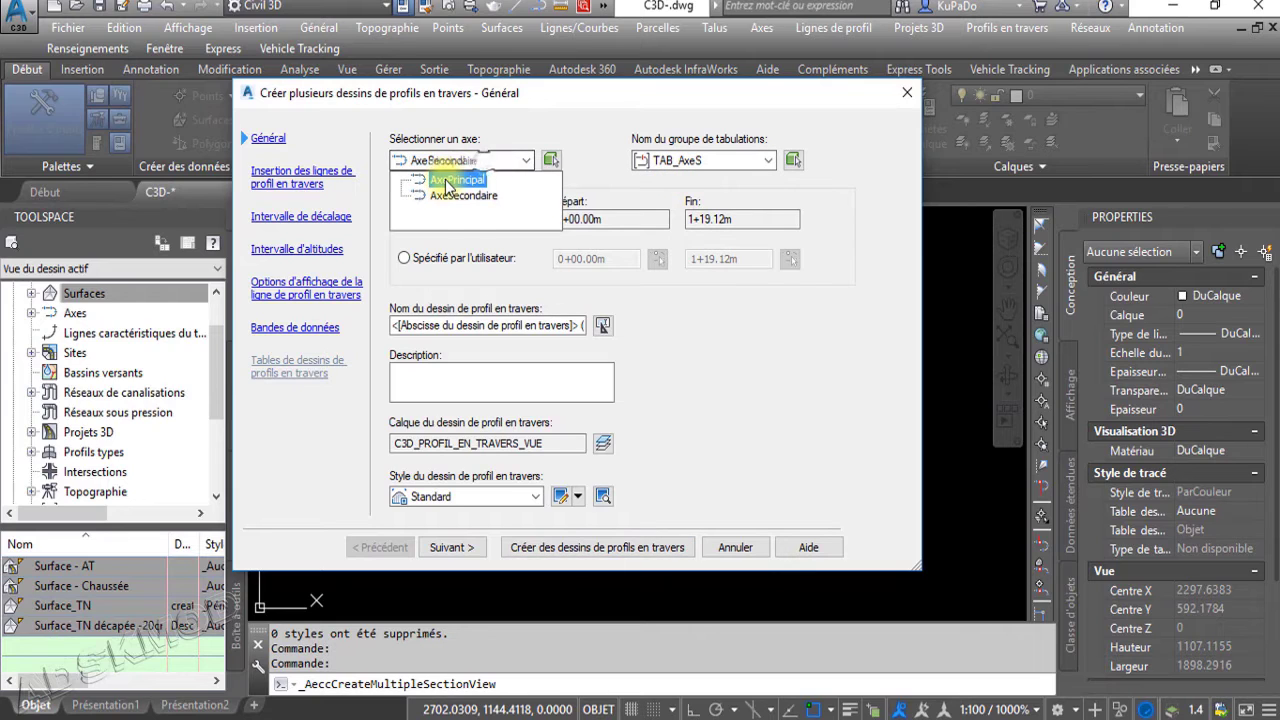
left_click(450, 179)
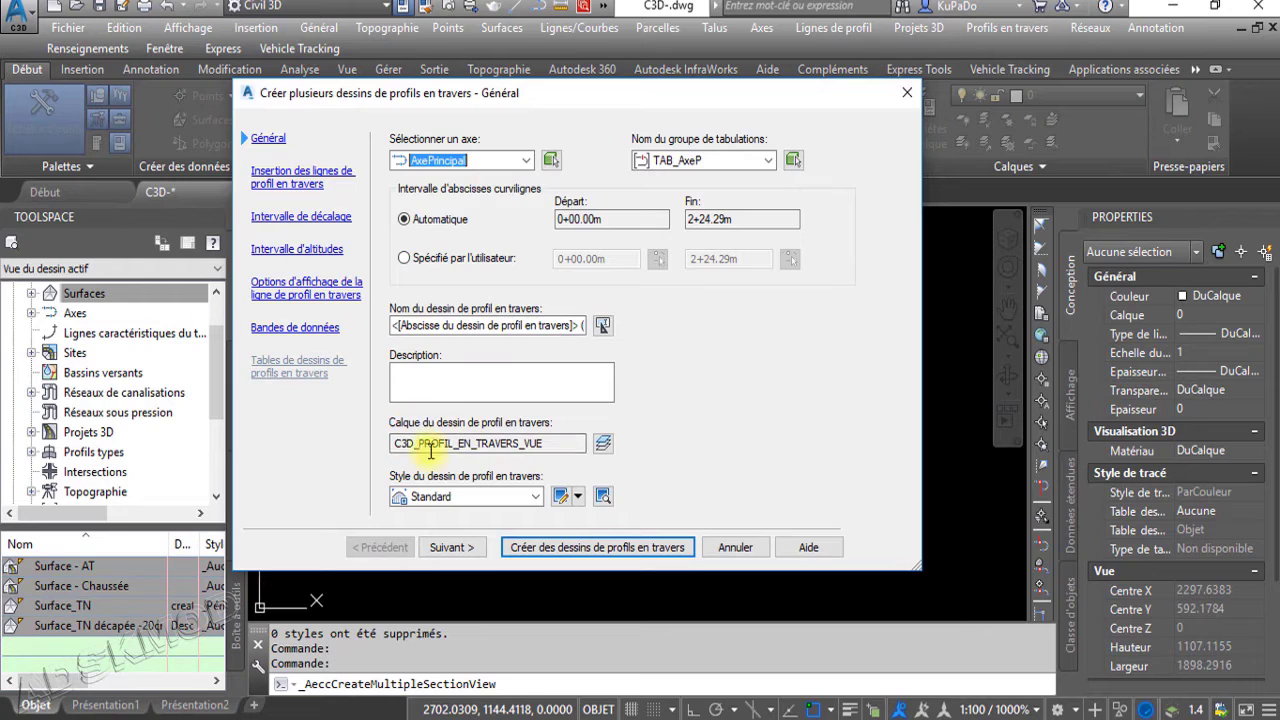
Set the section view style to Route Piste (EchV x1) and proceed to the section placement settings
left_click(534, 497)
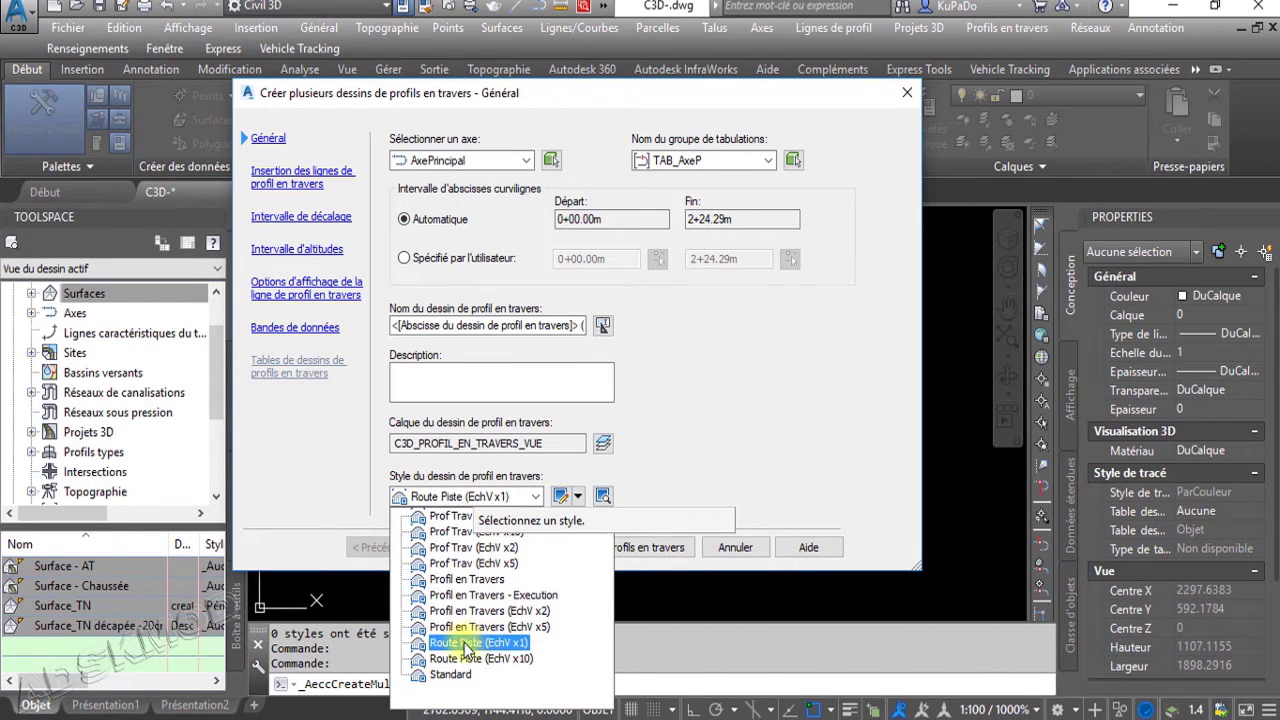
left_click(507, 645)
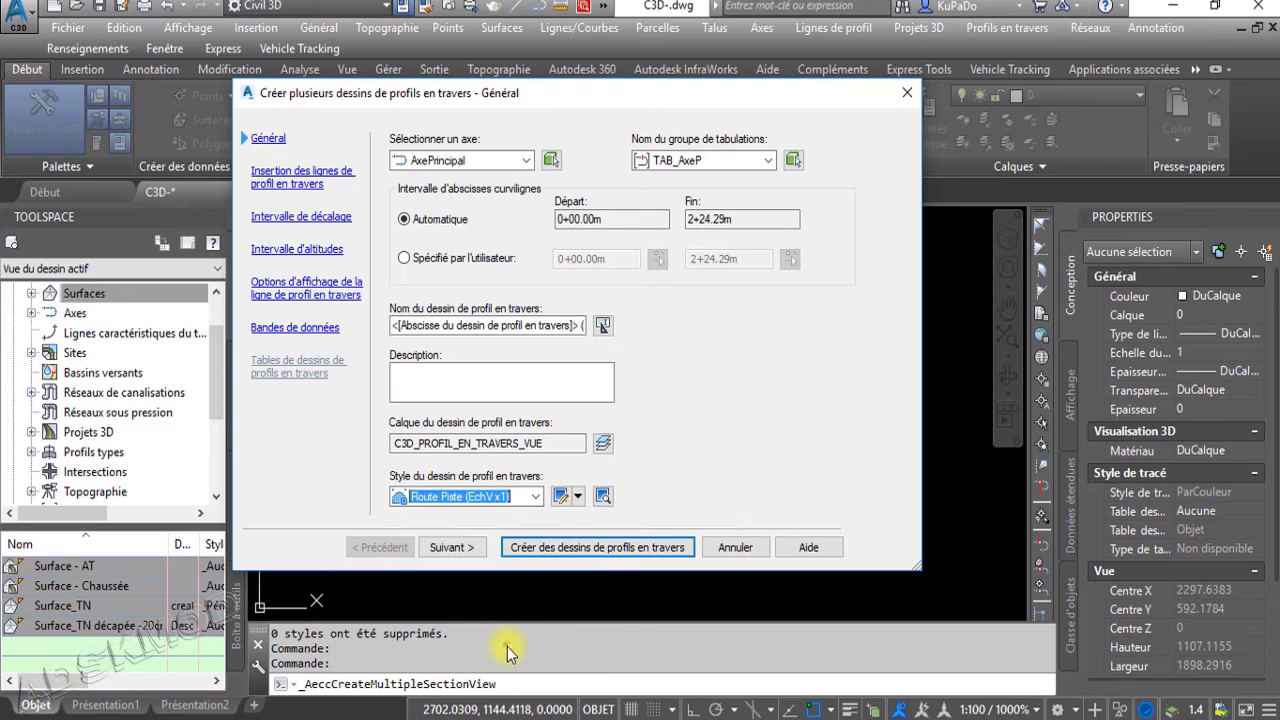
left_click(450, 548)
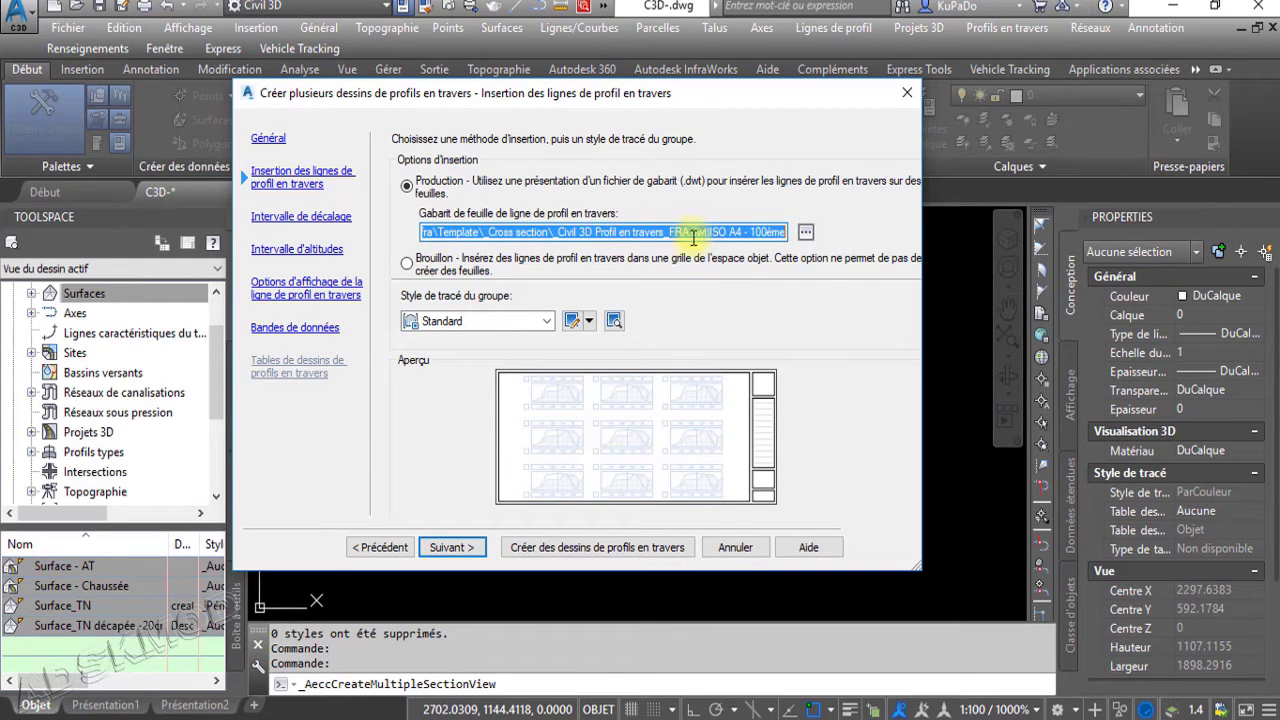
Use the ISO A4 - 100ème layout of _Civil 3D Profil en travers_FRA.dwt from the _Cross section folder as the section sheet template
left_click(806, 233)
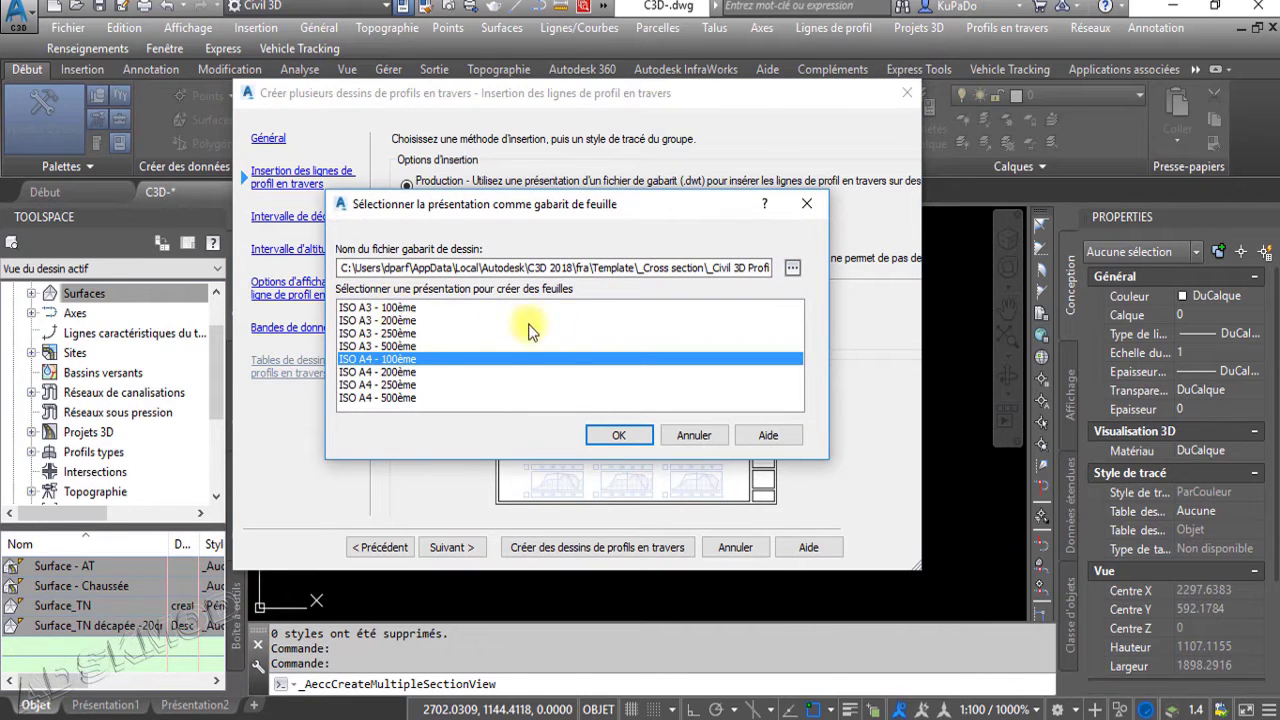
left_click(792, 269)
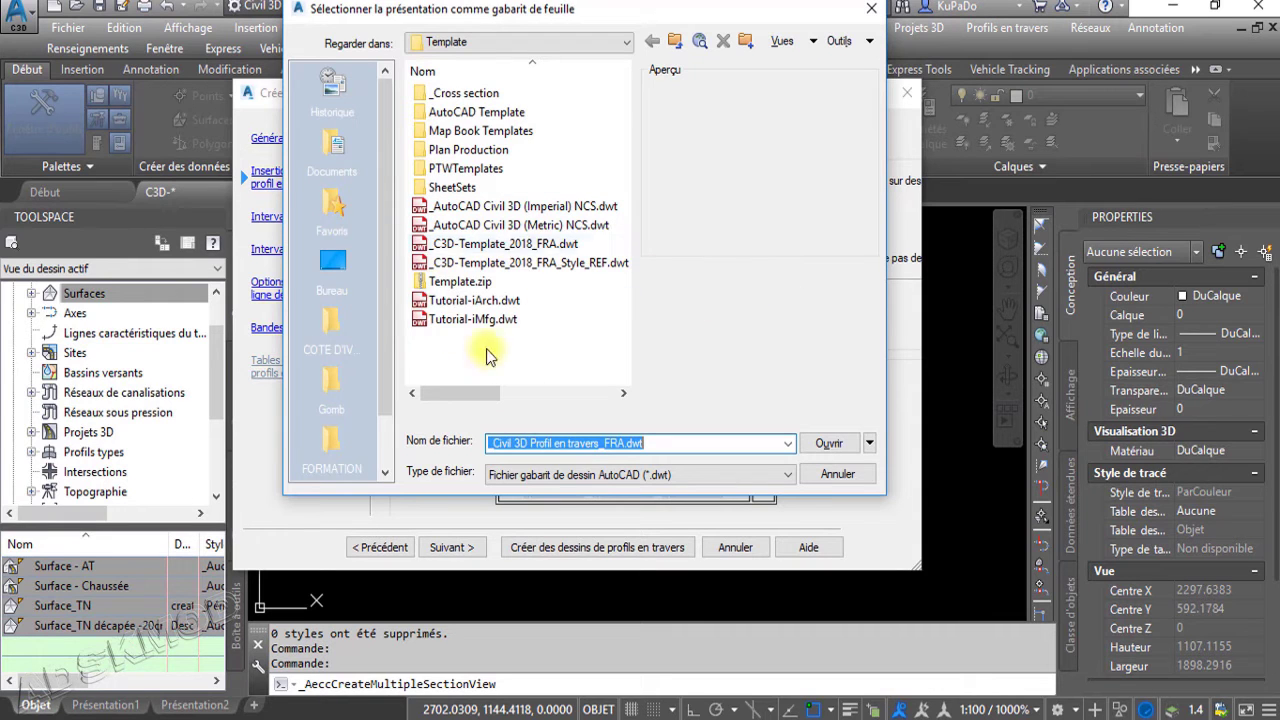
double_click(478, 95)
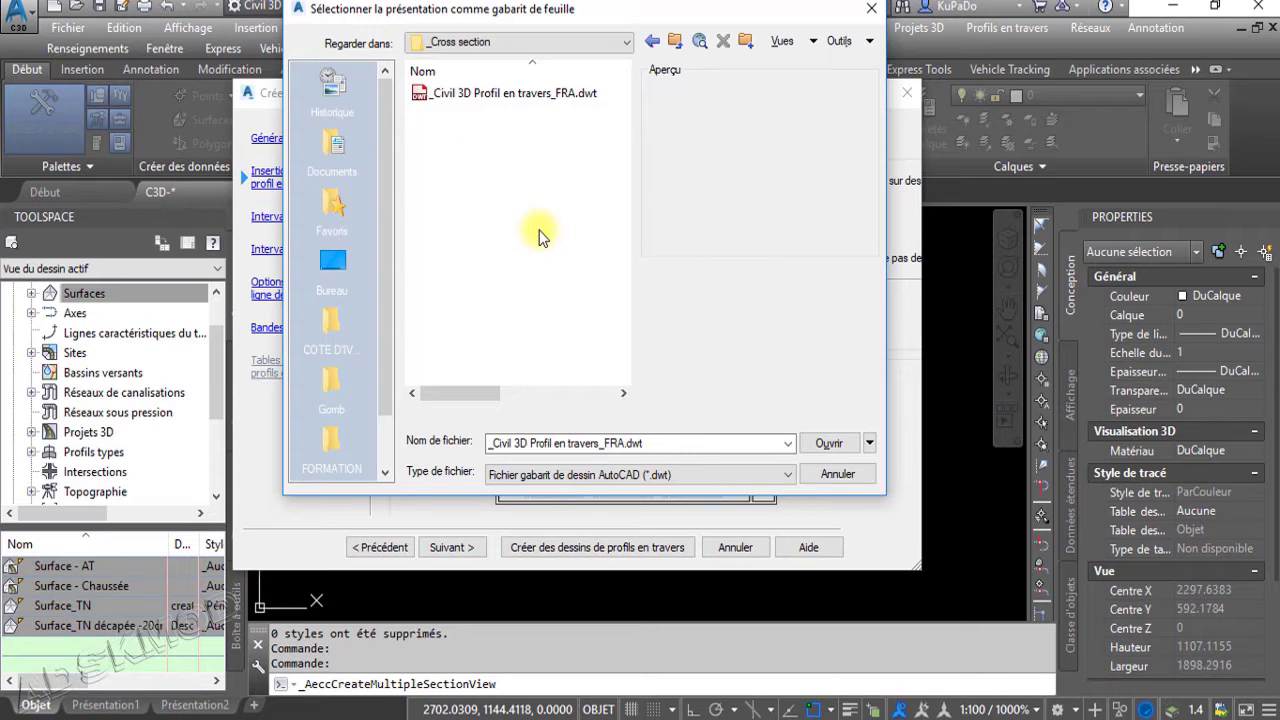
left_click(522, 95)
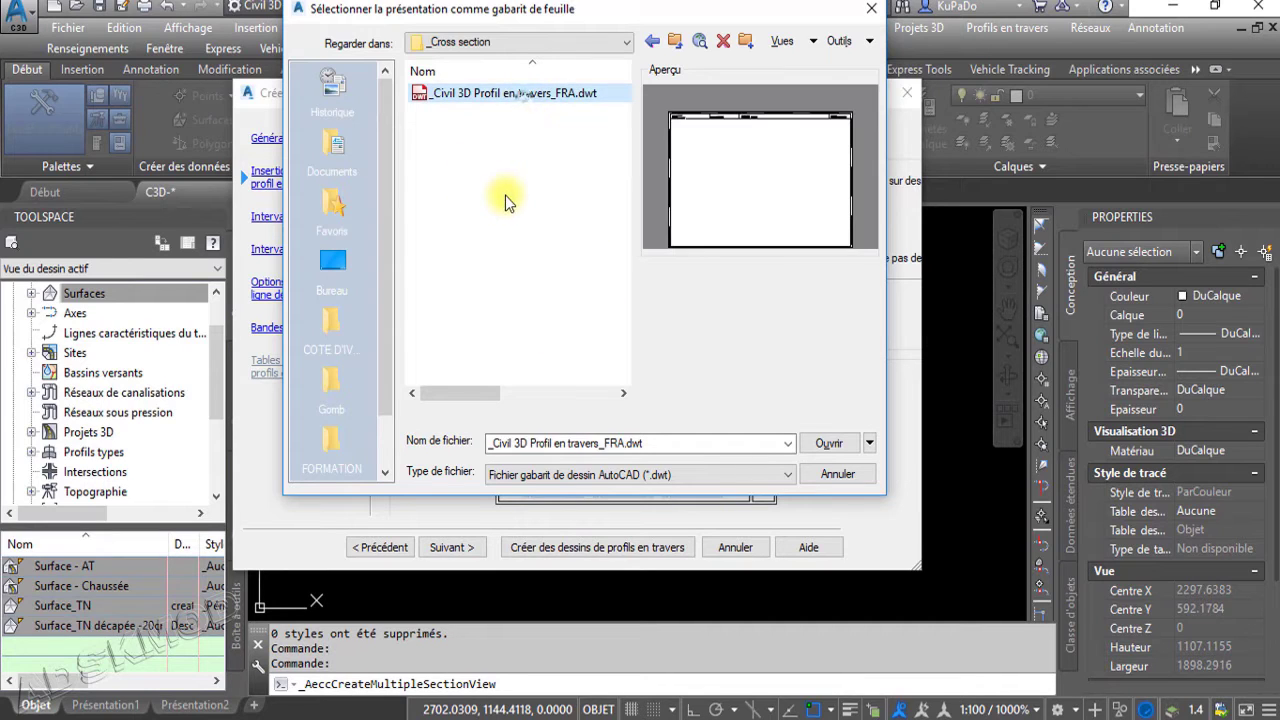
left_click(830, 443)
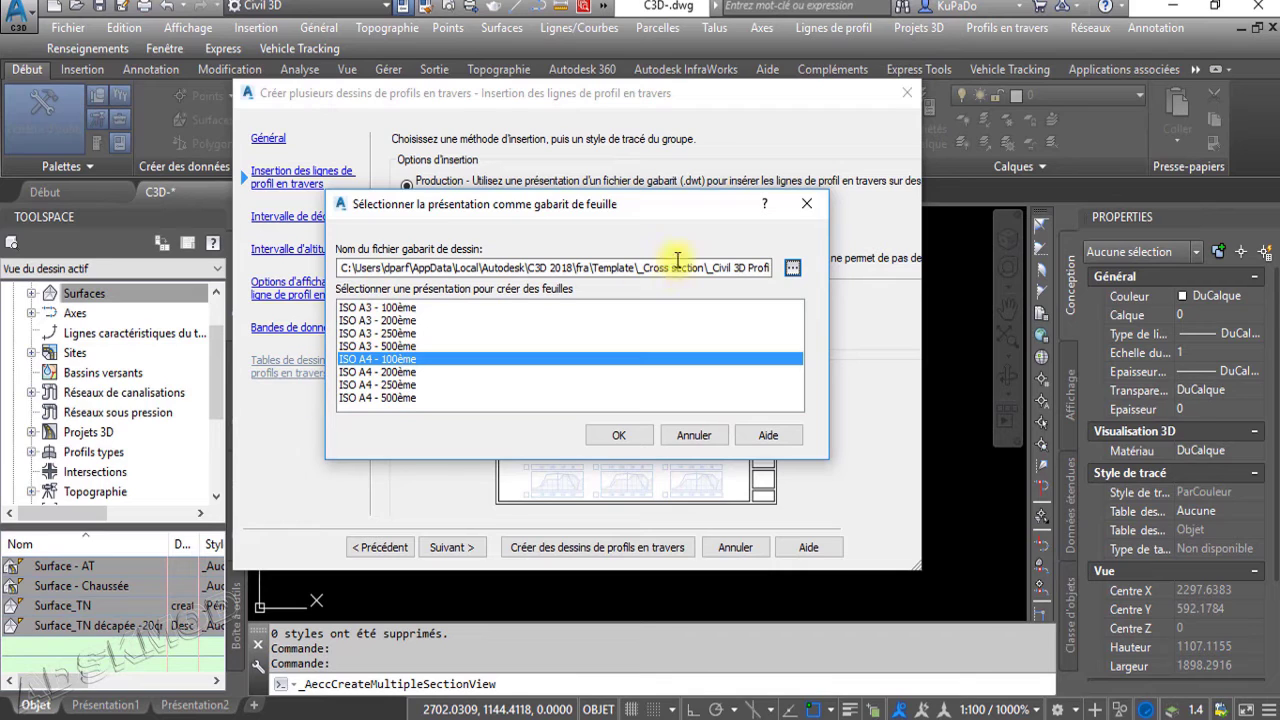
left_click(367, 372)
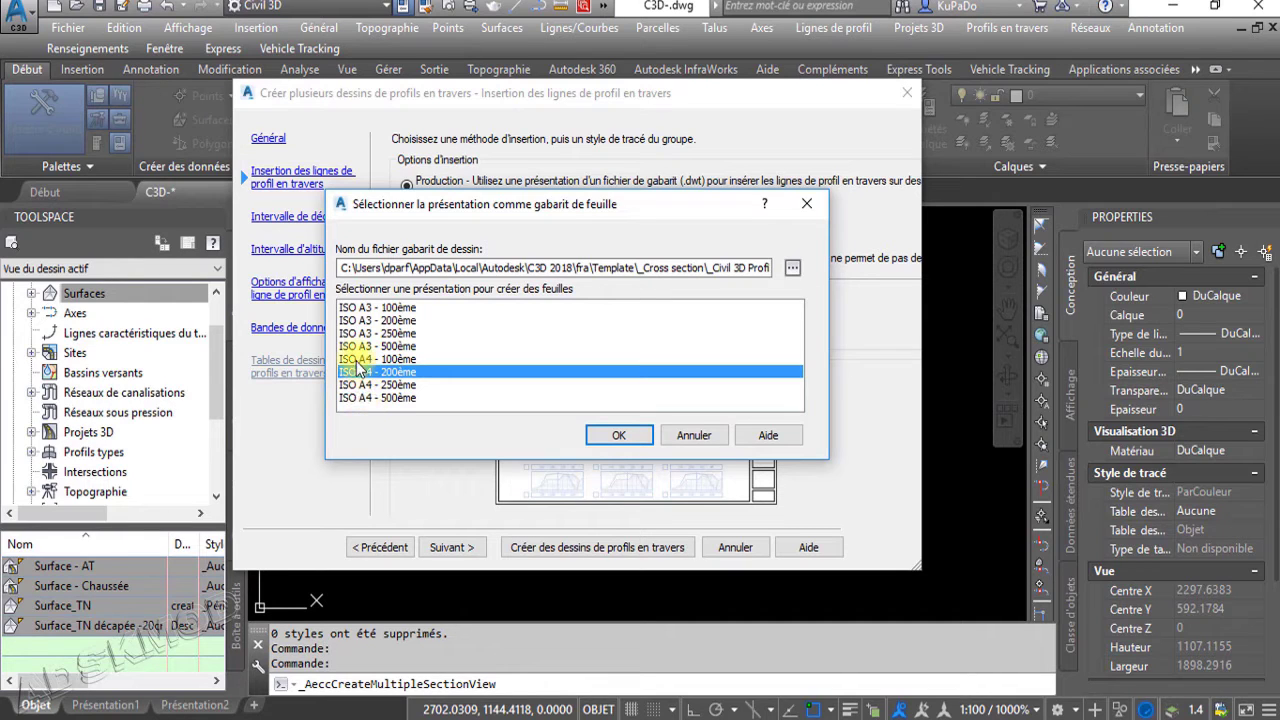
left_click(357, 360)
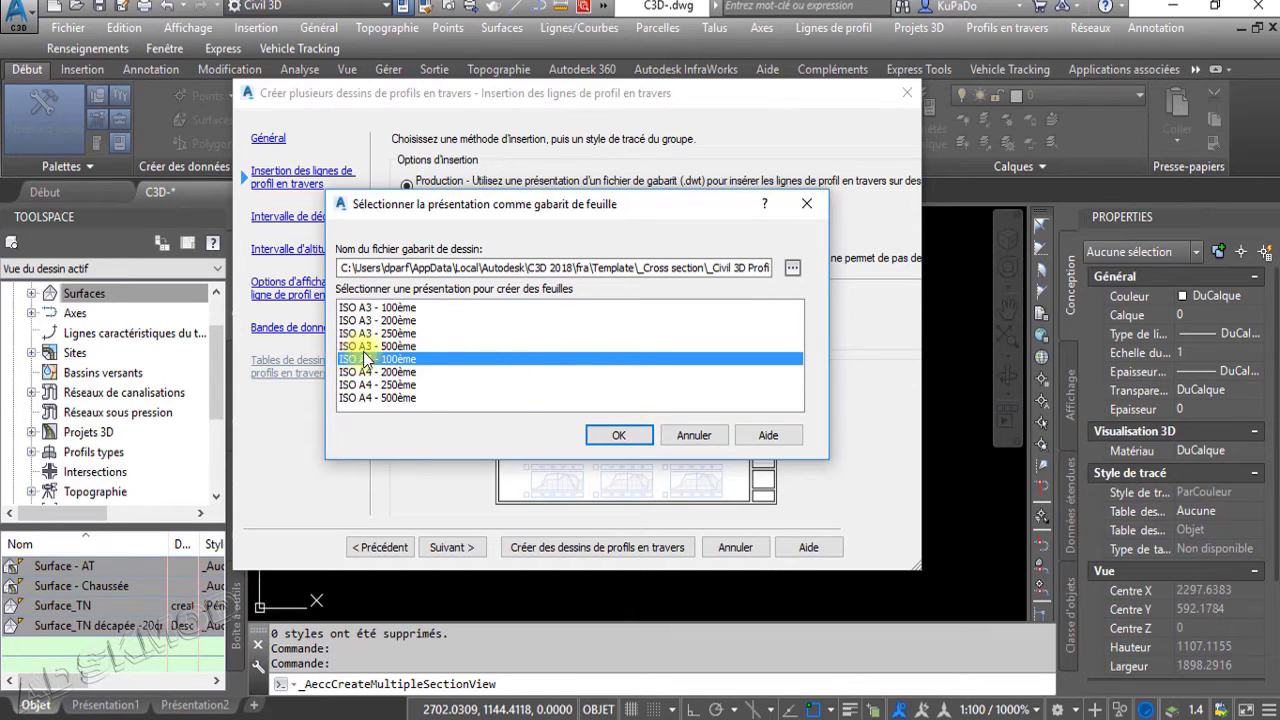
left_click(619, 436)
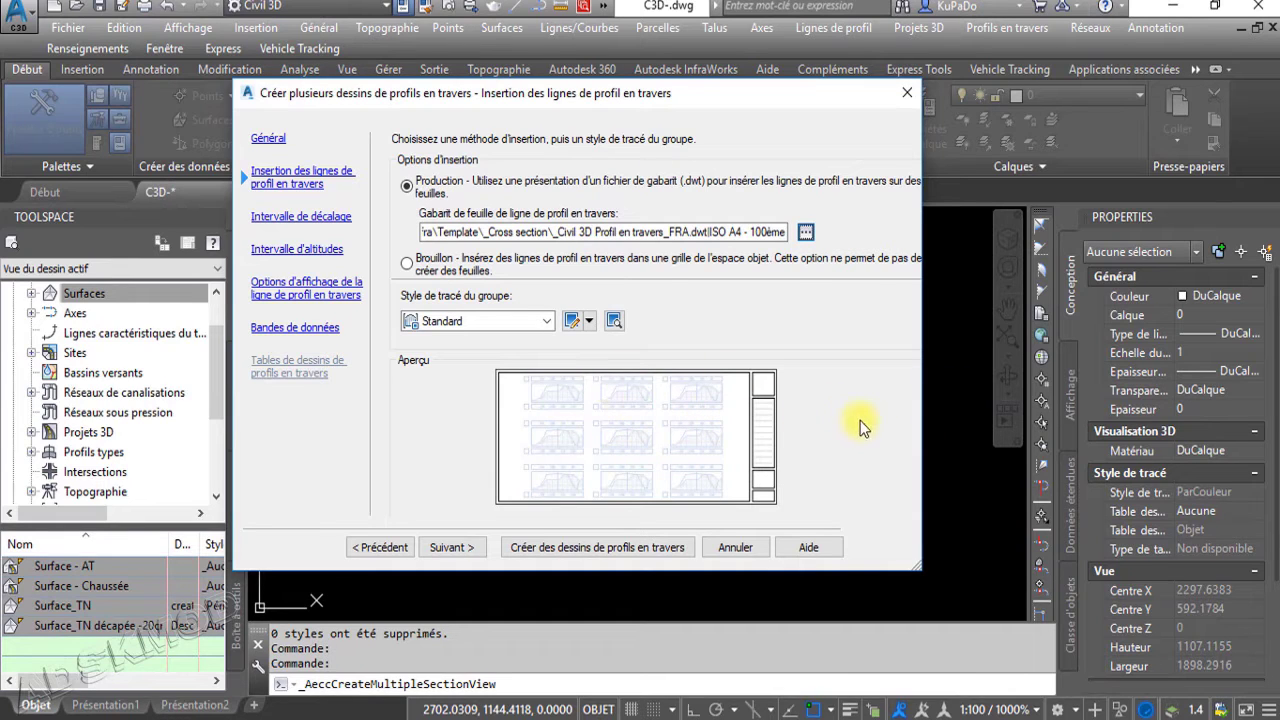
Set the group plot style to Cahiers de profil en travers A4 and proceed to the elevation range, keeping the automatic offset range
left_click(546, 321)
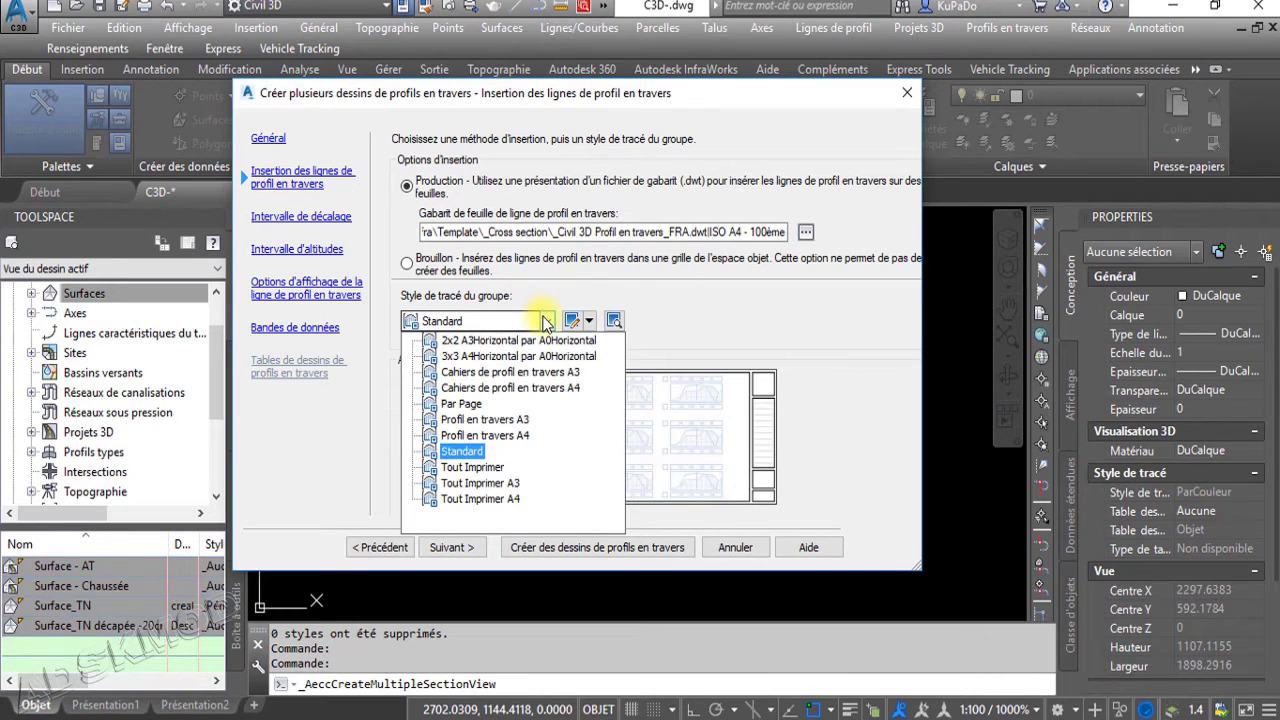
left_click(567, 388)
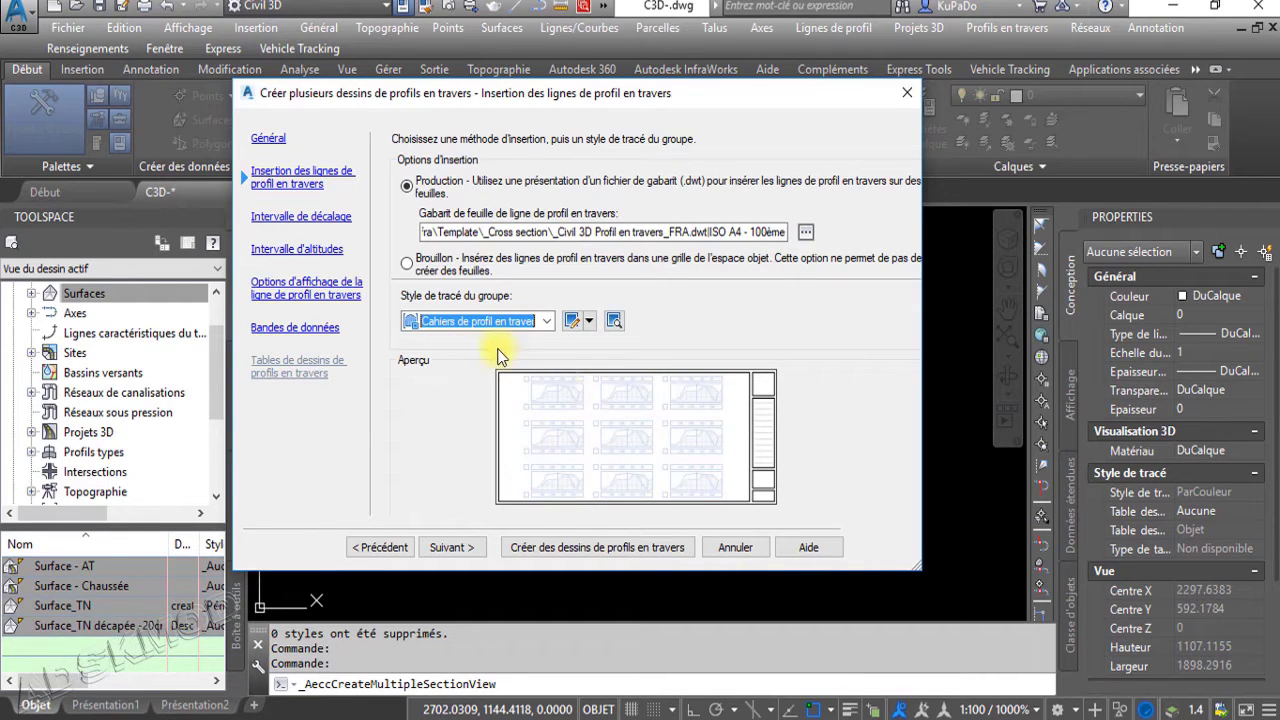
left_click(458, 549)
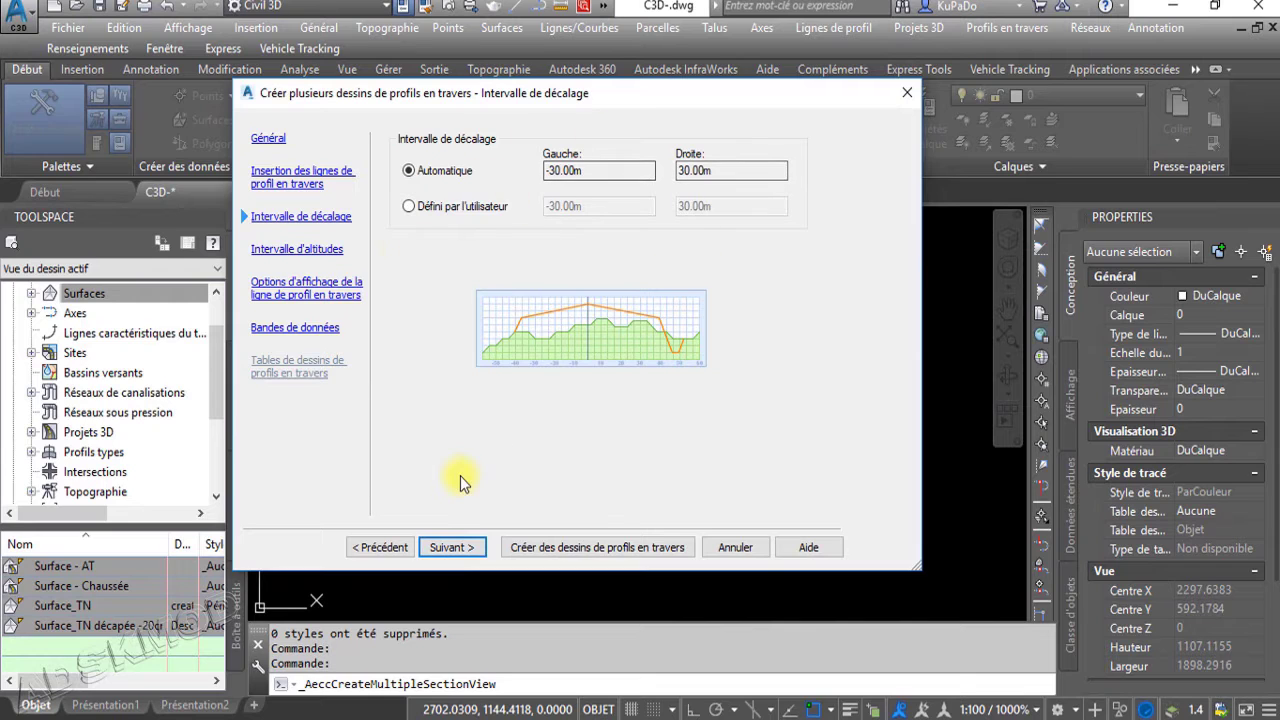
left_click(452, 547)
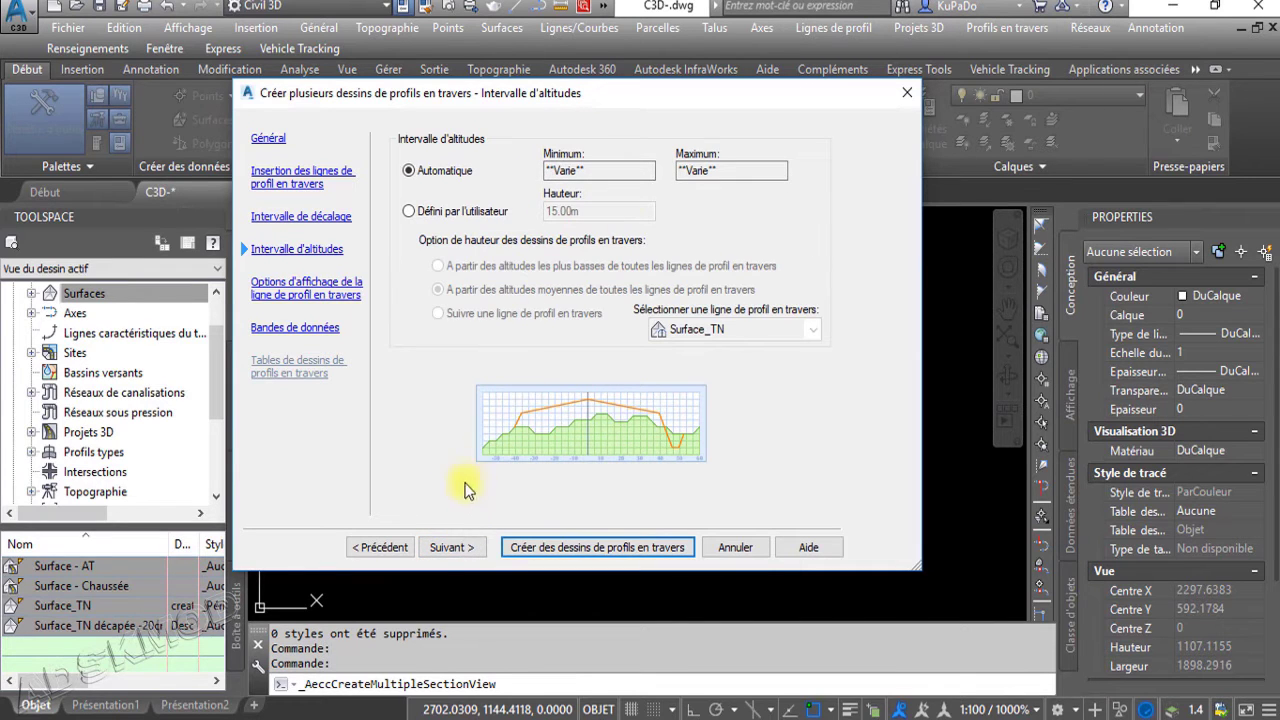
Keep the automatic elevation range, assign the no-label set (_Aucun...) to the Surface_TN section line and proceed to the data band settings
left_click(445, 550)
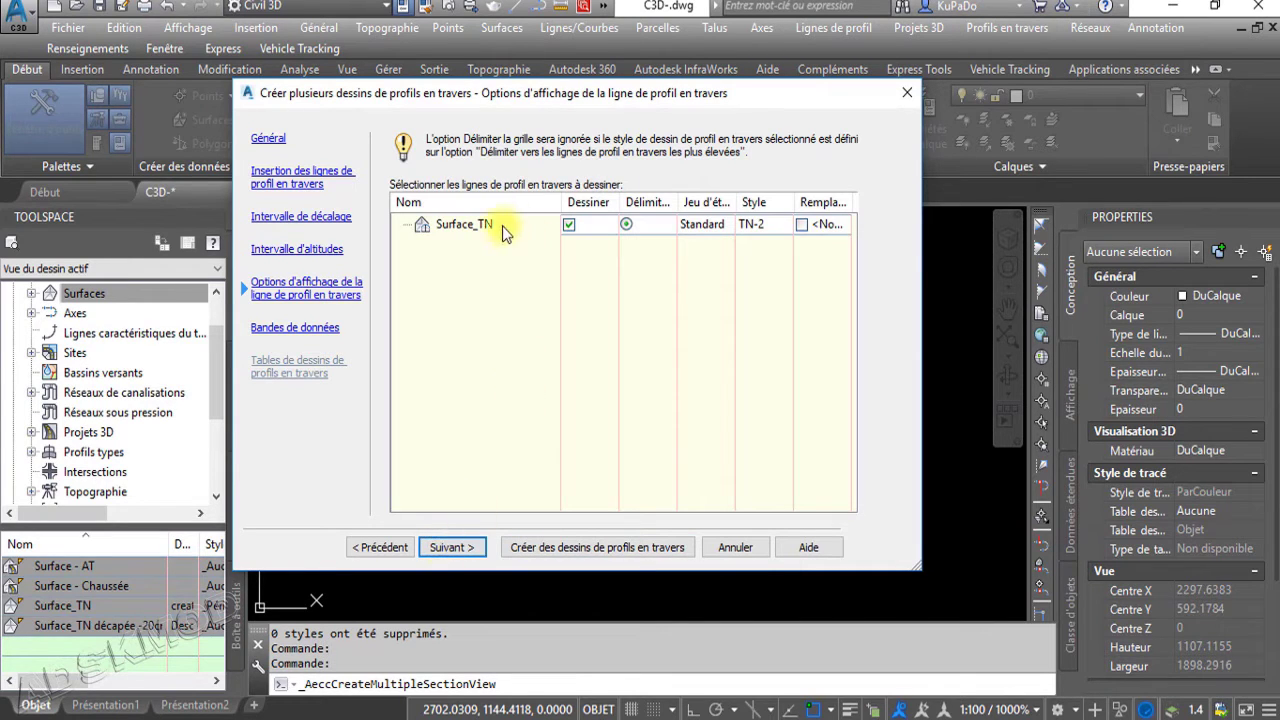
mouse_move(528, 93)
left_mouse_down()
mouse_move(667, 171)
mouse_move(824, 196)
left_mouse_up()
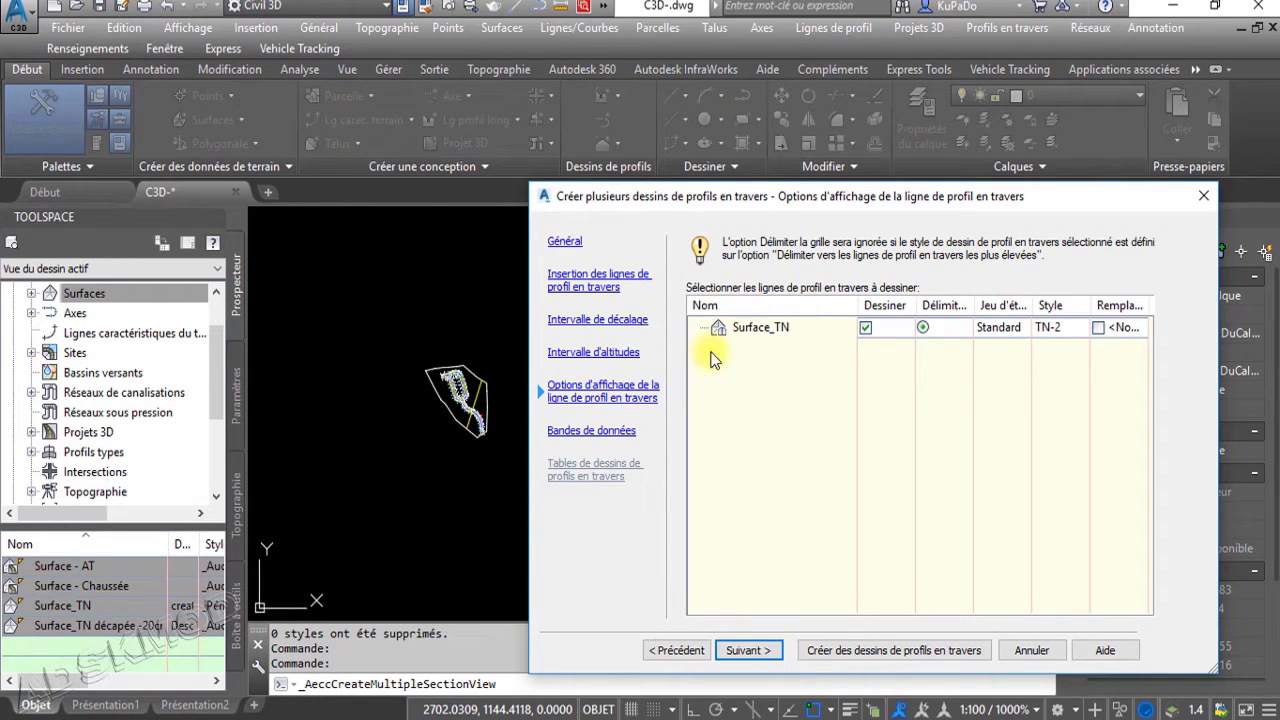
left_click_drag(832, 189, 622, 125)
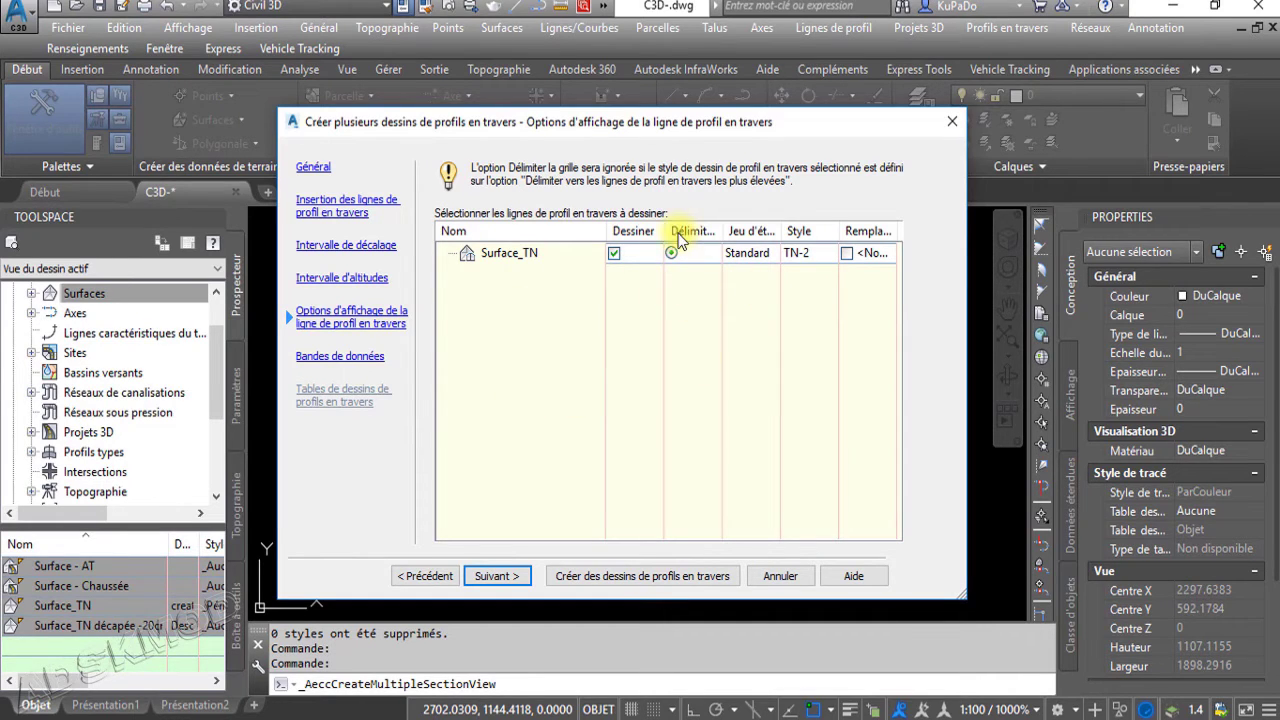
left_click(744, 257)
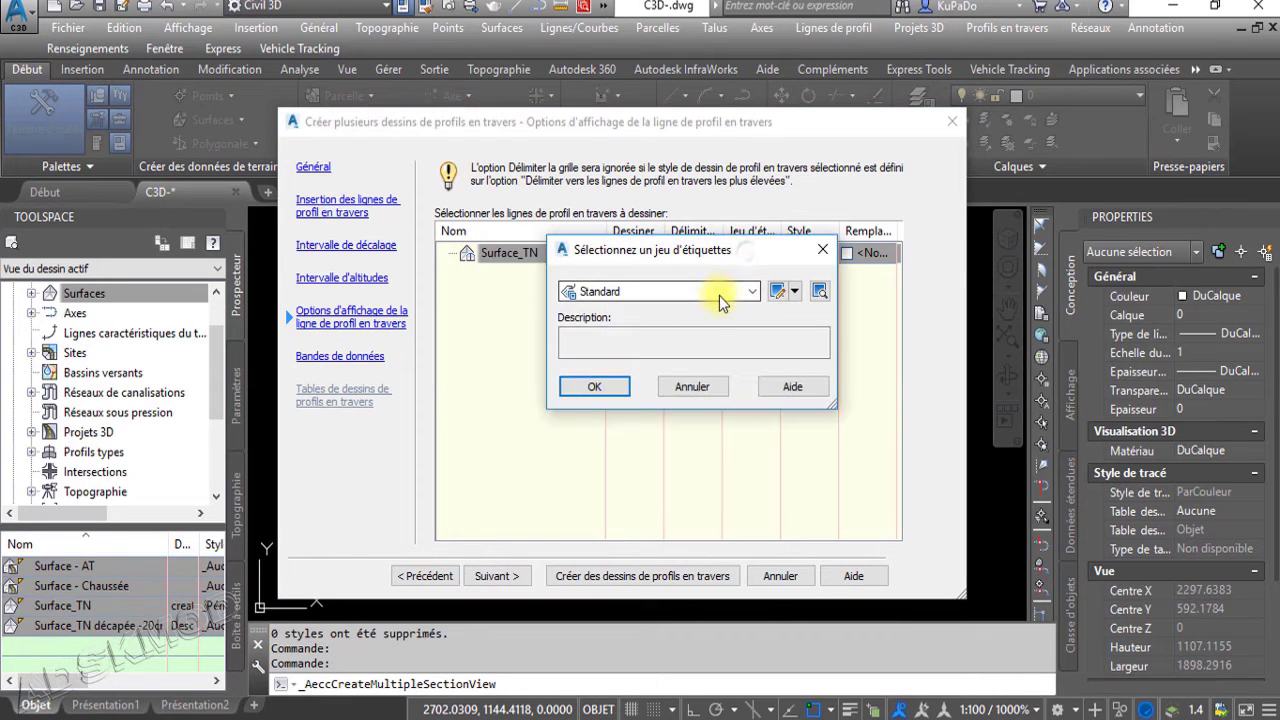
left_click(684, 294)
left_click(660, 310)
left_click(582, 384)
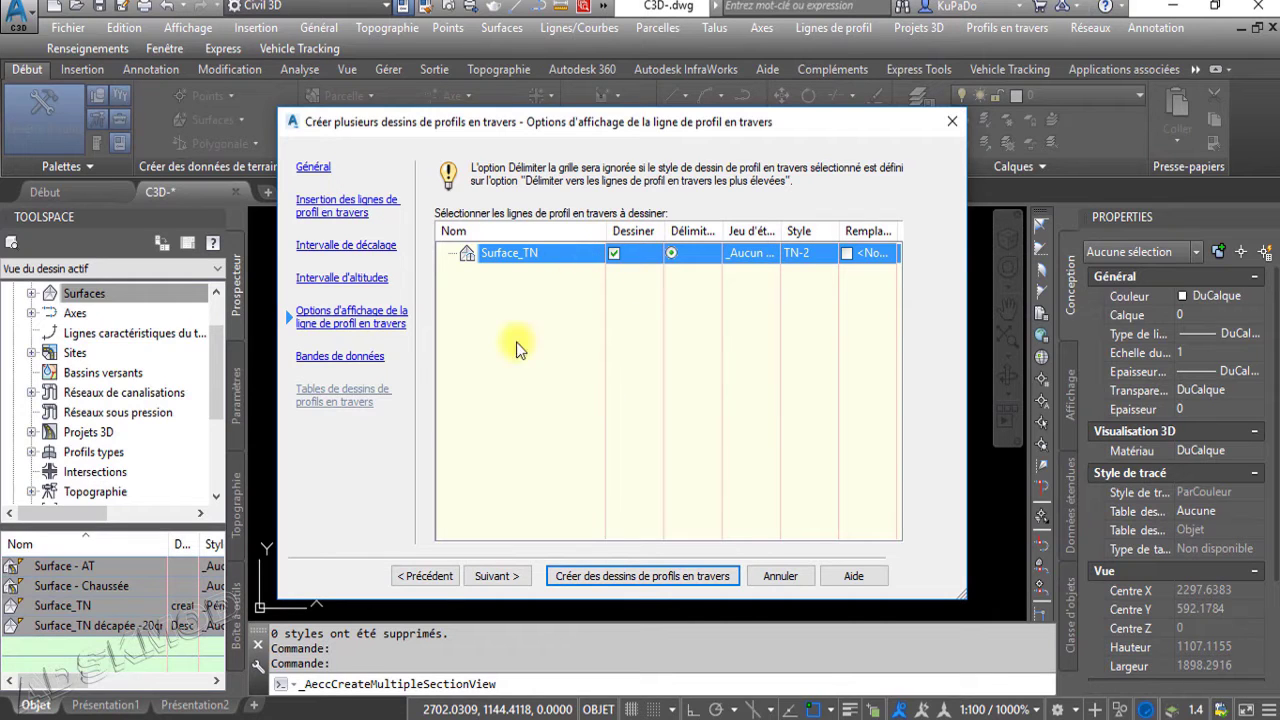
left_click(503, 574)
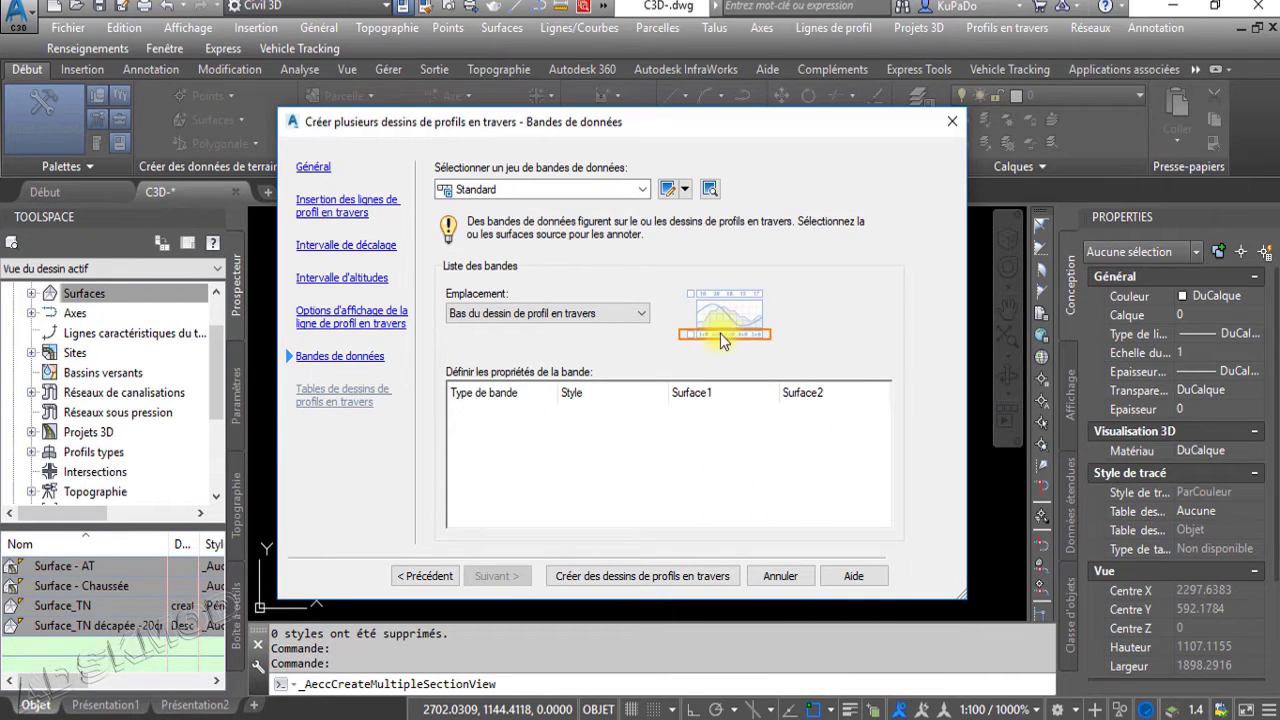
Apply the Route Piste A4 data band set to the section views
left_click(640, 190)
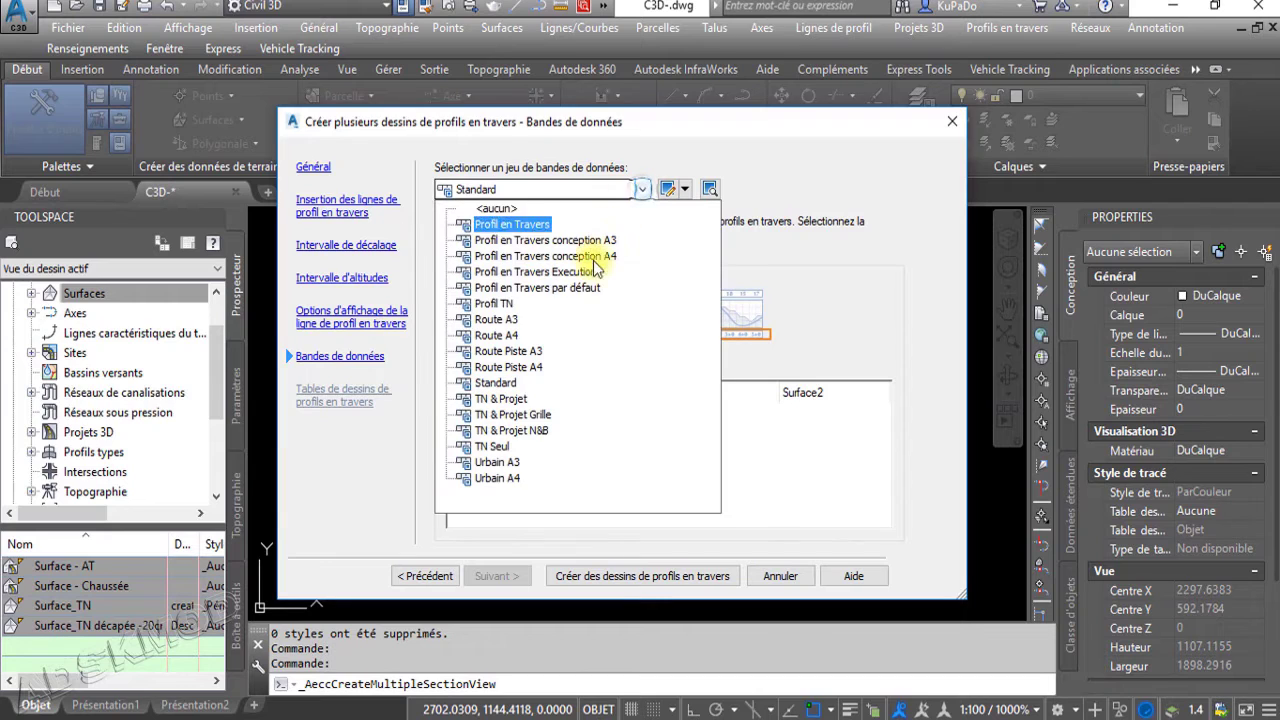
left_click(528, 368)
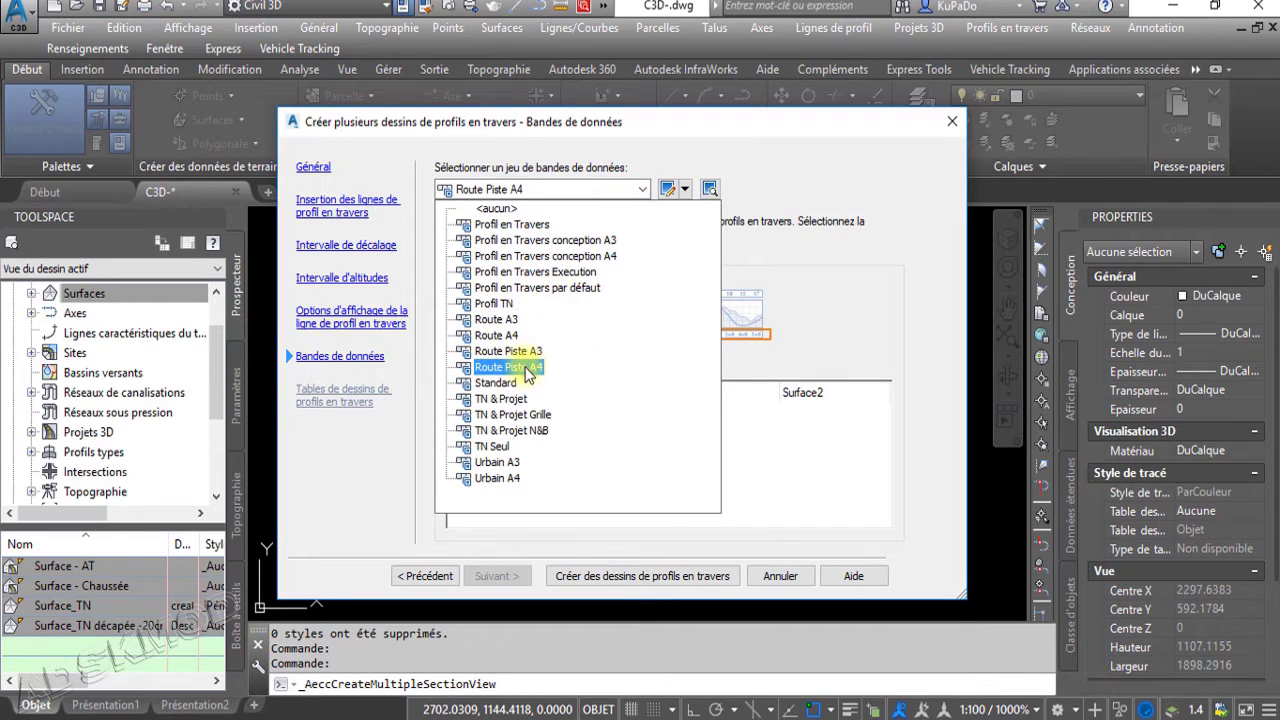
left_click(528, 368)
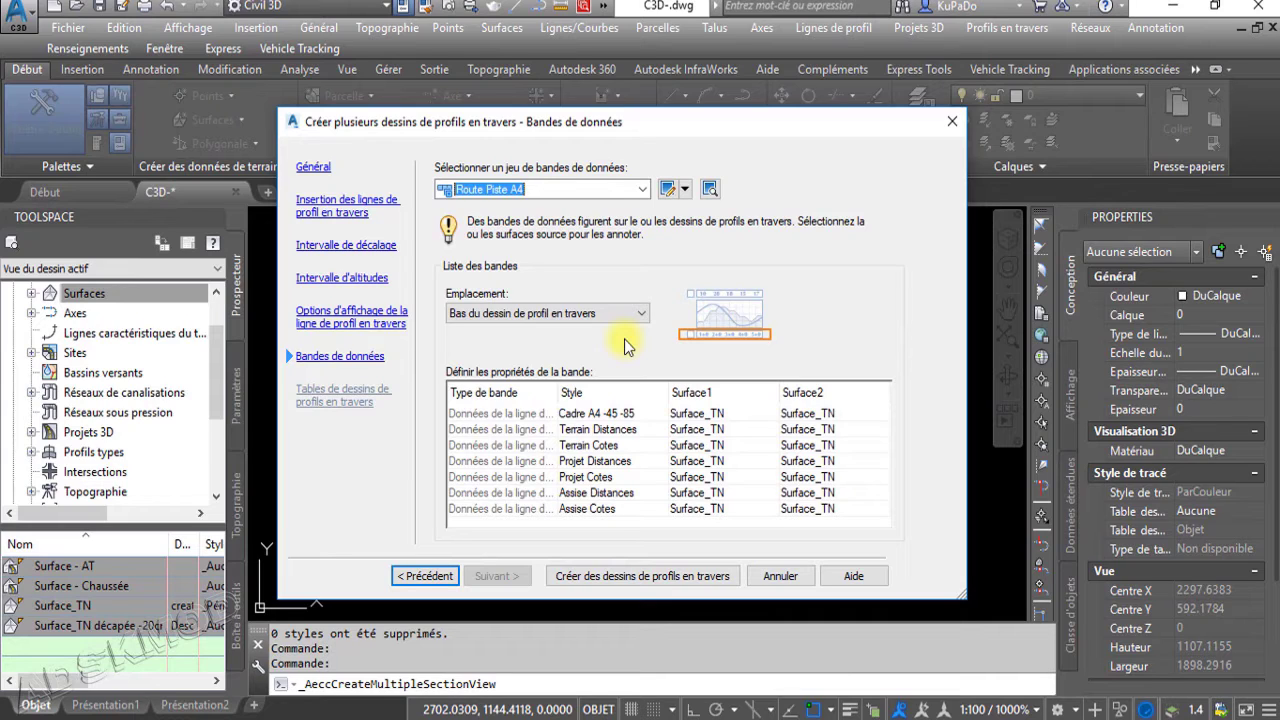
Create the AxePrincipal section views with their origin in the empty area to the right of the two longitudinal profile views, and inspect them
left_click(620, 582)
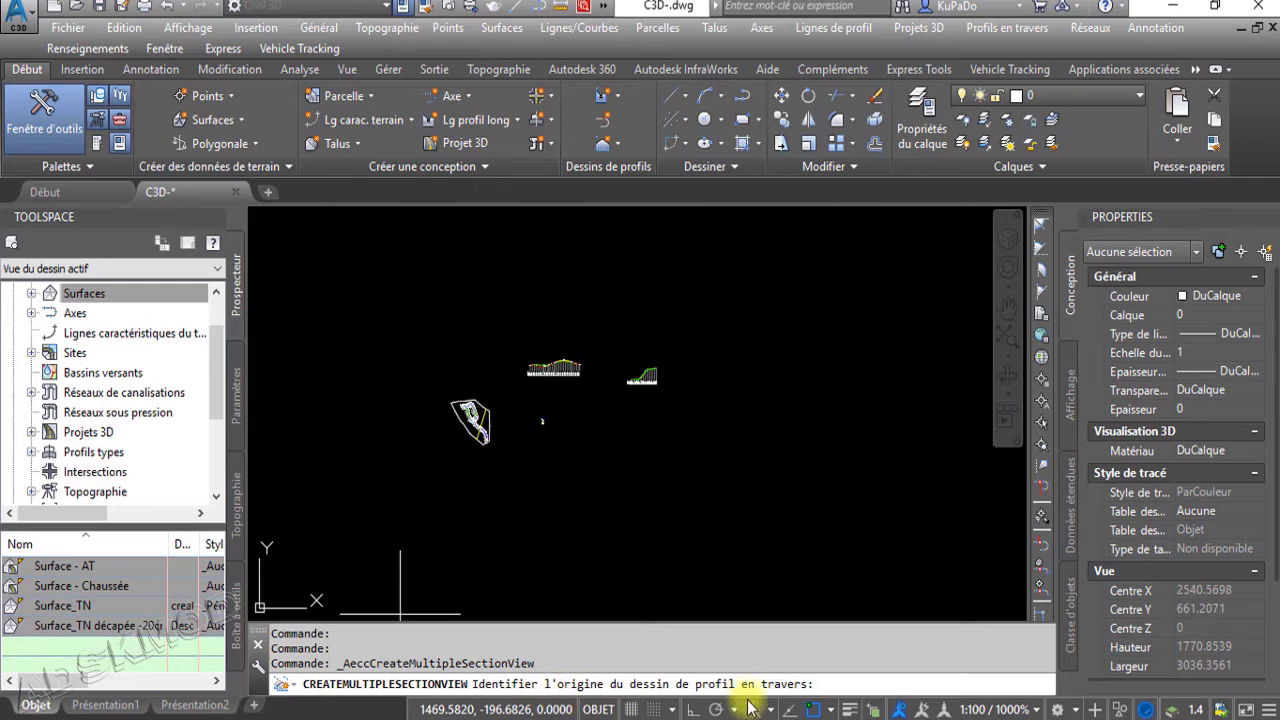
left_click(736, 384)
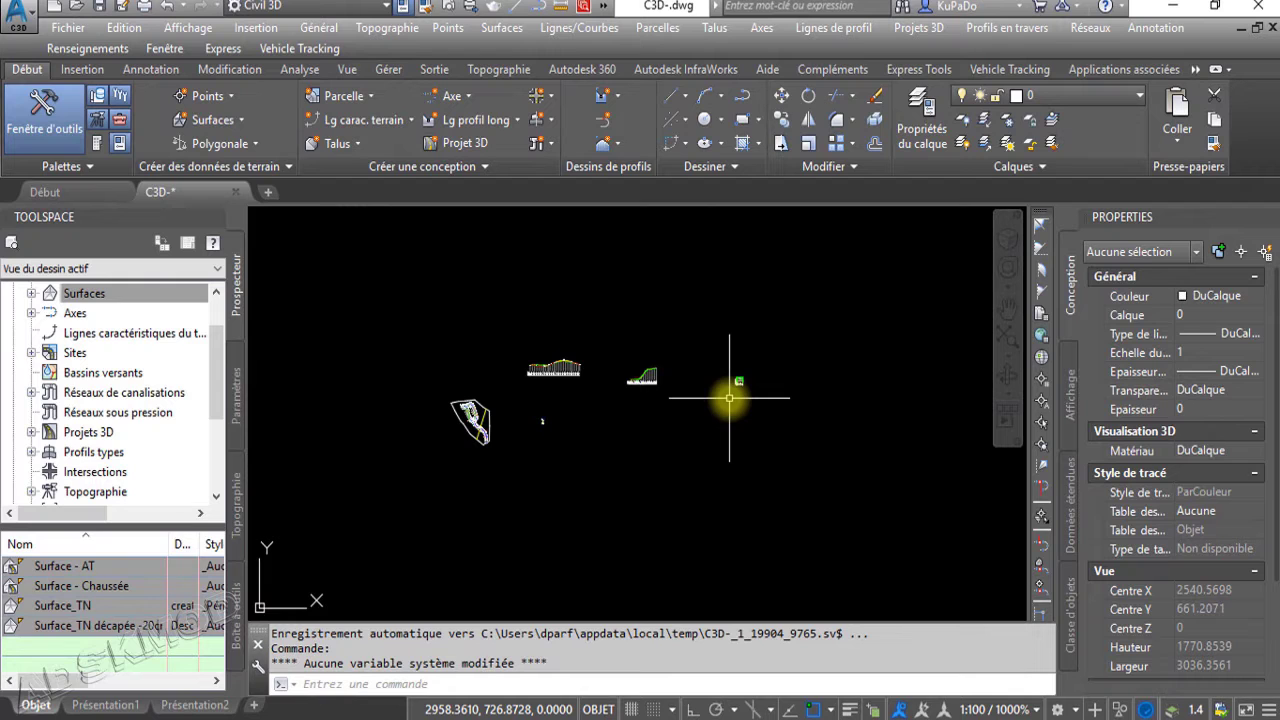
scroll(745, 392, "up", 15)
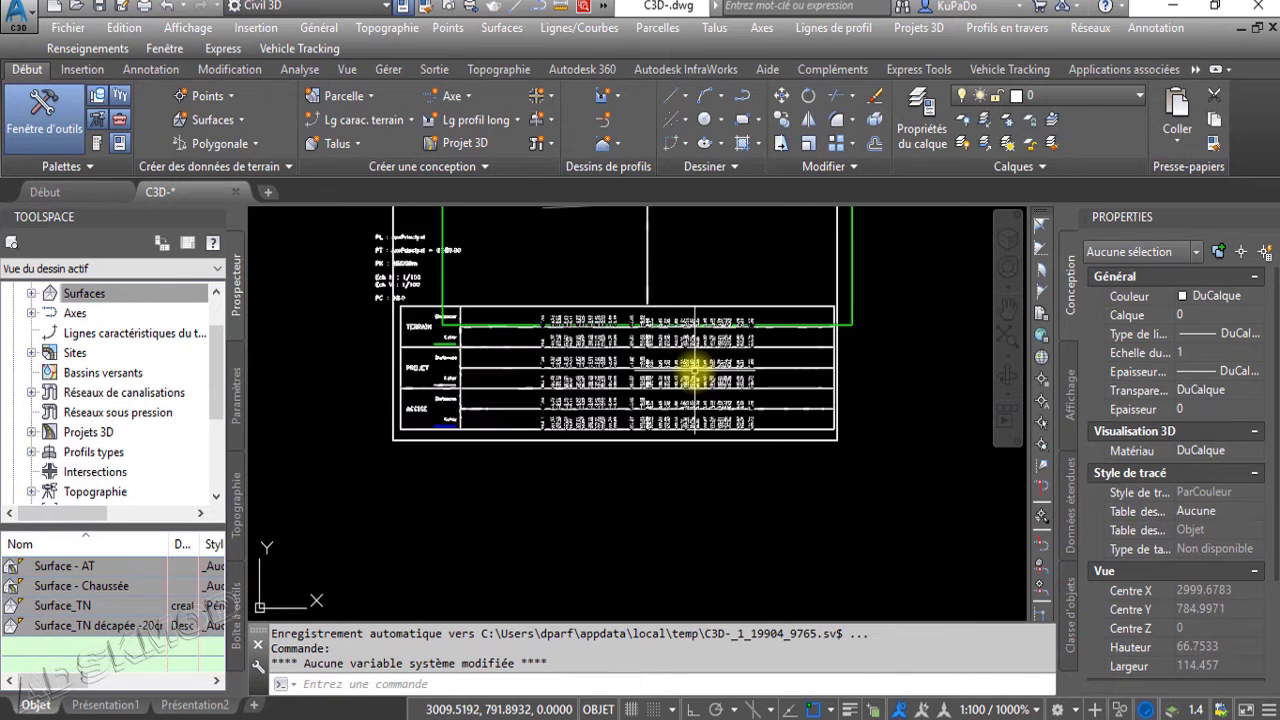
middle_click_drag(689, 408, 708, 576)
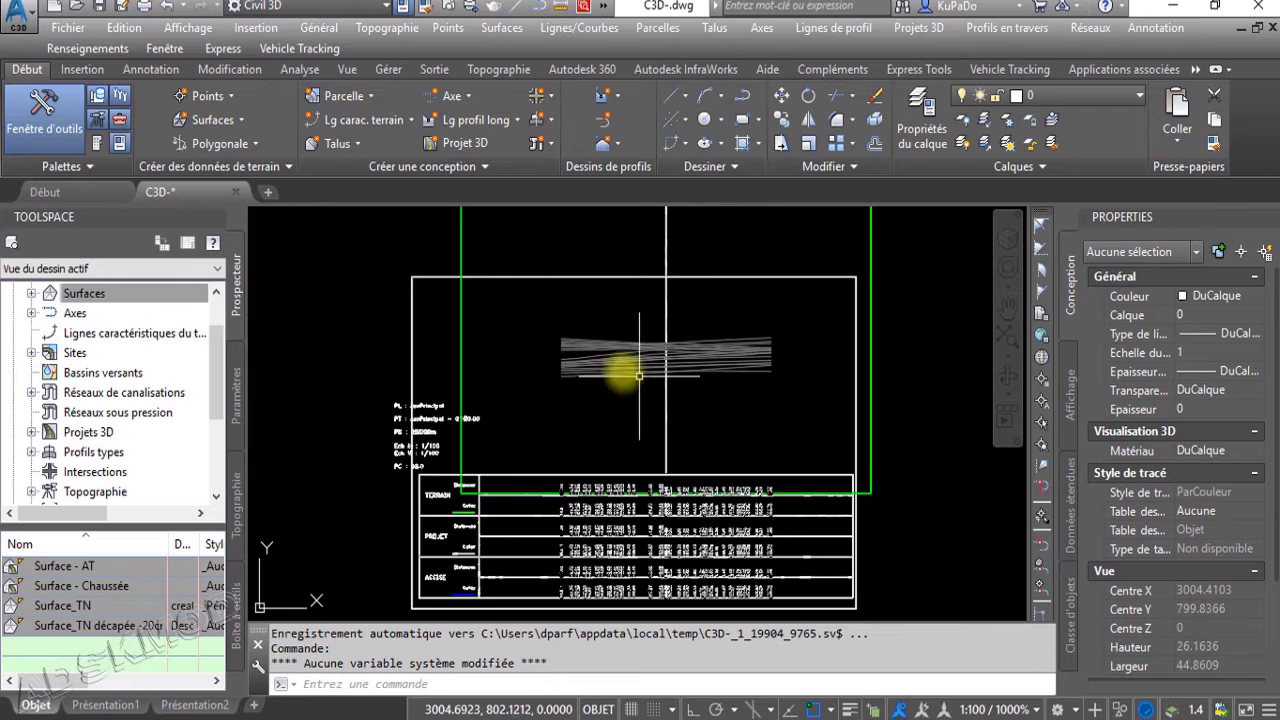
scroll(614, 362, "up", 2)
scroll(614, 362, "up", 2)
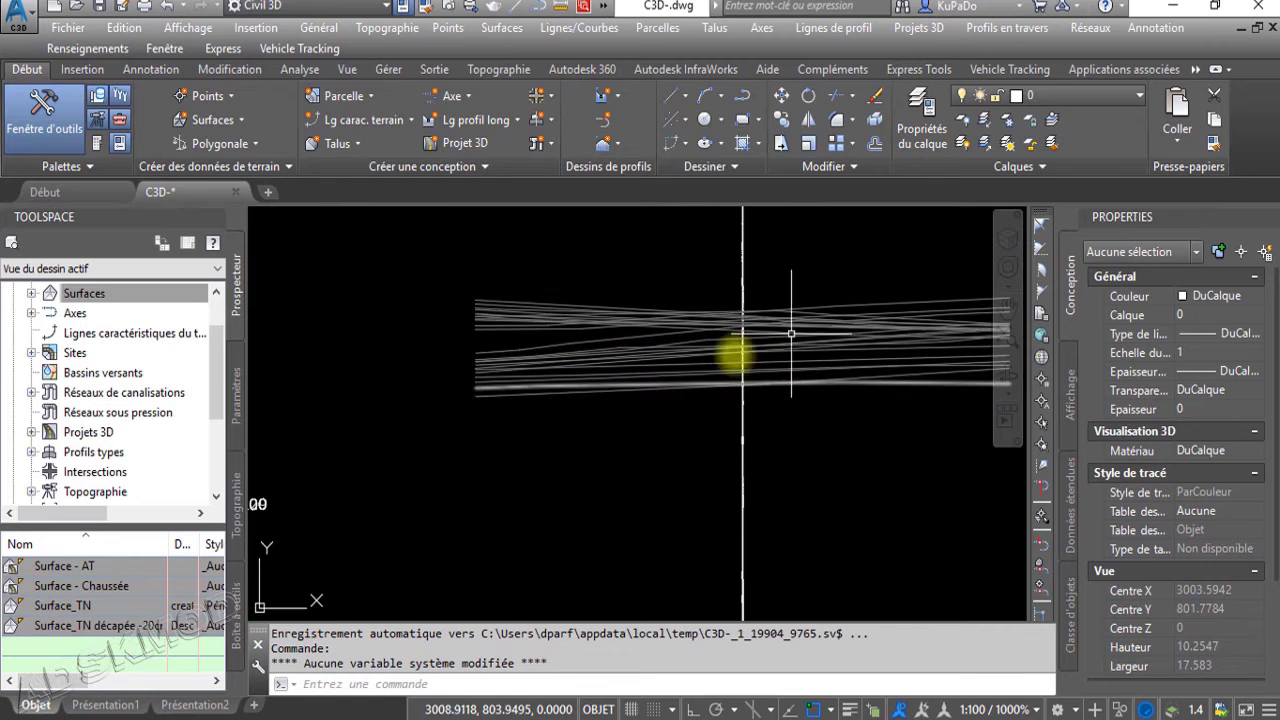
scroll(772, 365, "down", 6)
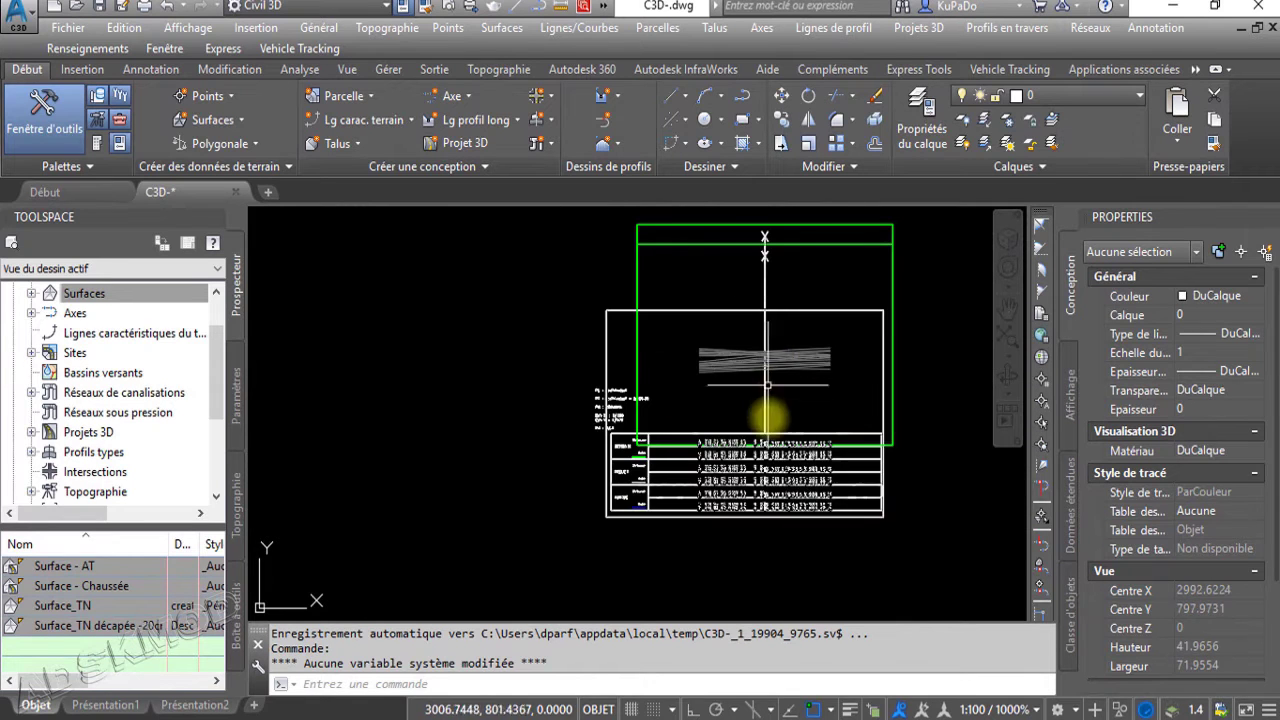
Start sampling additional section sources for the TAB_AxeP group from the AxePrincipal sample line at PK 90.00 in the road plan
scroll(757, 460, "up", 4)
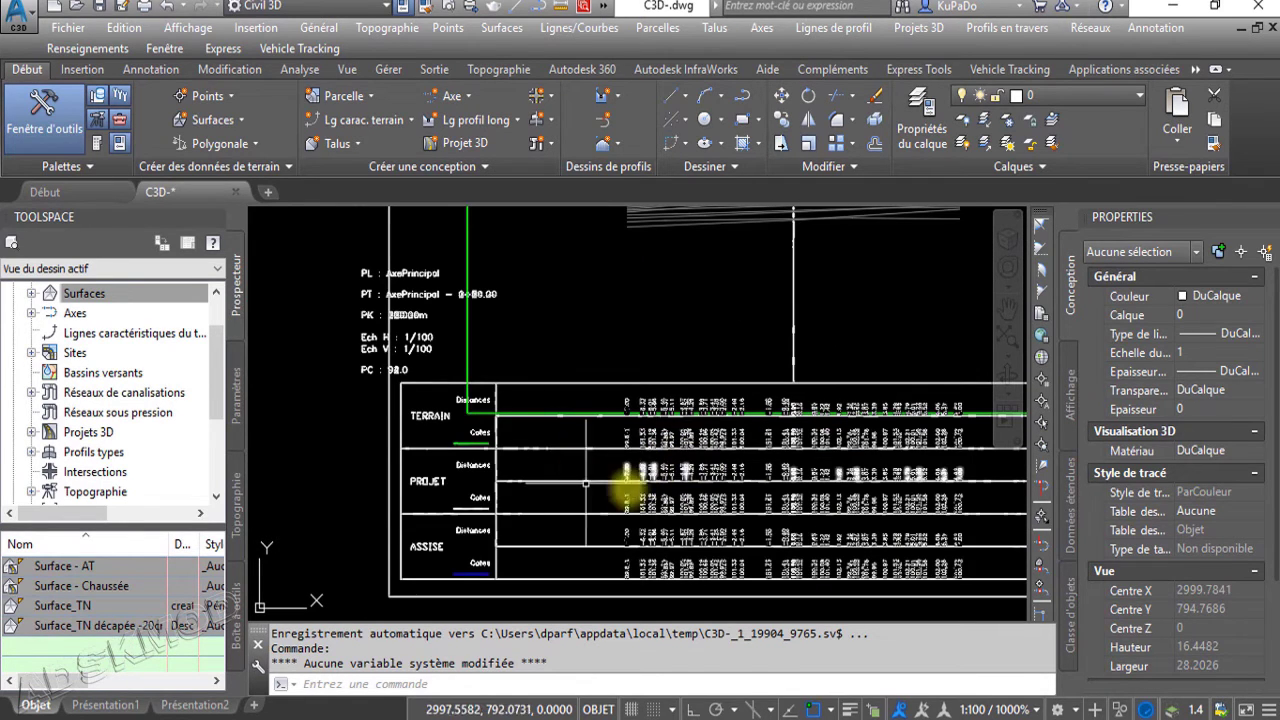
scroll(627, 472, "down", 4)
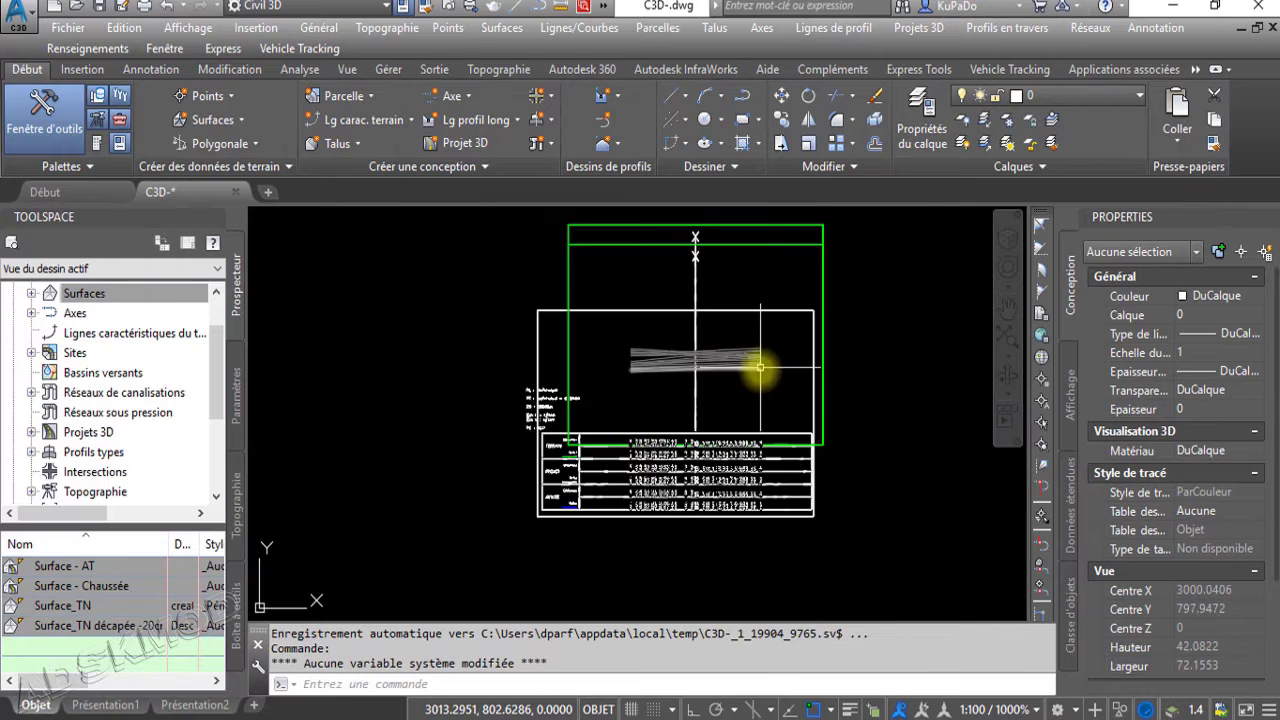
scroll(751, 386, "down", 8)
middle_click_drag(491, 413, 843, 383)
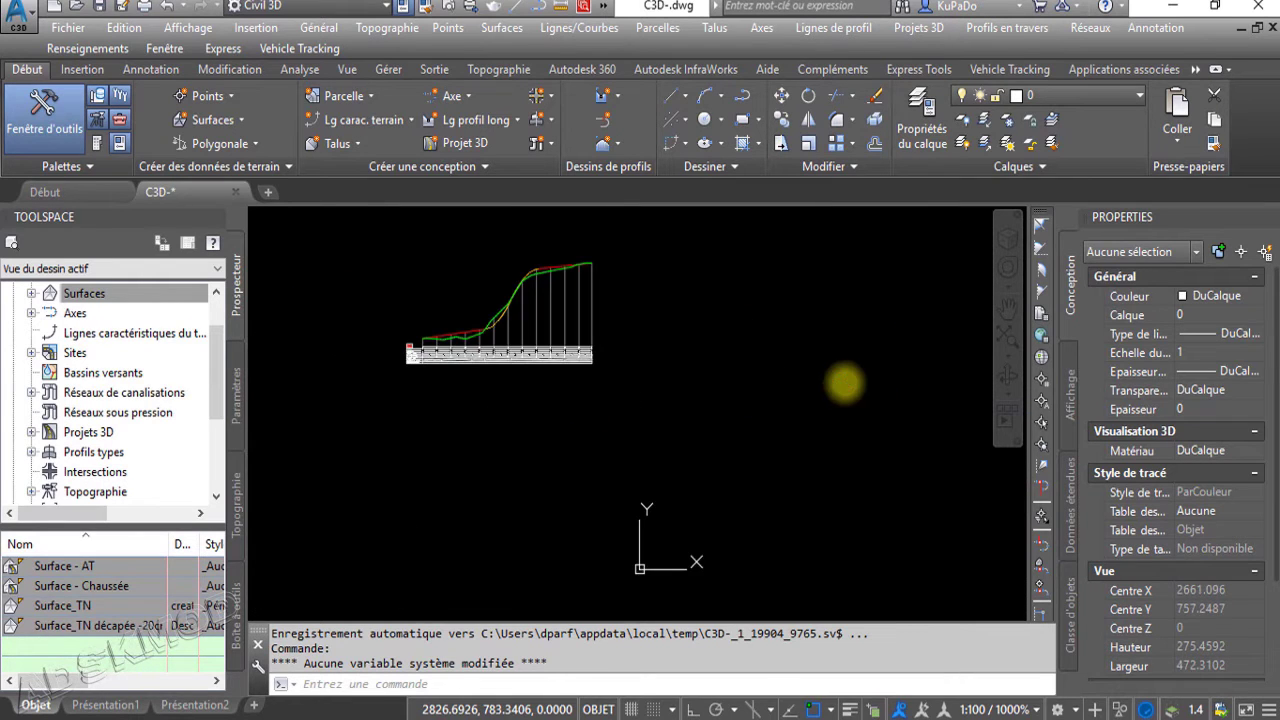
scroll(746, 409, "down", 6)
middle_click_drag(574, 453, 794, 433)
scroll(640, 443, "up", 18)
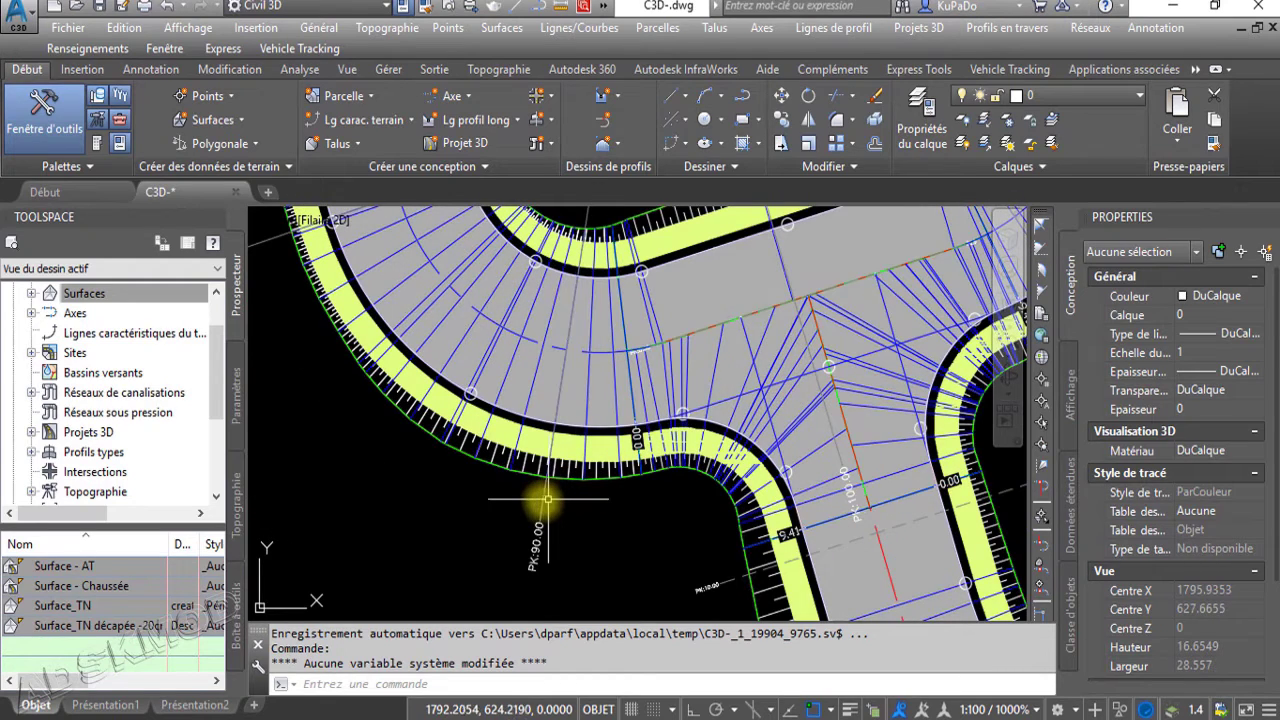
left_click(541, 500)
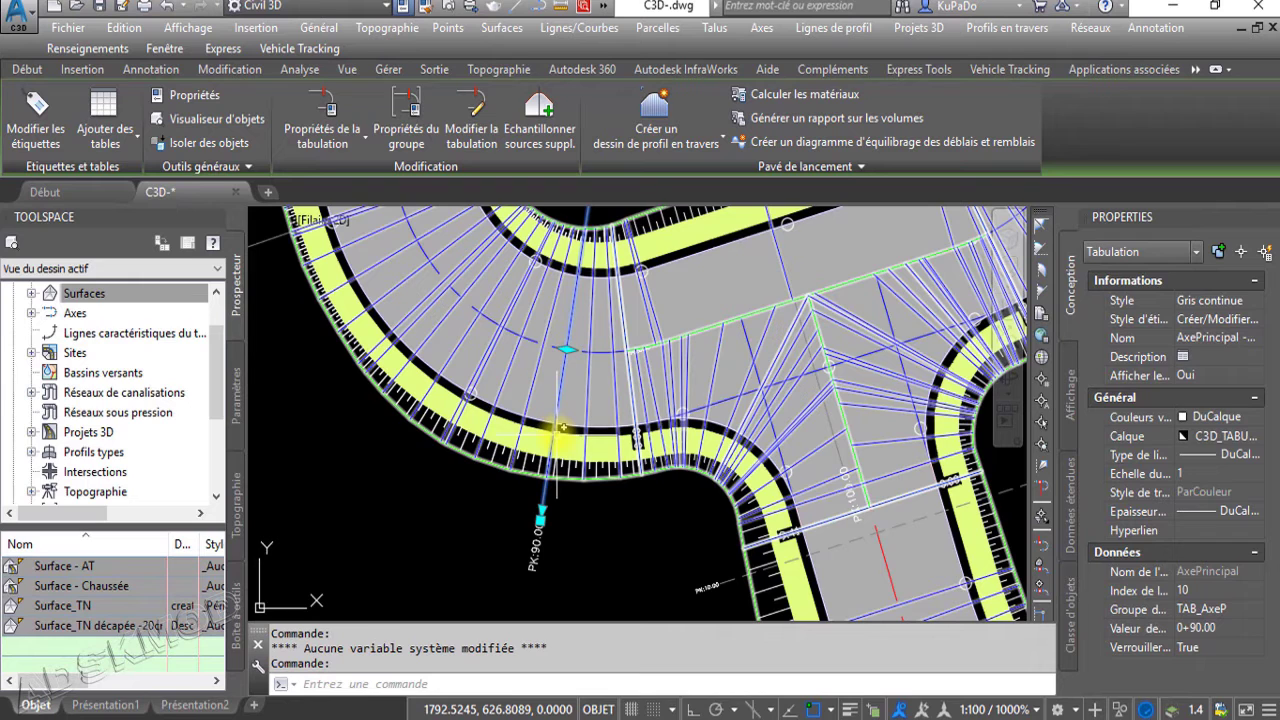
left_click(546, 128)
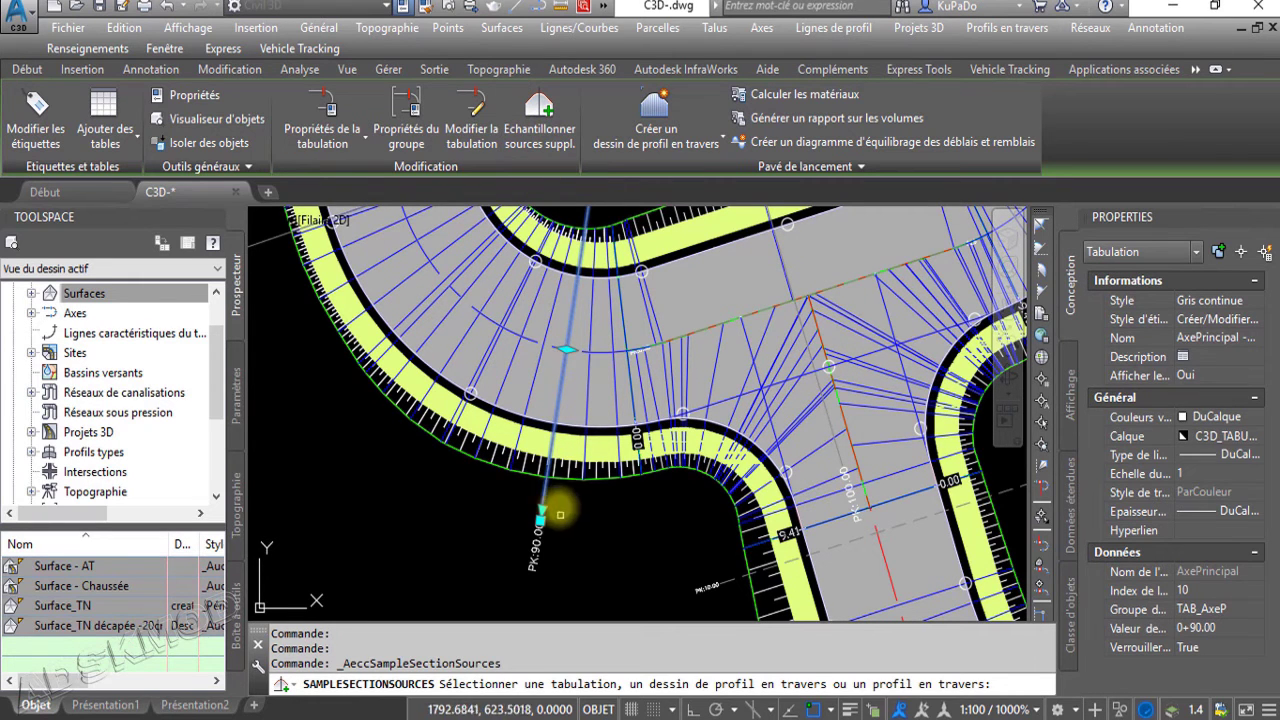
left_click(543, 488)
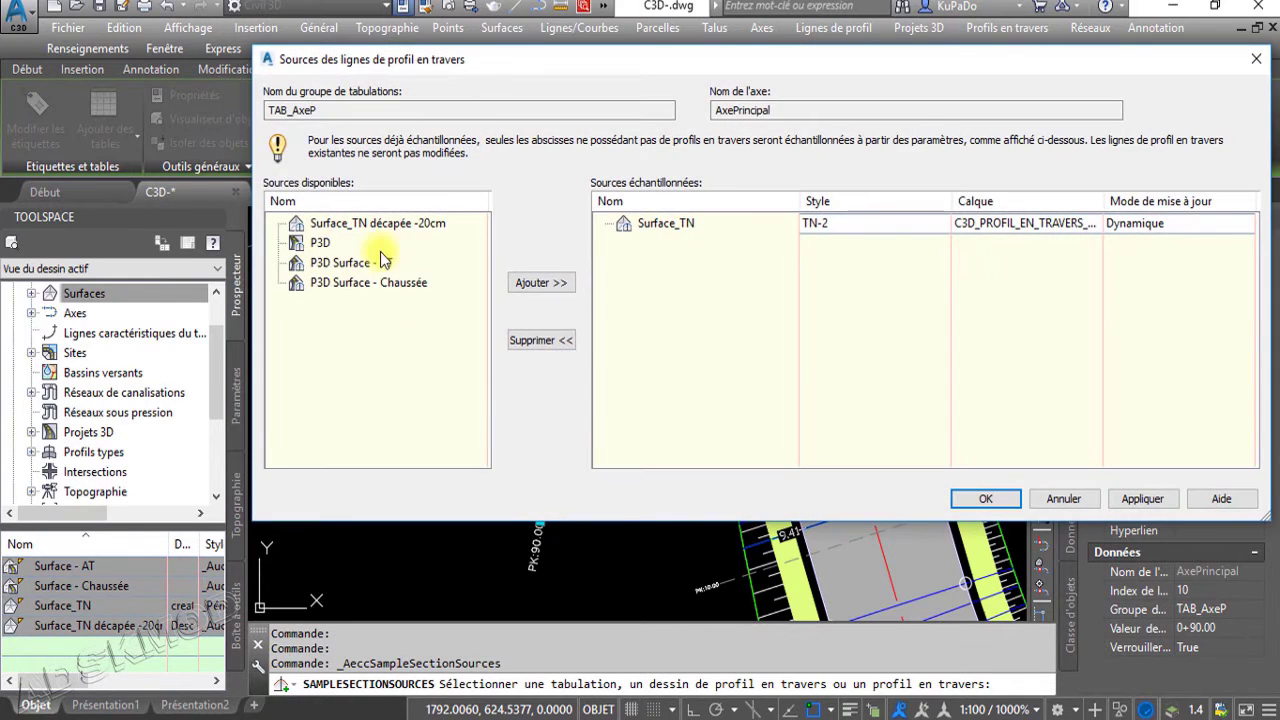
Add Surface_TN décapée -20cm, P3D and P3D Surface - Chaussée to the sampled sources
left_click(369, 226)
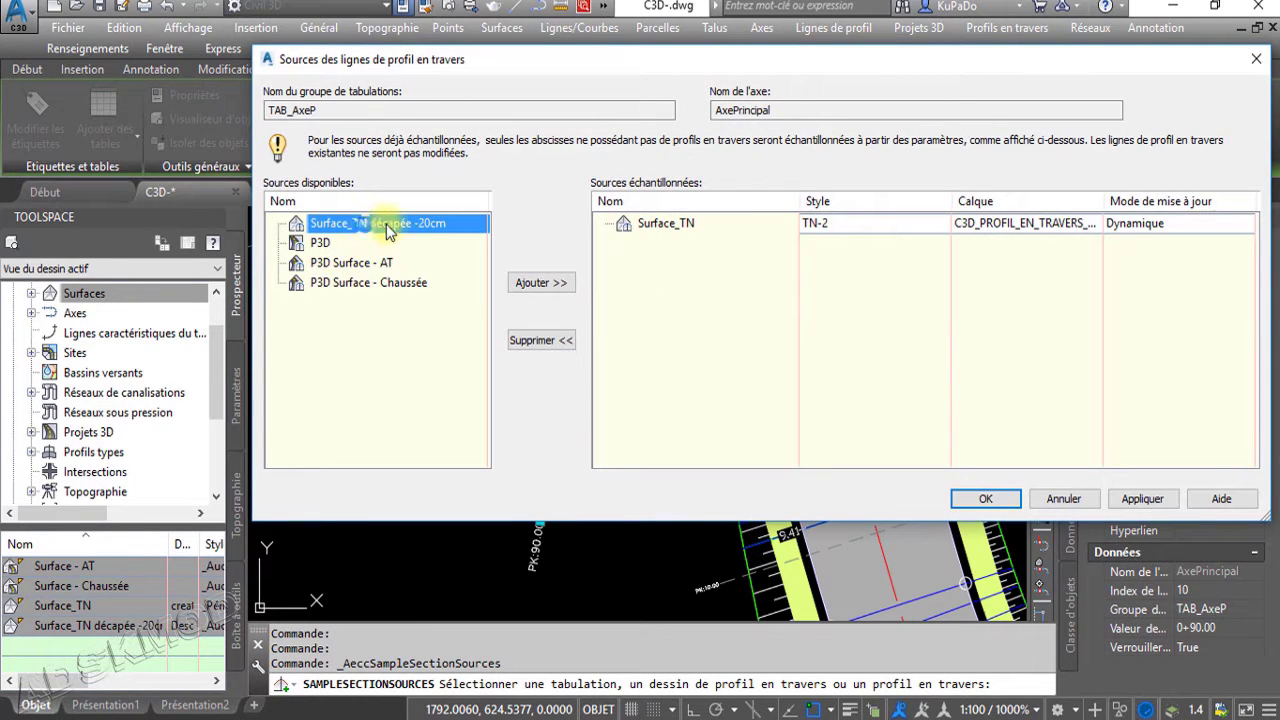
left_click(537, 287)
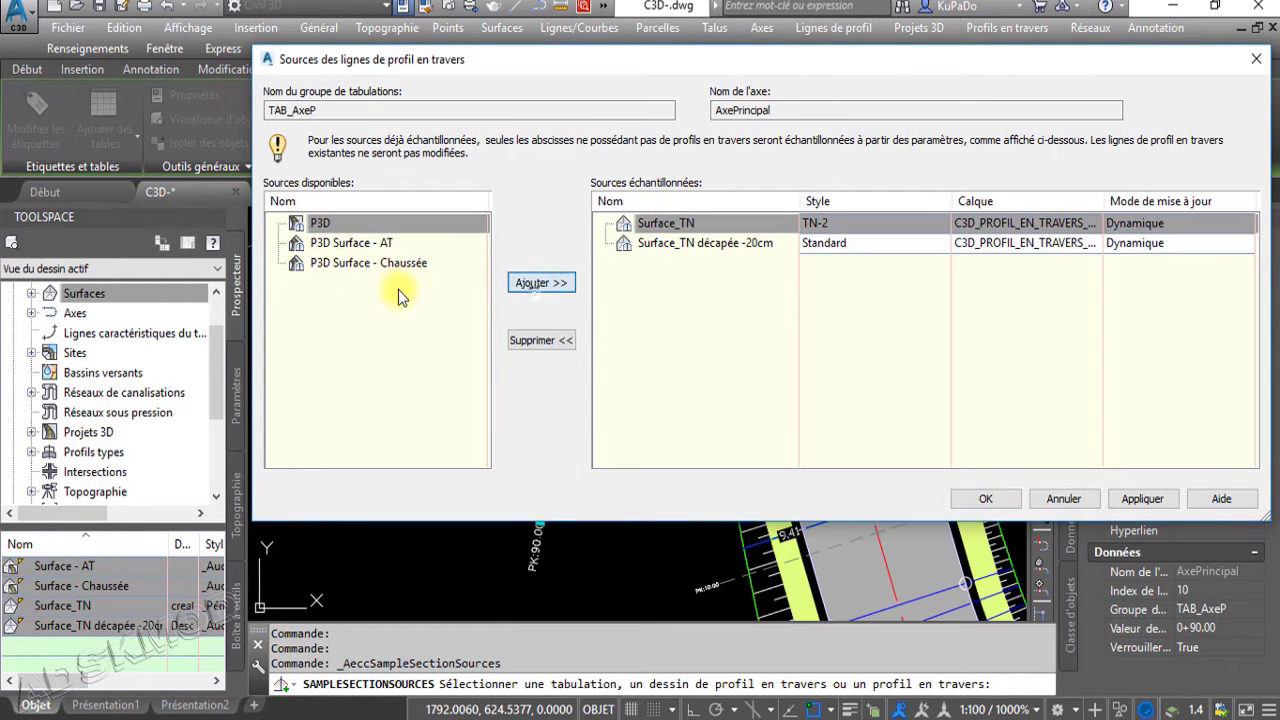
left_click(553, 284)
left_click(369, 245)
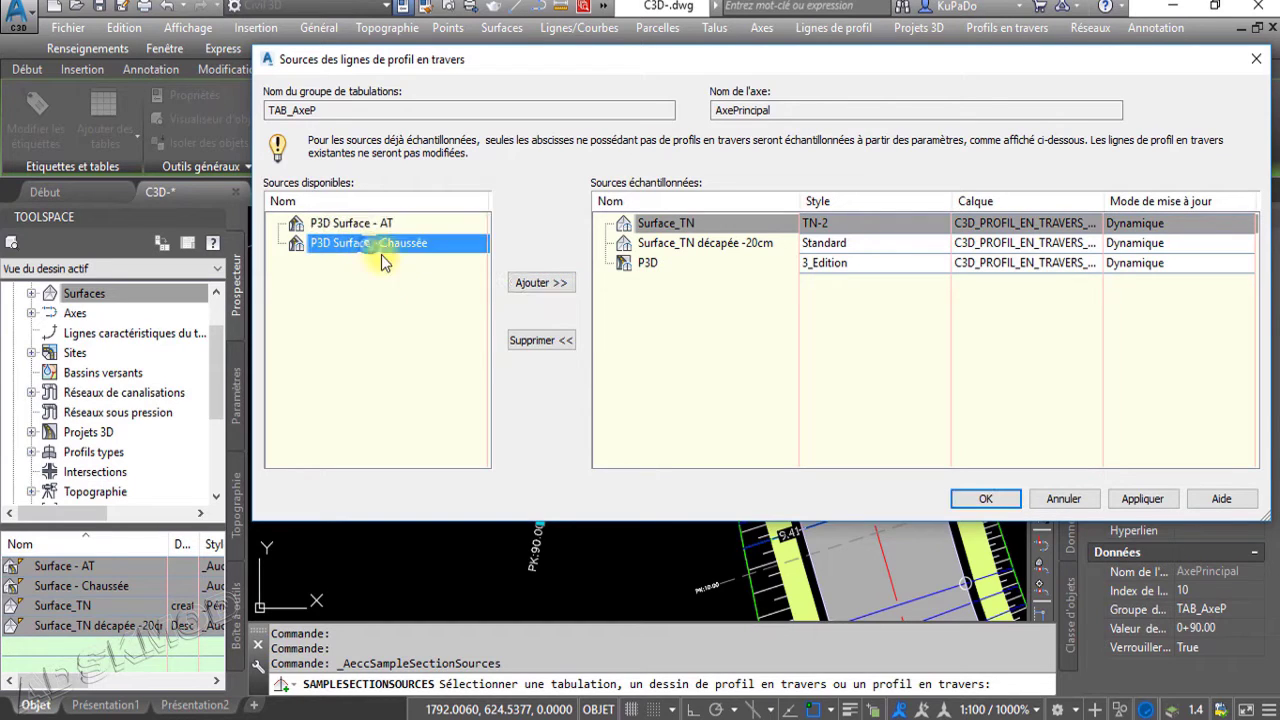
left_click(540, 283)
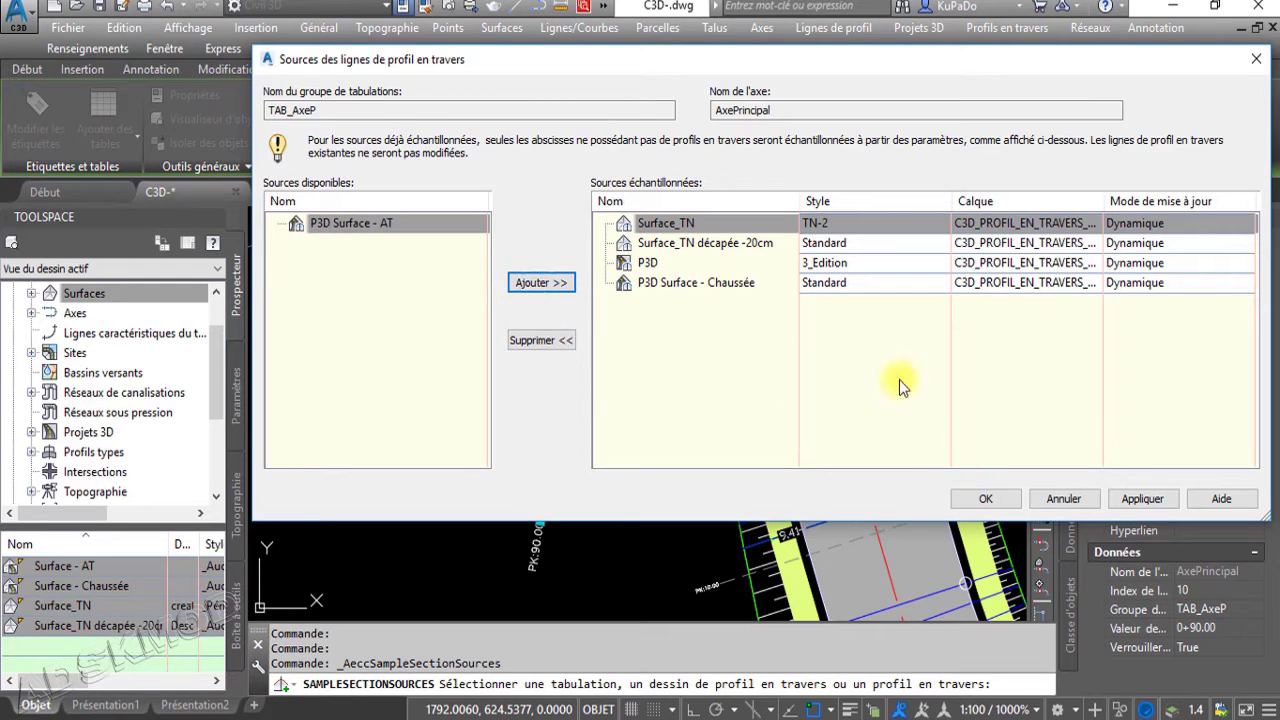
Set the section style of the sampled source Surface_TN décapée -20cm to TN
left_click(857, 244)
left_click(857, 244)
left_click(694, 292)
left_click(609, 517)
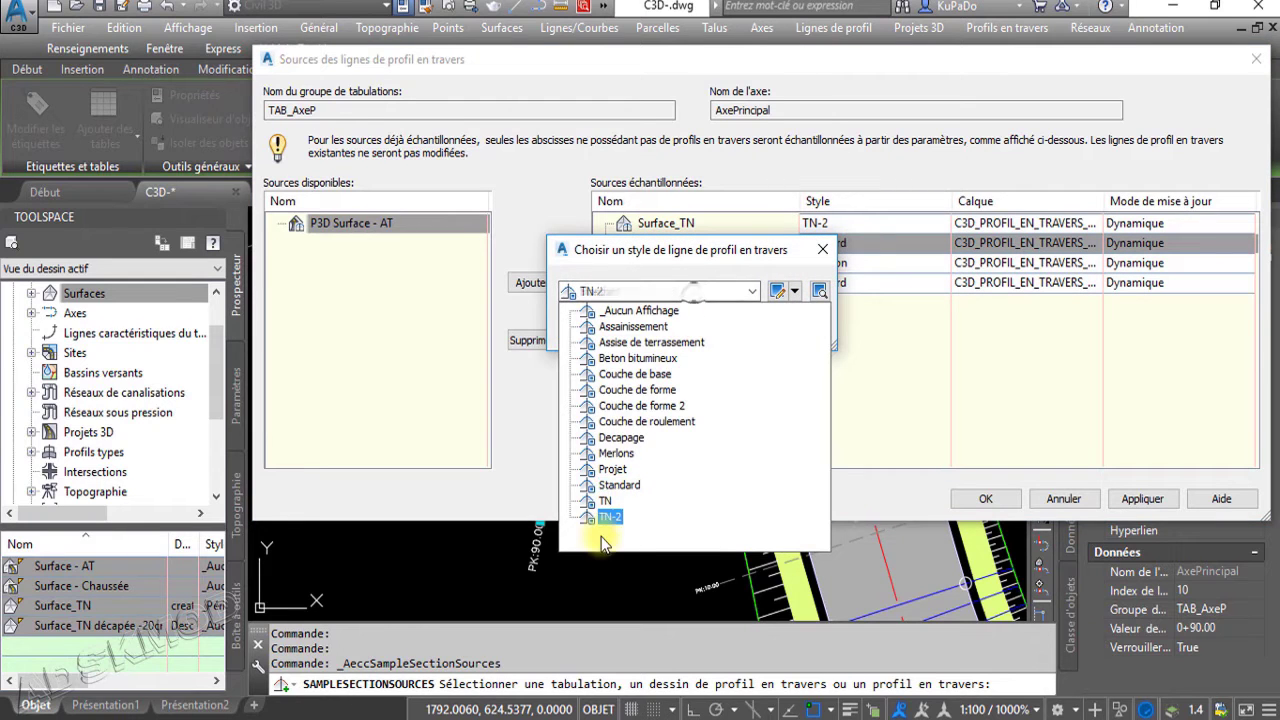
left_click(605, 502)
left_click(605, 335)
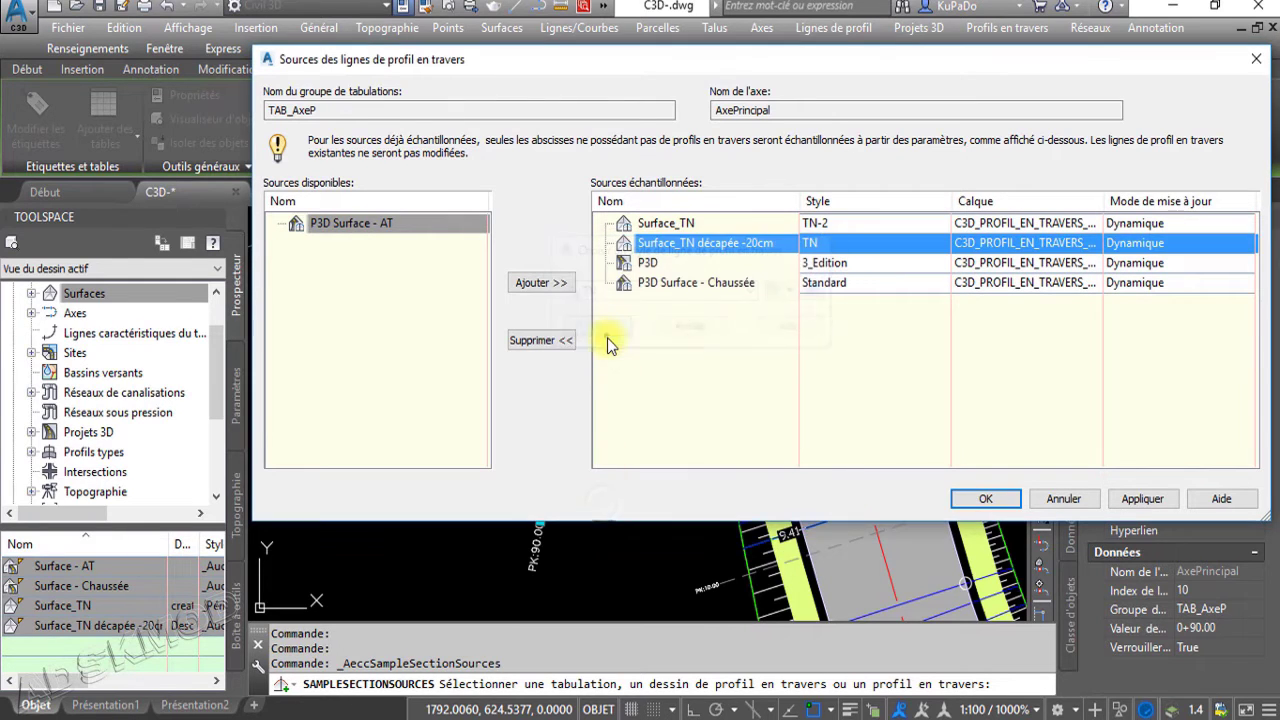
Set the section style of P3D Surface - Chaussée to _Aucun Affichage and apply the sampled sources
left_click(835, 287)
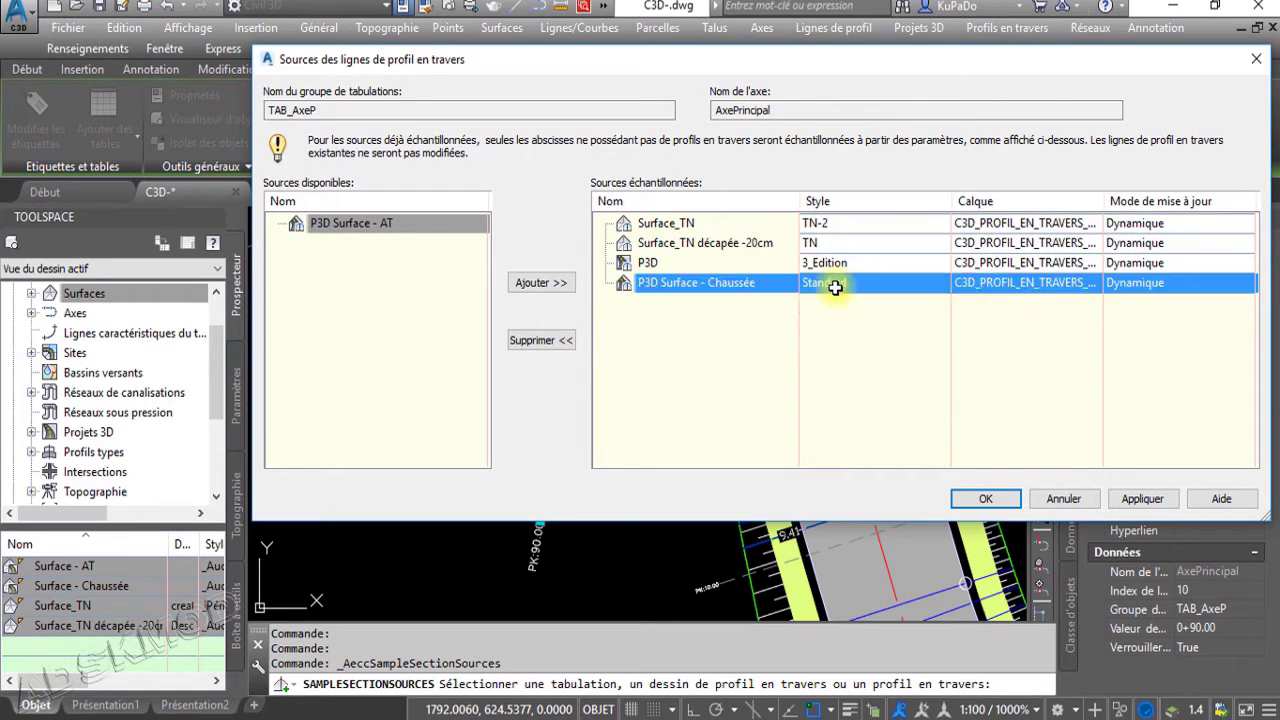
left_click(838, 285)
left_click(740, 292)
left_click(652, 312)
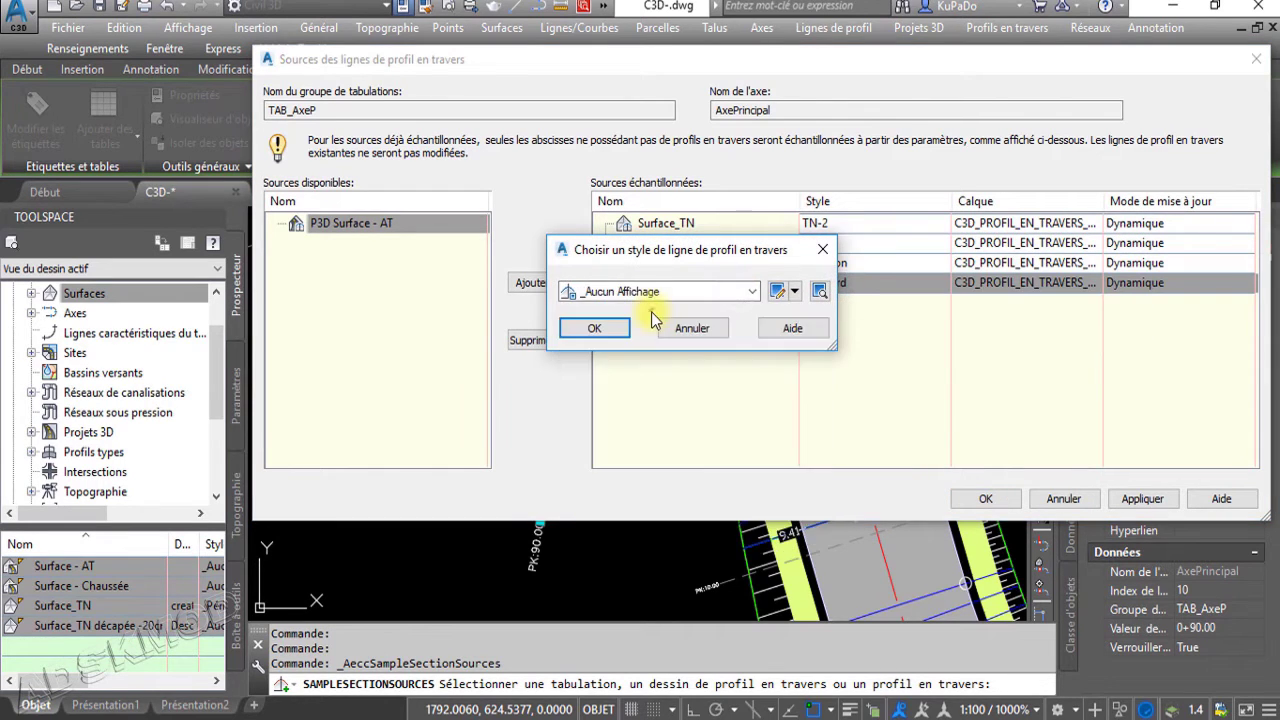
left_click(619, 330)
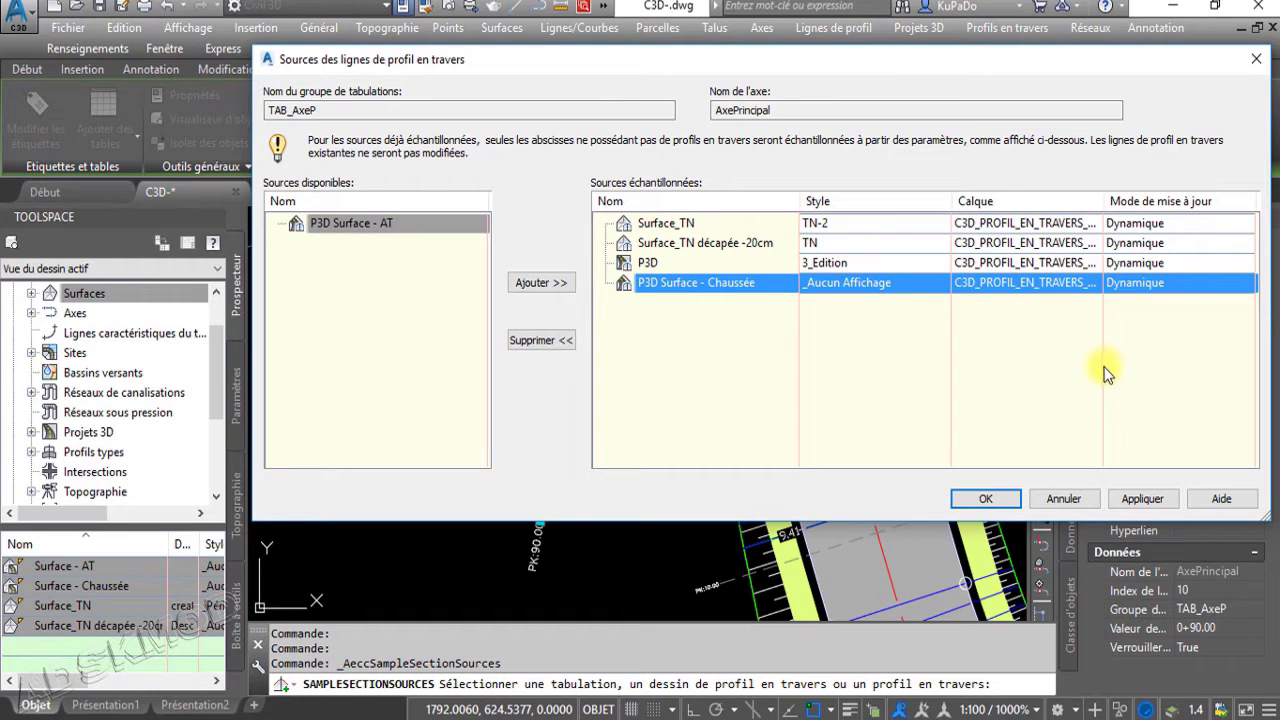
left_click(990, 500)
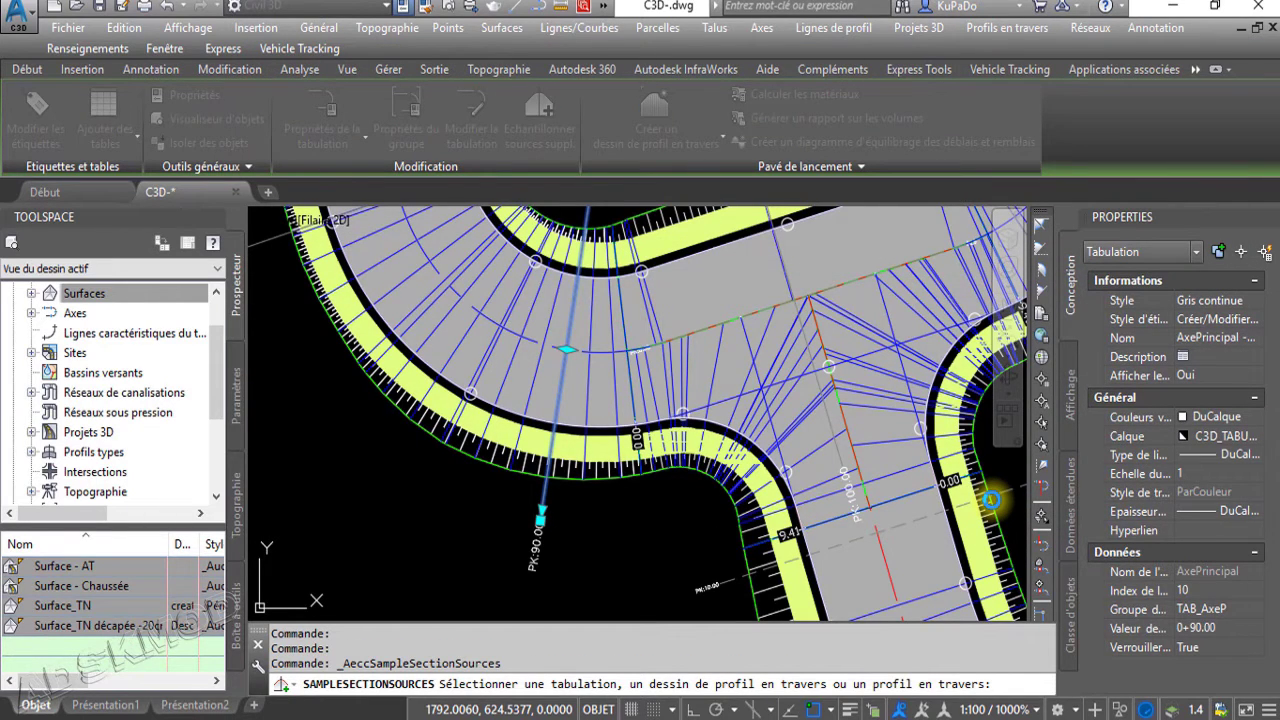
Open the section line options in the group properties of the AxePrincipal section views
scroll(501, 479, "down", 10)
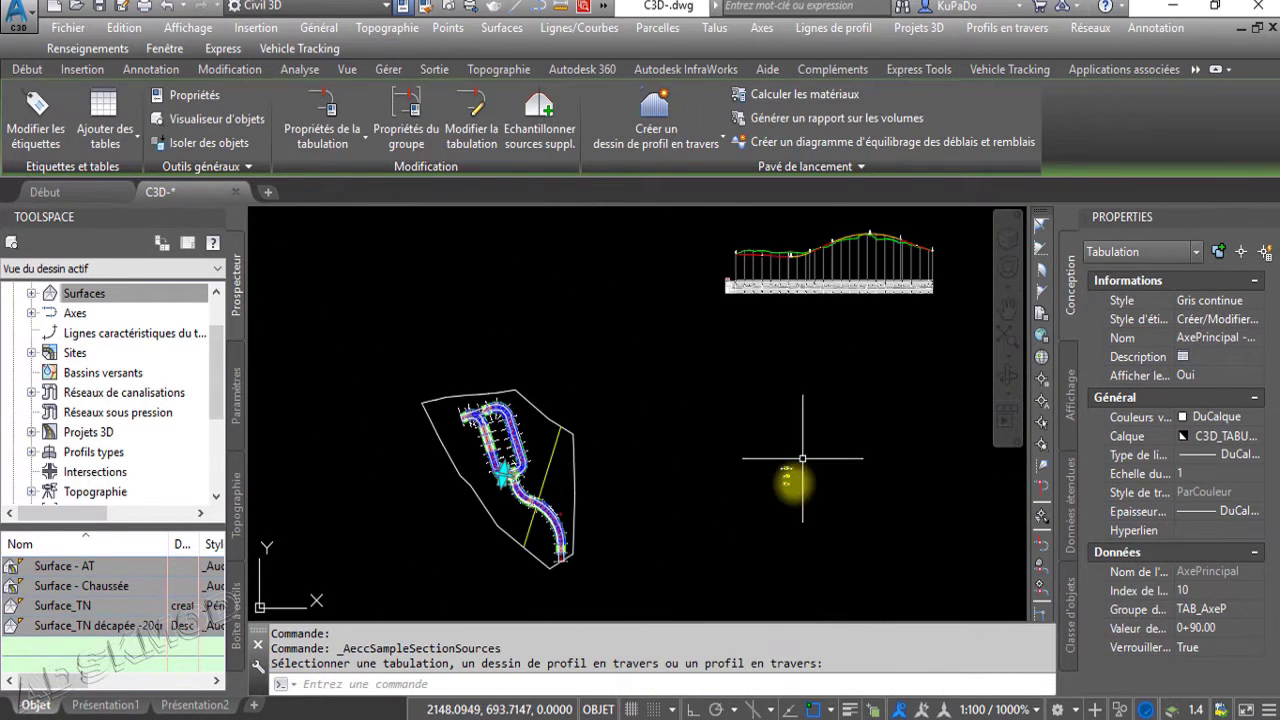
scroll(802, 458, "up", 3)
scroll(777, 457, "down", 6)
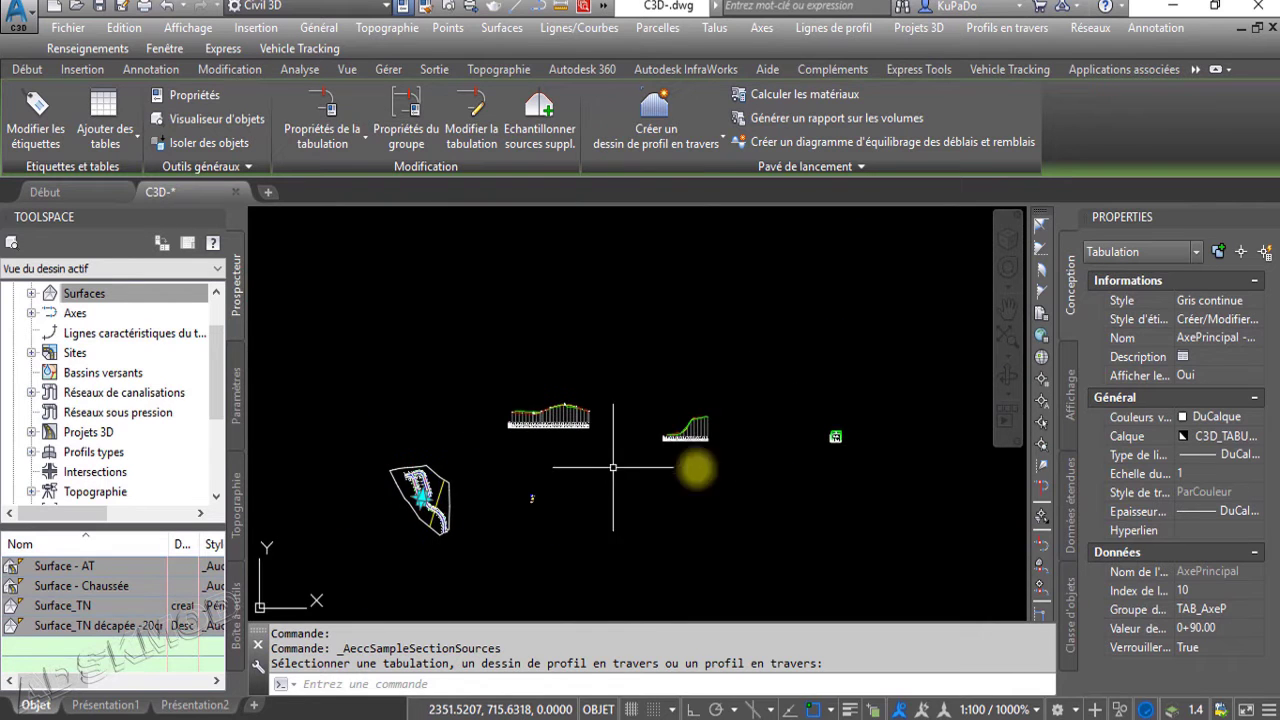
scroll(830, 437, "up", 5)
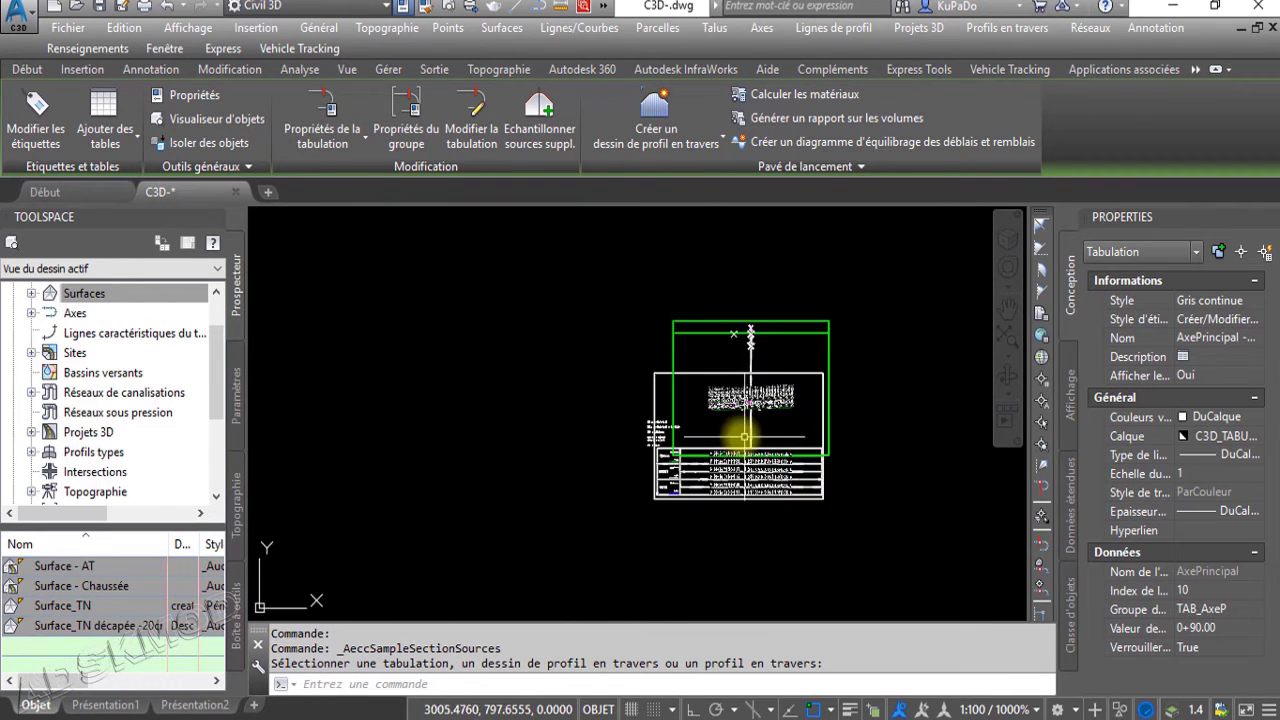
scroll(772, 430, "up", 5)
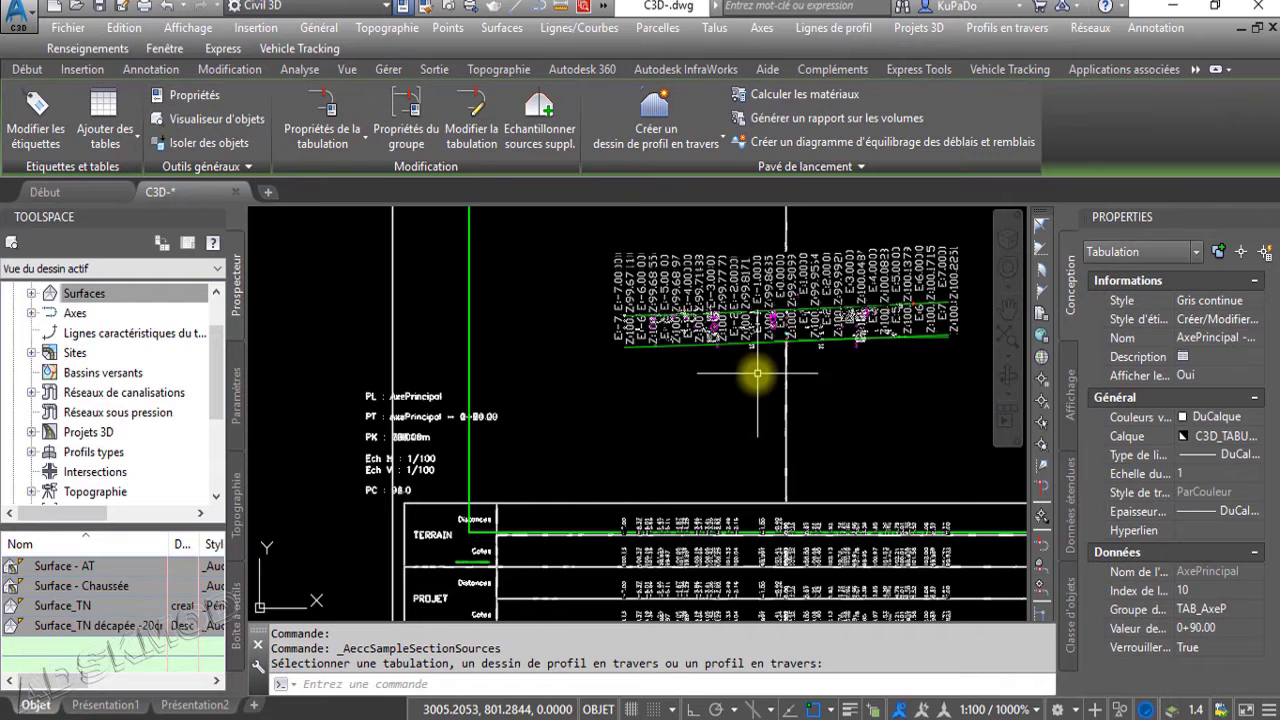
scroll(660, 378, "down", 2)
scroll(665, 371, "down", 2)
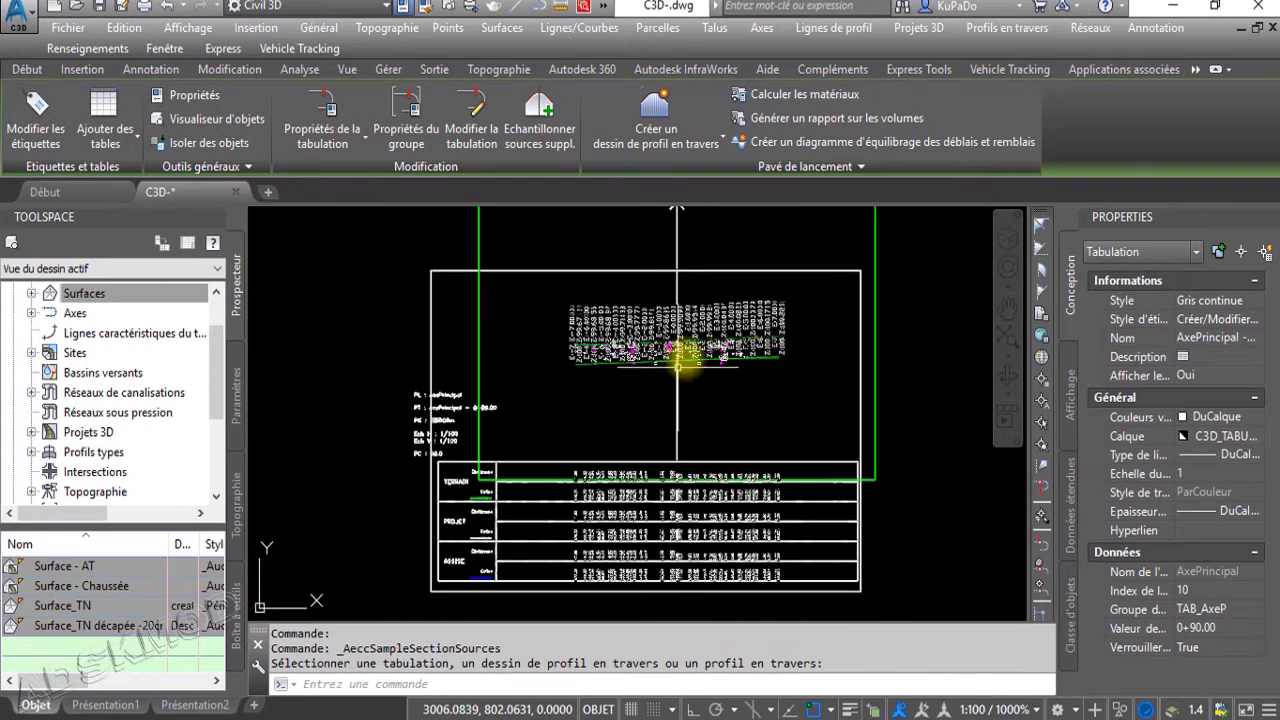
left_click(611, 440)
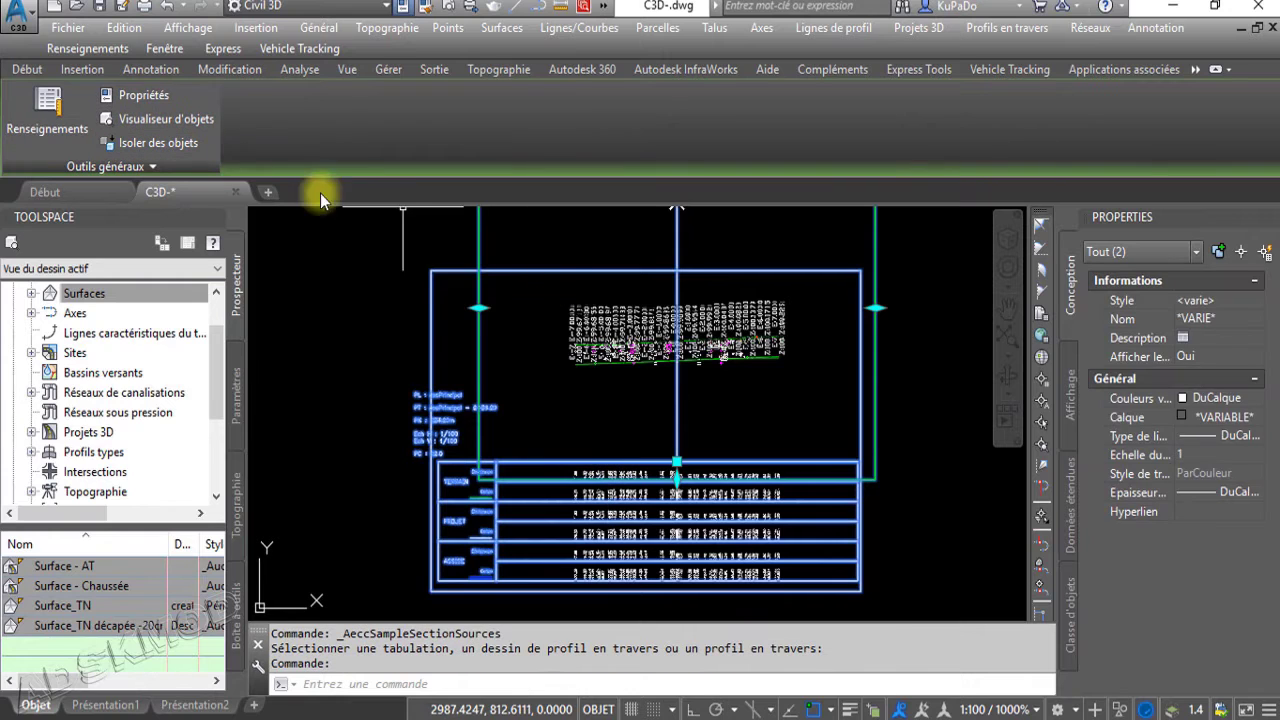
key("Escape")
left_click(585, 462)
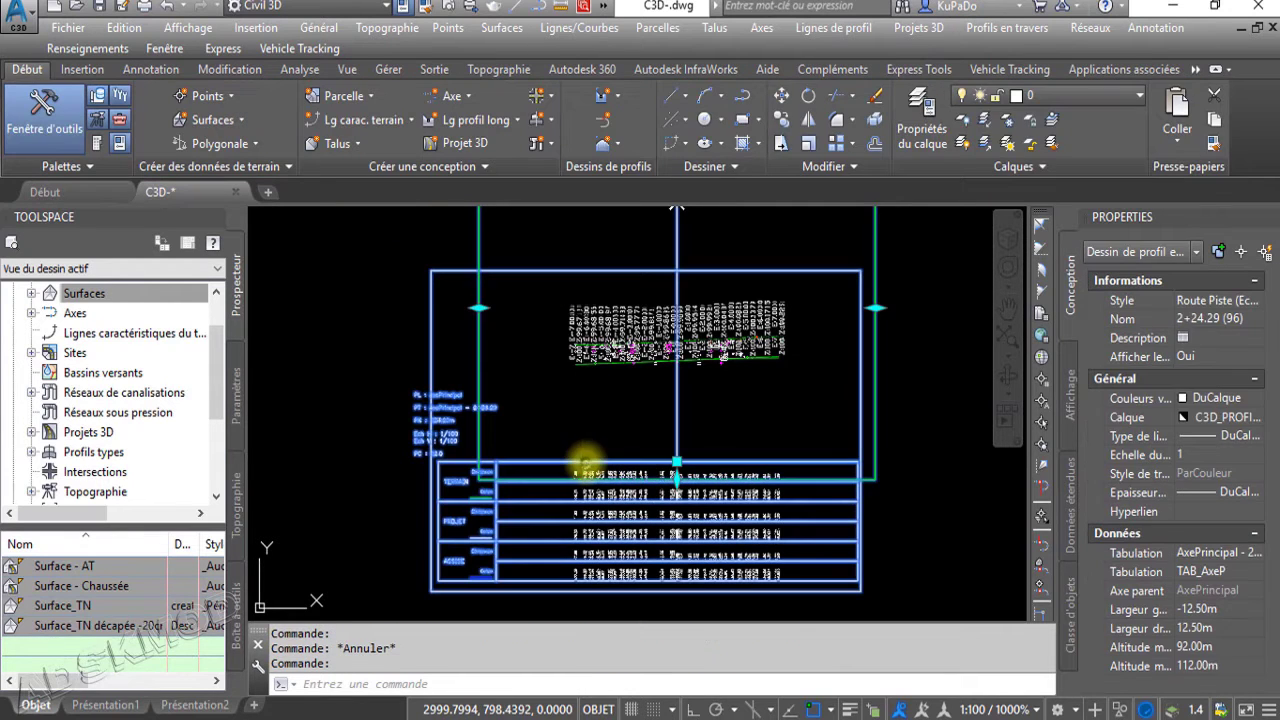
left_click(688, 165)
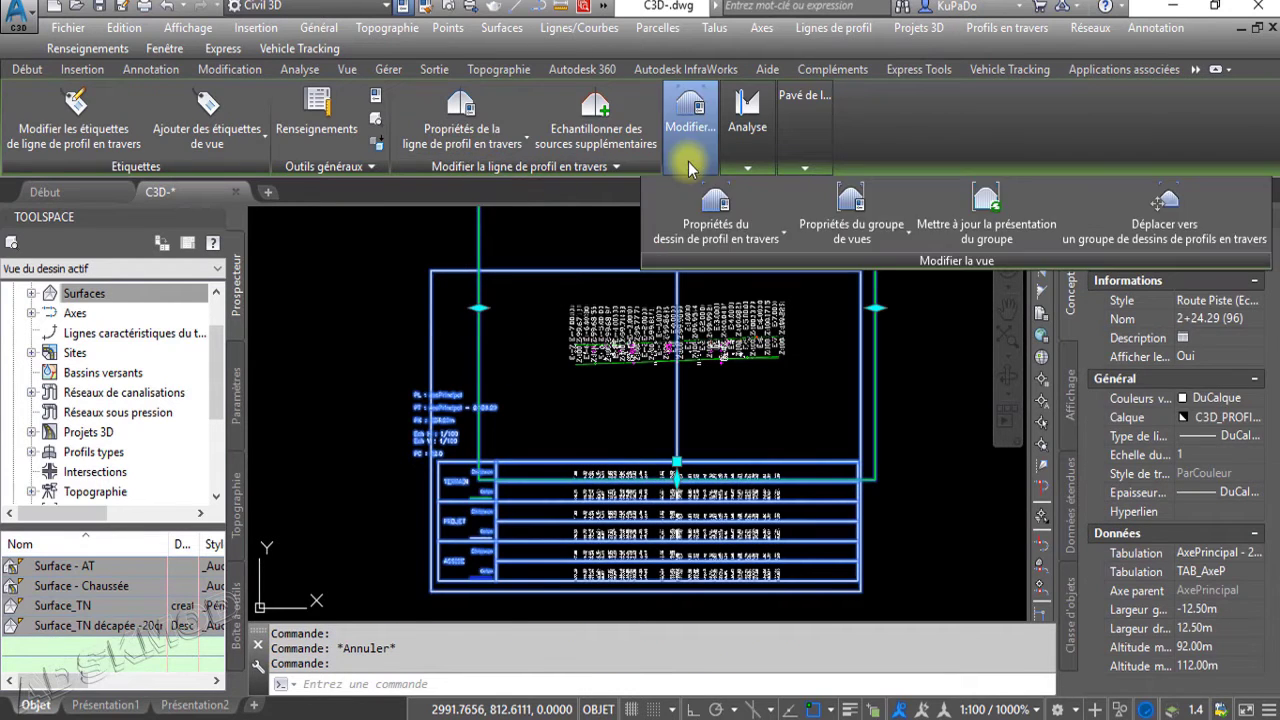
left_click(851, 210)
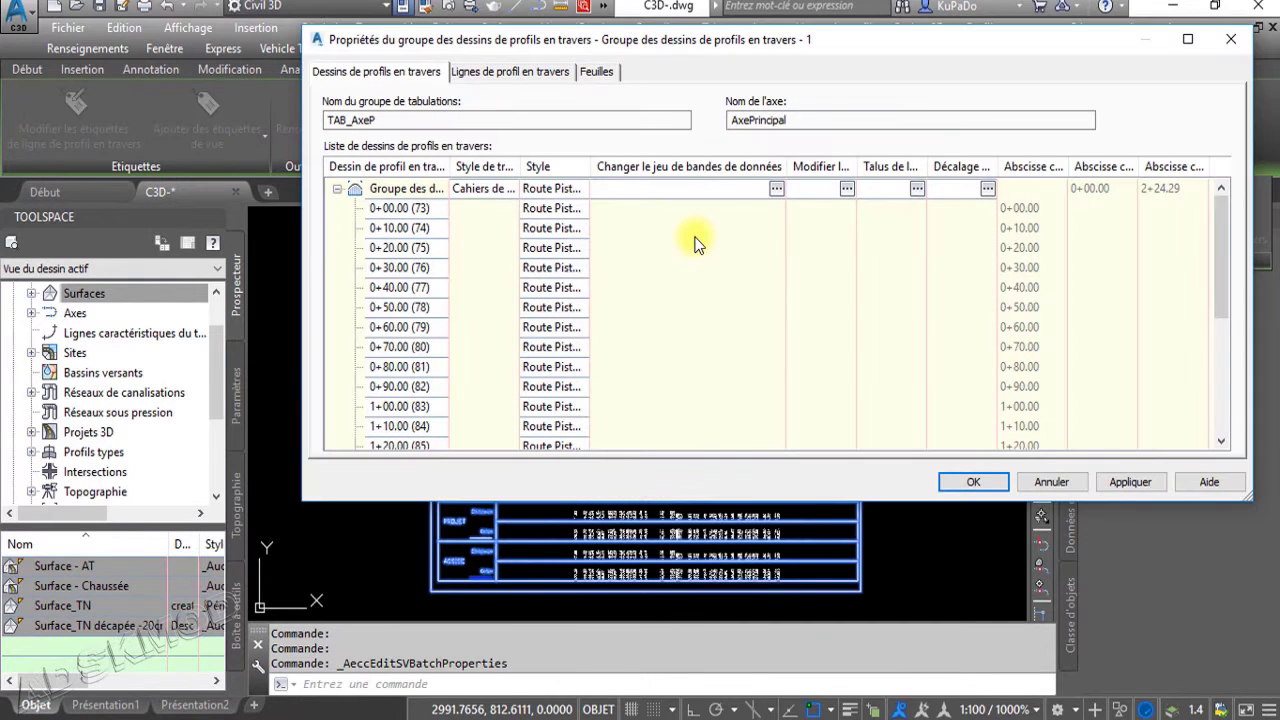
left_click(505, 73)
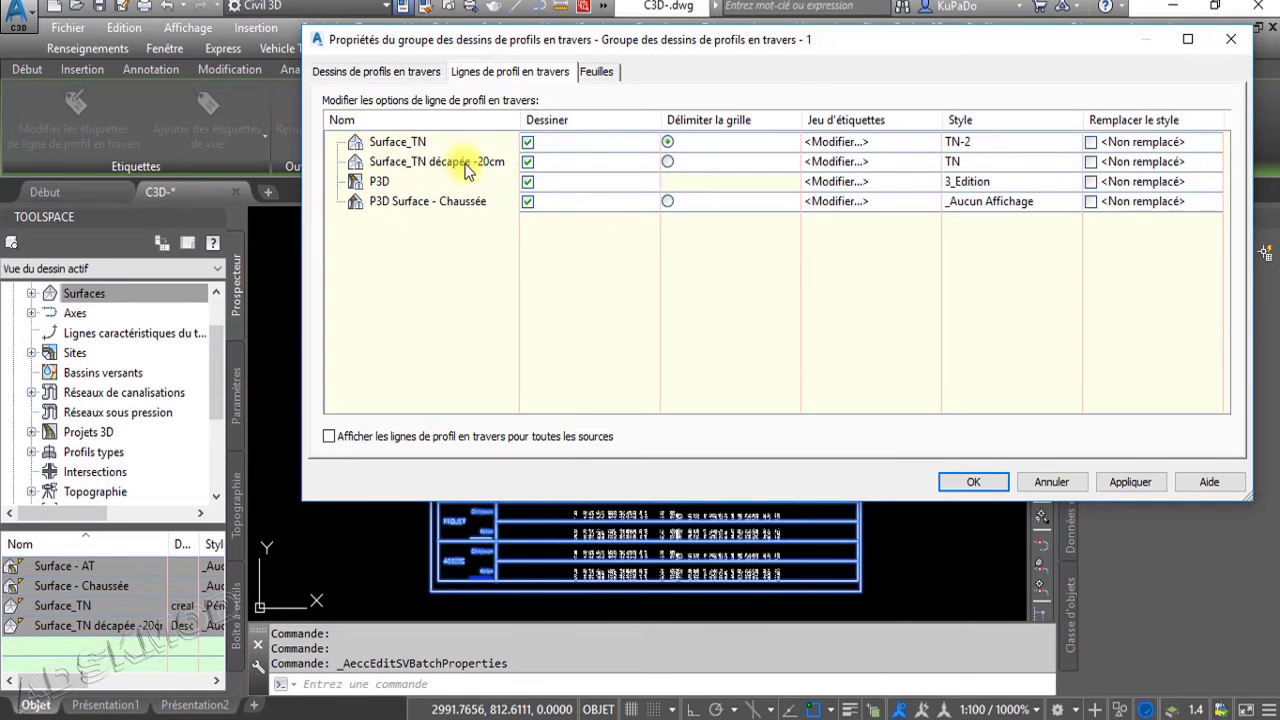
Assign the _Aucun Affichage label set to Surface_TN, Surface_TN décapée -20cm, P3D and P3D Surface - Chaussée, and apply it to the section view group
left_click(847, 141)
left_click(700, 291)
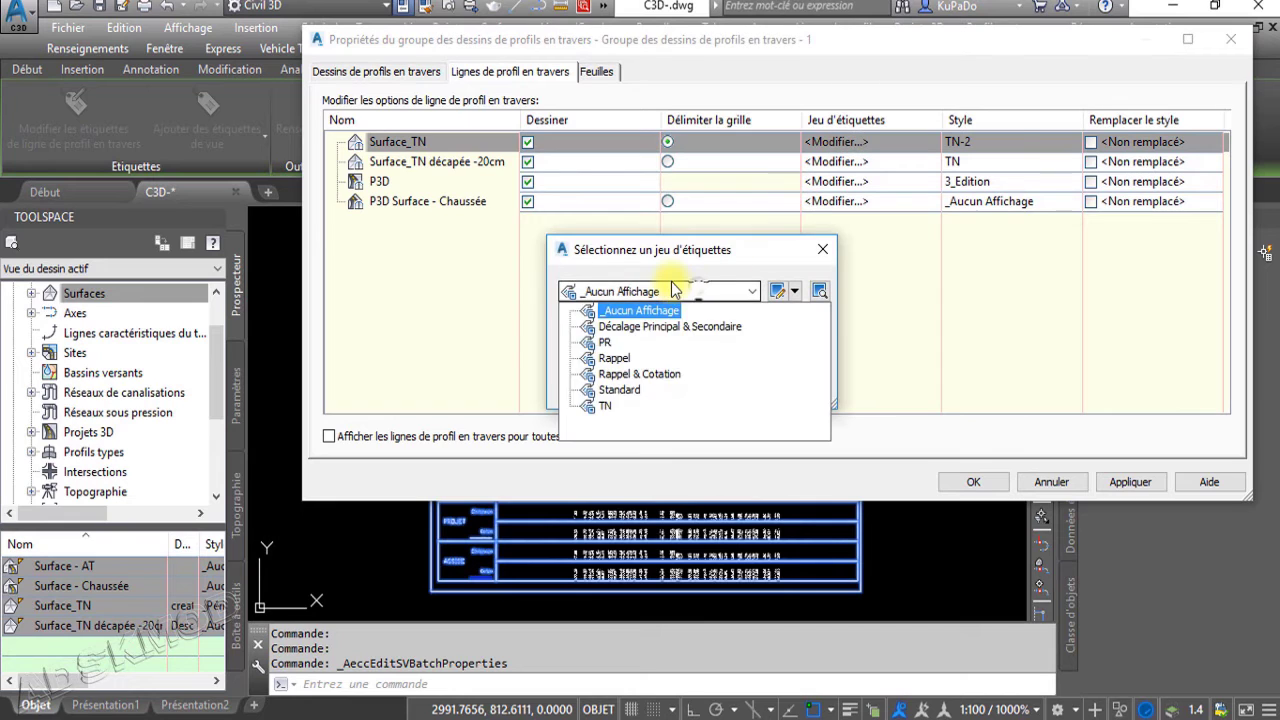
left_click(670, 294)
left_click(594, 387)
left_click(847, 163)
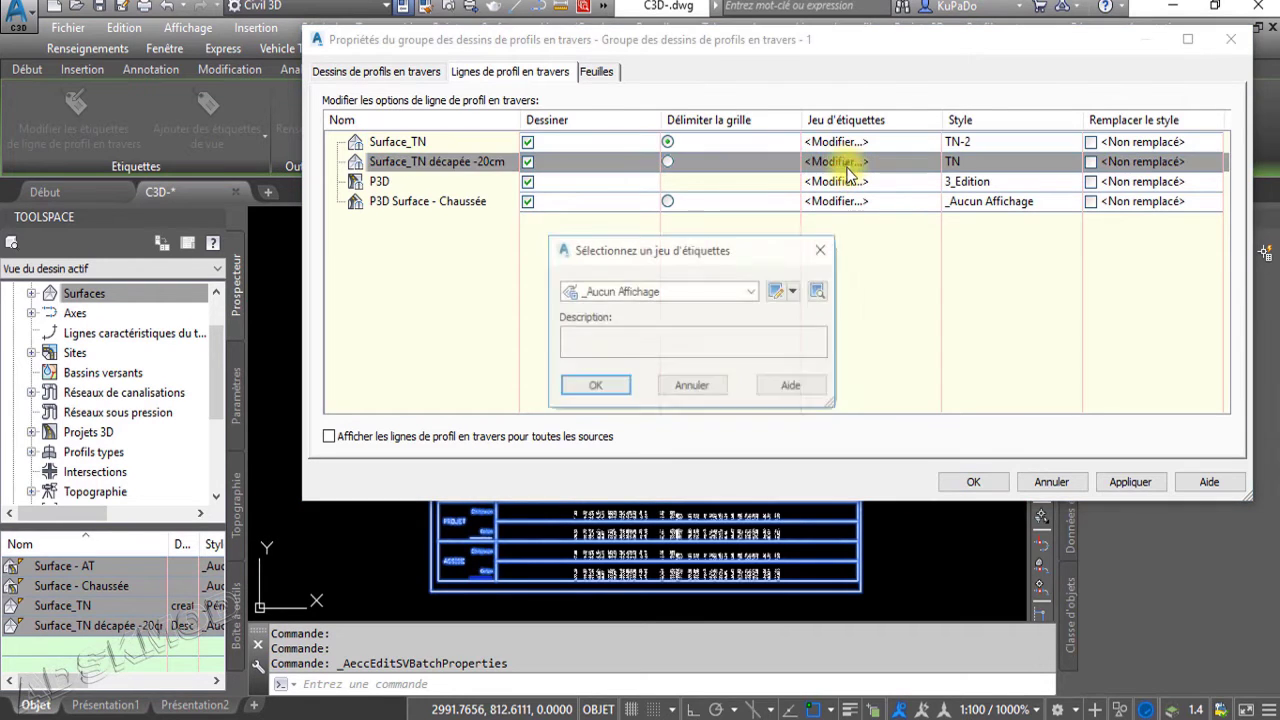
left_click(596, 387)
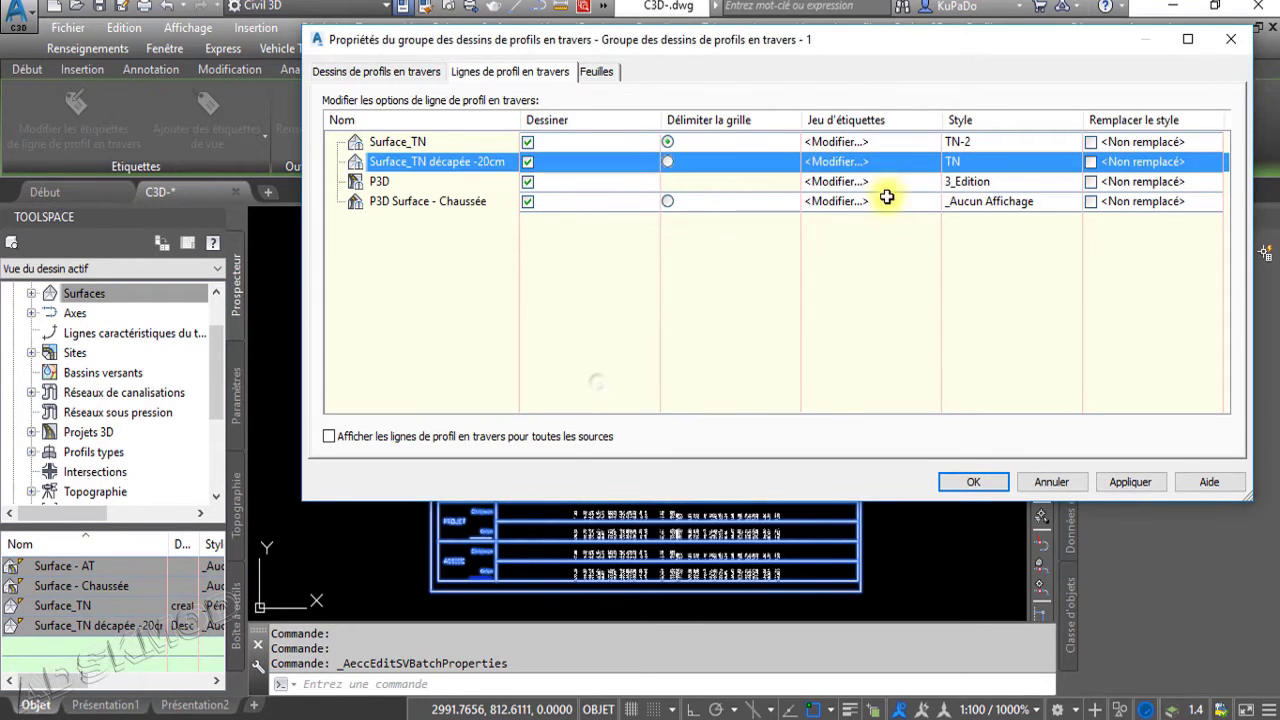
left_click(884, 183)
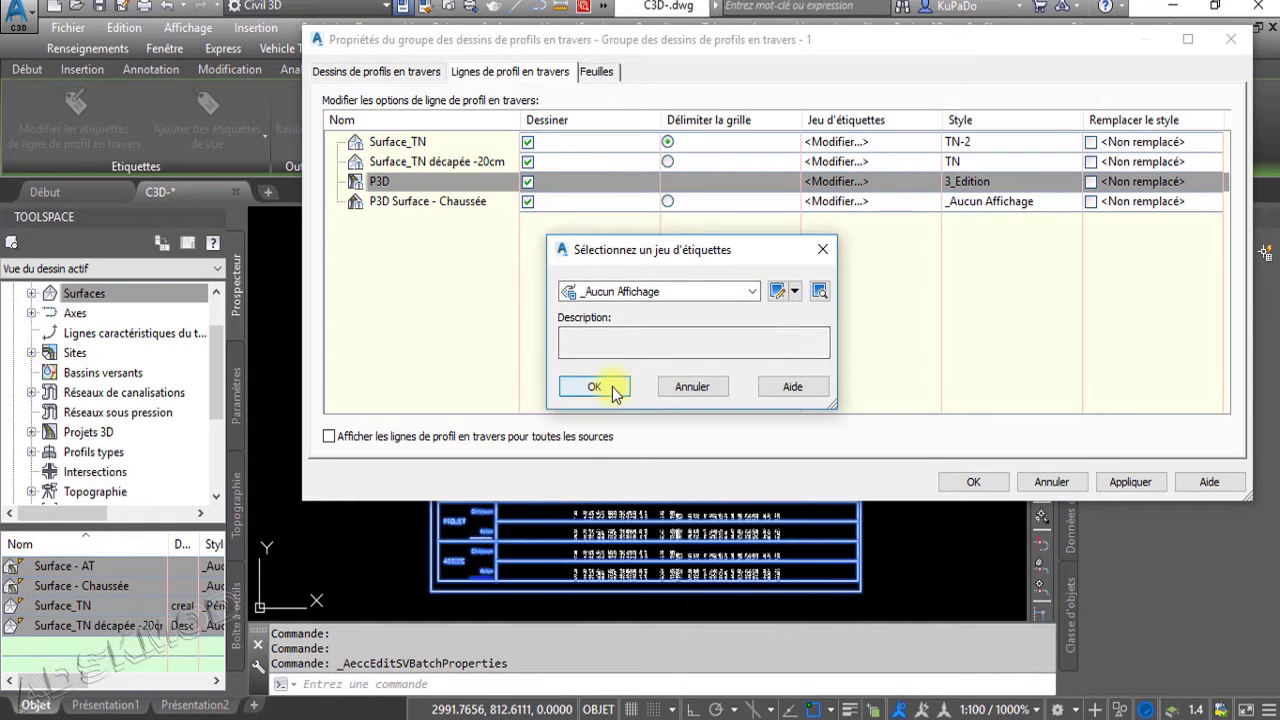
left_click(605, 386)
left_click(834, 203)
left_click(606, 387)
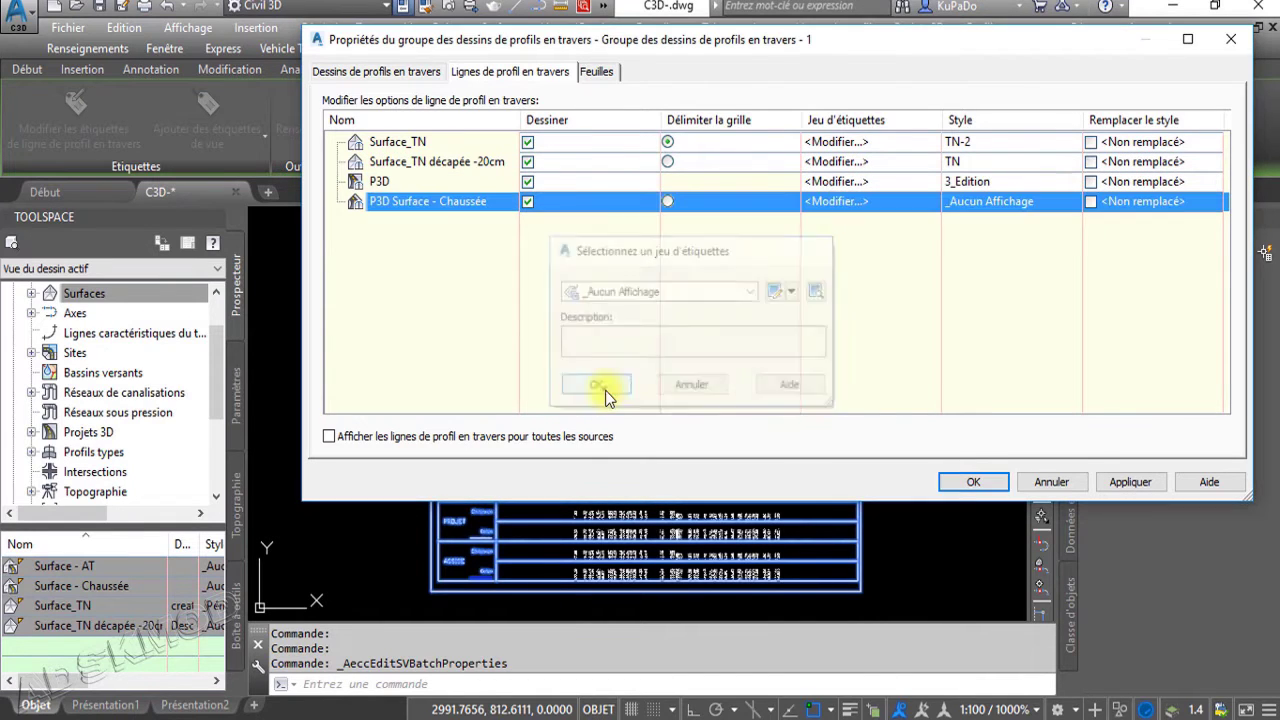
left_click(966, 484)
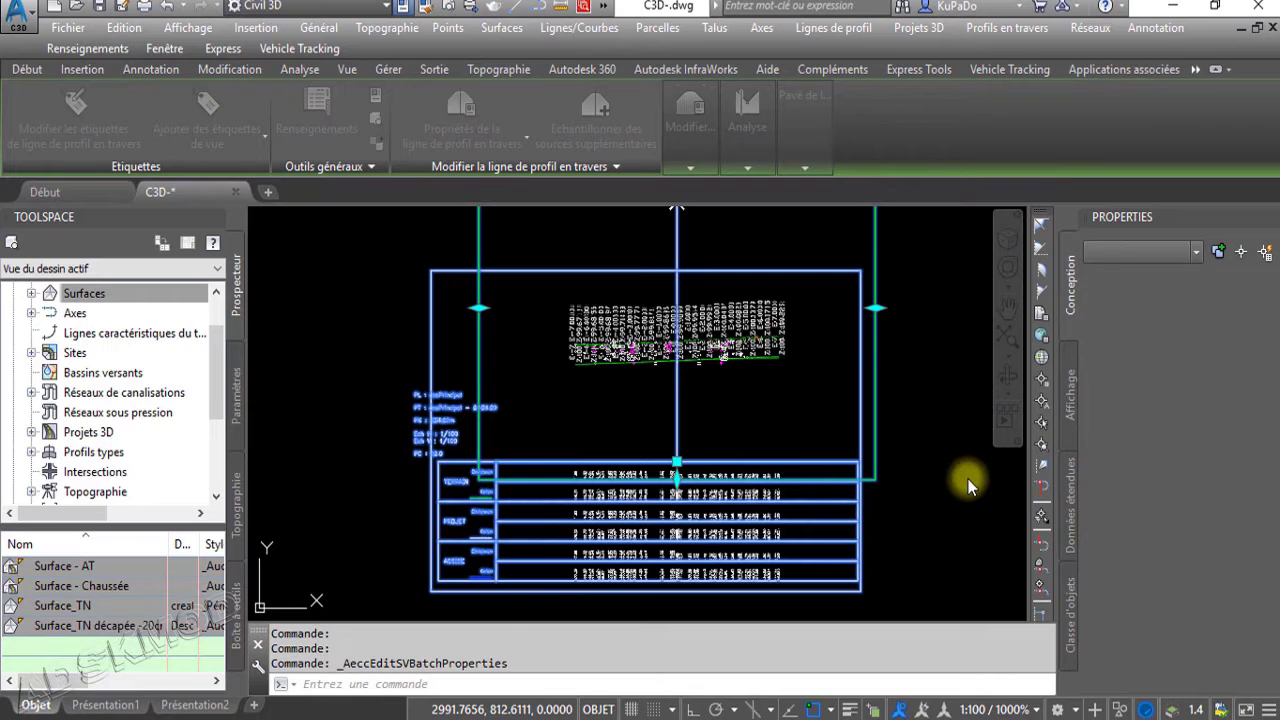
scroll(668, 345, "up", 5)
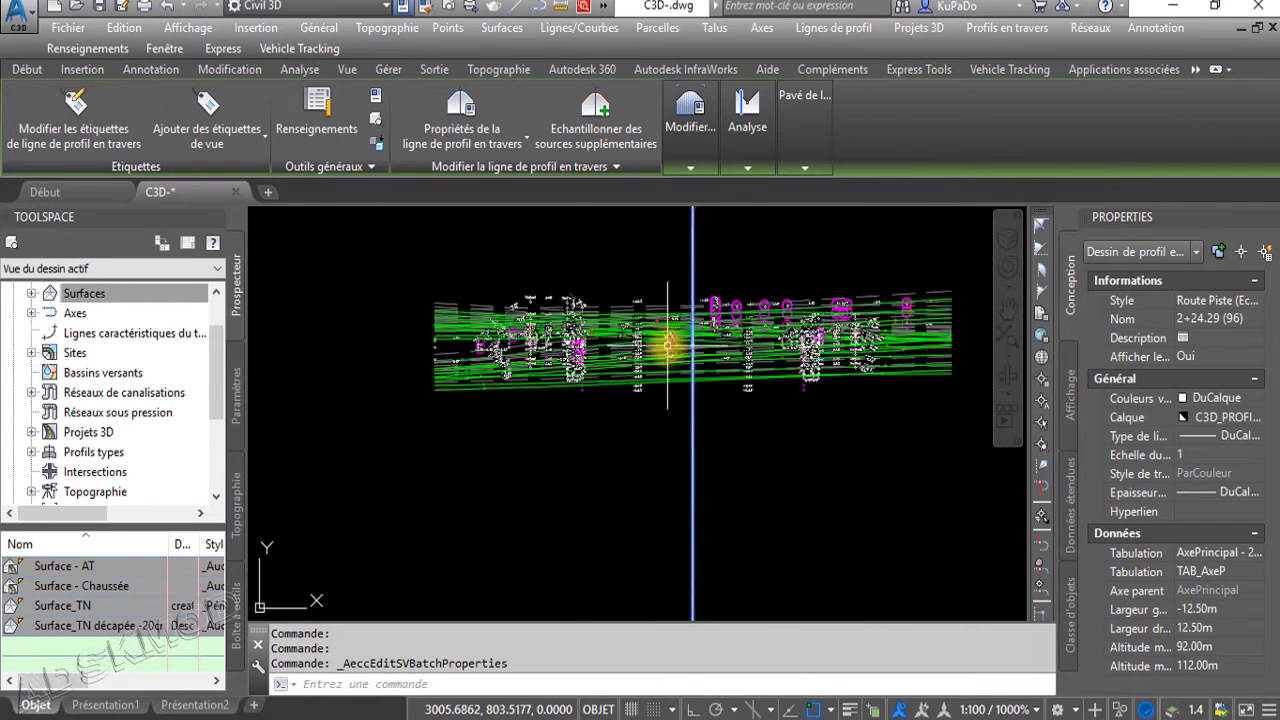
scroll(668, 345, "up", 2)
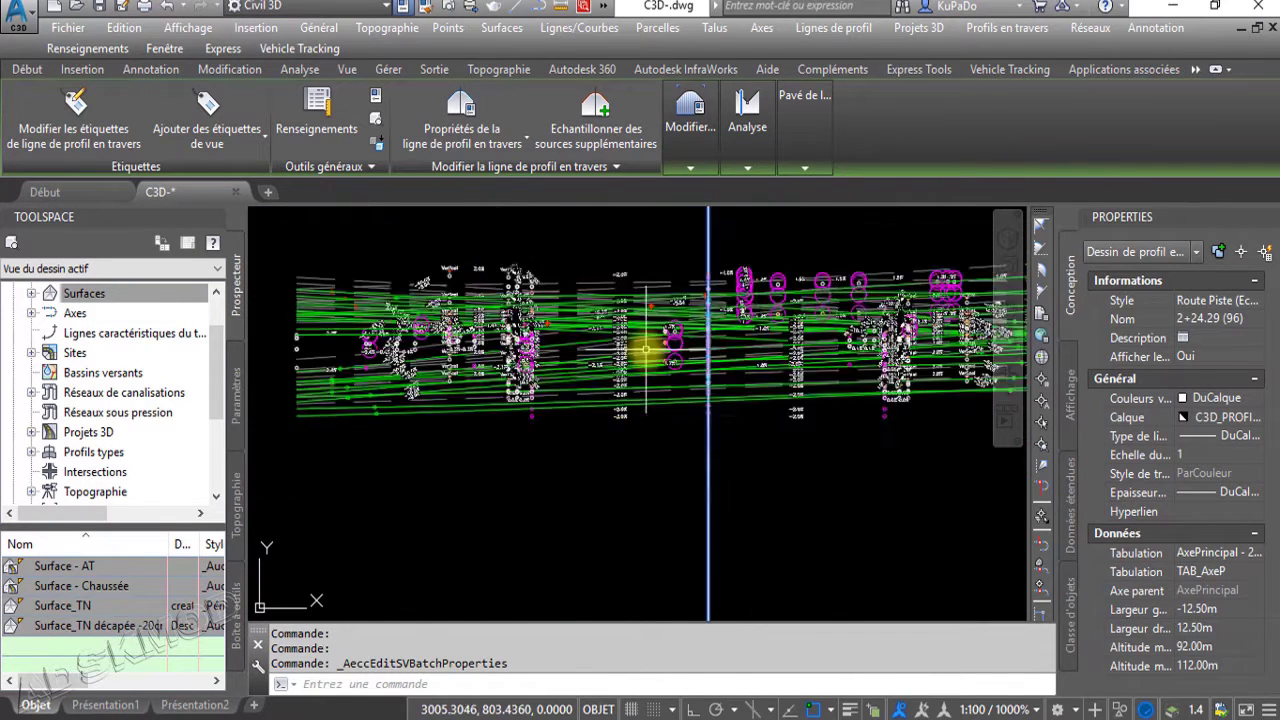
Open the AxePrincipal section view group's properties at the list of section views, ignoring the alarm reminder
scroll(645, 350, "down", 5)
scroll(686, 357, "up", 2)
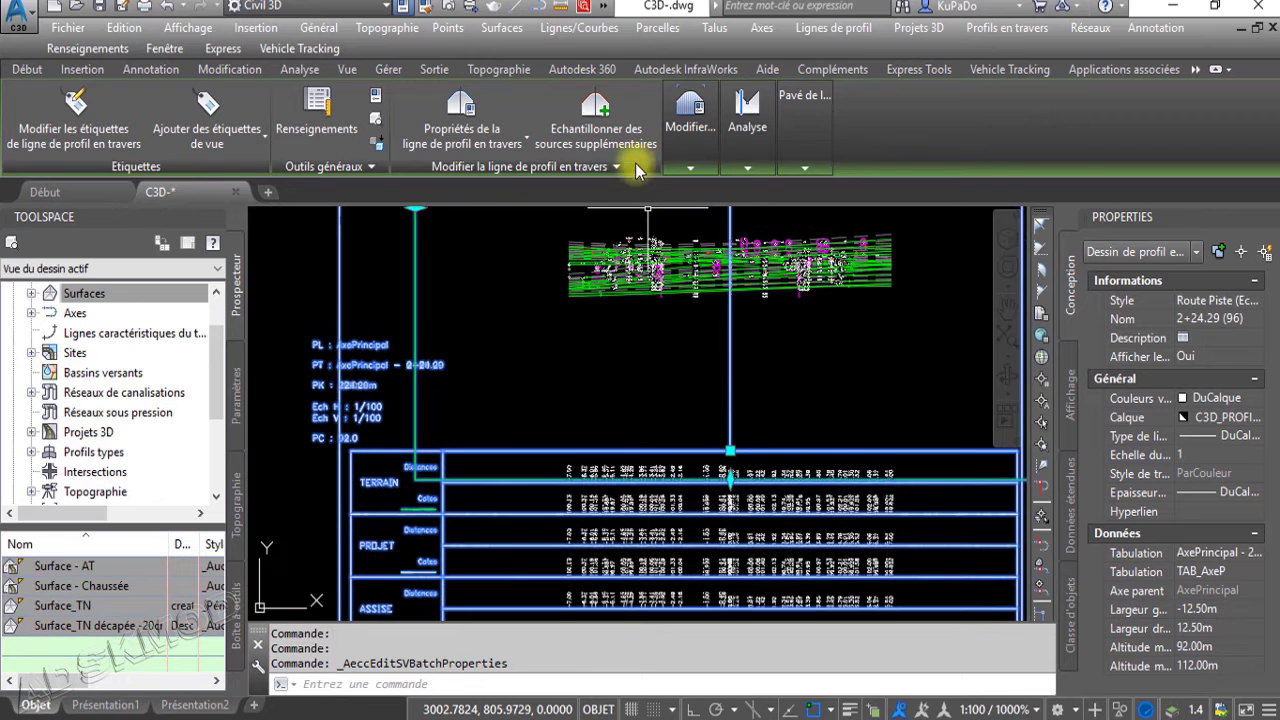
left_click(705, 160)
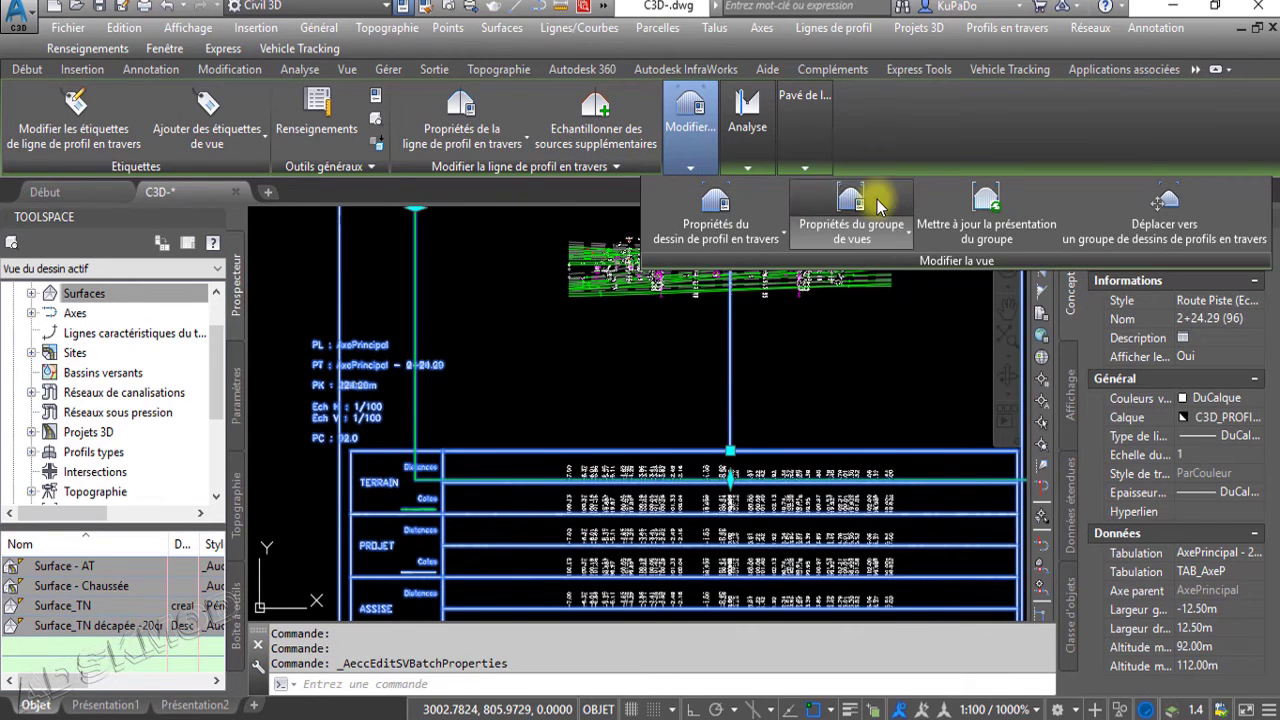
left_click(852, 205)
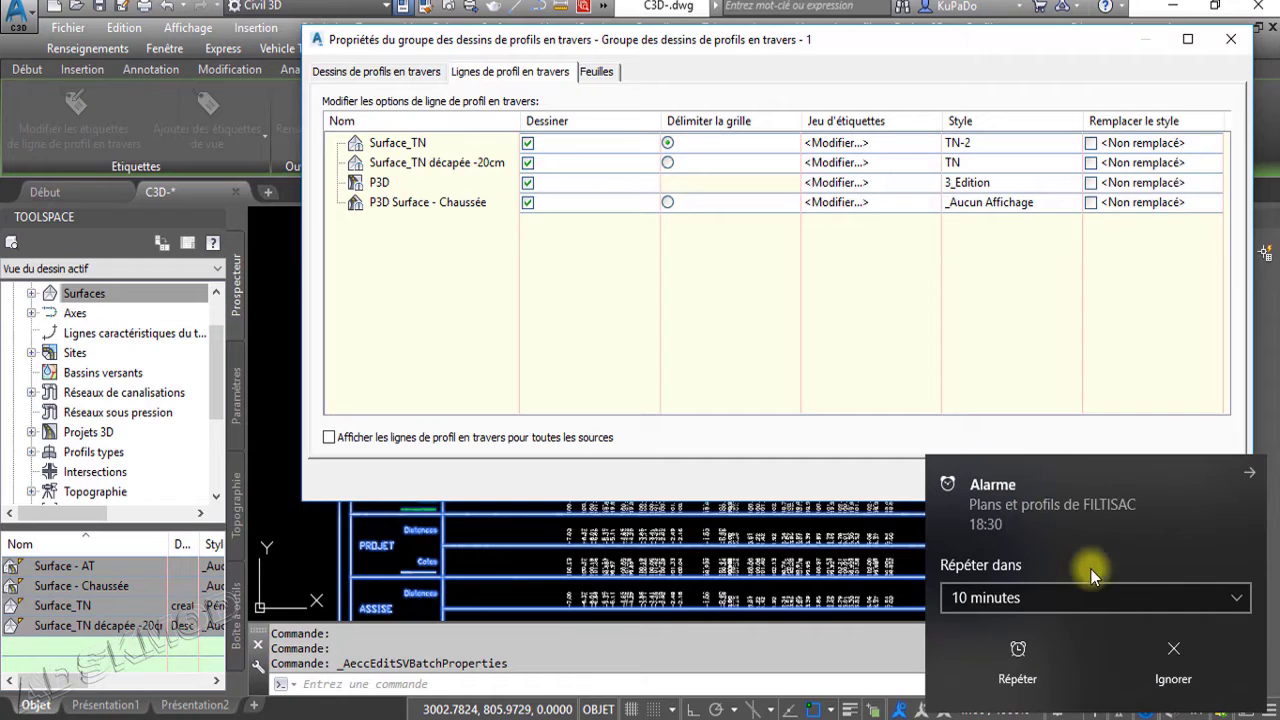
left_click(1173, 660)
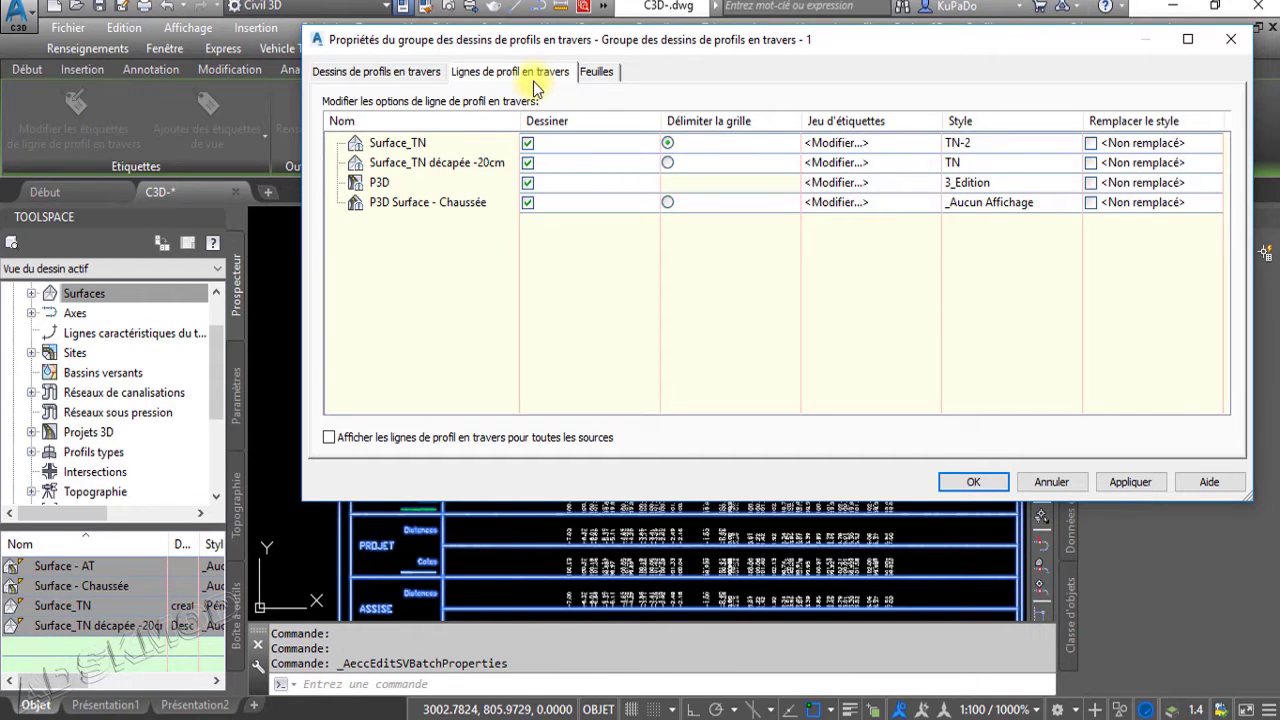
left_click(403, 78)
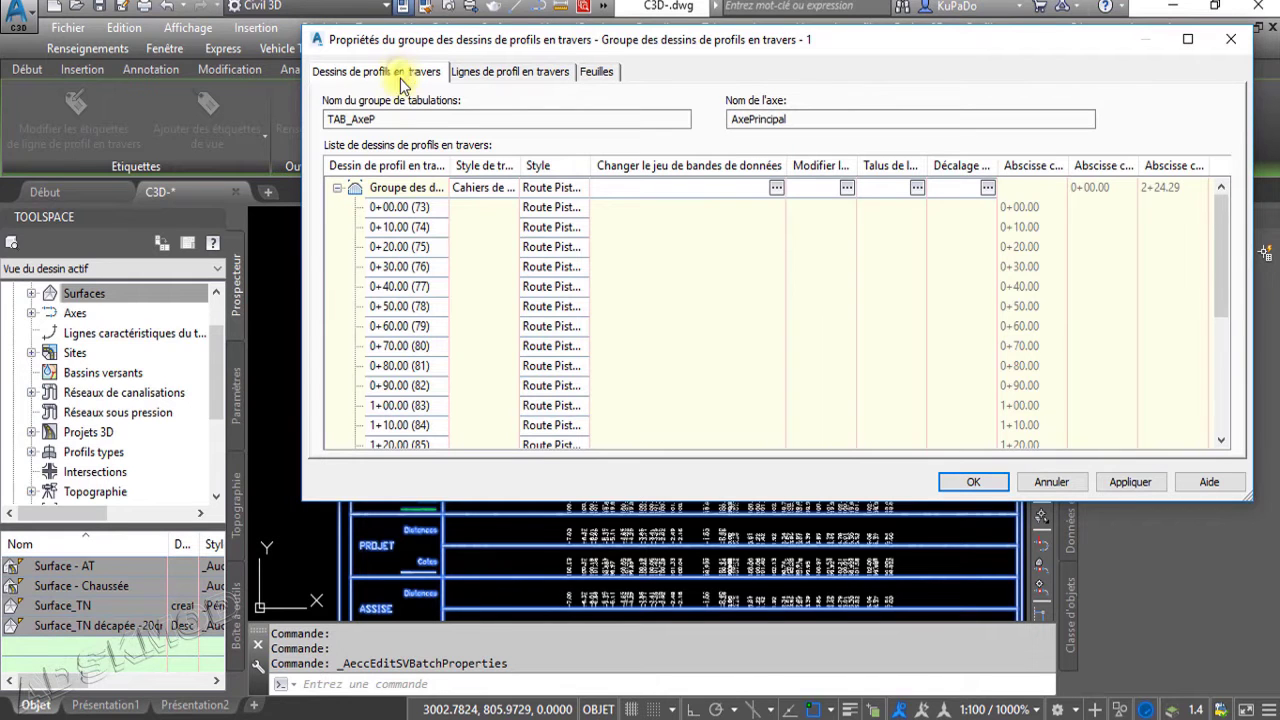
Set the spacing between successive pages to 200 mm in the group plot style Cahiers de profil en travers A4 and apply the group properties
double_click(490, 190)
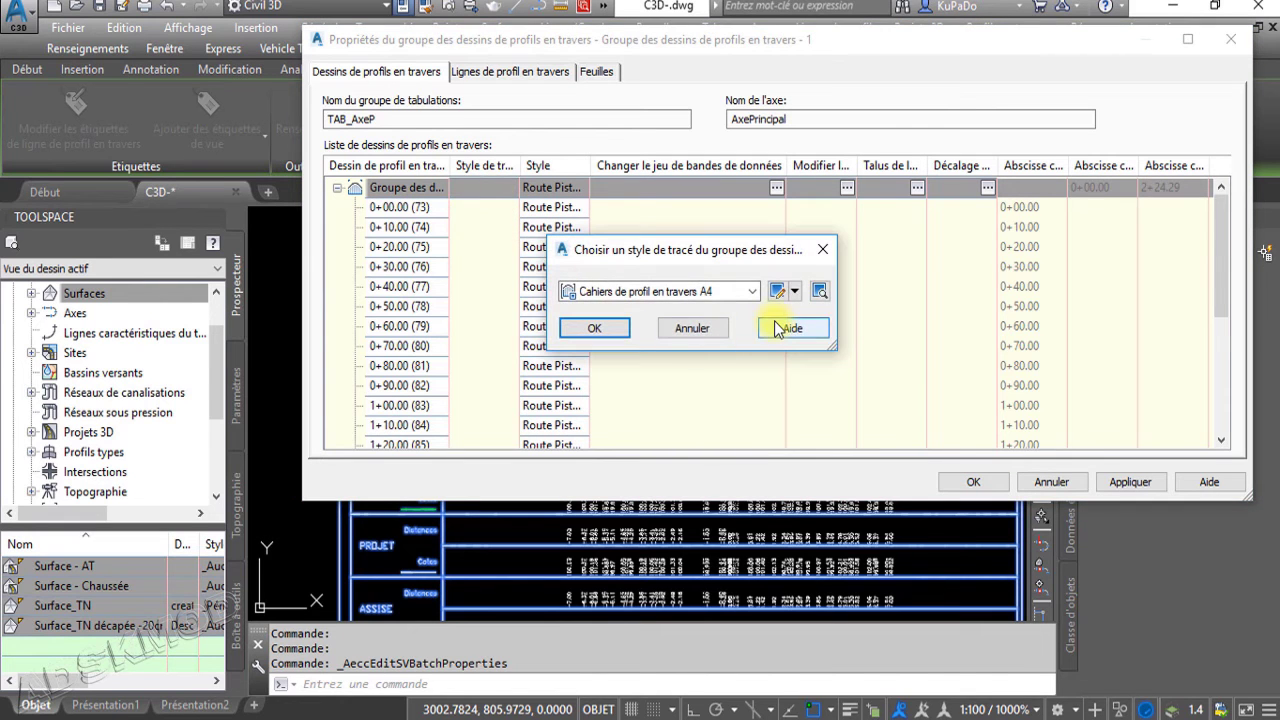
left_click(777, 291)
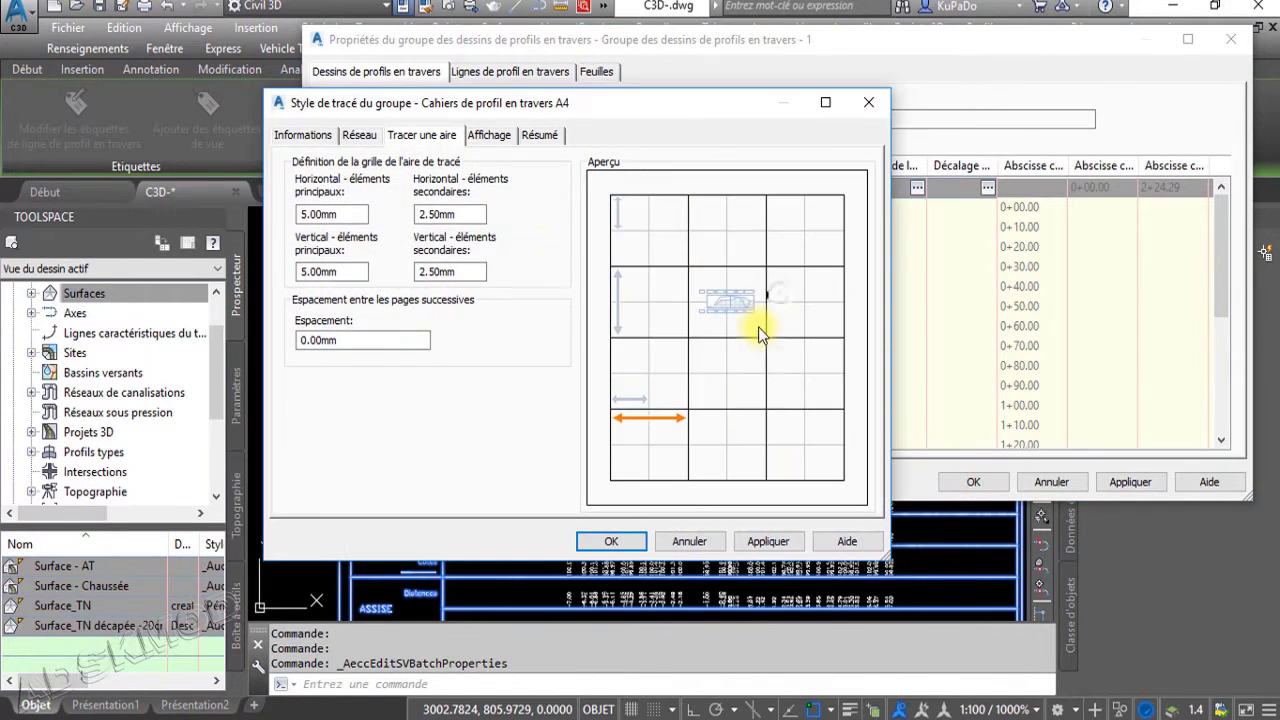
left_click(303, 342)
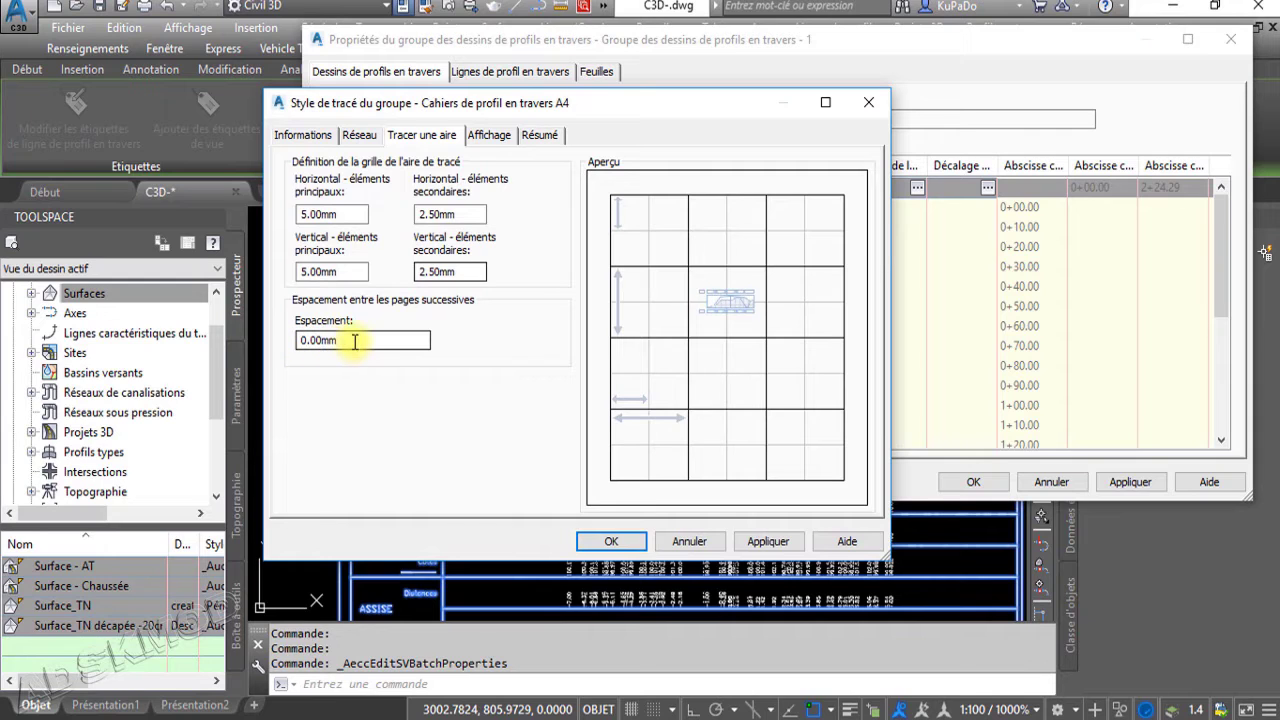
left_click_drag(353, 341, 253, 341)
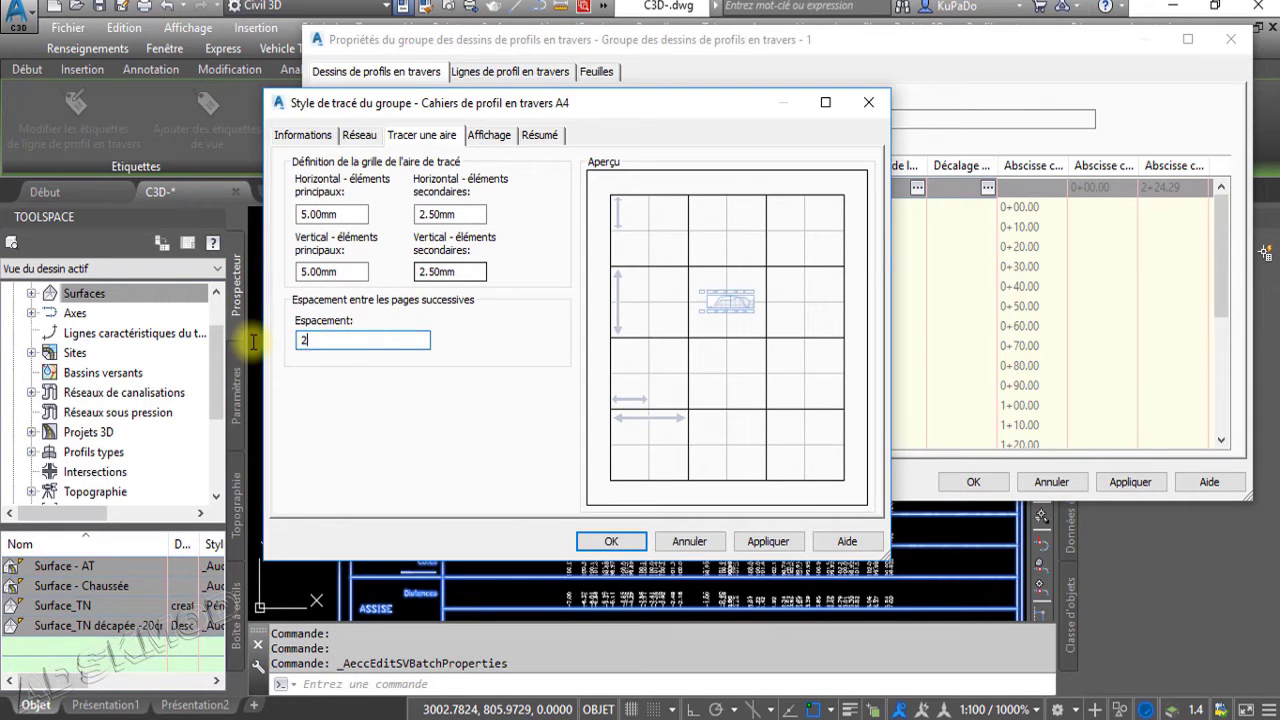
left_click(610, 540)
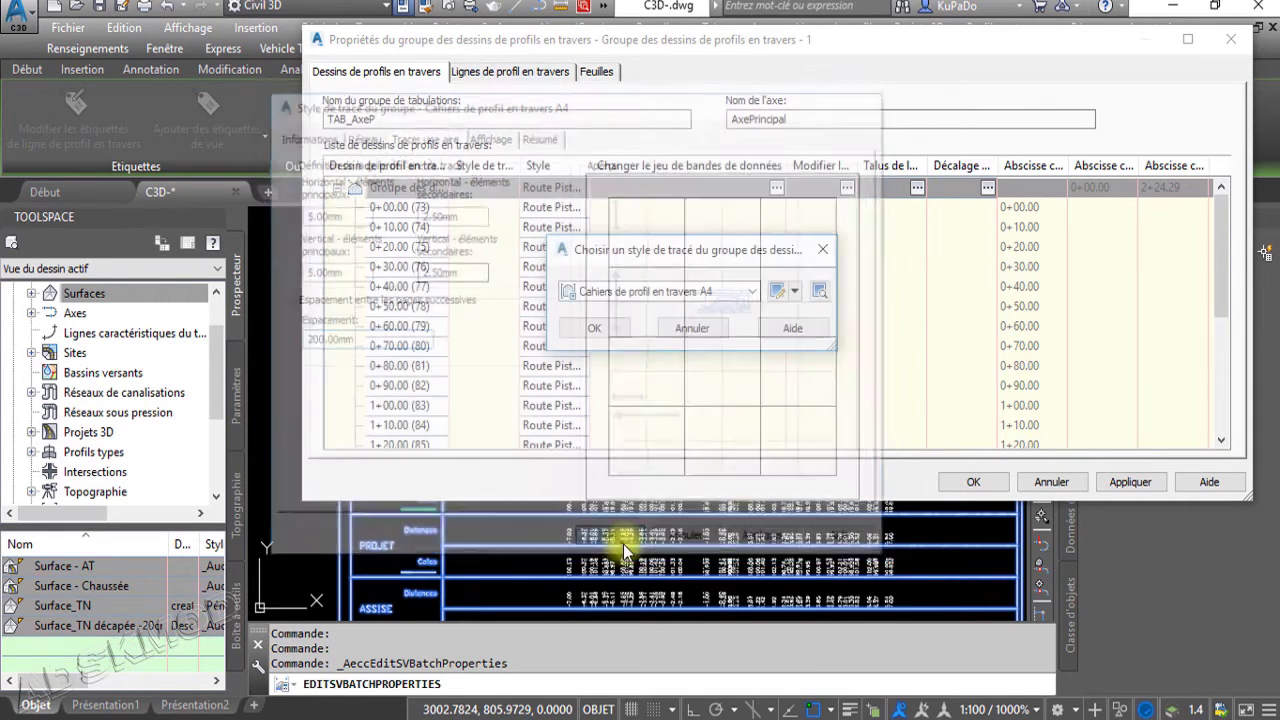
left_click(603, 330)
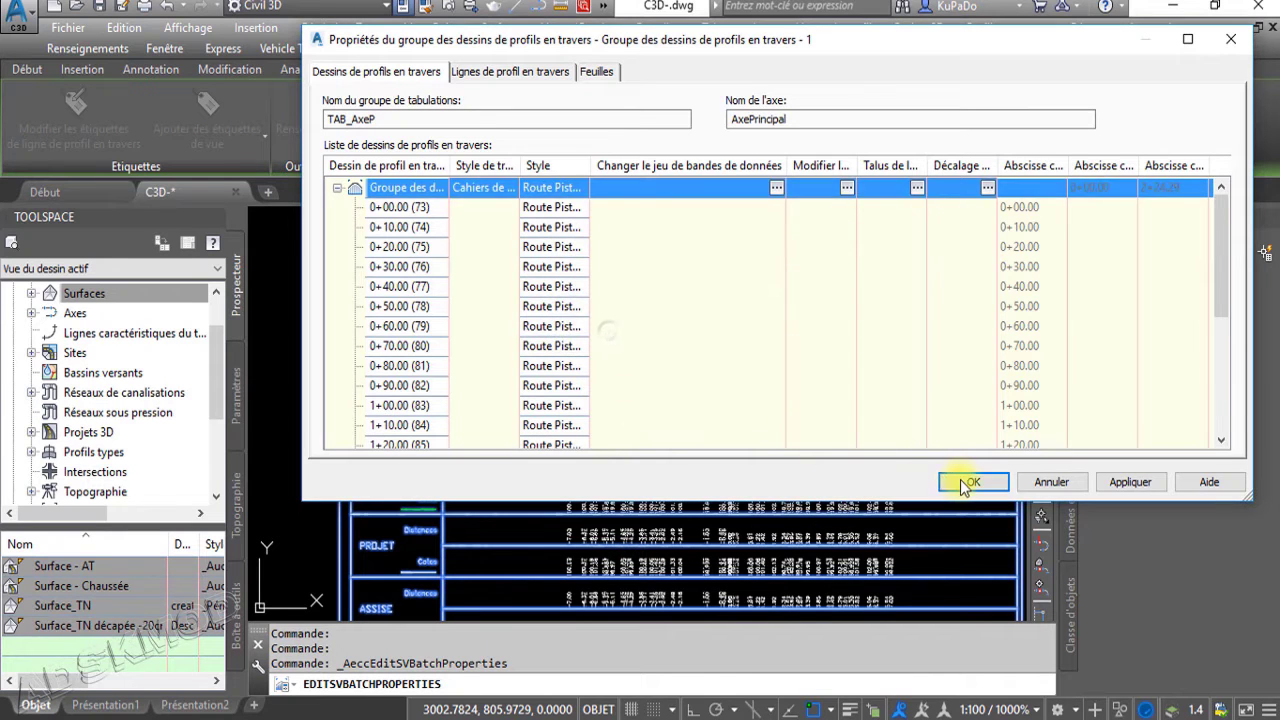
left_click(972, 481)
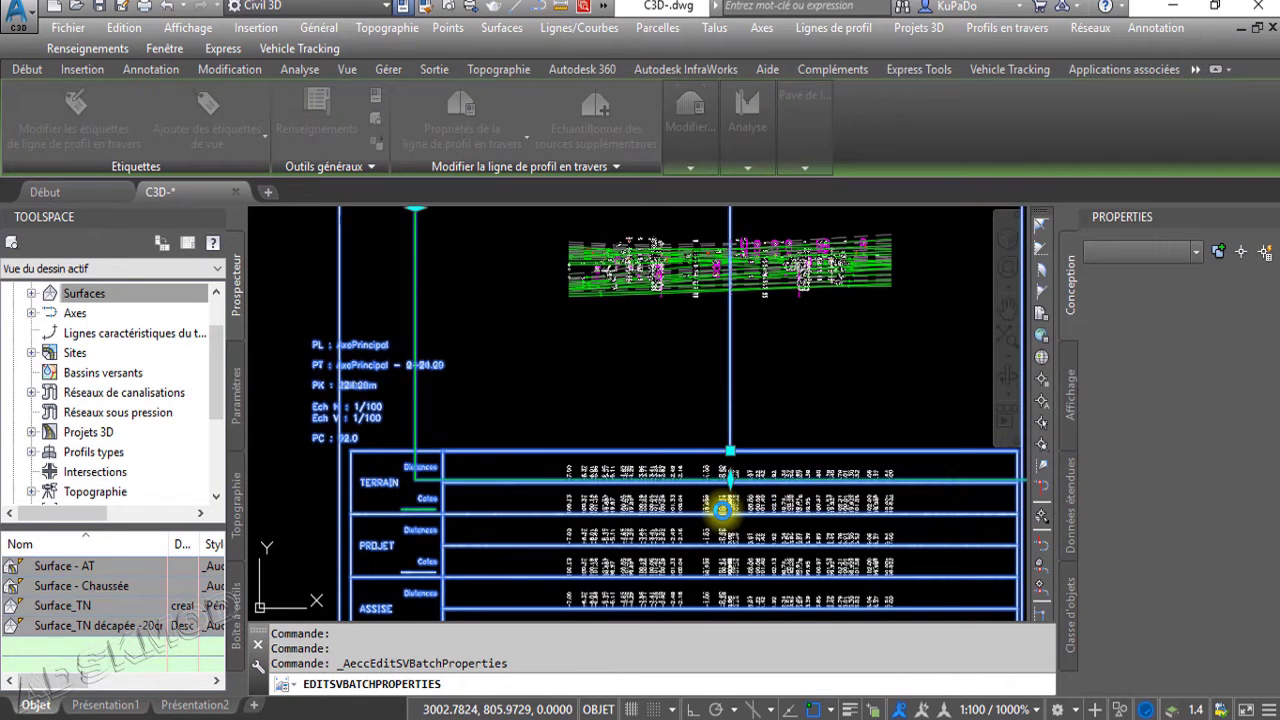
Examine the placement of the existing section views in the drawing and clear the selection
left_click(722, 510)
scroll(651, 508, "down", 5)
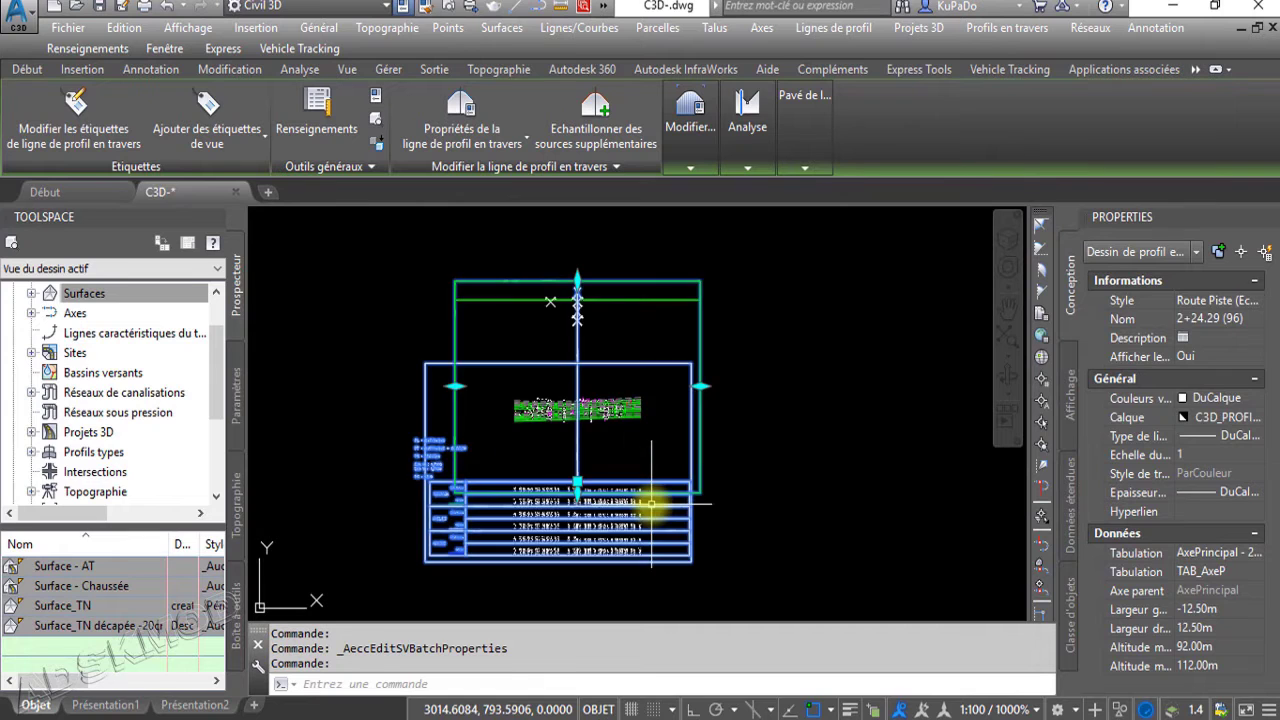
middle_click_drag(609, 480, 635, 360)
scroll(550, 418, "up", 6)
mouse_move(476, 418)
middle_mouse_down()
mouse_move(647, 465)
mouse_move(580, 394)
middle_mouse_up()
scroll(652, 466, "down", 5)
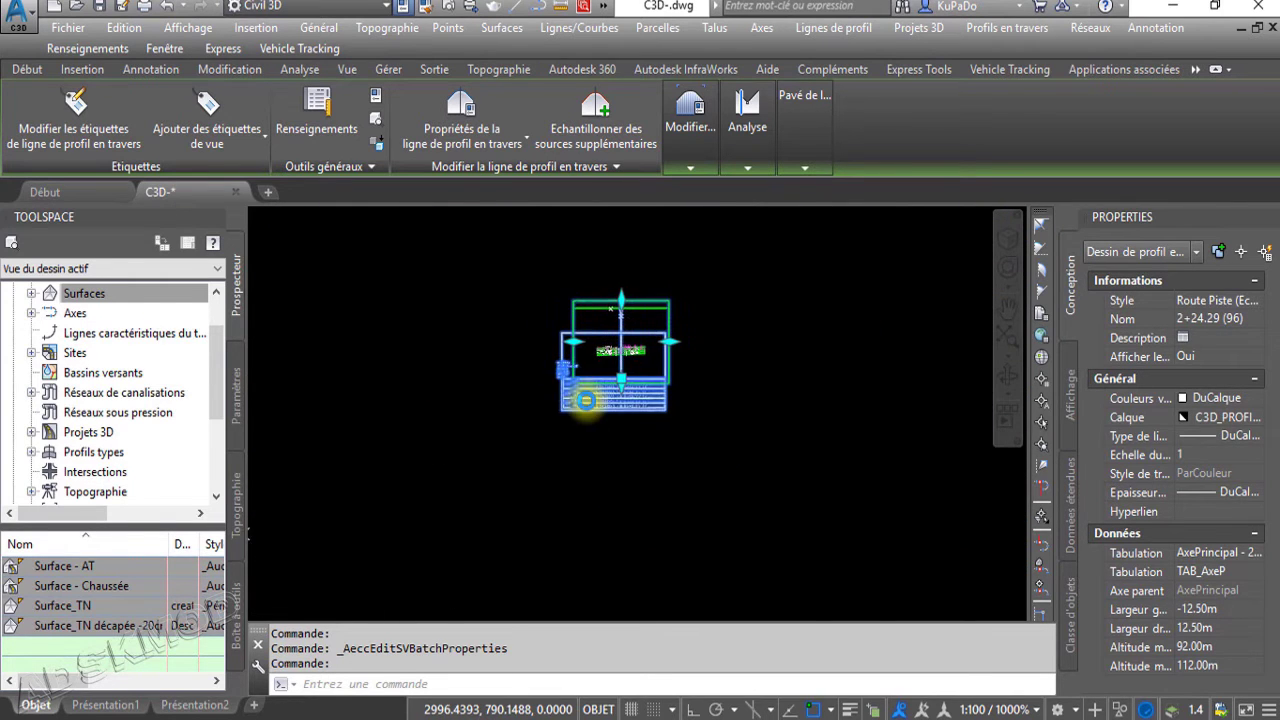
scroll(586, 401, "up", 5)
scroll(646, 466, "down", 7)
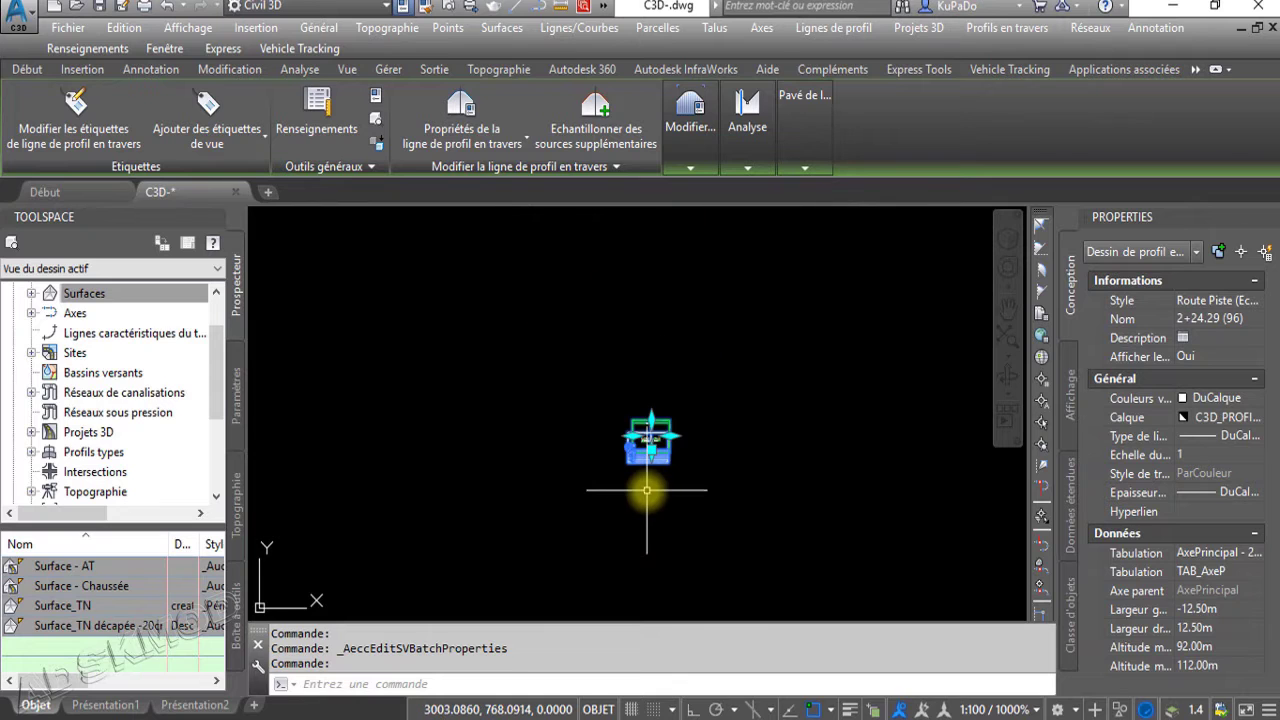
middle_click_drag(646, 491, 615, 410)
key("Escape")
left_click(509, 434)
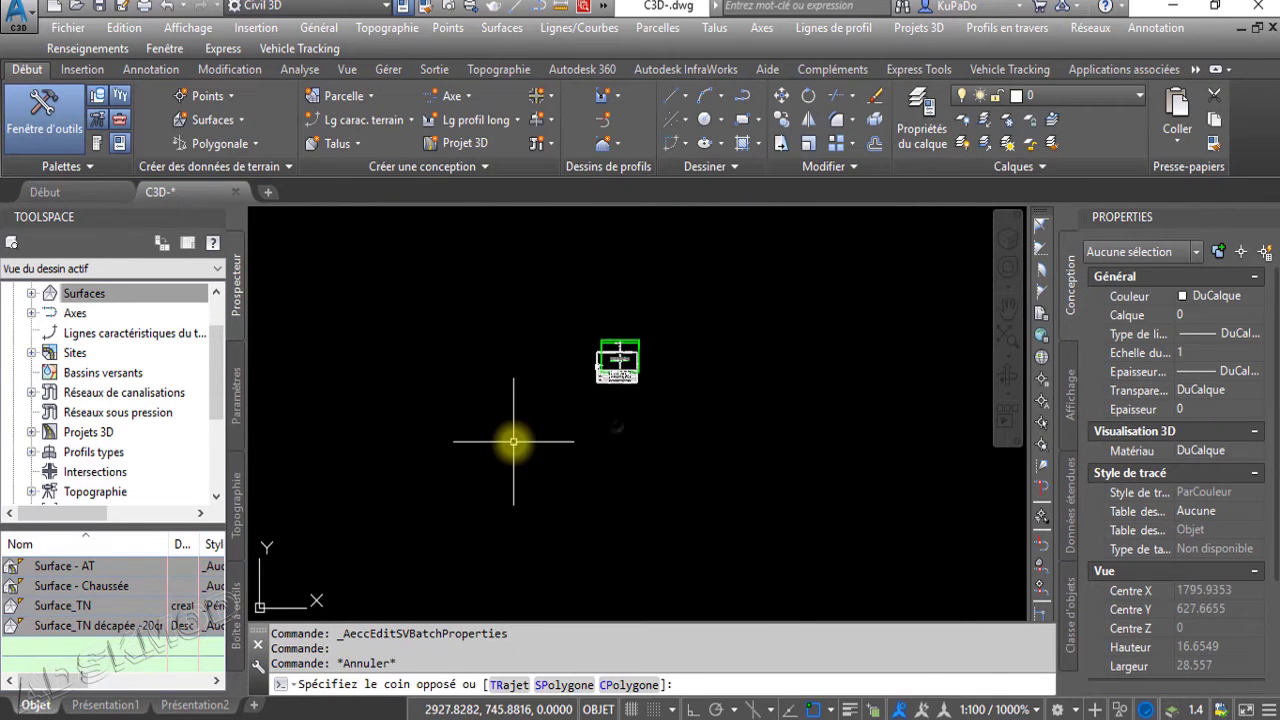
scroll(600, 390, "up", 6)
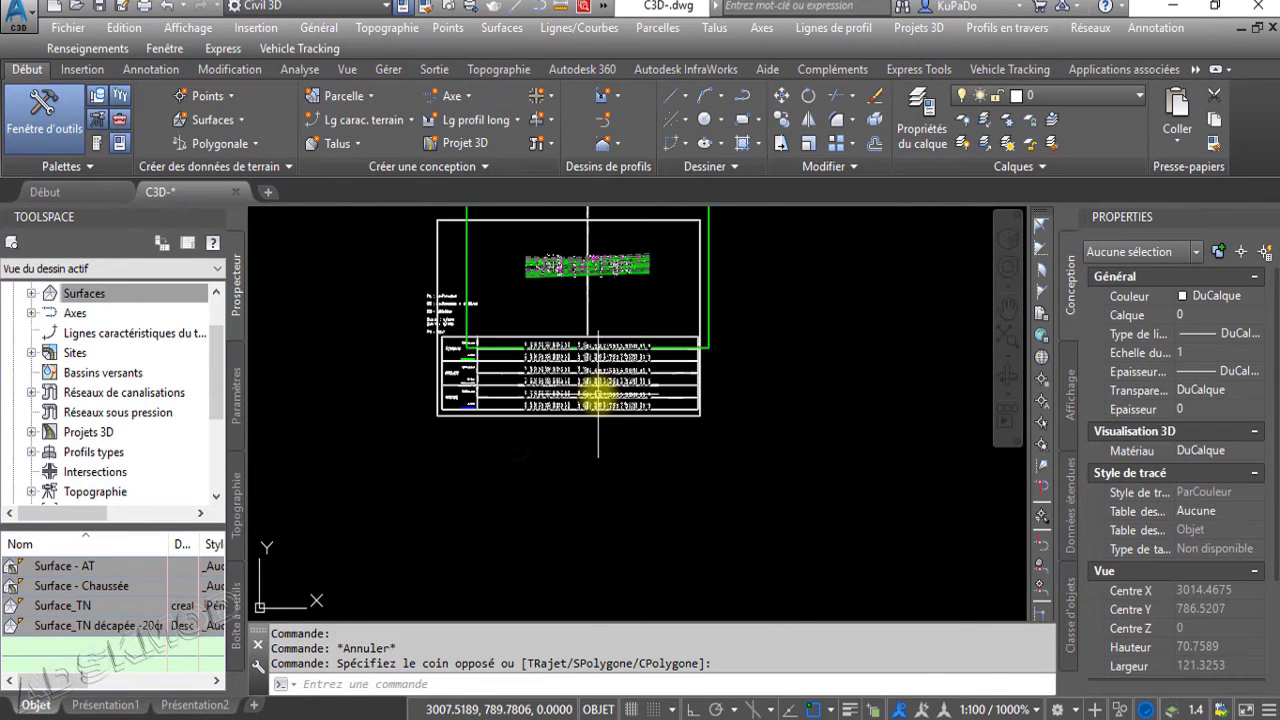
Start creating multiple section views for AxePrincipal with view style Route Piste (EchV x1) and group plot style Cahiers de profil en travers A4
left_click(609, 150)
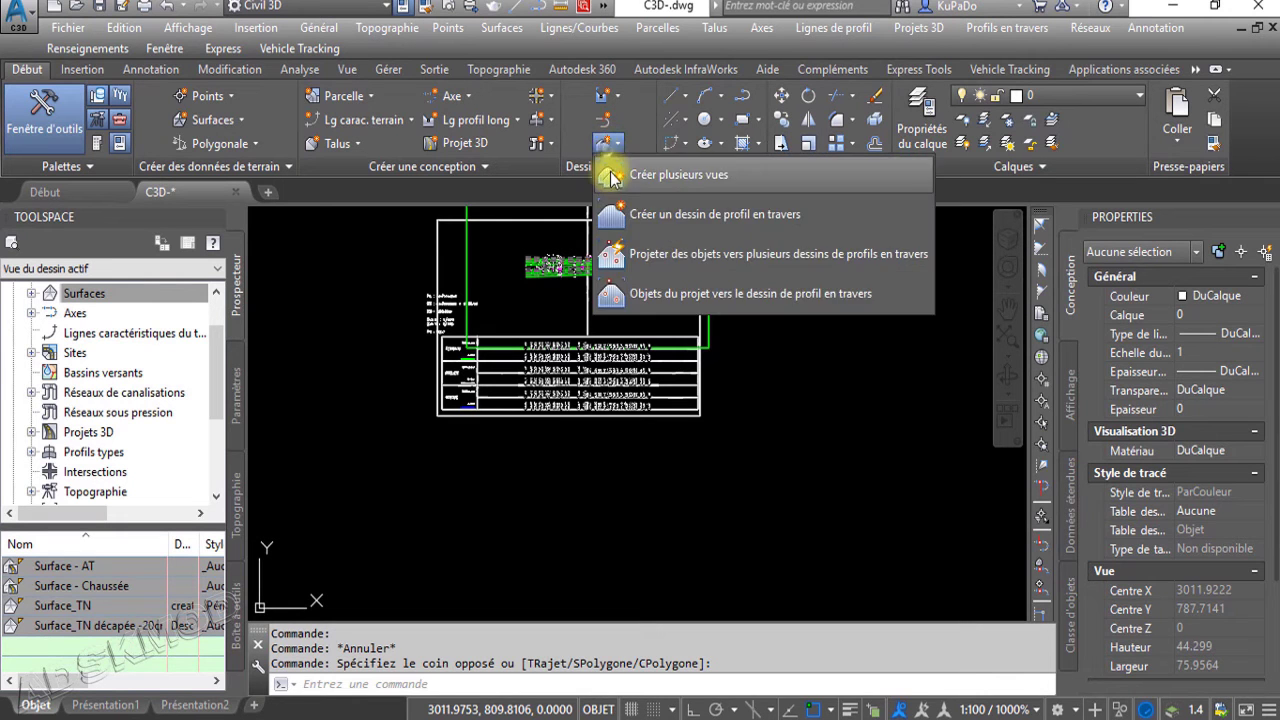
left_click(607, 182)
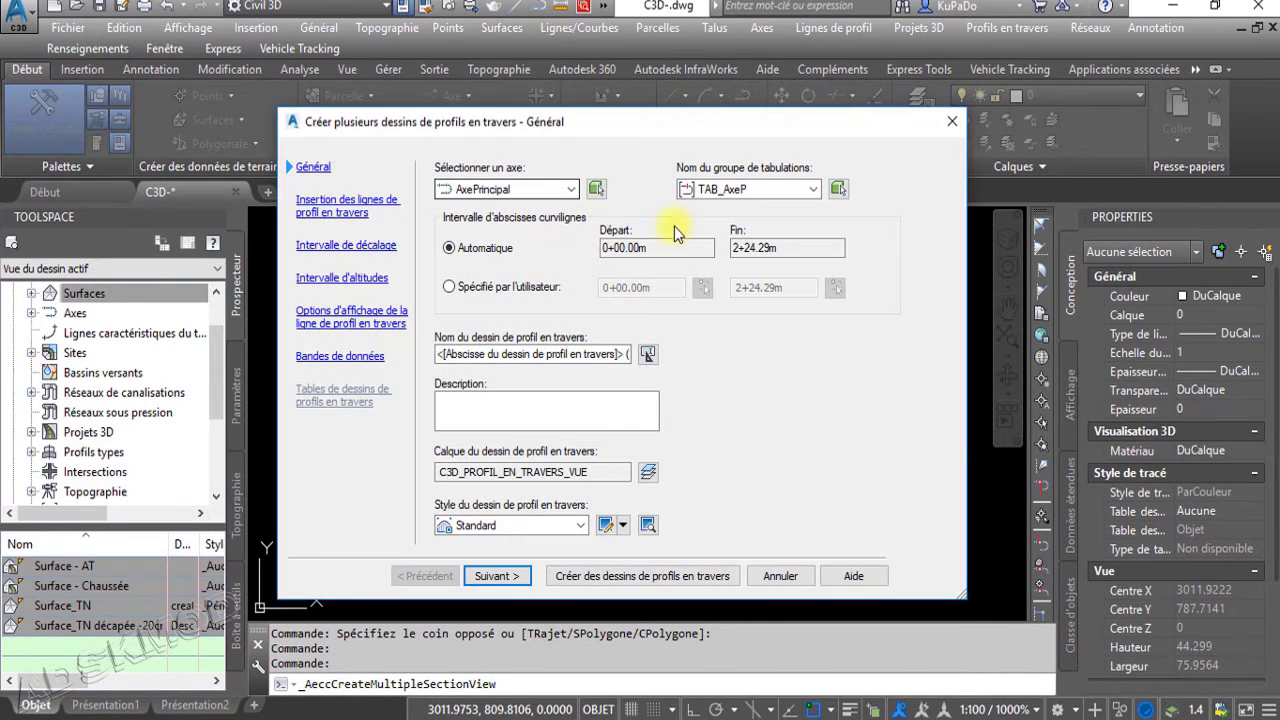
left_click(520, 525)
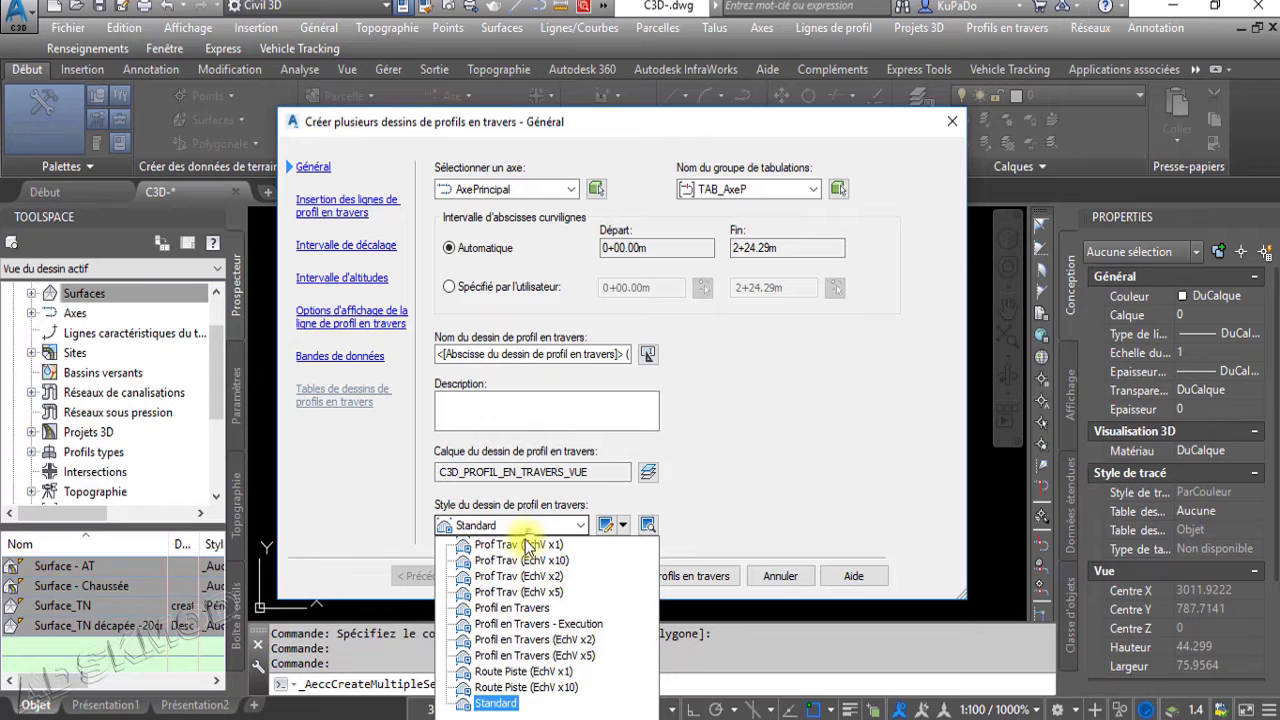
left_click(530, 671)
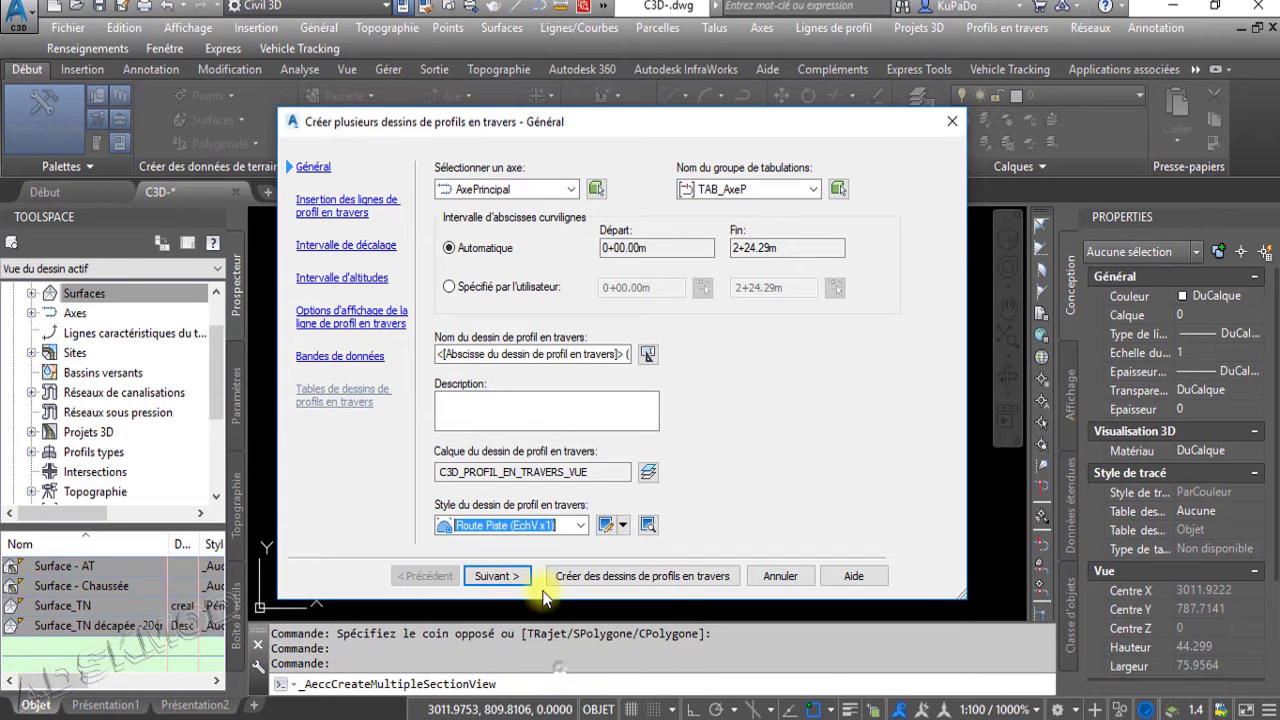
left_click(497, 576)
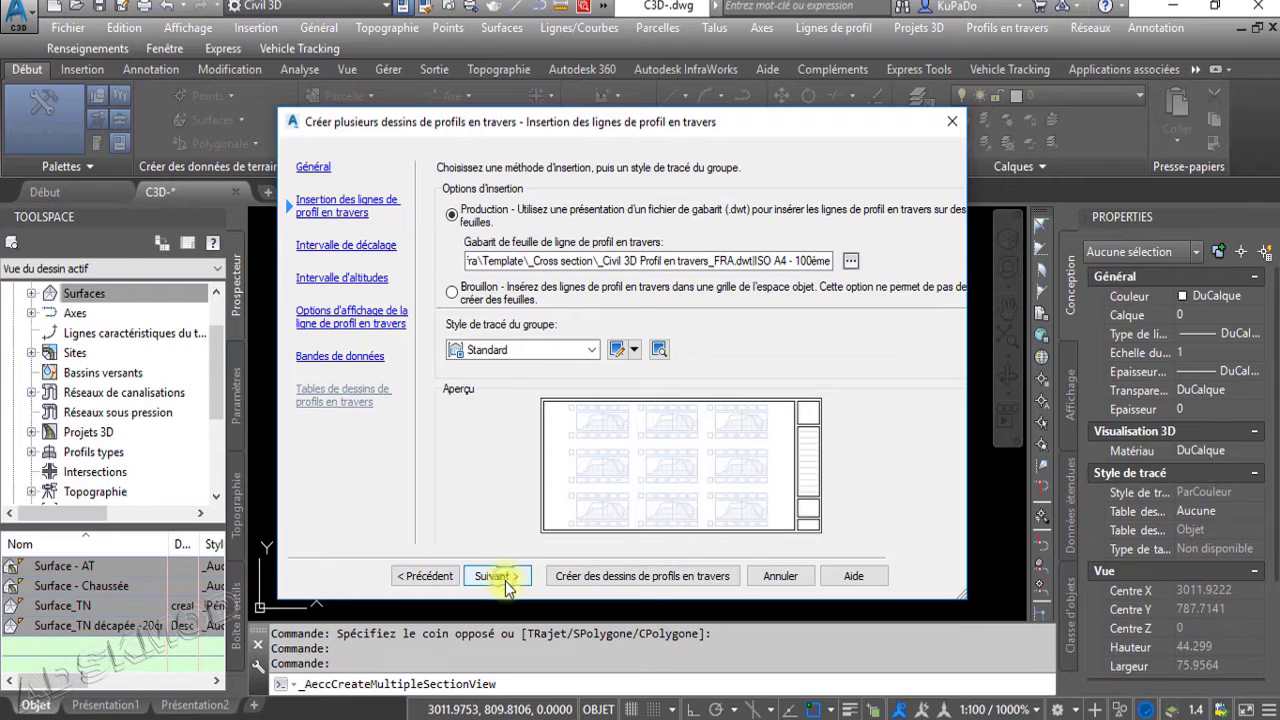
left_click(553, 350)
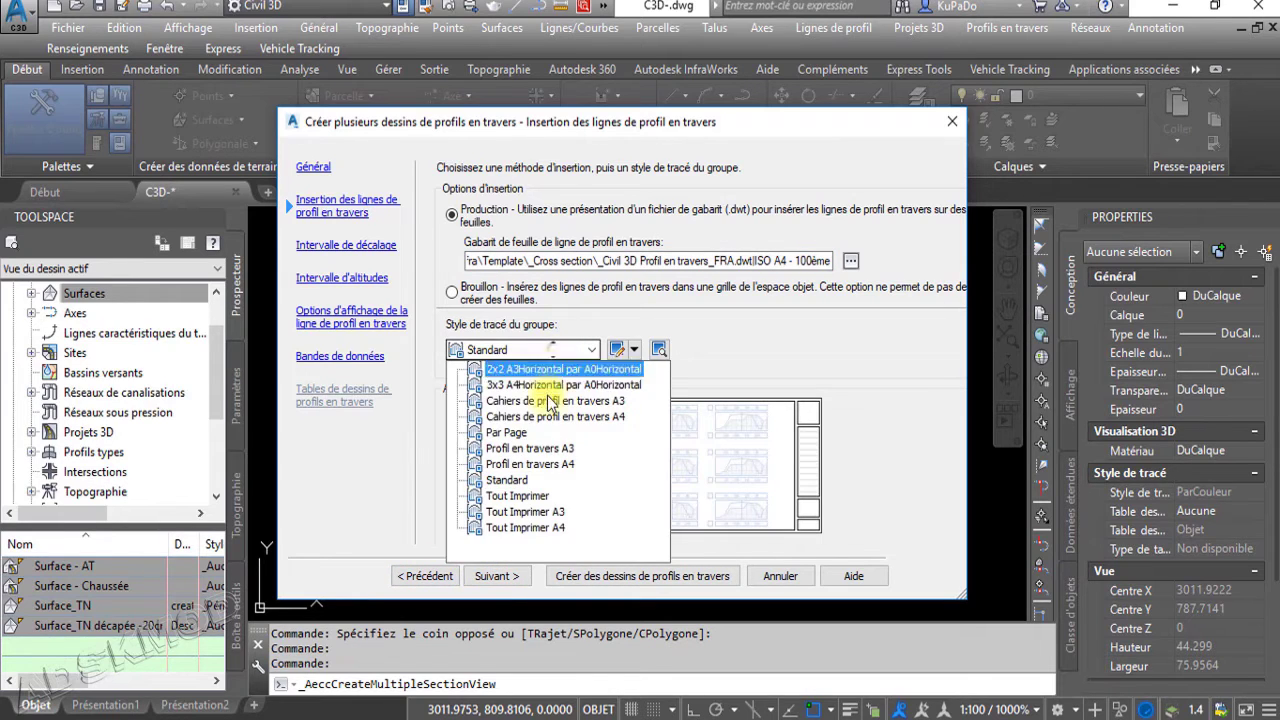
left_click(573, 425)
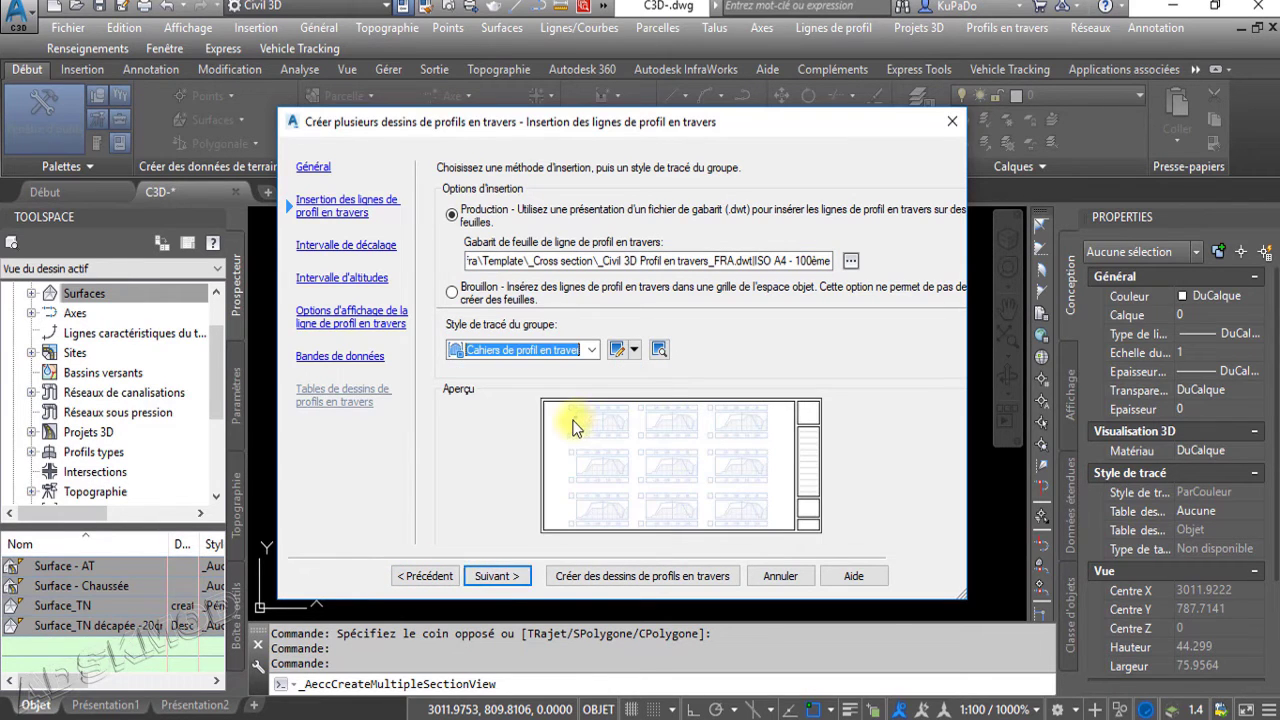
Keep the default offset, elevation and display options, assign the Route Piste A4 band set, and place the new section views below the existing ones
left_click(497, 577)
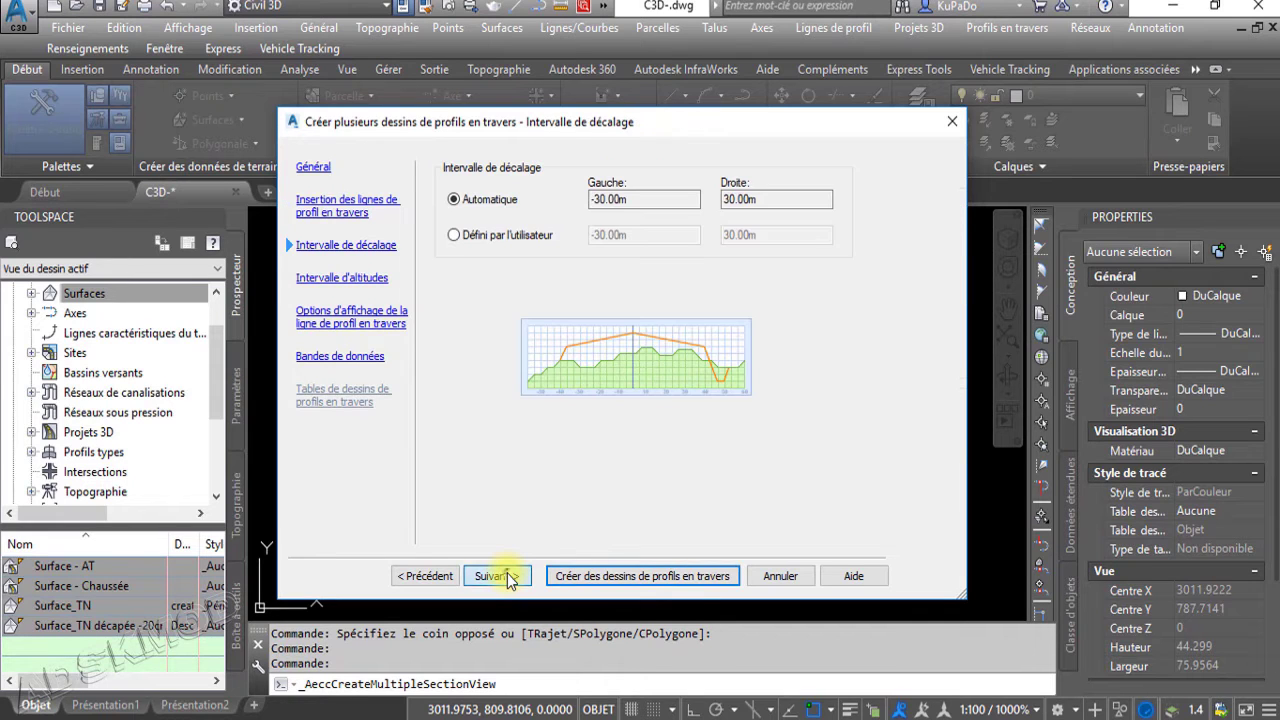
left_click(507, 578)
left_click(507, 578)
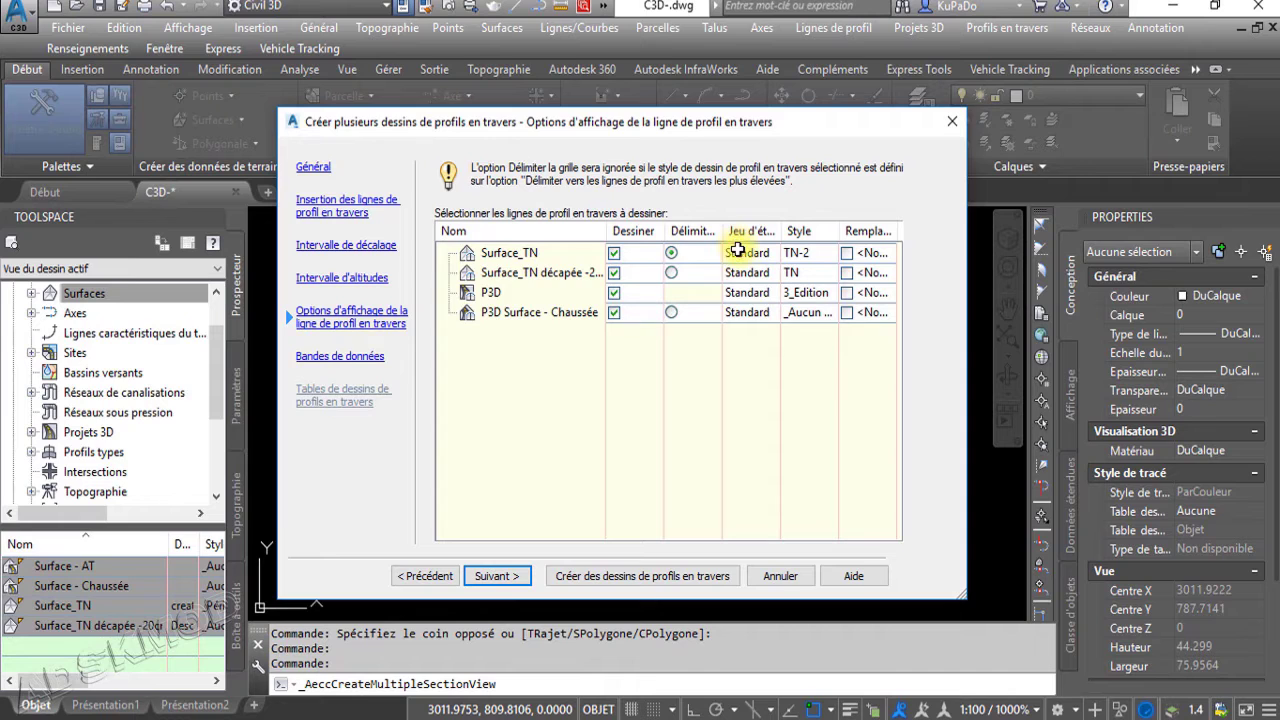
left_click(507, 578)
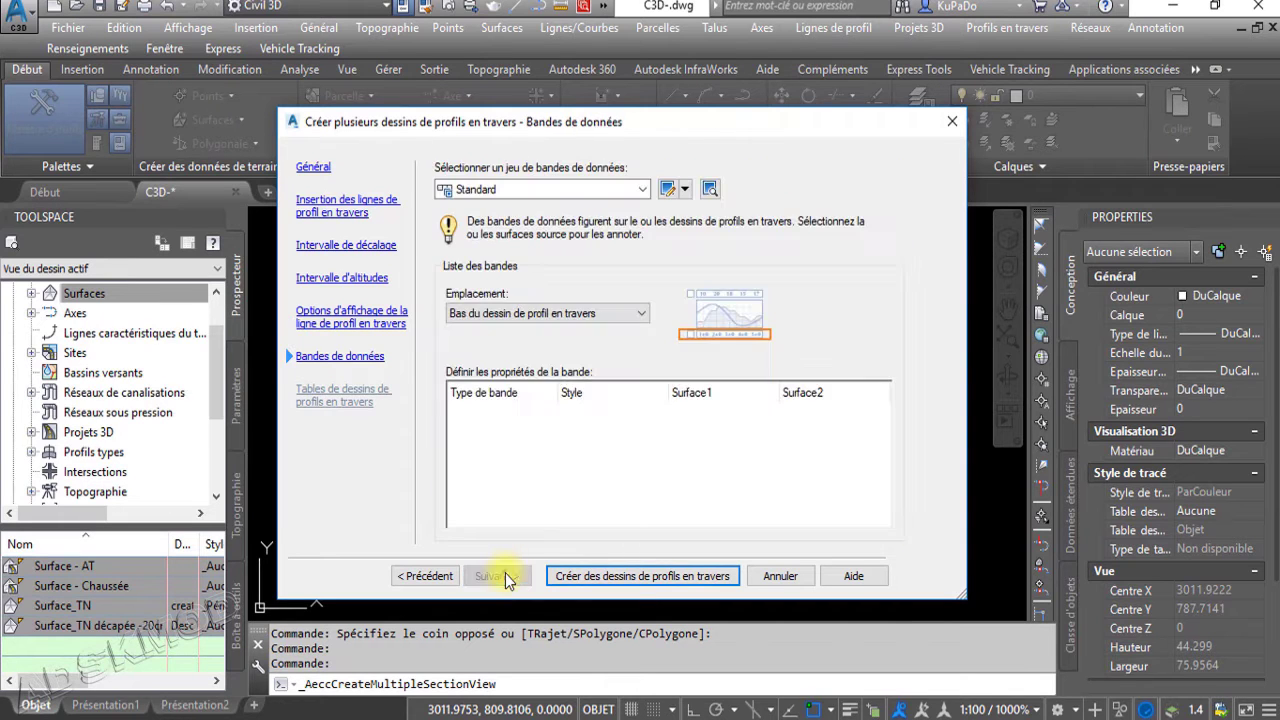
left_click(580, 189)
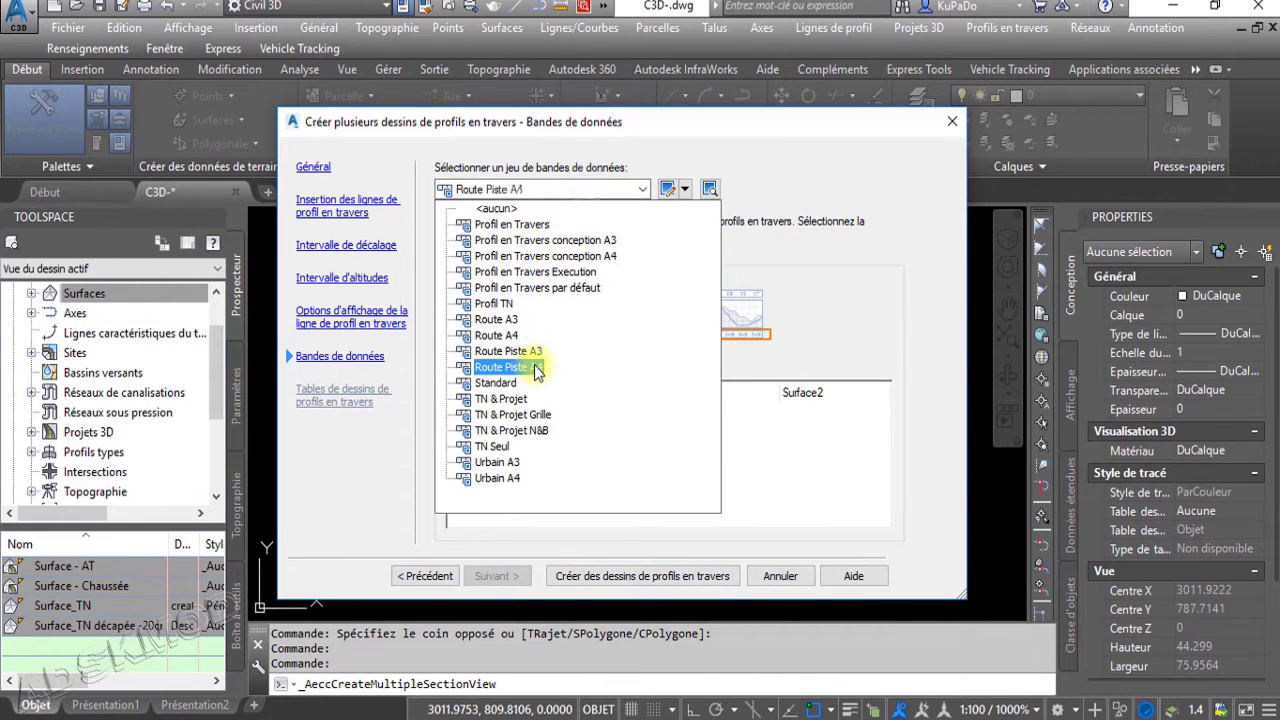
left_click(560, 447)
left_click(625, 576)
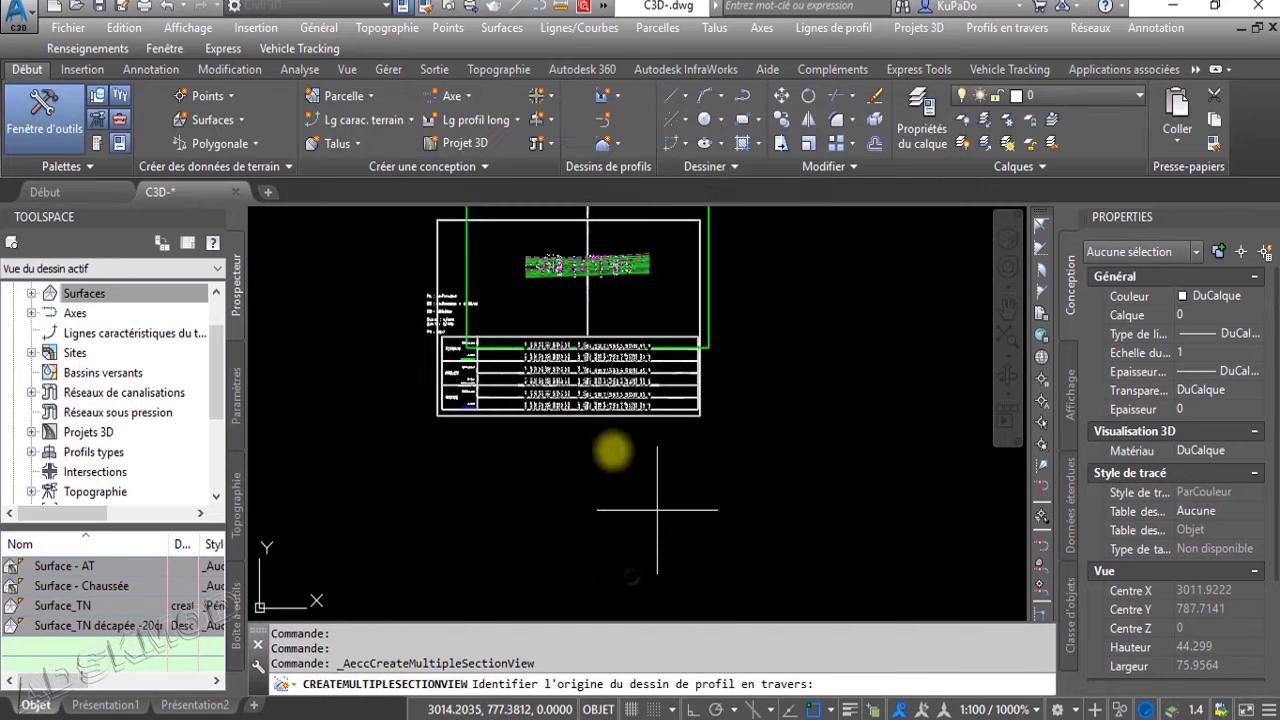
left_click(549, 529)
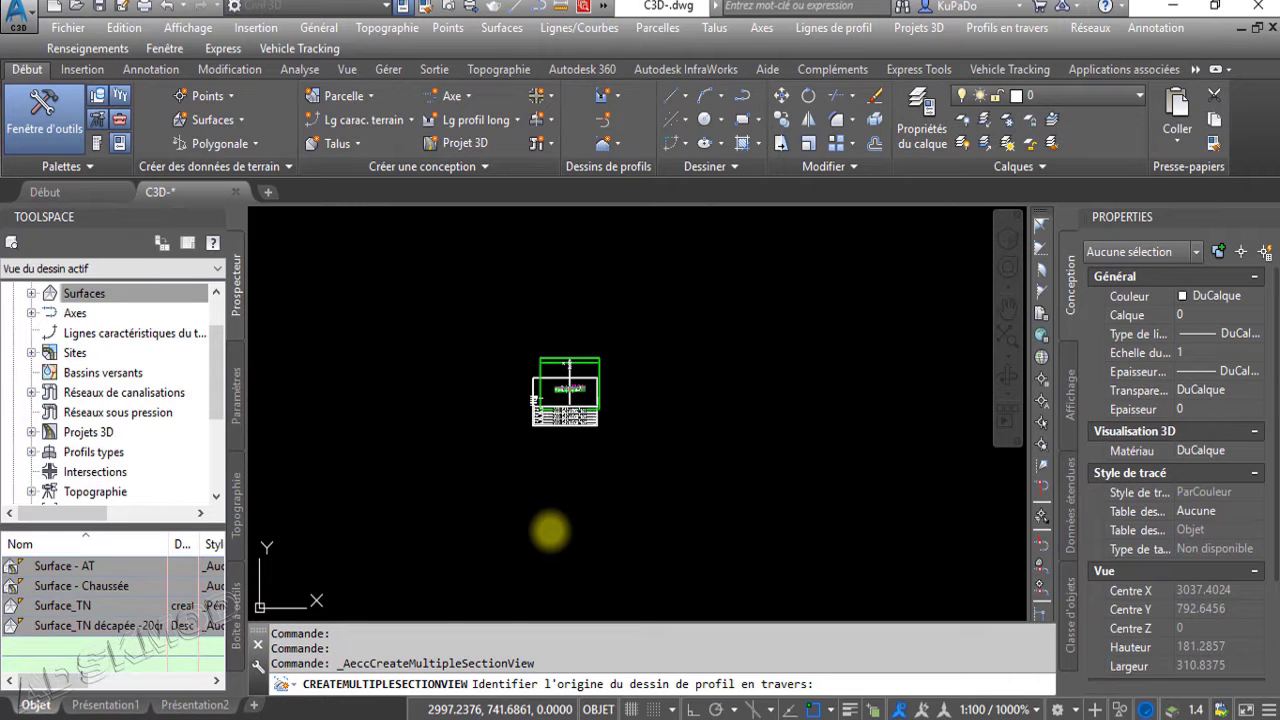
Select the newly placed section view at station 2+24.29 and open the properties of its view group
scroll(571, 523, "up", 5)
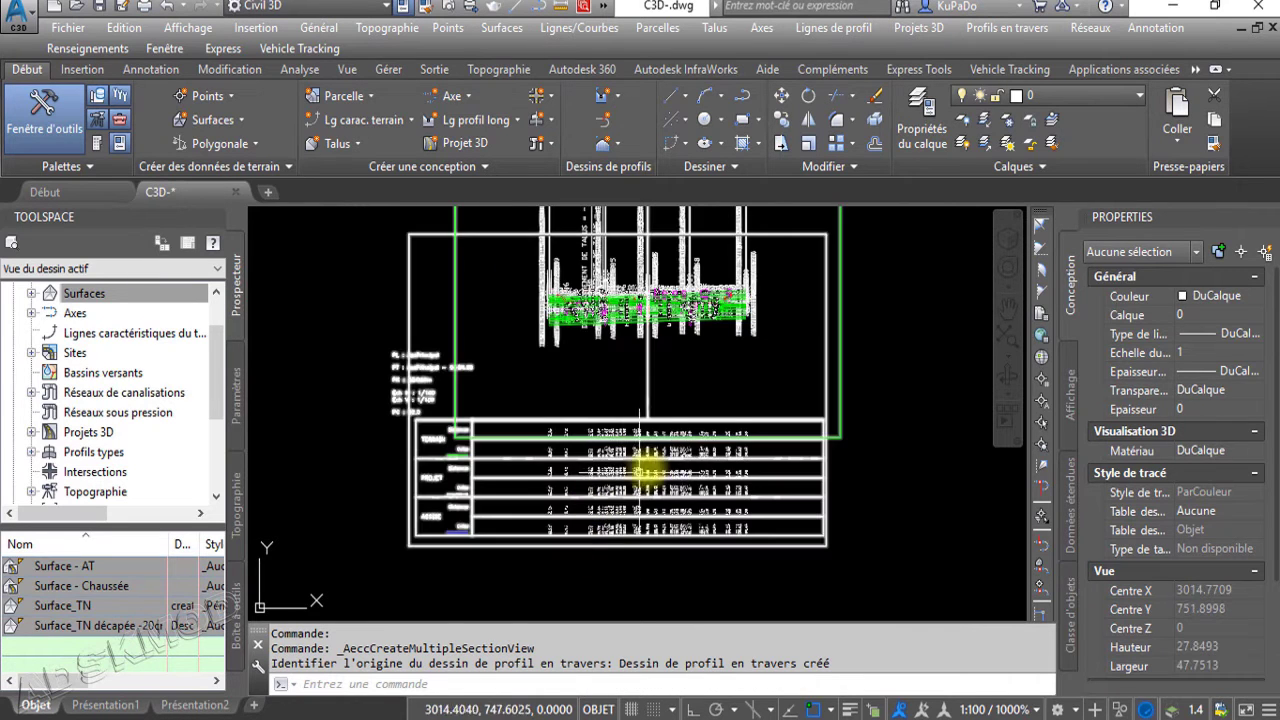
middle_click_drag(694, 377, 715, 467)
middle_click_drag(739, 387, 759, 308)
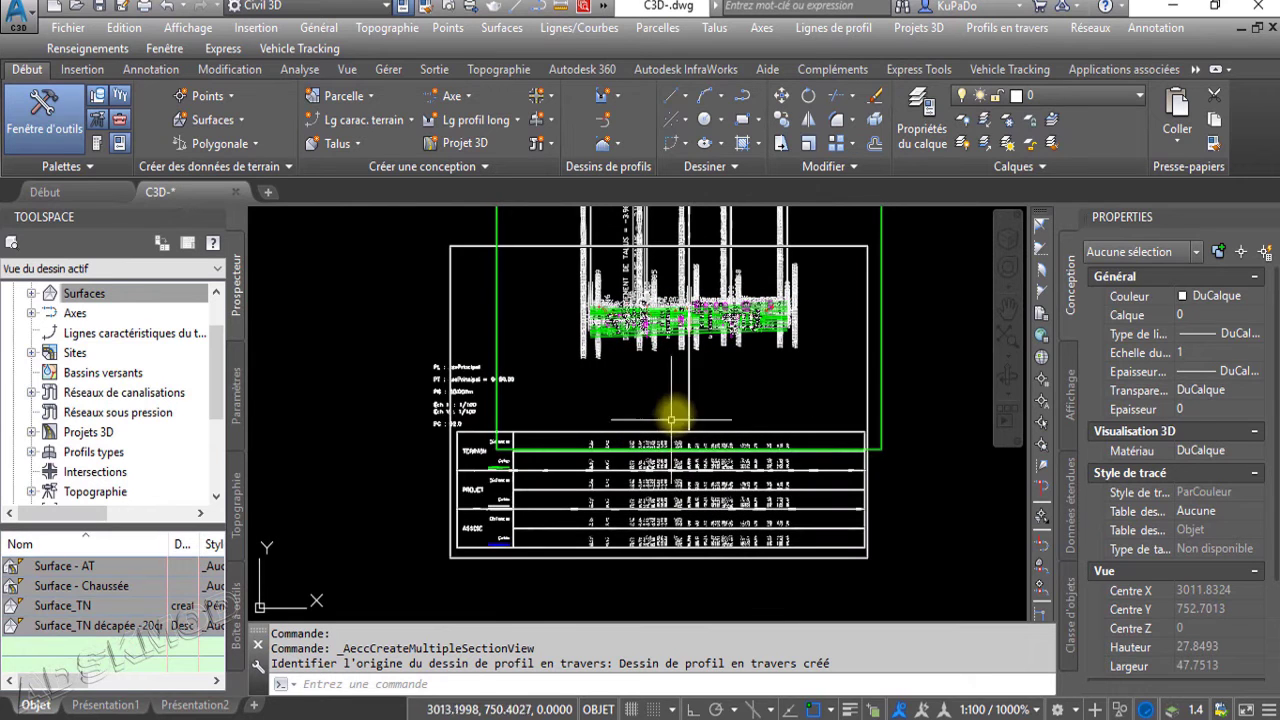
middle_click_drag(603, 380, 597, 430)
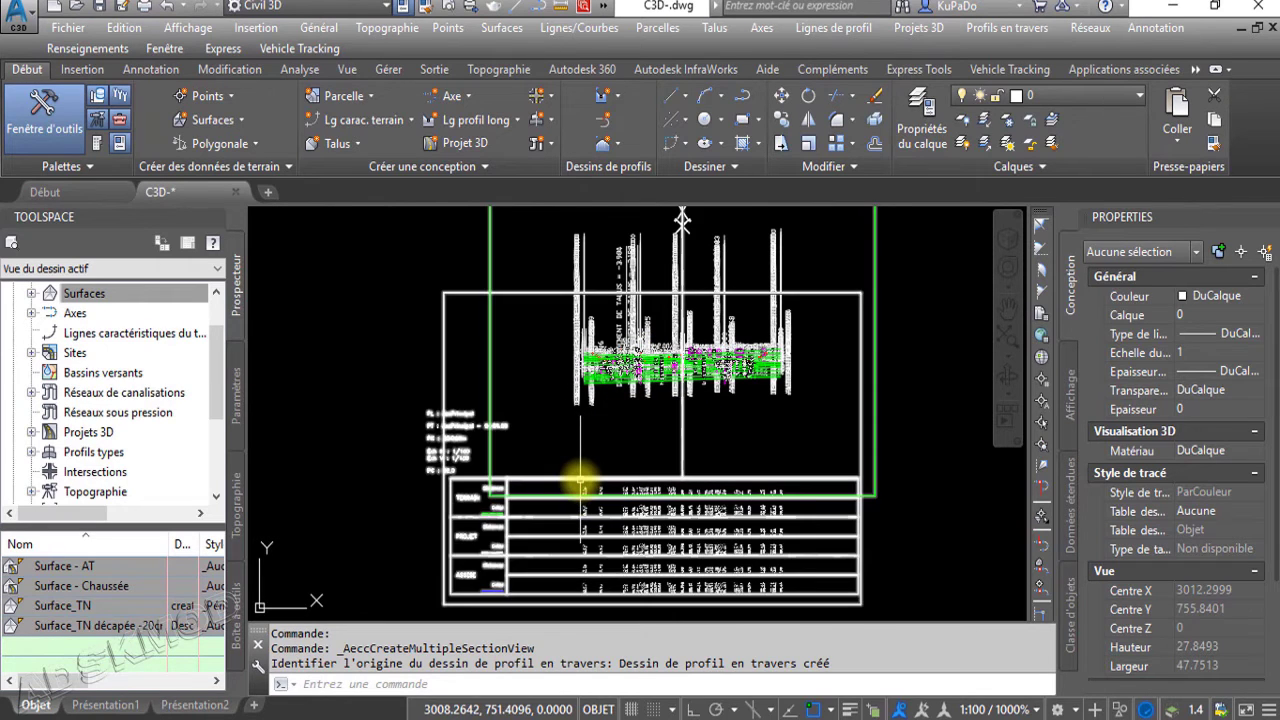
left_click(580, 484)
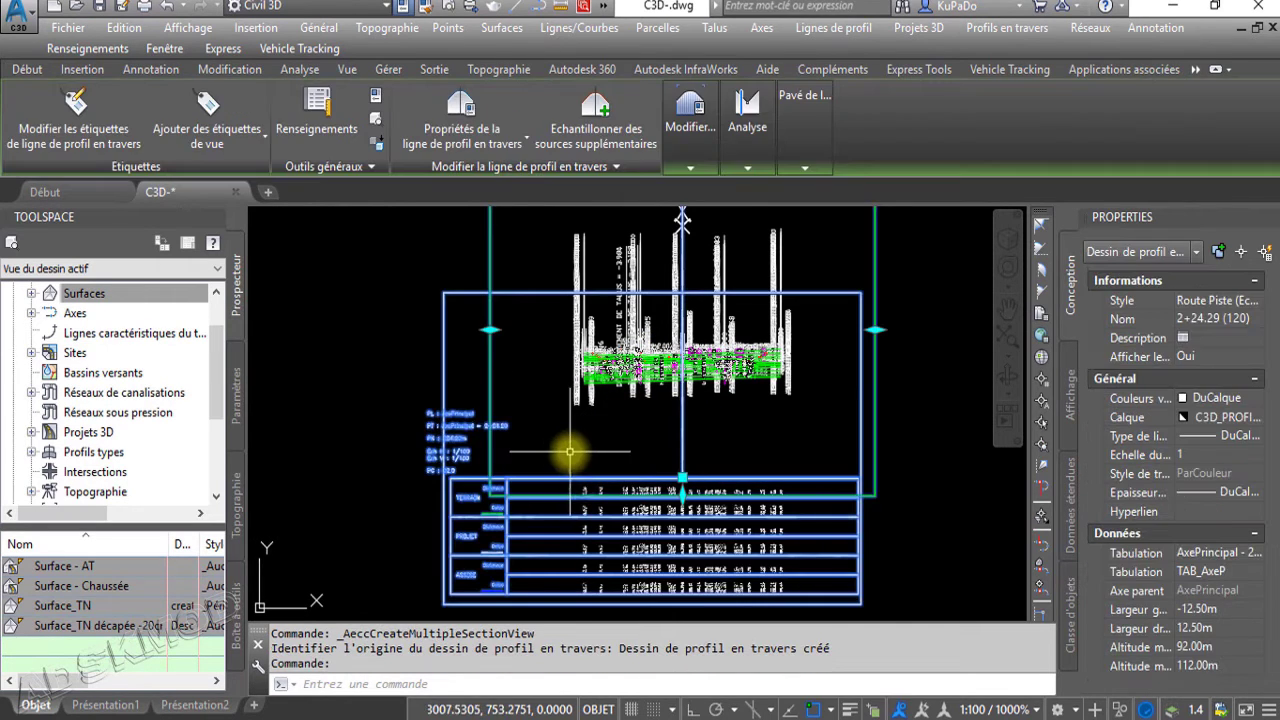
left_click(692, 165)
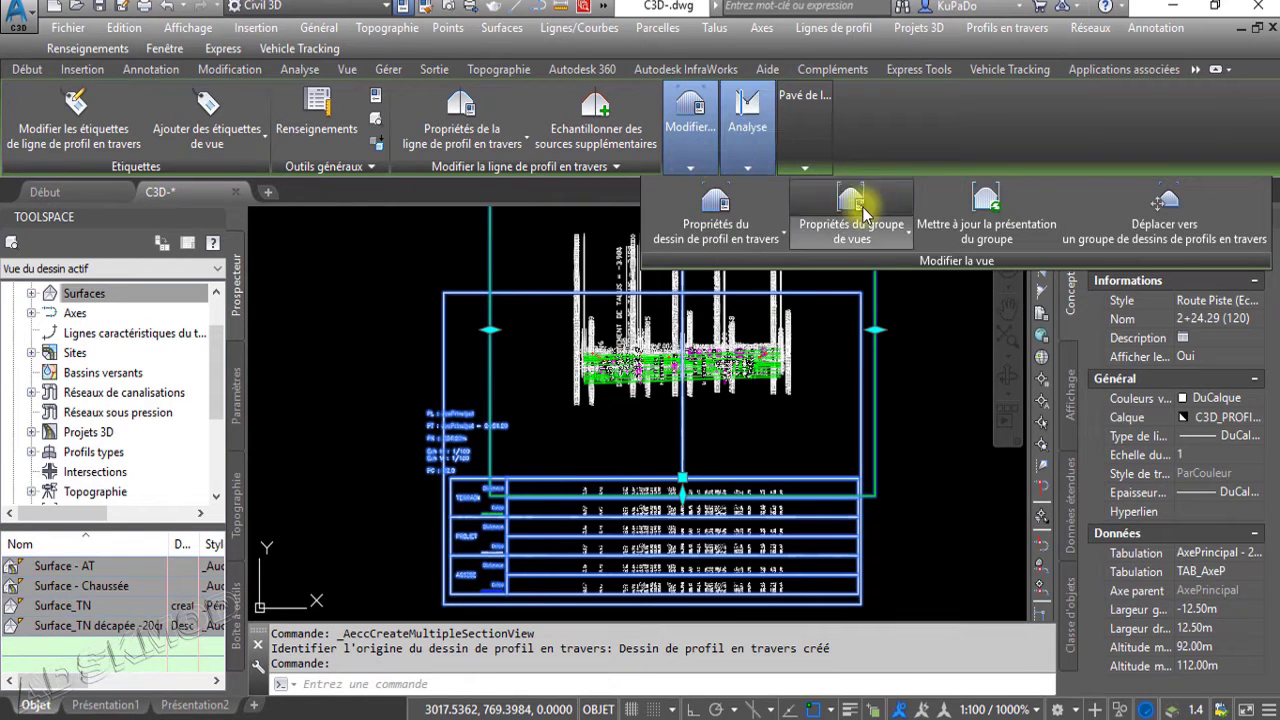
left_click(848, 215)
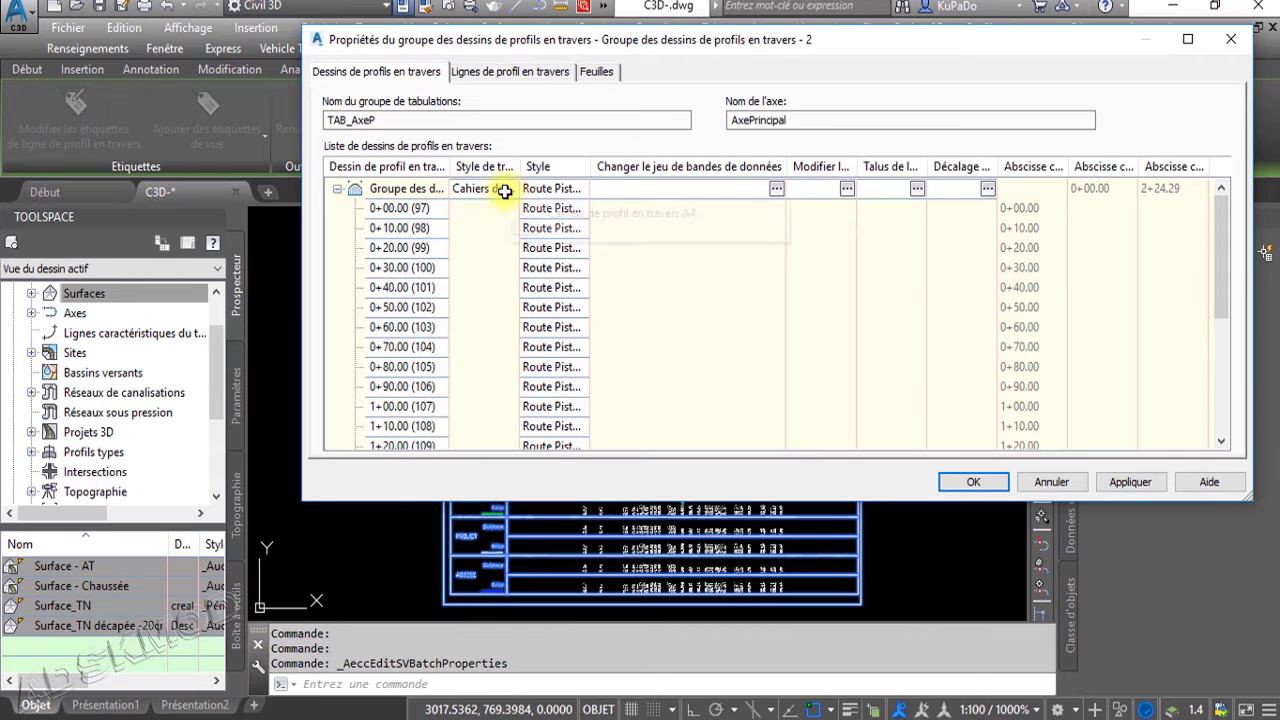
Set the spacing between successive pages to 500 mm in the group plot style Cahiers de profil en travers A4 and apply the group properties
left_click(504, 191)
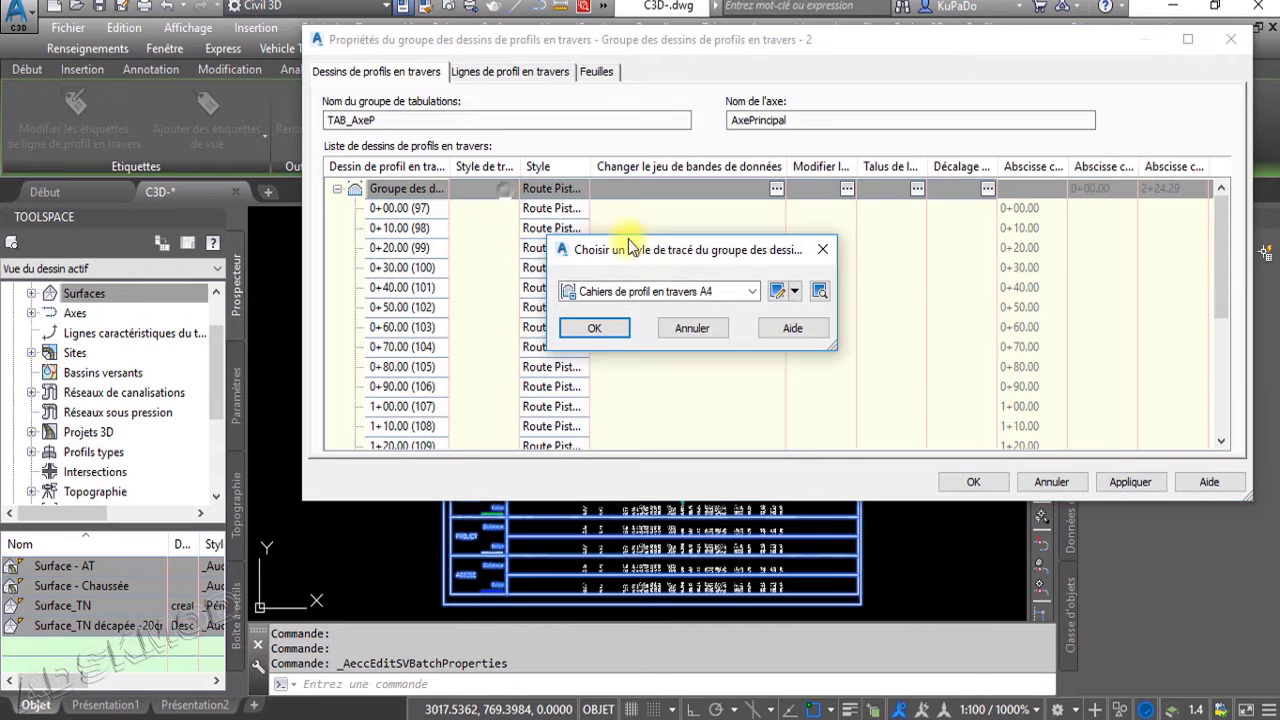
left_click(778, 291)
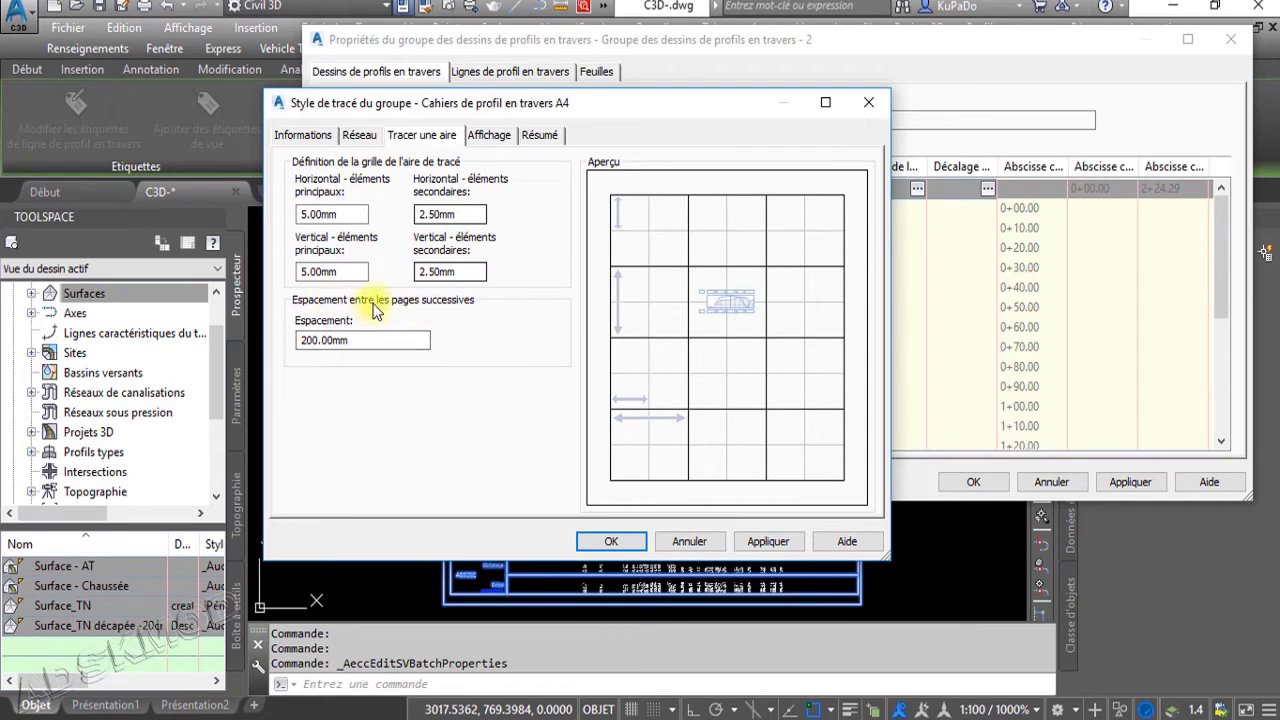
left_click_drag(375, 342, 274, 345)
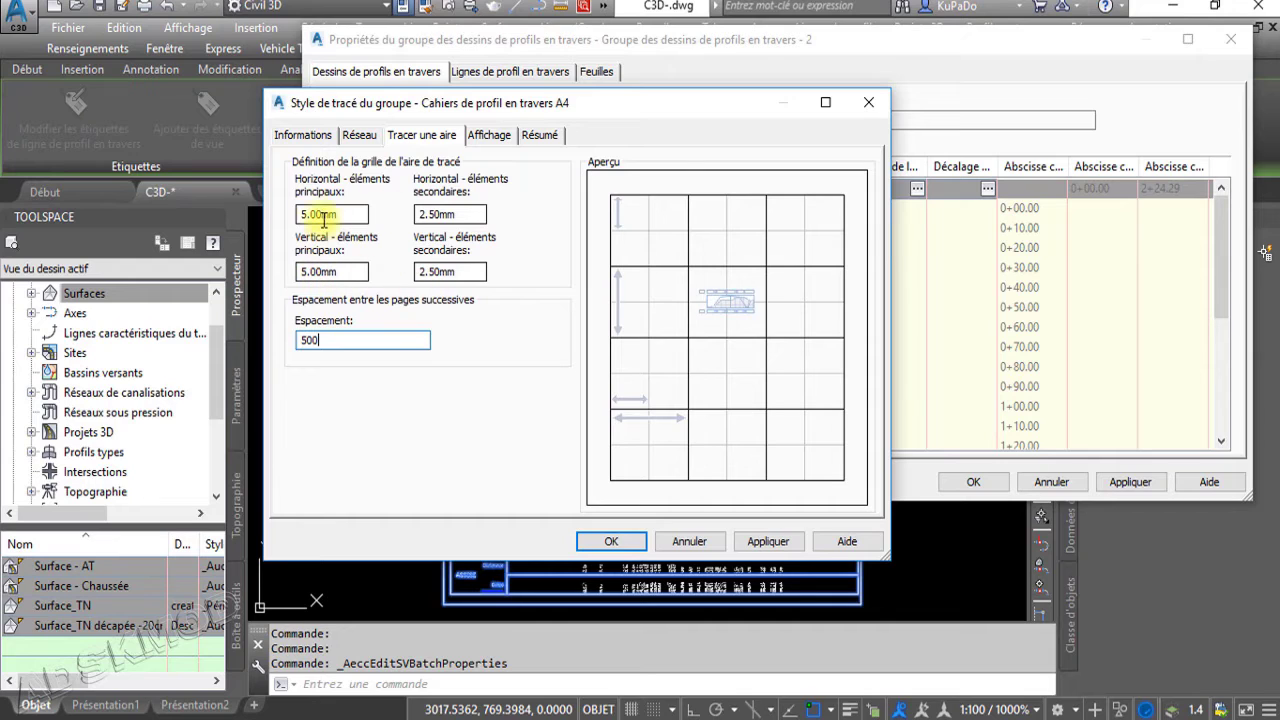
left_click(359, 137)
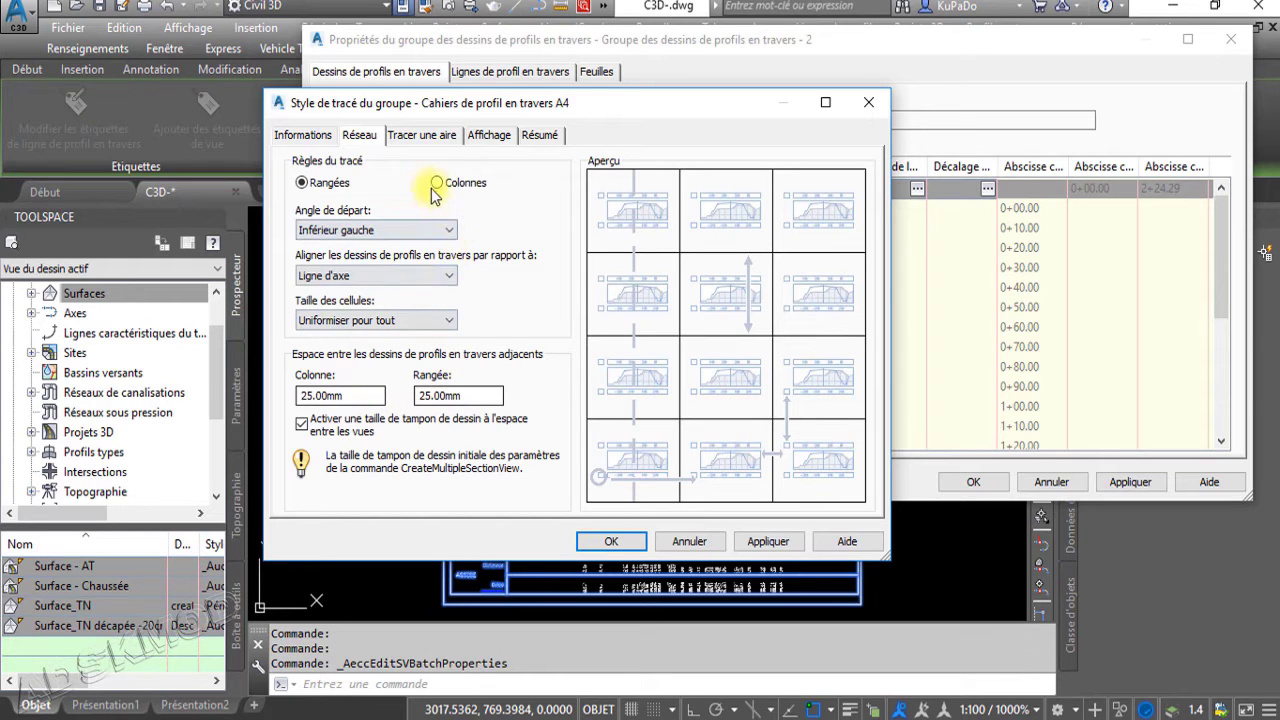
left_click(610, 542)
left_click(595, 329)
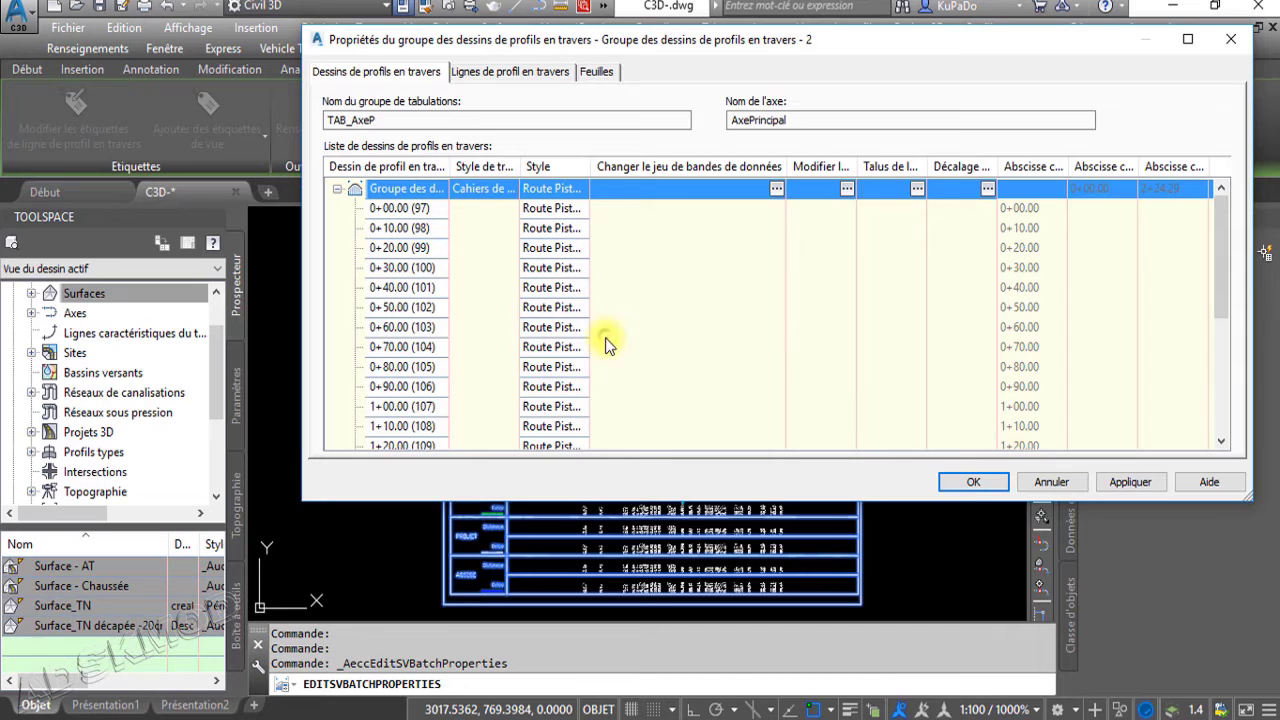
left_click(973, 486)
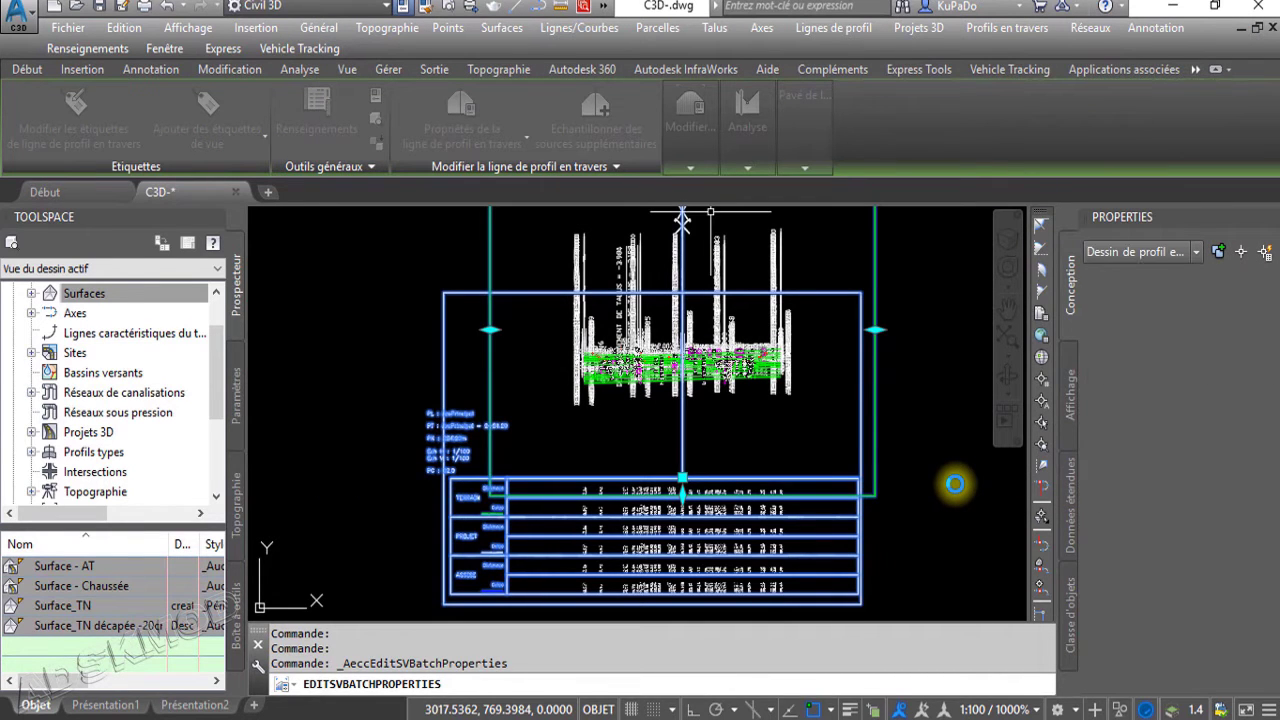
Reopen the view group's plot style Cahiers de profil en travers A4, review its grid layout rules, and accept the group properties
middle_click_drag(752, 448, 603, 443)
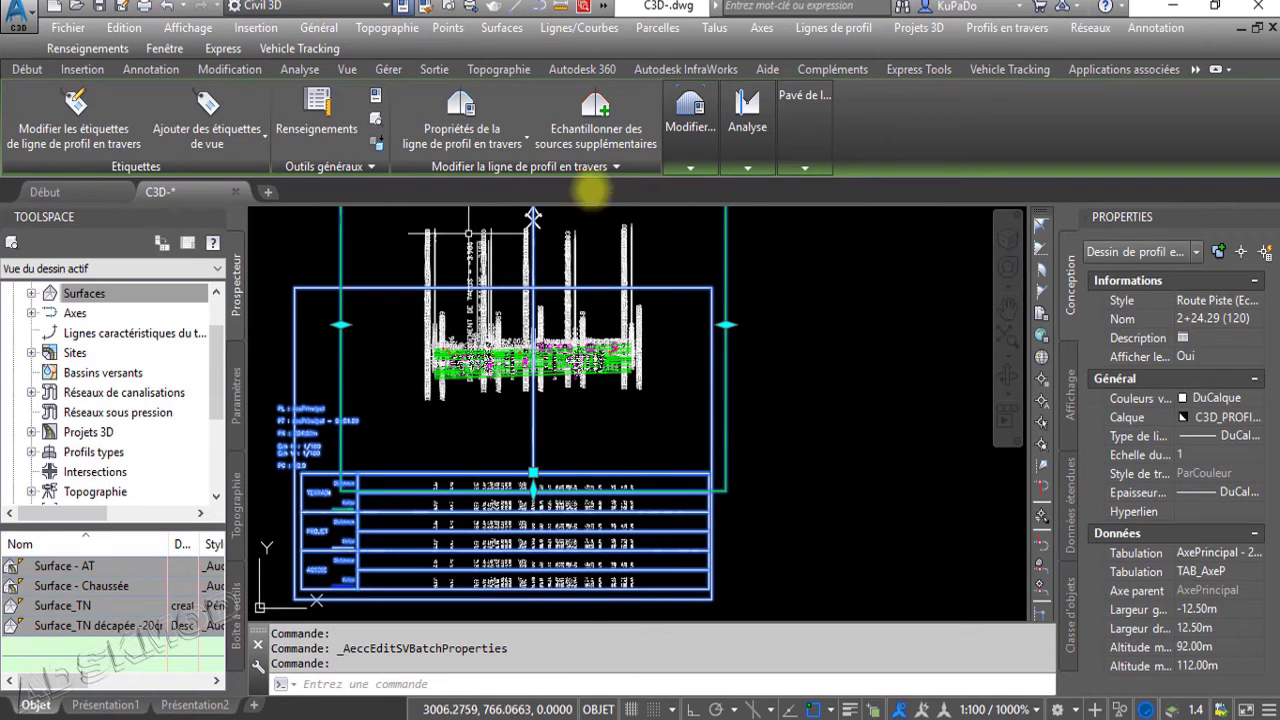
left_click(689, 158)
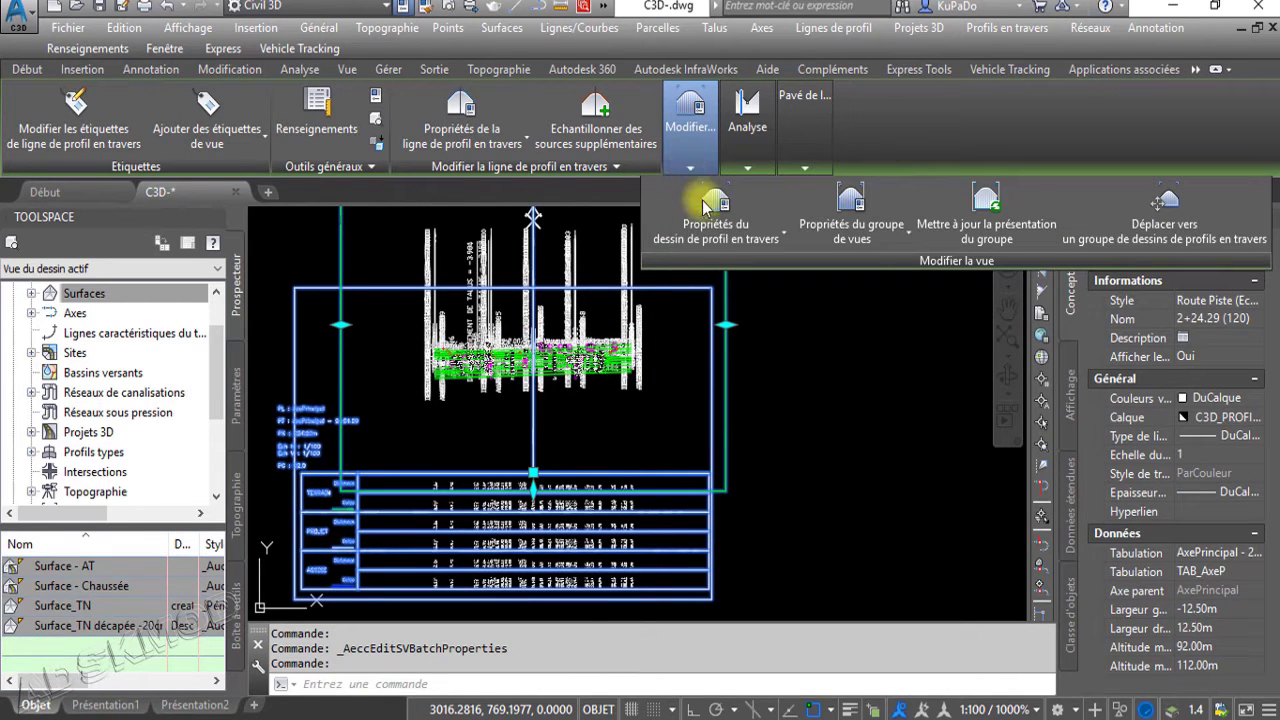
left_click(851, 206)
left_click(498, 193)
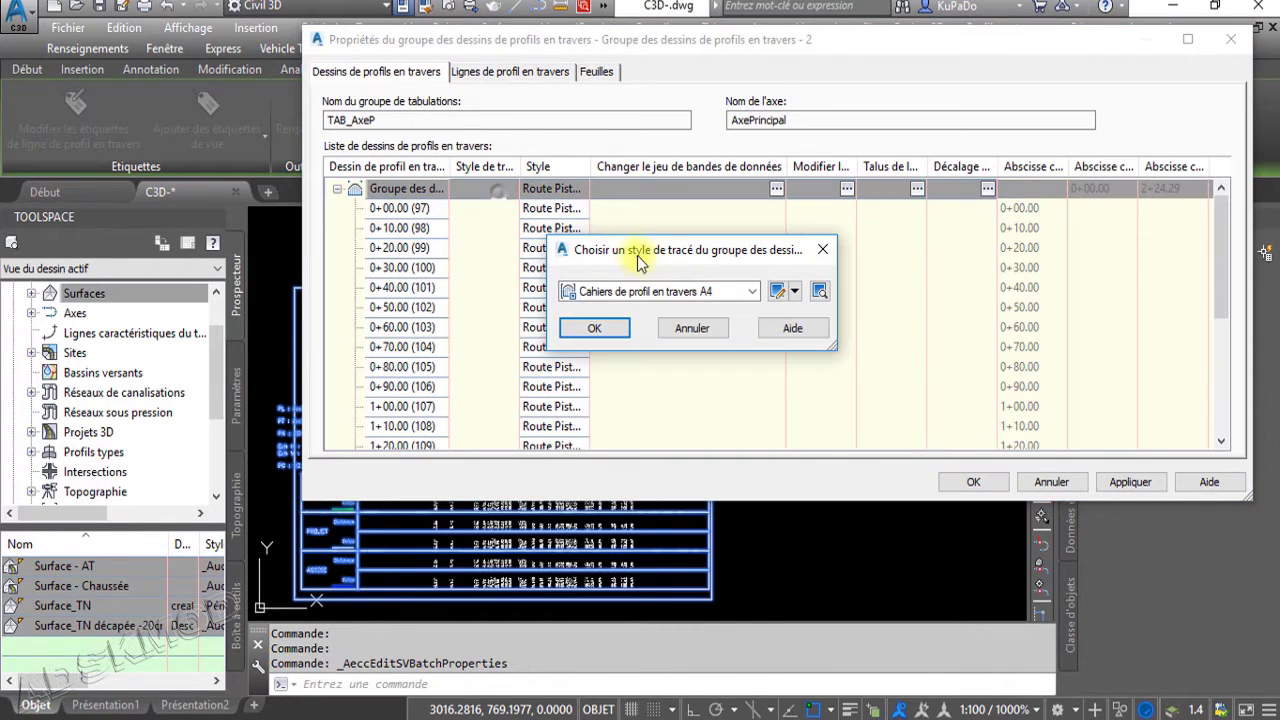
left_click(778, 292)
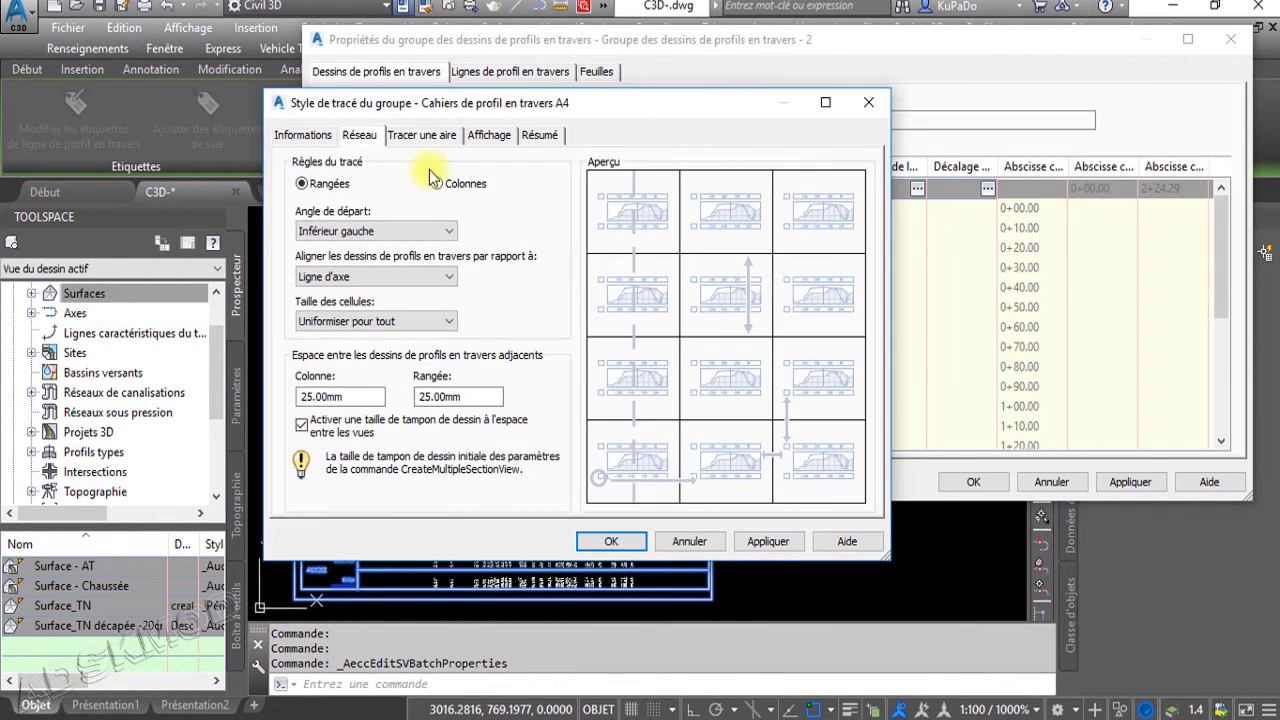
left_click(614, 541)
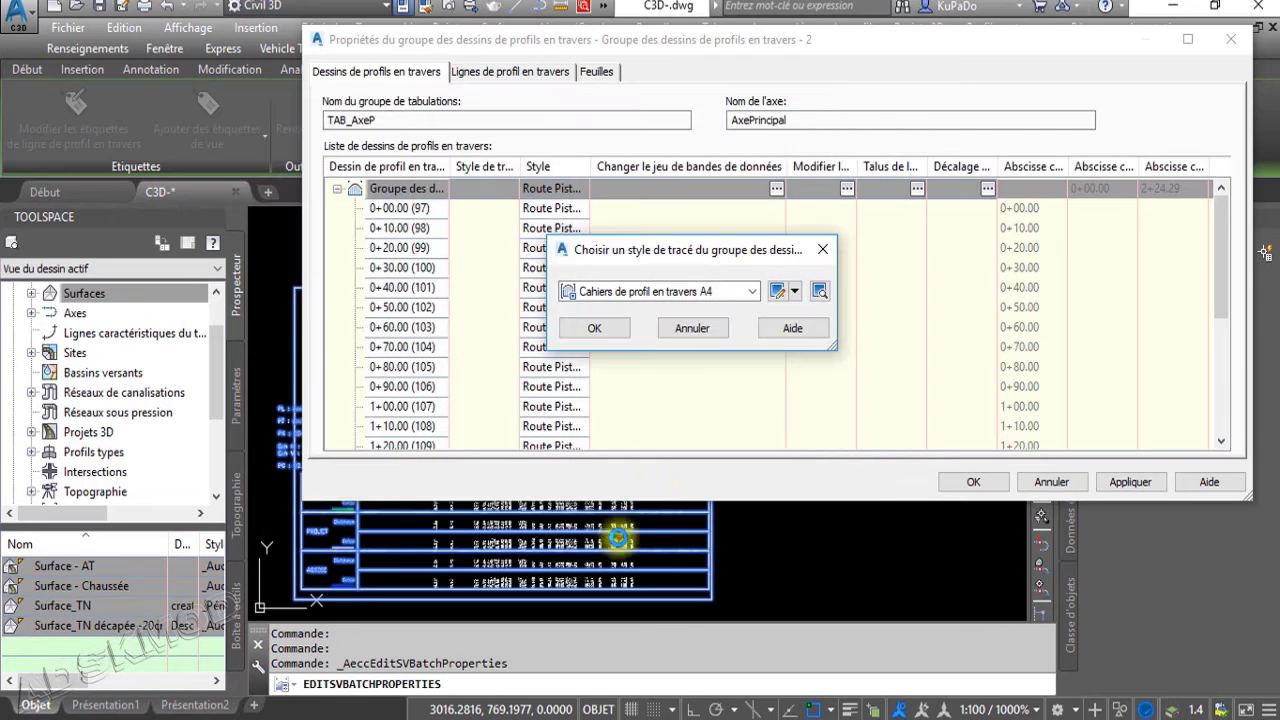
left_click(615, 338)
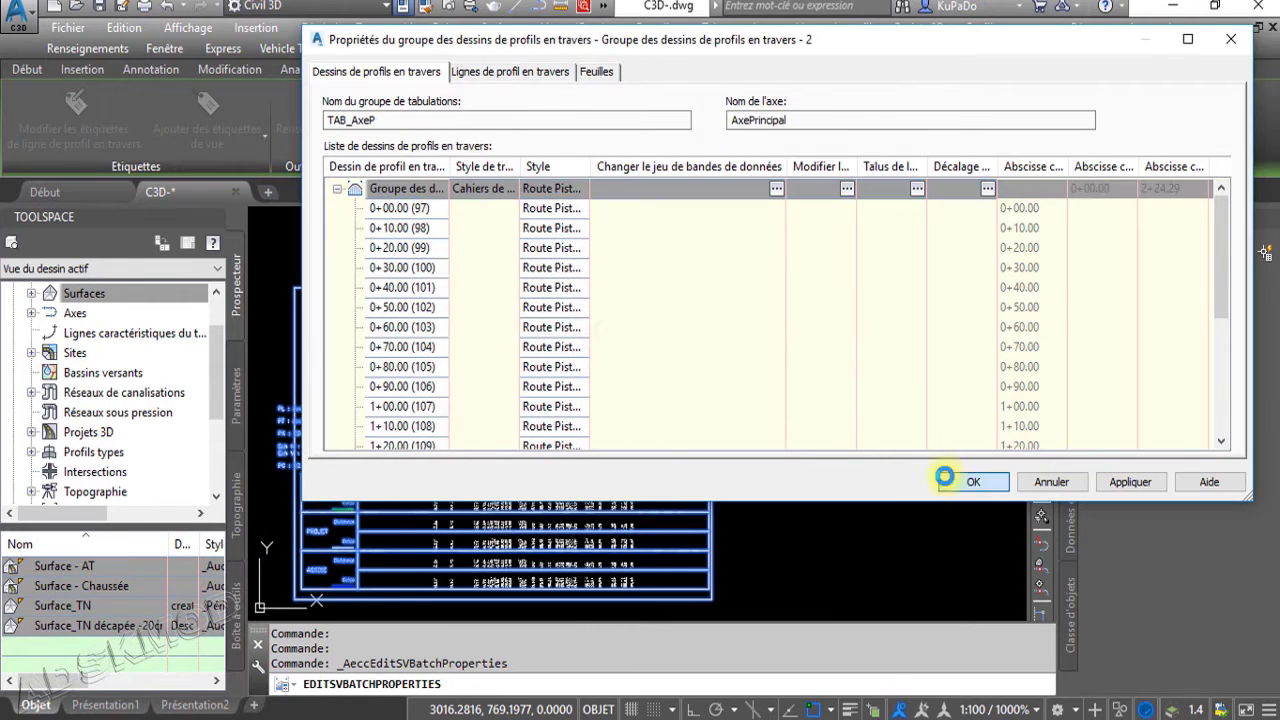
left_click(945, 479)
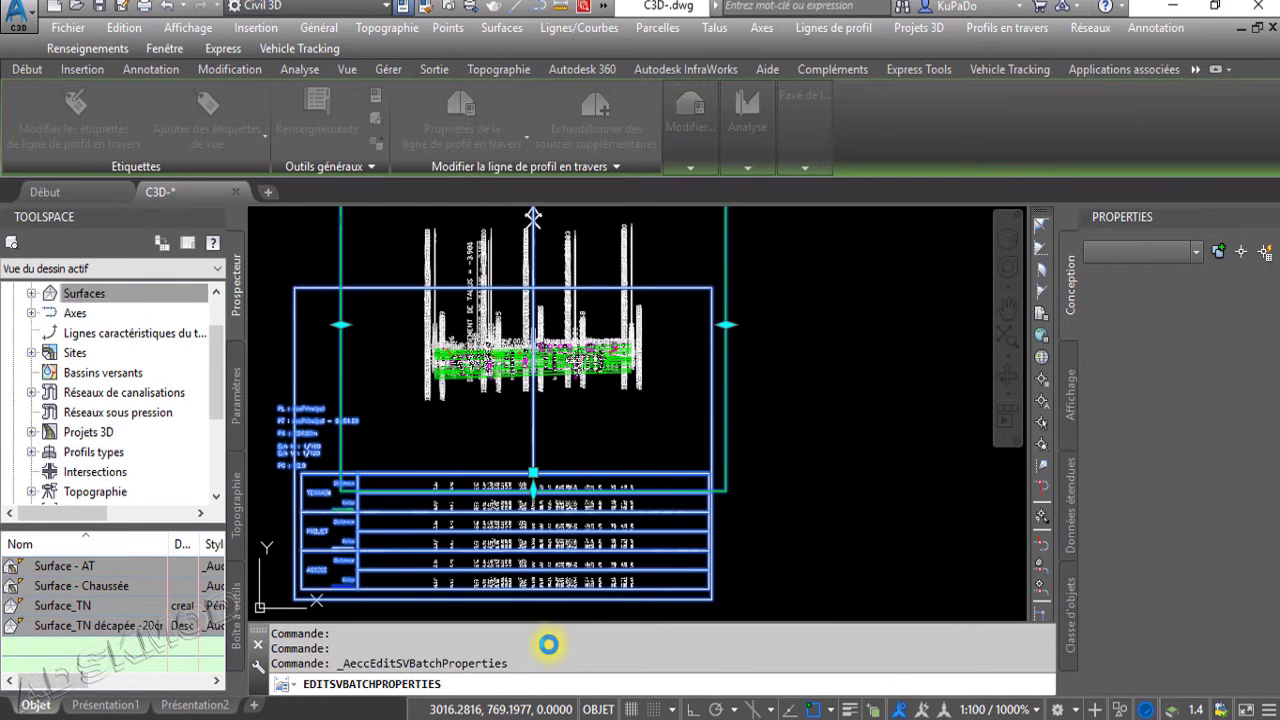
left_click(552, 418)
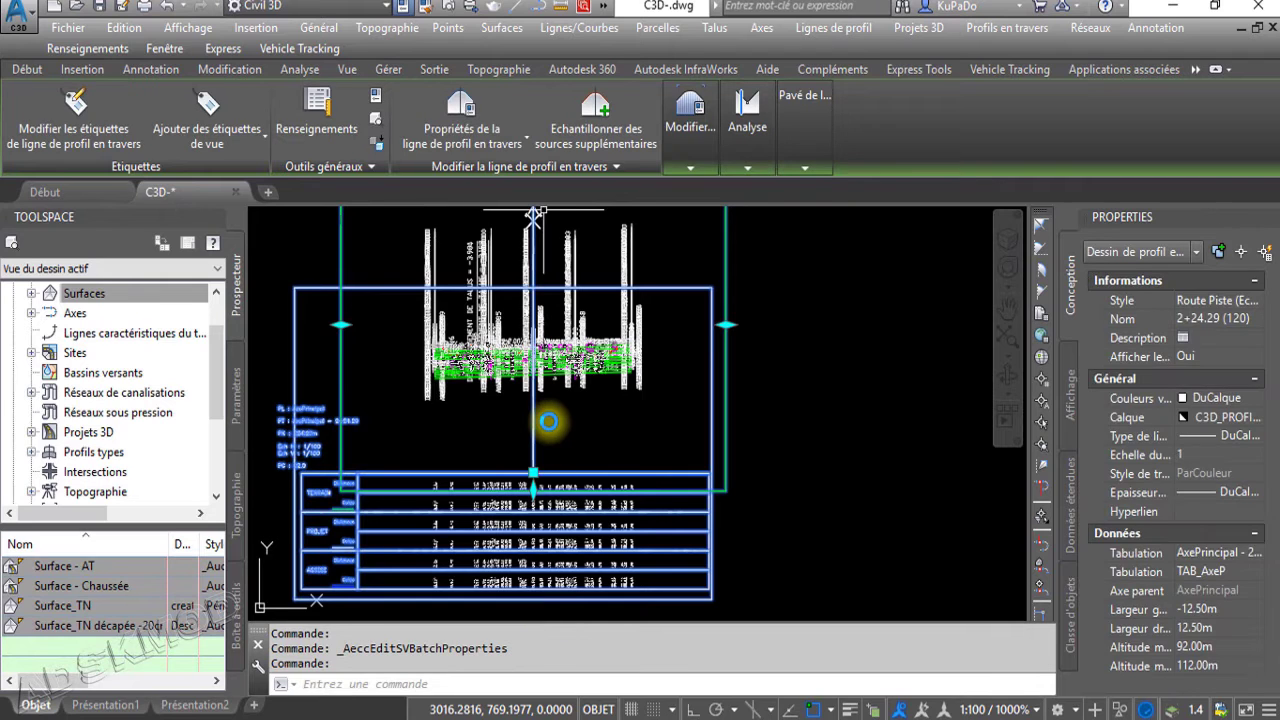
Examine the placement, page frame and data bands of the new section views relative to the existing ones
scroll(562, 400, "down", 5)
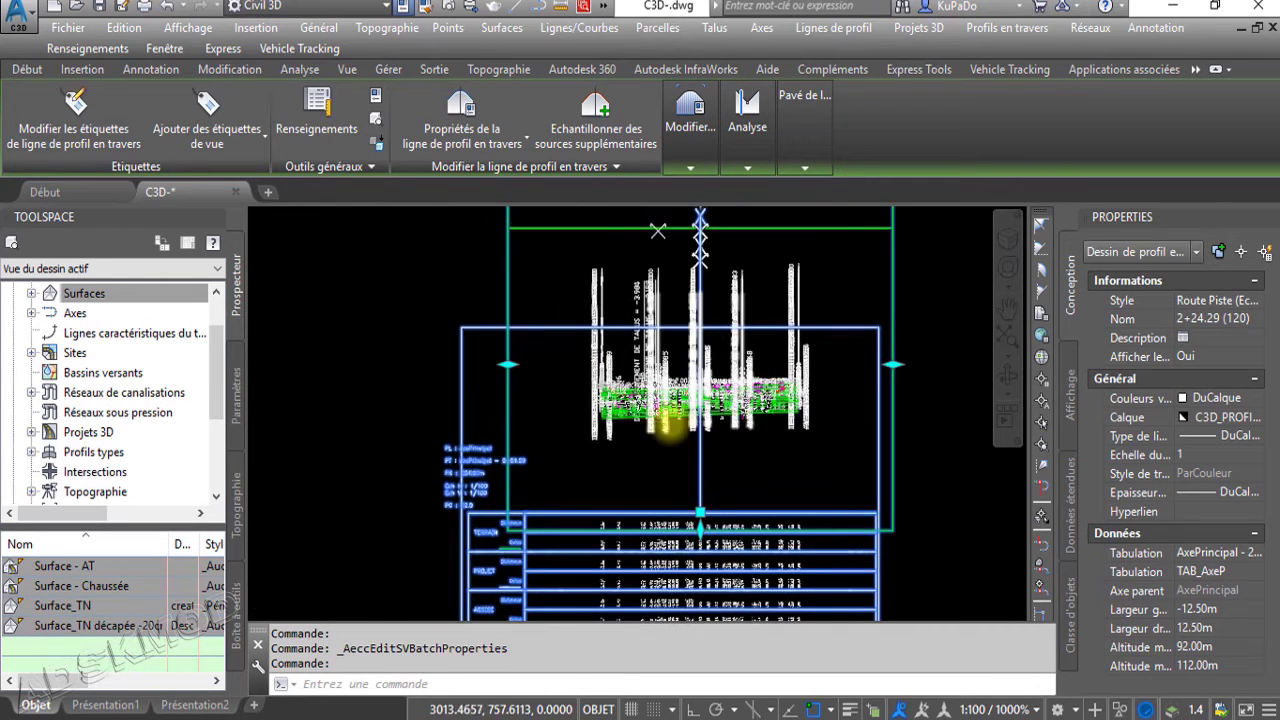
mouse_move(638, 352)
middle_mouse_down()
mouse_move(644, 408)
mouse_move(645, 311)
middle_mouse_up()
scroll(632, 400, "up", 2)
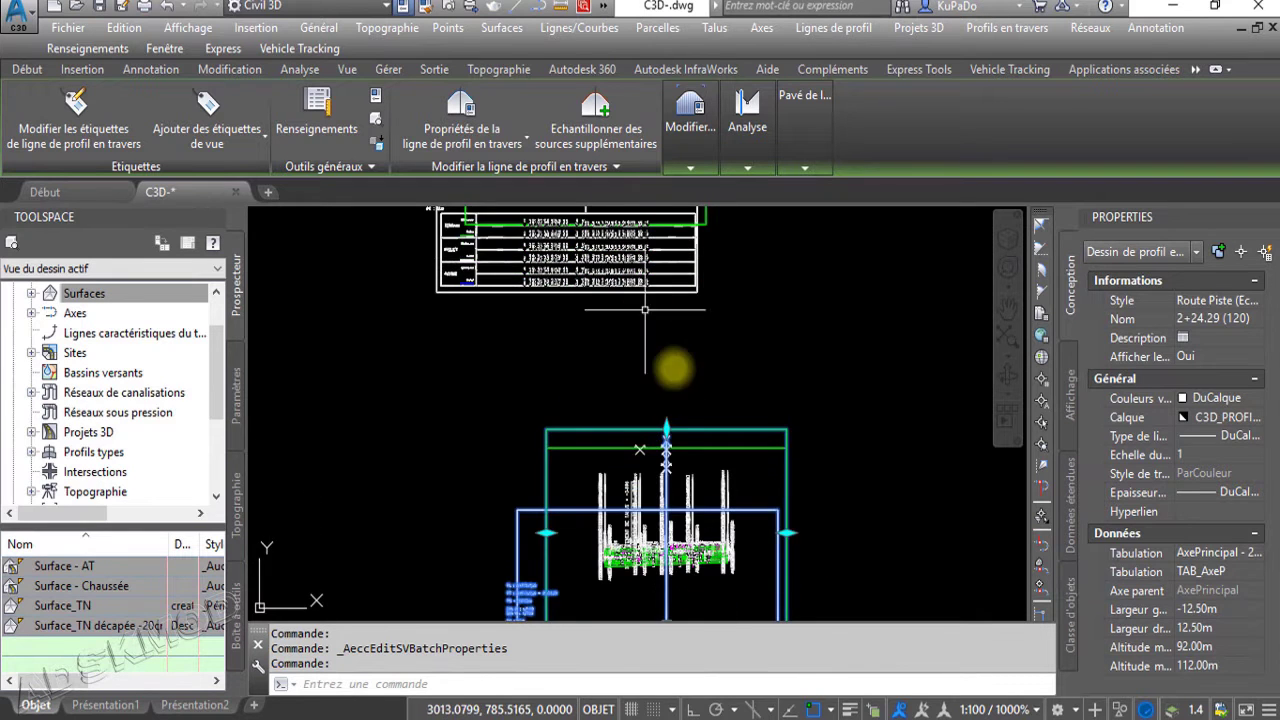
scroll(689, 411, "down", 2)
middle_click_drag(689, 470, 697, 351)
scroll(690, 450, "up", 5)
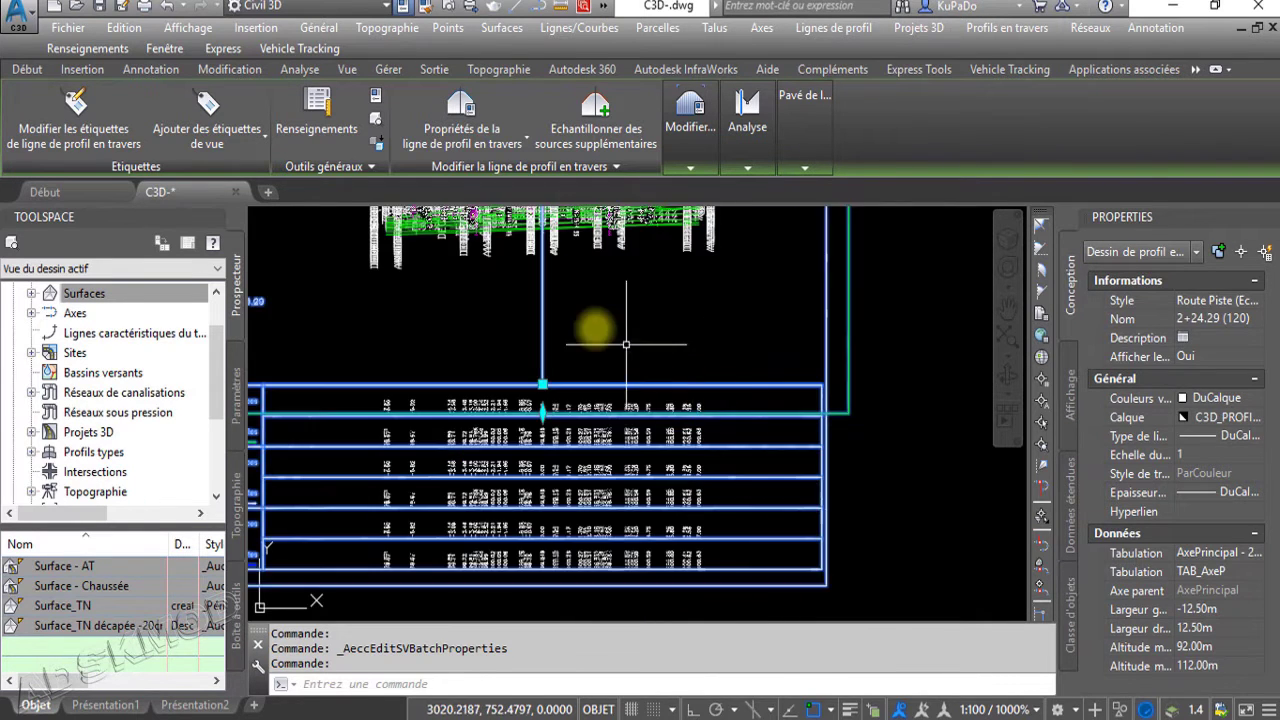
middle_click_drag(643, 448, 738, 333)
middle_click_drag(725, 422, 771, 284)
mouse_move(678, 340)
middle_mouse_down()
mouse_move(651, 394)
mouse_move(655, 455)
middle_mouse_up()
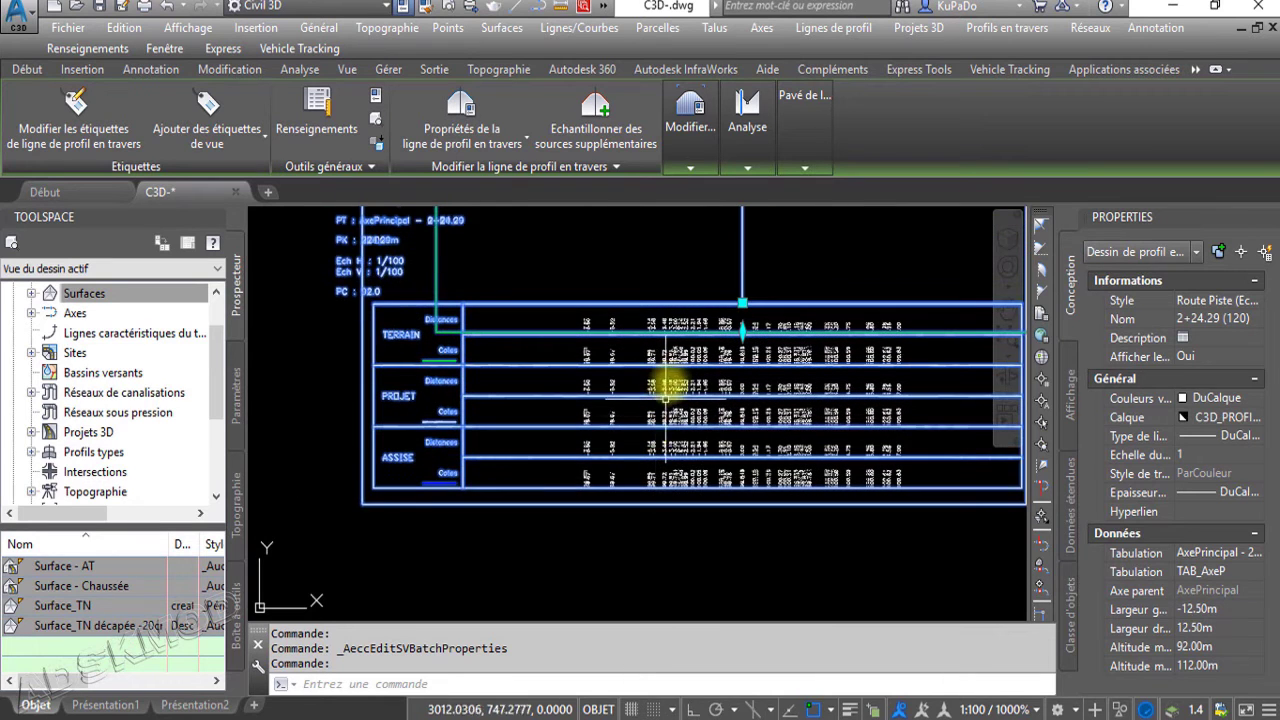
scroll(686, 391, "down", 5)
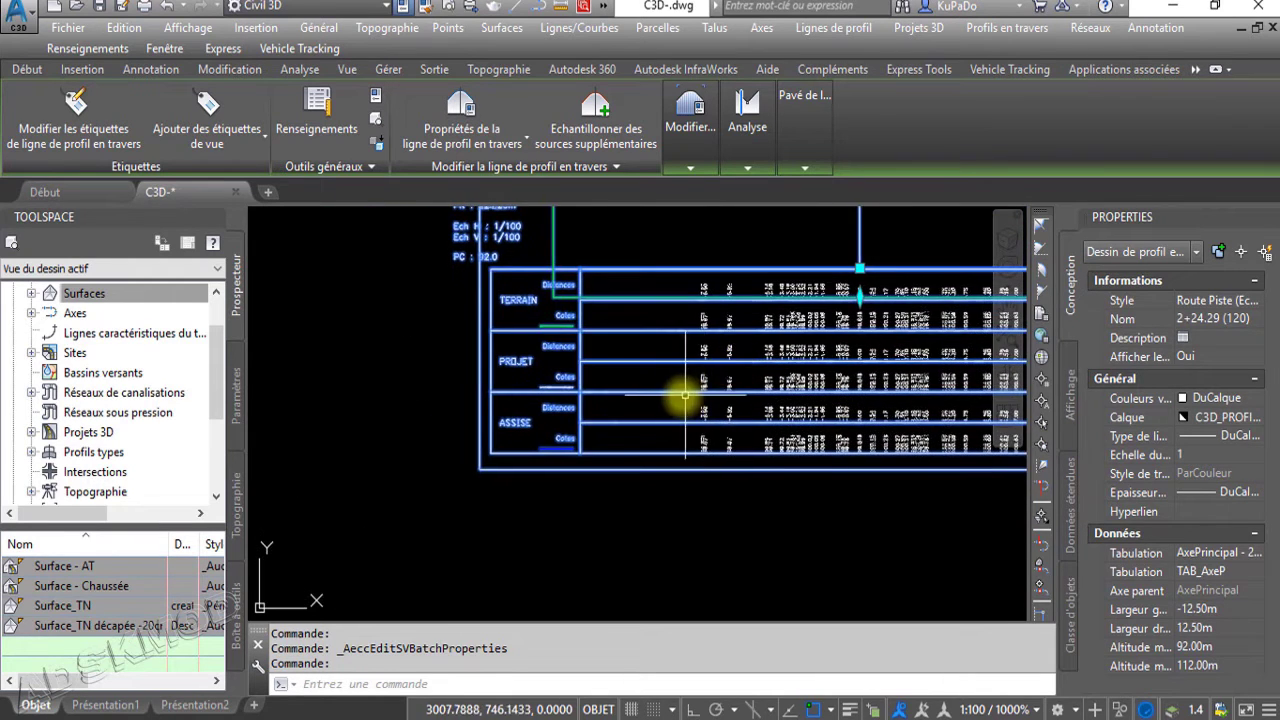
scroll(657, 371, "up", 5)
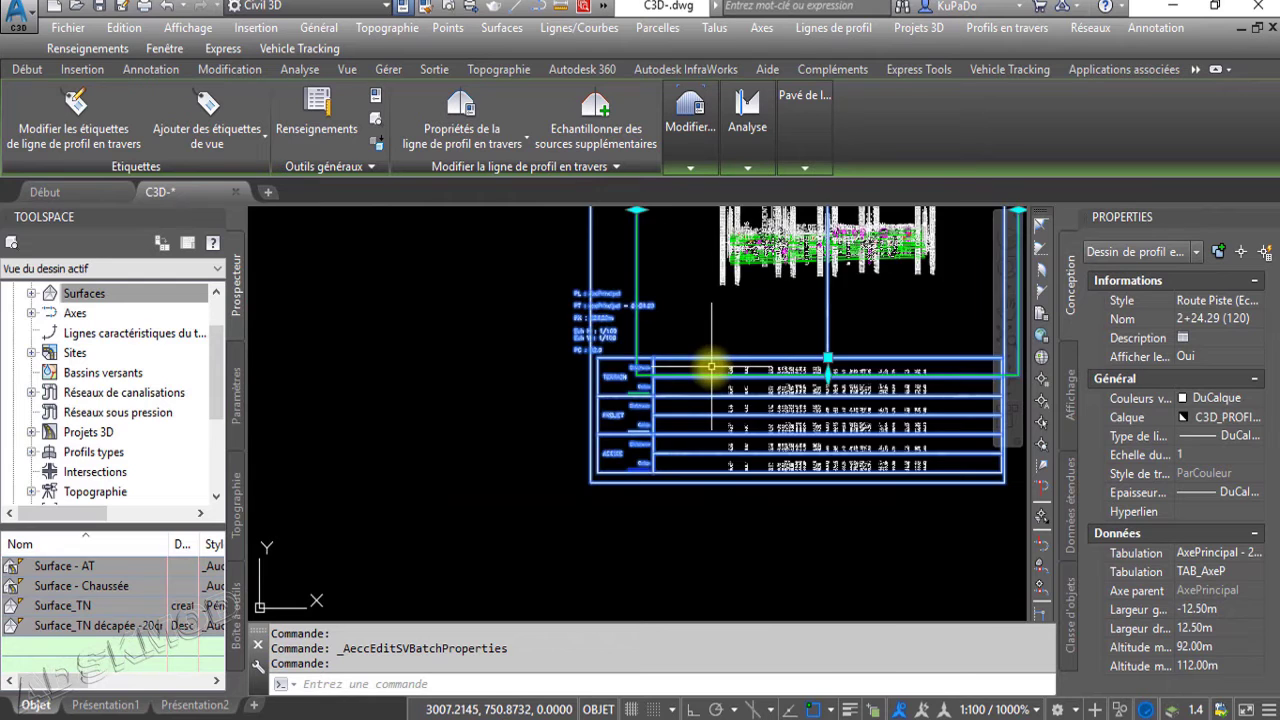
scroll(590, 448, "down", 2)
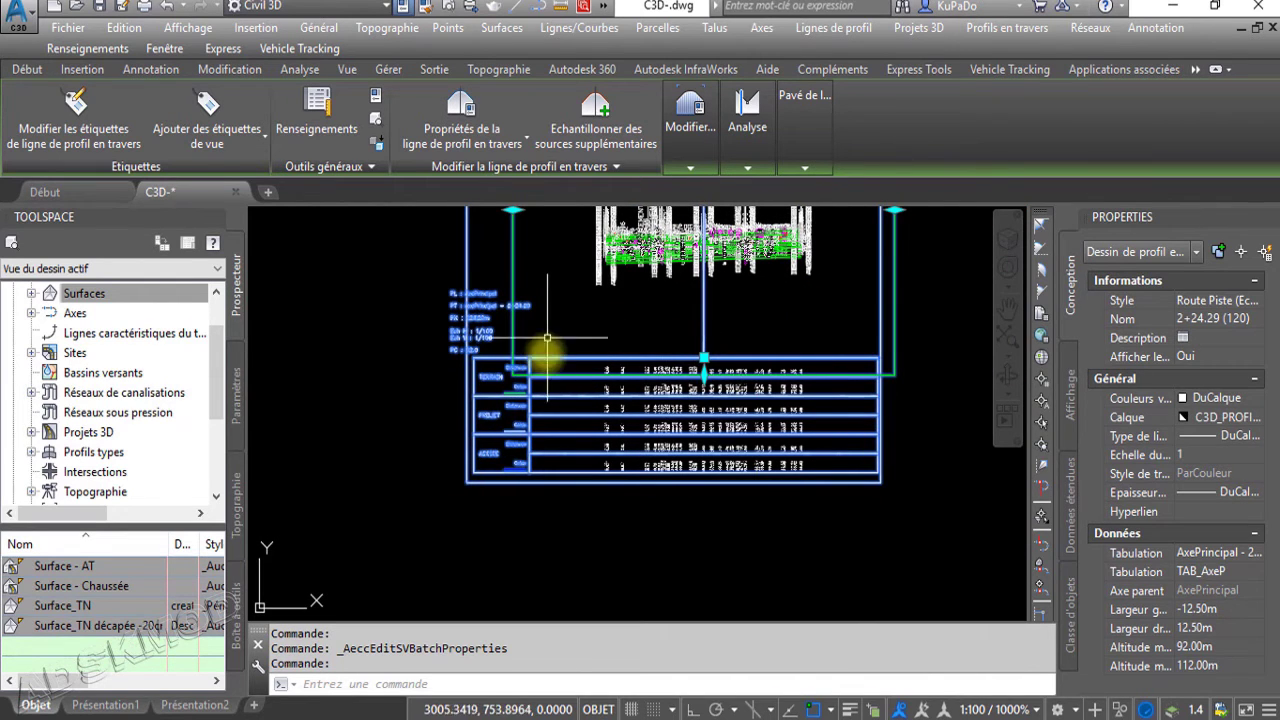
scroll(477, 367, "down", 5)
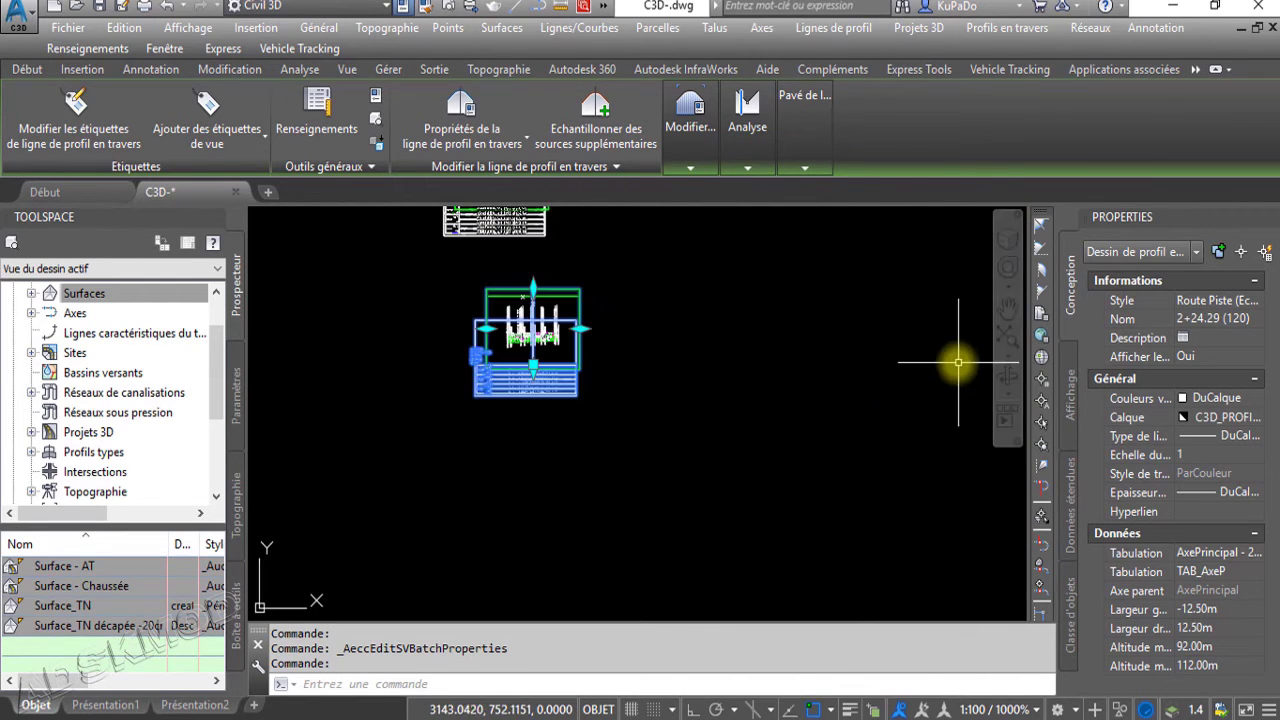
Open the recent drawing 2018_PTC1 and bring its row of cross-section pages into view
left_click(62, 195)
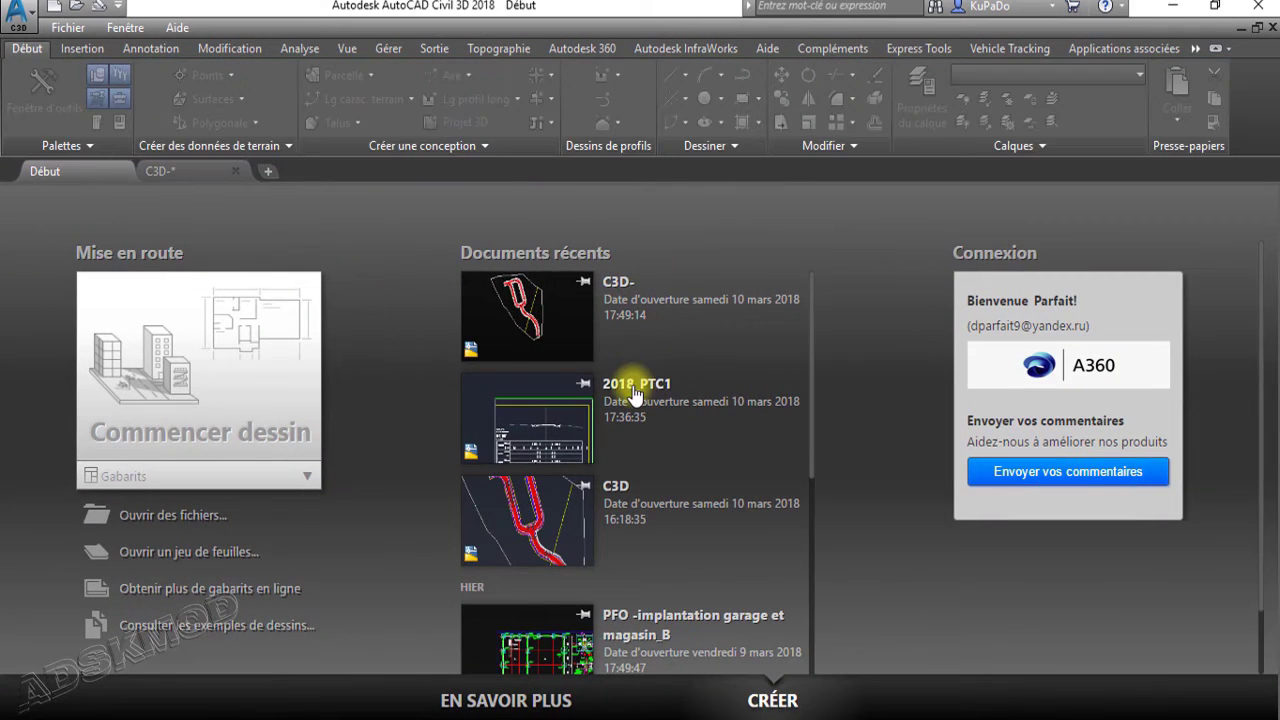
left_click(634, 395)
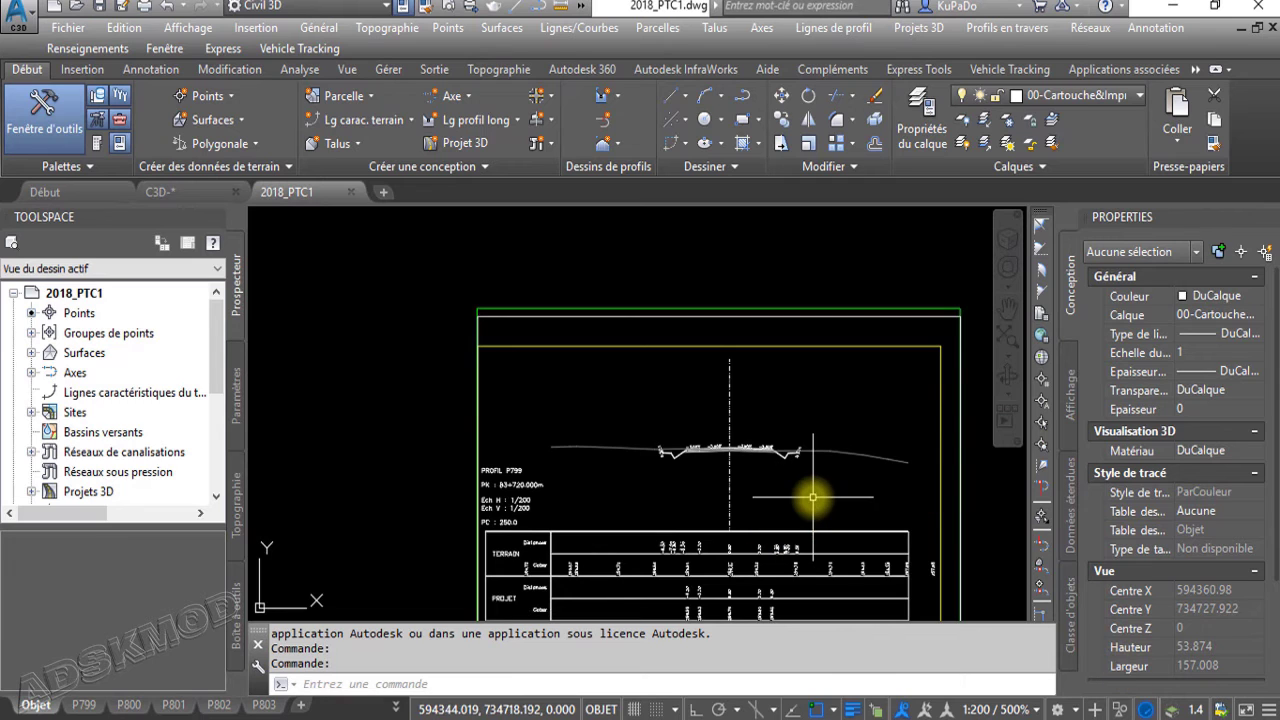
mouse_move(814, 498)
middle_mouse_down()
mouse_move(783, 451)
mouse_move(677, 357)
middle_mouse_up()
scroll(600, 430, "down", 8)
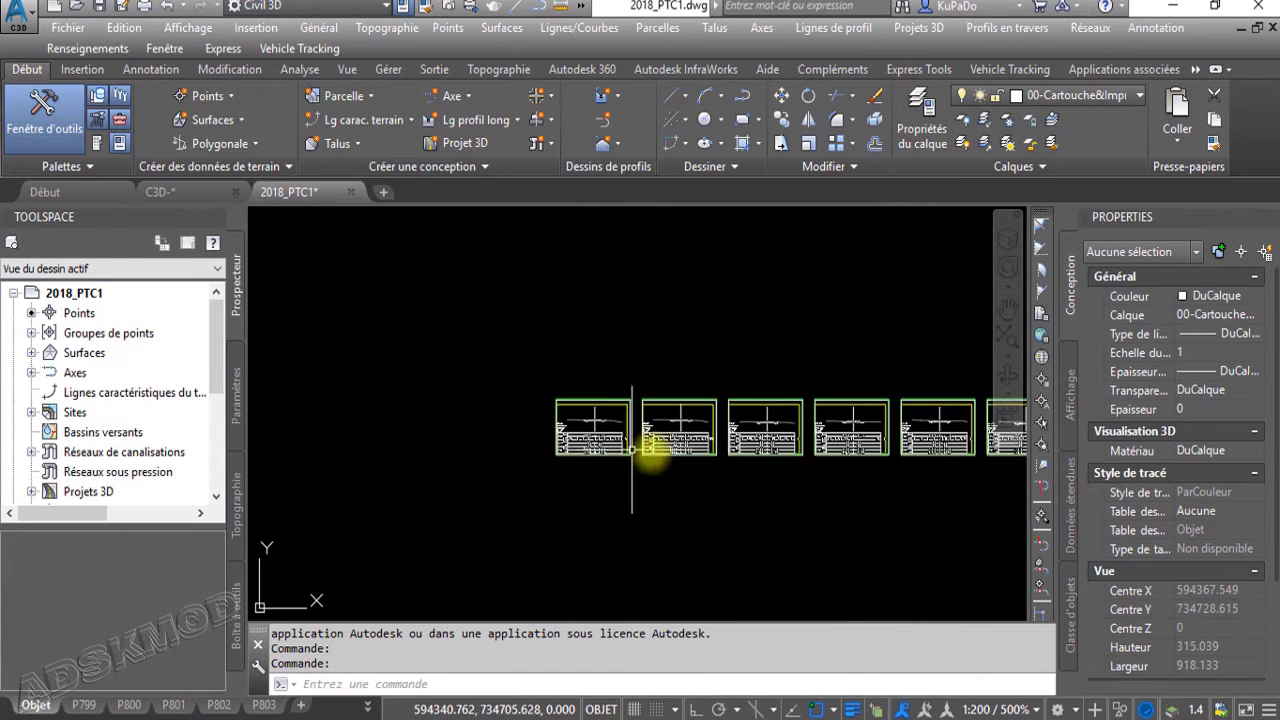
scroll(890, 466, "down", 2)
middle_click_drag(913, 466, 530, 466)
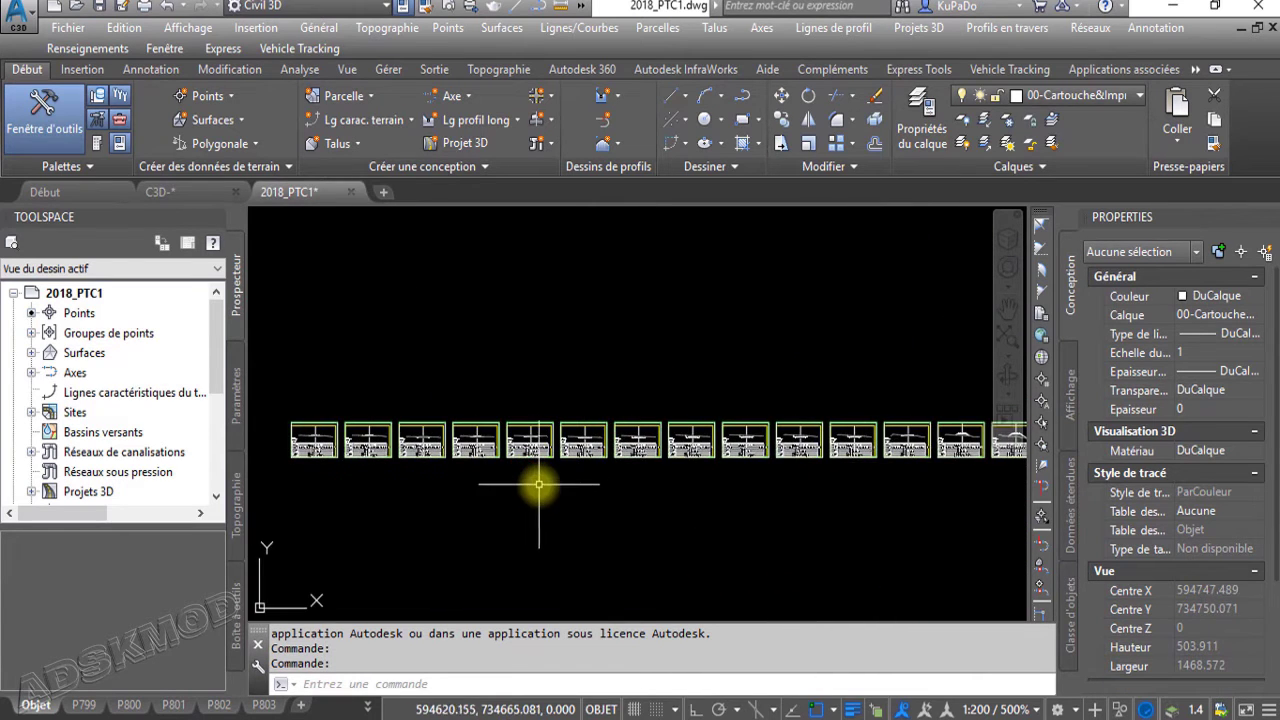
Examine how the cross-section pages are arranged along the row, from the full extent back to the first page
scroll(539, 484, "down", 2)
scroll(699, 519, "down", 2)
mouse_move(583, 517)
middle_mouse_down()
mouse_move(737, 466)
mouse_move(486, 377)
middle_mouse_up()
scroll(552, 424, "down", 2)
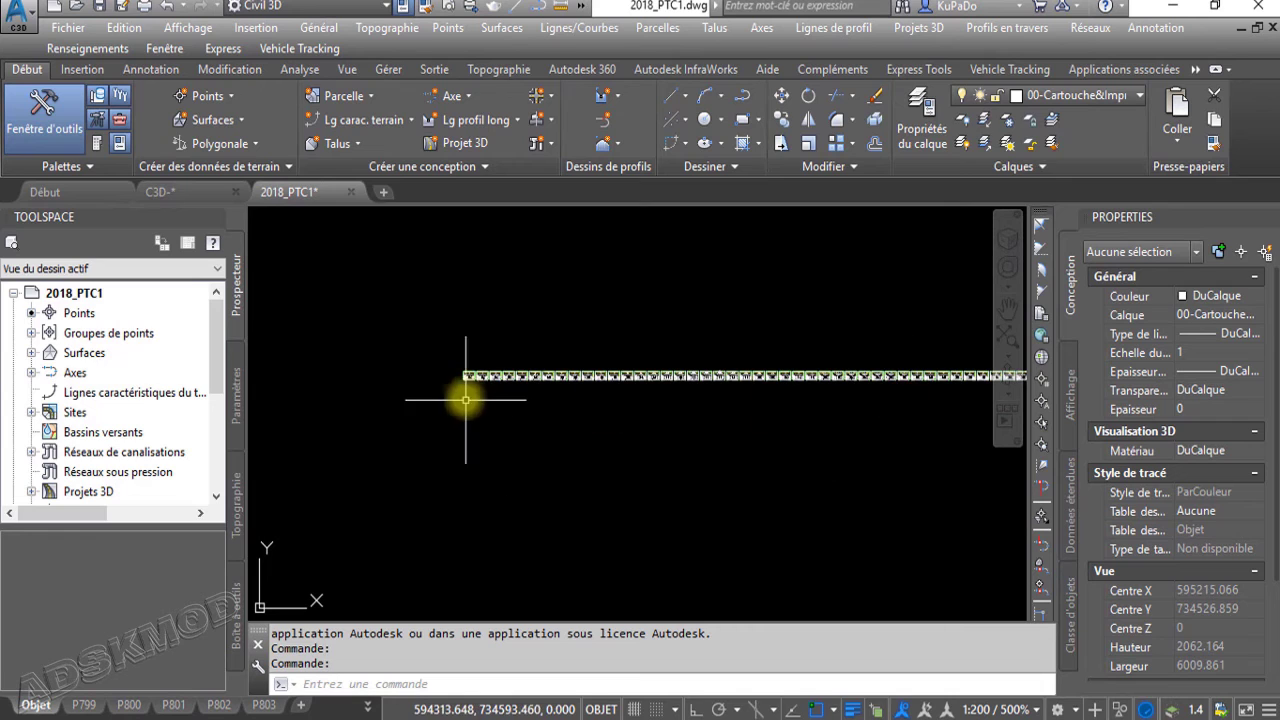
scroll(466, 377, "up", 2)
scroll(466, 377, "up", 3)
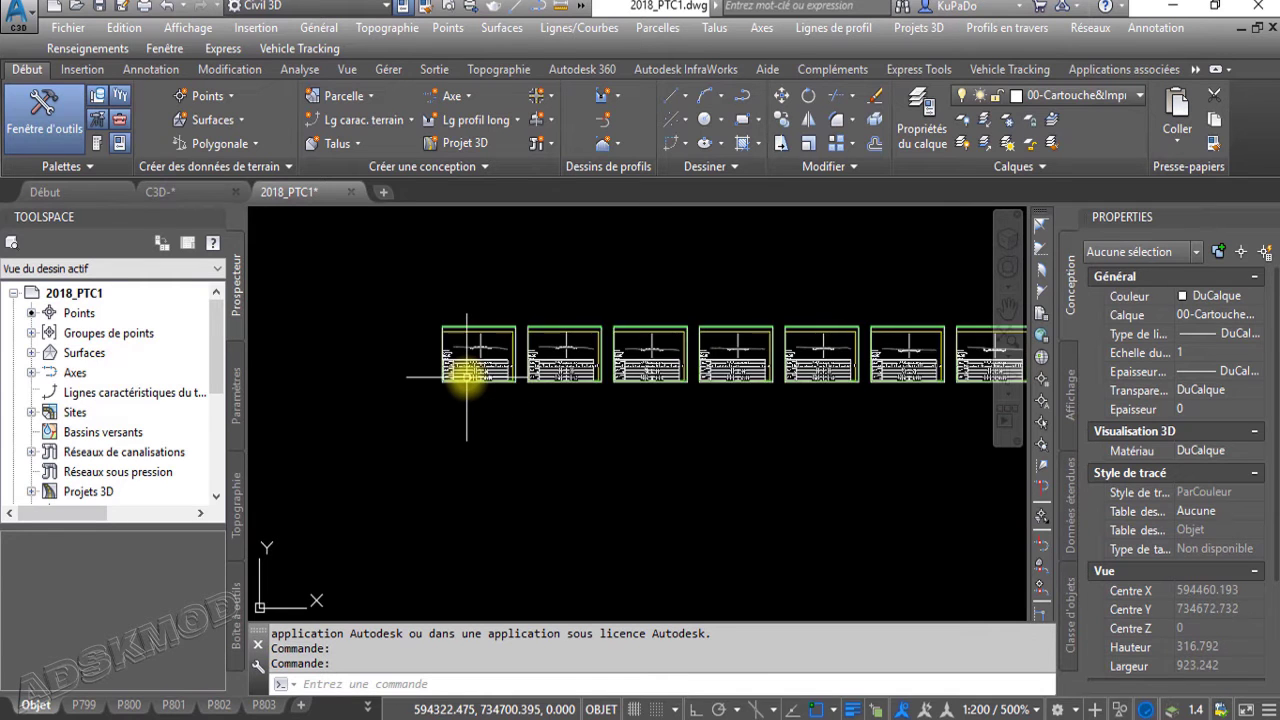
mouse_move(460, 370)
middle_mouse_down()
mouse_move(534, 508)
mouse_move(557, 511)
middle_mouse_up()
scroll(557, 511, "up", 4)
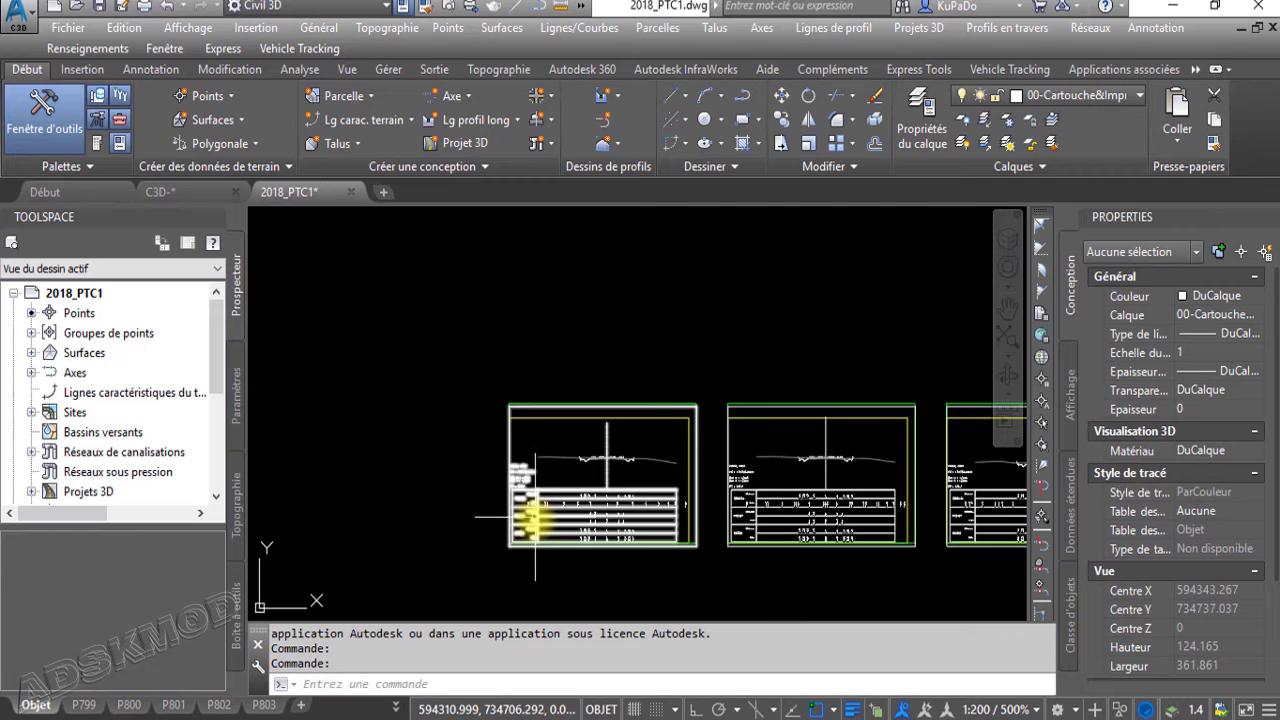
Examine the slope labels, title text and data bands of profile P799 on the first page and compare the neighbouring pages
scroll(535, 518, "up", 2)
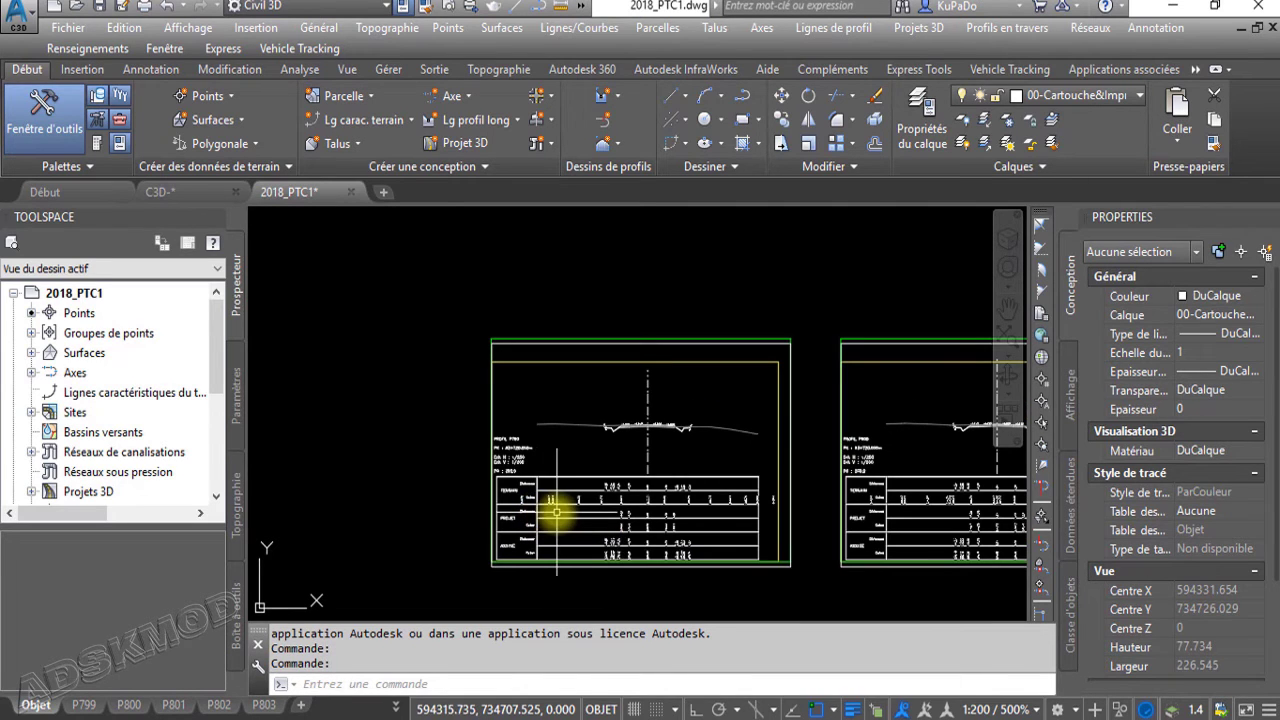
scroll(607, 420, "up", 4)
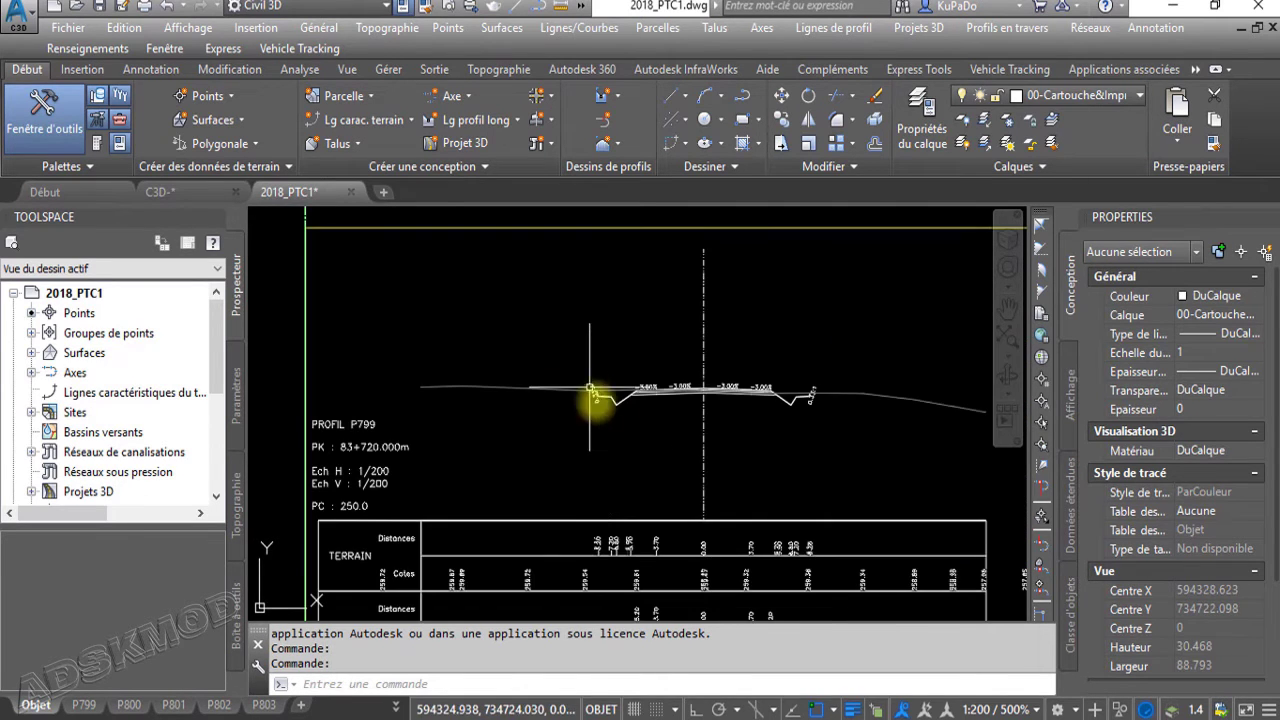
scroll(665, 395, "up", 4)
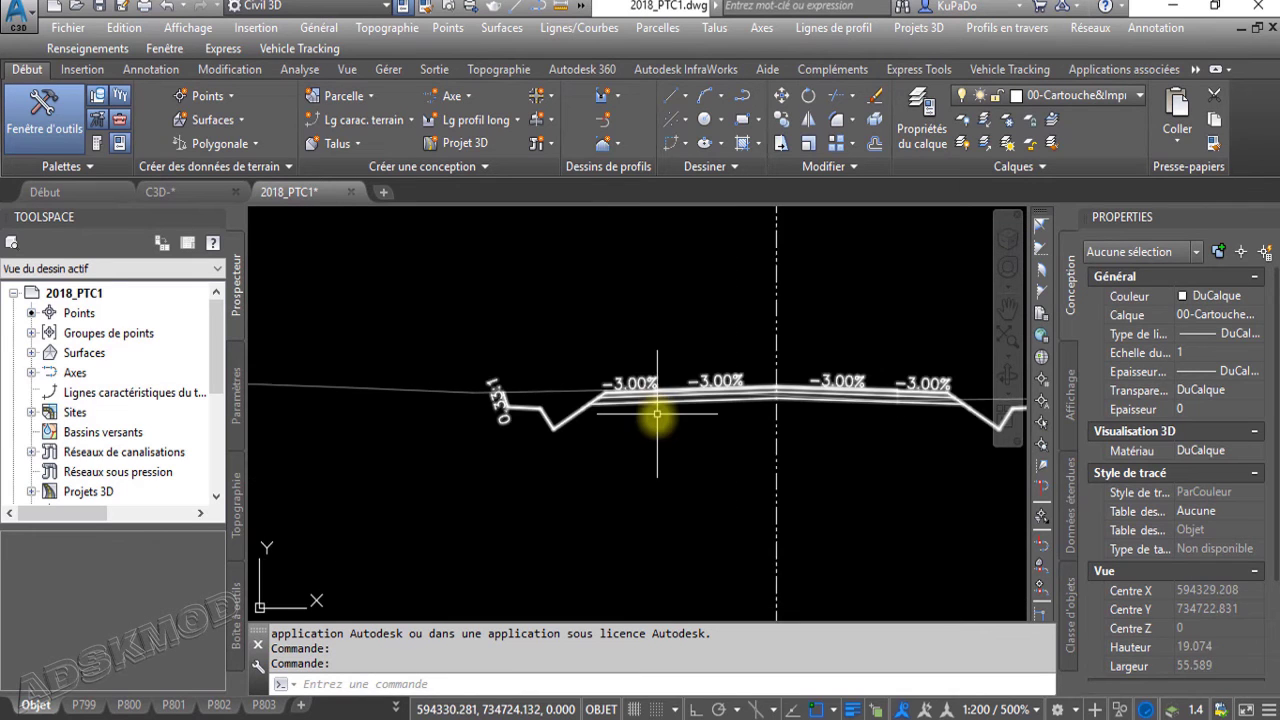
scroll(645, 434, "down", 4)
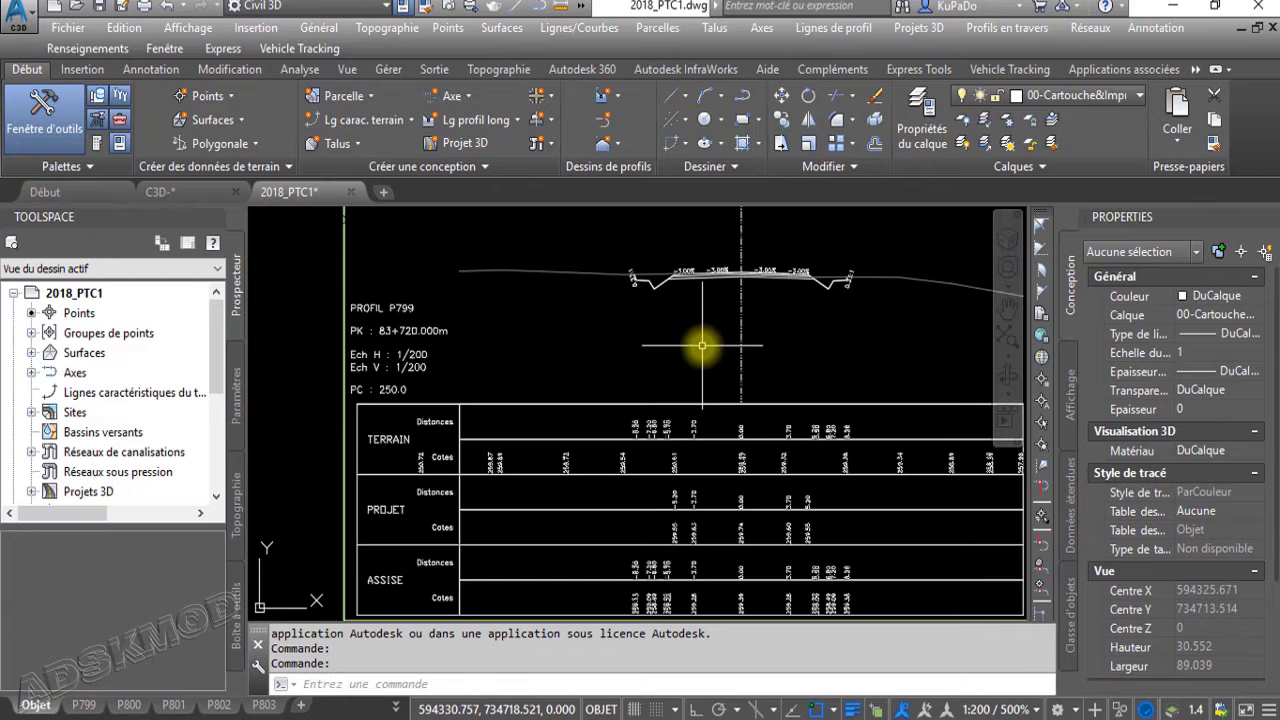
middle_click_drag(766, 379, 536, 295)
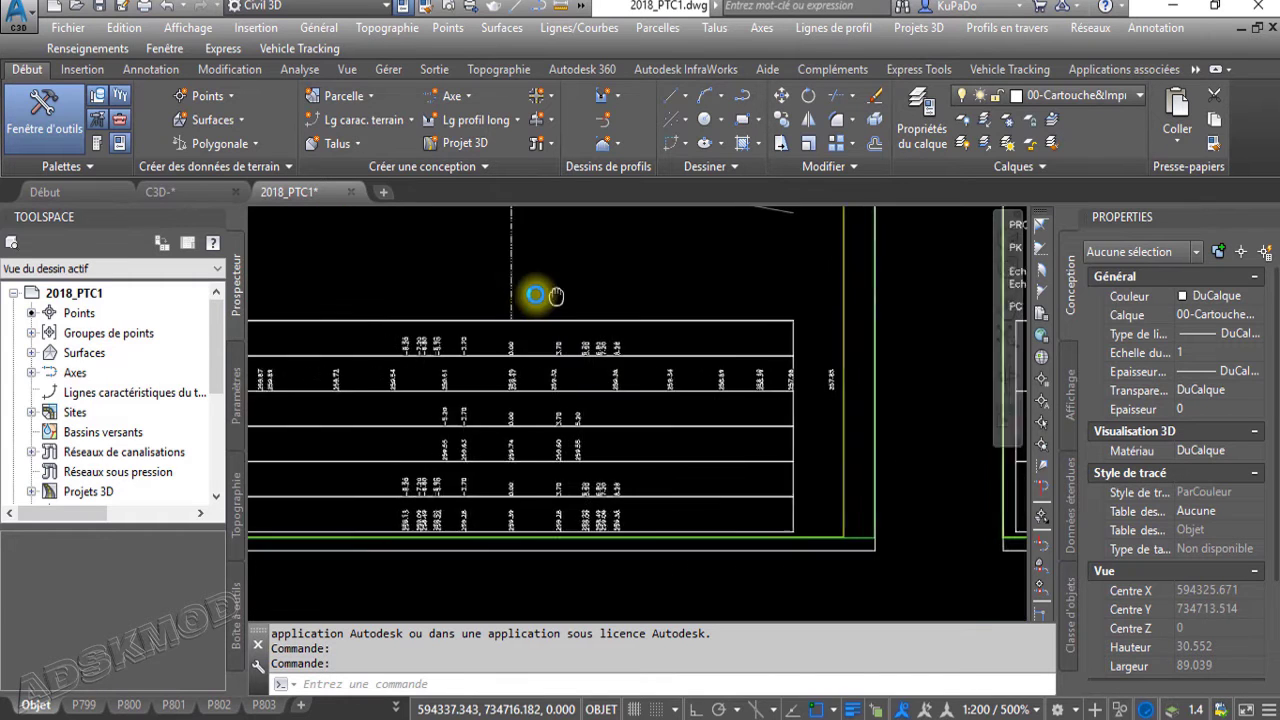
scroll(529, 323, "down", 4)
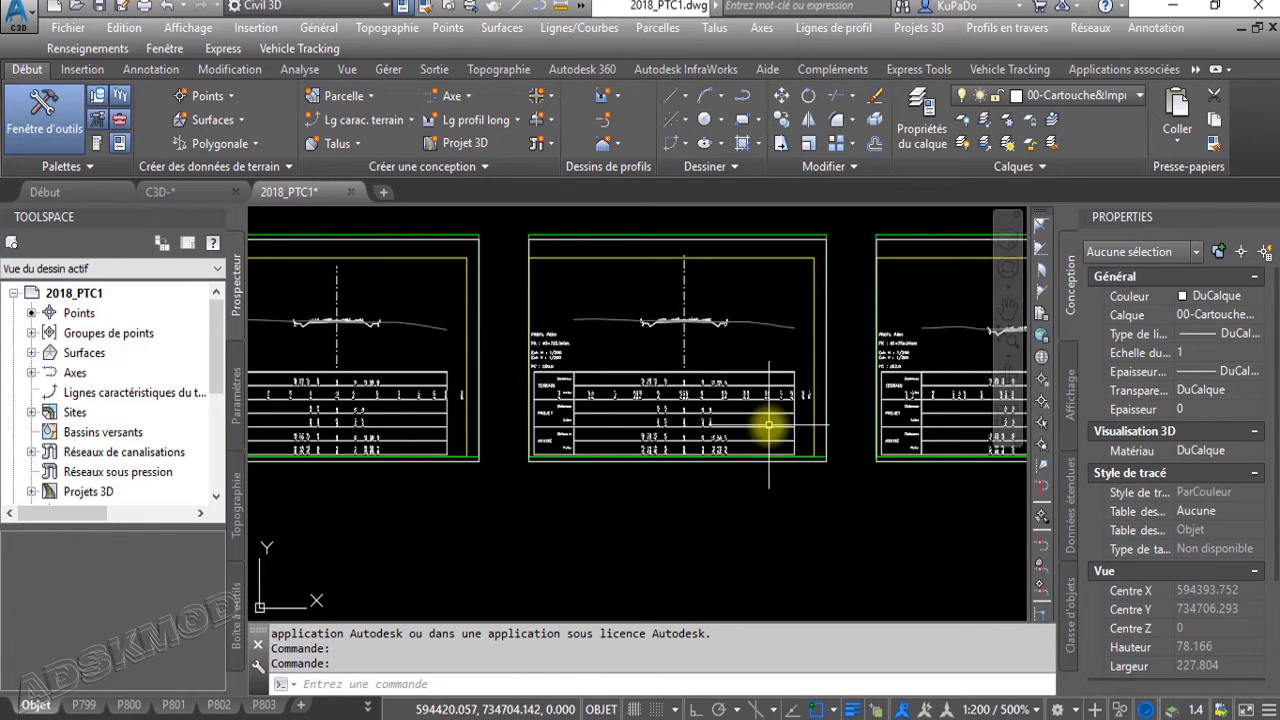
scroll(785, 428, "down", 3)
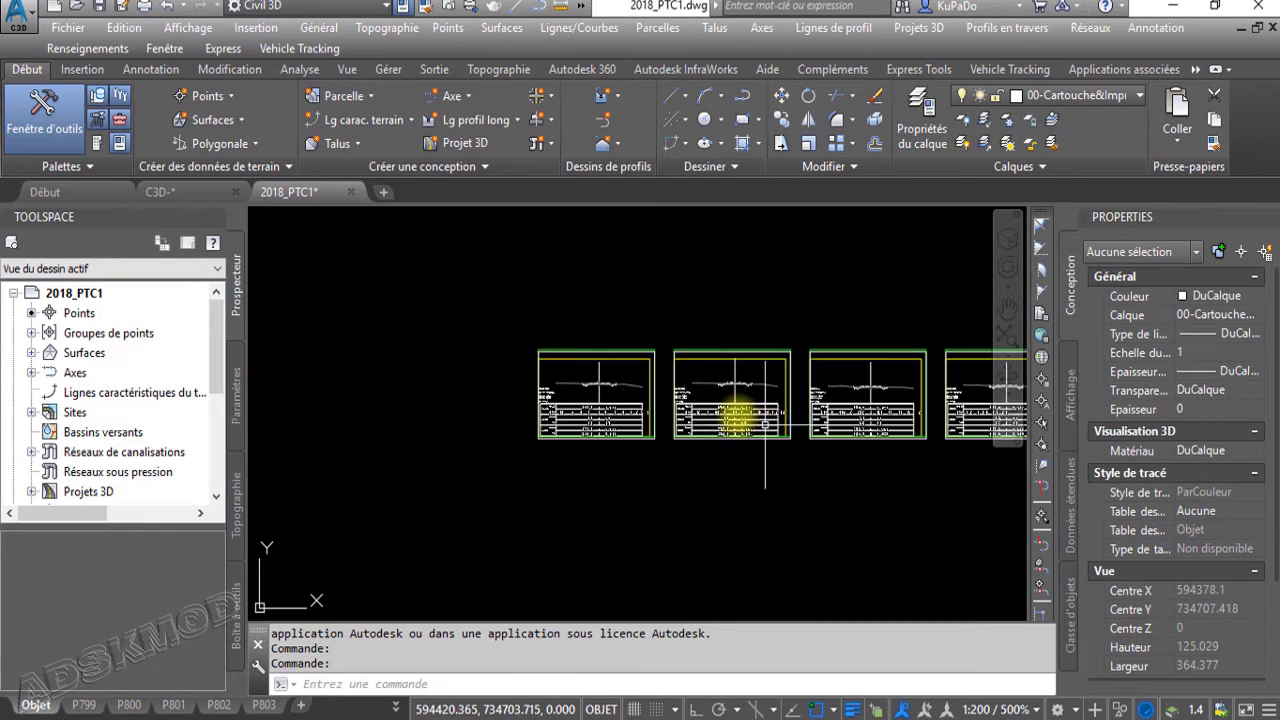
Close the reference drawing 2018_PTC1 without saving its changes and return to an empty area near the section views in C3D-
left_click(349, 192)
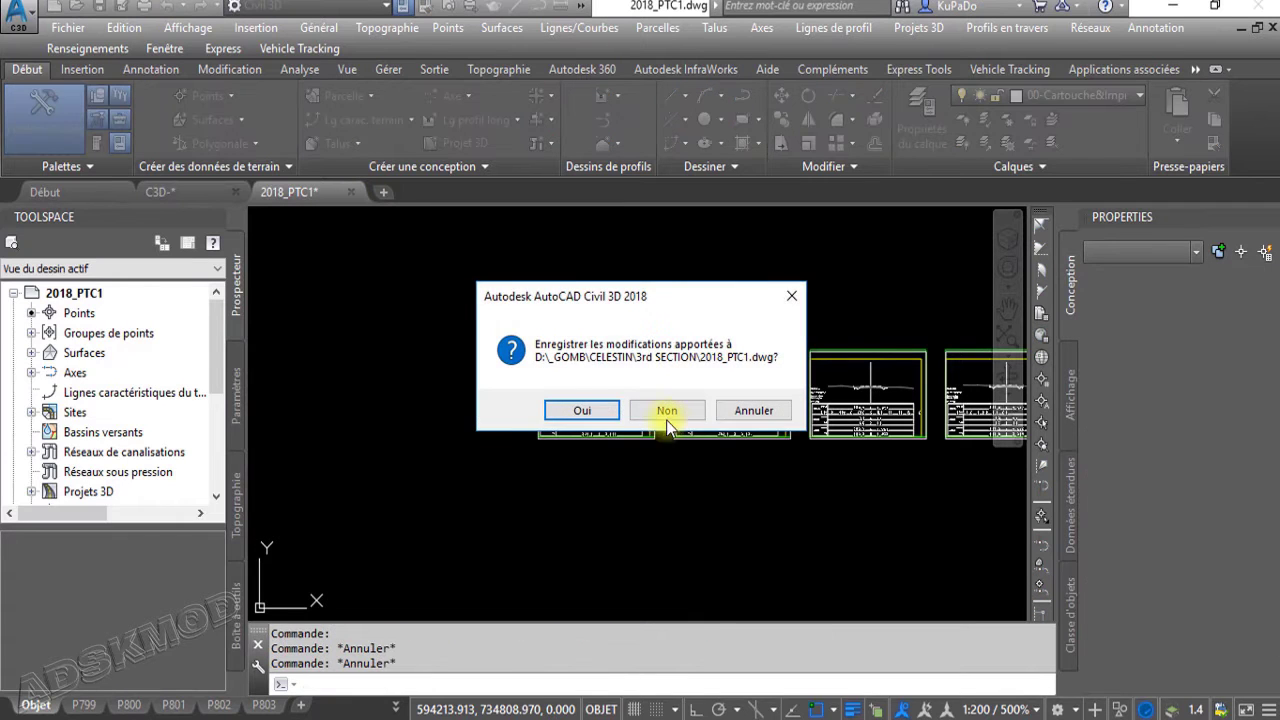
left_click(668, 412)
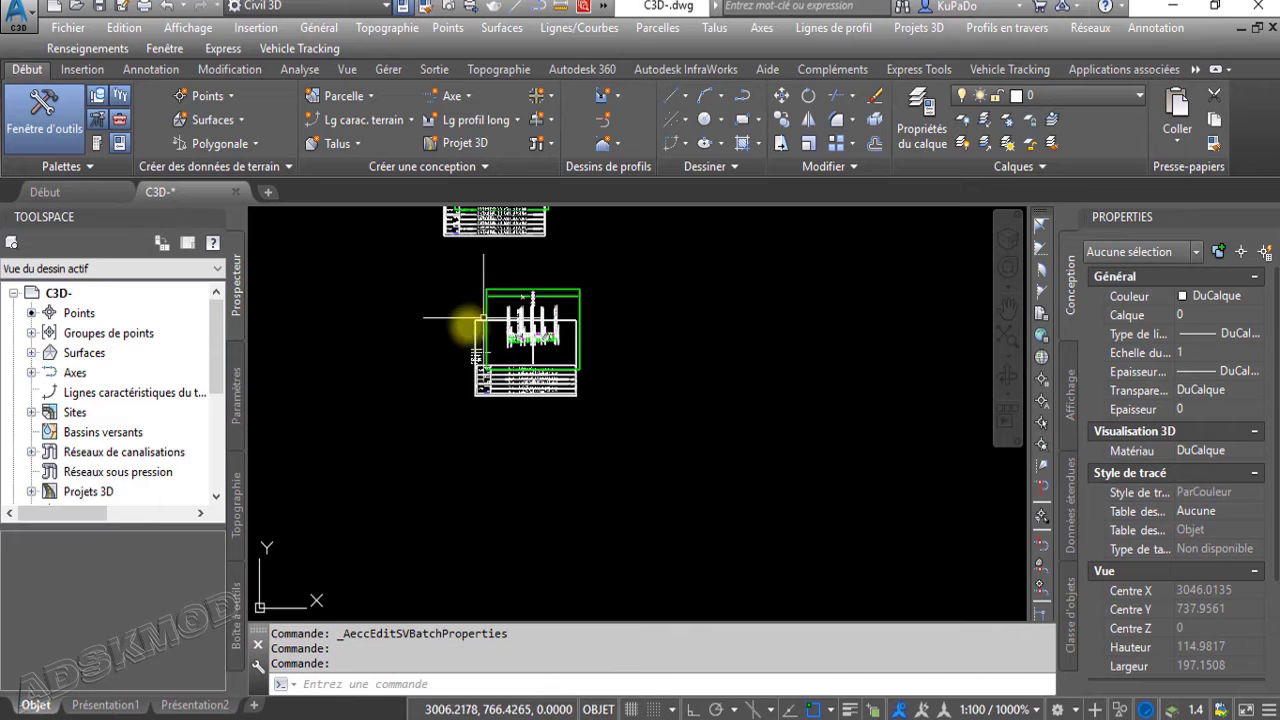
middle_click_drag(557, 353, 737, 380)
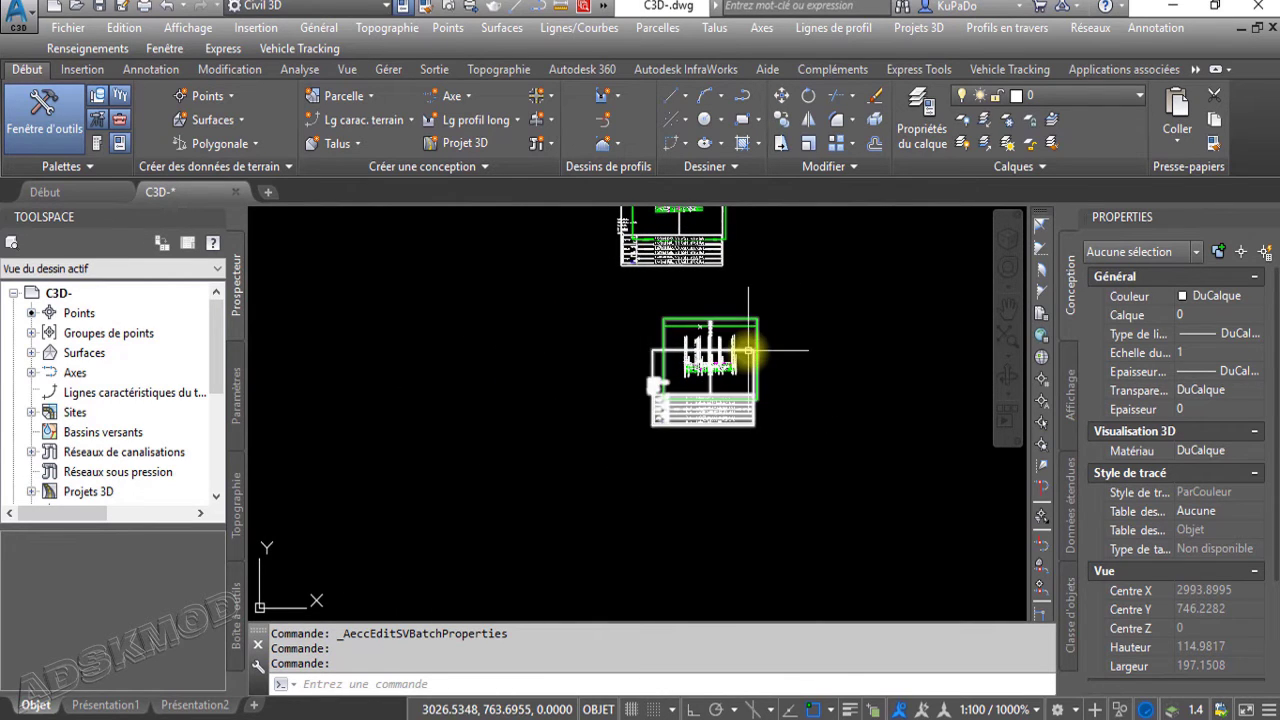
middle_click_drag(740, 382, 740, 416)
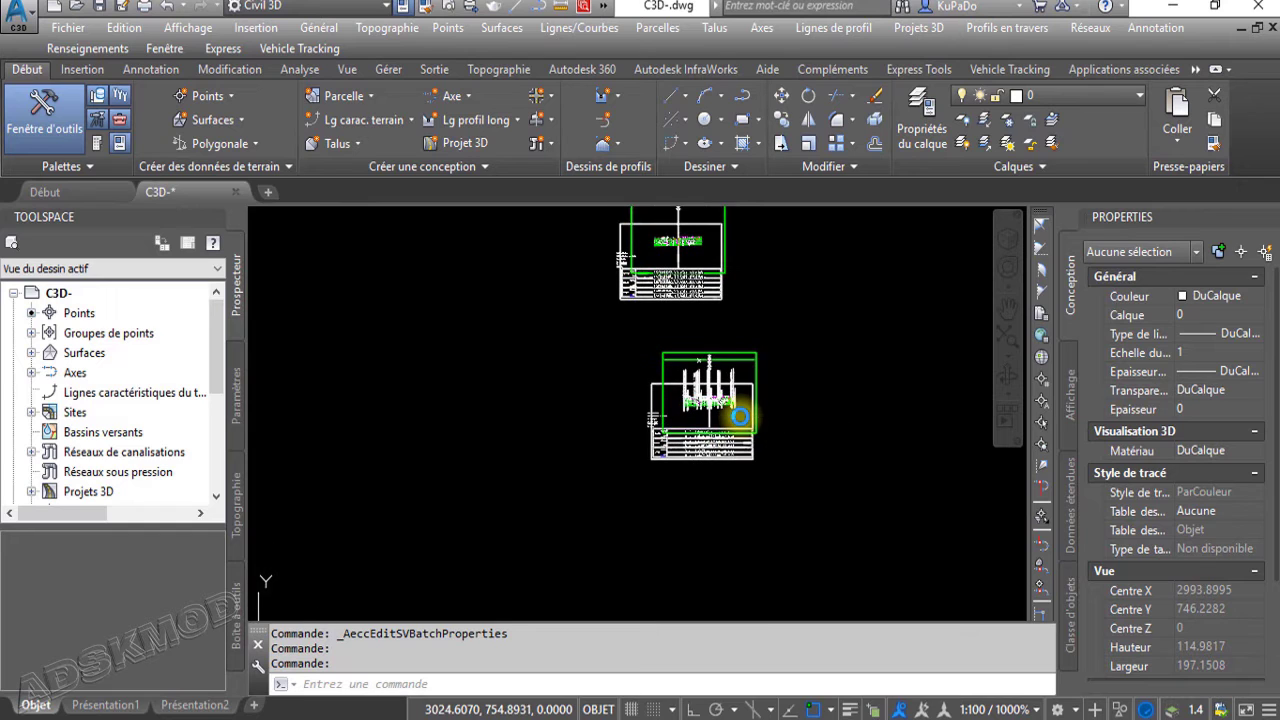
scroll(686, 400, "down", 4)
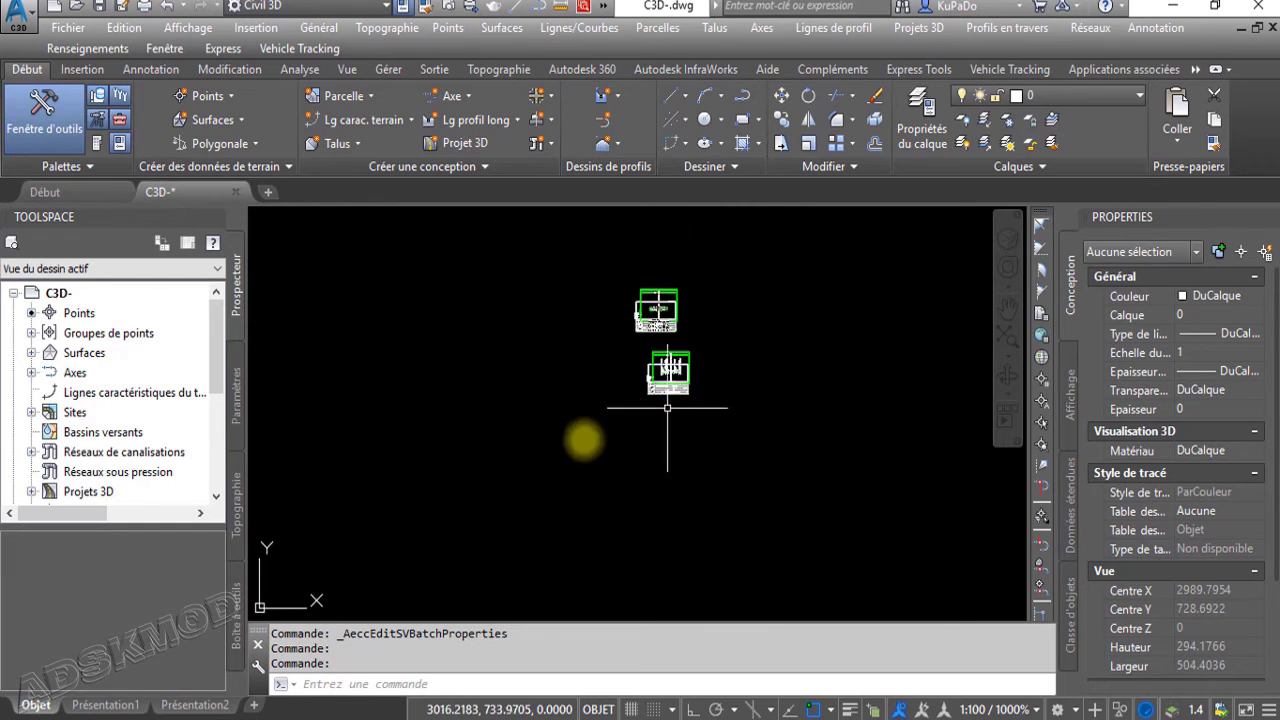
middle_click_drag(575, 441, 760, 351)
scroll(723, 380, "down", 4)
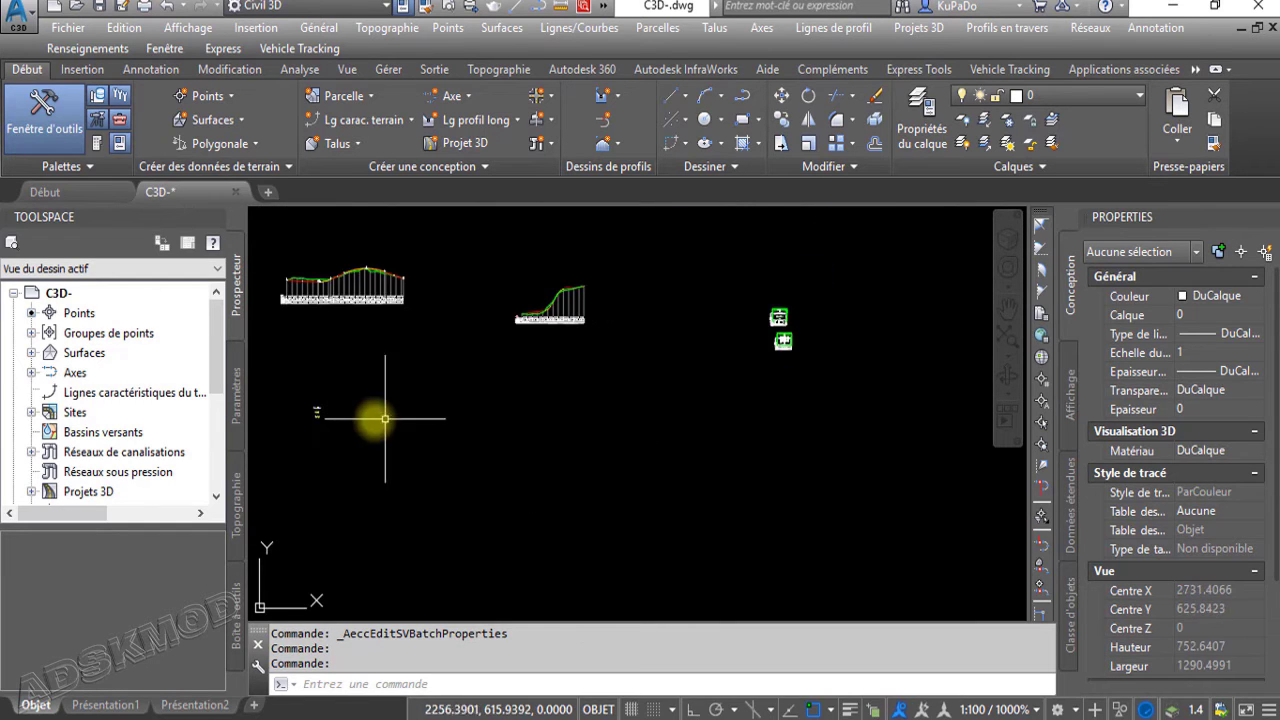
mouse_move(385, 419)
middle_mouse_down()
mouse_move(657, 344)
mouse_move(200, 391)
middle_mouse_up()
scroll(452, 369, "up", 4)
scroll(623, 385, "down", 4)
middle_click_drag(915, 347, 664, 360)
left_click(610, 143)
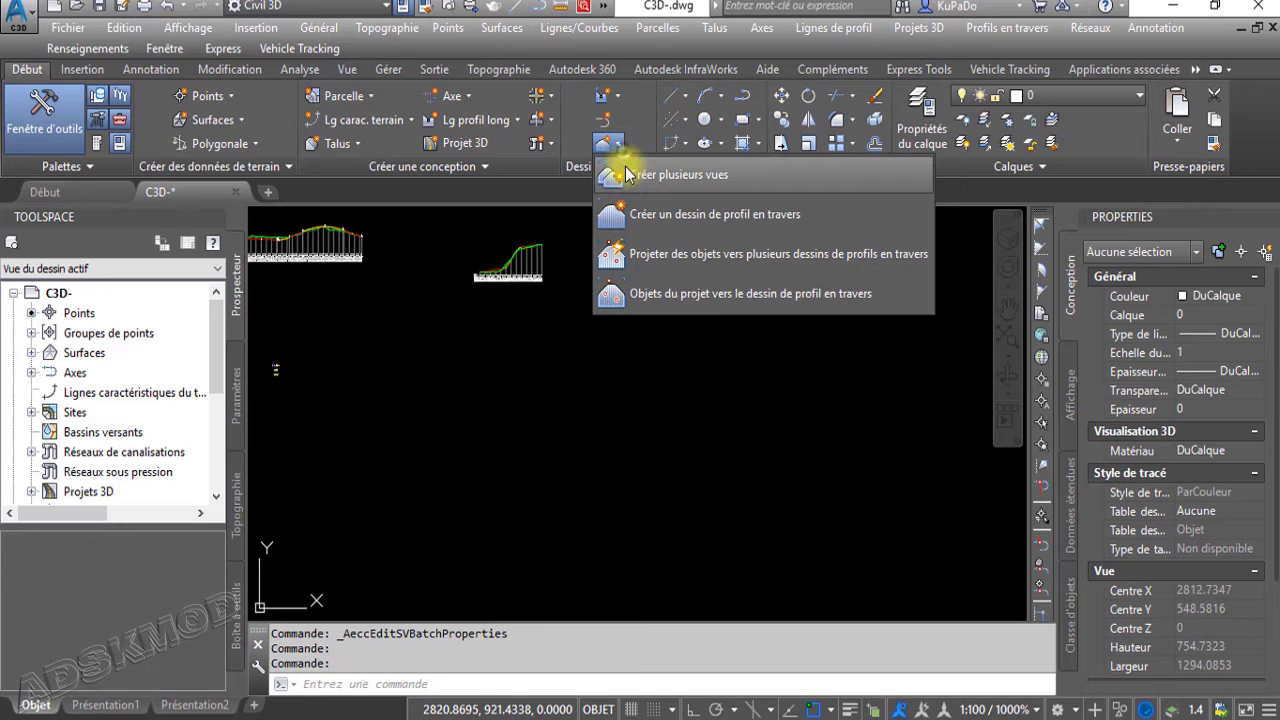
left_click(631, 177)
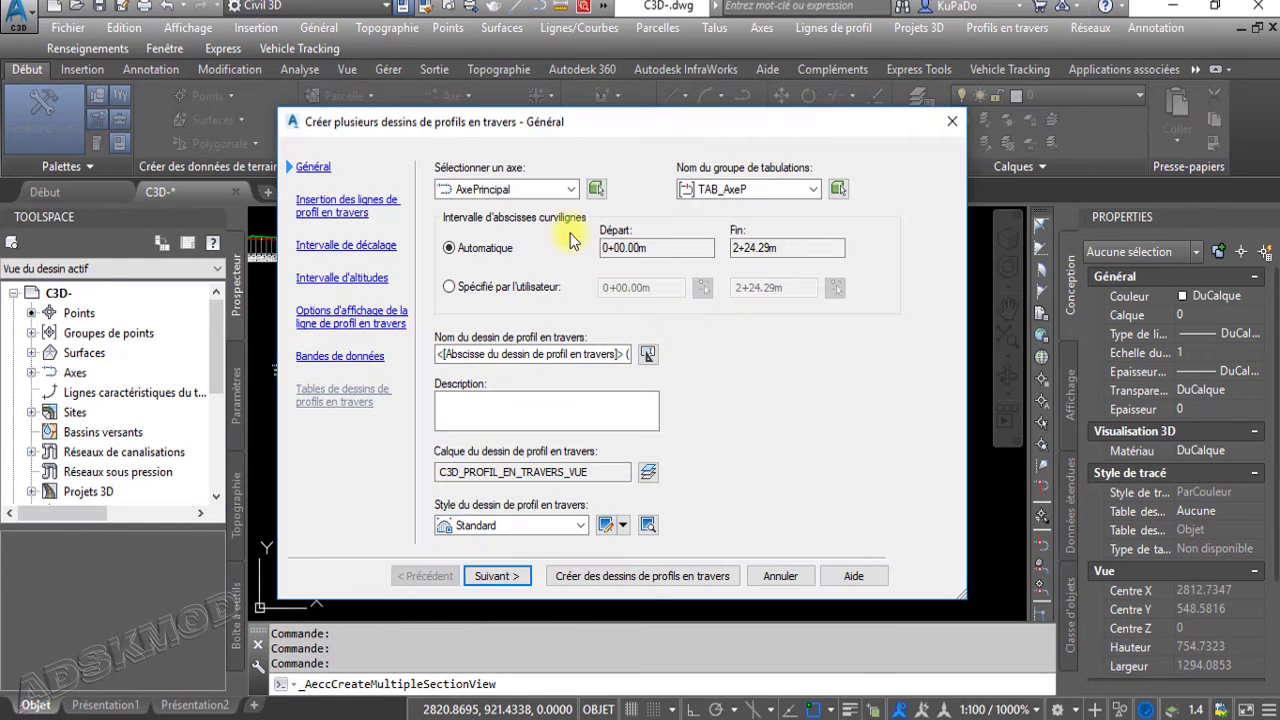
left_click(950, 124)
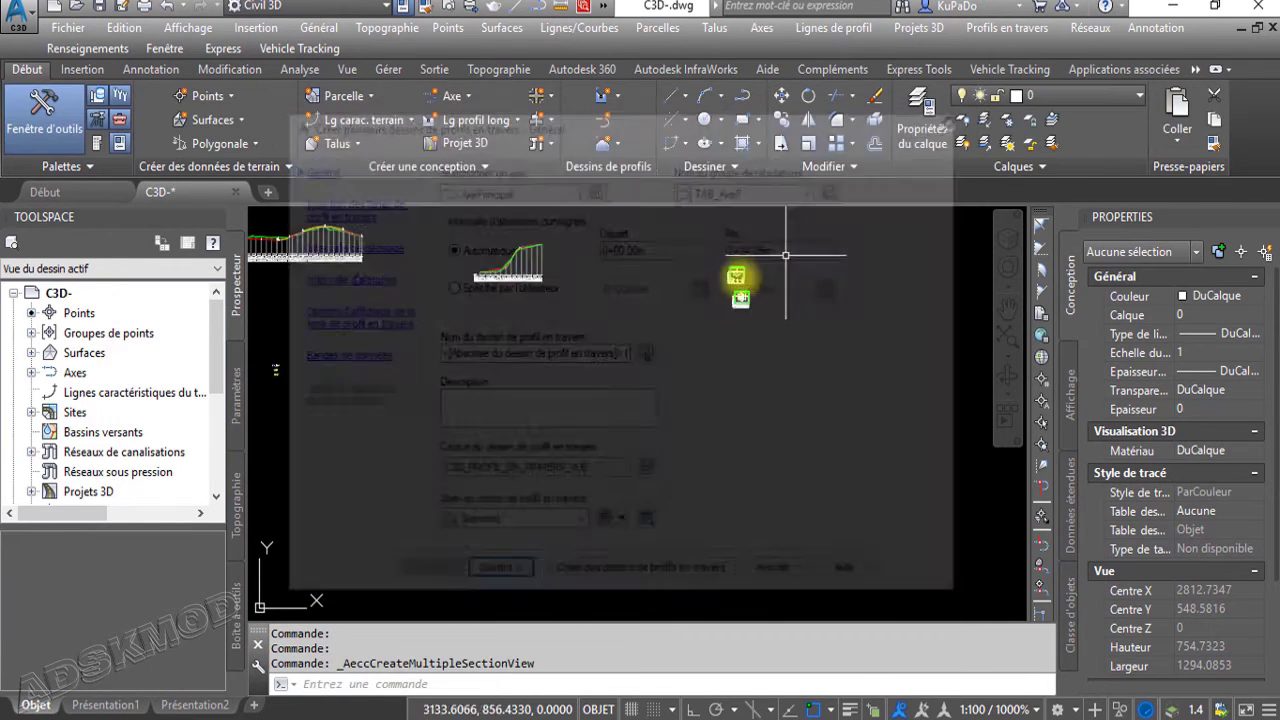
Start a single section view for AxeSecondaire at sample line P30 with the view style Route Piste (EchV x1)
left_click(611, 151)
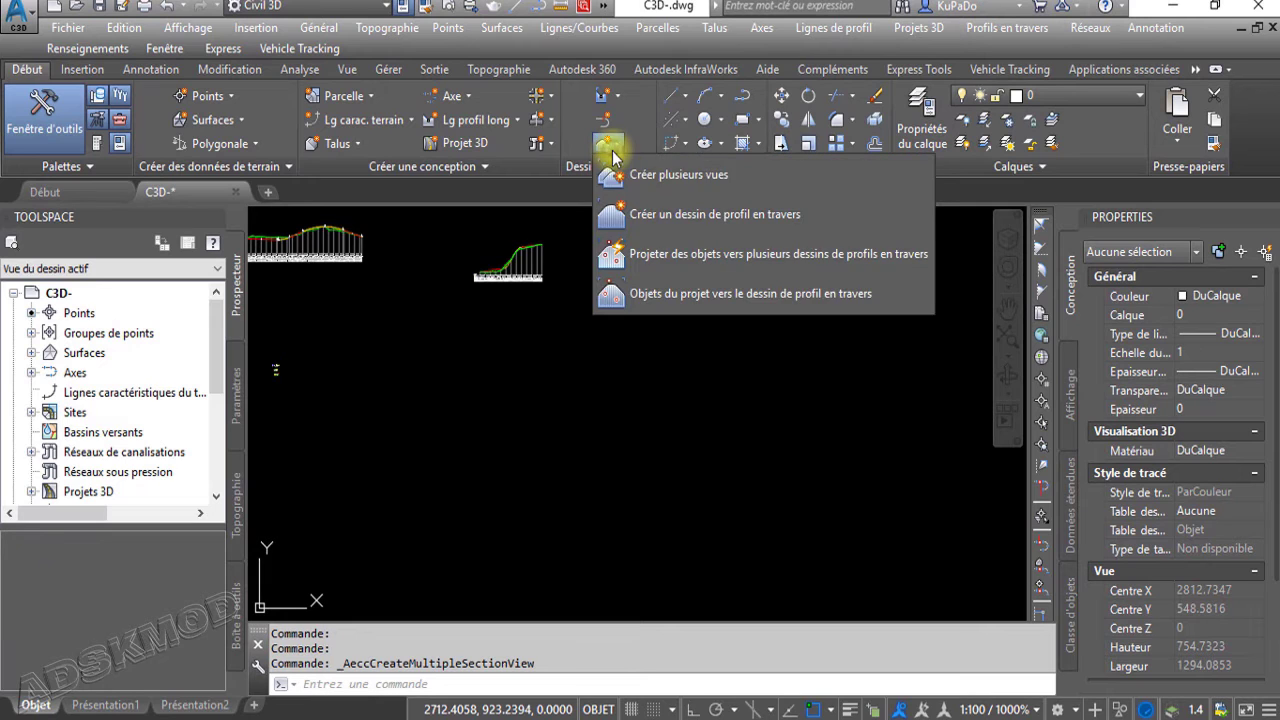
left_click(665, 213)
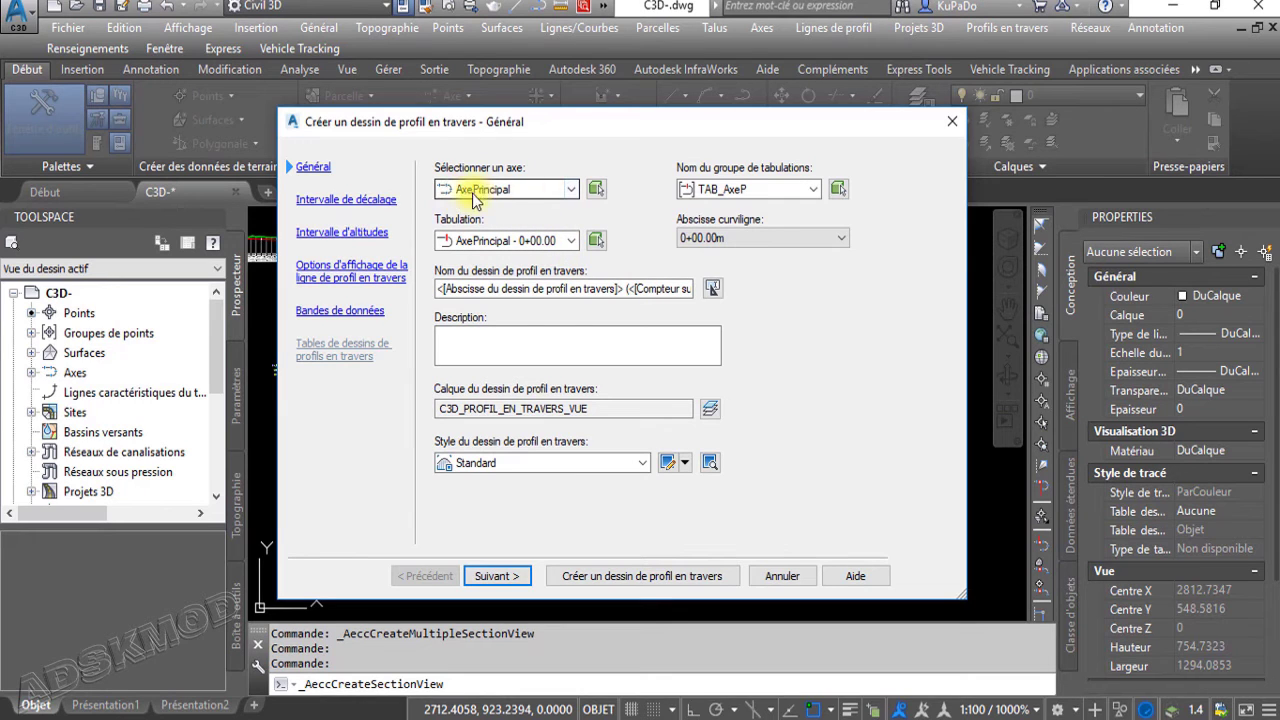
left_click(571, 189)
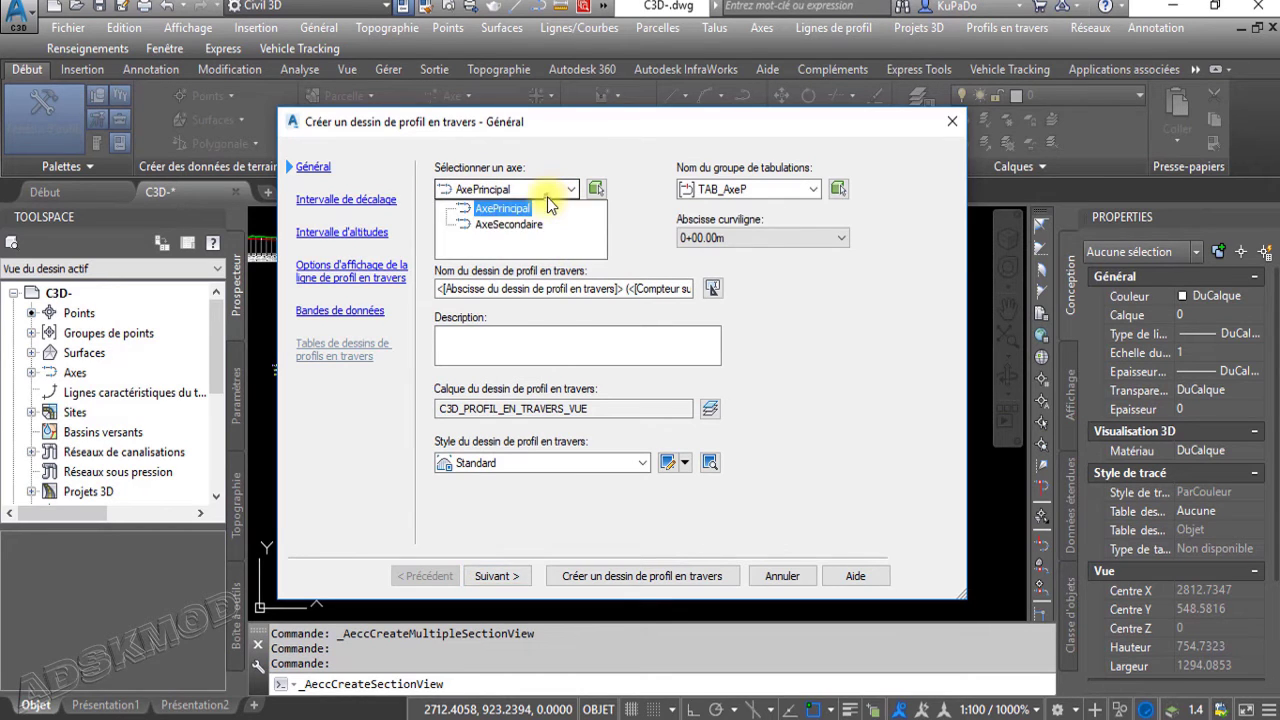
left_click(538, 218)
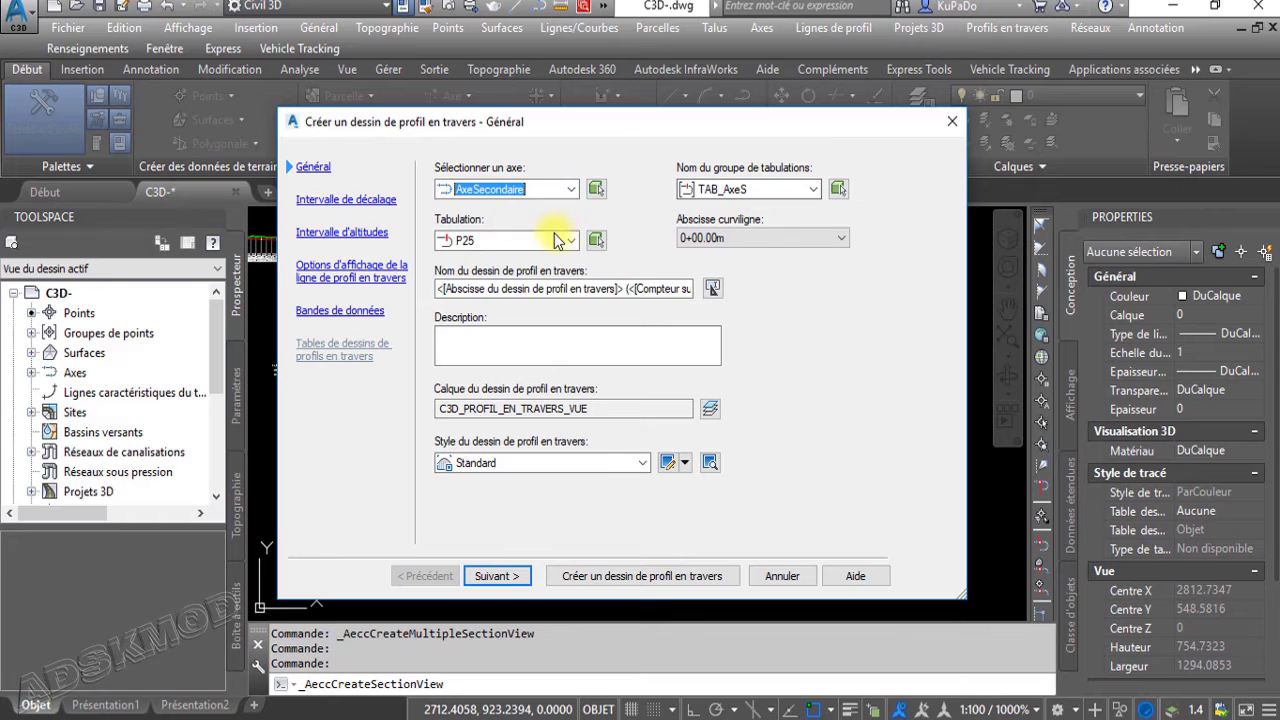
left_click(557, 240)
left_click(484, 339)
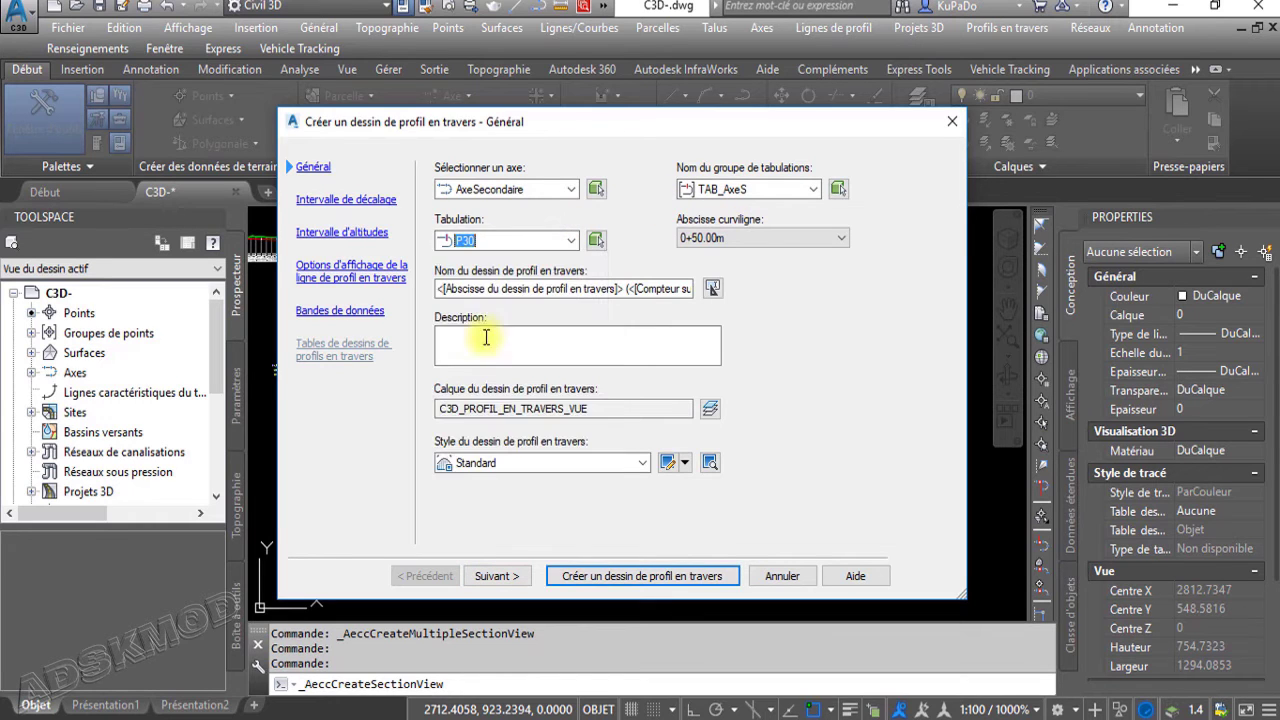
left_click(636, 468)
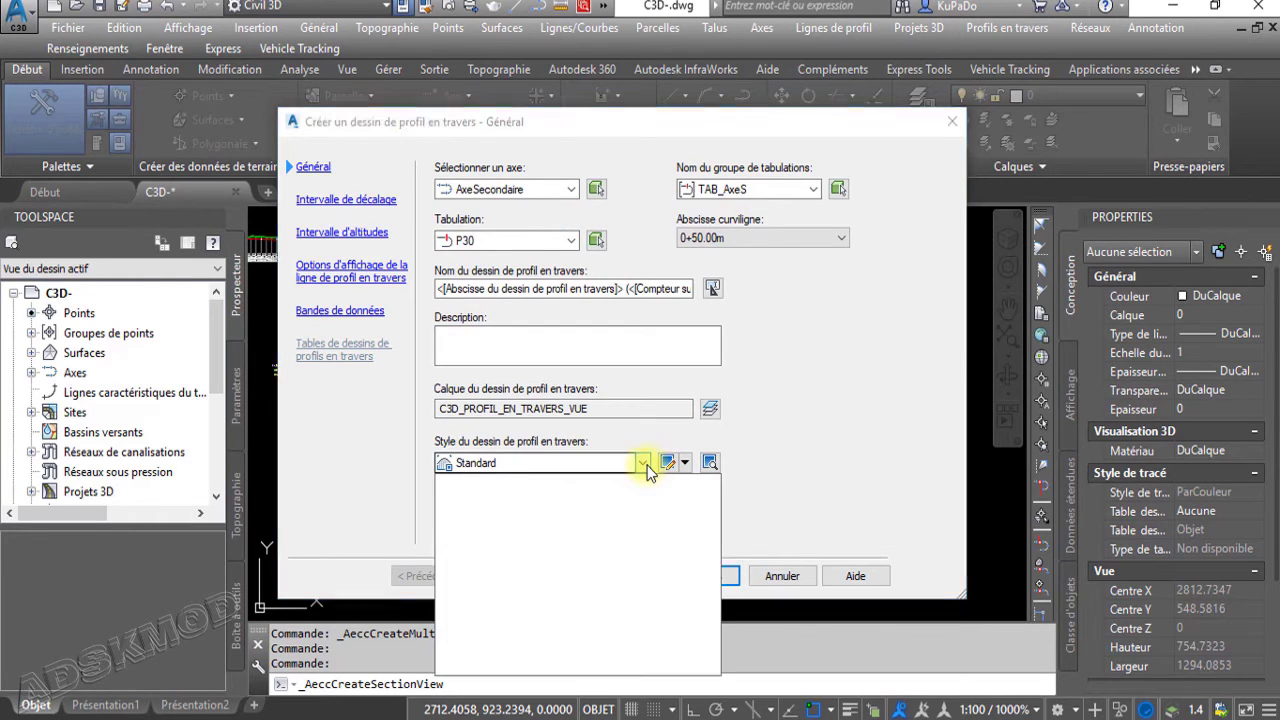
left_click(556, 610)
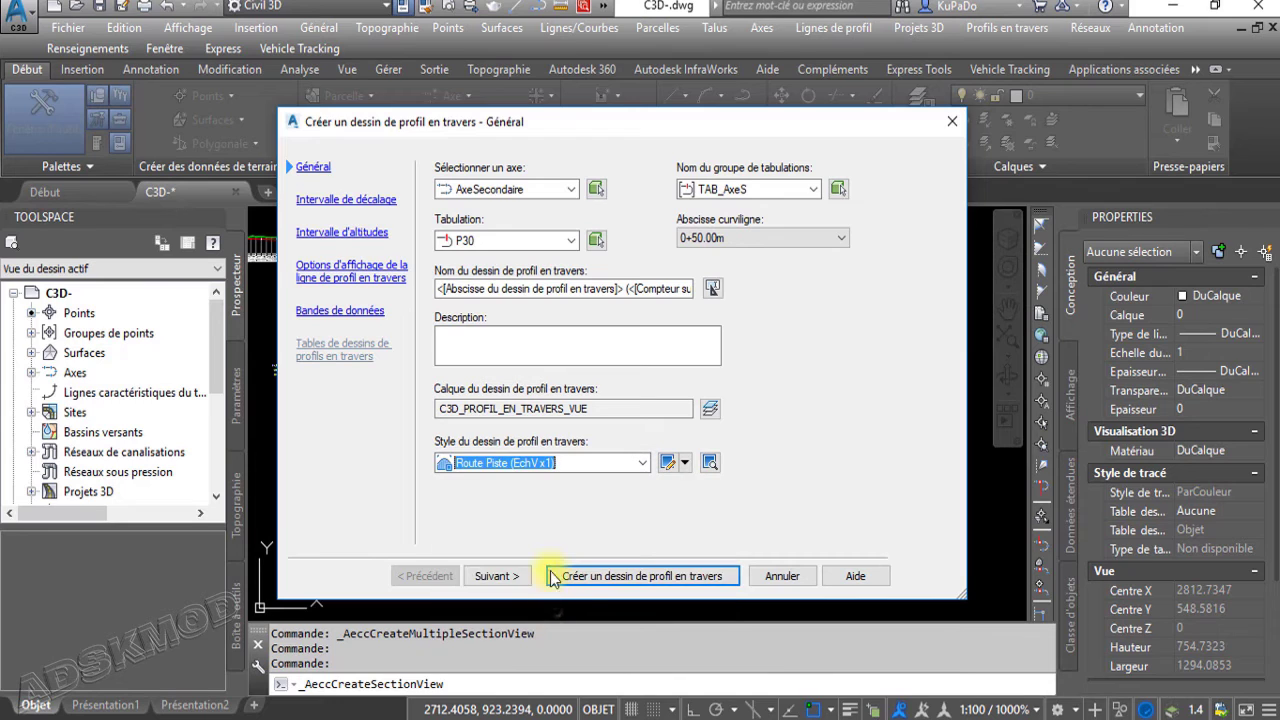
Keep the automatic offset and elevation ranges and set the label set of Surface_TN to _Aucun Affichage
left_click(501, 577)
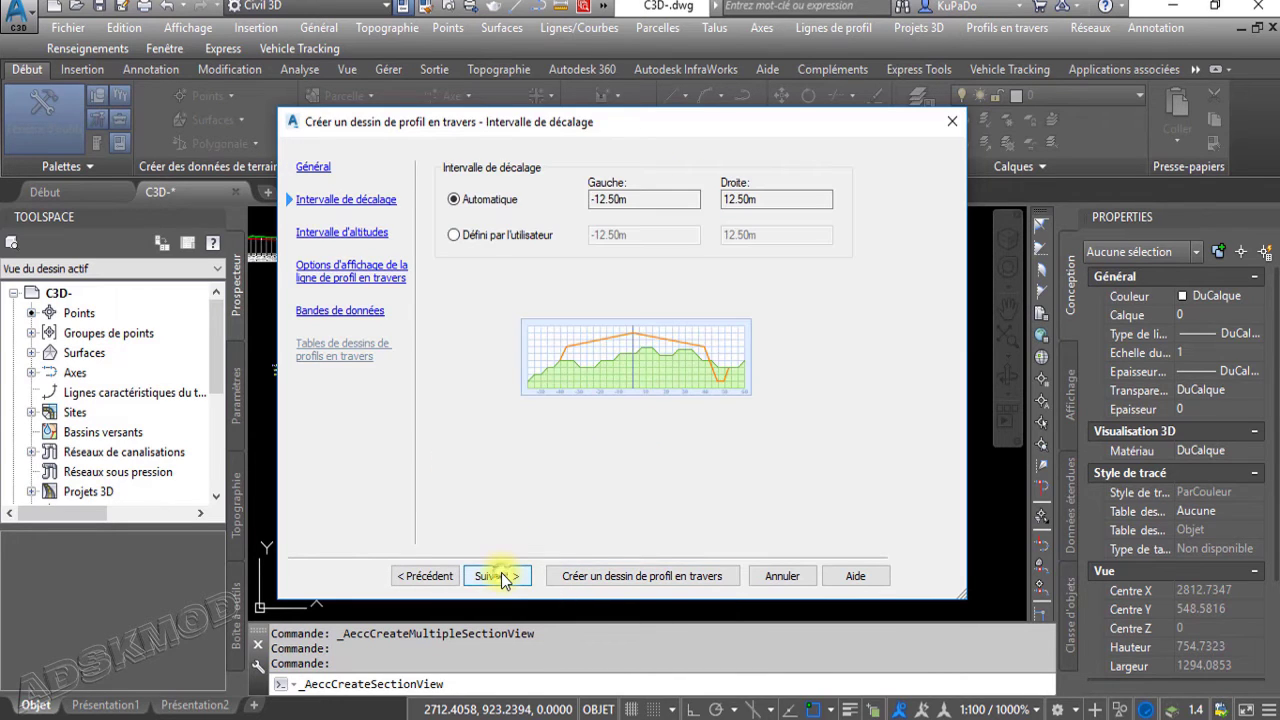
left_click(501, 577)
left_click(501, 577)
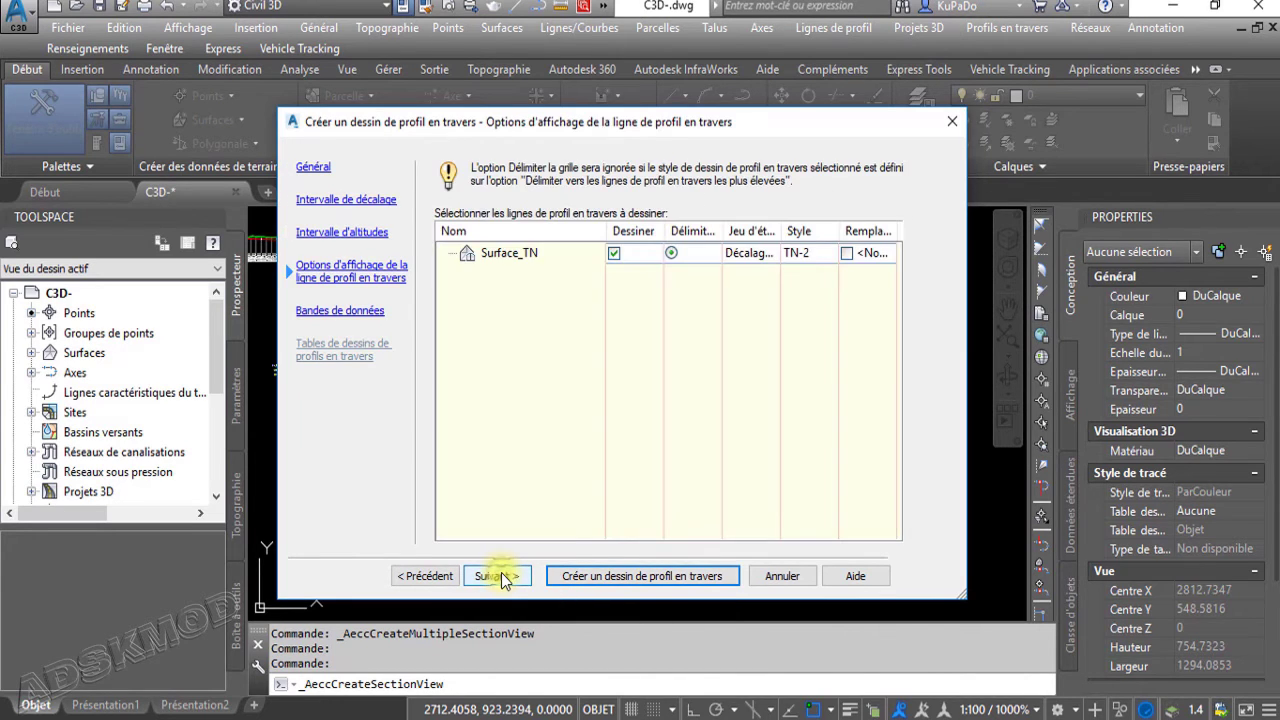
left_click(501, 577)
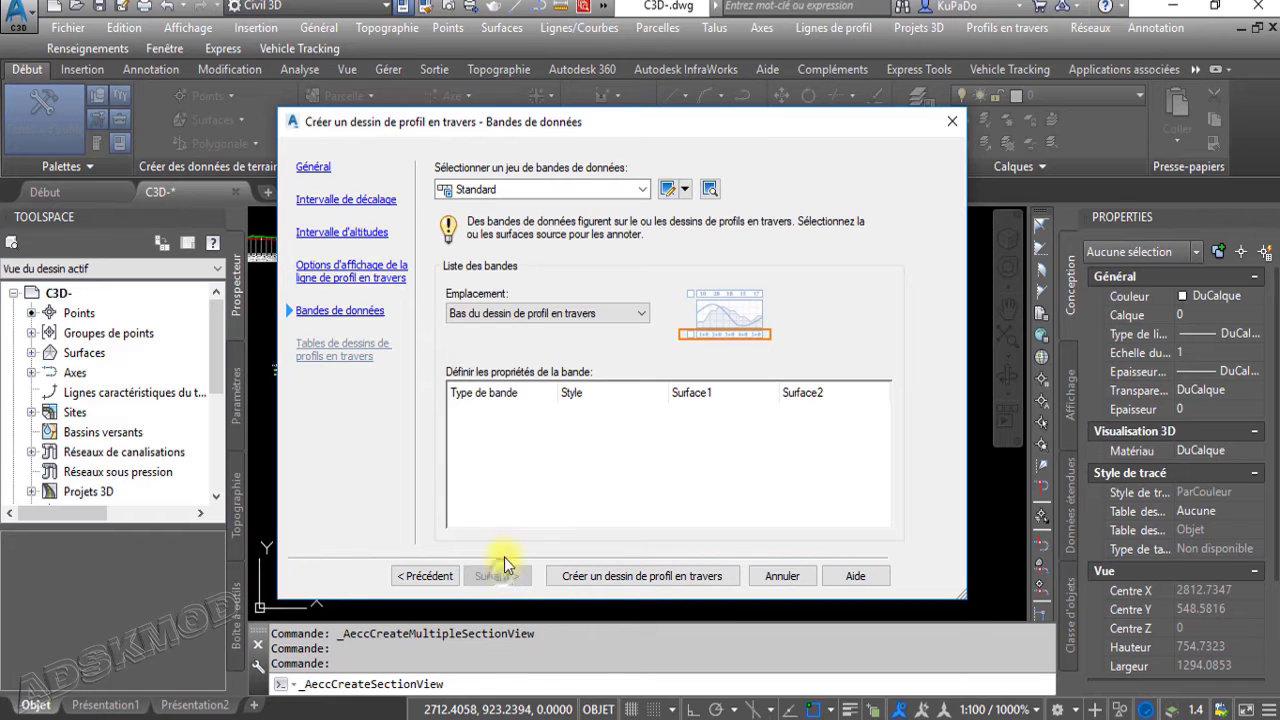
left_click(446, 580)
left_click(446, 580)
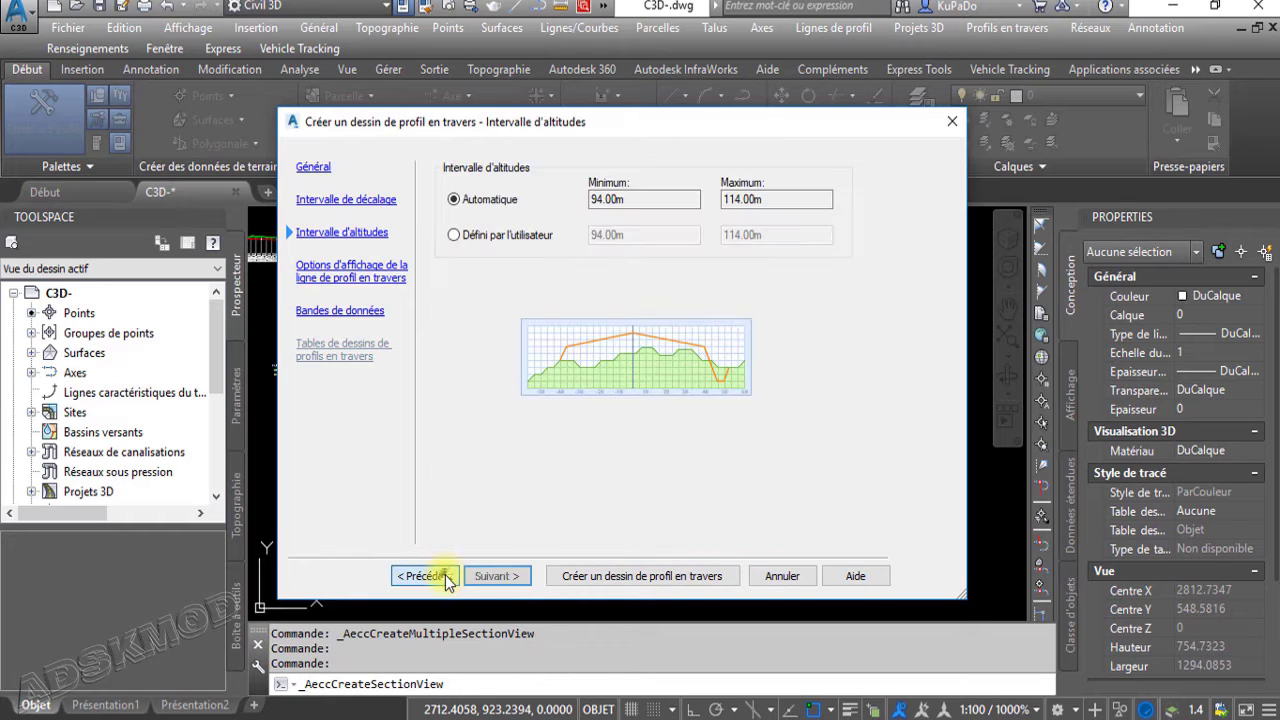
left_click(446, 580)
left_click(484, 576)
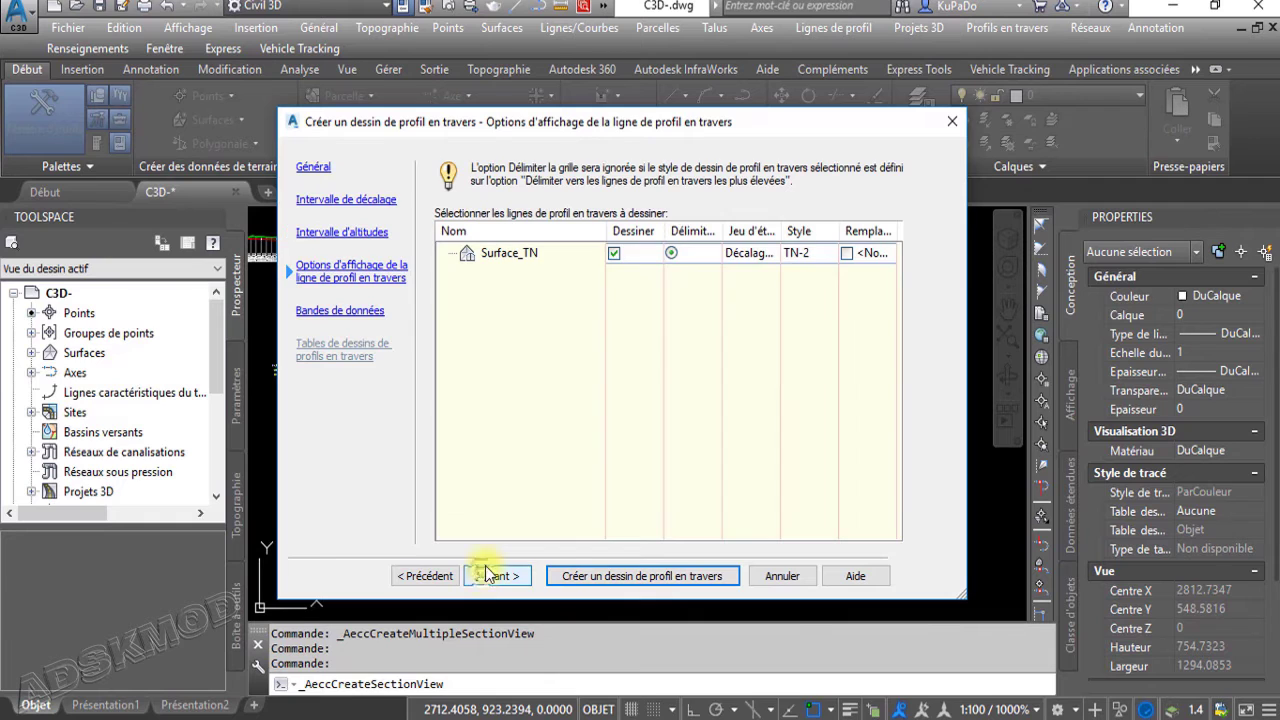
left_click(757, 253)
left_click(714, 291)
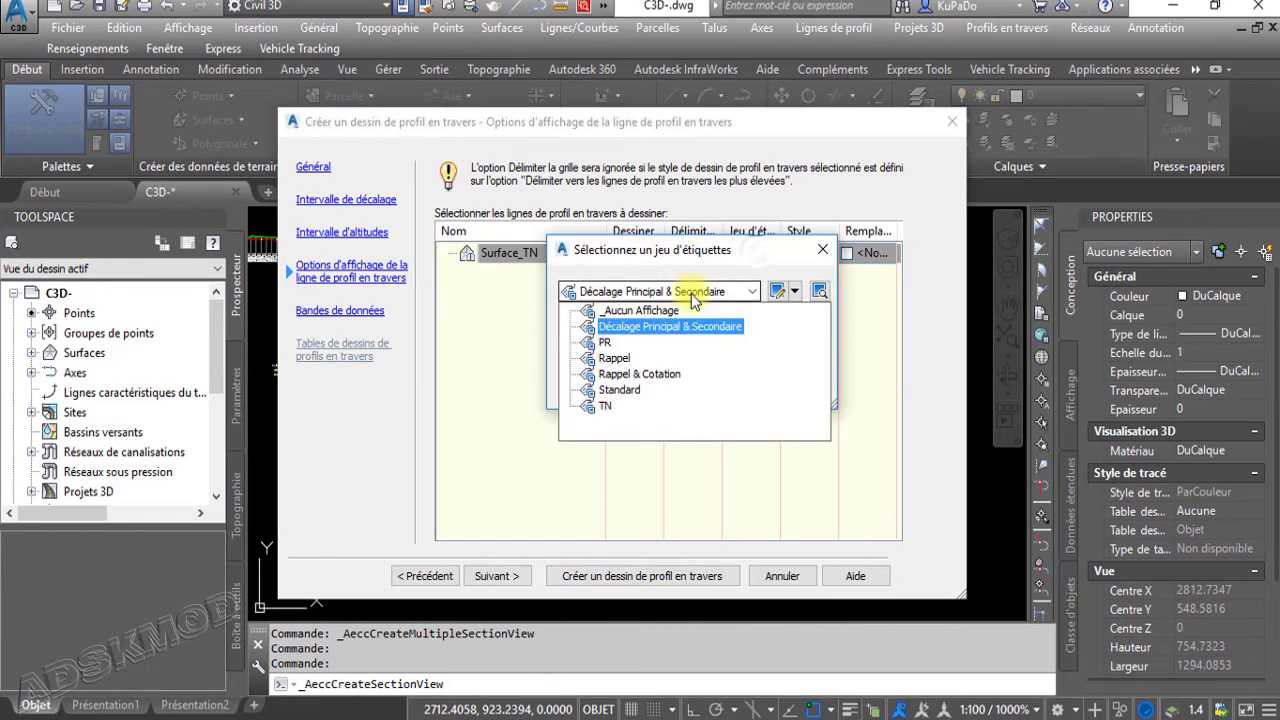
left_click(640, 310)
left_click(594, 387)
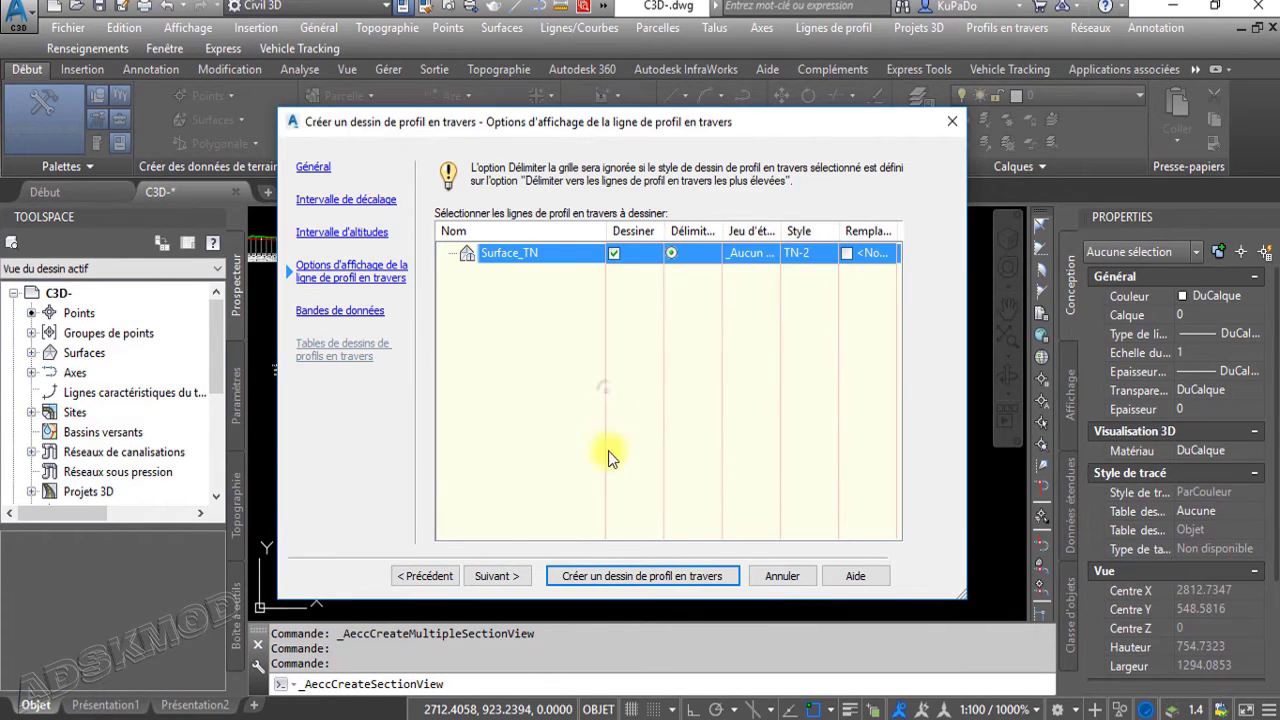
Apply the Route Piste A4 band set and create the section view in the empty area below the shorter longitudinal profile
left_click(502, 582)
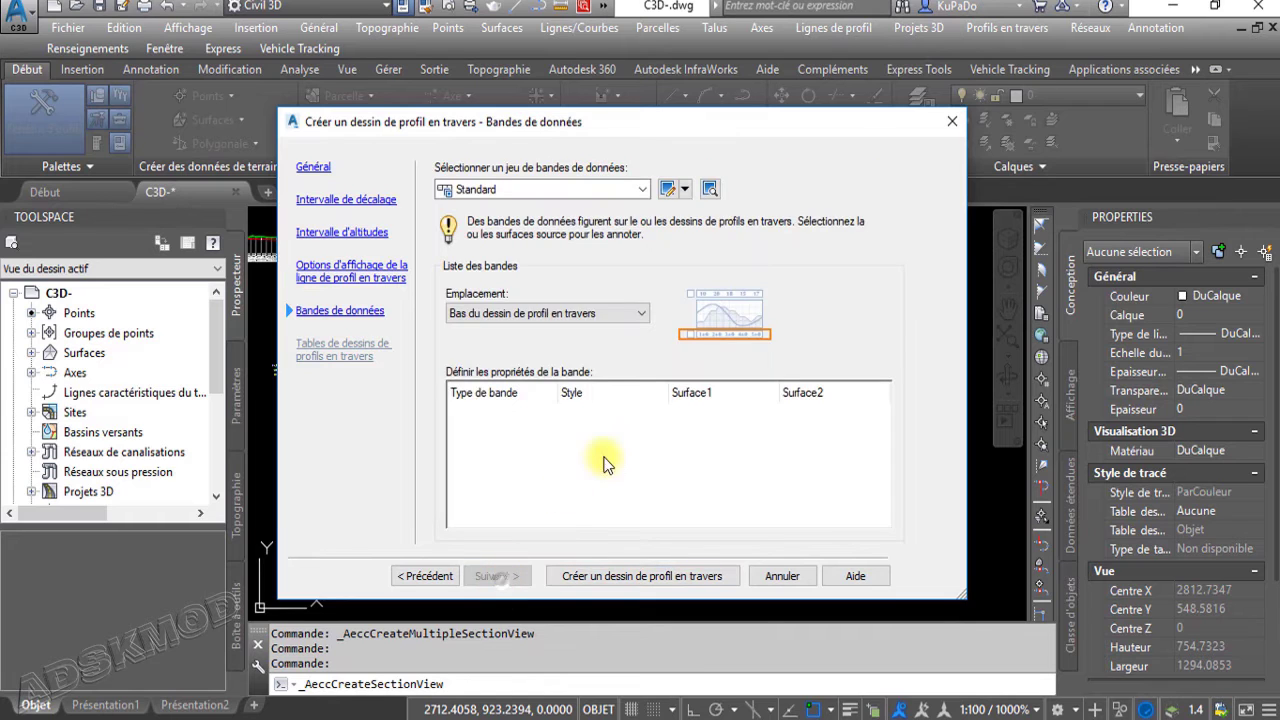
left_click(570, 190)
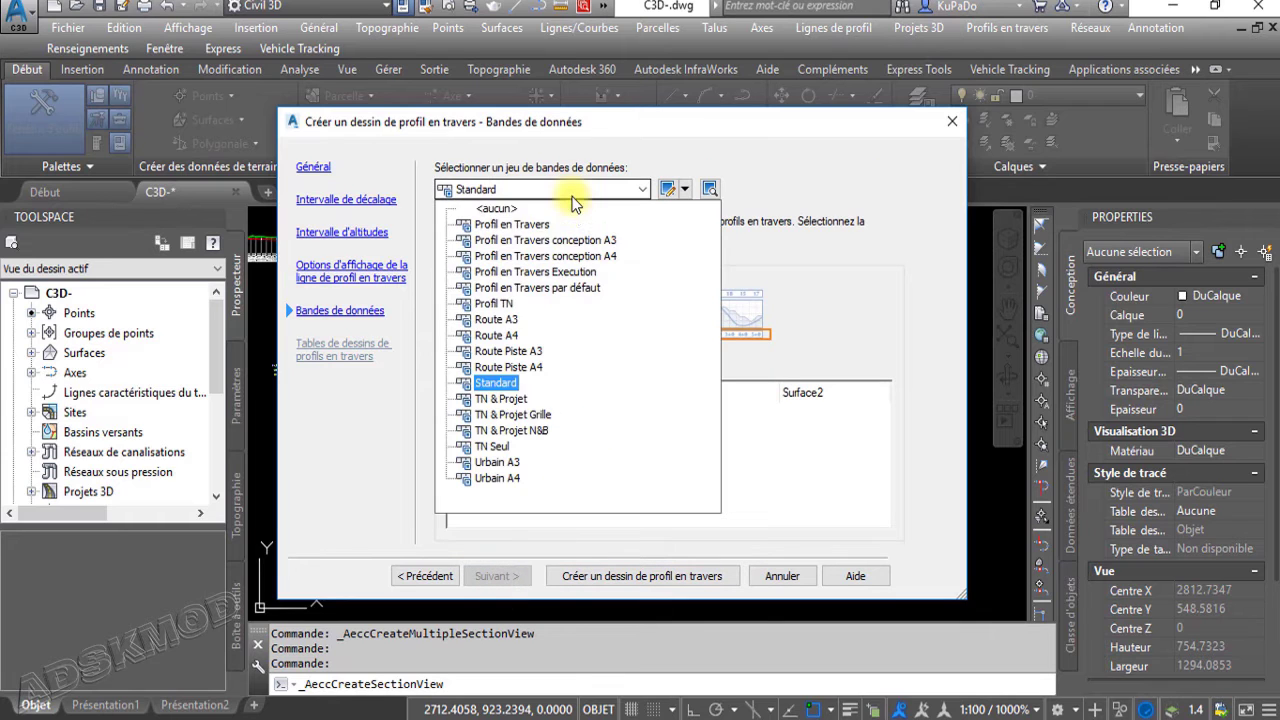
left_click(527, 370)
left_click(592, 574)
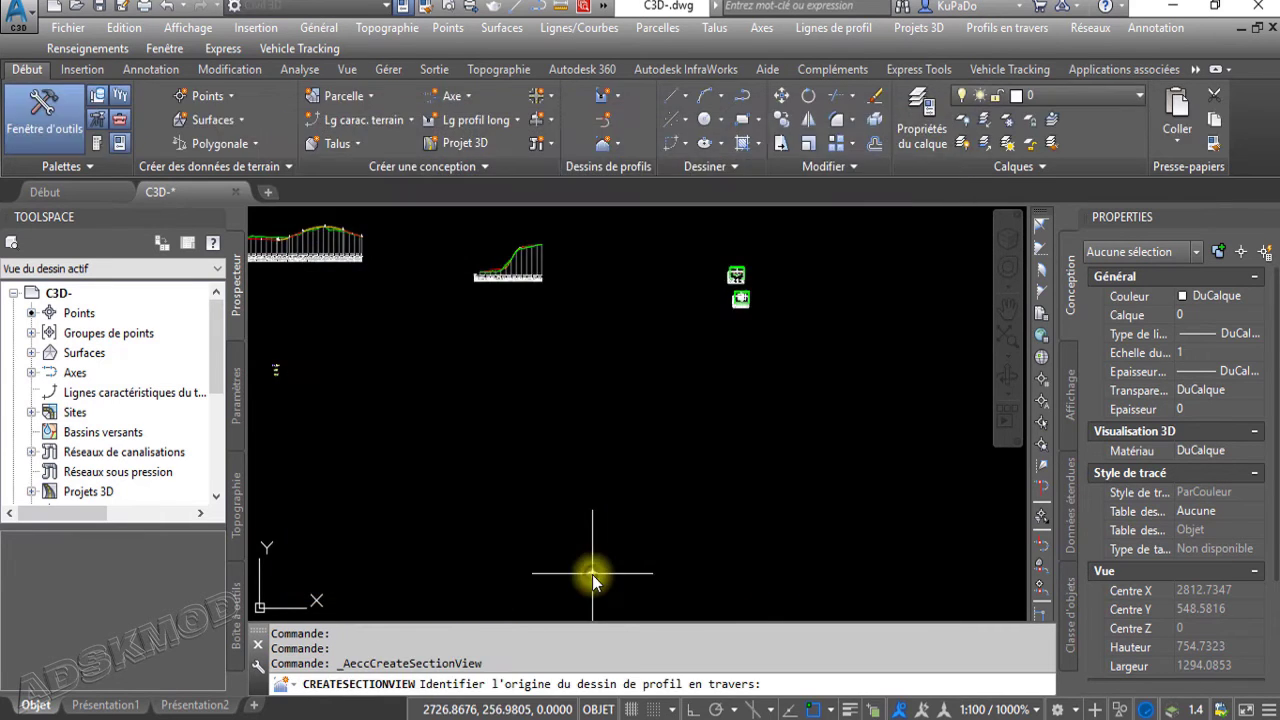
left_click(520, 432)
scroll(600, 486, "up", 12)
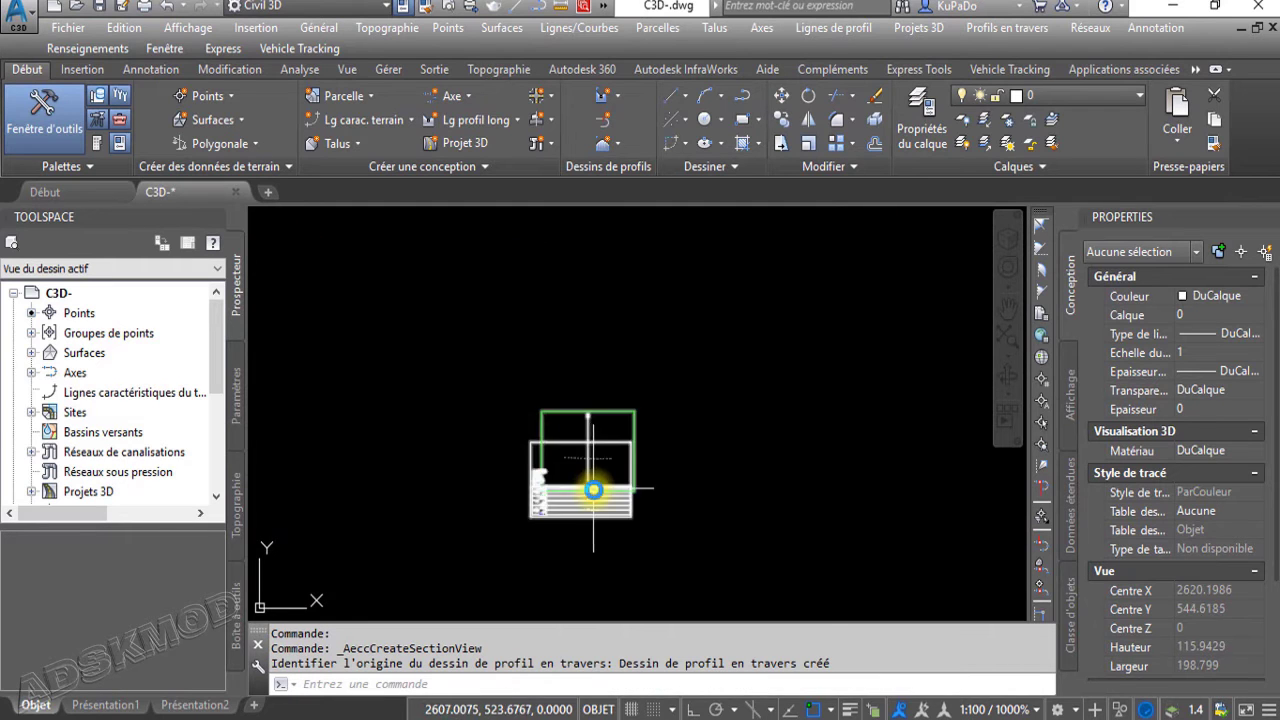
scroll(728, 452, "up", 2)
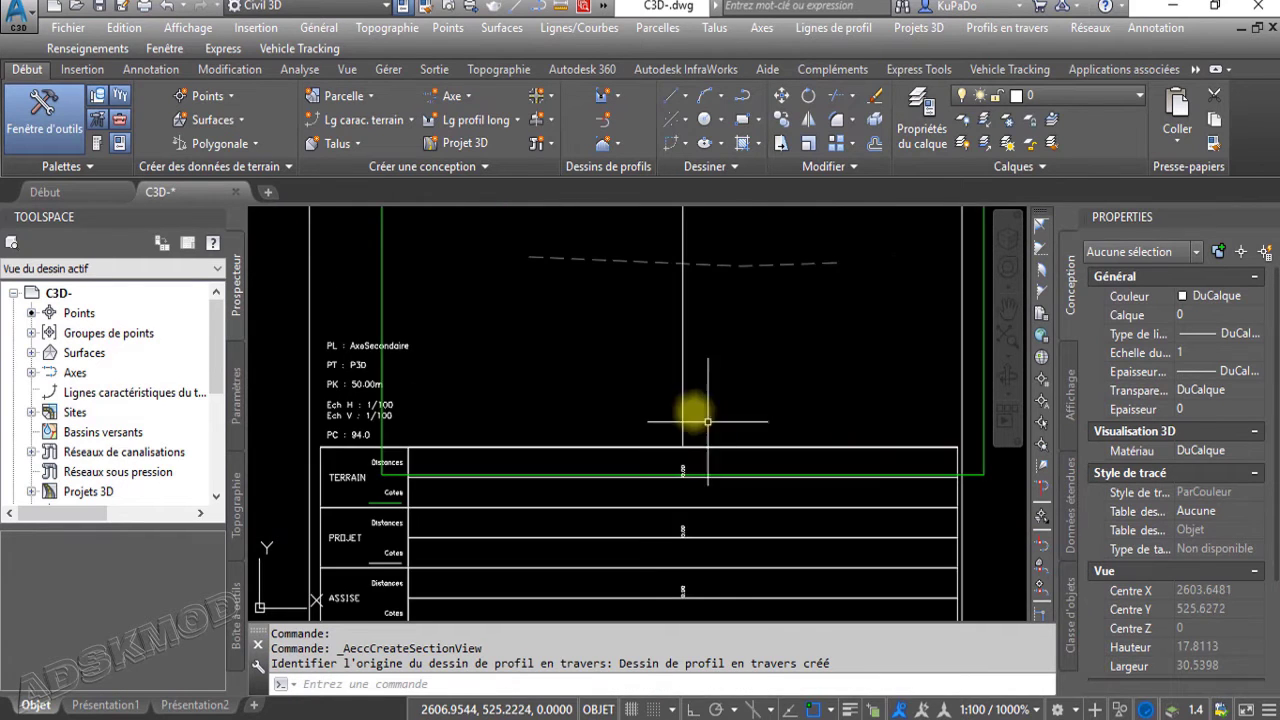
Select the AxeSecondaire sample line at PK 50.00 on the corridor plan
scroll(700, 380, "down", 4)
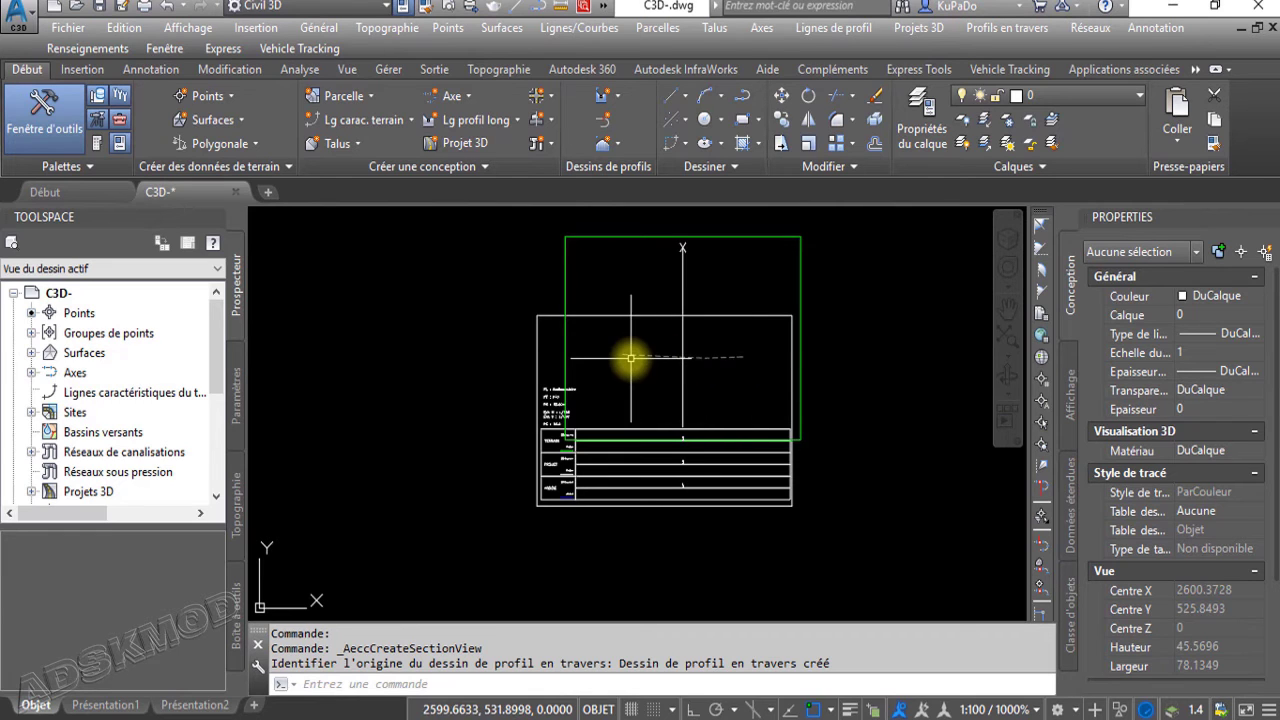
scroll(631, 358, "down", 10)
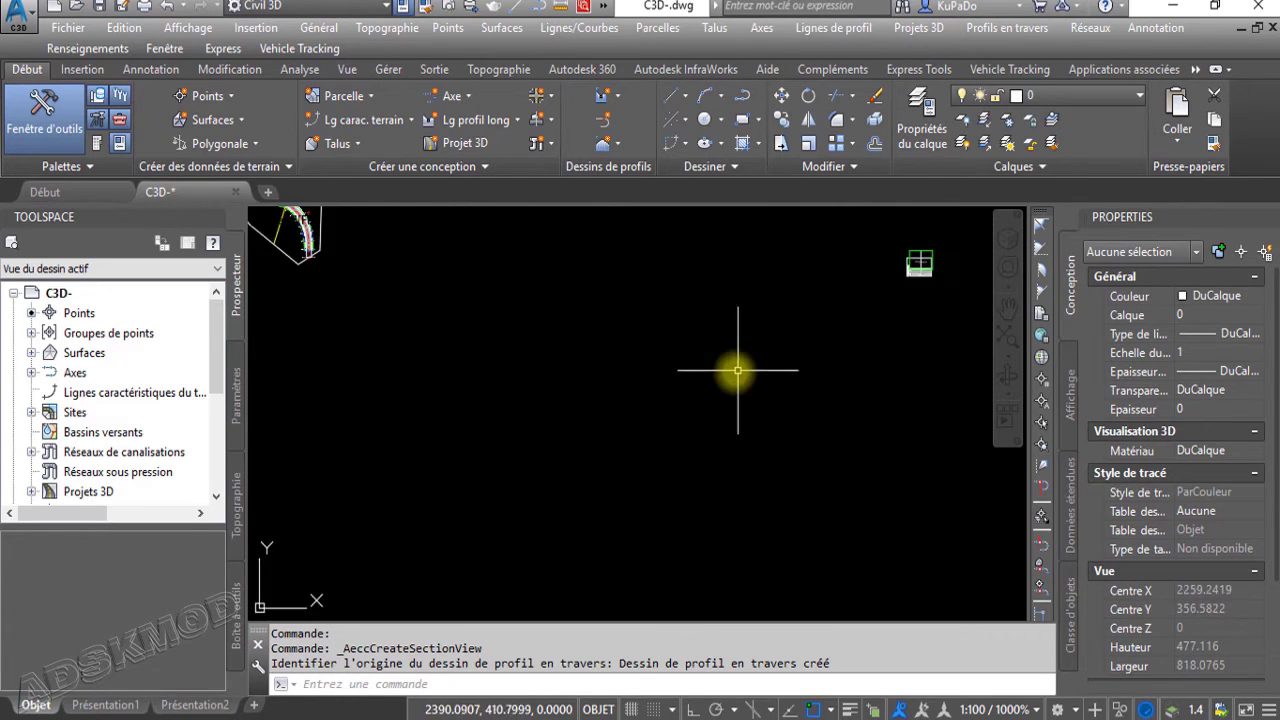
scroll(466, 288, "up", 5)
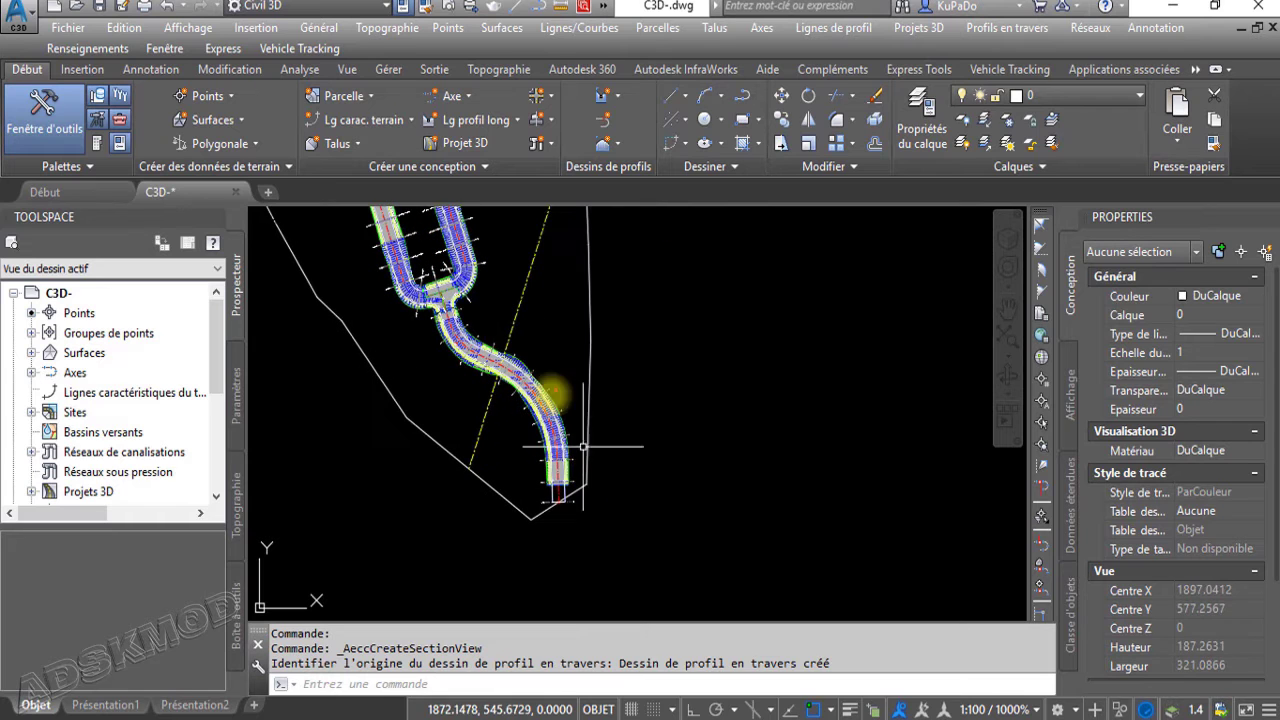
scroll(500, 355, "down", 3)
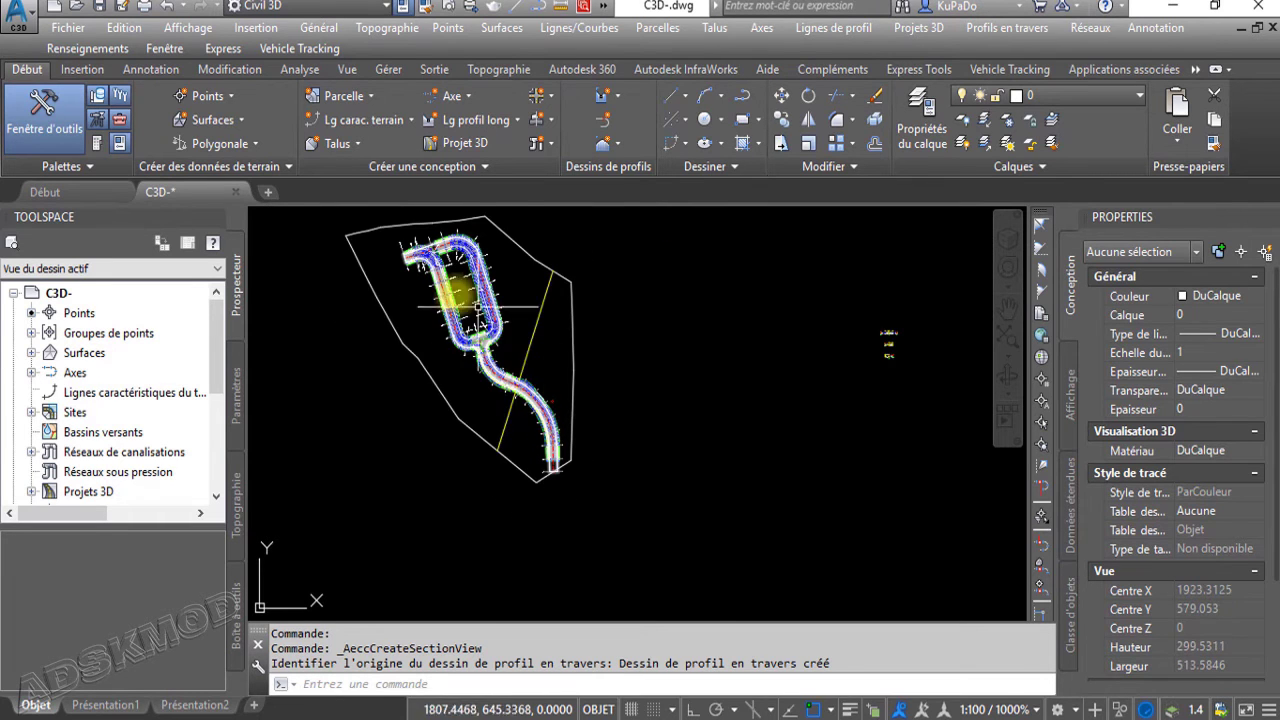
scroll(452, 292, "up", 6)
mouse_move(445, 346)
middle_mouse_down()
mouse_move(500, 431)
mouse_move(519, 380)
mouse_move(491, 309)
middle_mouse_up()
scroll(604, 493, "up", 5)
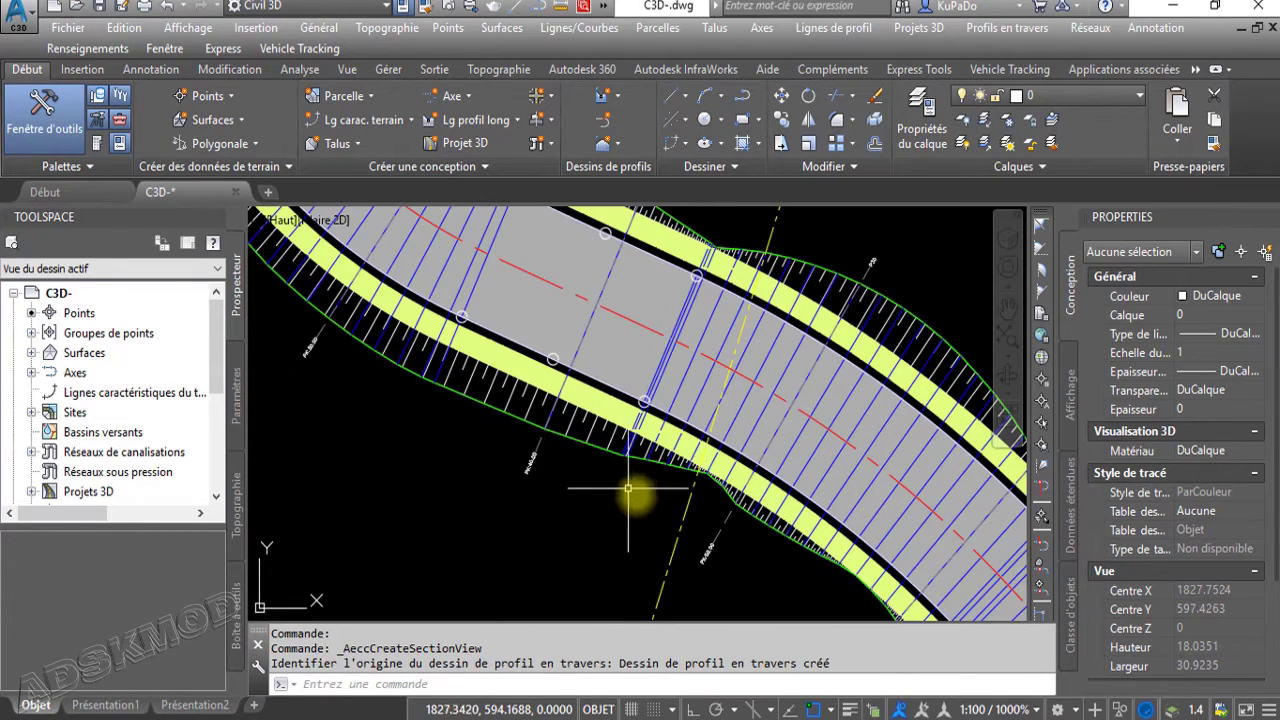
scroll(541, 462, "up", 2)
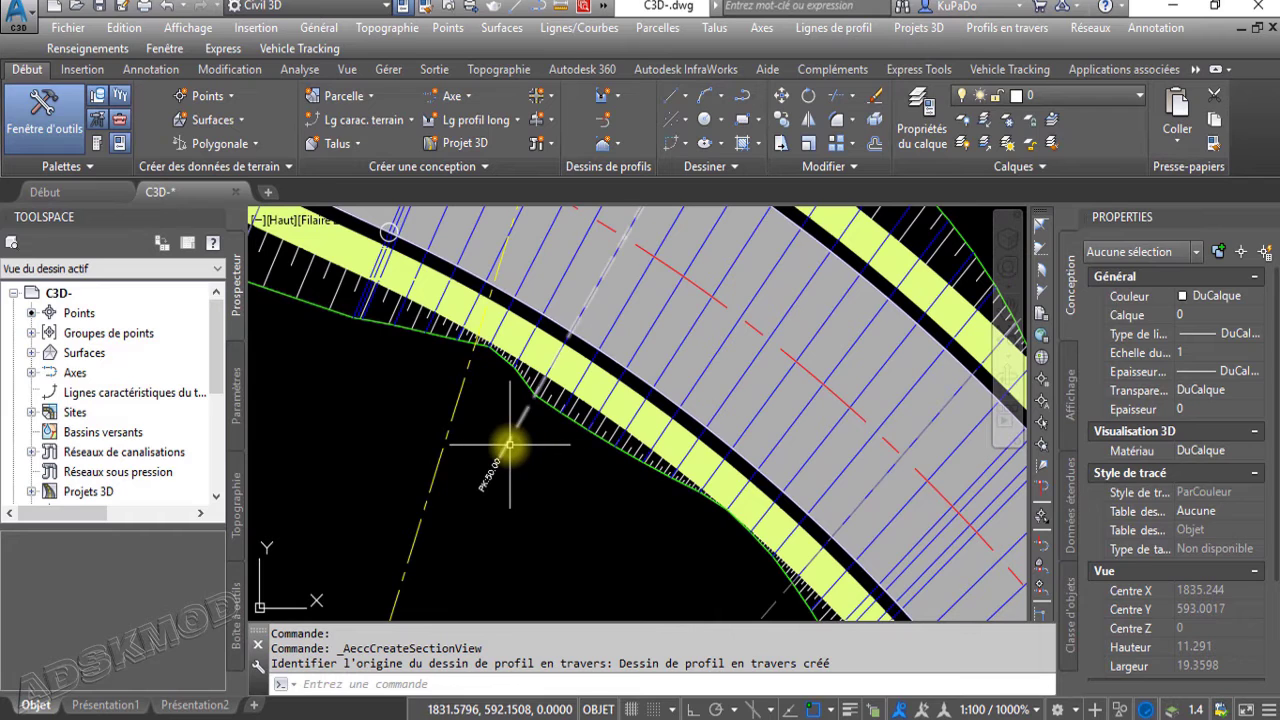
left_click(506, 446)
Start sampling additional section sources for the TAB_AxeS group using the sample line at PK 50.00
scroll(507, 466, "down", 8)
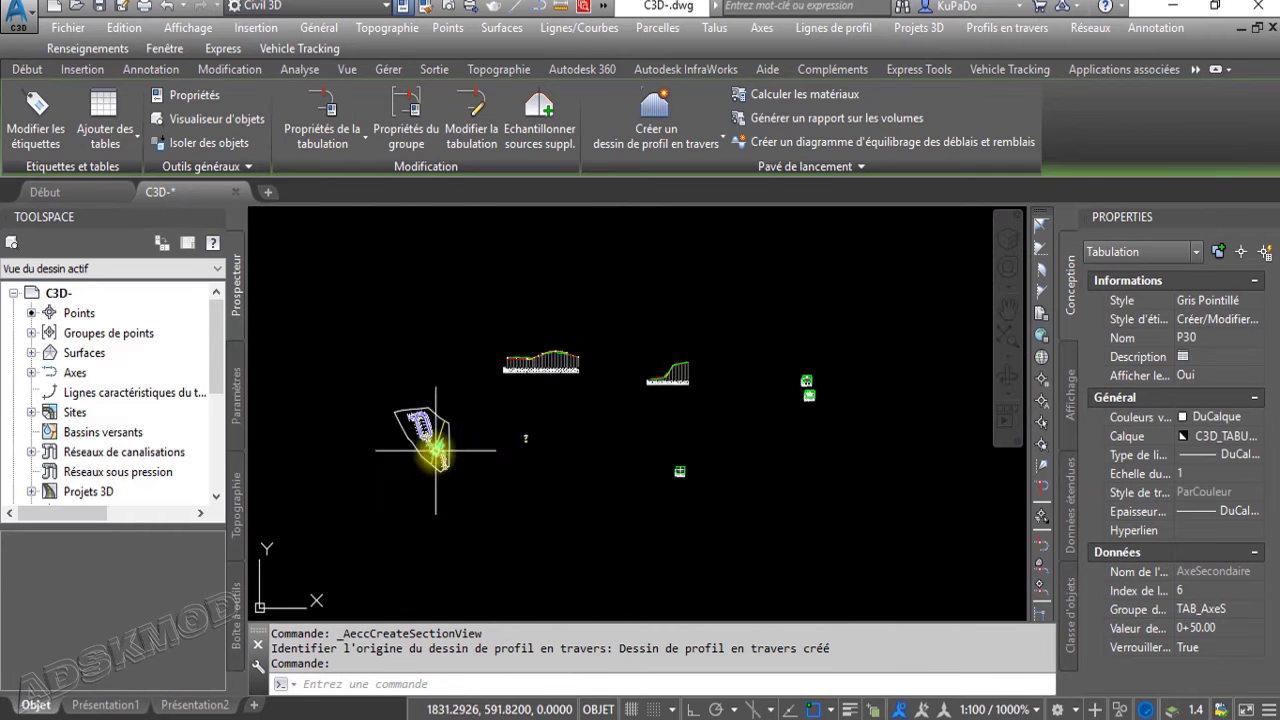
scroll(668, 490, "up", 5)
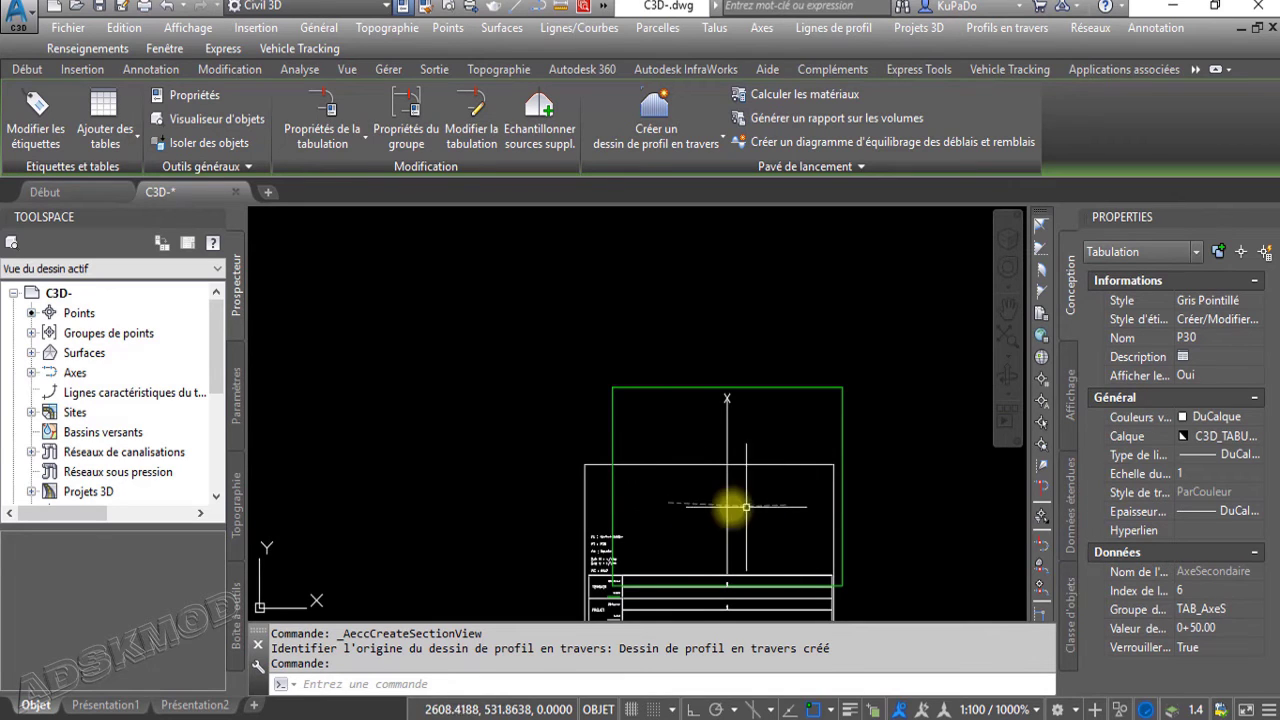
scroll(785, 509, "down", 4)
scroll(770, 509, "down", 2)
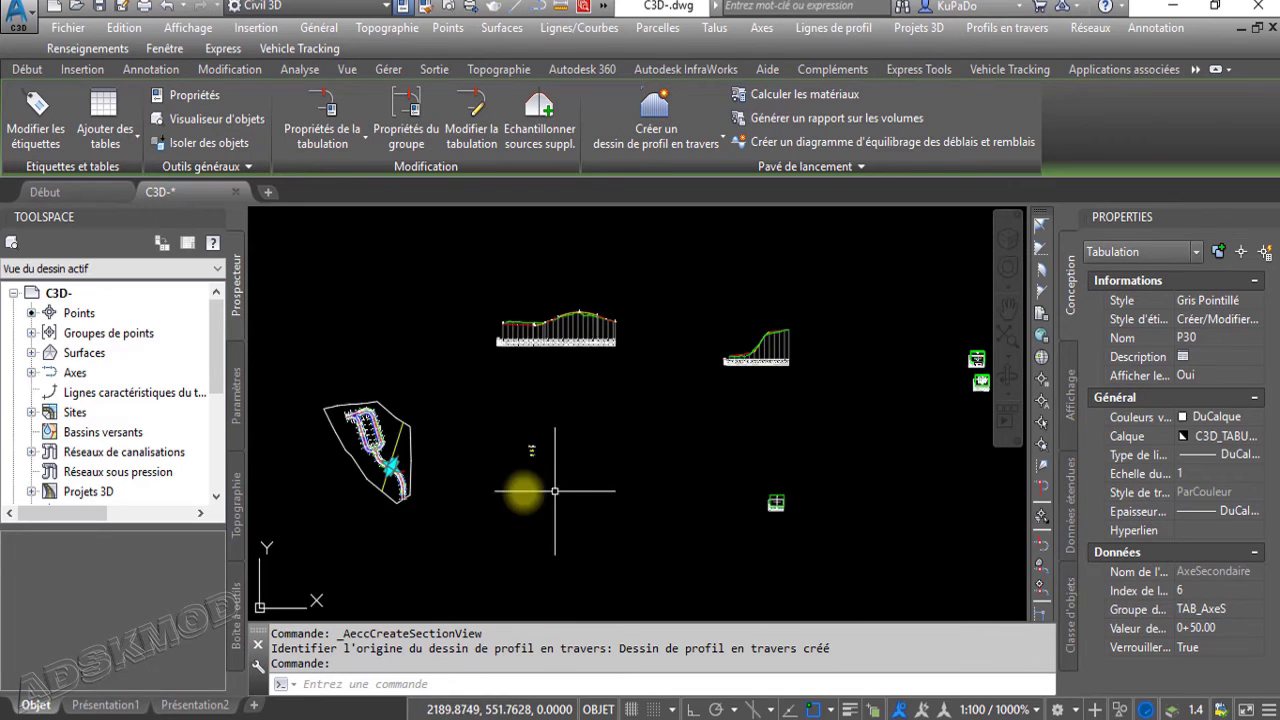
scroll(509, 440, "up", 6)
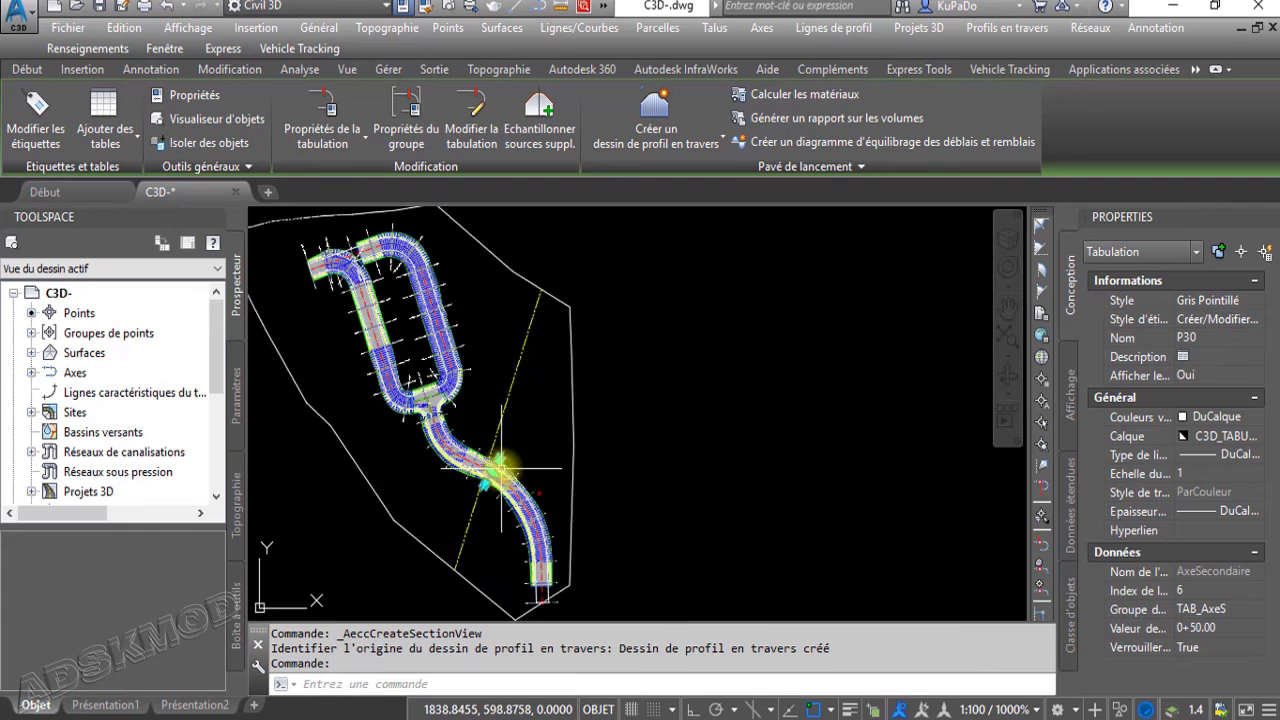
left_click(539, 115)
scroll(480, 497, "up", 5)
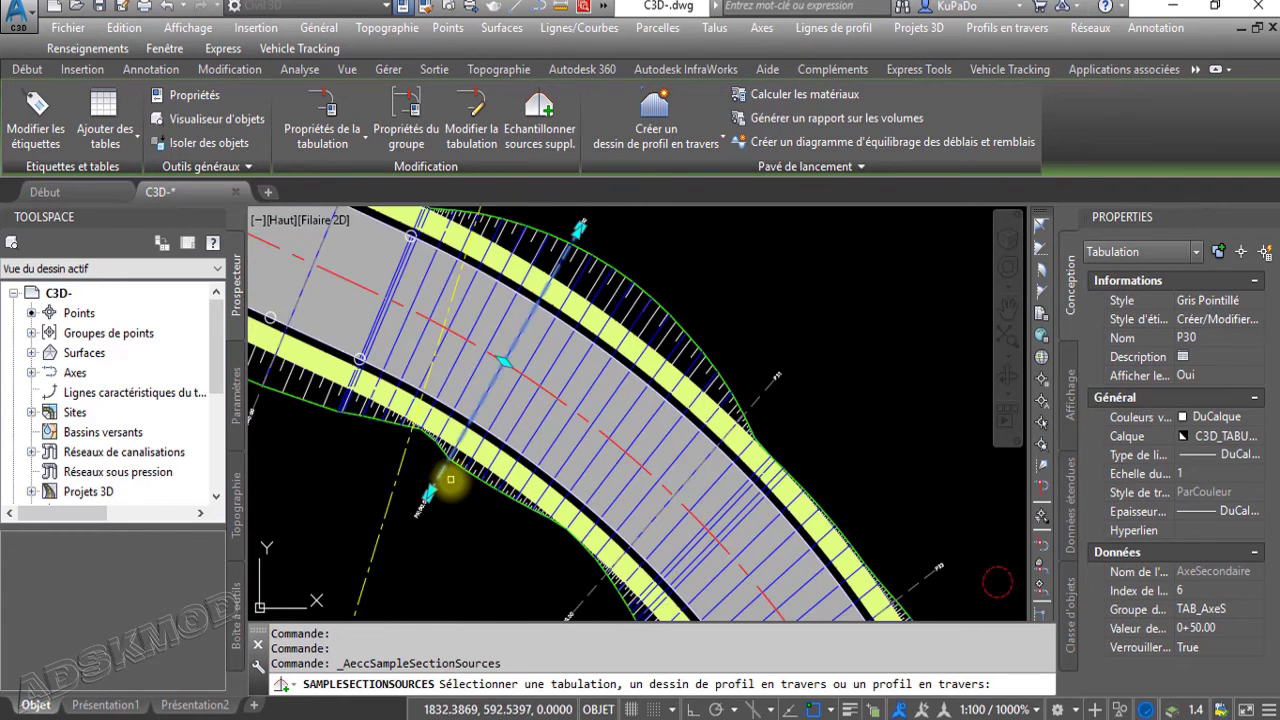
left_click(441, 474)
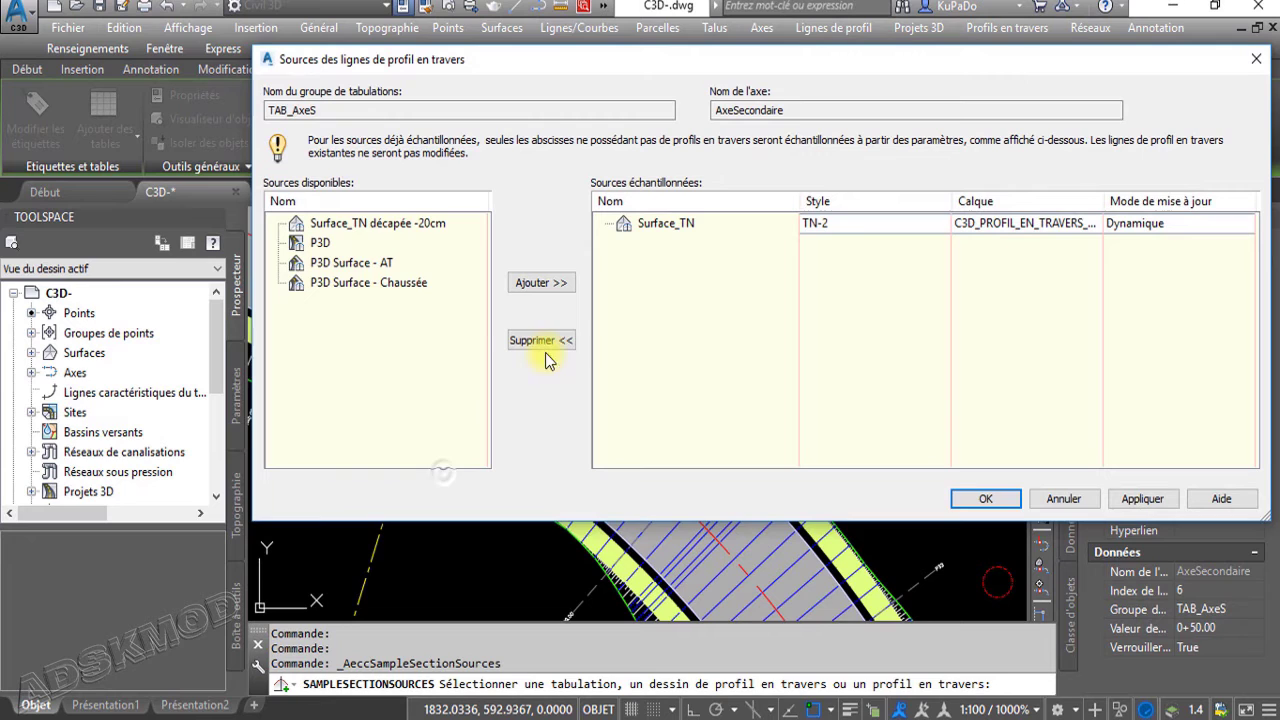
Add P3D, Surface_TN décapée -20cm and P3D Surface - Chaussée to the sampled sources
left_click(340, 246)
left_click(540, 283)
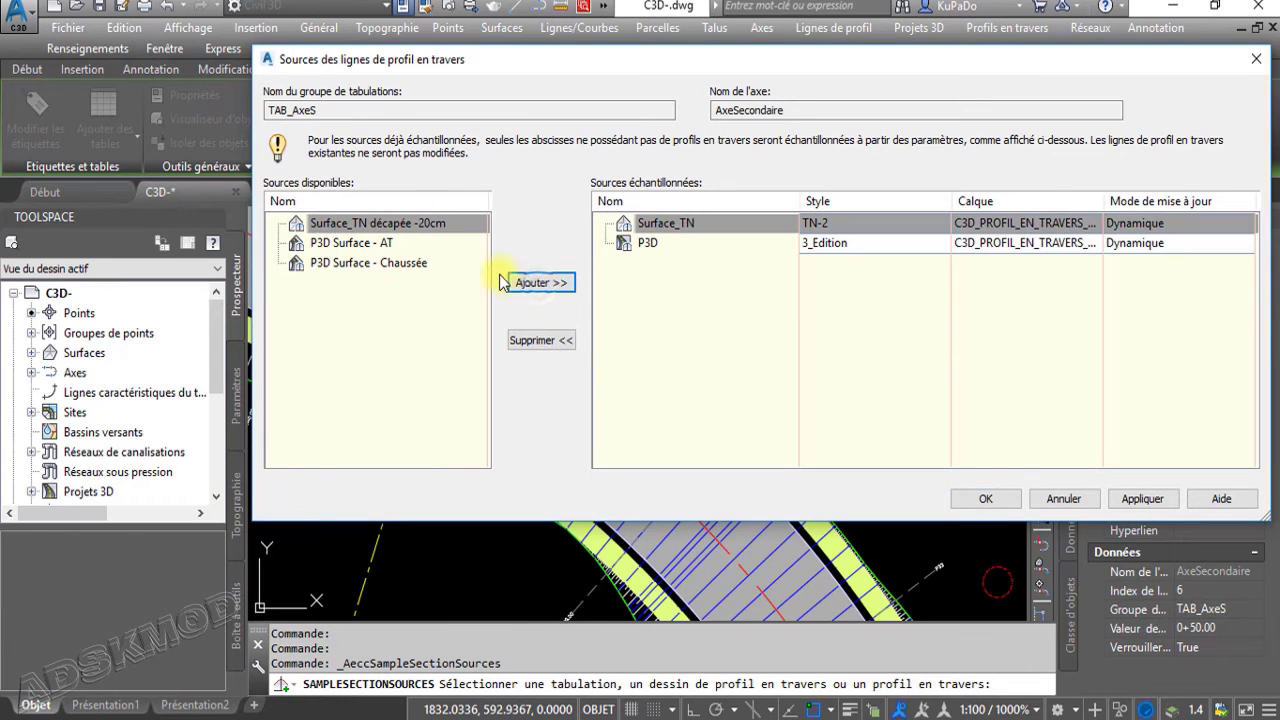
left_click(512, 285)
left_click(364, 248)
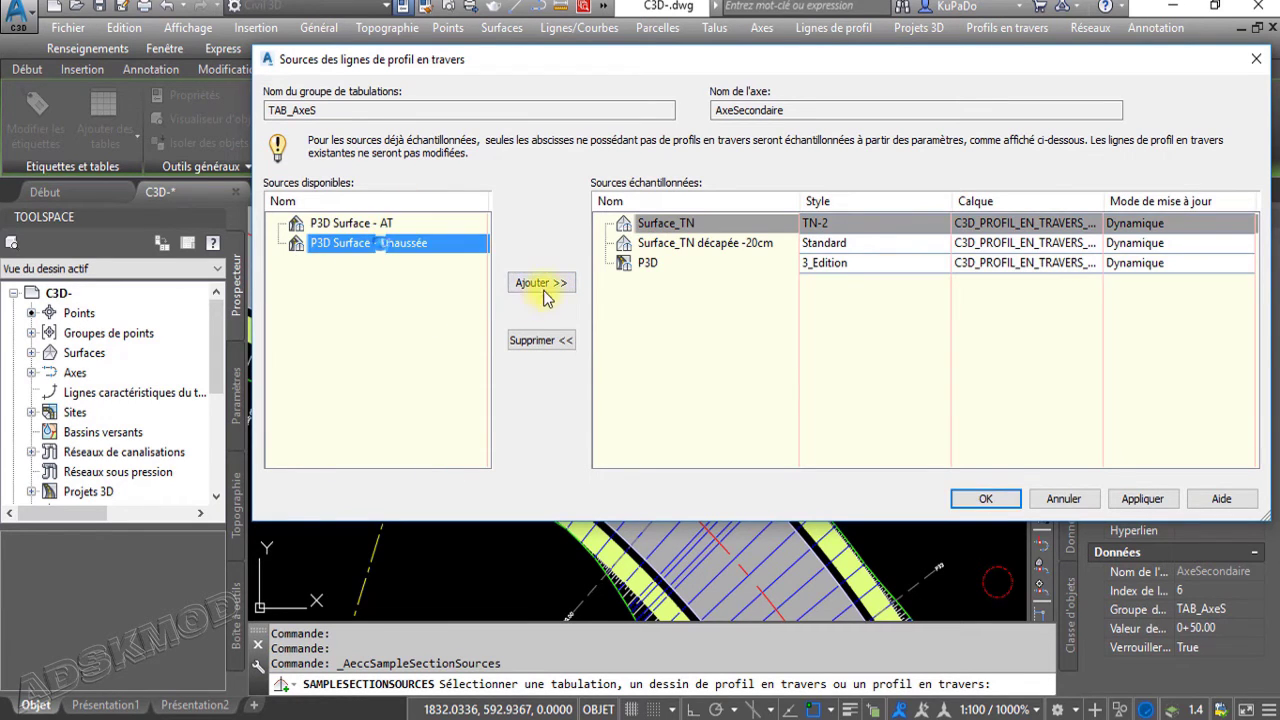
left_click(537, 284)
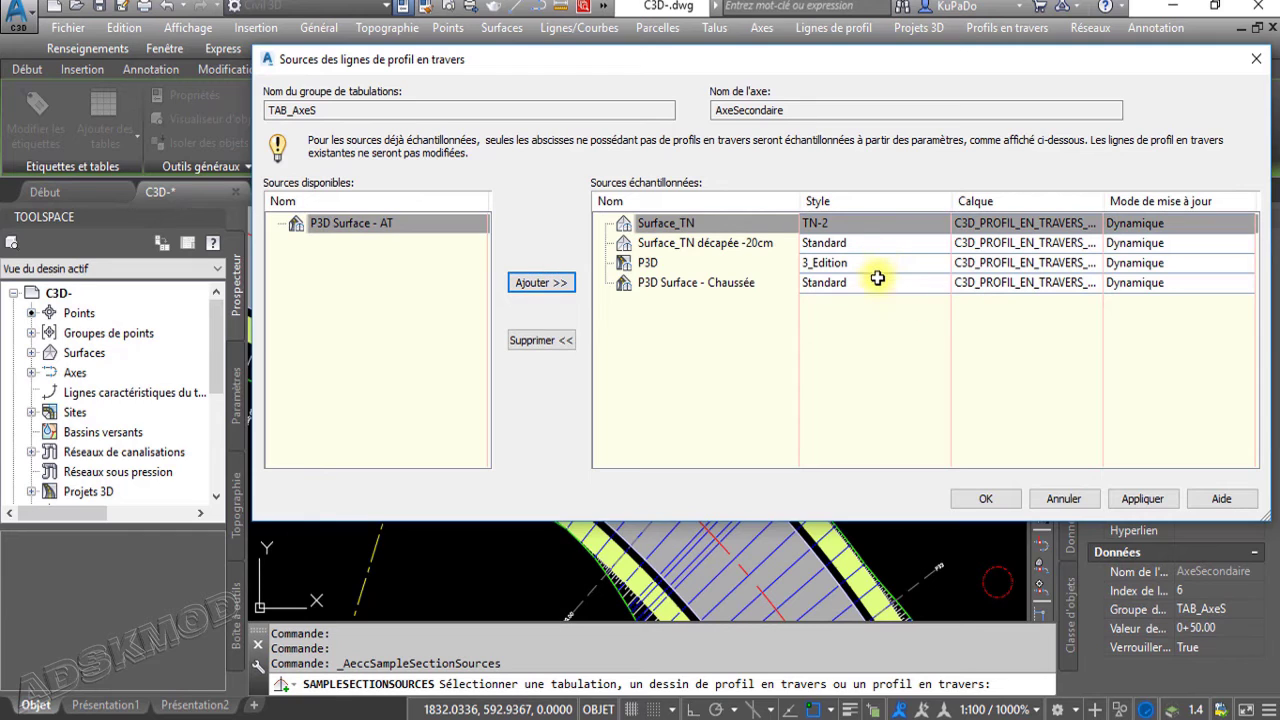
Set the section style of Surface_TN décapée -20cm to TN
left_click(836, 244)
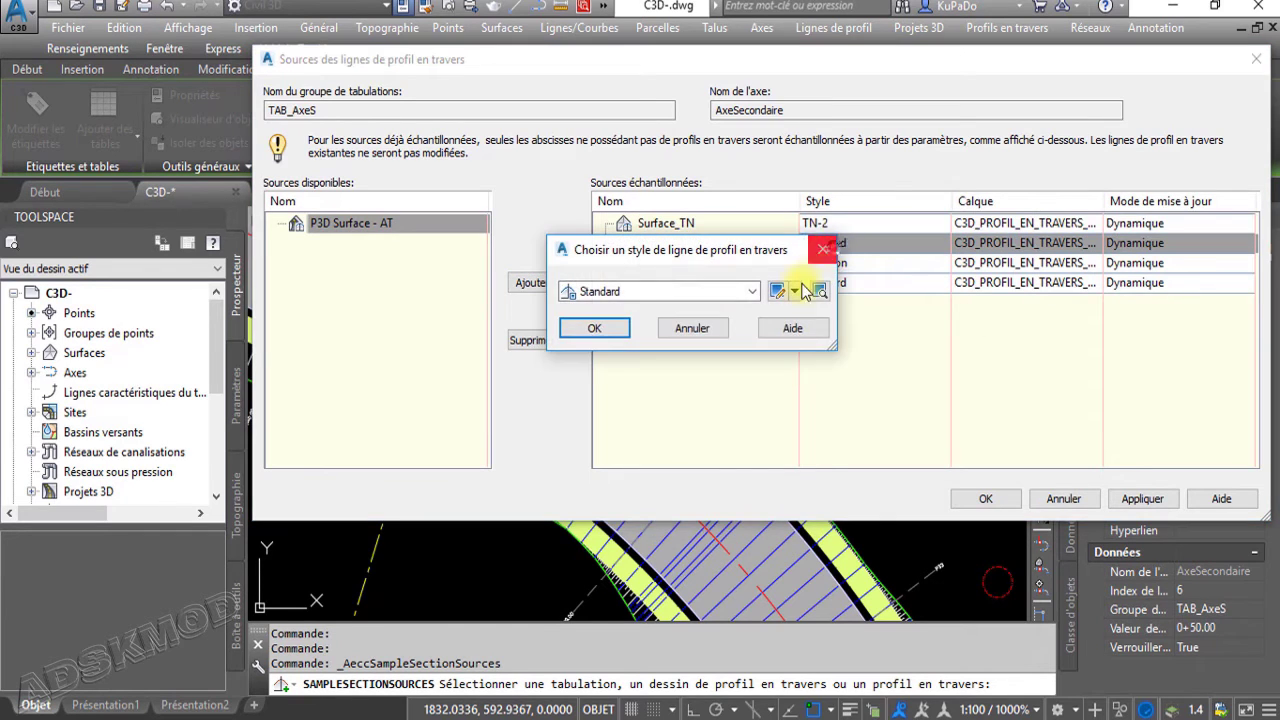
left_click(709, 291)
left_click(605, 502)
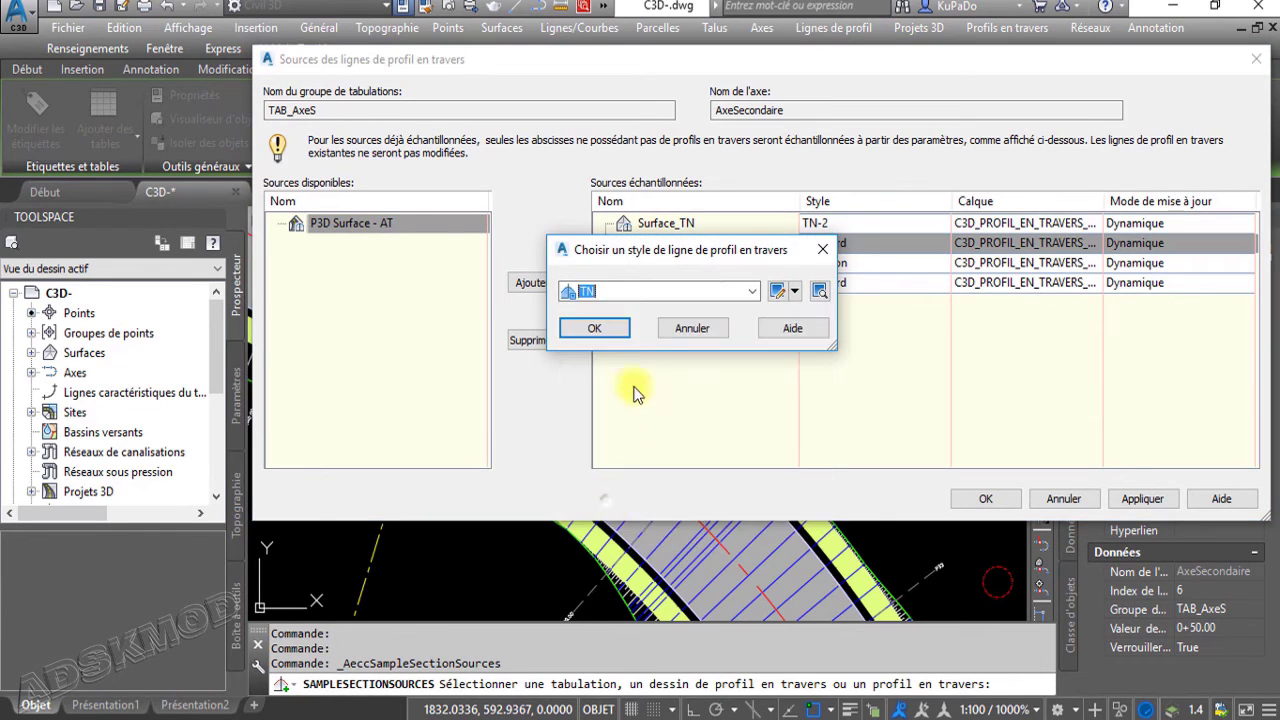
left_click(594, 329)
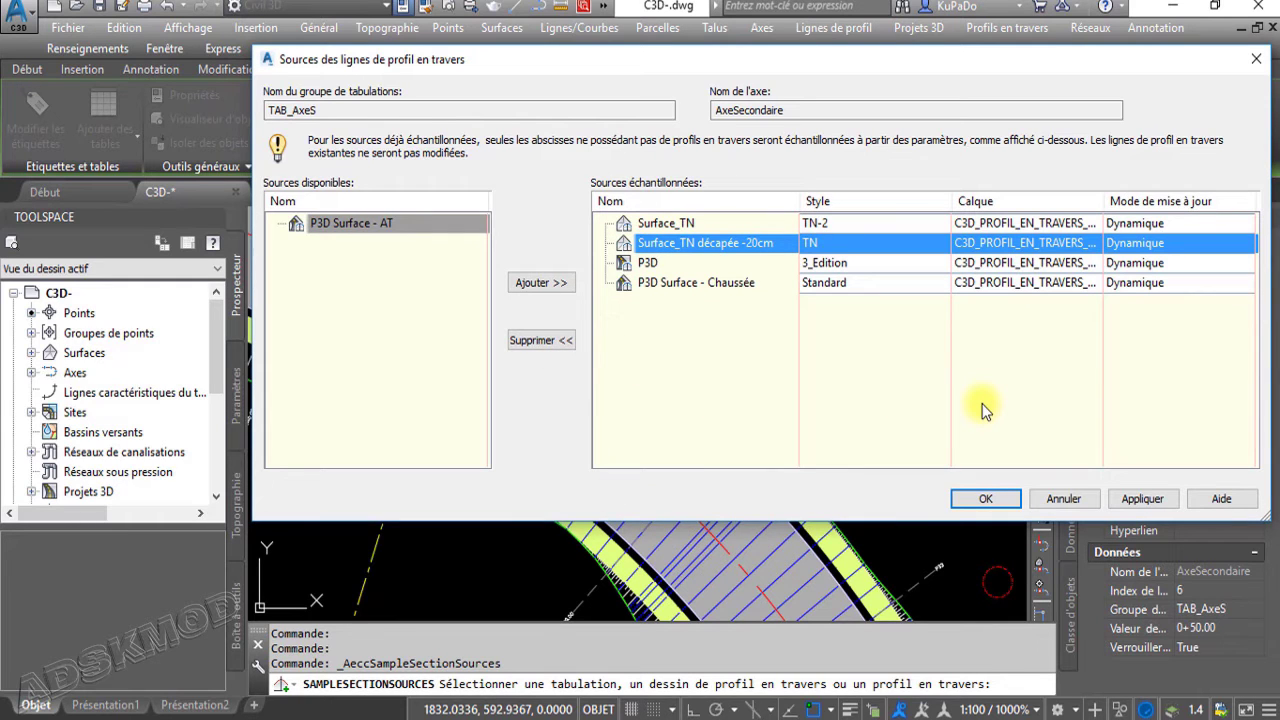
Set the section style of P3D Surface - Chaussée to _Aucun Affichage and accept the section sources
left_click(855, 285)
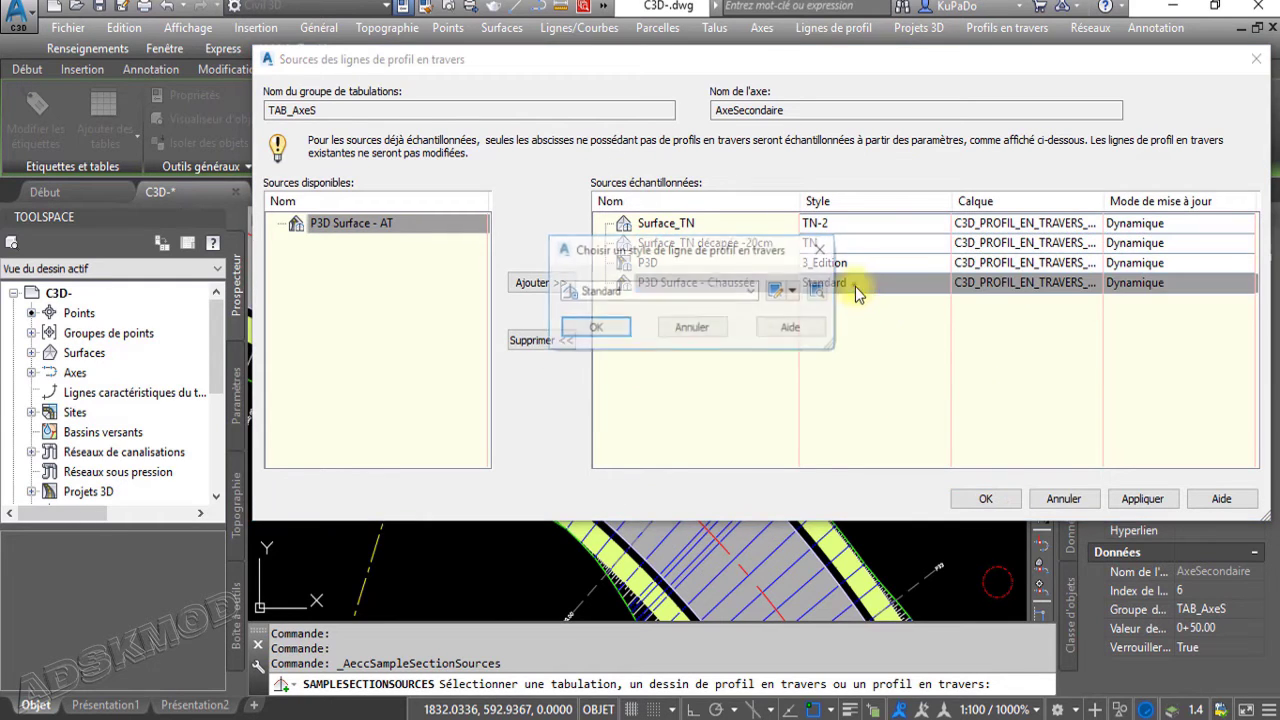
left_click(704, 292)
left_click(615, 308)
left_click(617, 334)
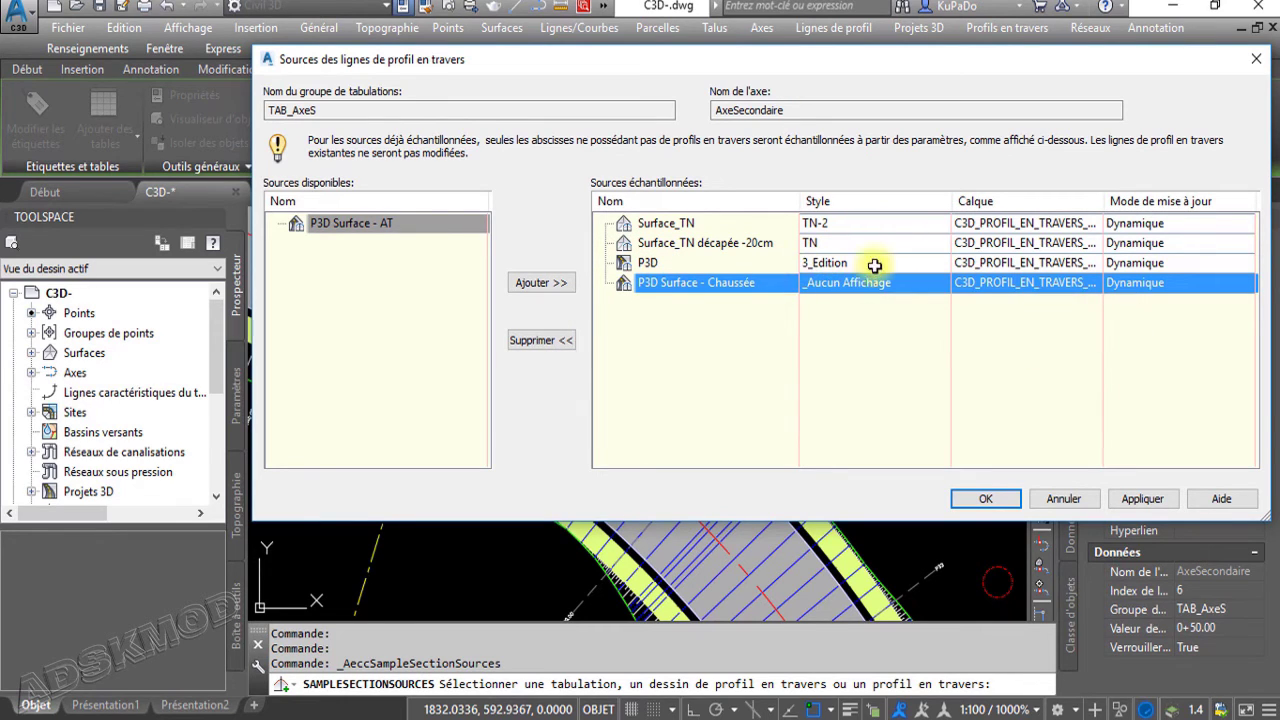
left_click(975, 498)
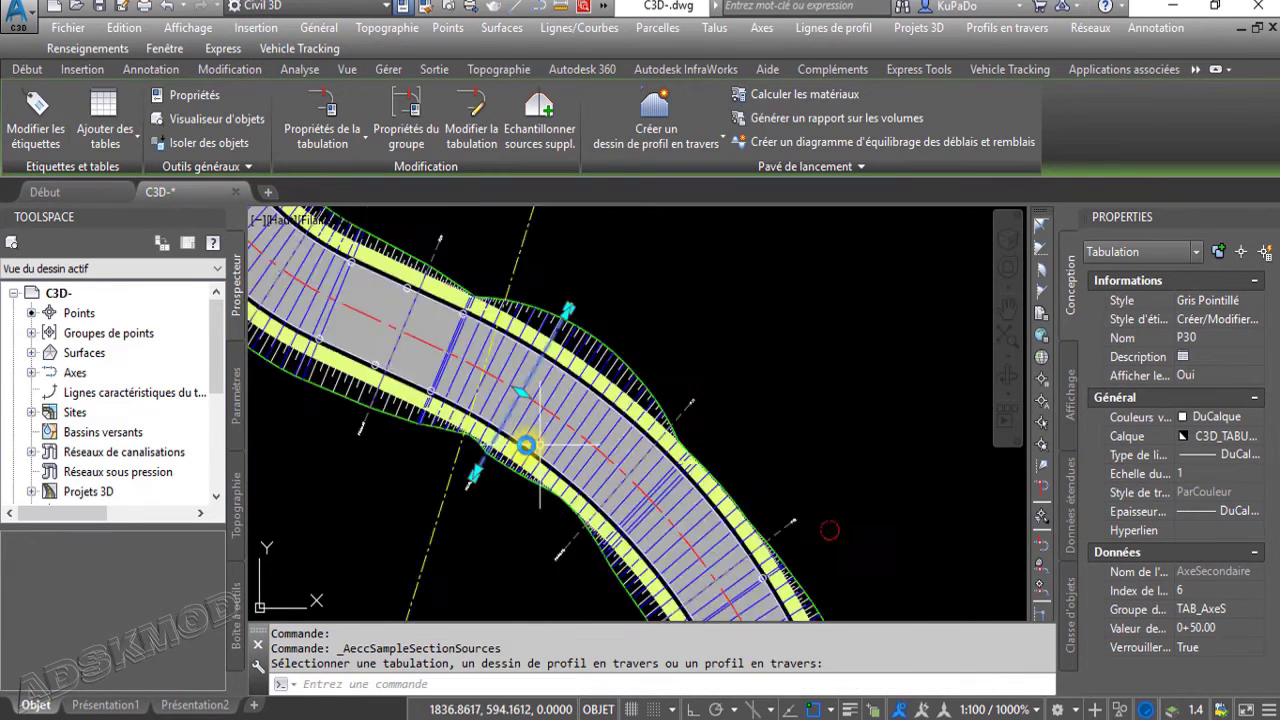
Open the view group properties of the AxeSecondaire section view at P30
scroll(540, 445, "down", 6)
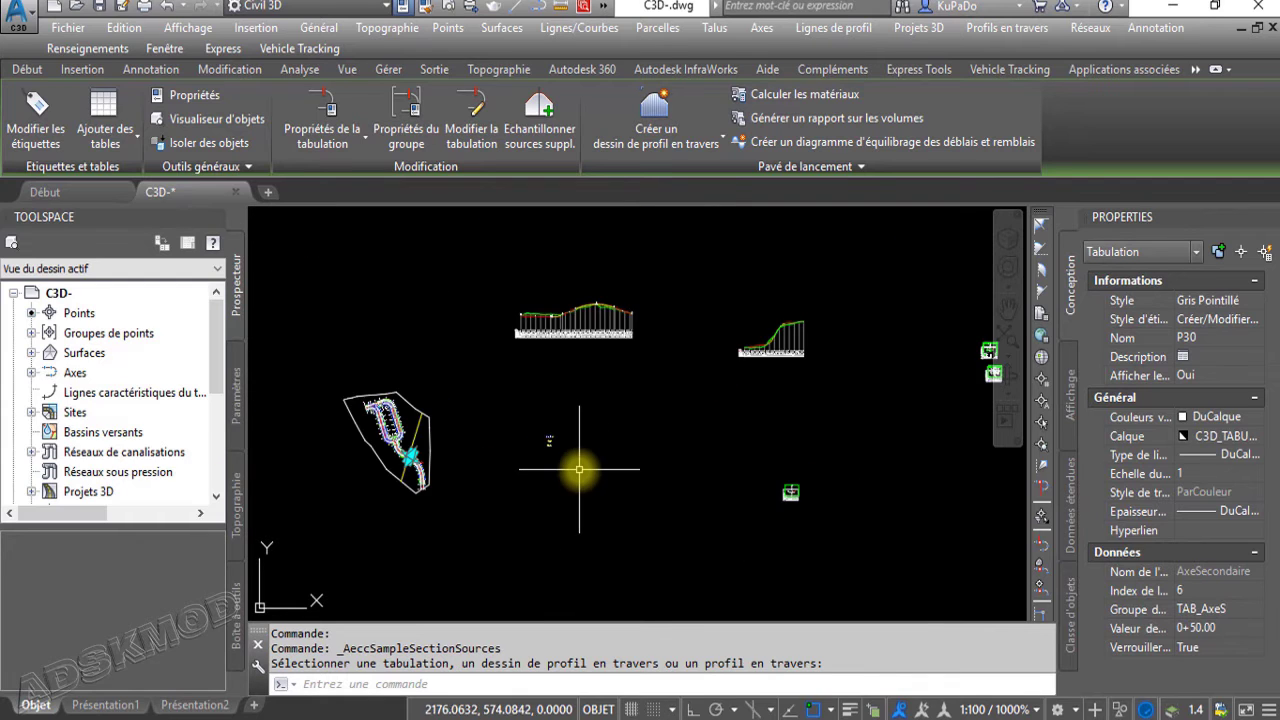
scroll(790, 494, "up", 6)
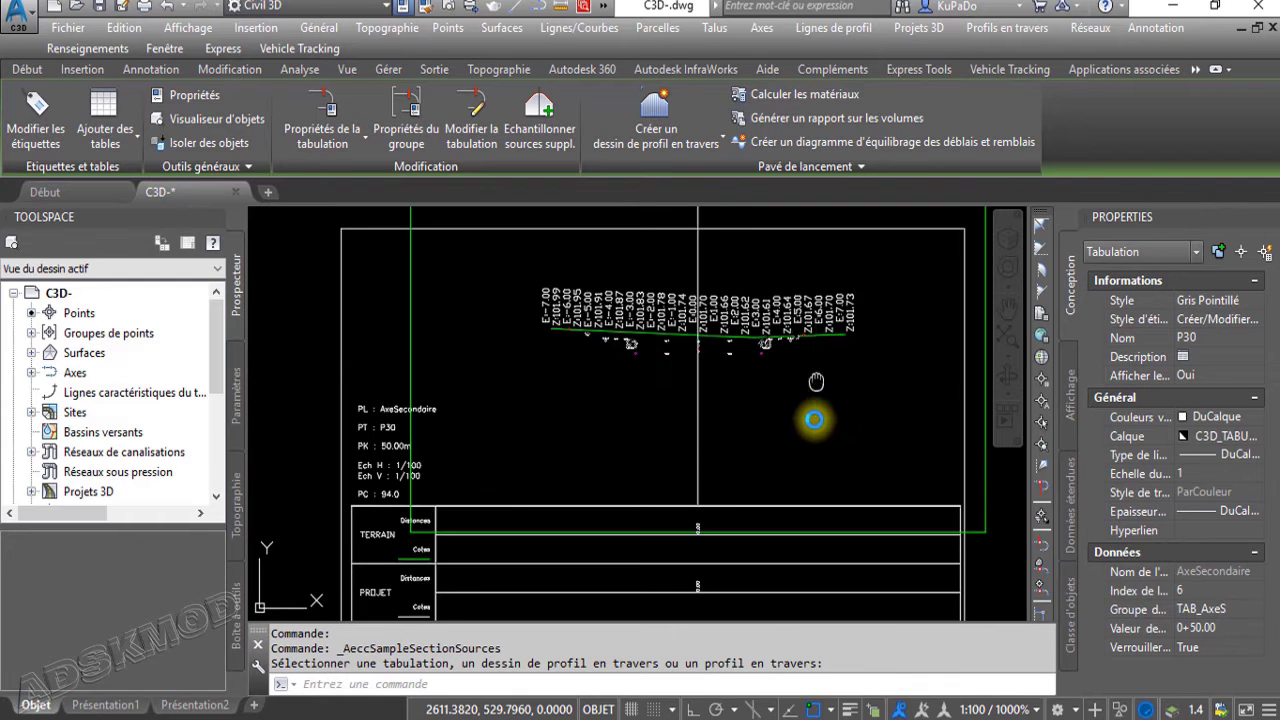
mouse_move(816, 382)
middle_mouse_down()
mouse_move(820, 465)
mouse_move(792, 447)
mouse_move(795, 404)
middle_mouse_up()
scroll(798, 452, "down", 2)
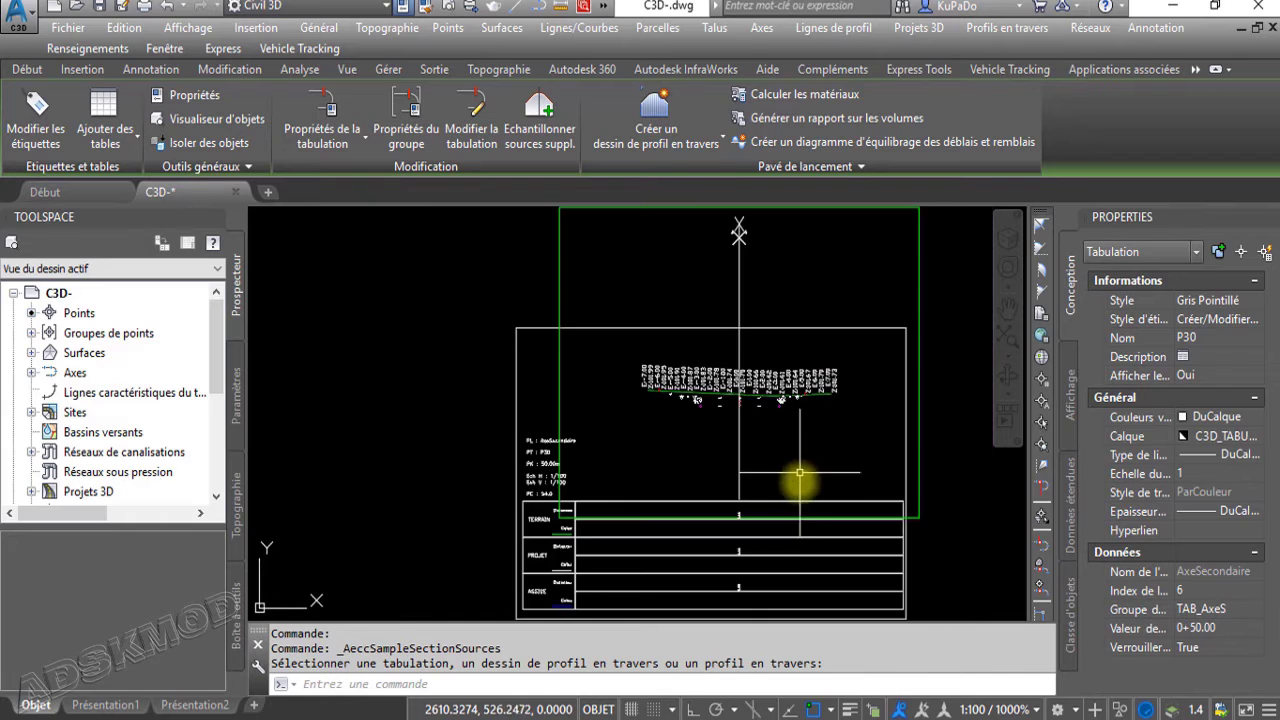
key("Escape")
left_click(799, 503)
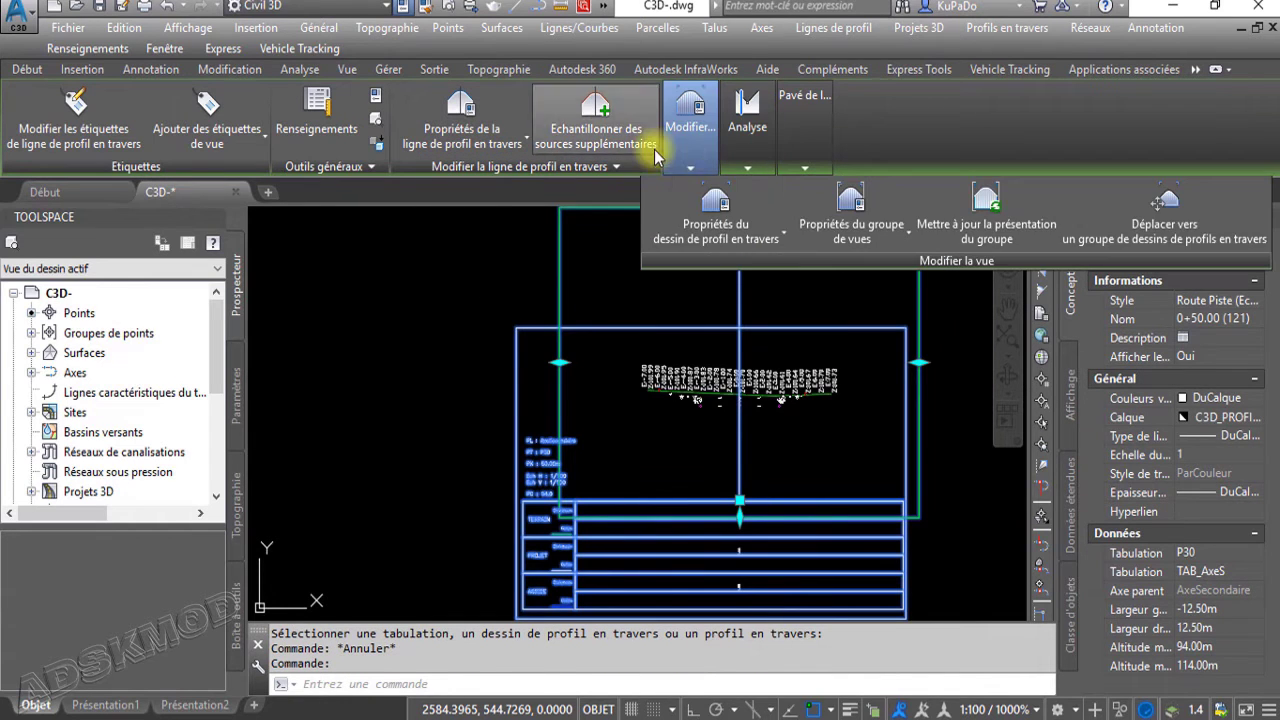
left_click(797, 196)
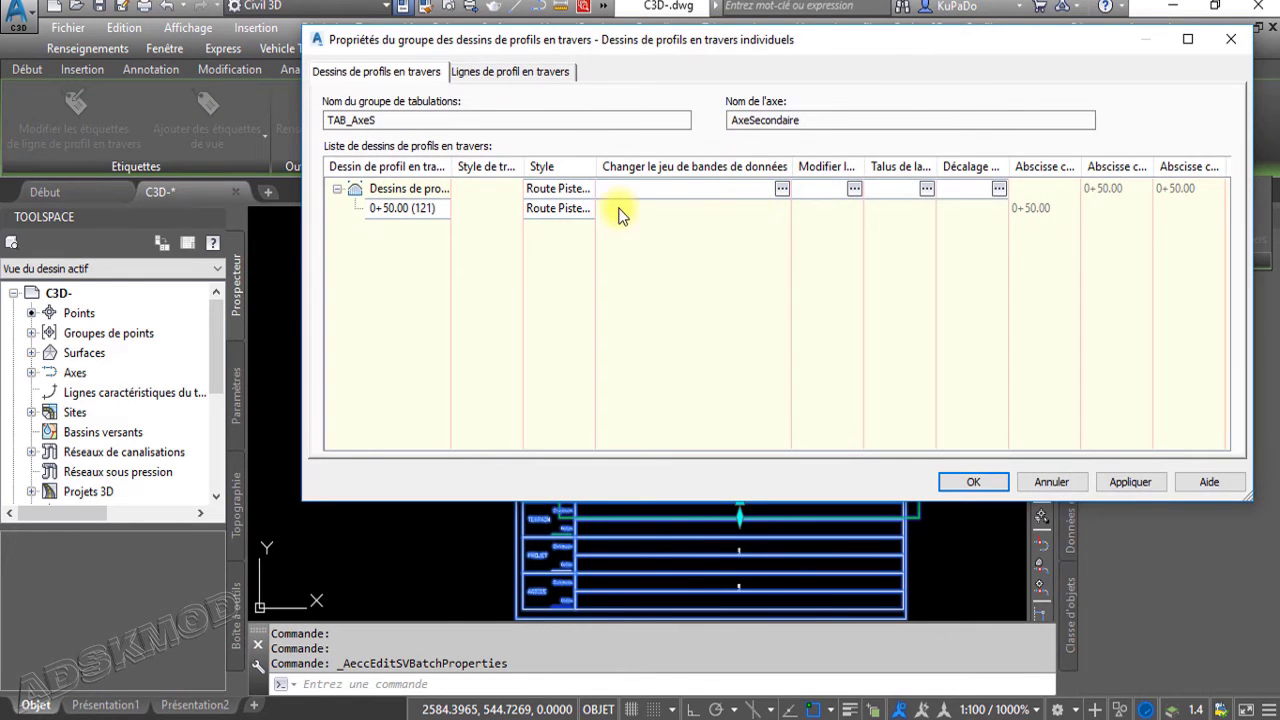
Set the label sets of the Surface_TN and Surface_TN décapée -20cm section lines to _Aucun Affichage
left_click(505, 73)
left_click(822, 145)
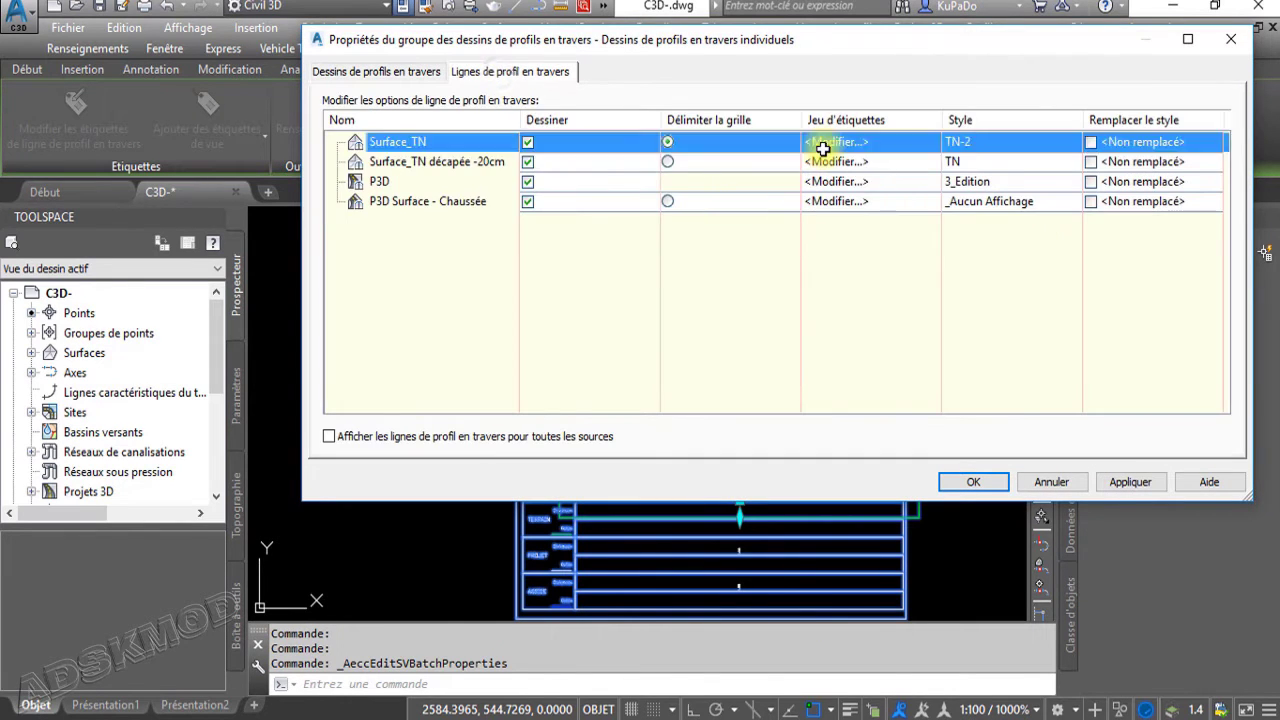
left_click(712, 290)
left_click(641, 318)
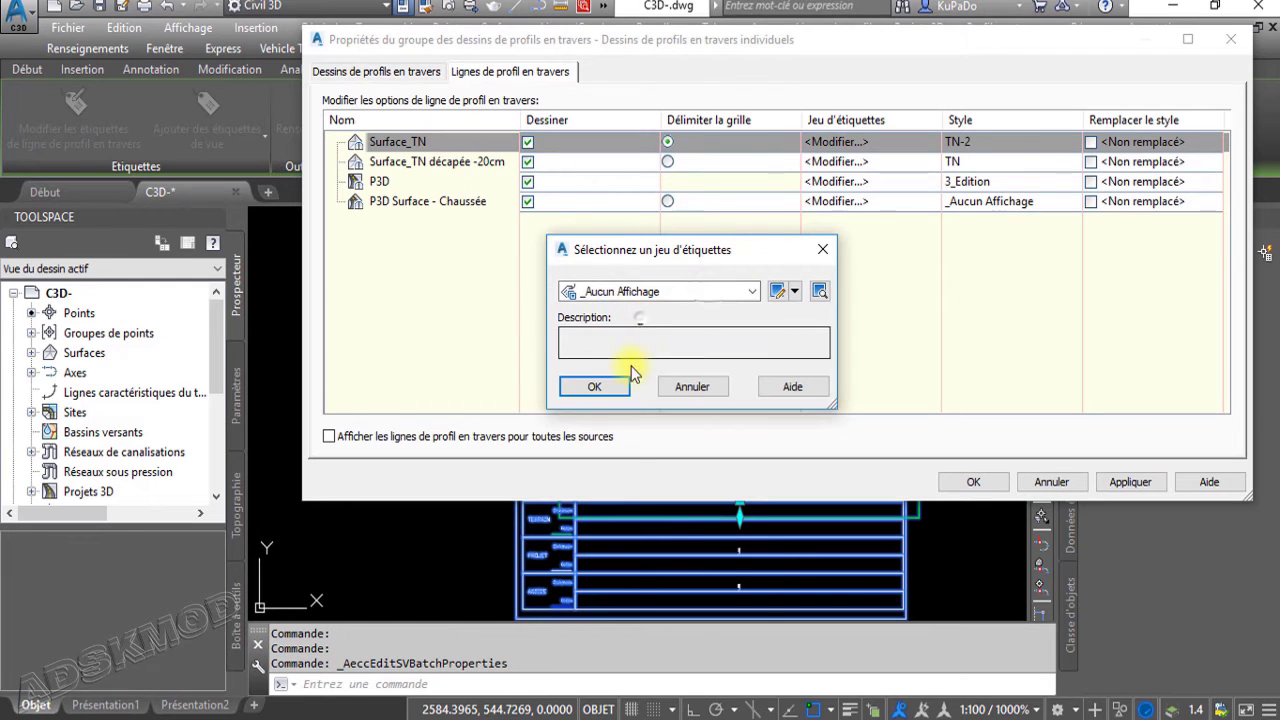
left_click(605, 381)
left_click(828, 163)
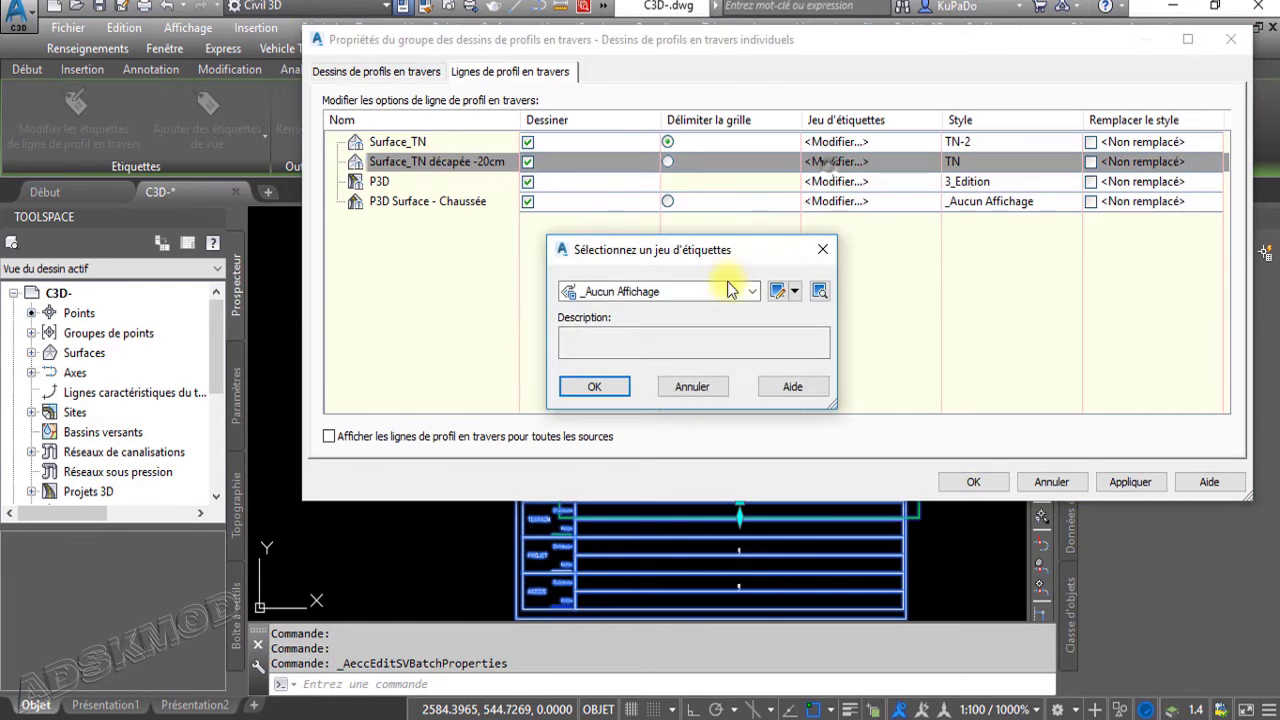
left_click(686, 291)
left_click(653, 310)
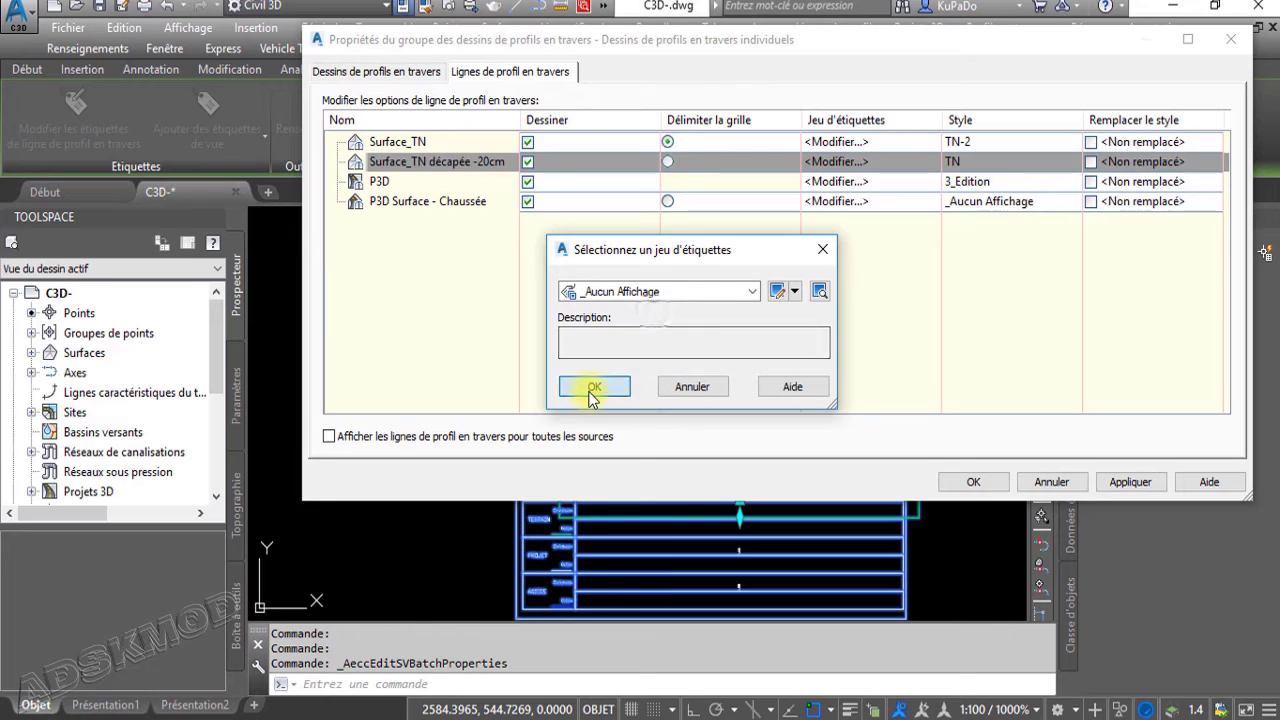
left_click(594, 386)
Set the label sets of P3D and P3D Surface - Chaussée to _Aucun Affichage and apply the changes to the section view
left_click(833, 181)
left_click(663, 292)
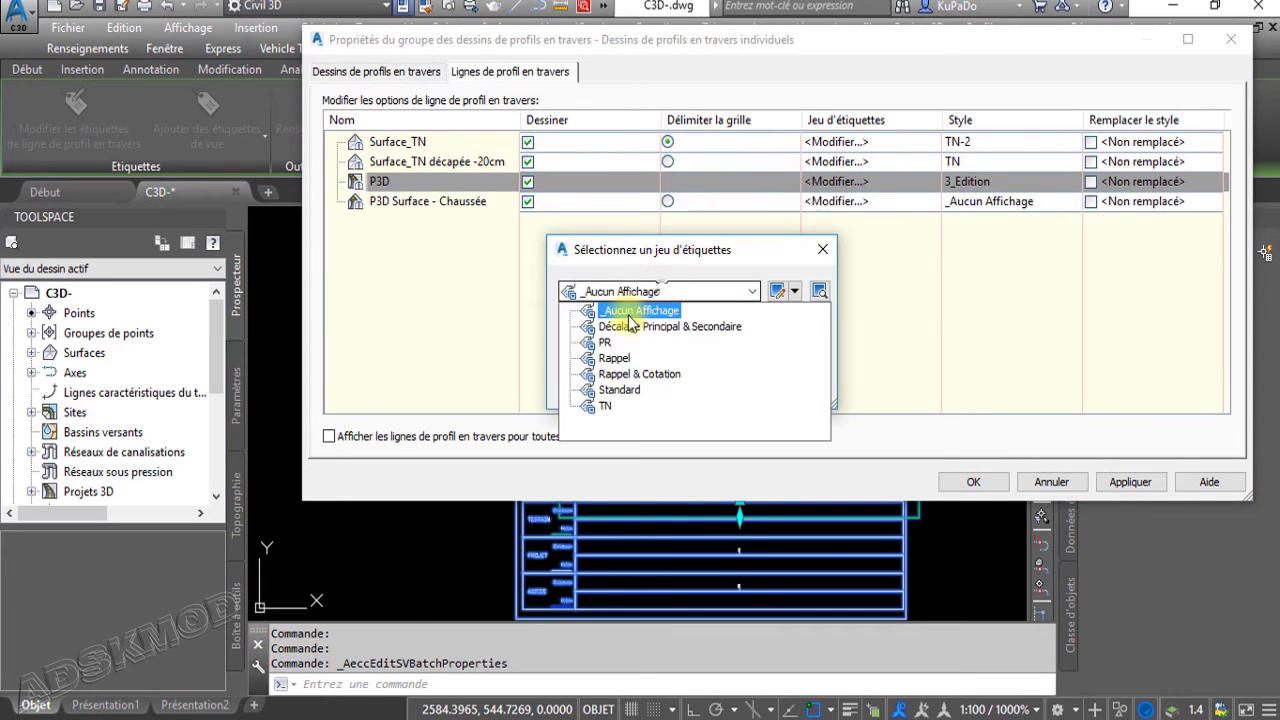
left_click(605, 312)
left_click(598, 383)
left_click(809, 200)
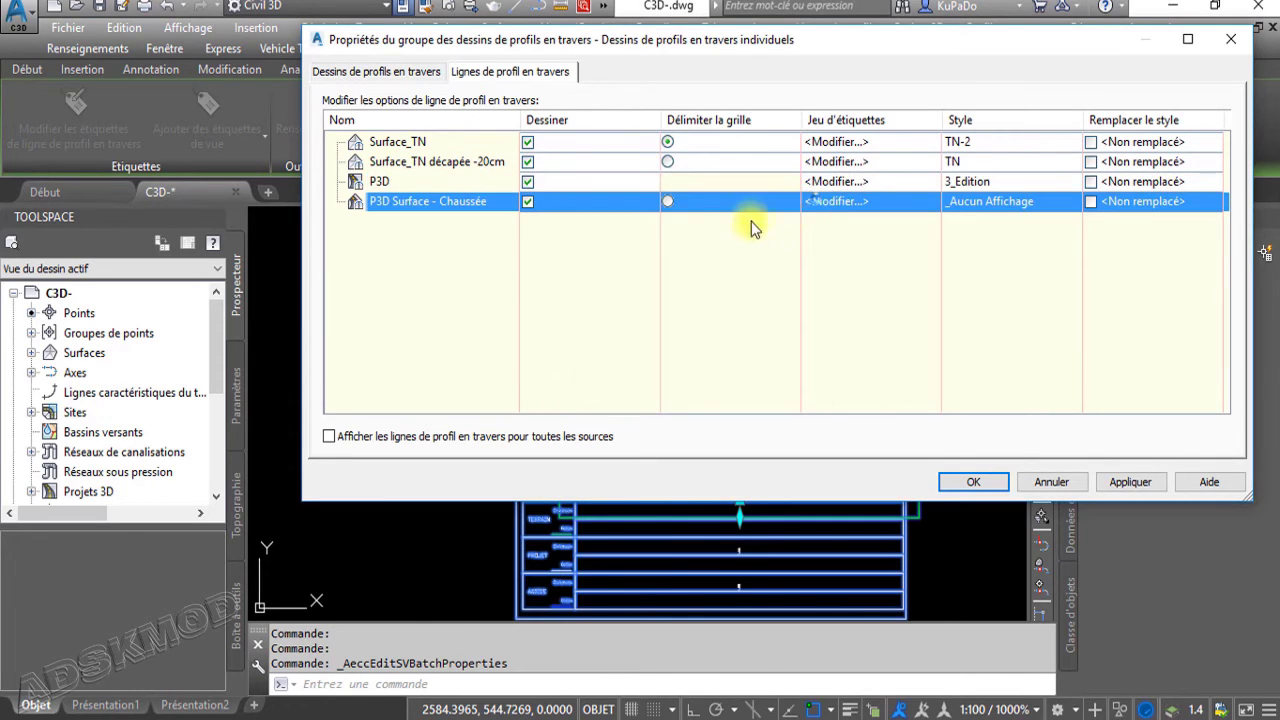
left_click(895, 200)
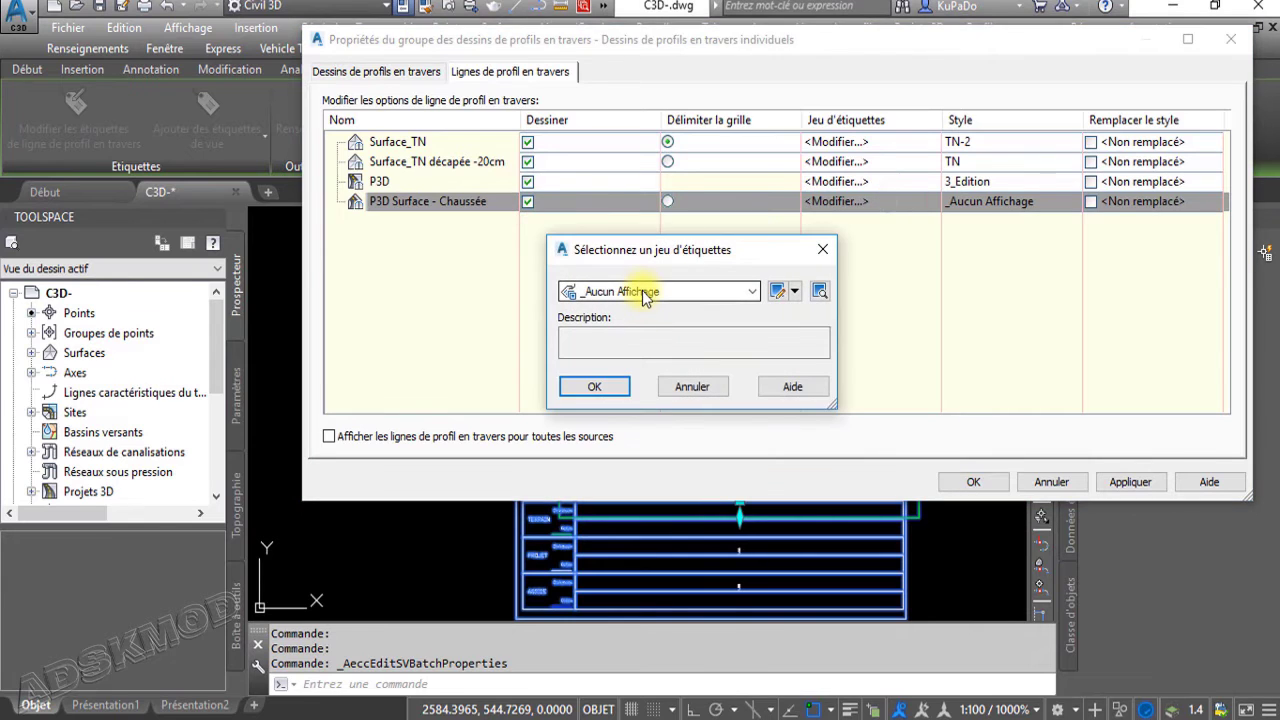
left_click(598, 387)
left_click(1140, 482)
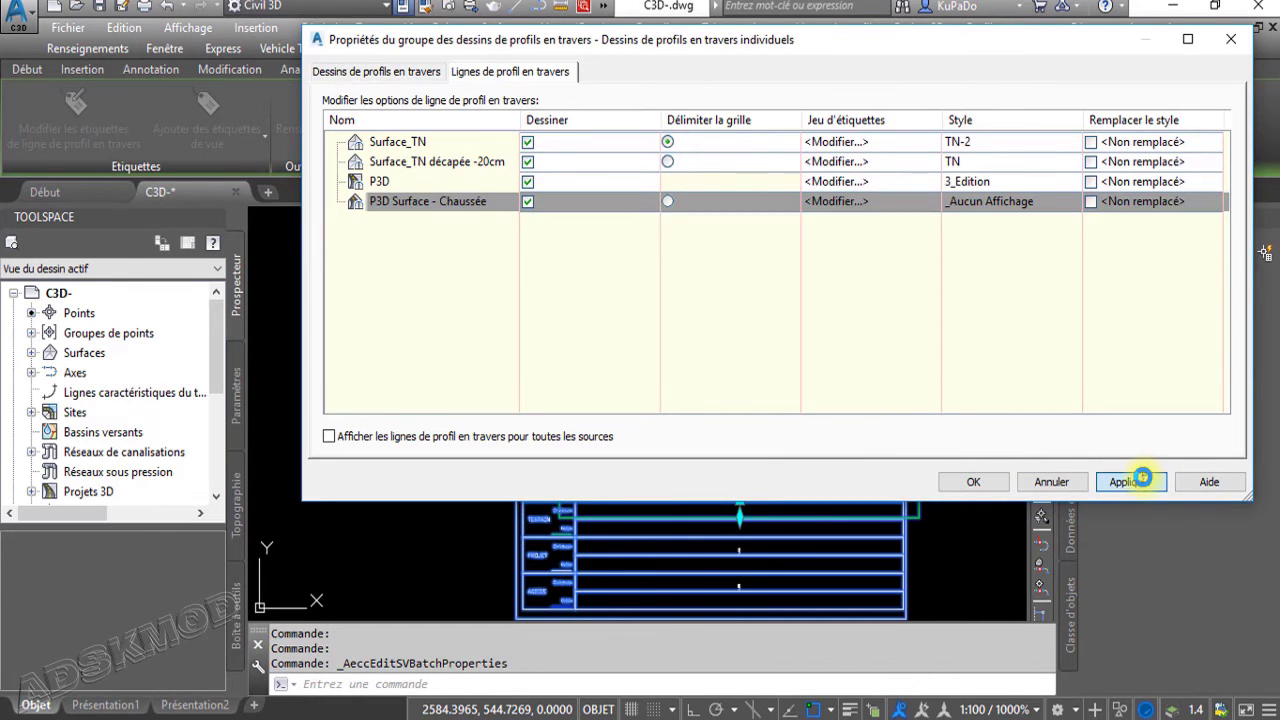
mouse_move(986, 48)
left_mouse_down()
mouse_move(706, 352)
mouse_move(668, 533)
left_mouse_up()
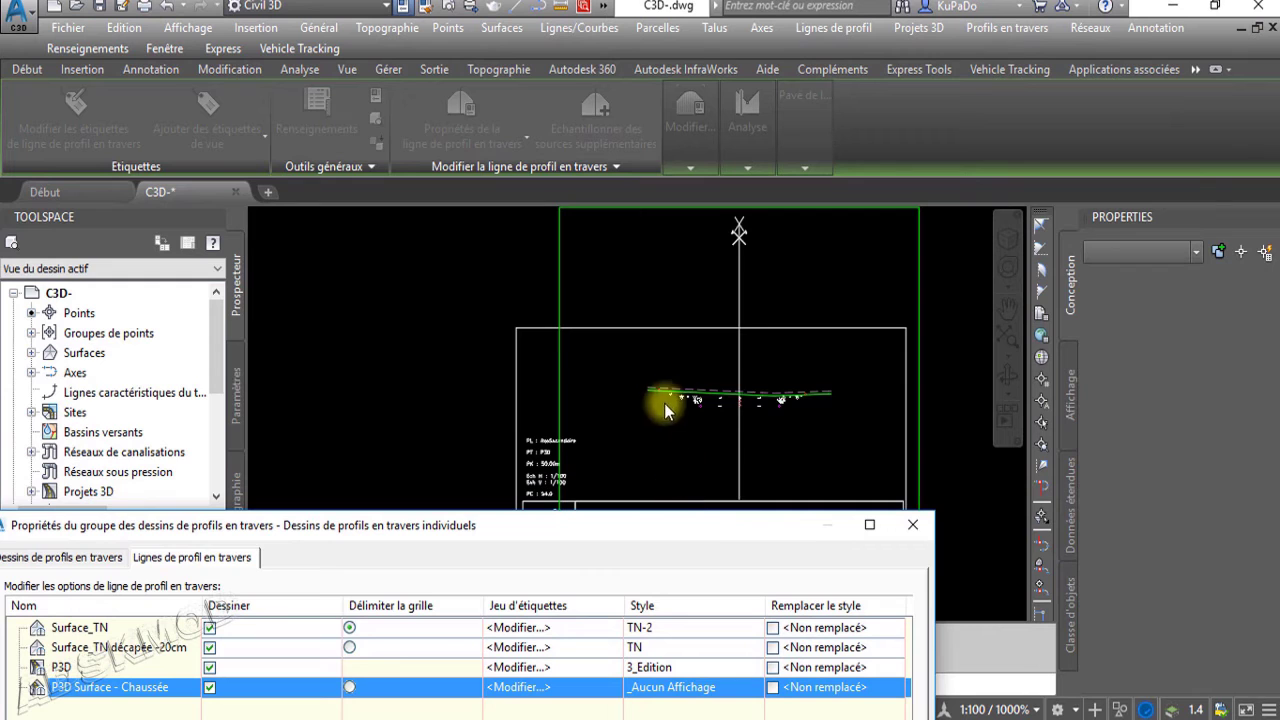
Set the code set style of P3D to 2_Profils en travers in the section view group properties and accept the change
left_click(912, 527)
scroll(700, 408, "up", 5)
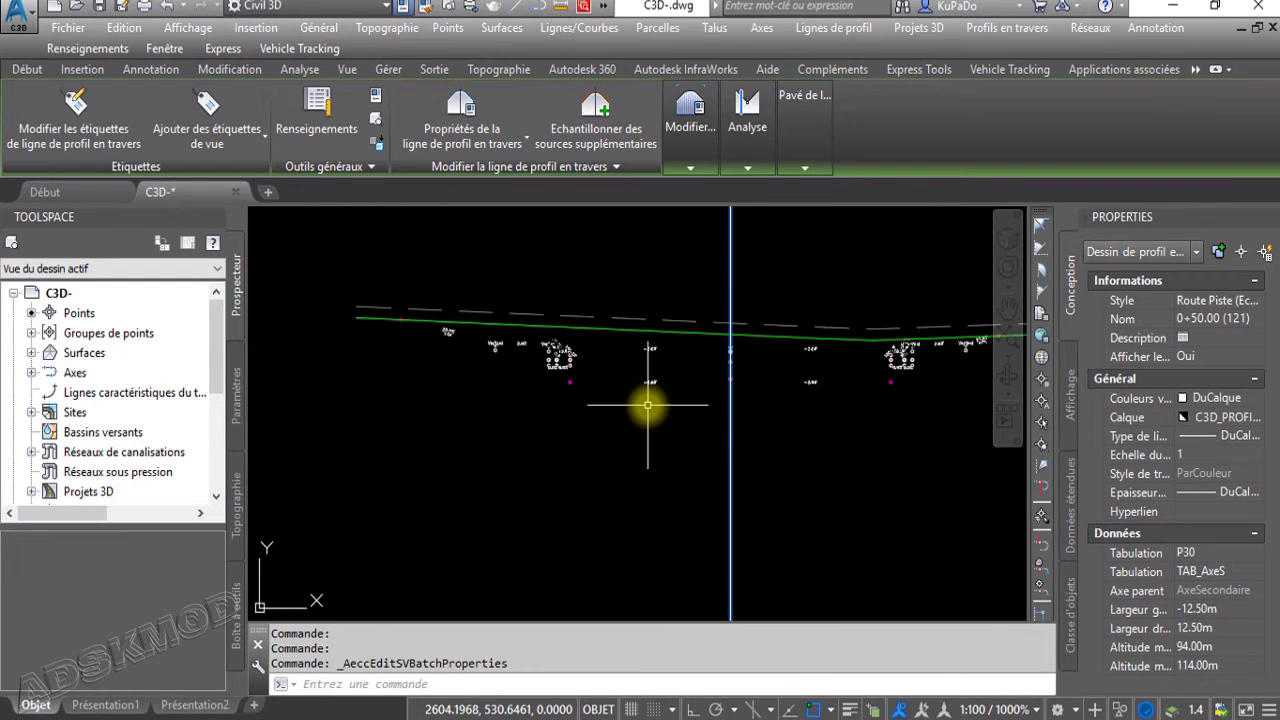
scroll(449, 320, "up", 2)
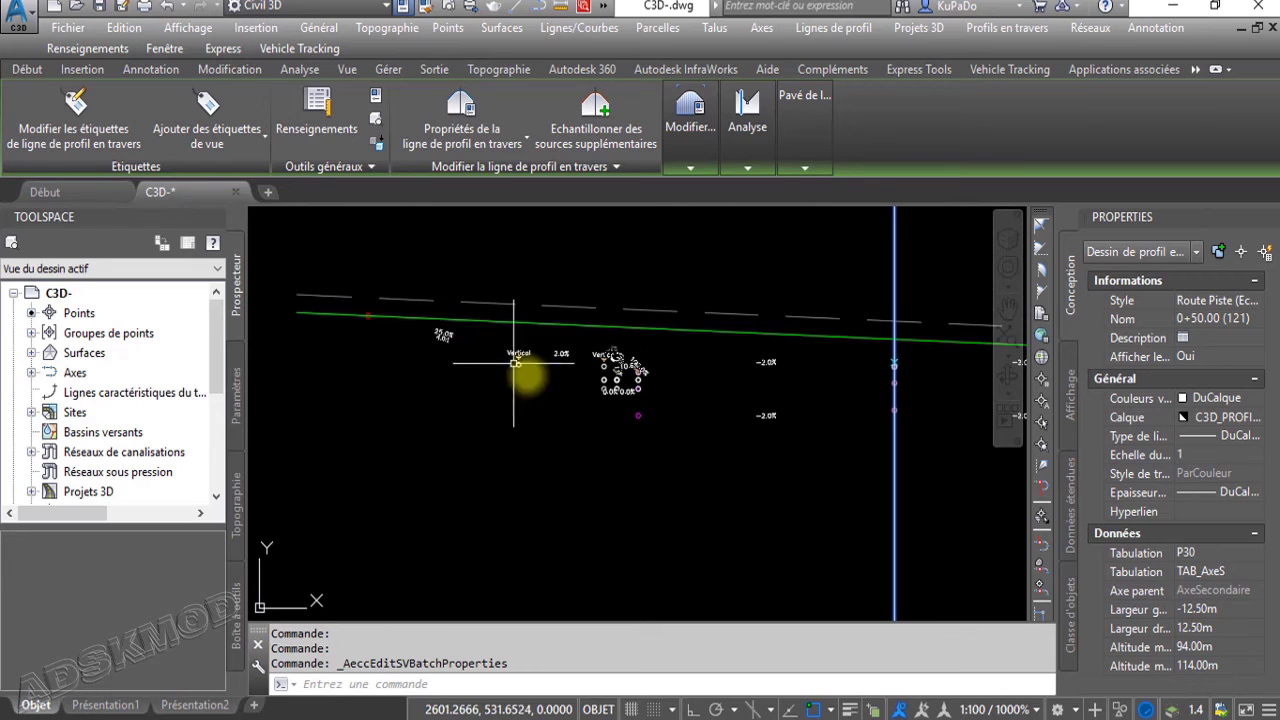
scroll(514, 363, "down", 4)
middle_click_drag(920, 423, 778, 398)
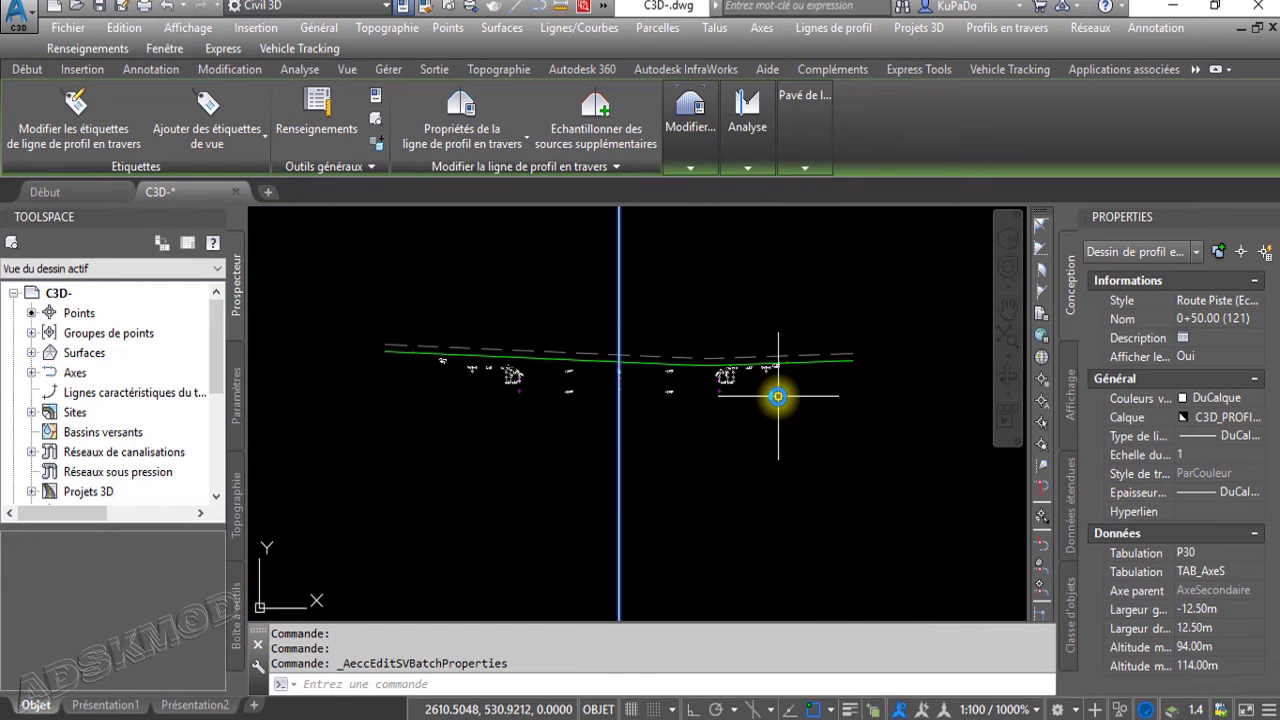
left_click(690, 112)
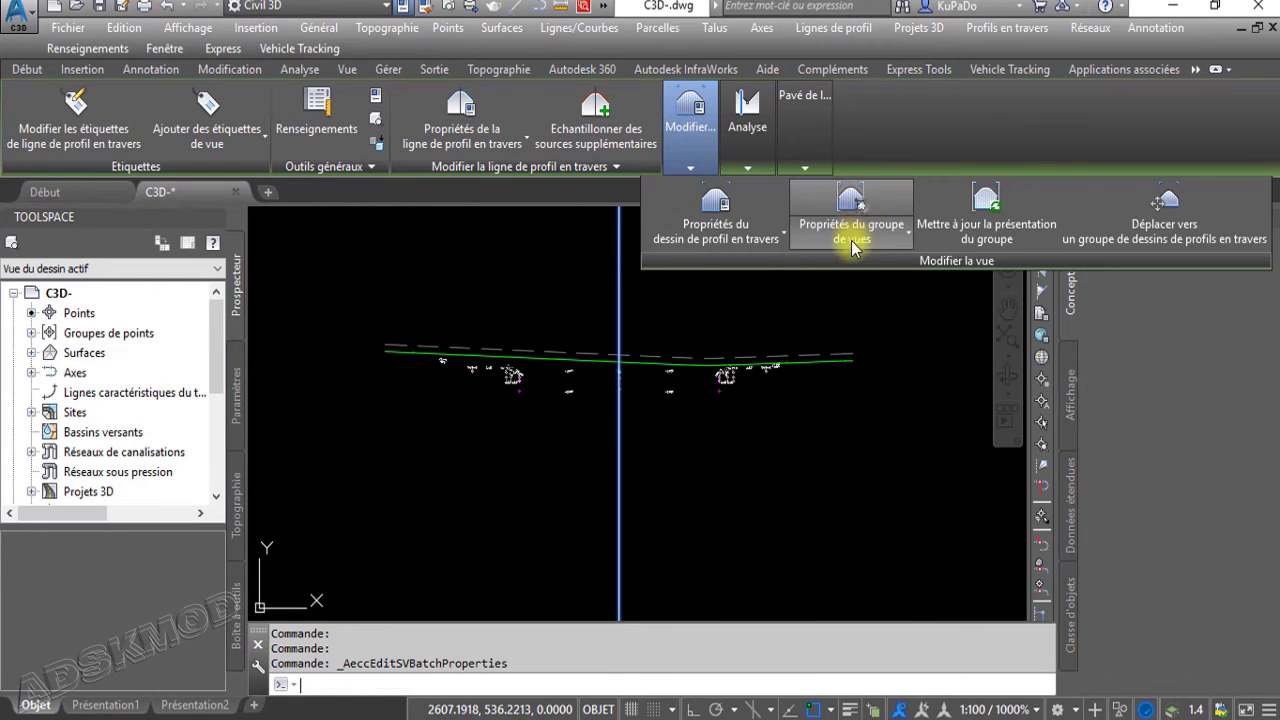
left_click(851, 240)
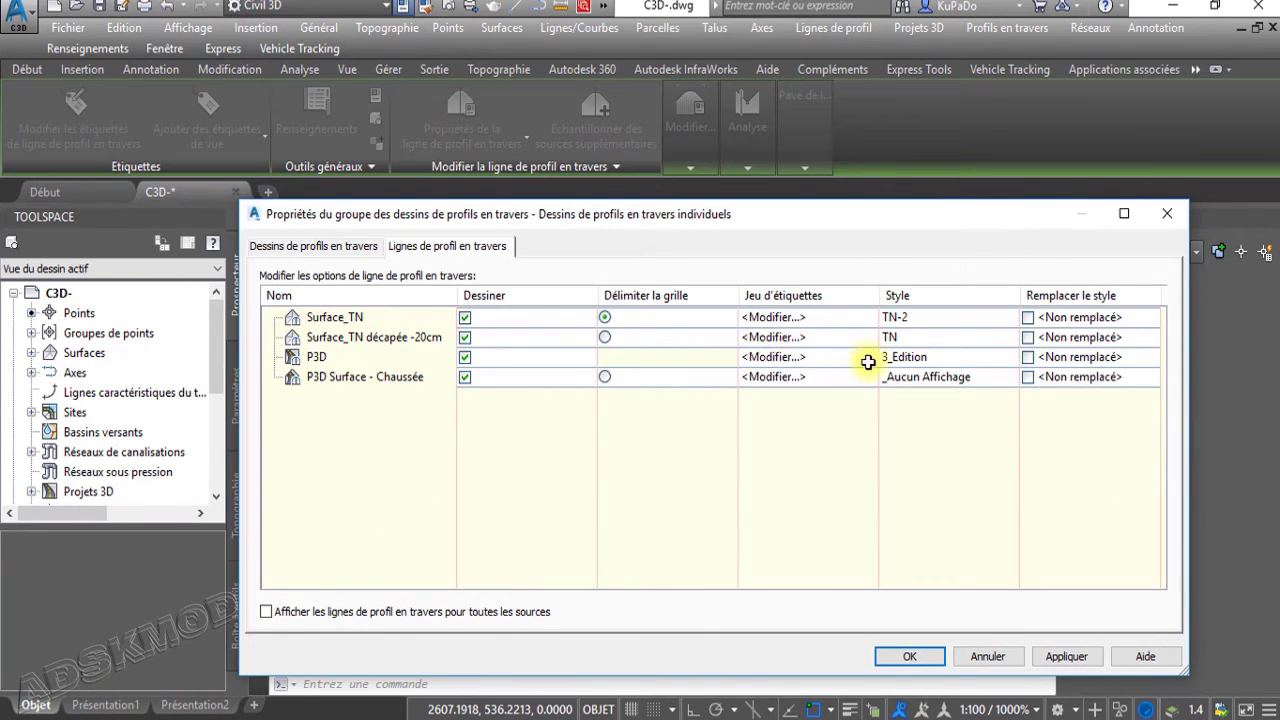
left_click(934, 362)
left_click(723, 294)
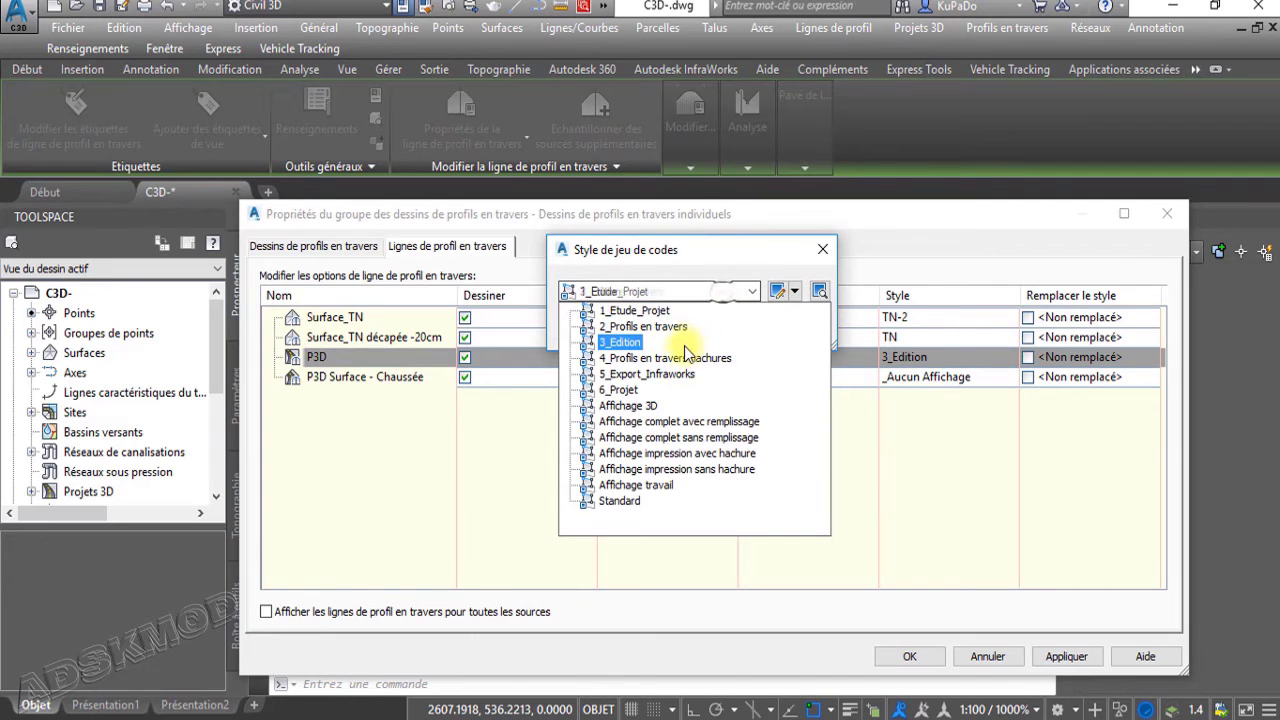
left_click(657, 328)
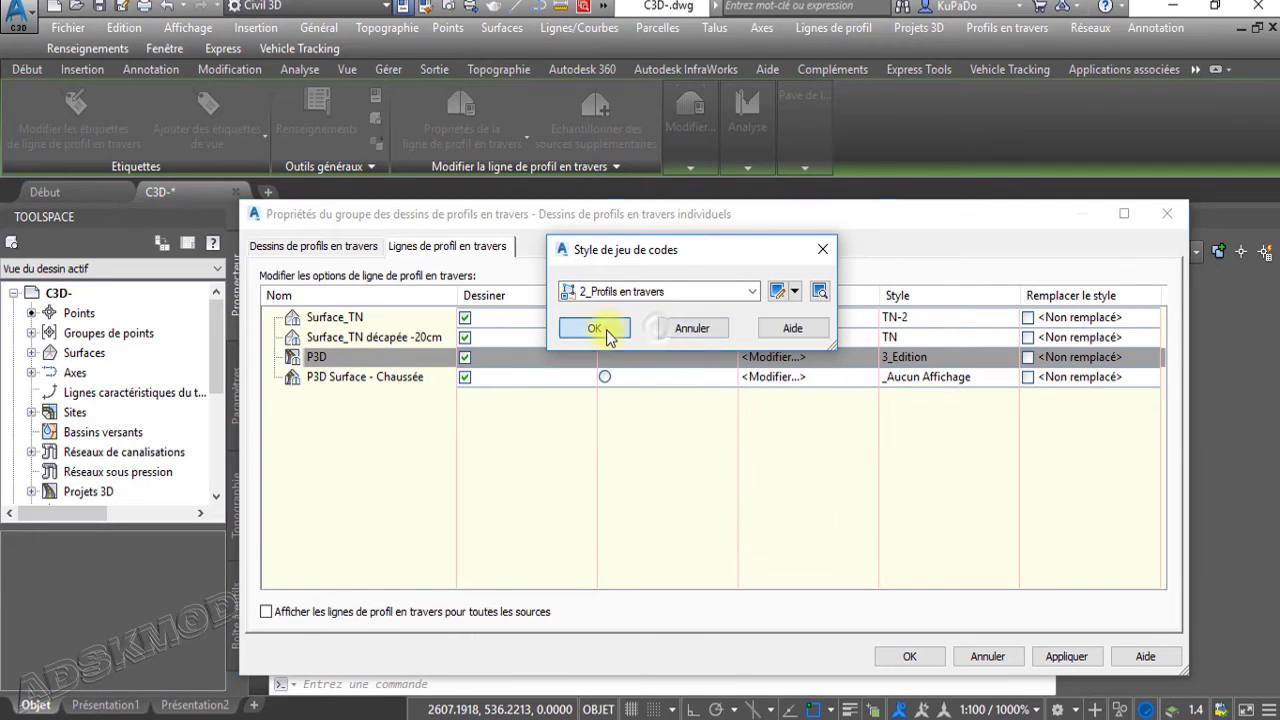
left_click(606, 340)
left_click(910, 657)
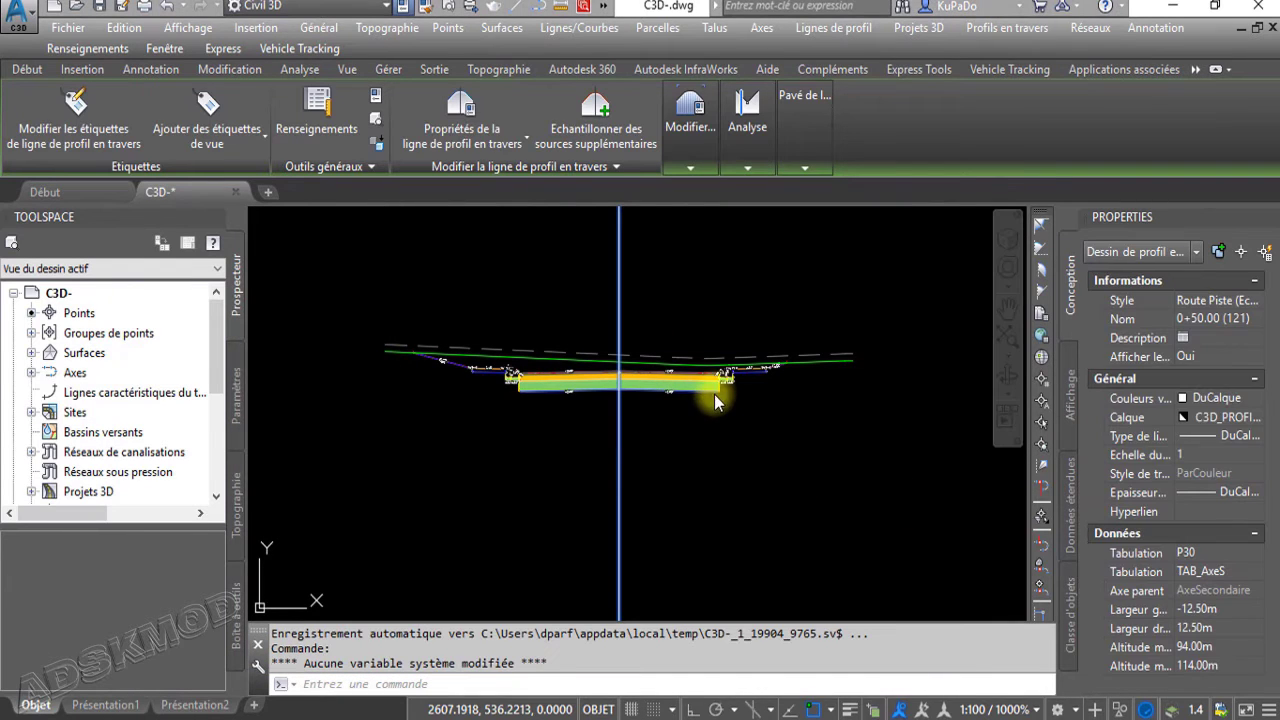
Set the code set style of P3D to 1_Etude_Projet in the section view group properties and accept the change
scroll(625, 391, "up", 2)
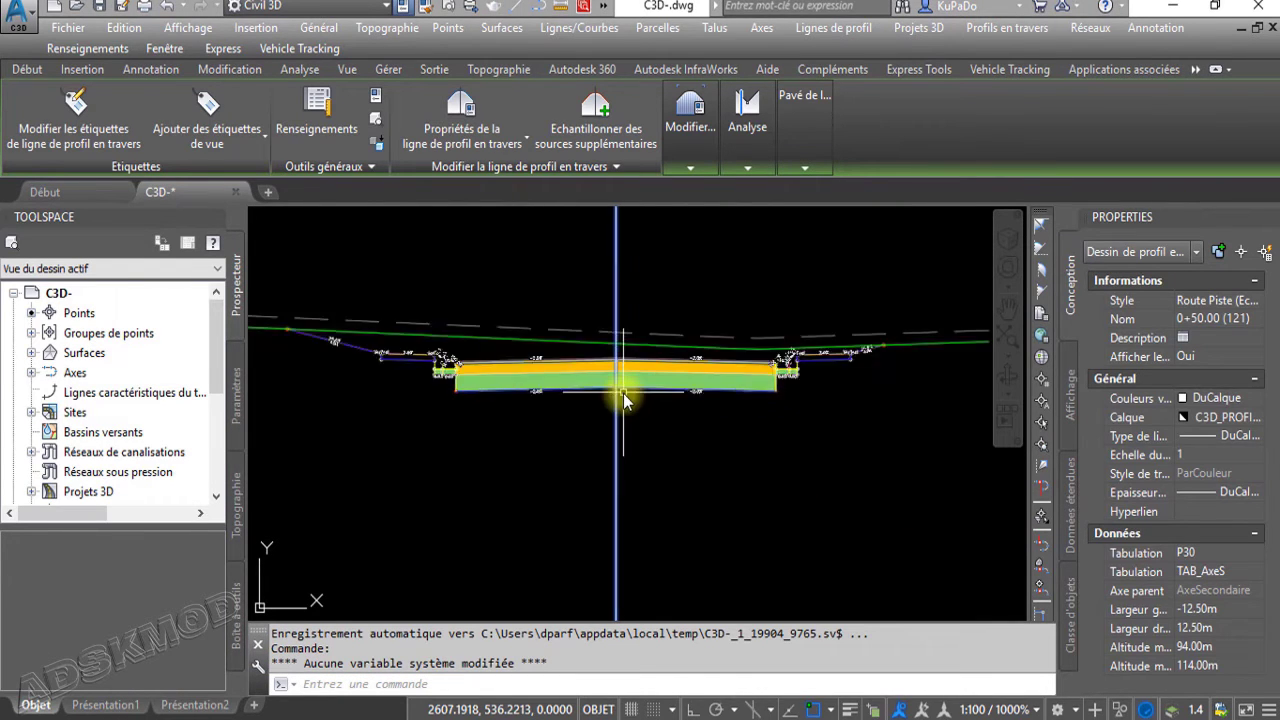
mouse_move(523, 364)
middle_mouse_down()
mouse_move(601, 424)
mouse_move(706, 463)
middle_mouse_up()
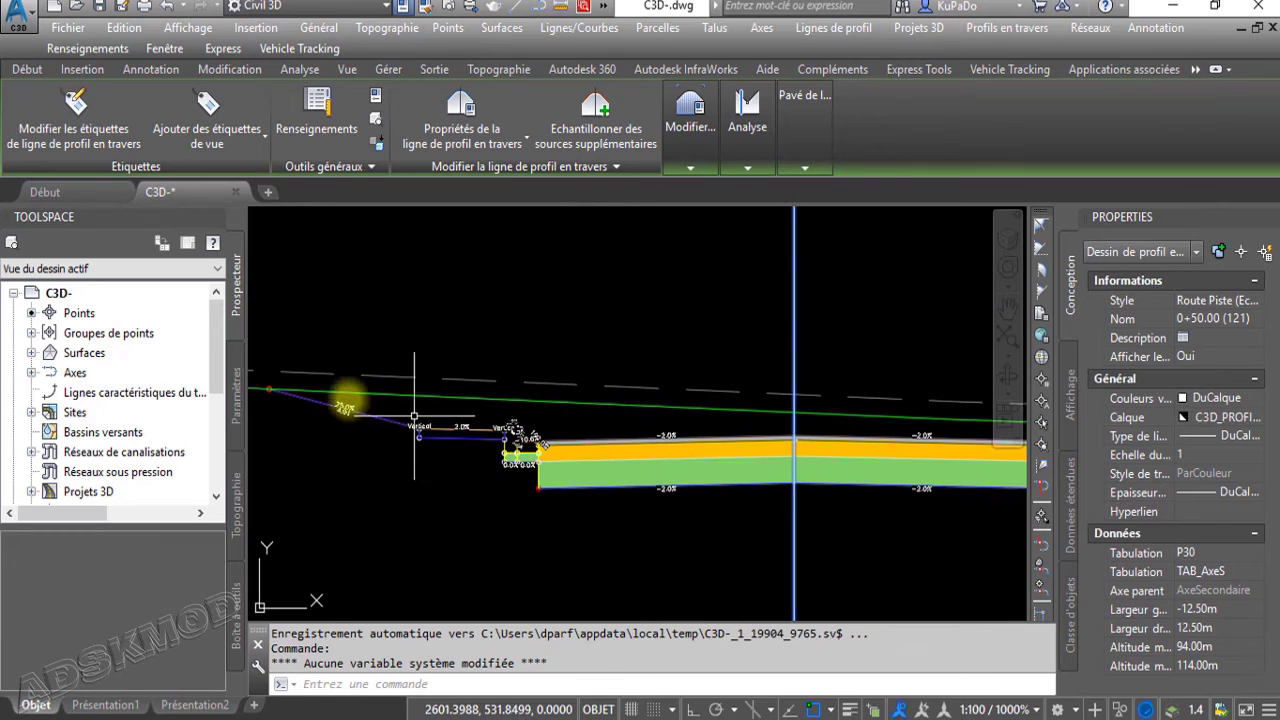
middle_click_drag(699, 507, 472, 472)
middle_click_drag(836, 484, 851, 404)
left_click(705, 165)
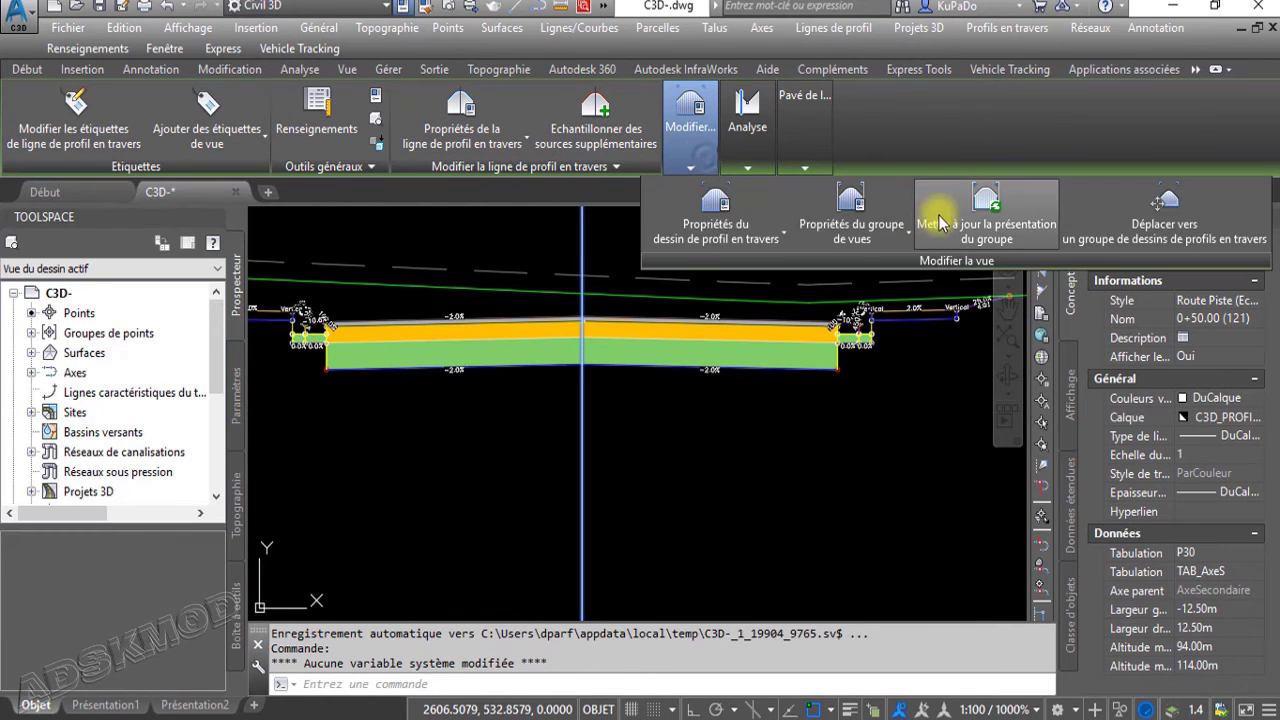
left_click(848, 225)
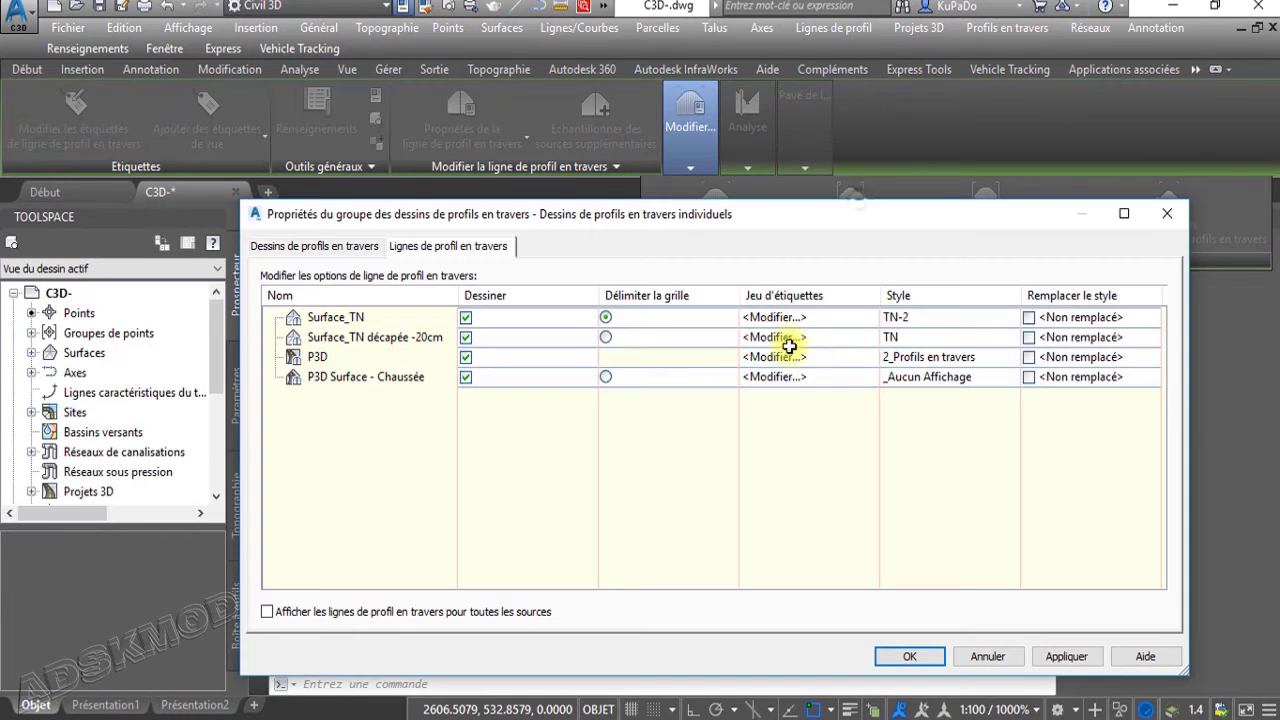
left_click(910, 357)
left_click(752, 291)
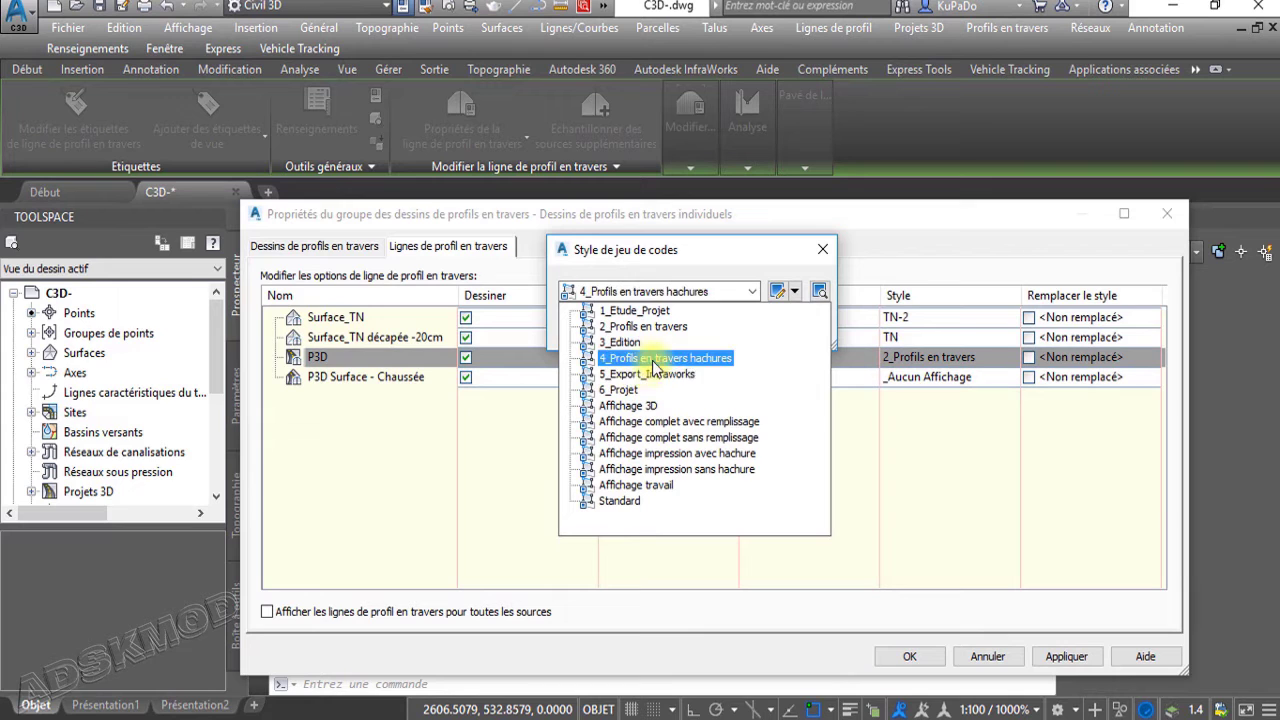
left_click(634, 310)
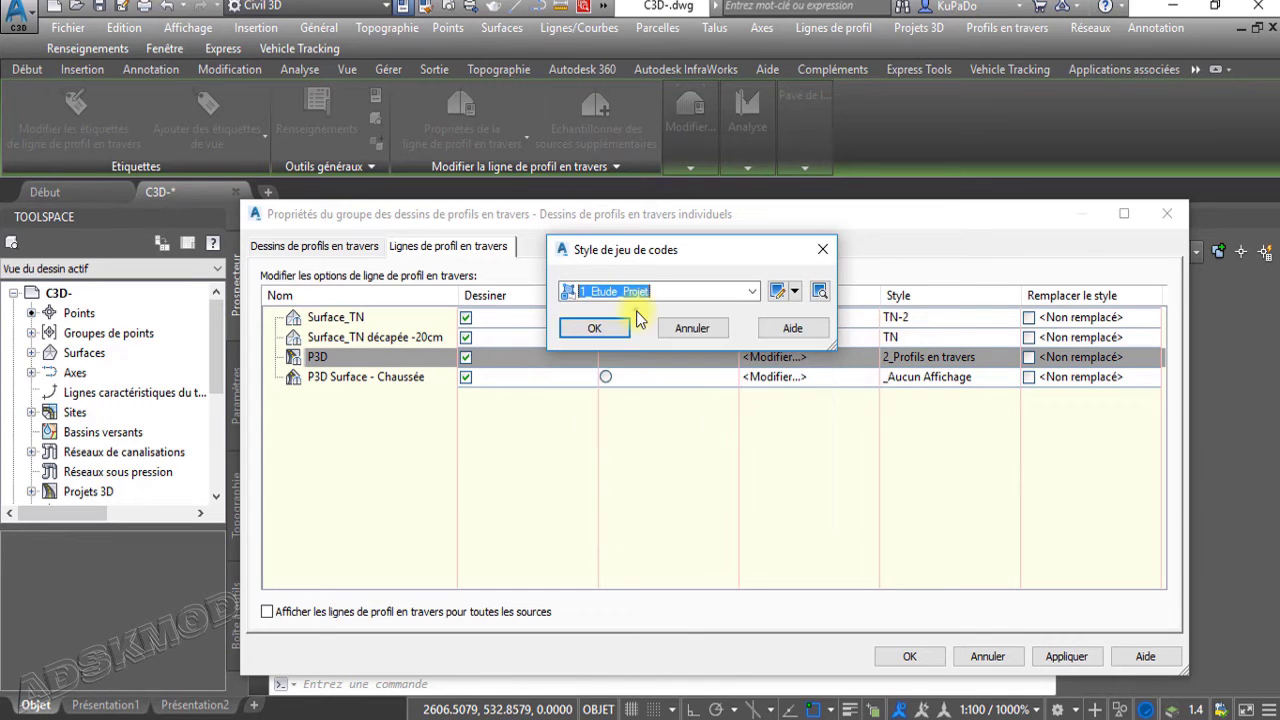
left_click(598, 328)
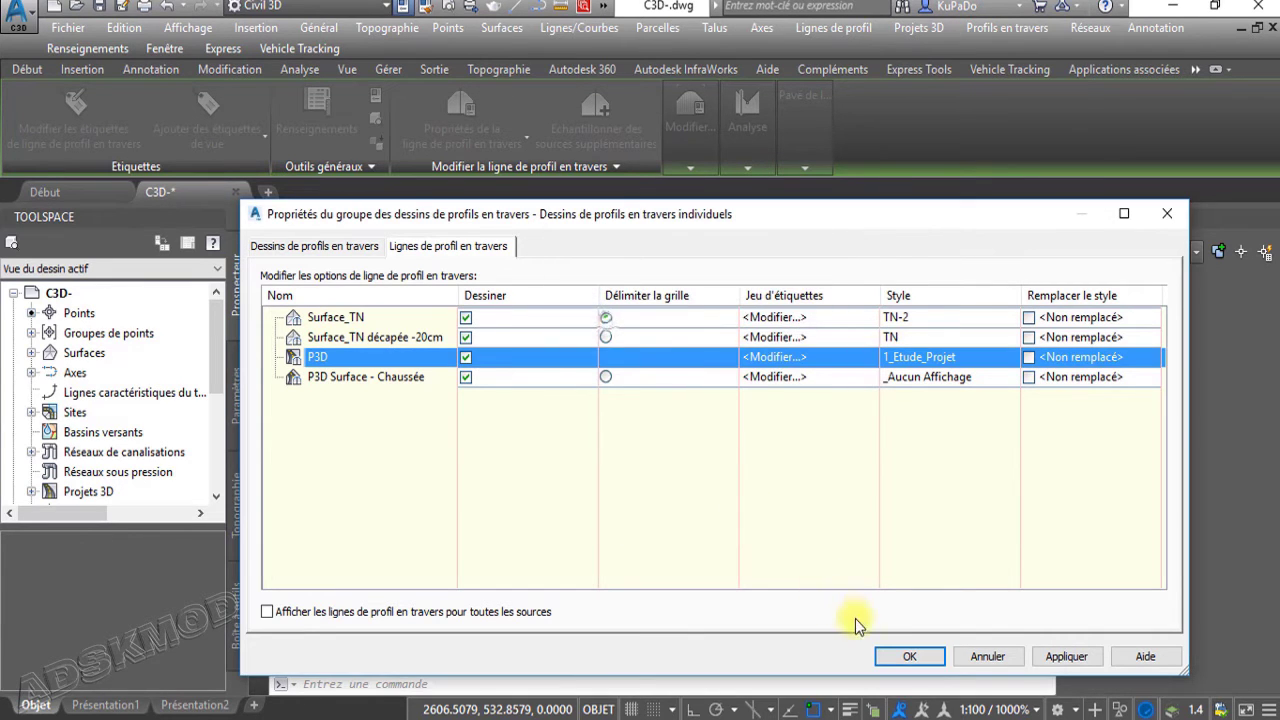
left_click(907, 657)
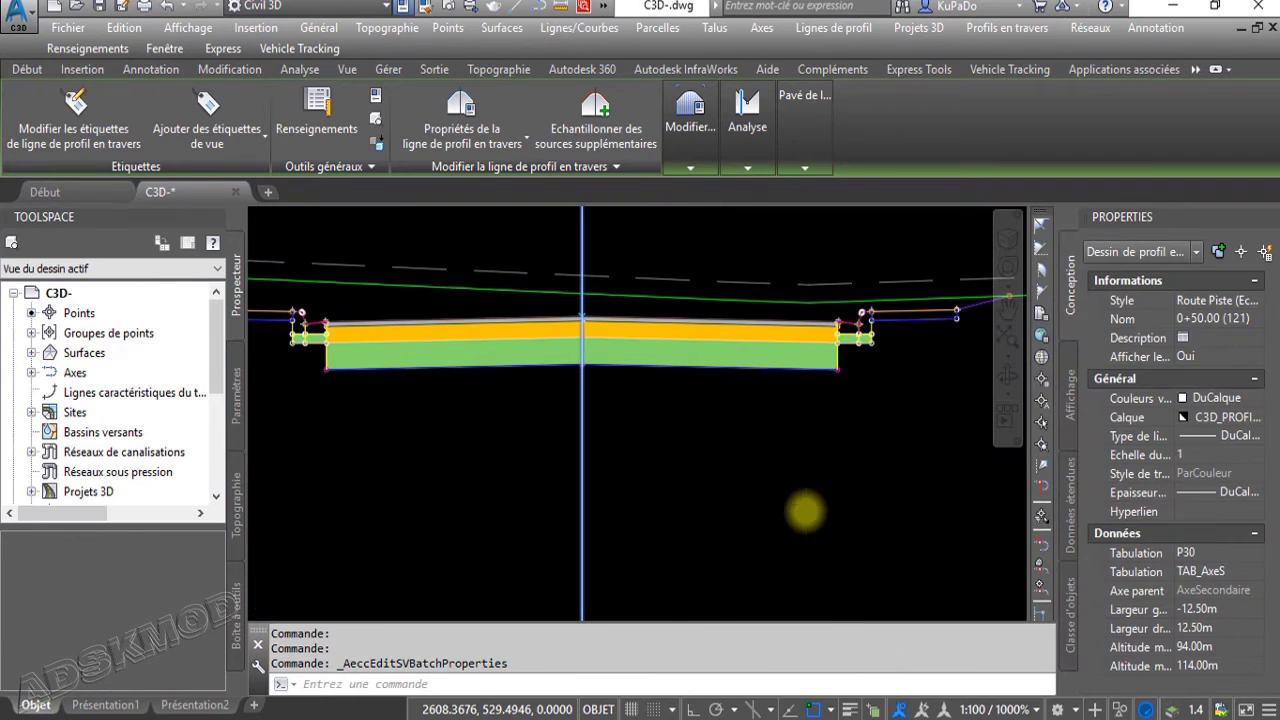
Assign the Route Piste A4 data band set to the individual section views of TAB_AxeS and accept the group properties
scroll(632, 458, "up", 5)
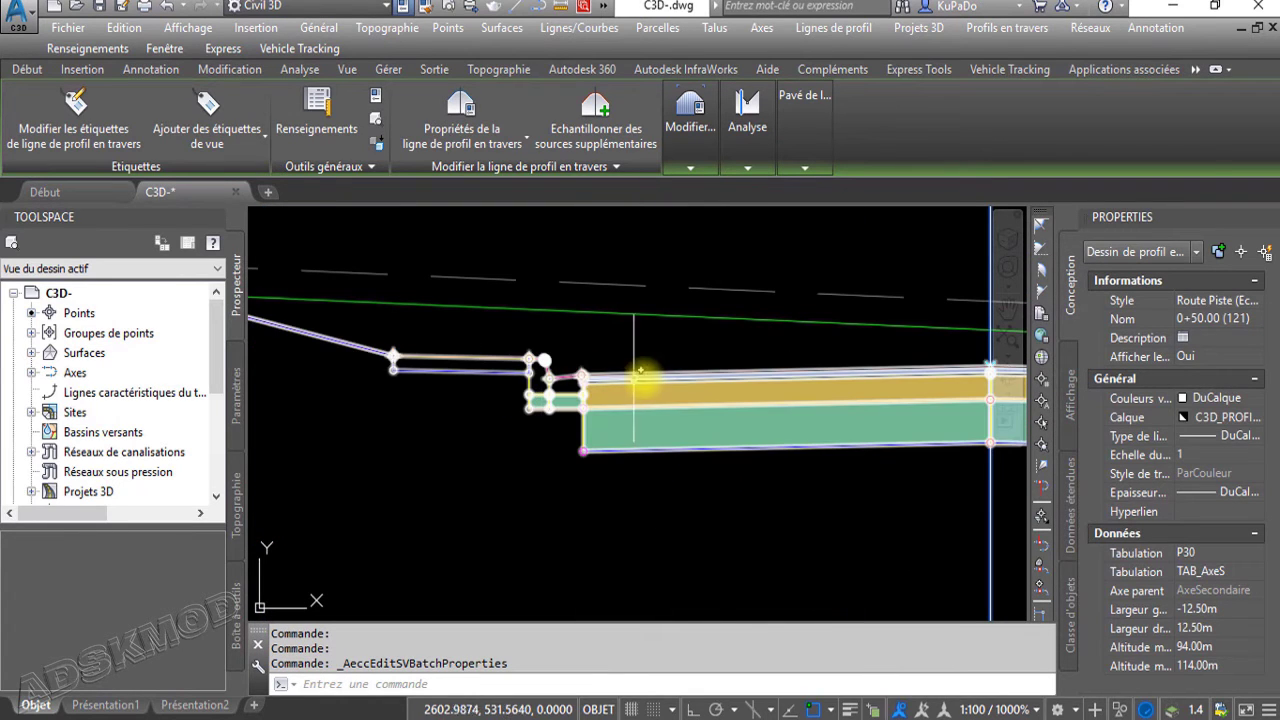
middle_click_drag(831, 374, 366, 414)
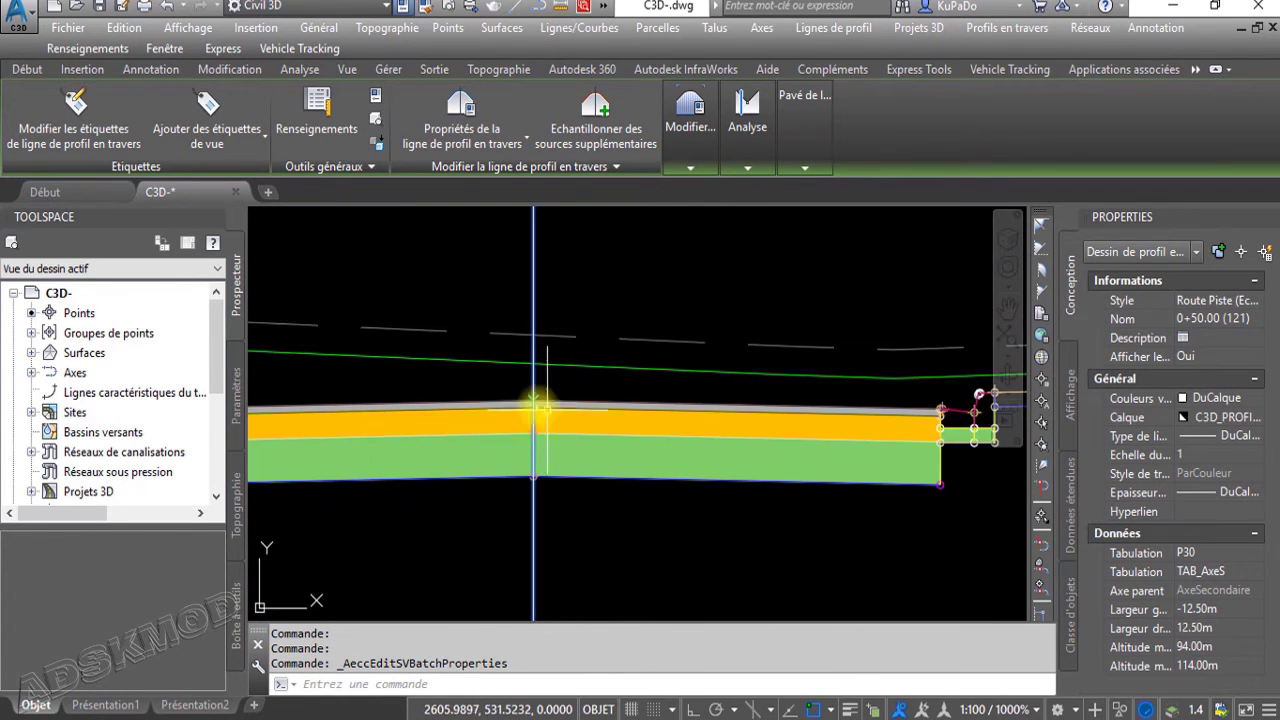
middle_click_drag(749, 503, 929, 480)
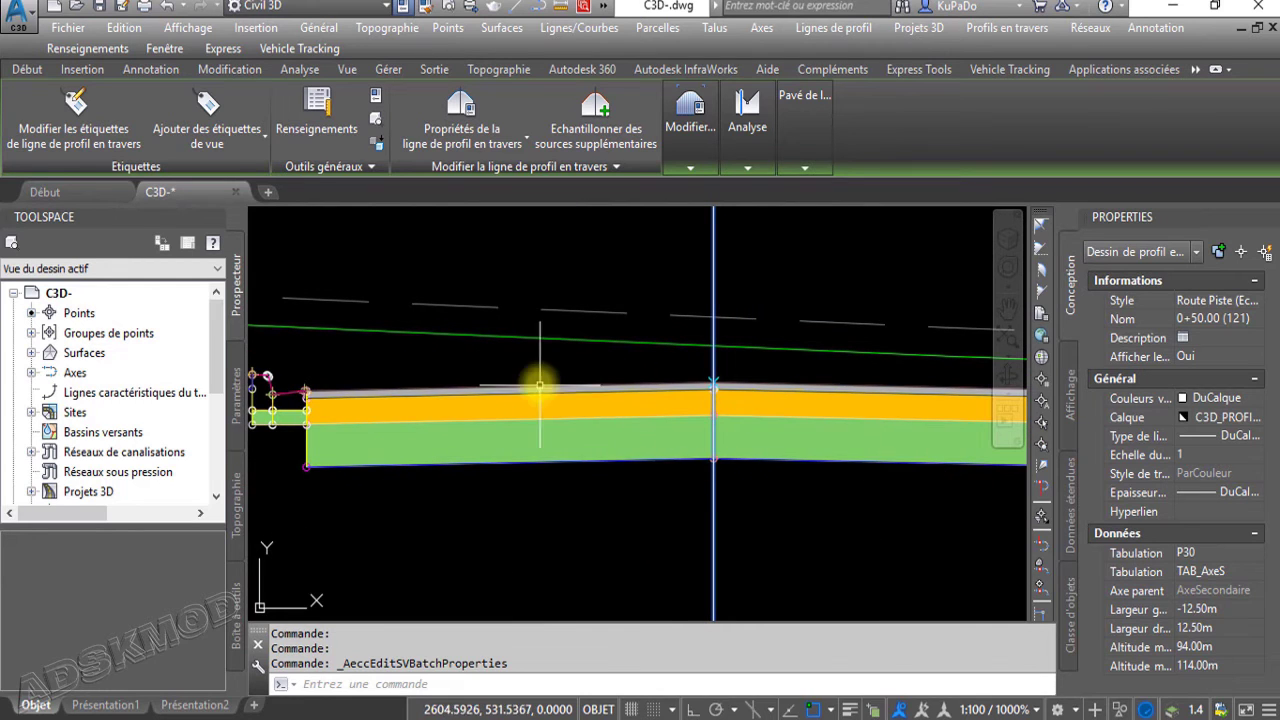
scroll(720, 520, "down", 8)
middle_click_drag(737, 543, 743, 414)
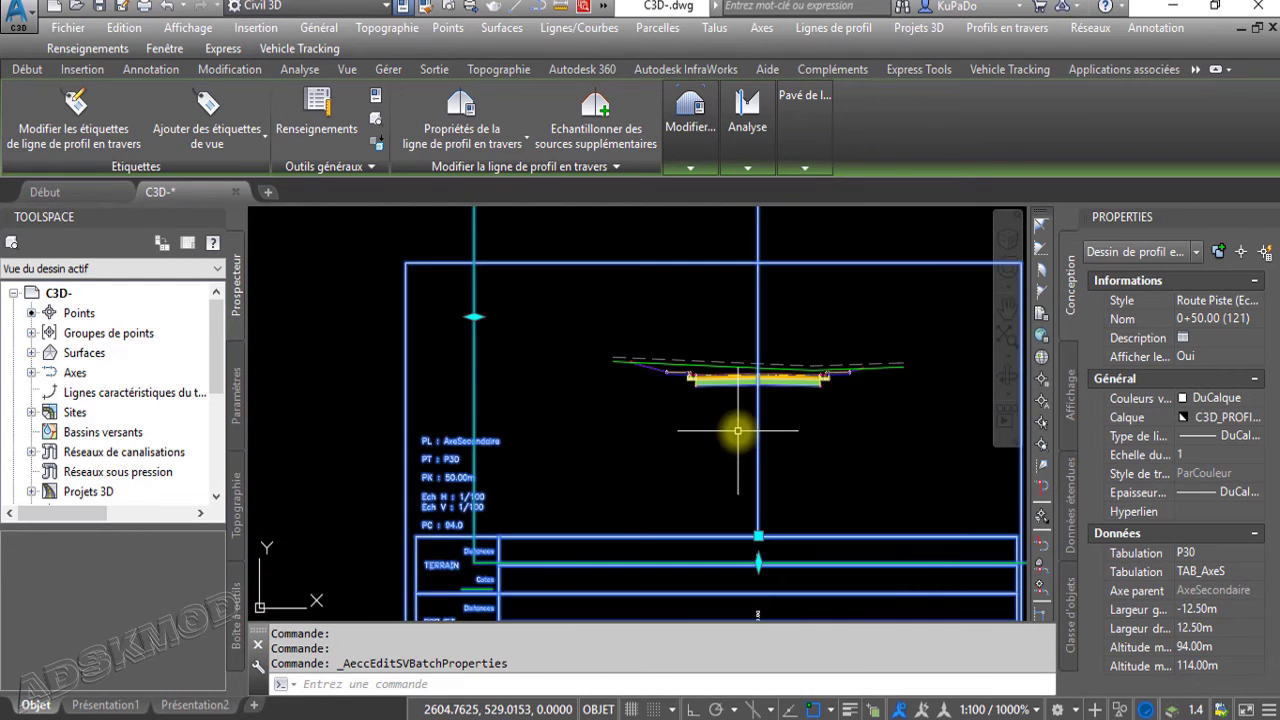
mouse_move(716, 467)
middle_mouse_down()
mouse_move(709, 400)
mouse_move(714, 423)
middle_mouse_up()
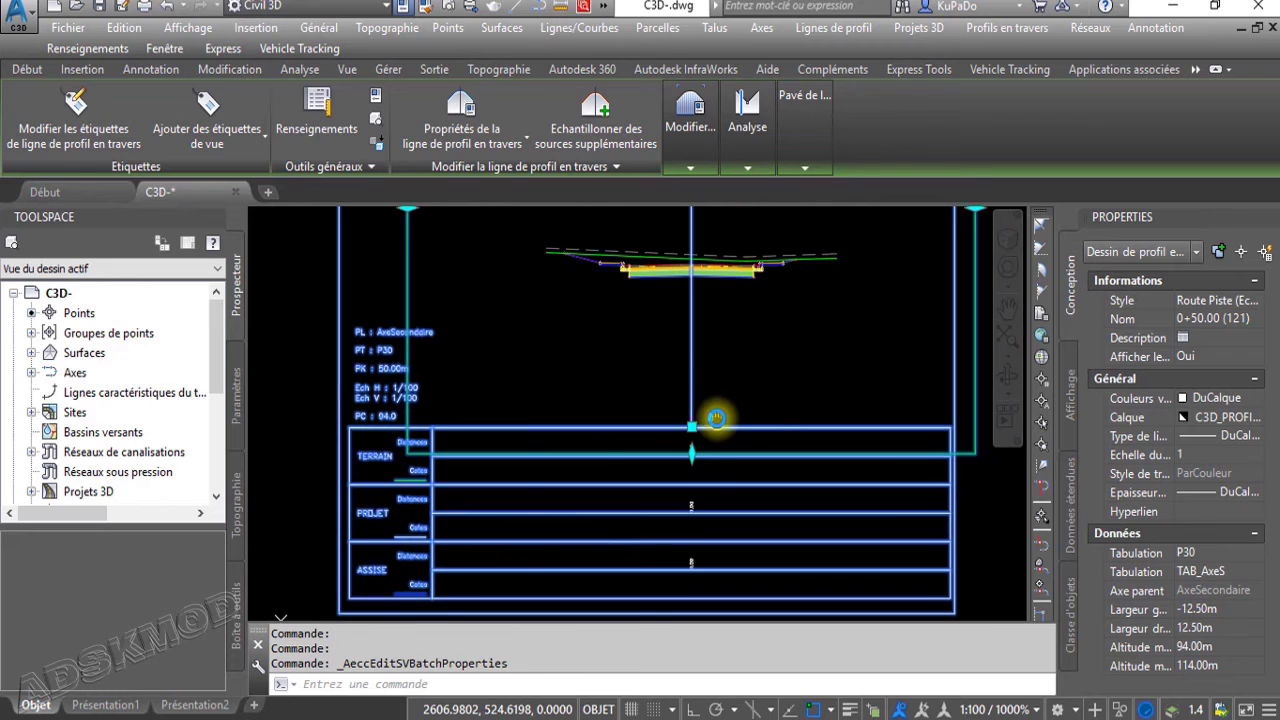
left_click(695, 166)
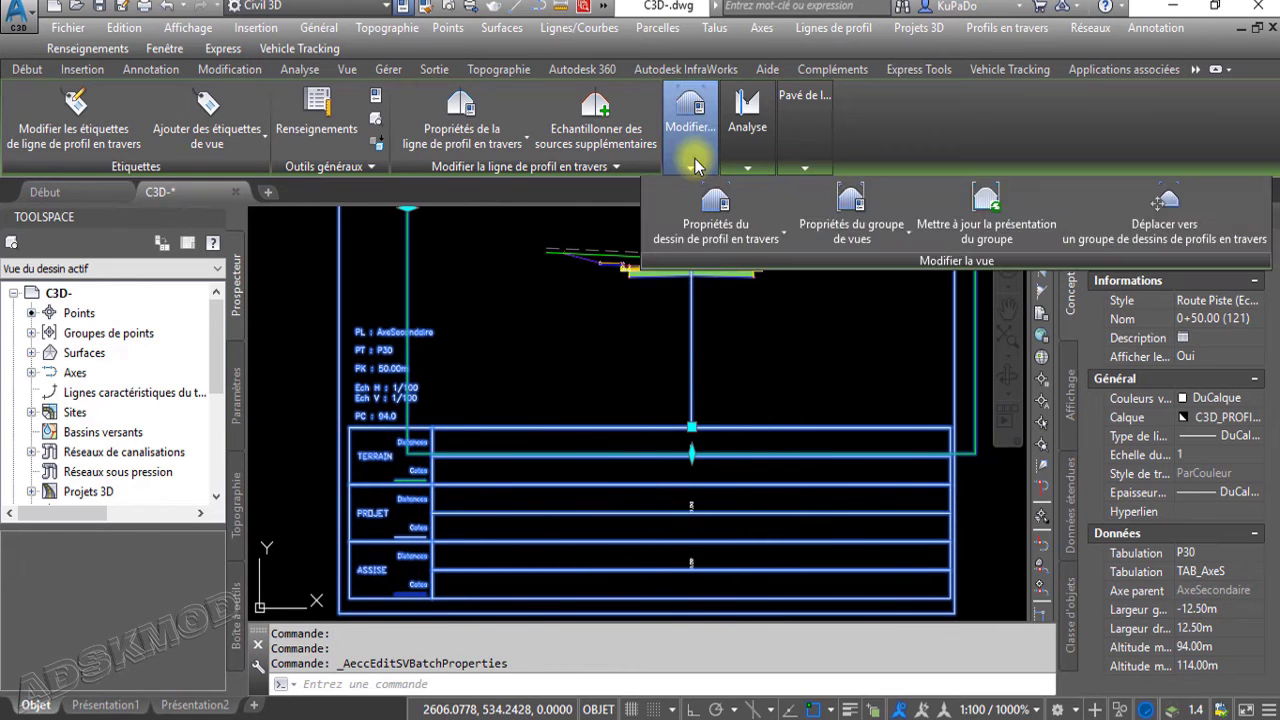
left_click(835, 215)
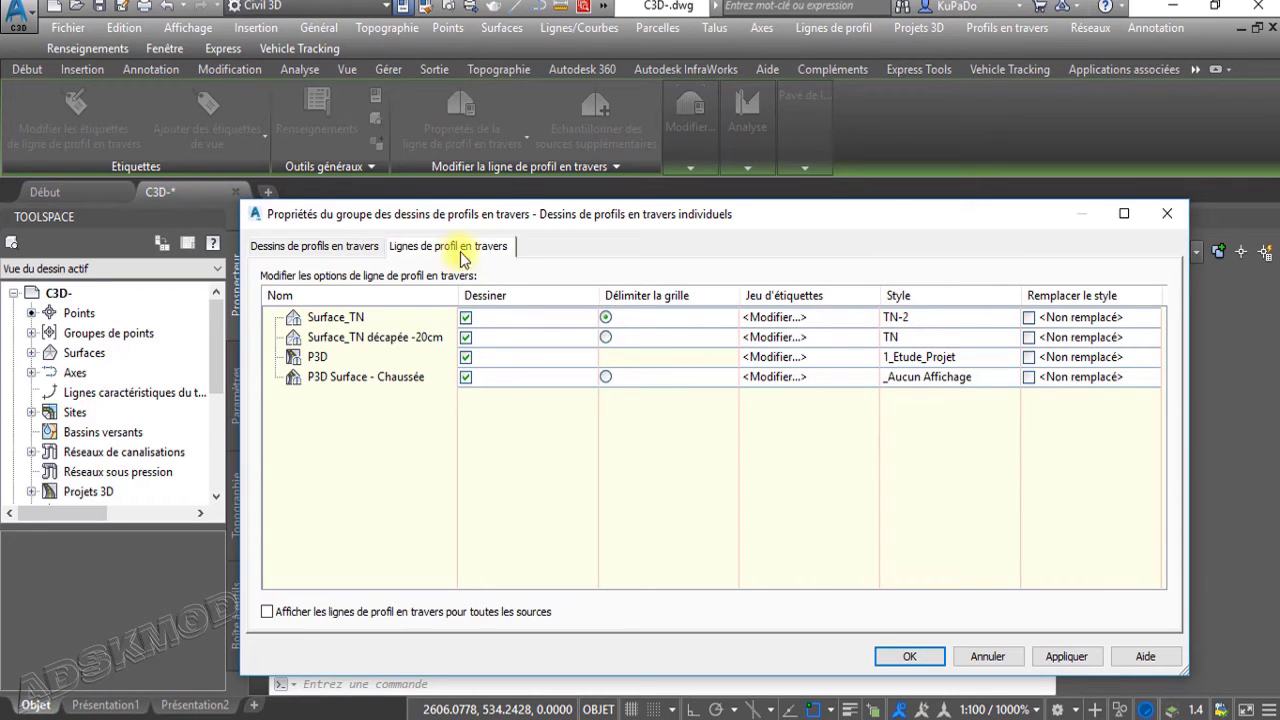
left_click(344, 244)
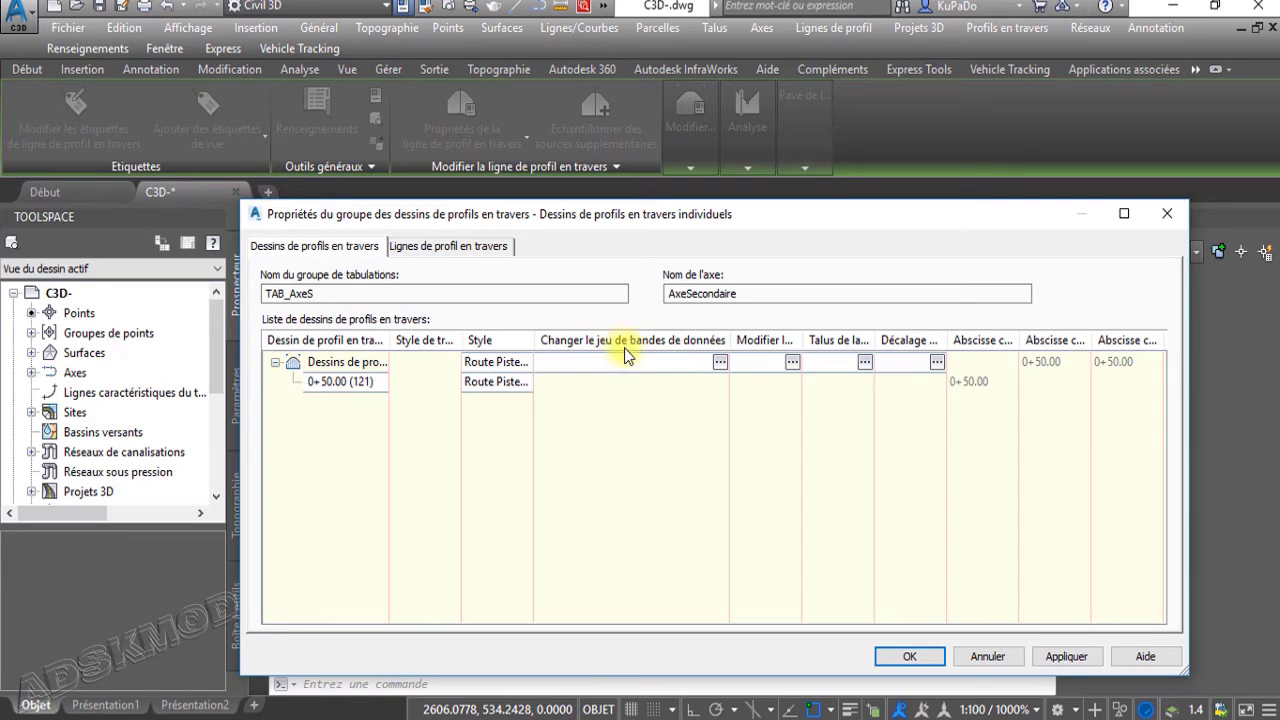
left_click(720, 363)
left_click(735, 290)
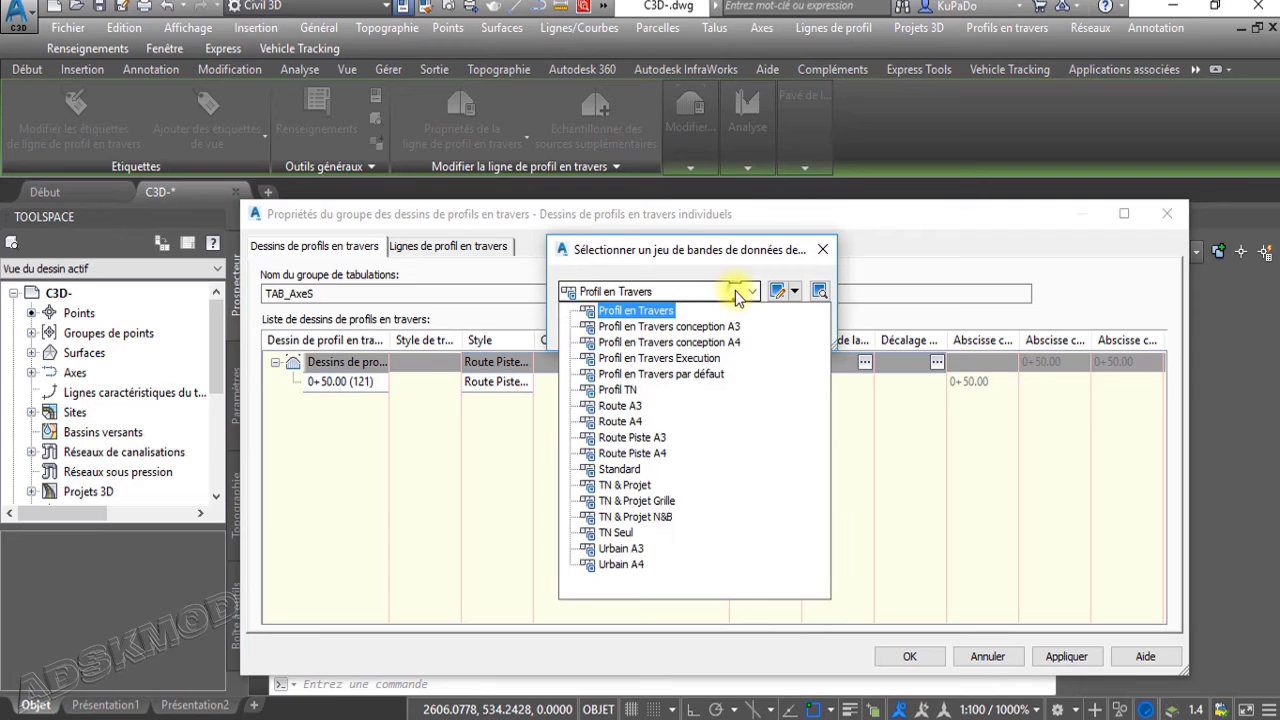
left_click(643, 452)
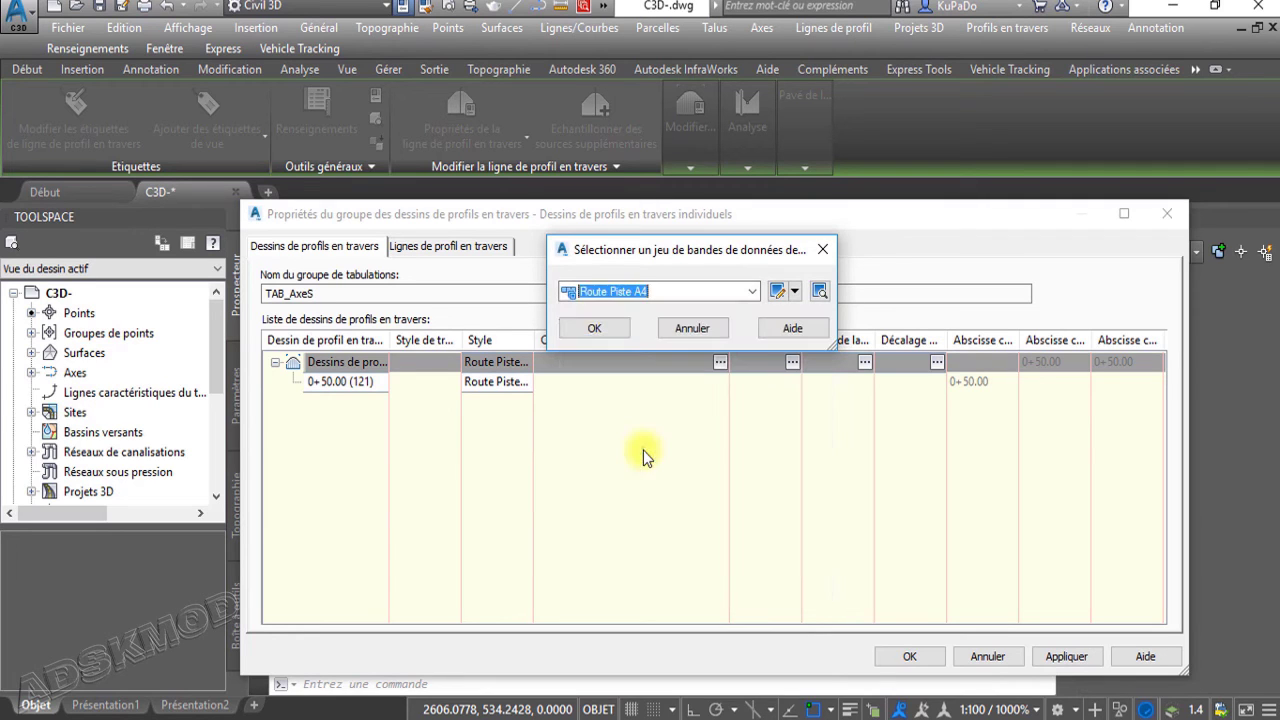
left_click(628, 330)
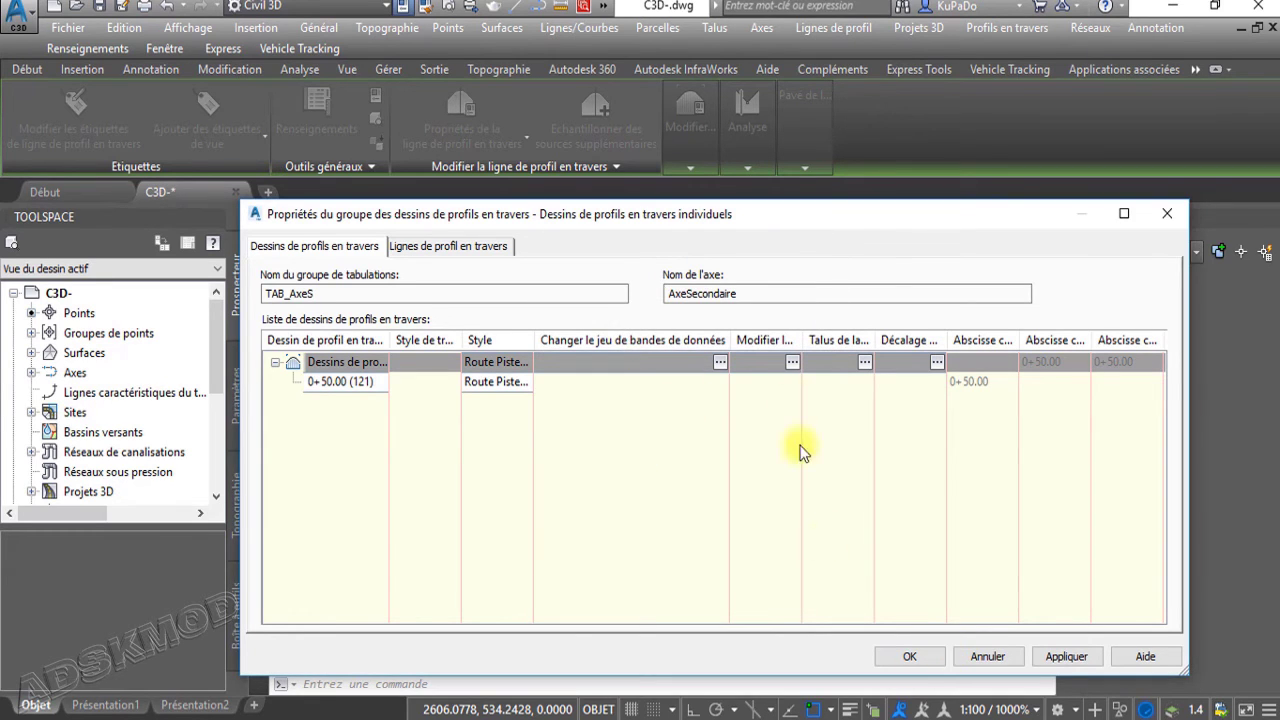
left_click(909, 656)
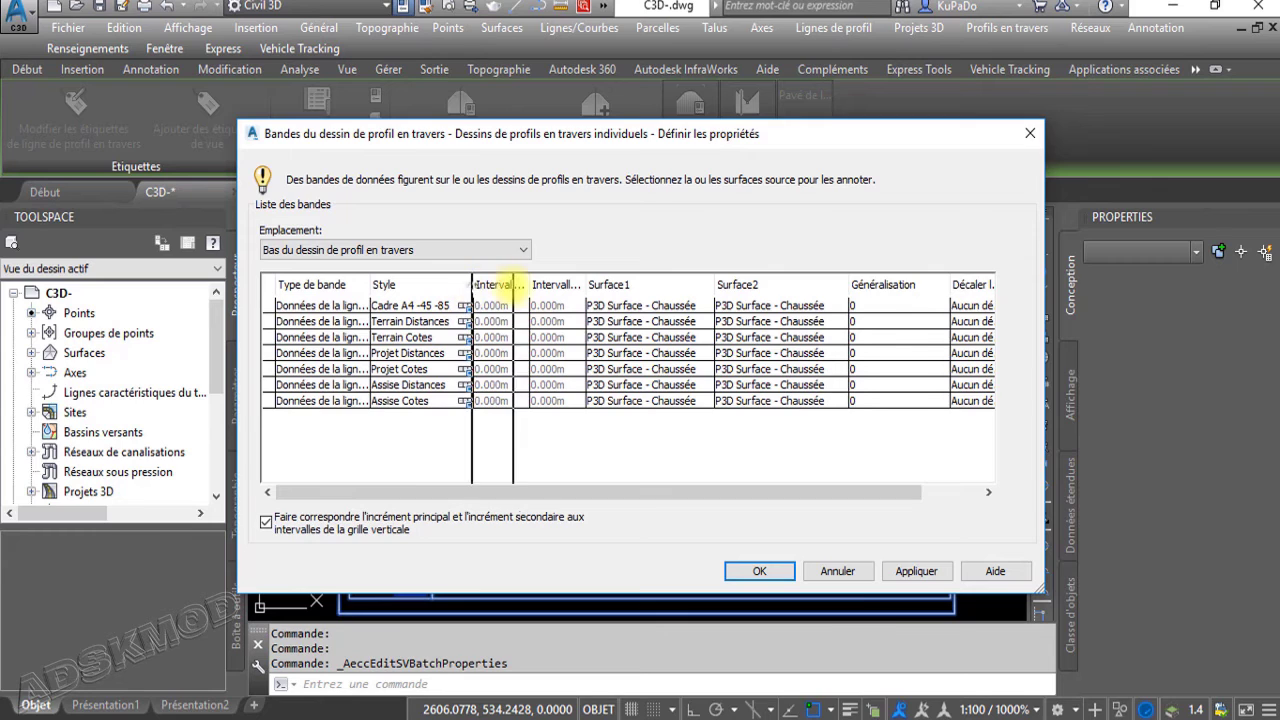
left_click_drag(510, 286, 512, 288)
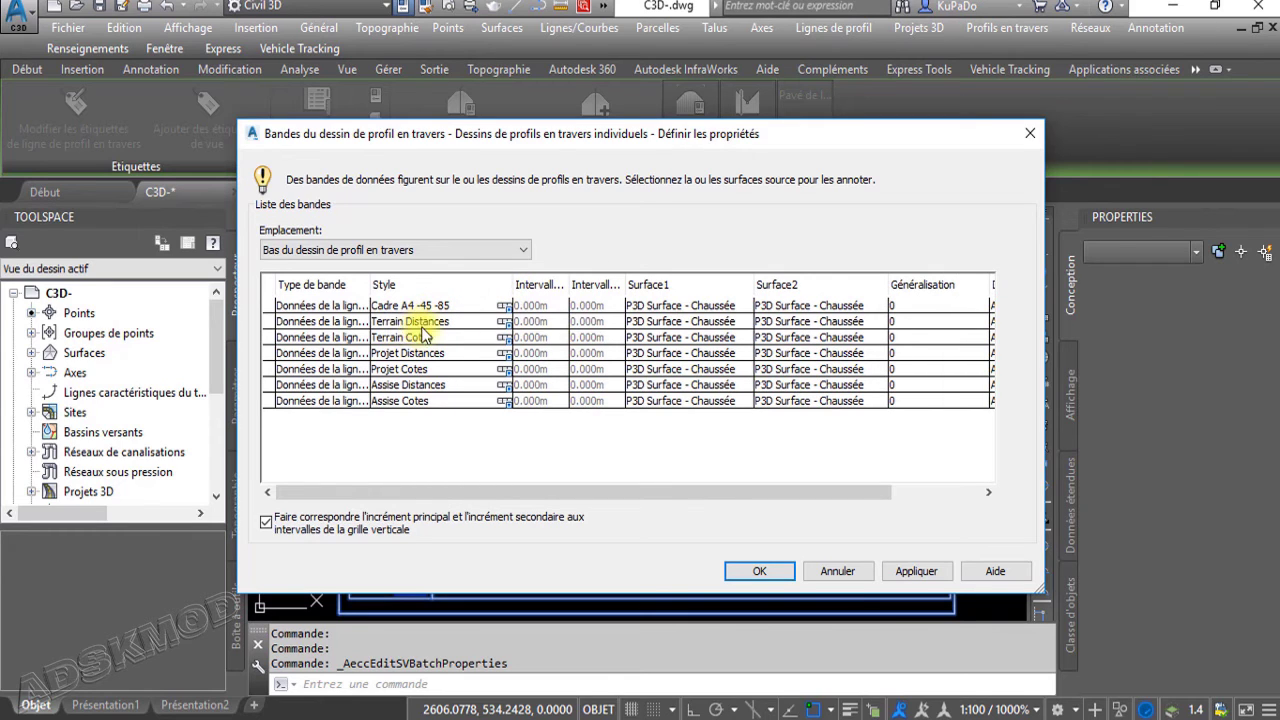
left_click(718, 322)
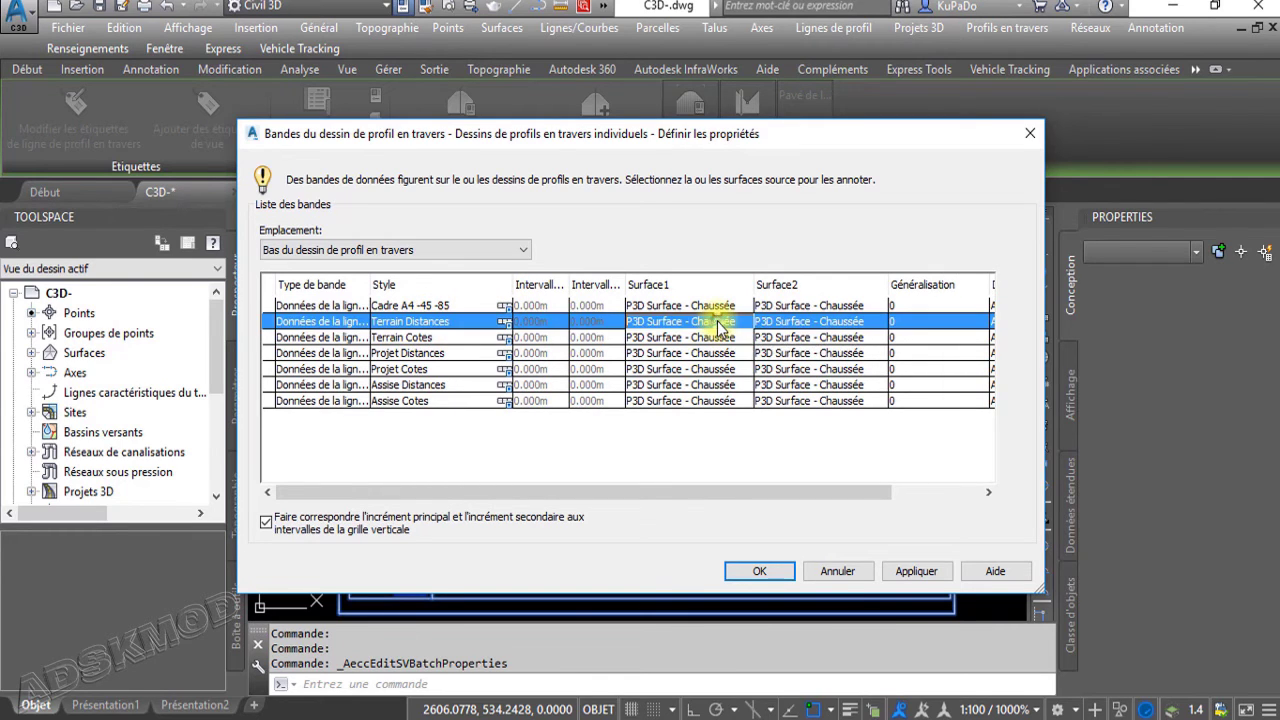
left_click(718, 322)
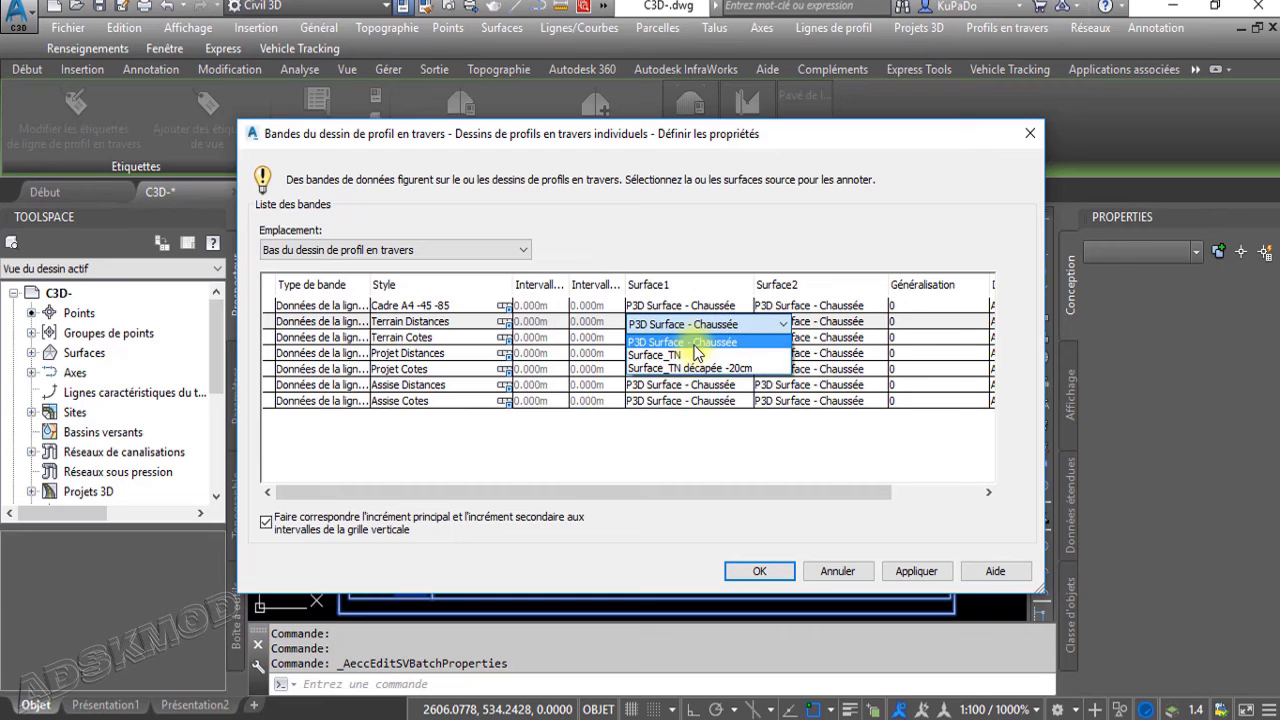
left_click(766, 340)
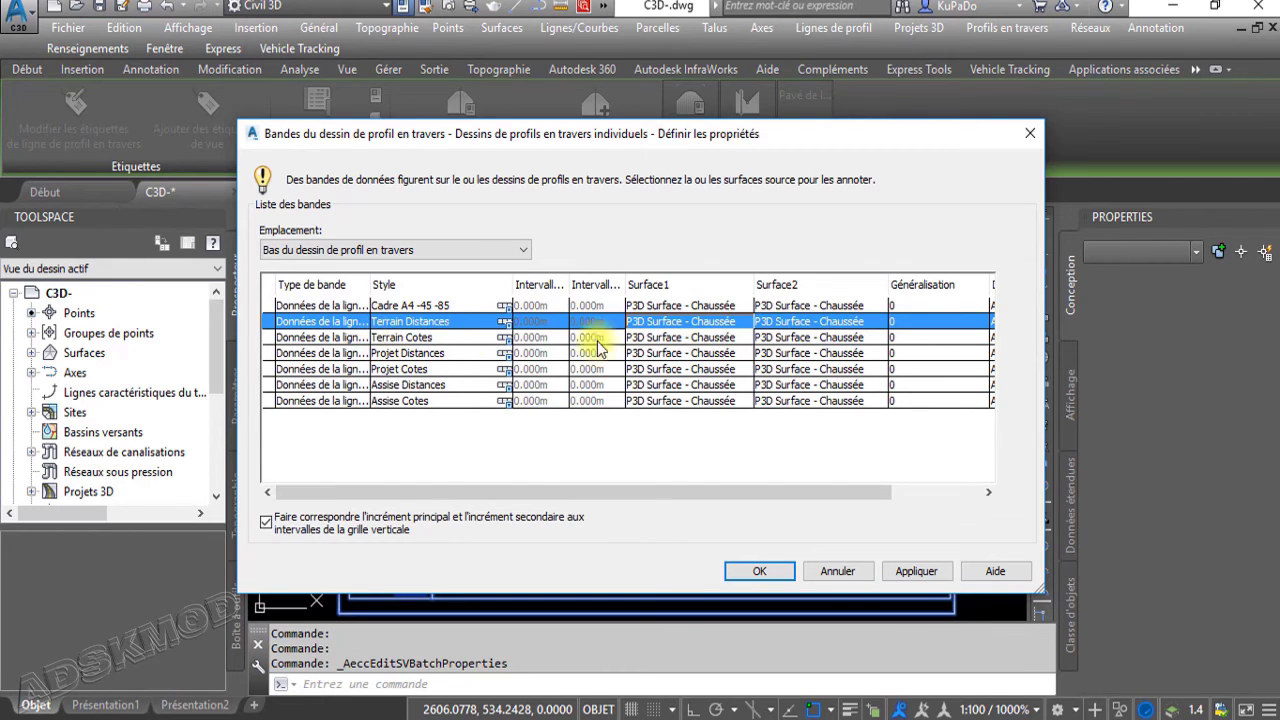
Set both Surface1 and Surface2 of the Terrain Cotes band to Surface_TN
left_click(665, 338)
left_click(671, 340)
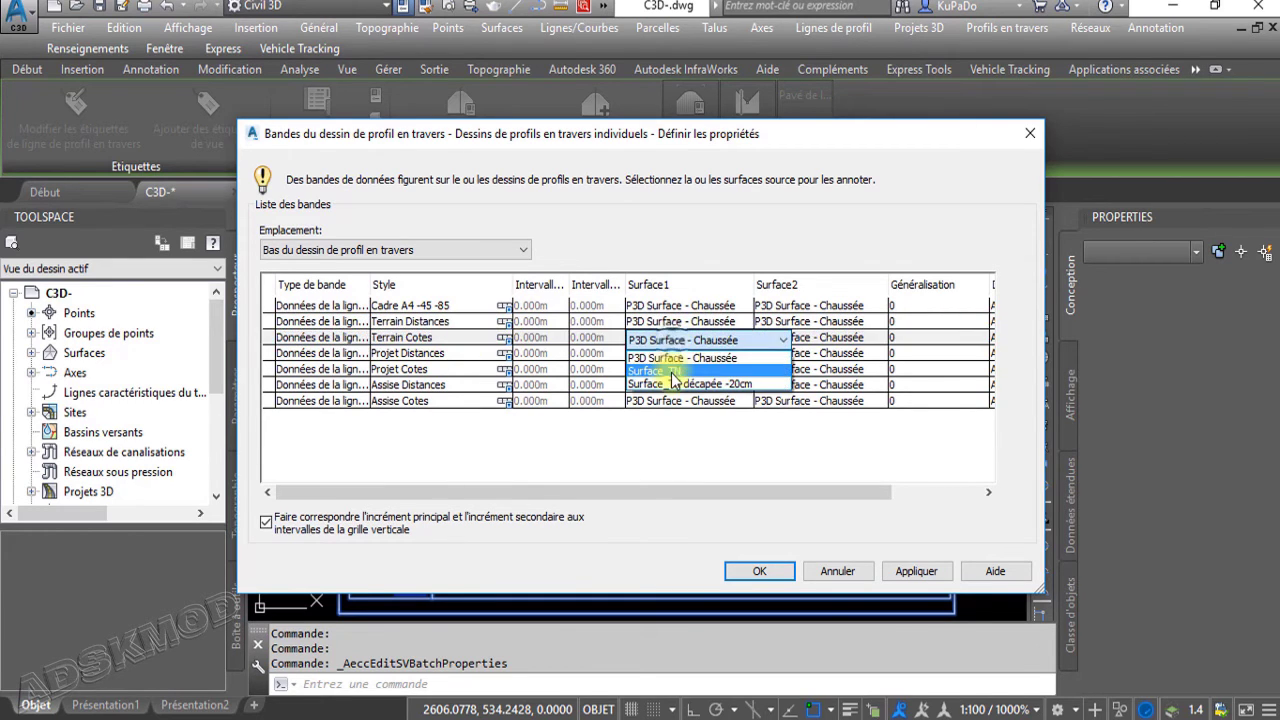
left_click(658, 370)
left_click(768, 340)
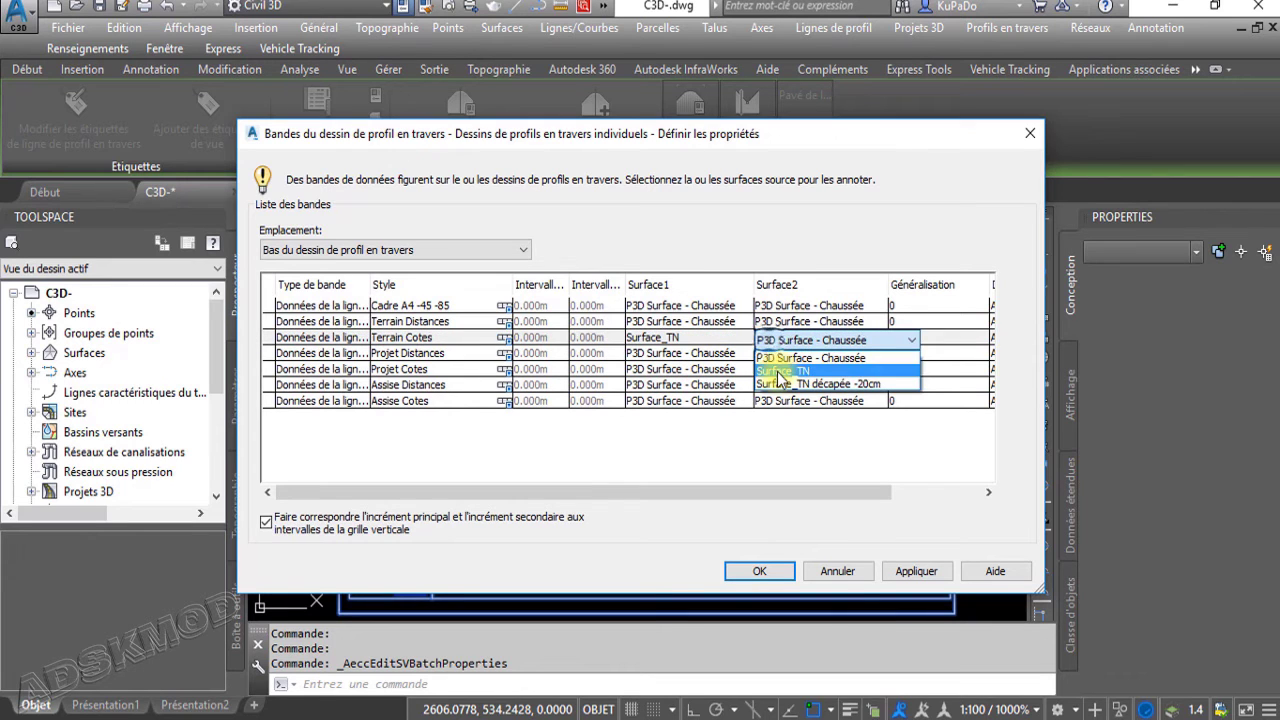
left_click(778, 370)
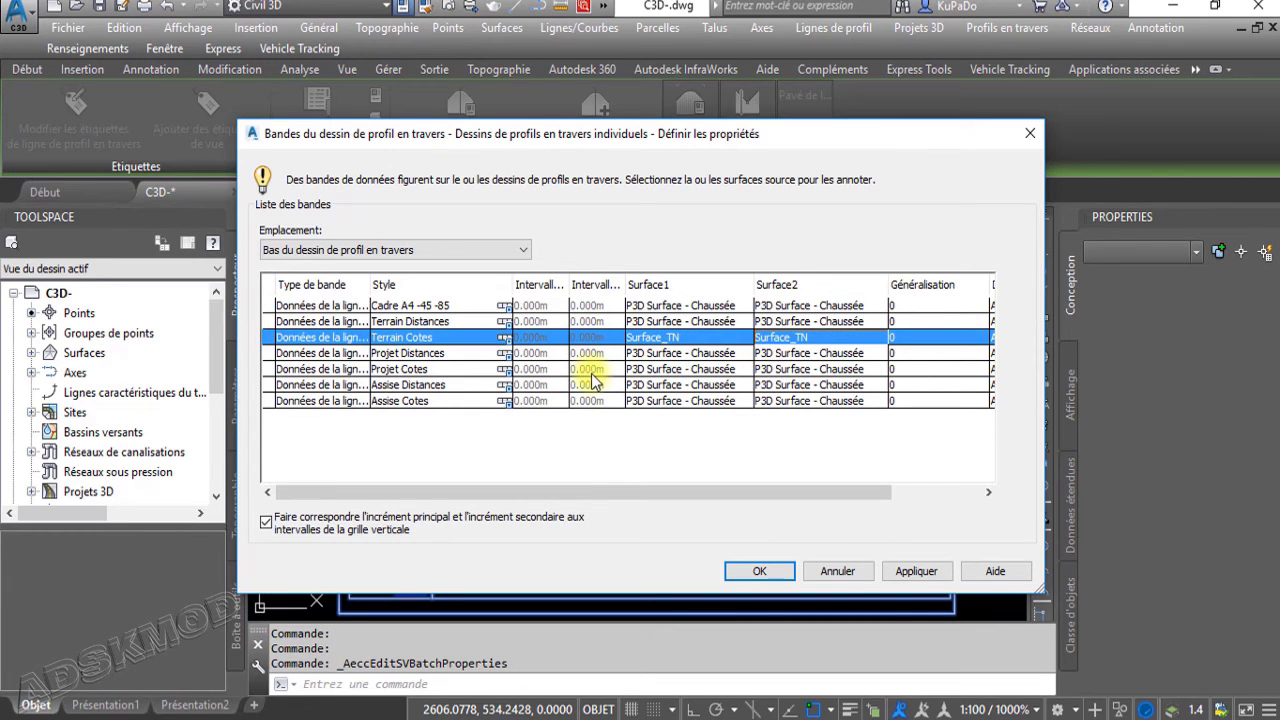
Accept the data band surface settings and agree to save the modifications to C3D-_recover.dwg
left_click(759, 572)
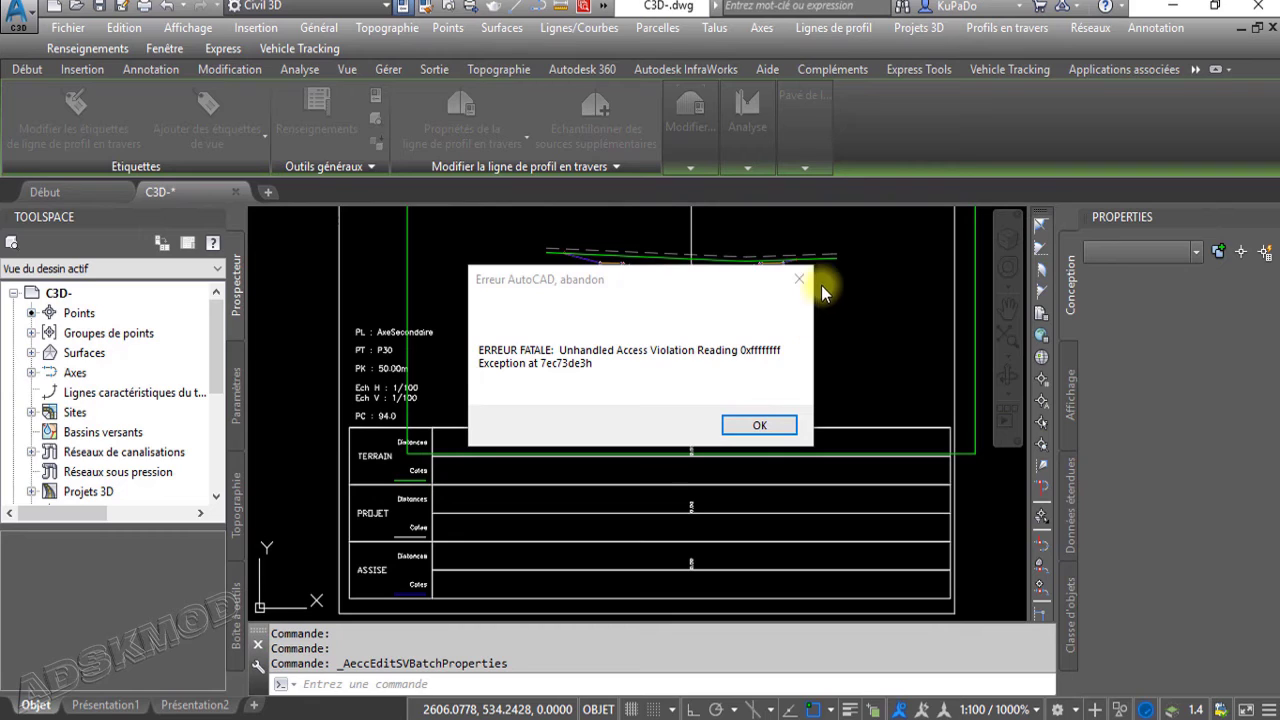
left_click(762, 425)
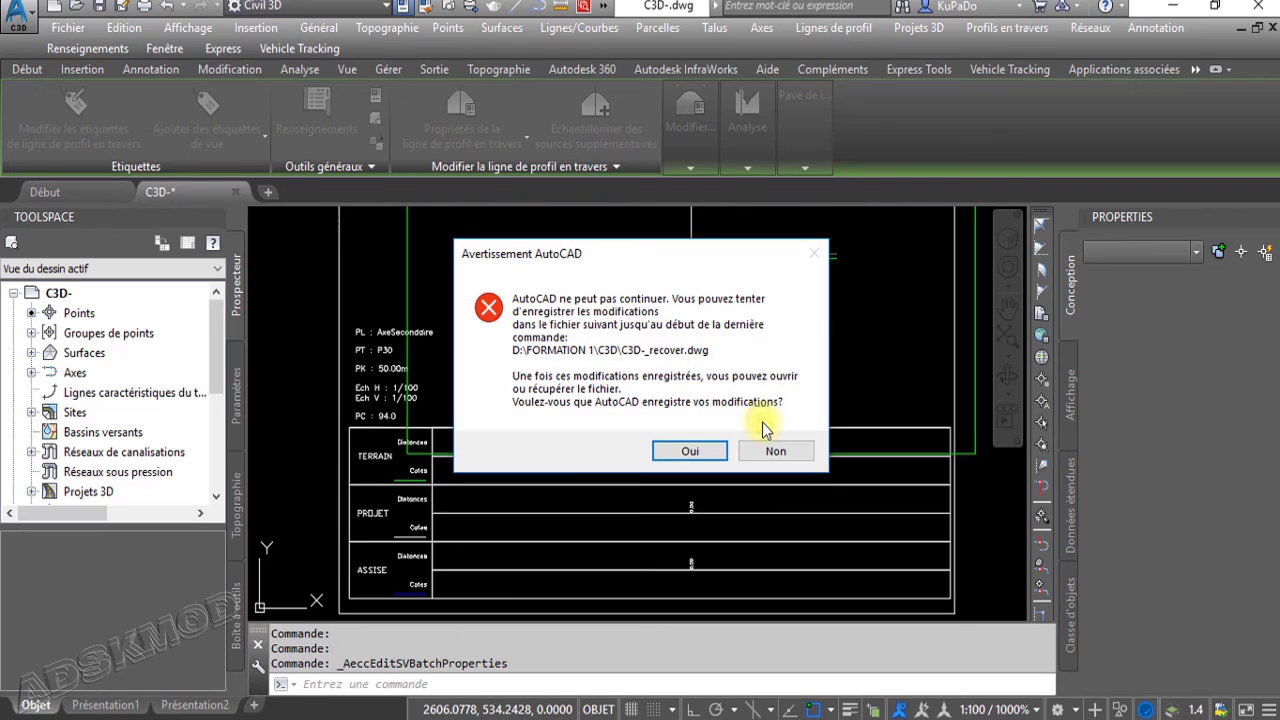
left_click(670, 449)
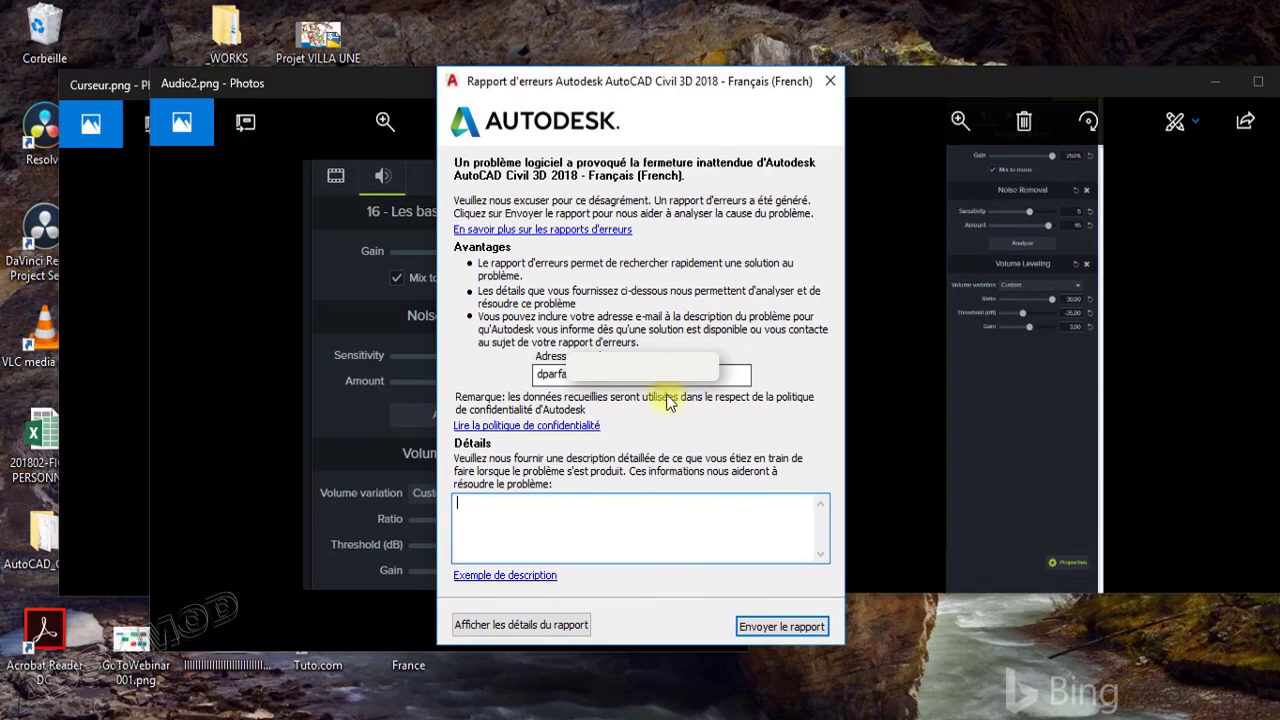
Close the Autodesk error report without sending it and dismiss the cancellation notice
left_click(830, 81)
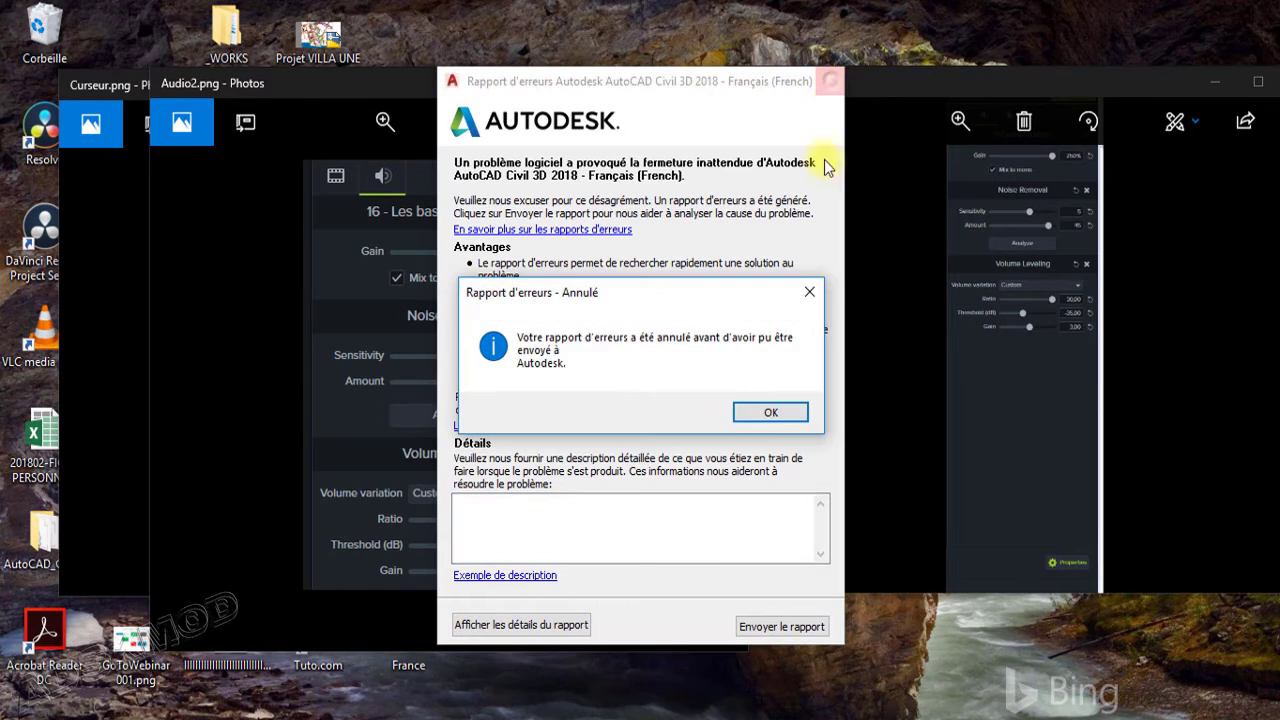
left_click(781, 416)
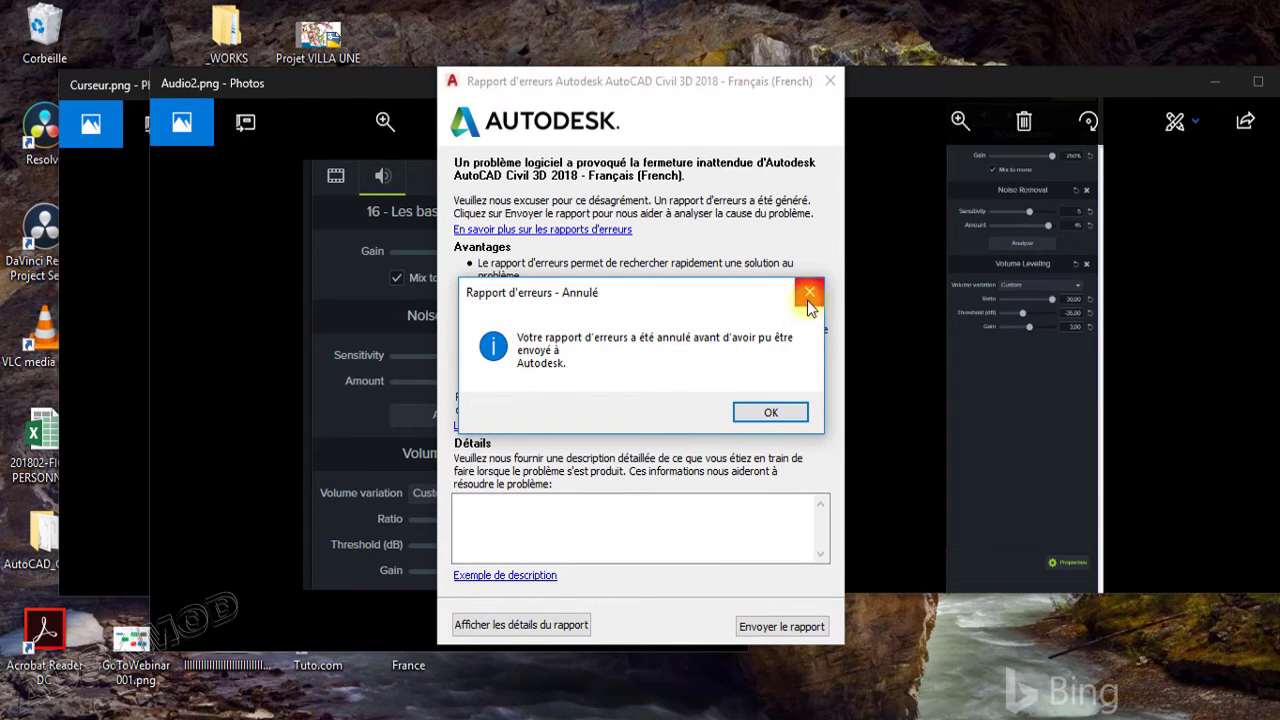
left_click(771, 414)
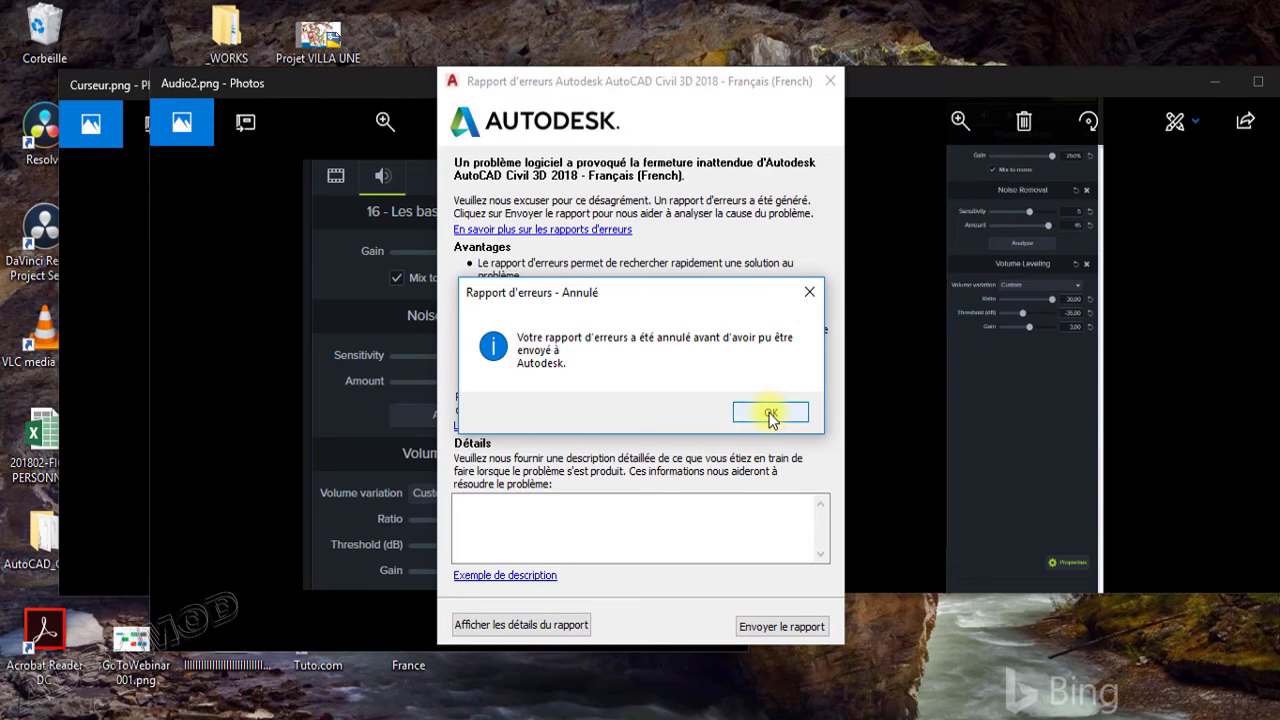
left_click(767, 411)
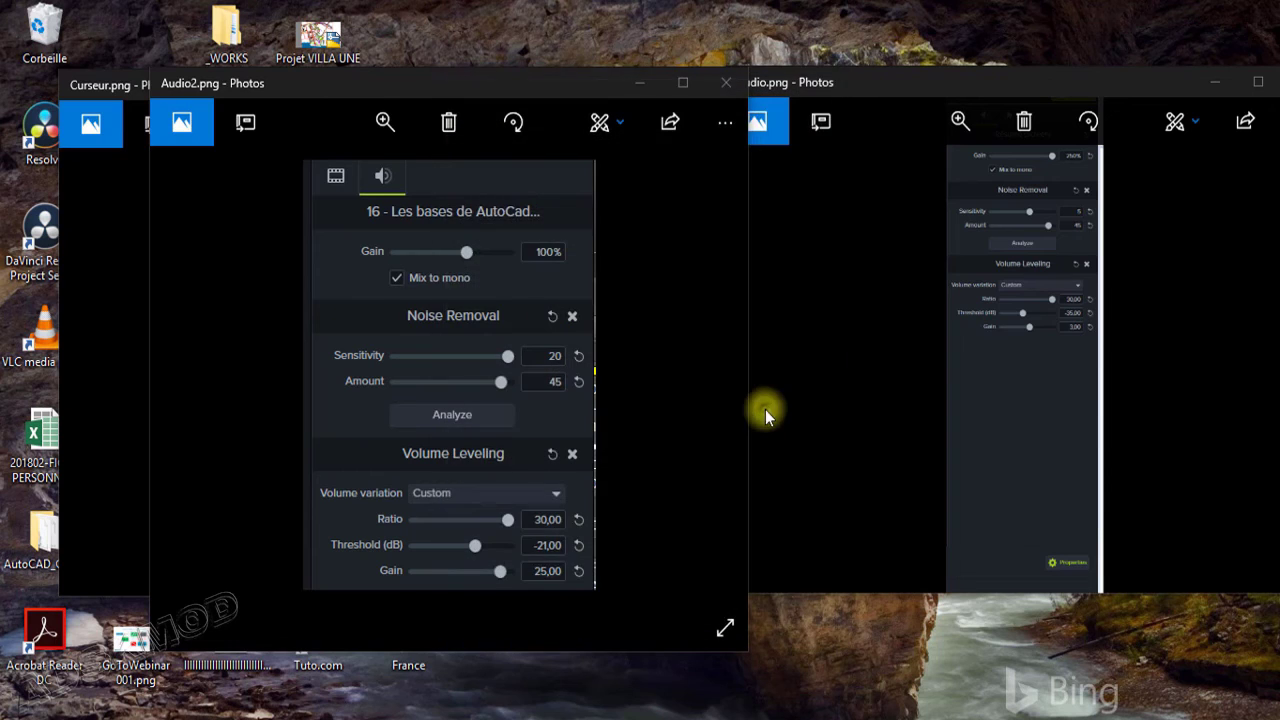
Minimize the open Photos windows Audio2.png, Curseur.png and Audio.png to clear the desktop
left_click(632, 84)
left_click(549, 83)
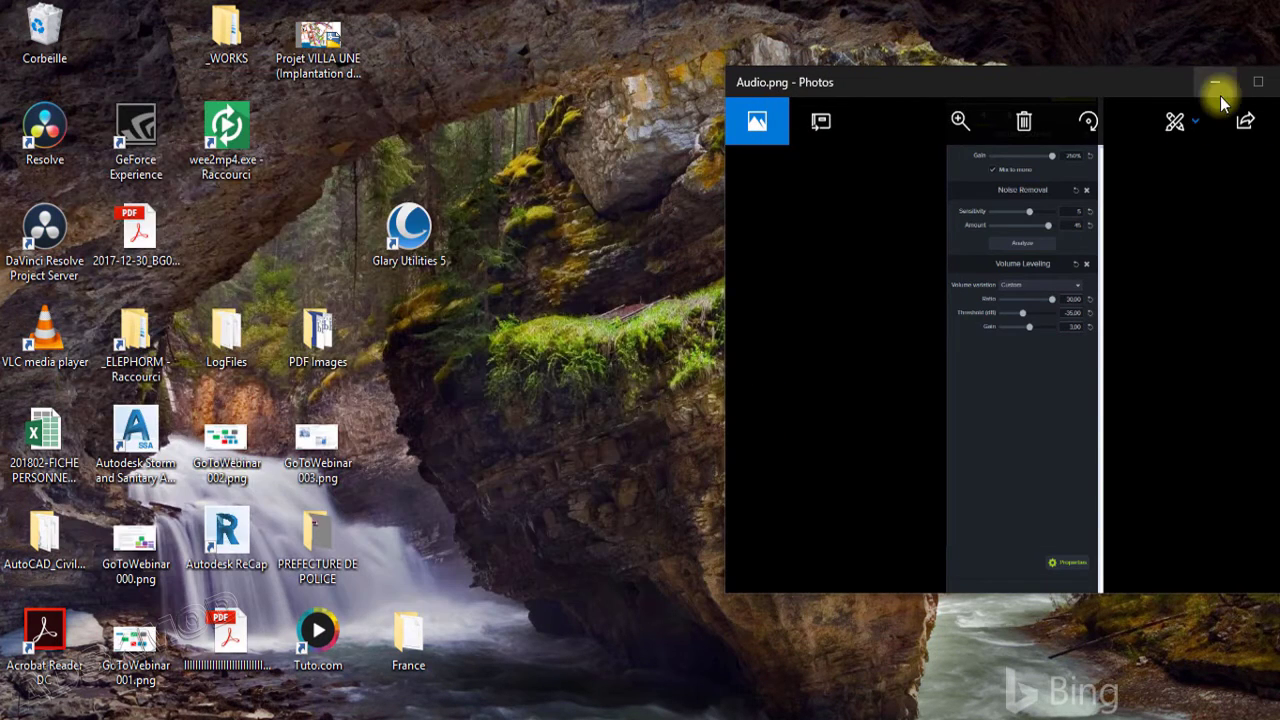
left_click(1218, 90)
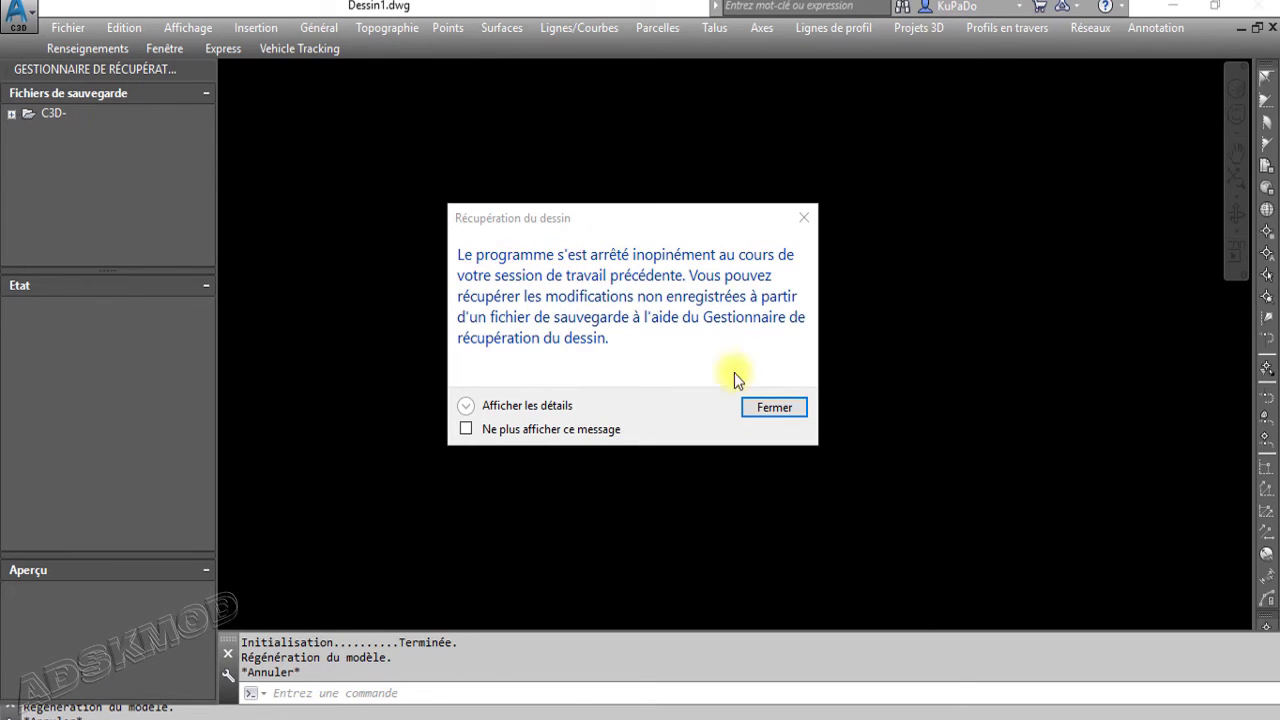
Dismiss the recovery notice and compare the locations and save times of the C3D- backup files in the Drawing Recovery Manager
left_click(779, 405)
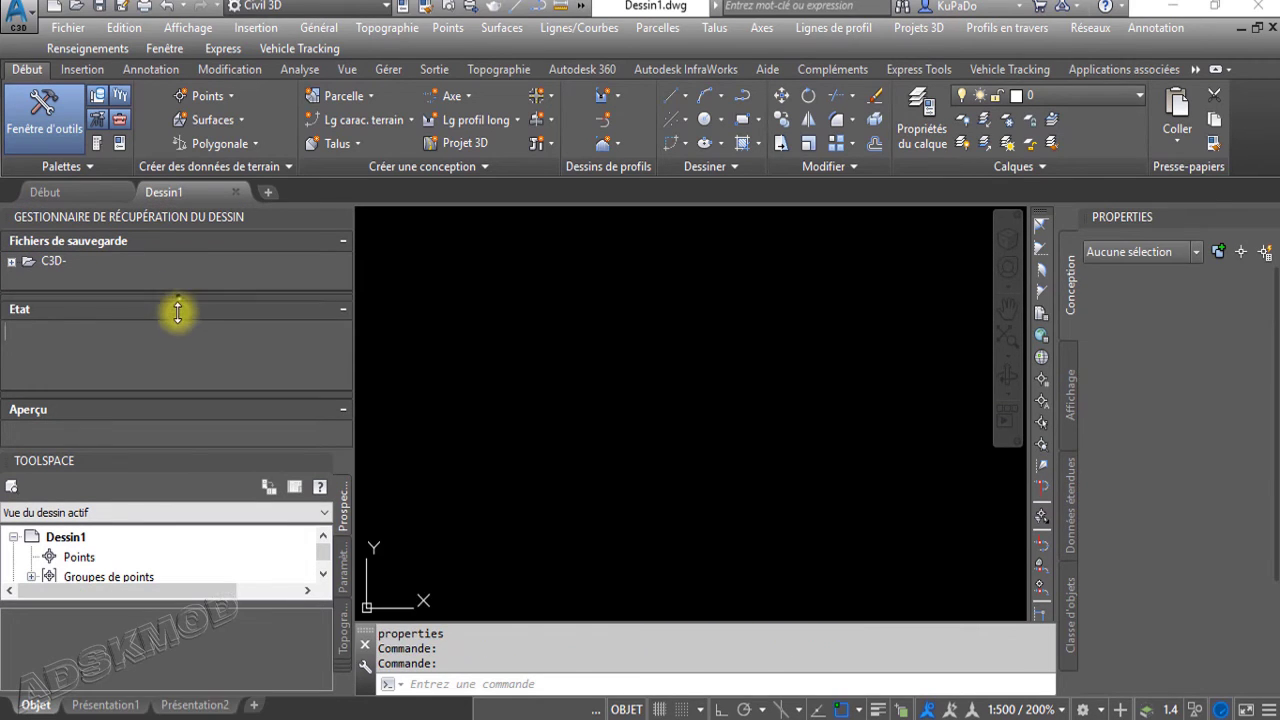
left_click_drag(178, 312, 178, 346)
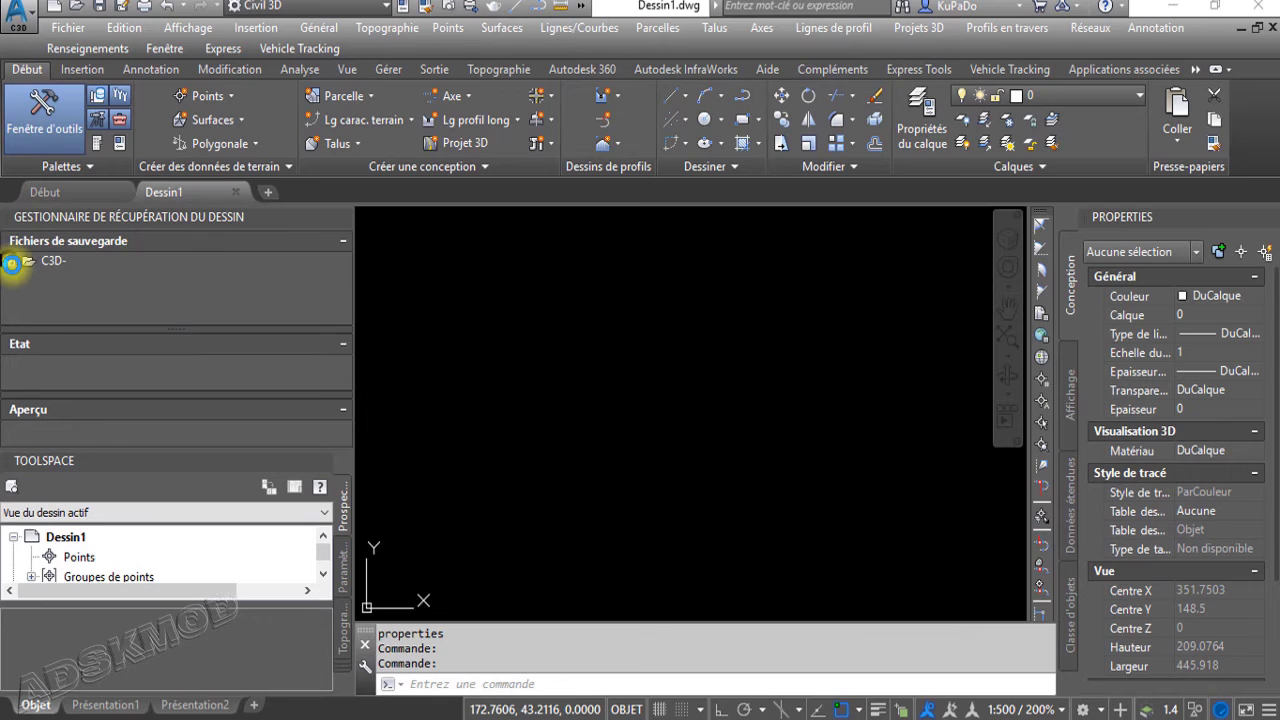
left_click(11, 263)
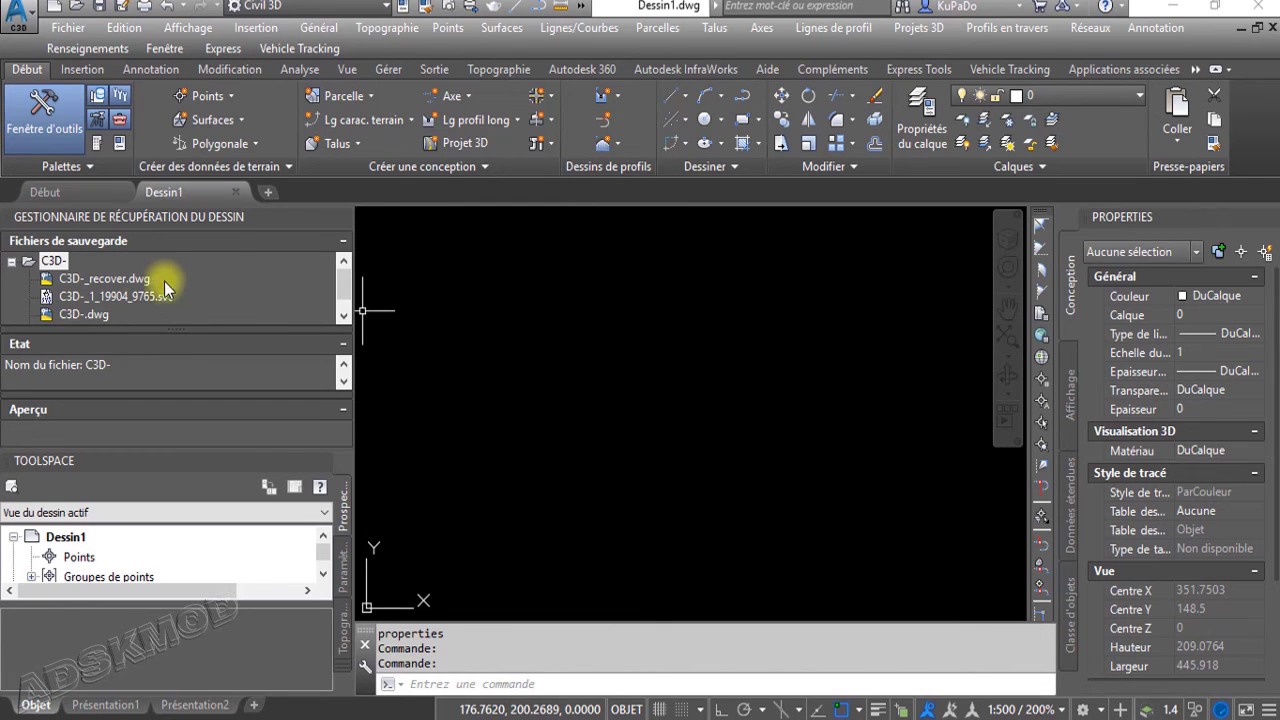
left_click(97, 280)
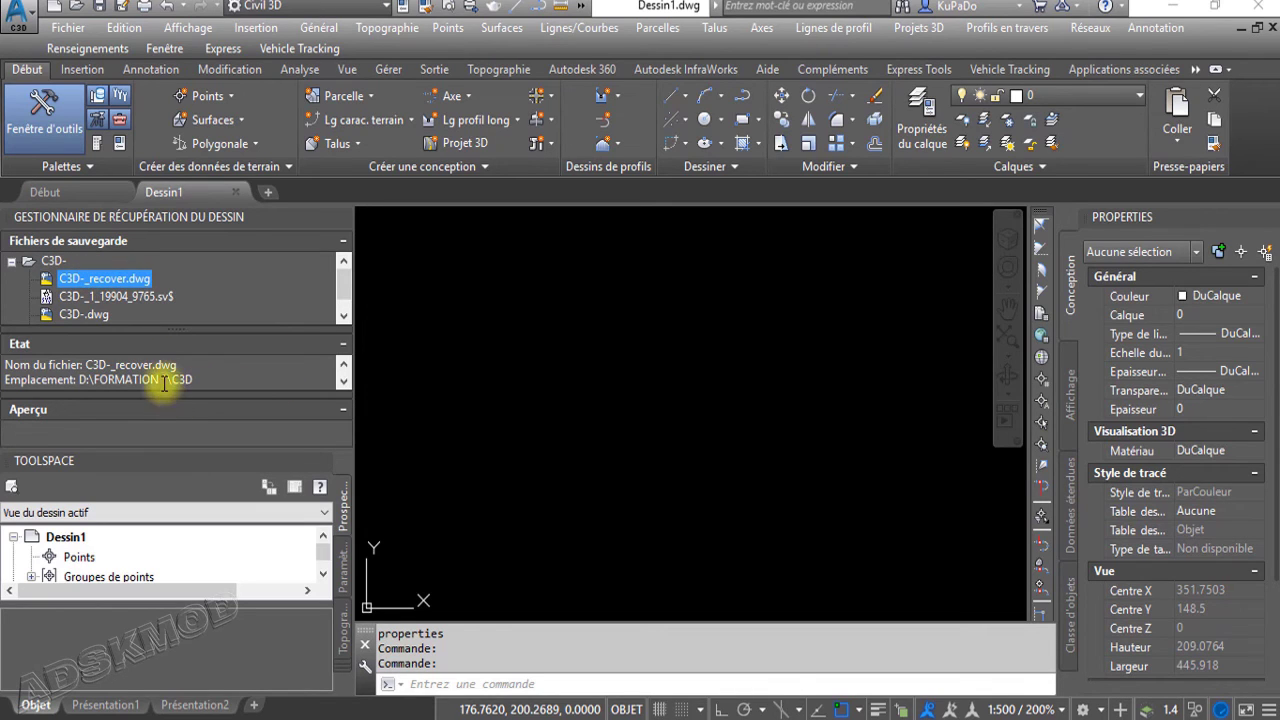
left_click(343, 383)
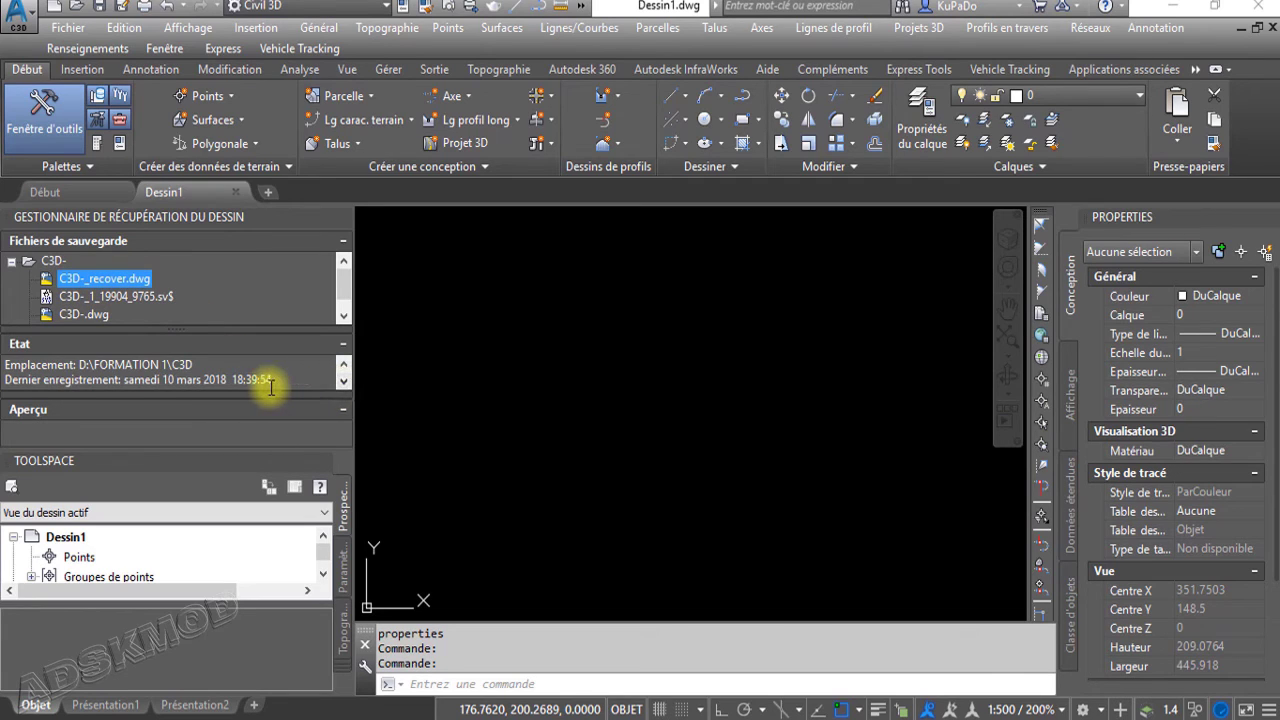
left_click(142, 303)
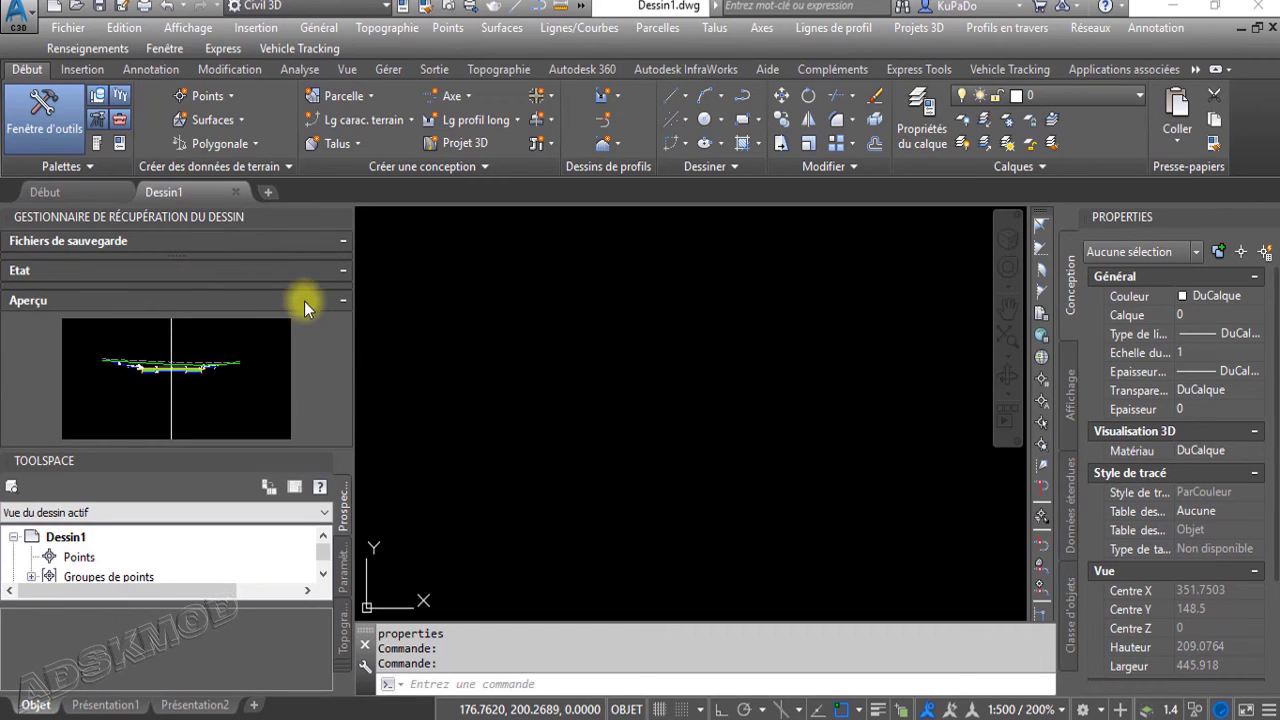
left_click(342, 301)
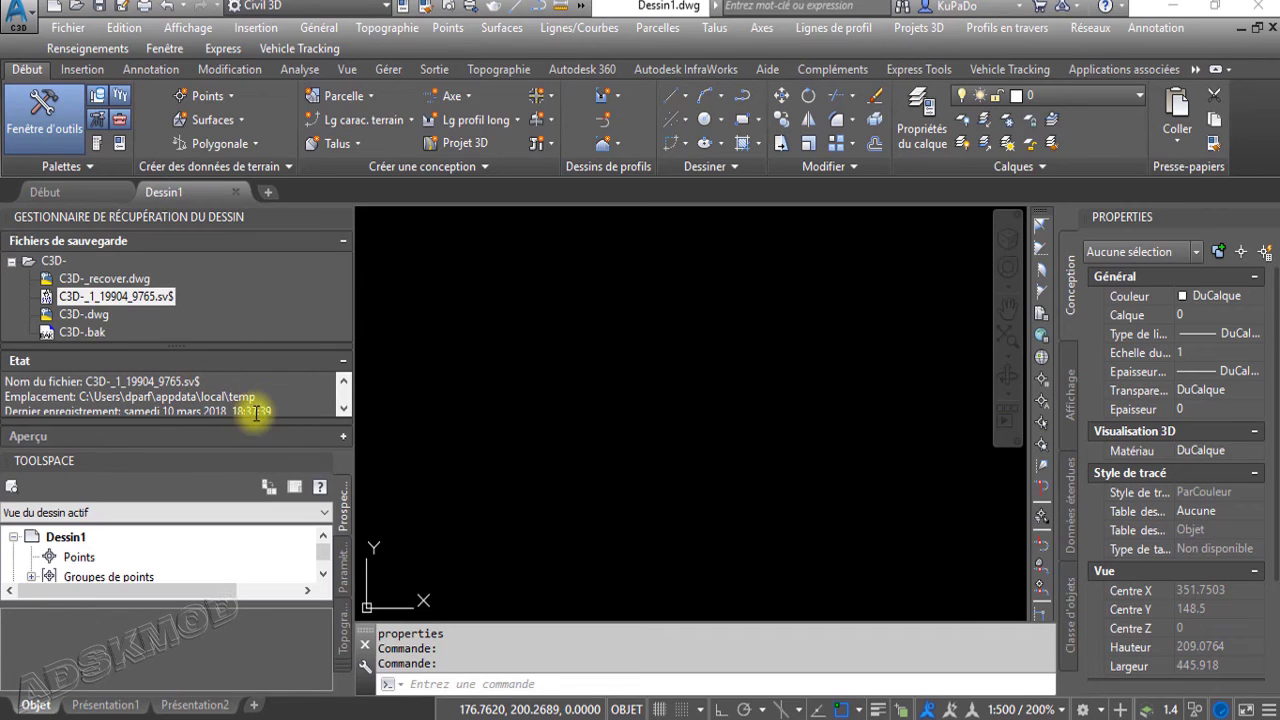
left_click(84, 314)
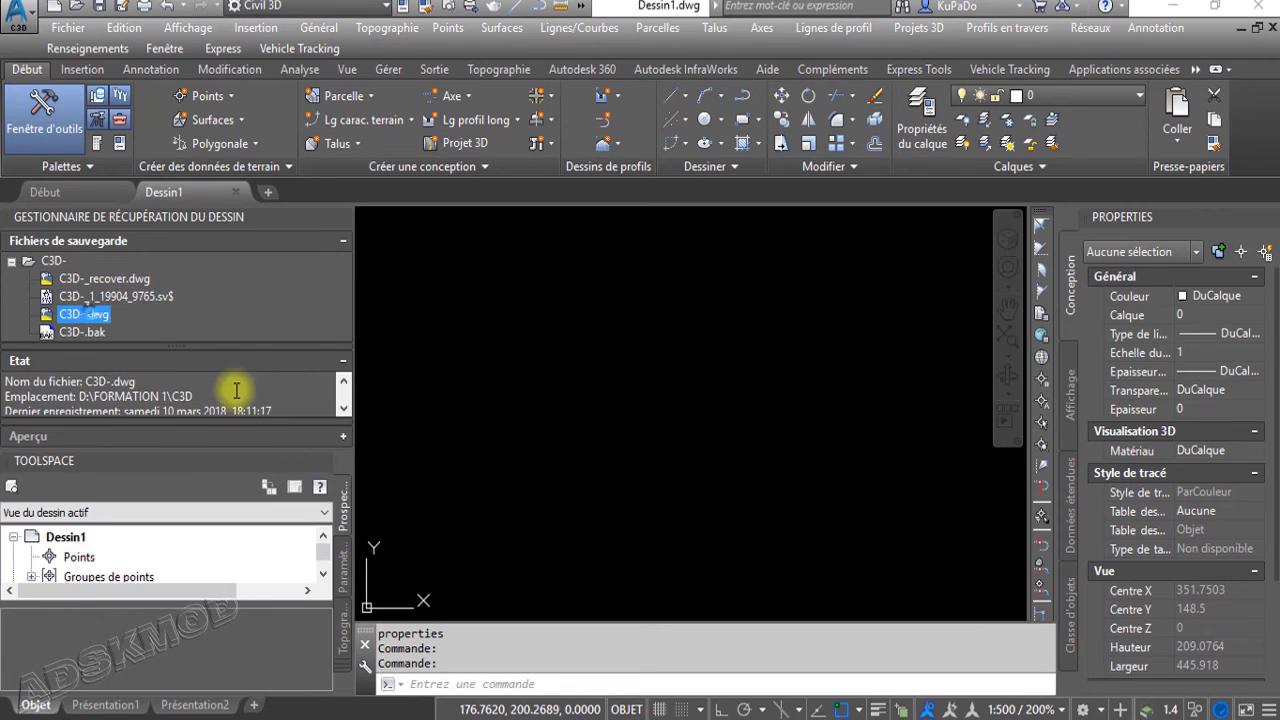
left_click(112, 332)
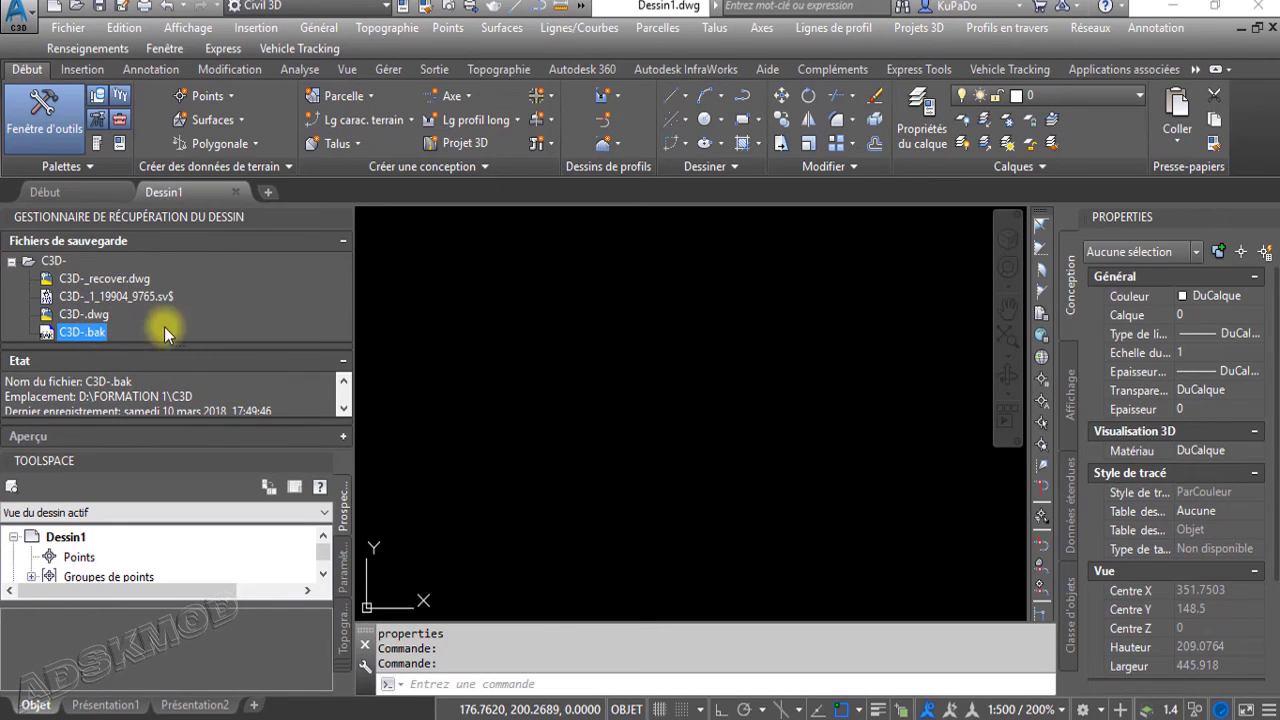
Open C3D-_recover.dwg from the backup files and dismiss the damaged file report
left_click(135, 279)
double_click(105, 279)
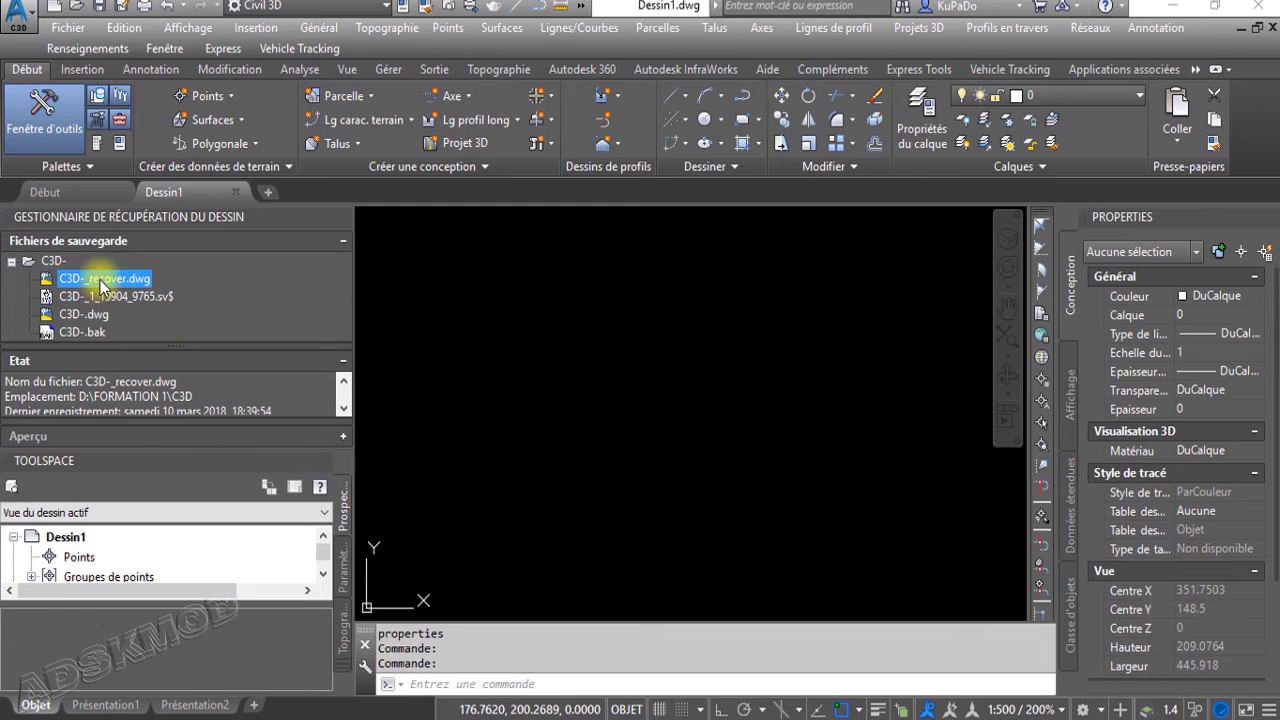
left_click(697, 430)
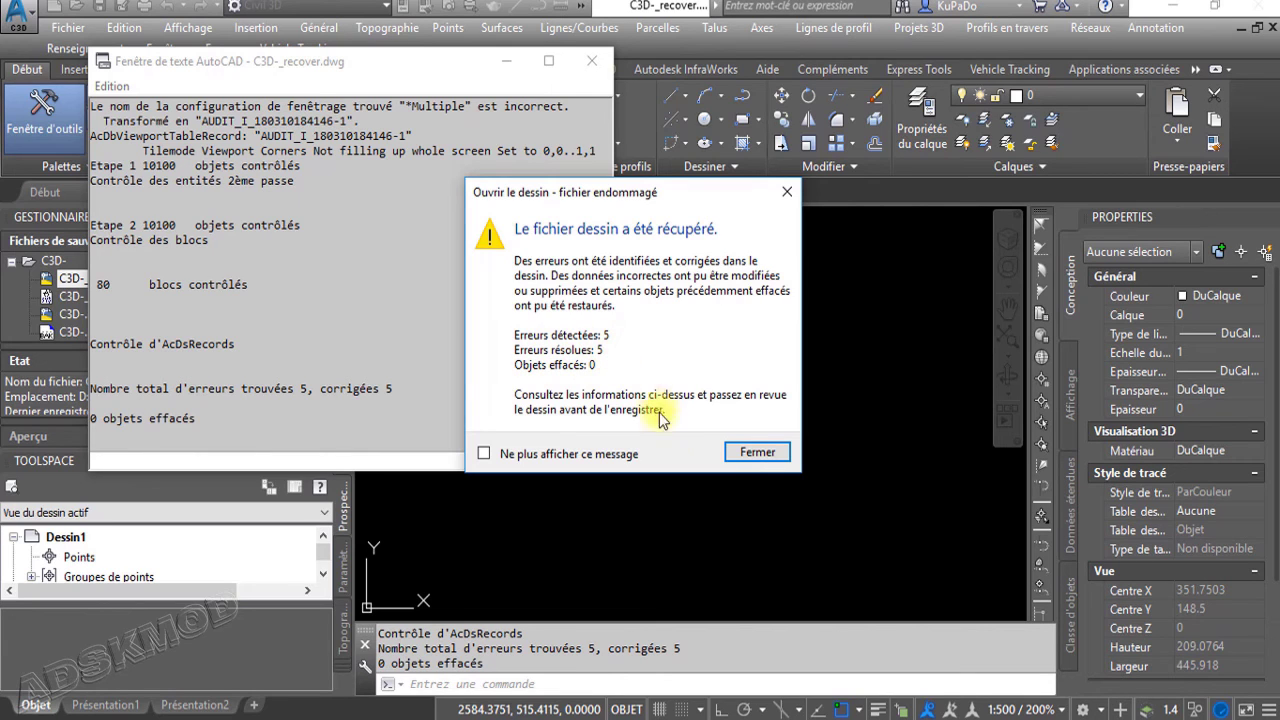
left_click(757, 452)
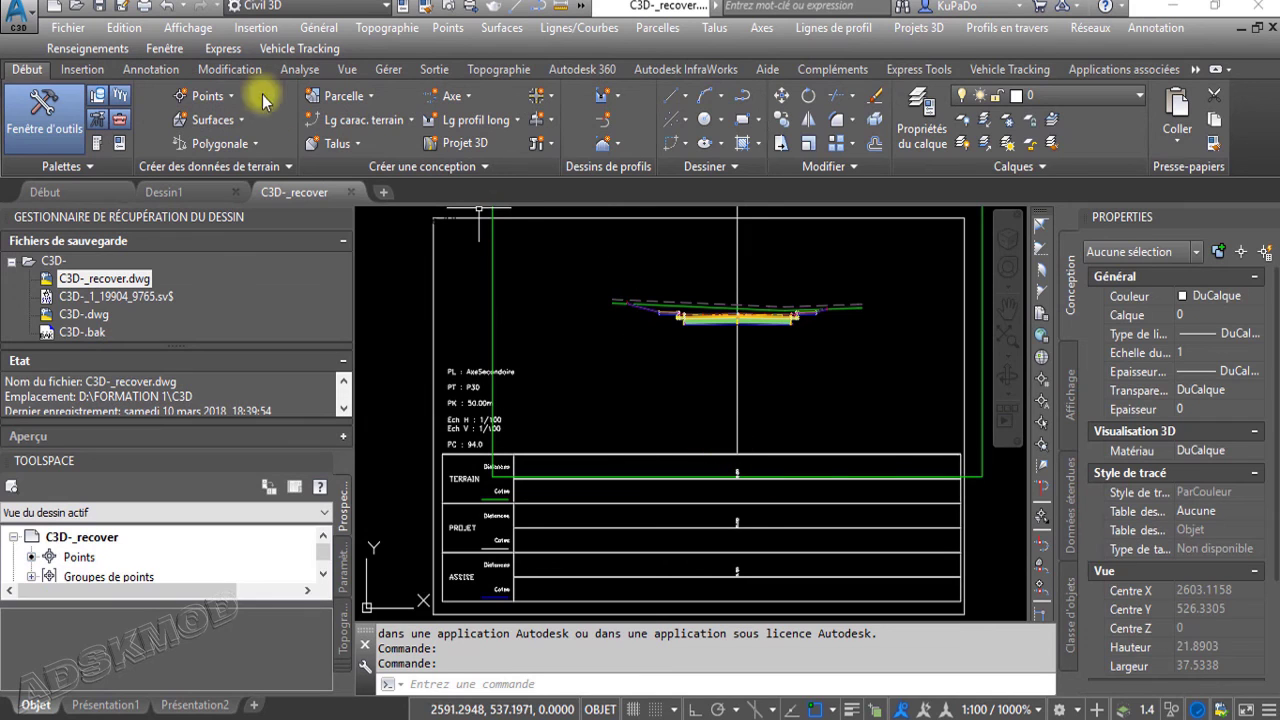
Save the recovered drawing over C3D-.dwg in the C3D folder and close the Drawing Recovery Manager
left_click(123, 7)
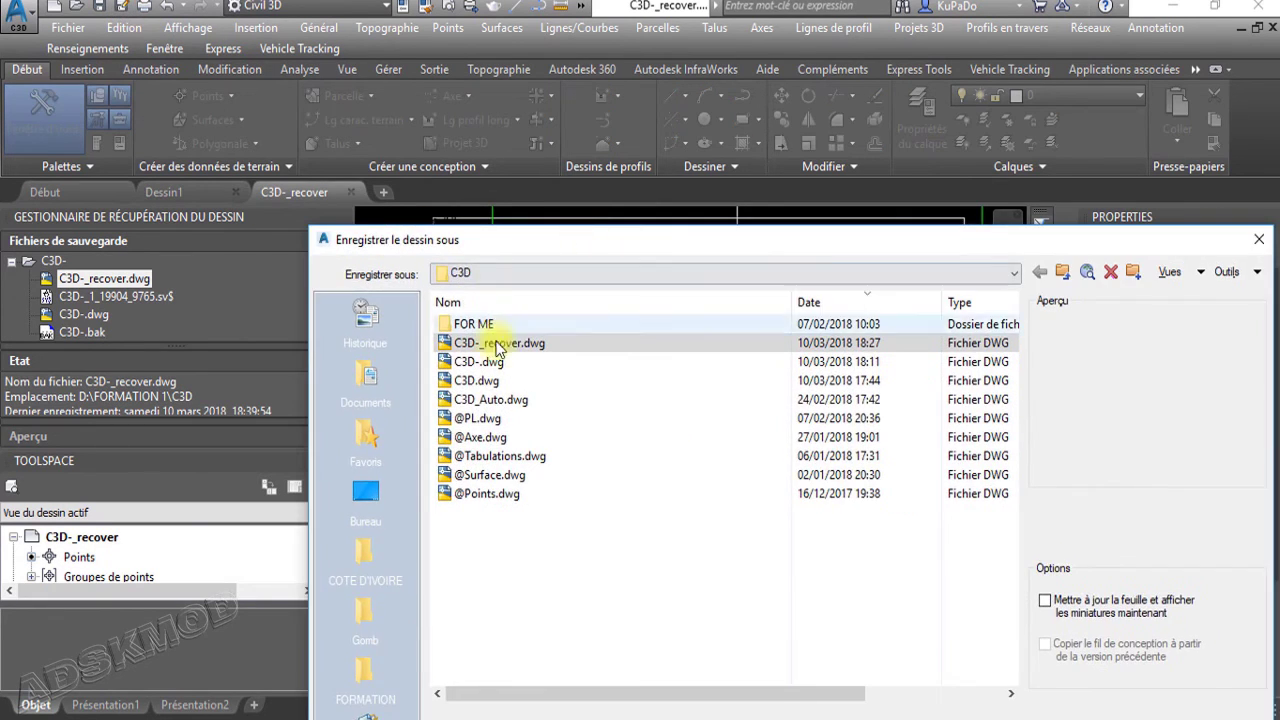
left_click(480, 362)
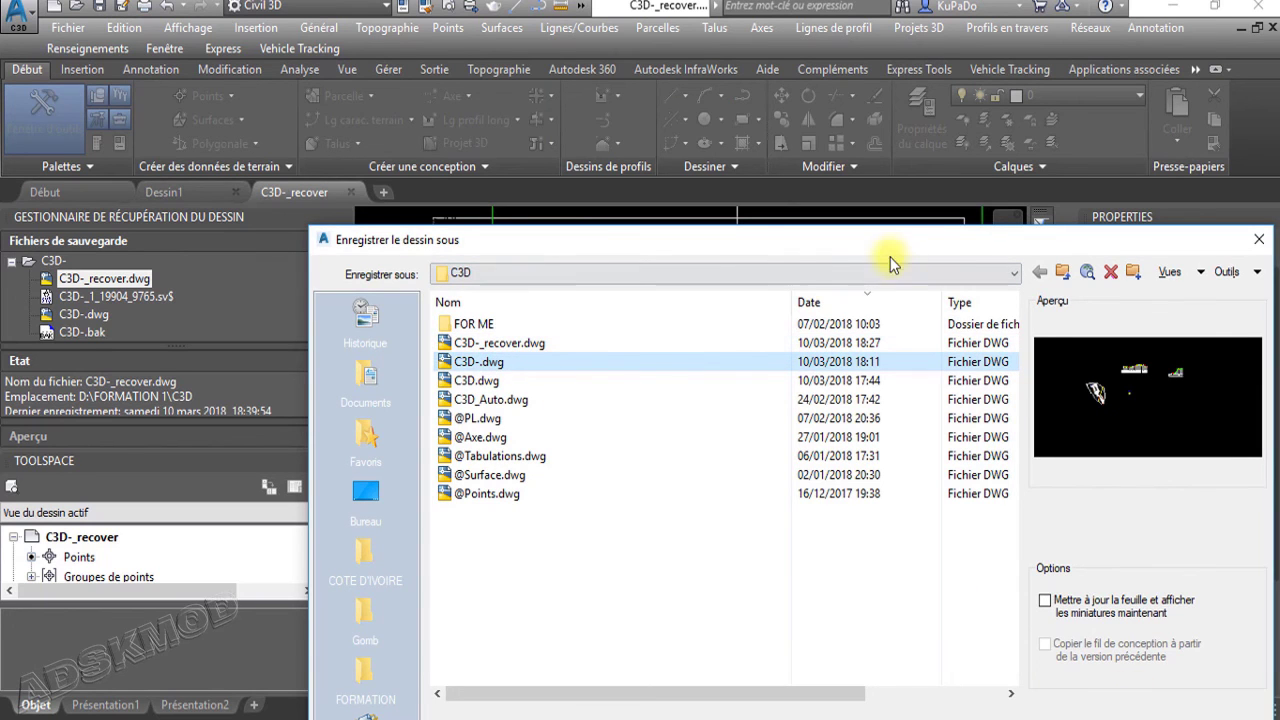
left_click_drag(886, 250, 780, 157)
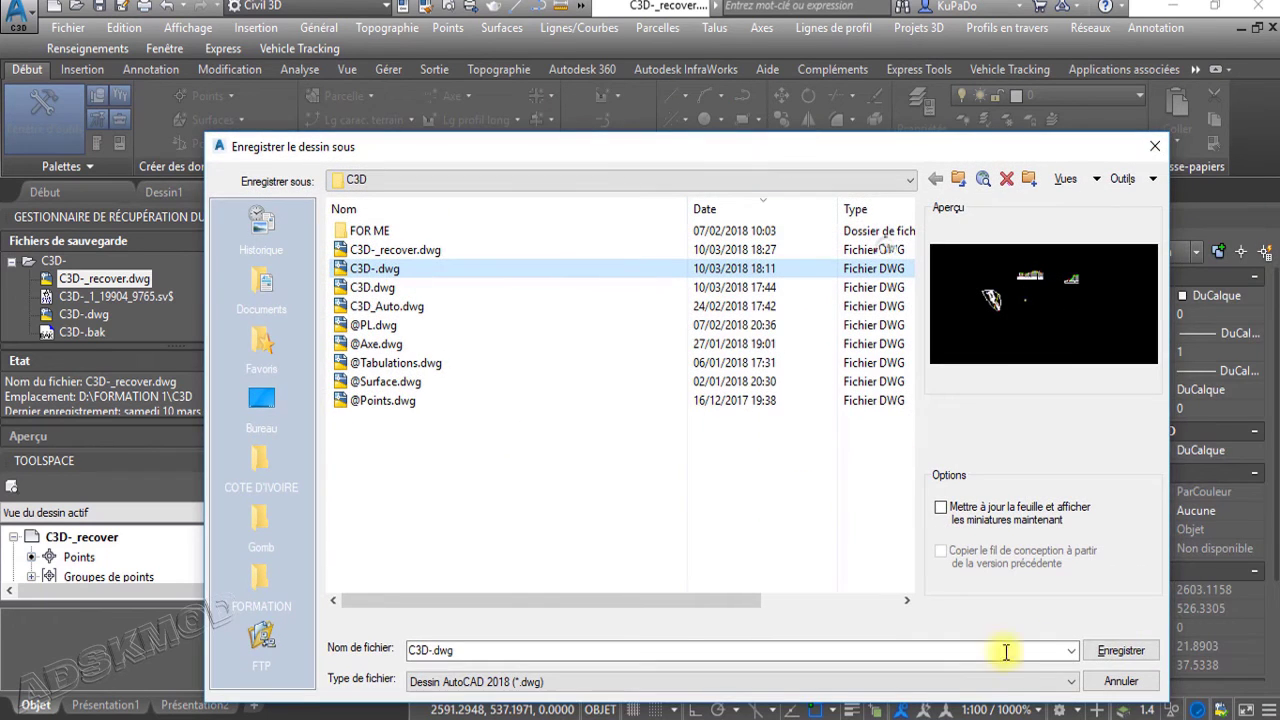
left_click(1100, 651)
left_click(612, 471)
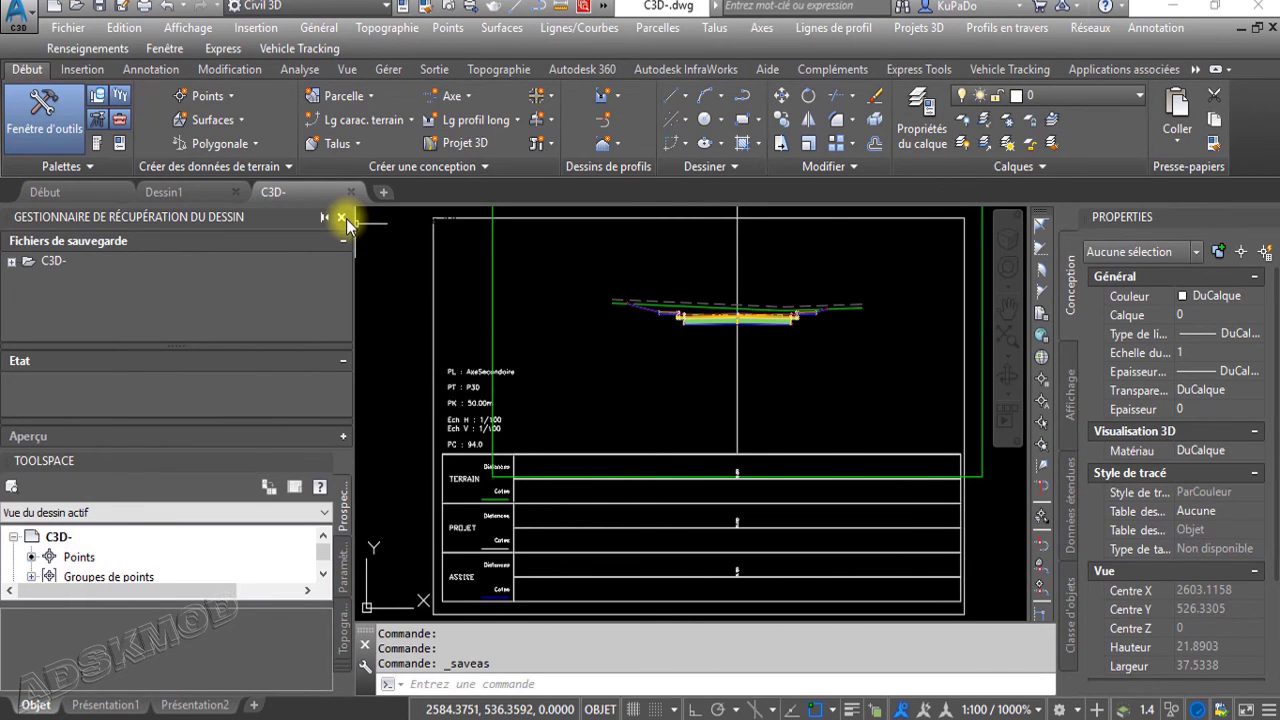
left_click(346, 218)
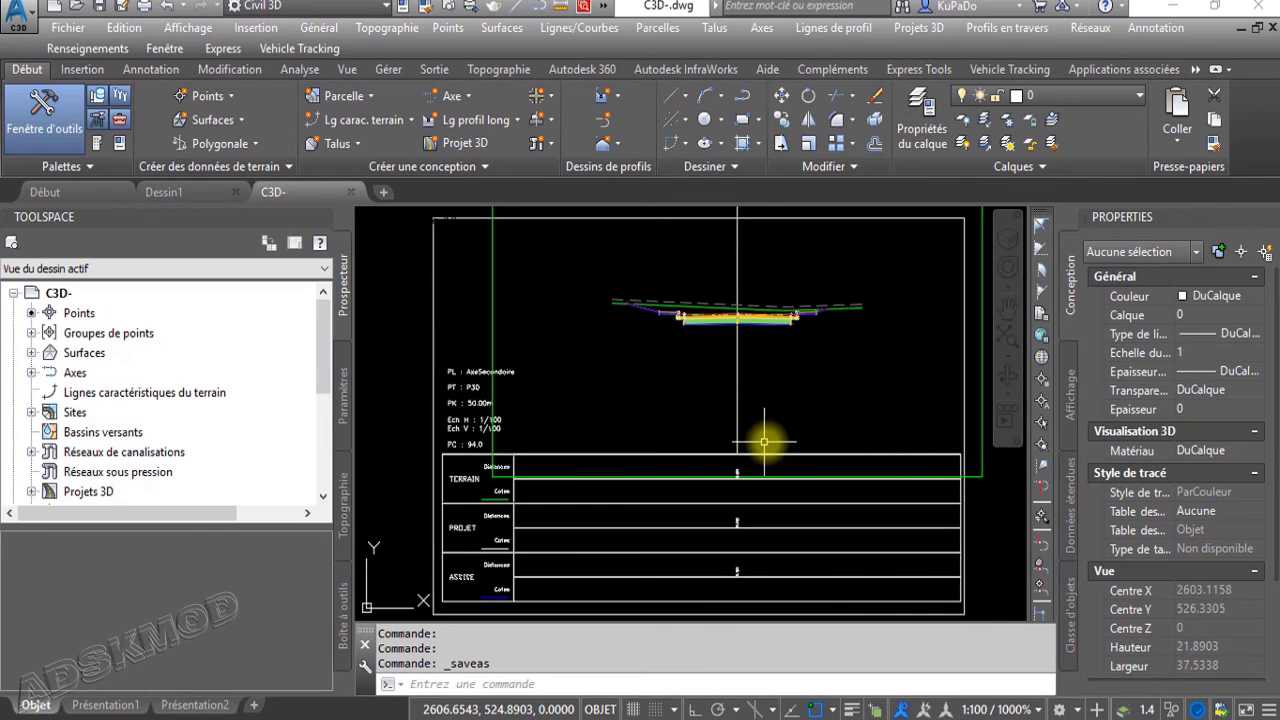
Examine the section sources assigned to the data bands in the properties of the P30 section view on AxeSecondaire
left_click(610, 453)
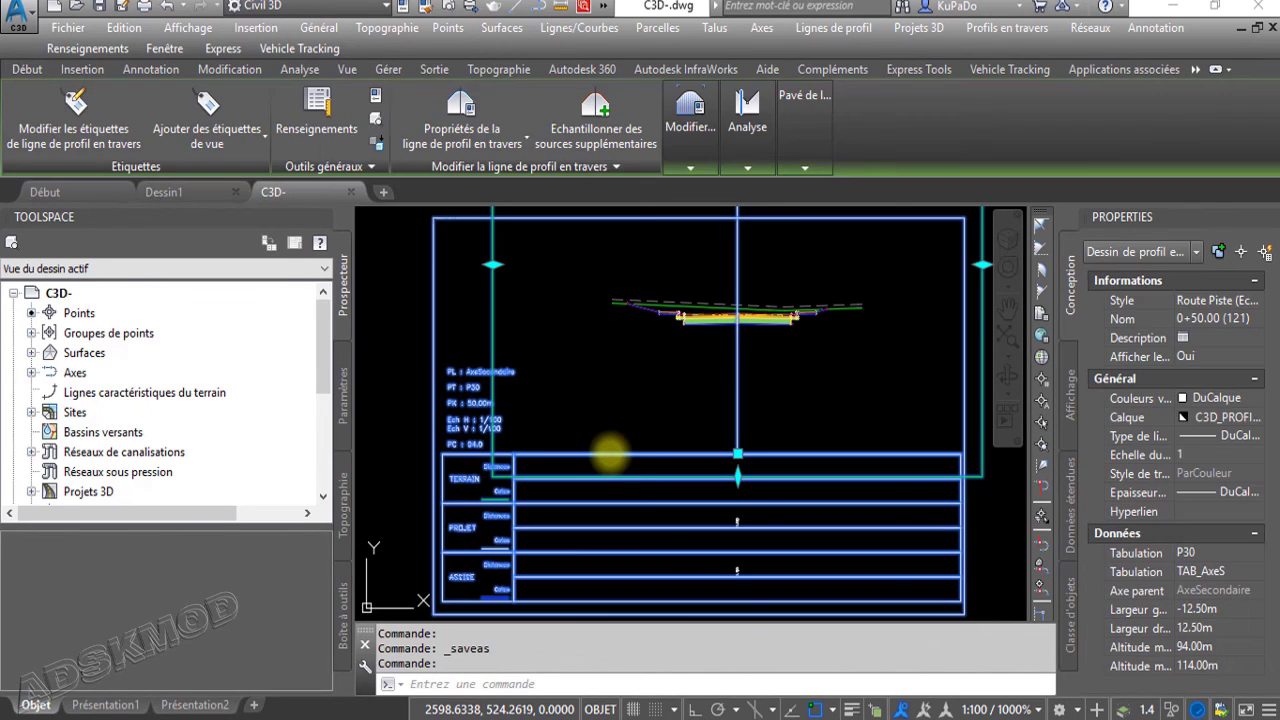
mouse_move(690, 120)
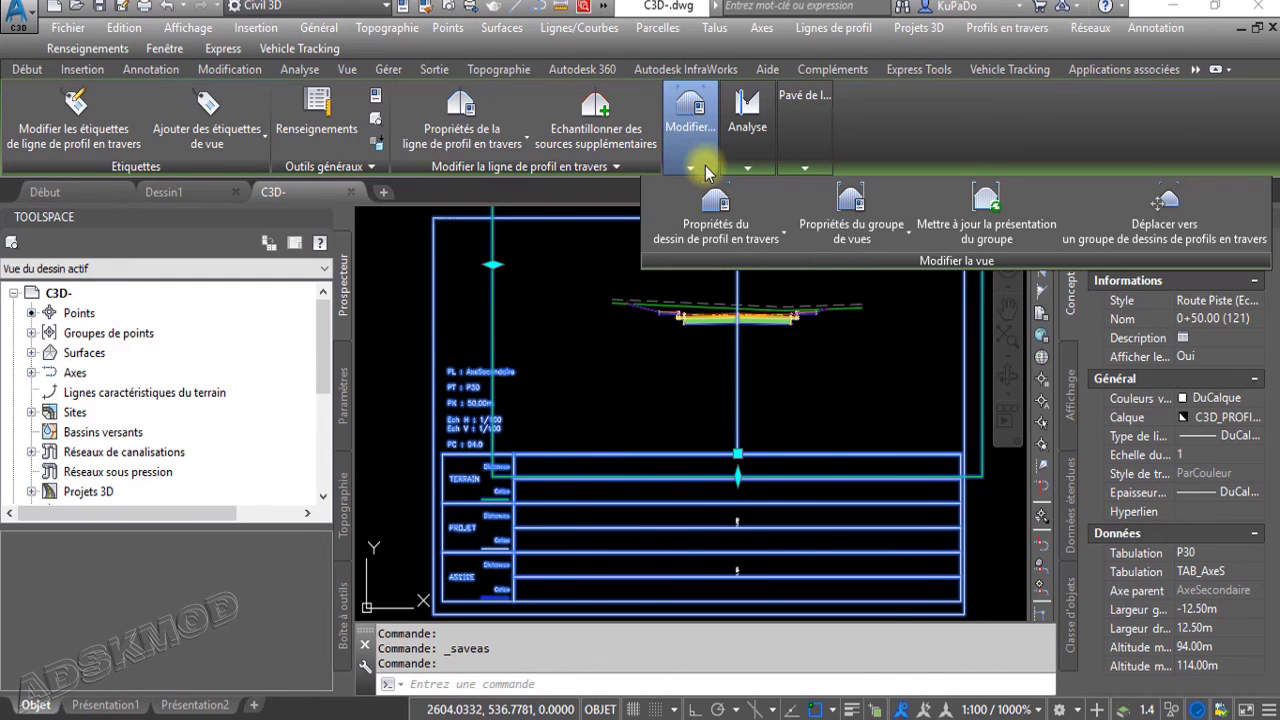
left_click(714, 205)
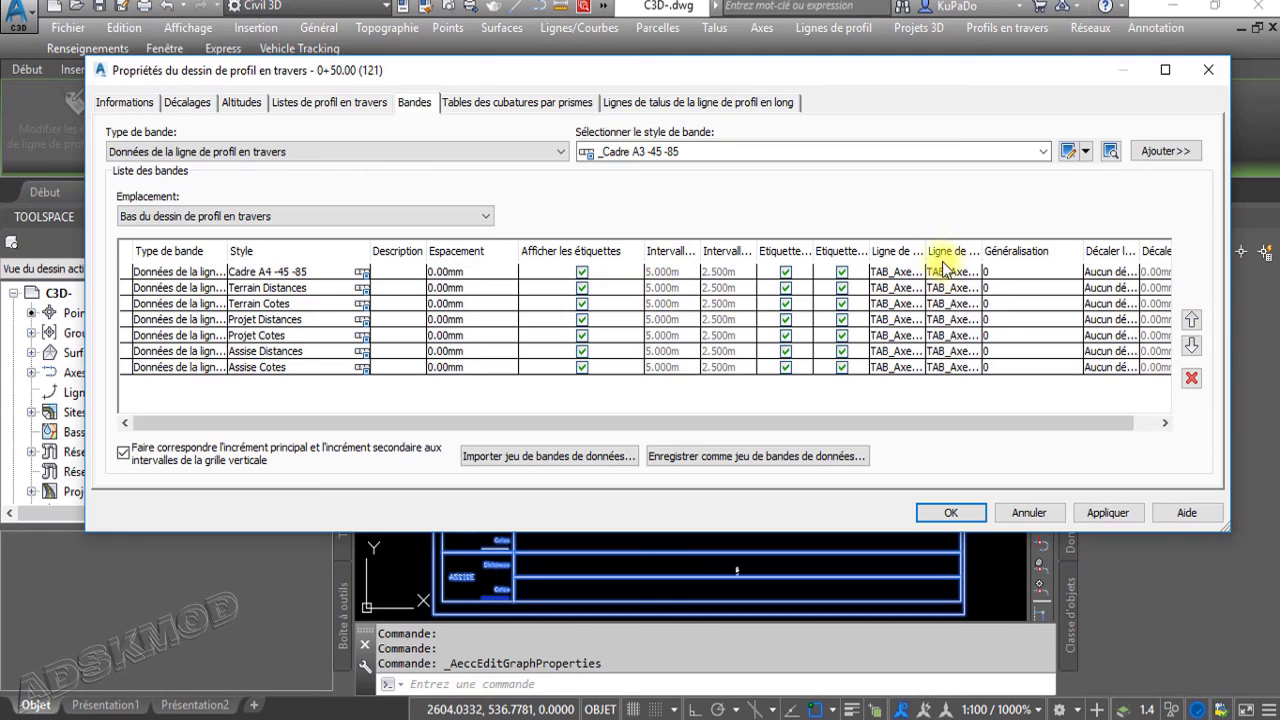
left_click_drag(924, 253, 1008, 251)
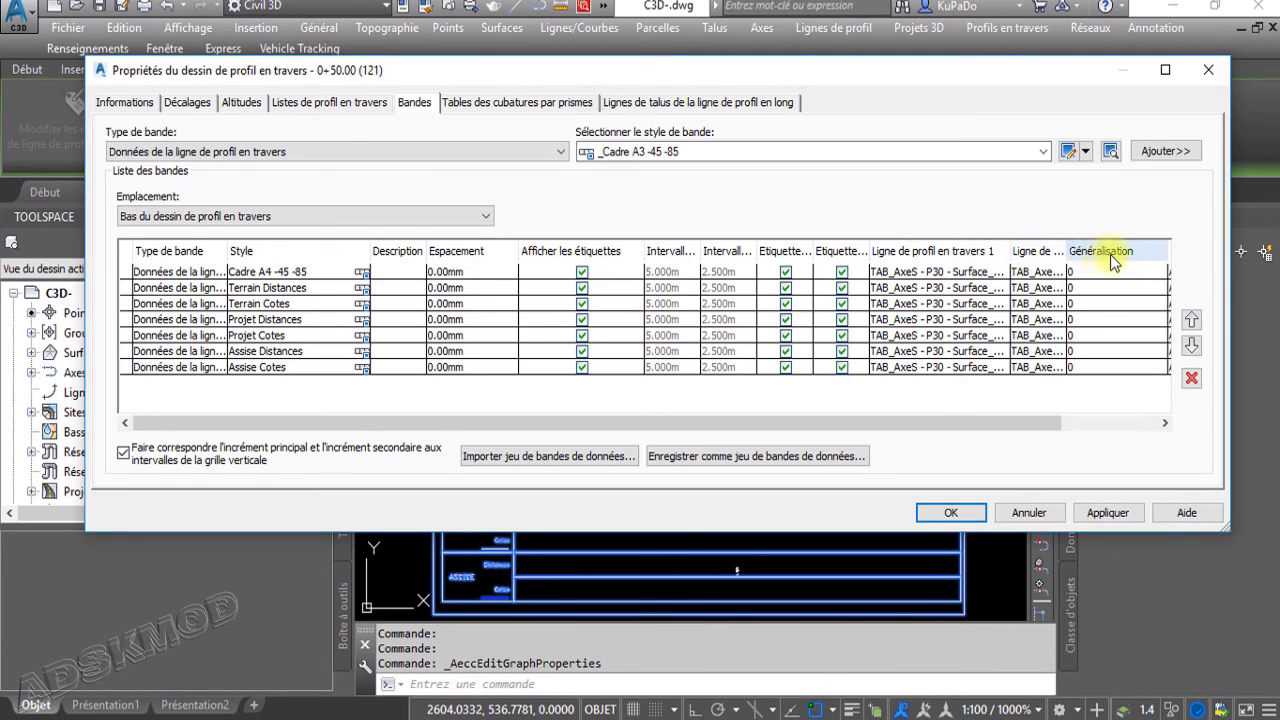
left_click(1208, 69)
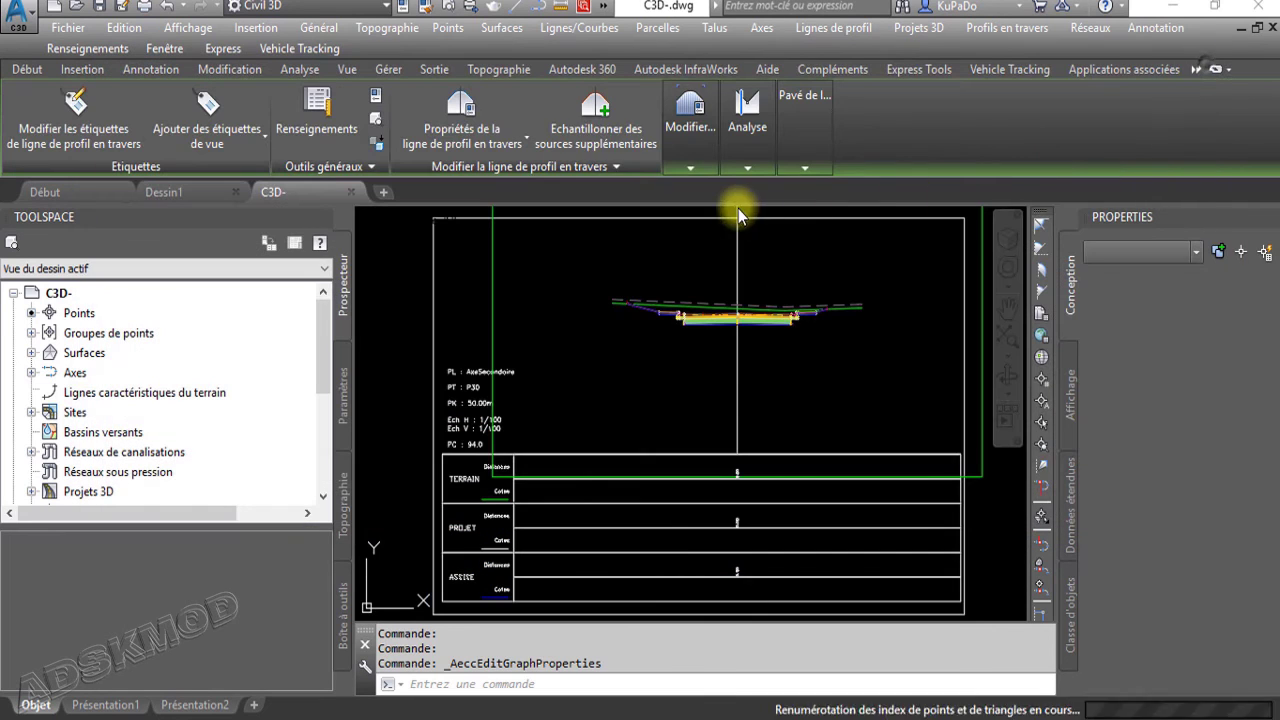
Set the code set style of P3D to 2_Profils en travers in the properties of the individual section view group
left_click(691, 167)
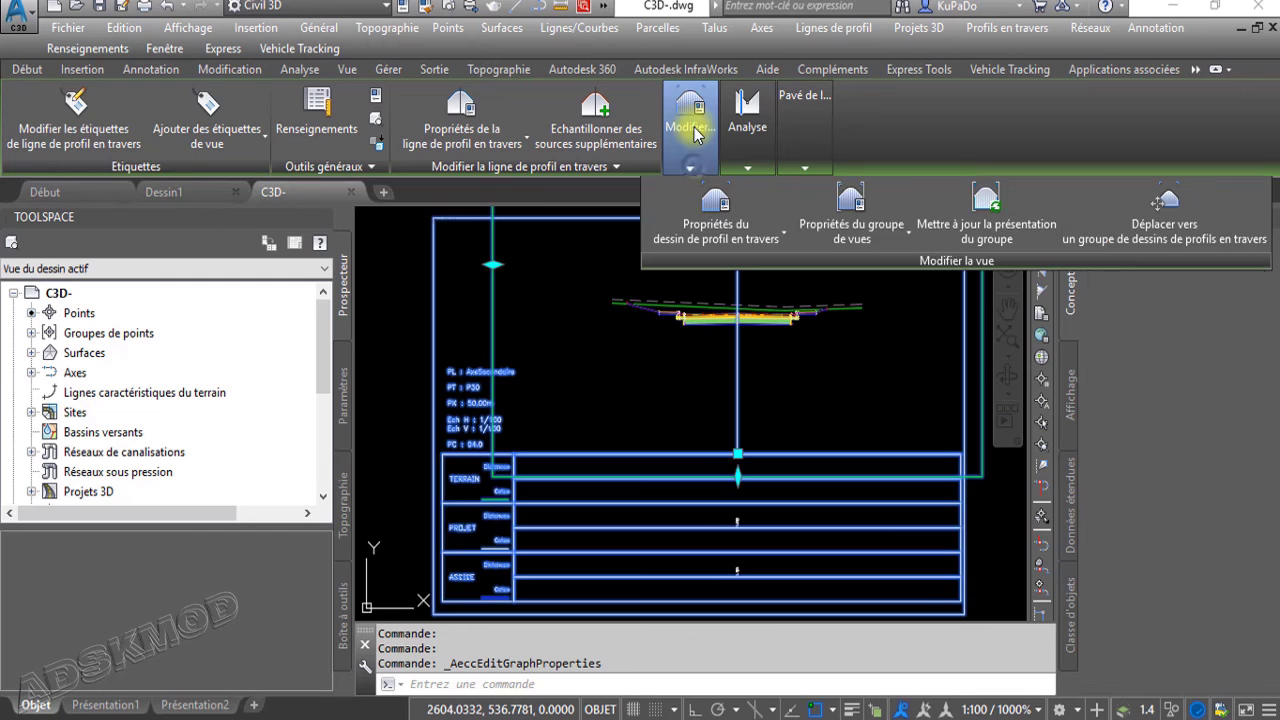
left_click(850, 203)
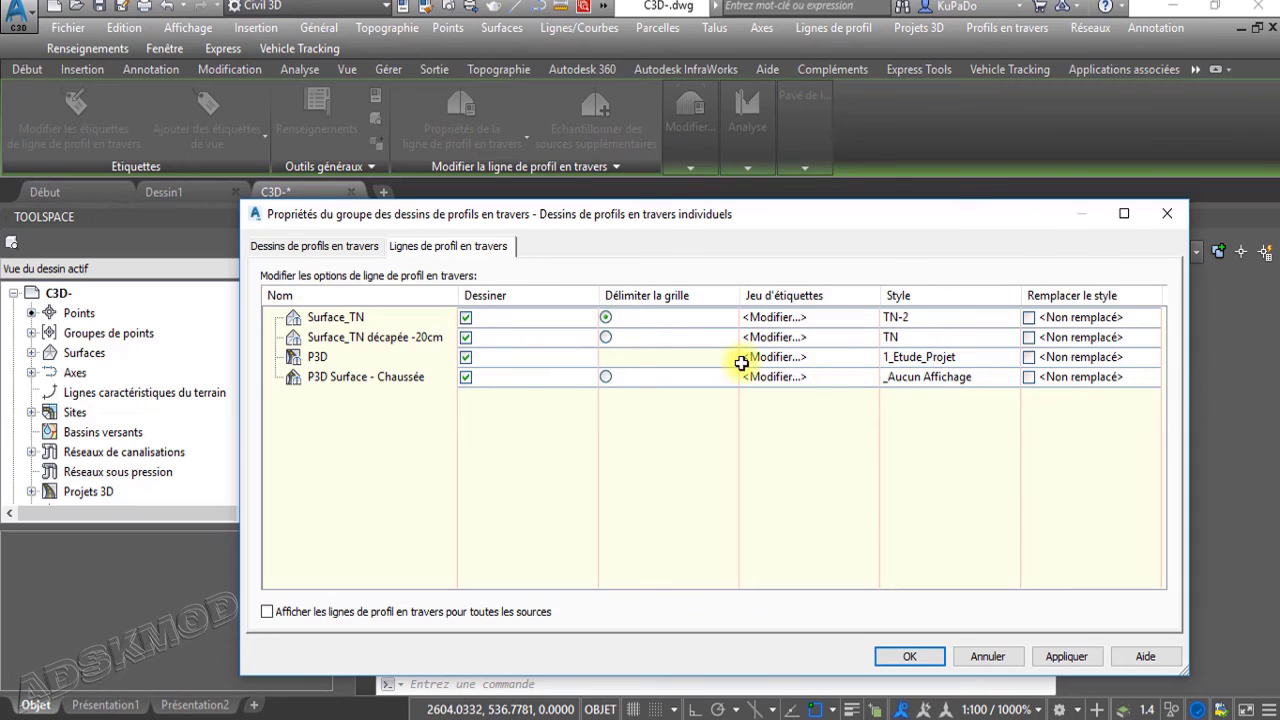
left_click(930, 358)
left_click(697, 291)
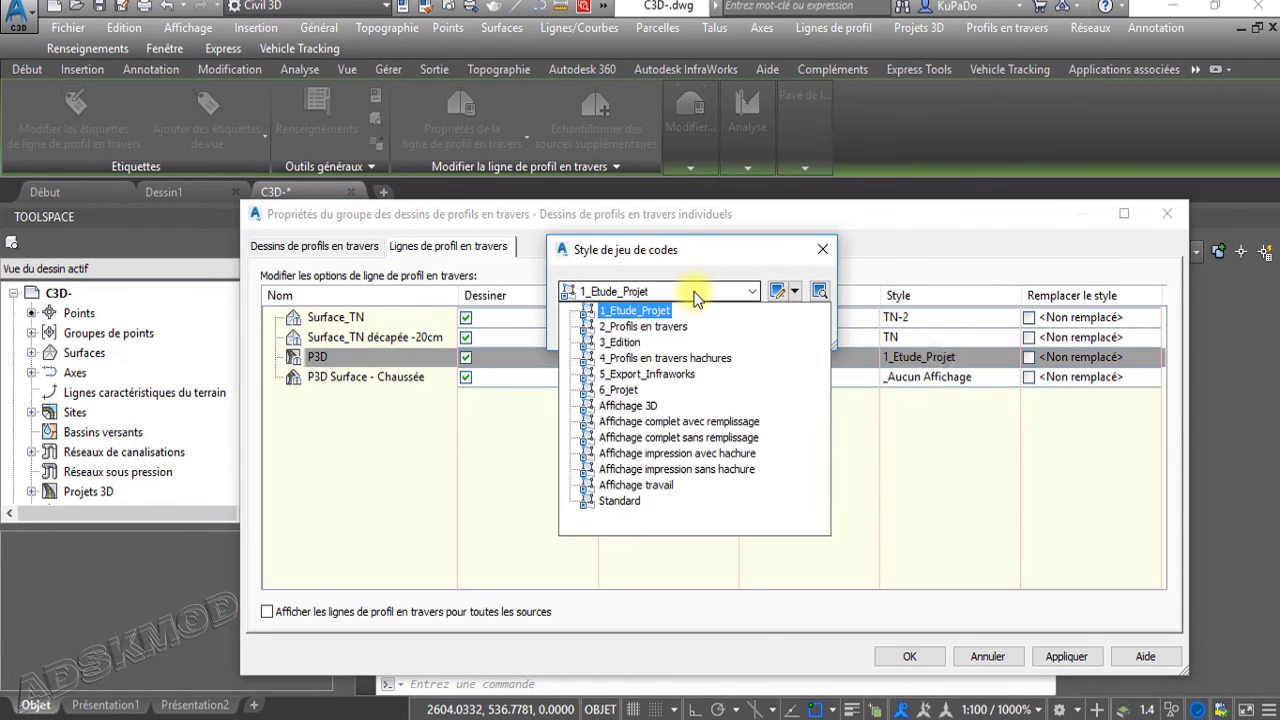
left_click(672, 323)
left_click(619, 330)
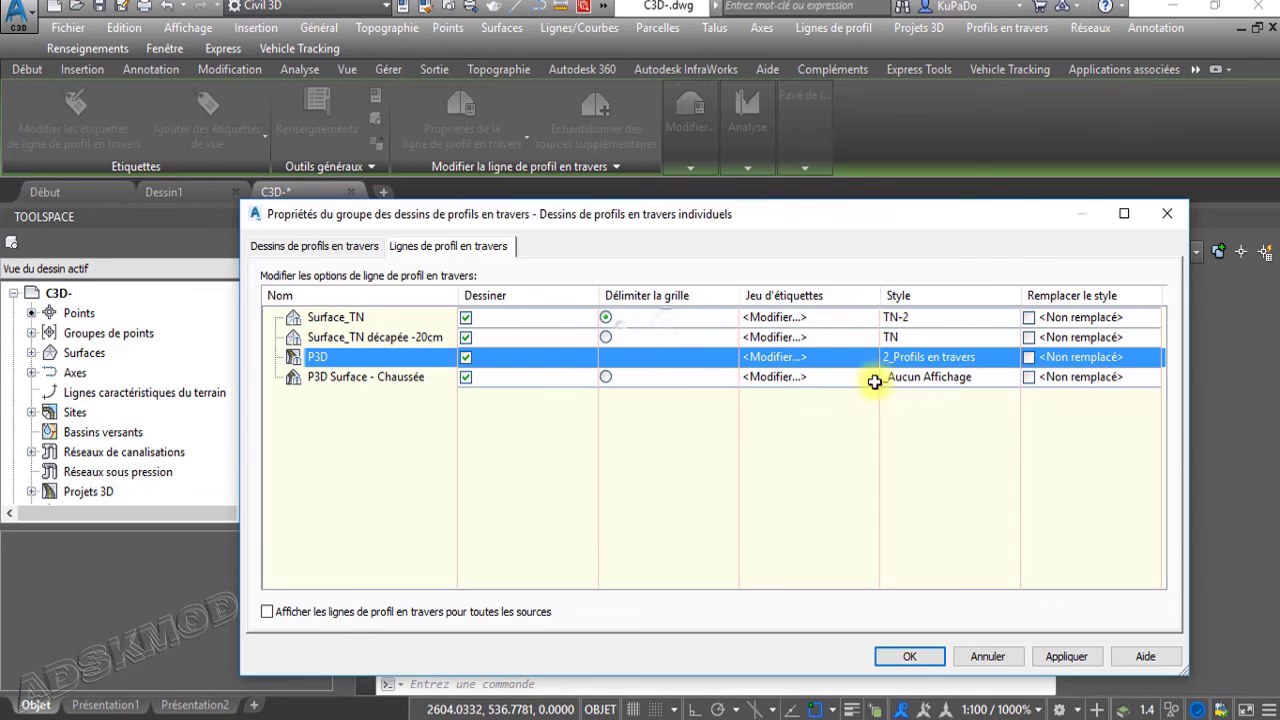
Assign the Route Piste A4 data band set to the individual section view group
left_click(343, 250)
left_click(716, 364)
left_click(716, 364)
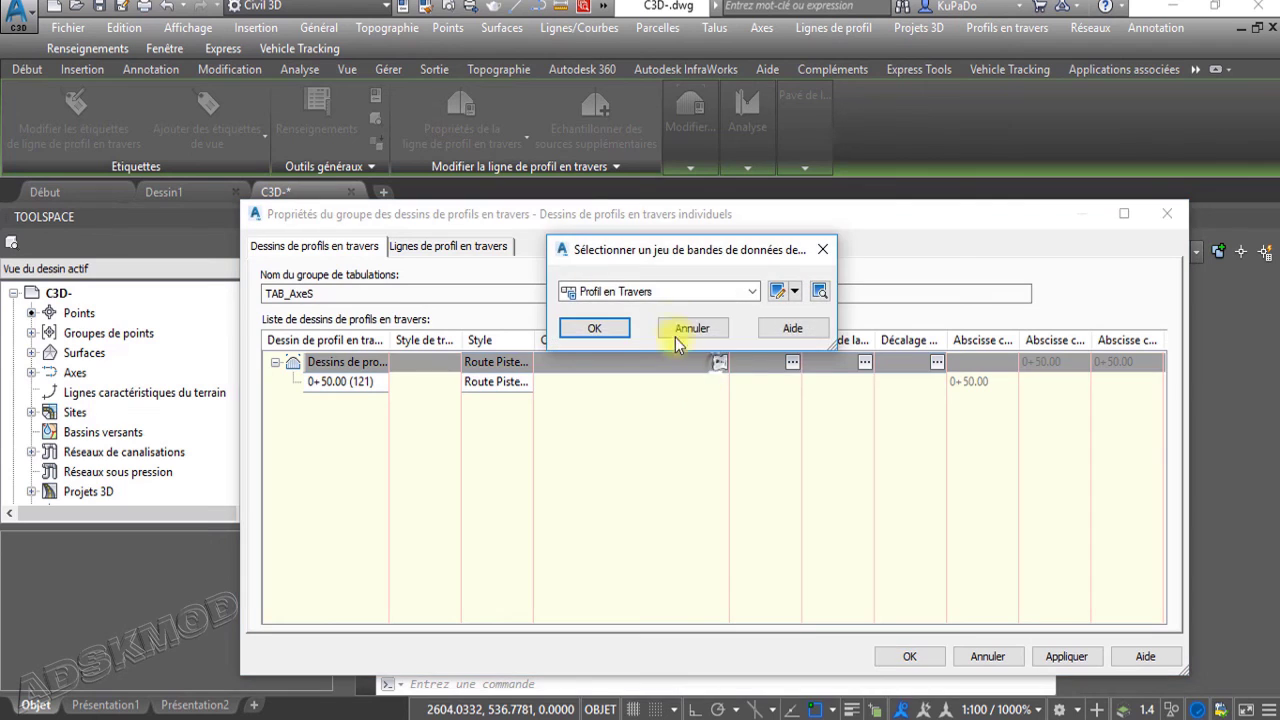
left_click(674, 296)
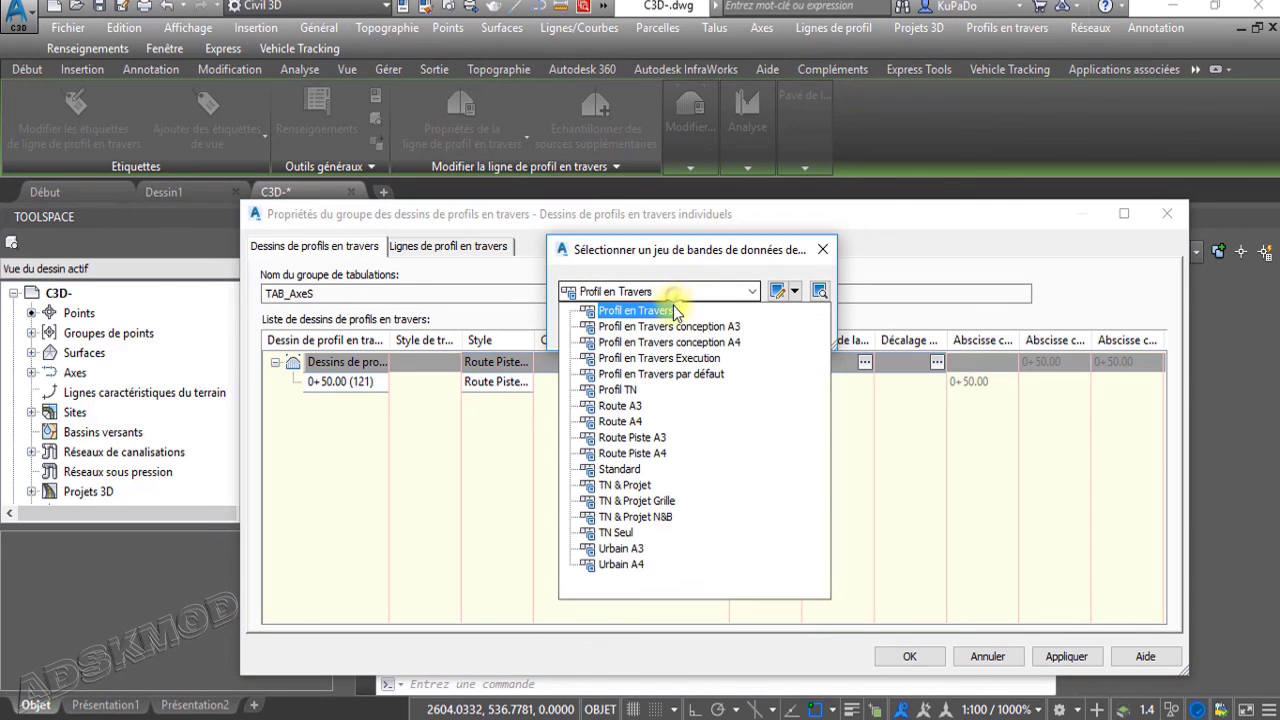
left_click(658, 455)
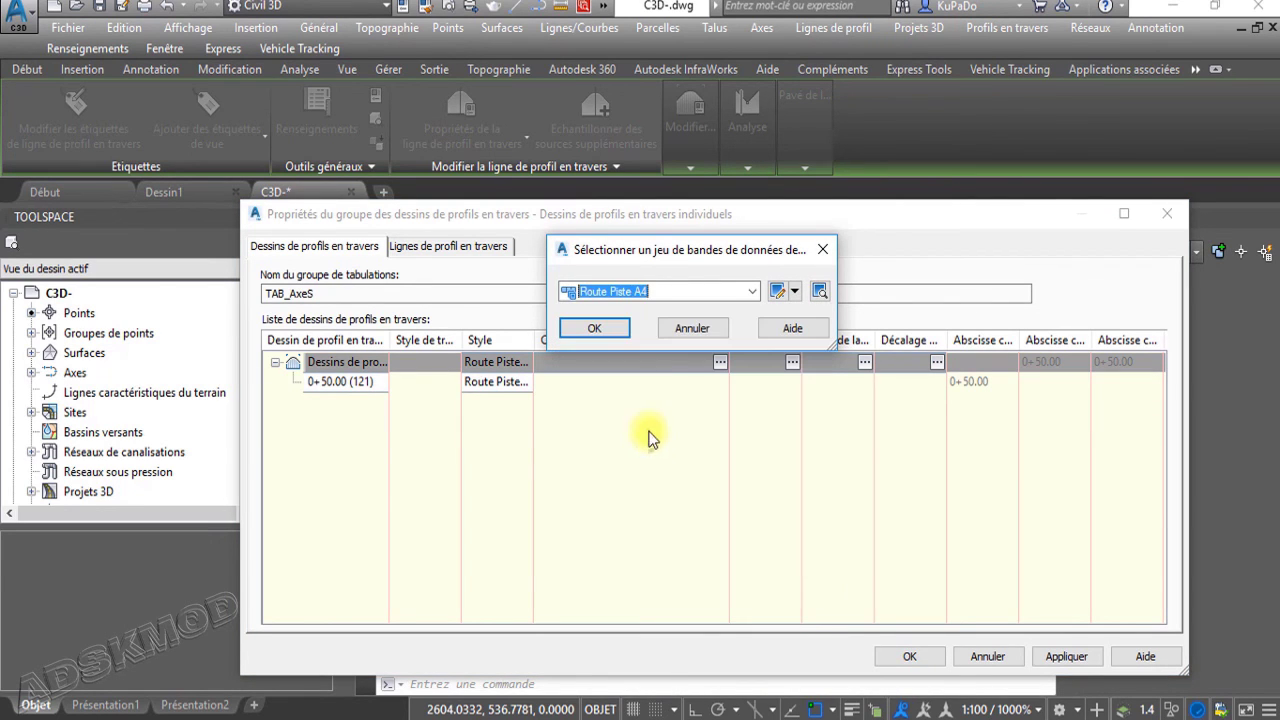
left_click(606, 334)
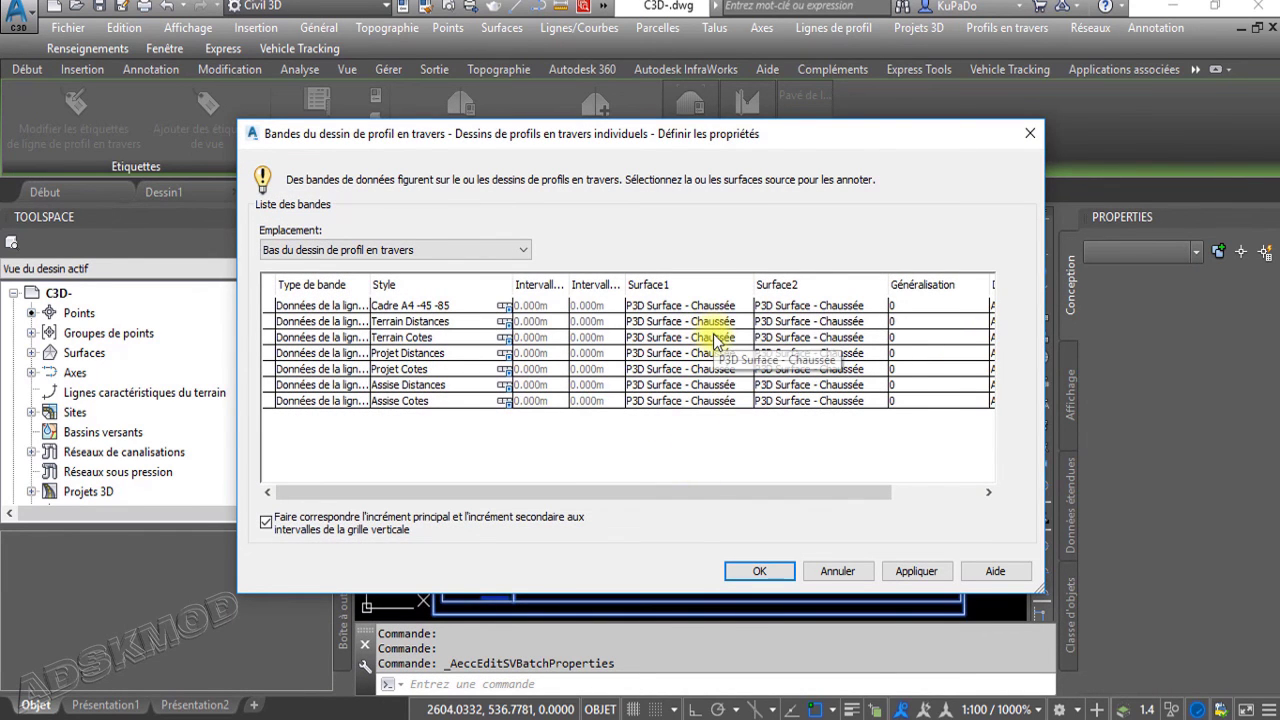
Set both Surface1 and Surface2 of the Terrain Cotes band to Surface_TN and apply the band properties
left_click(716, 340)
left_click(716, 340)
left_click(672, 386)
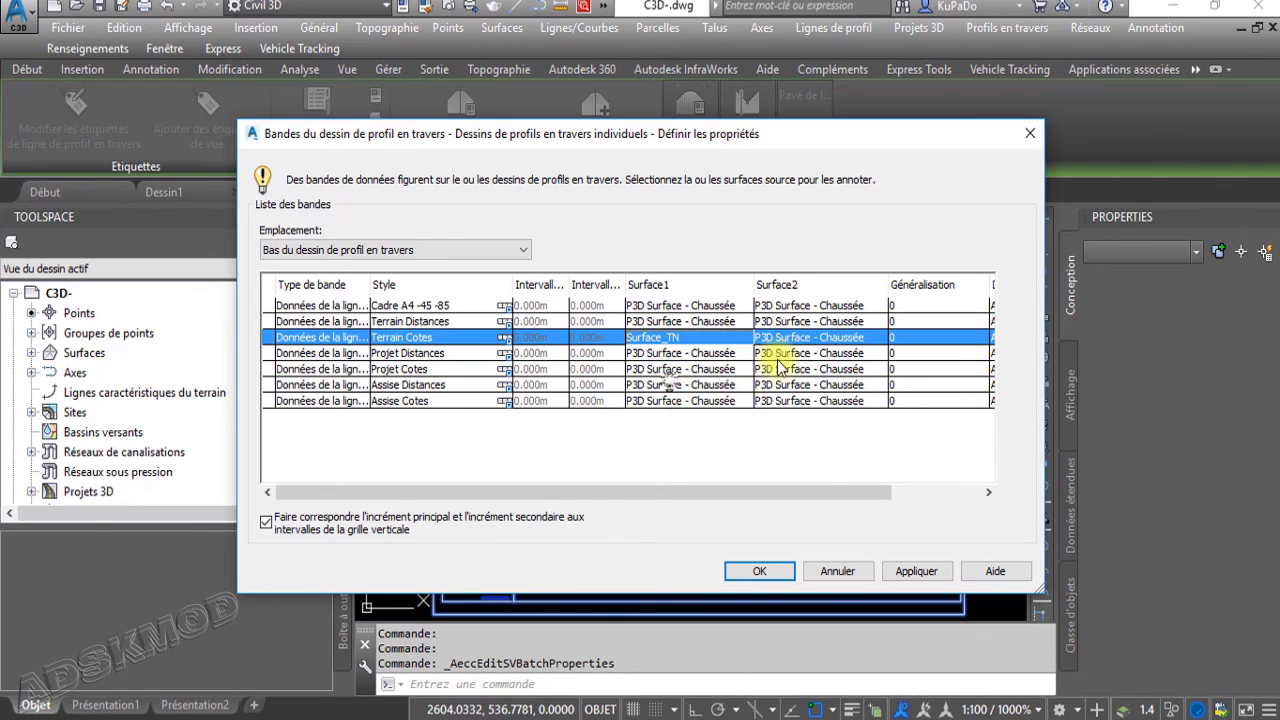
left_click(798, 340)
left_click(798, 340)
left_click(795, 386)
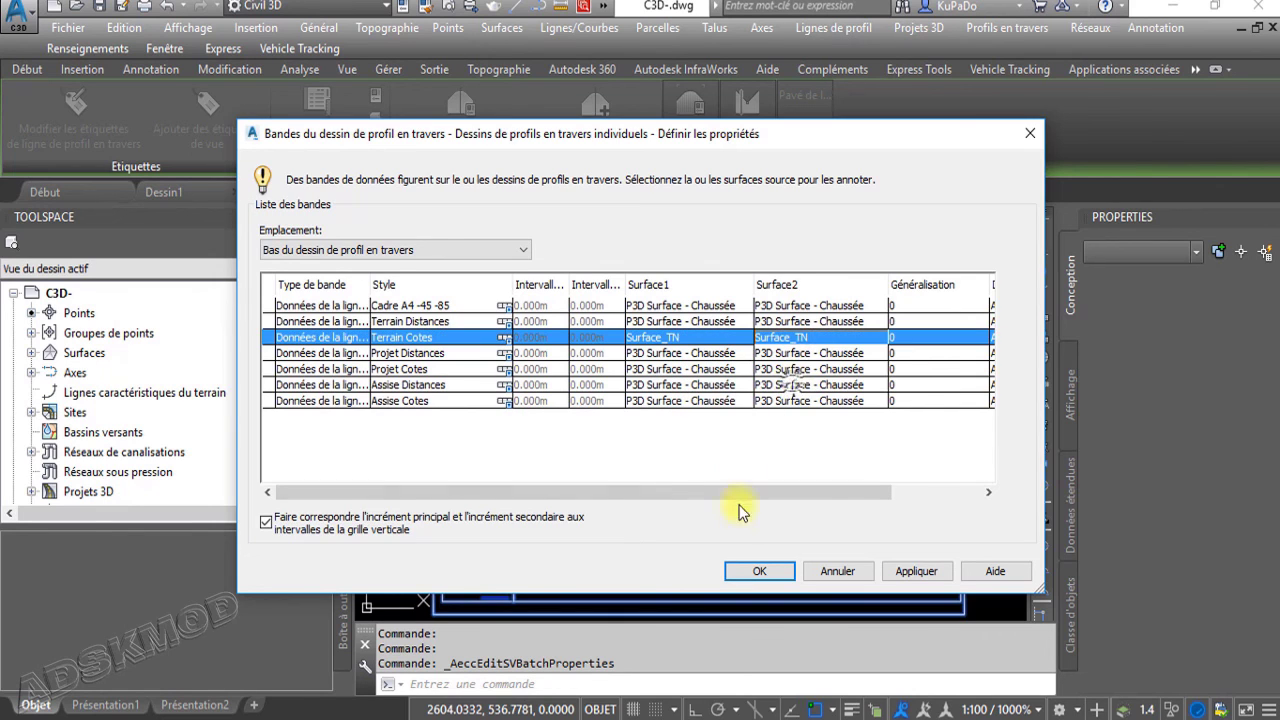
left_click(757, 571)
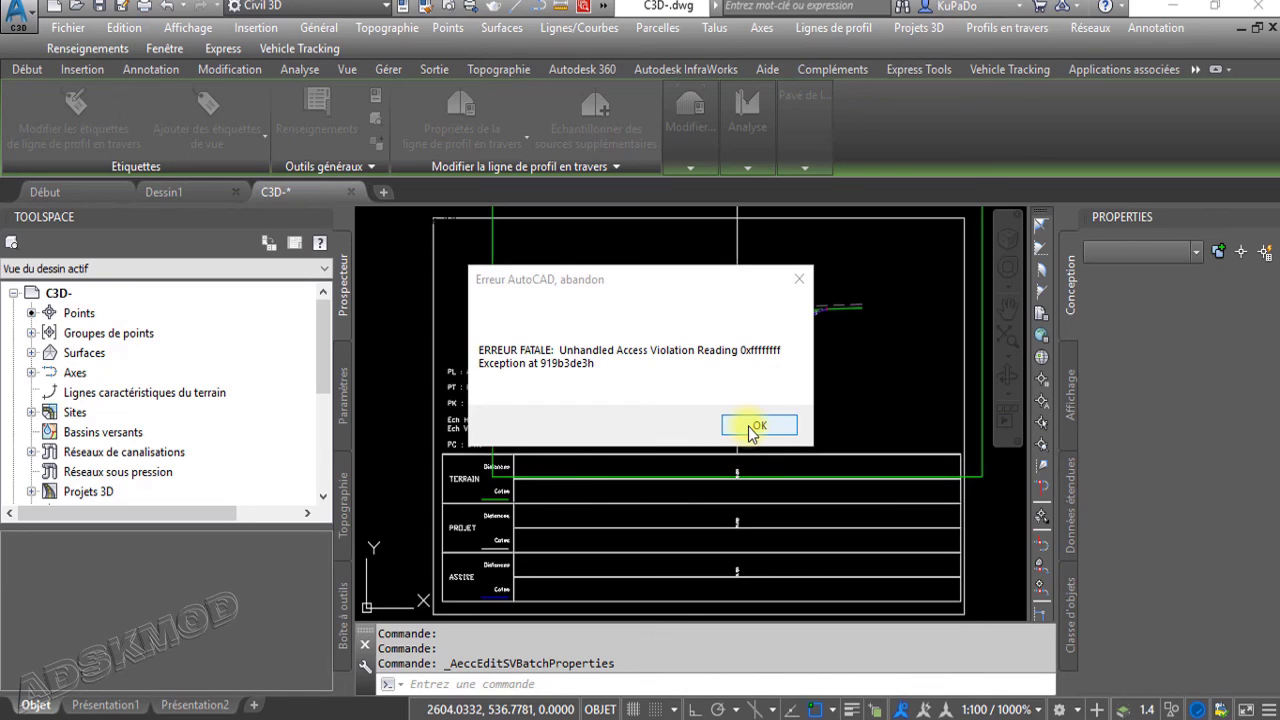
Dismiss the fatal error and send the error report to Autodesk without adding a description
left_click(763, 425)
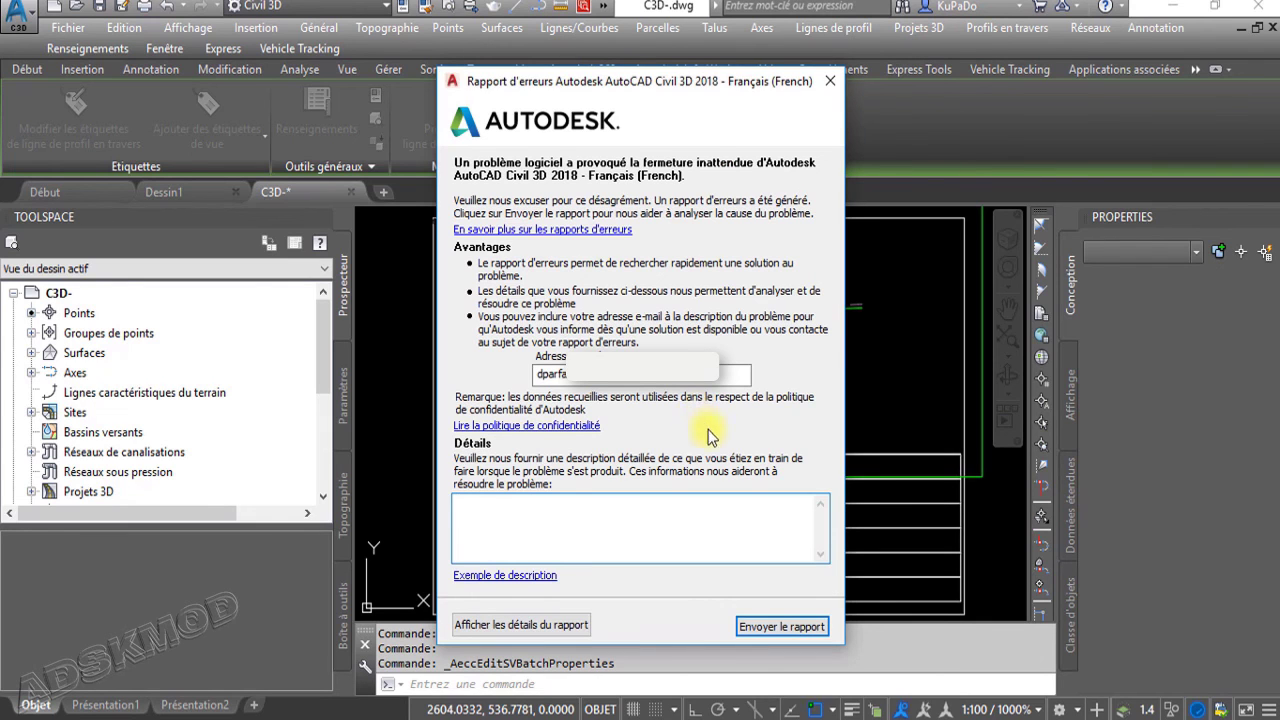
left_click(770, 627)
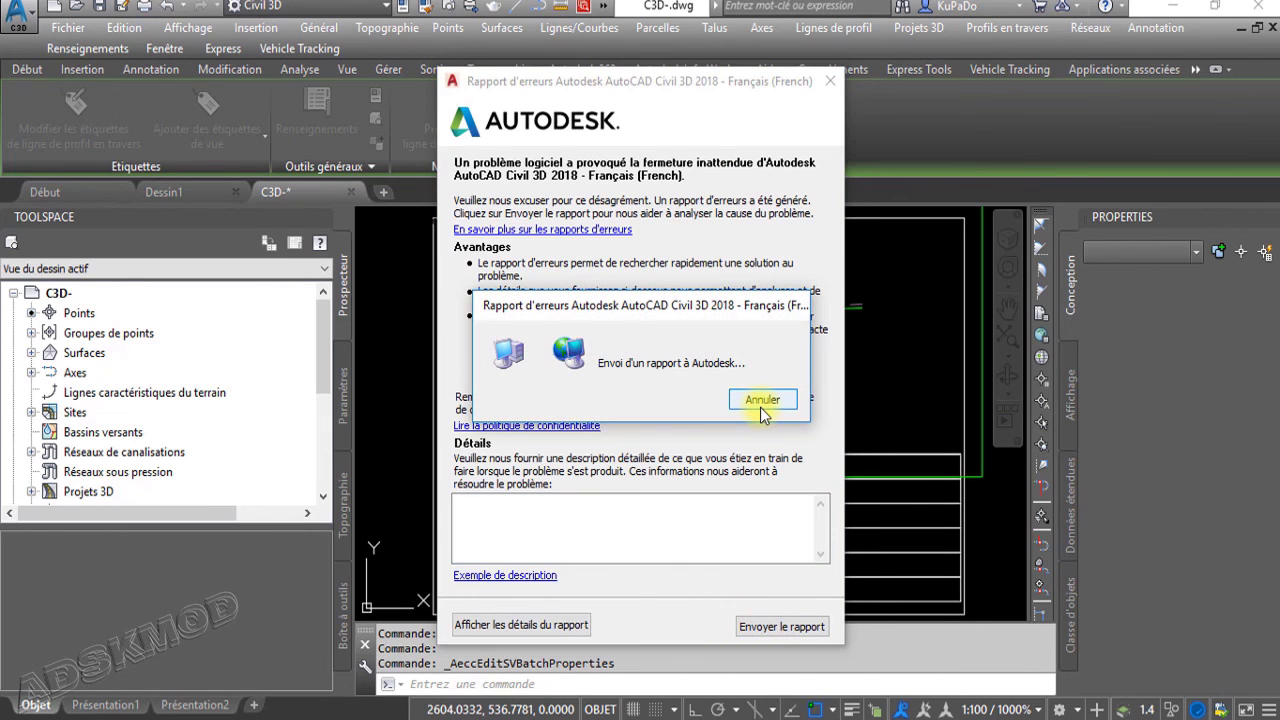